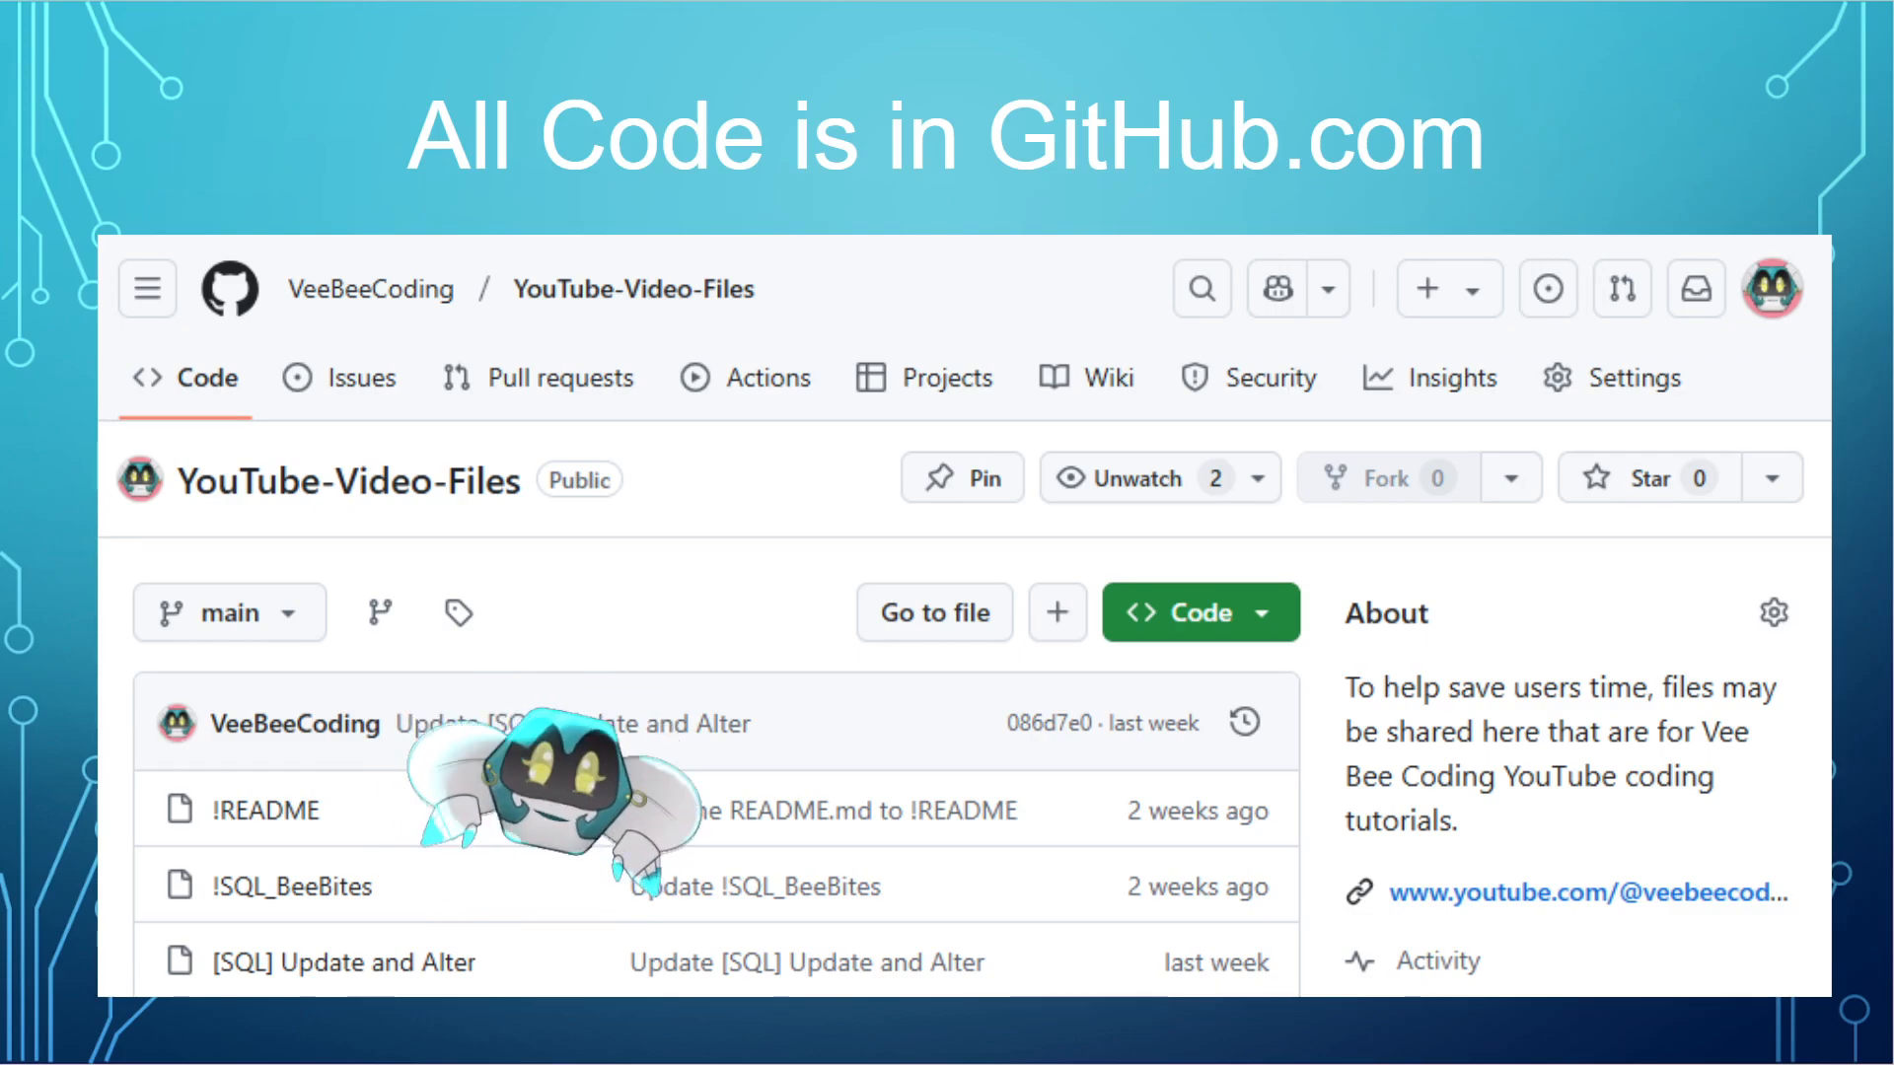
# - Advance the slideshow past the 'All Code is in GitHub.com' slide to the SQL Server Management Studio slide
pyautogui.press('Right')
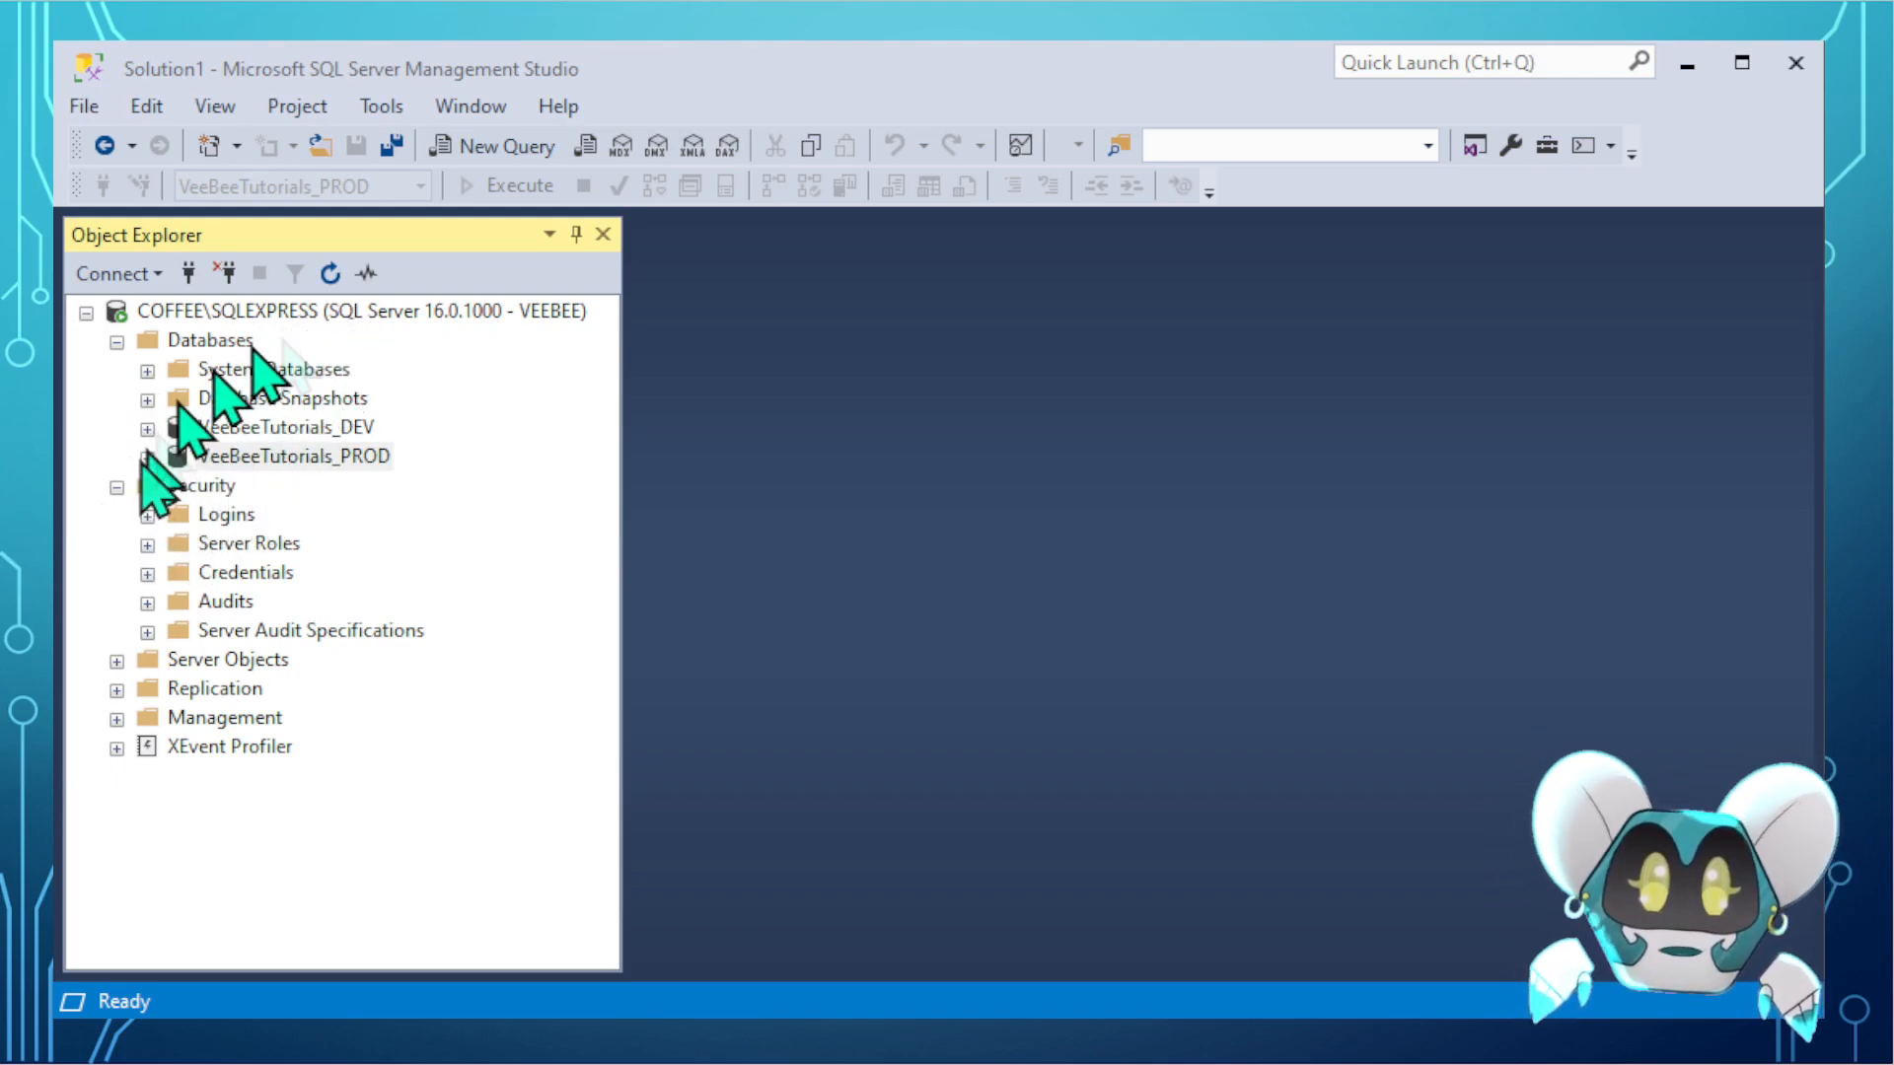
# - Browse VeeBeeTutorials_PROD's users, then collapse the database back to the server overview
pyautogui.click(110, 345)
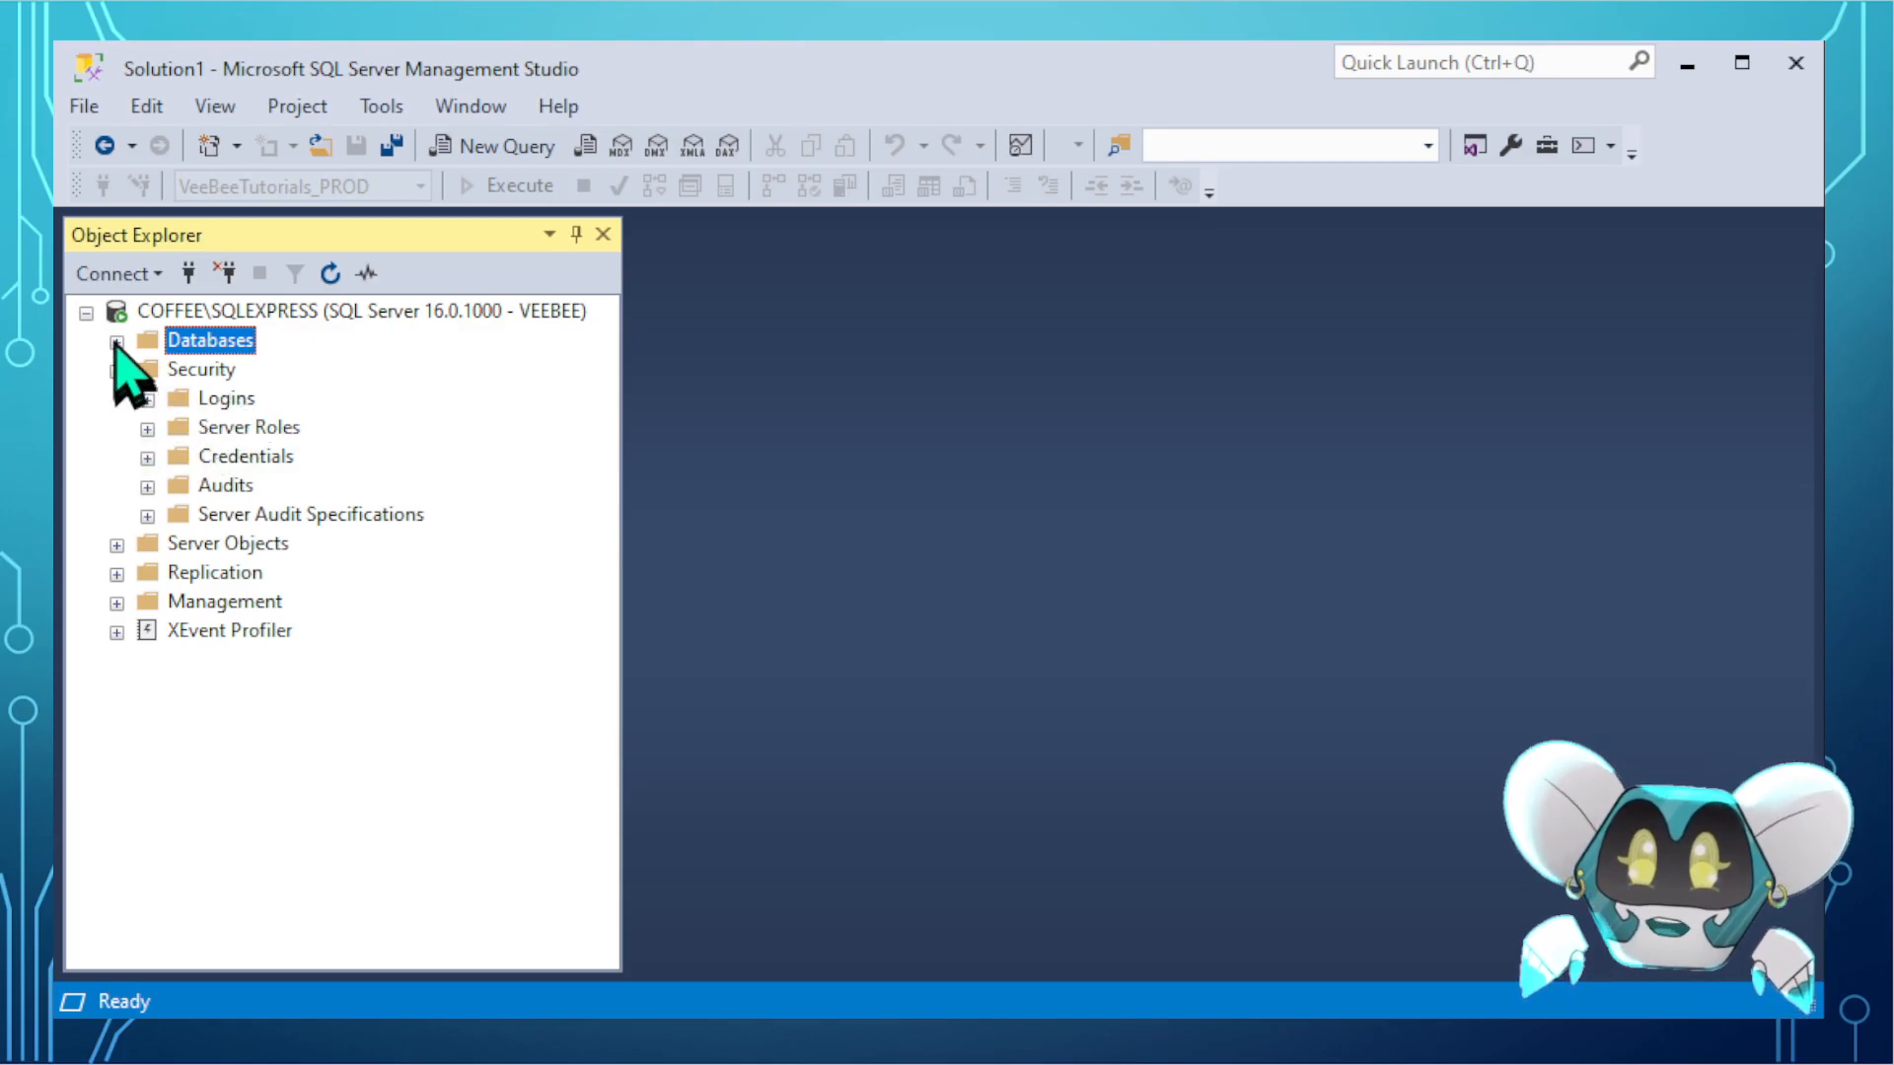
pyautogui.click(147, 456)
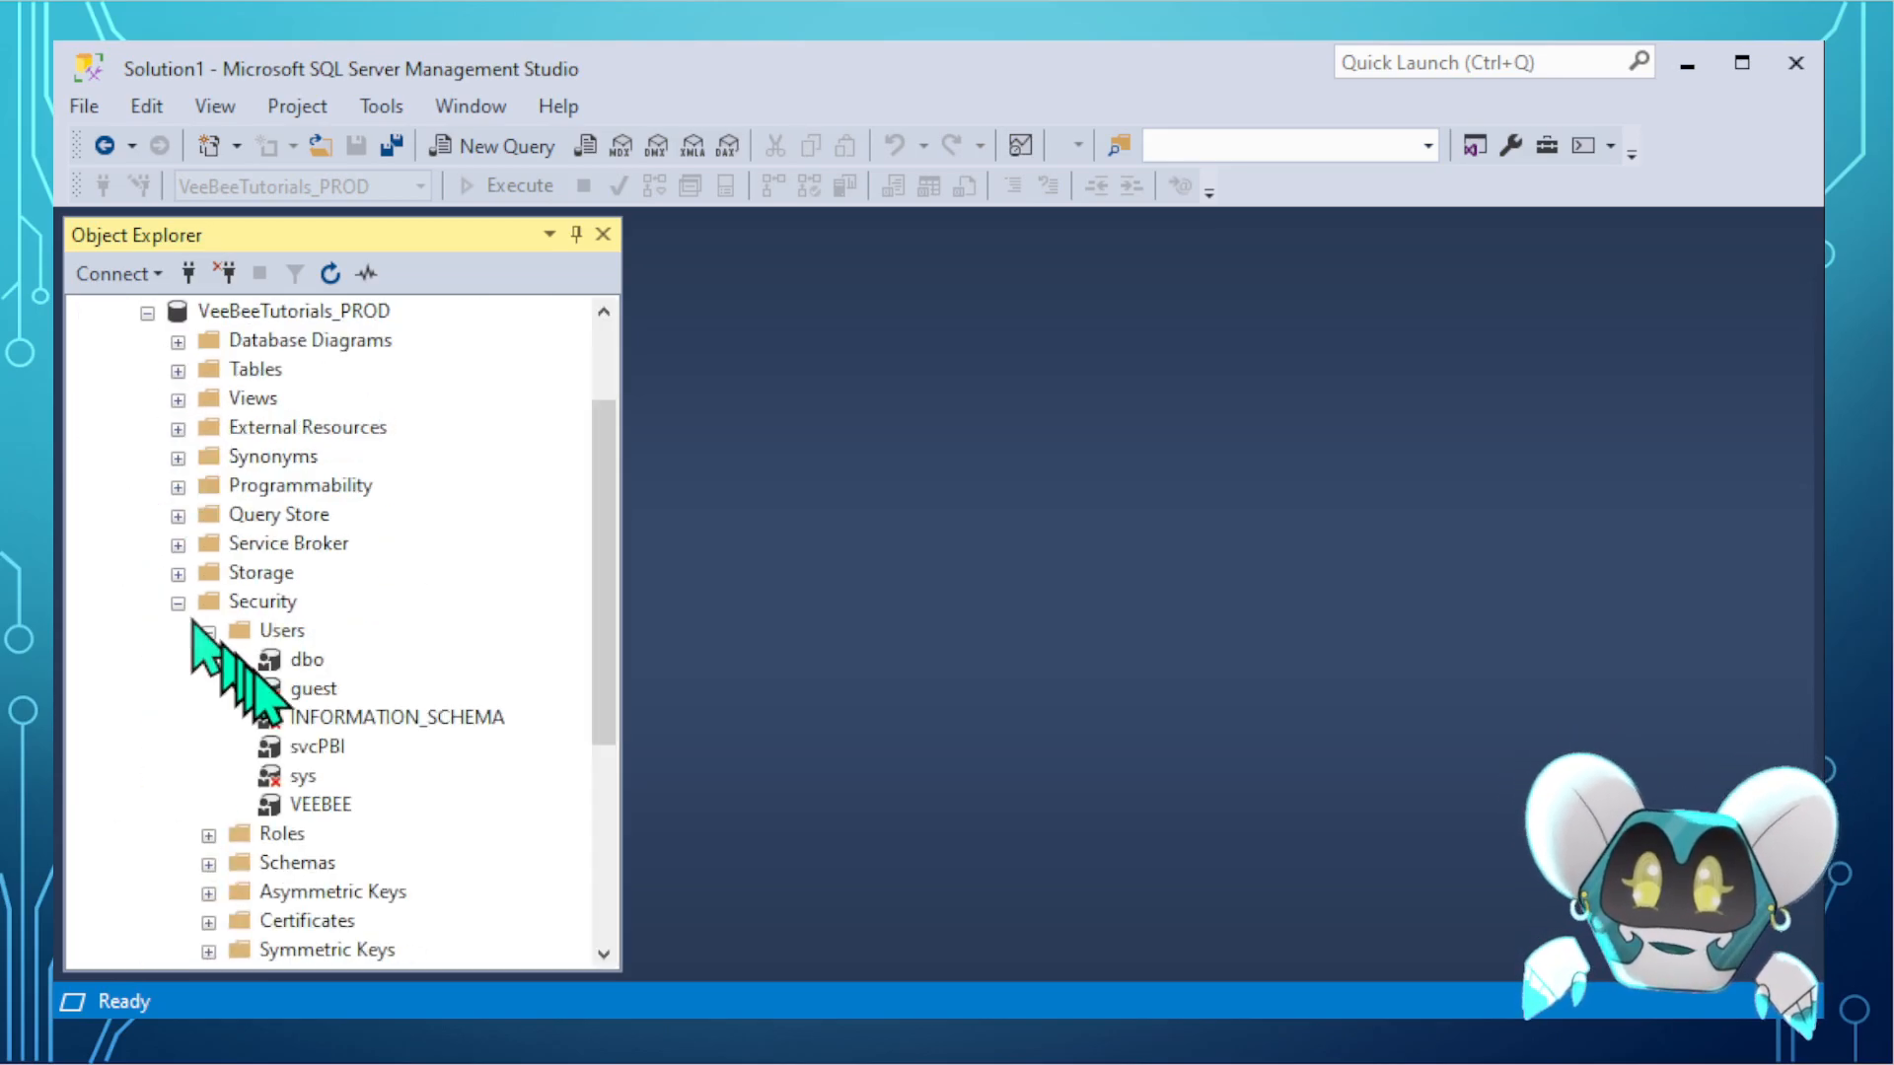
pyautogui.click(208, 632)
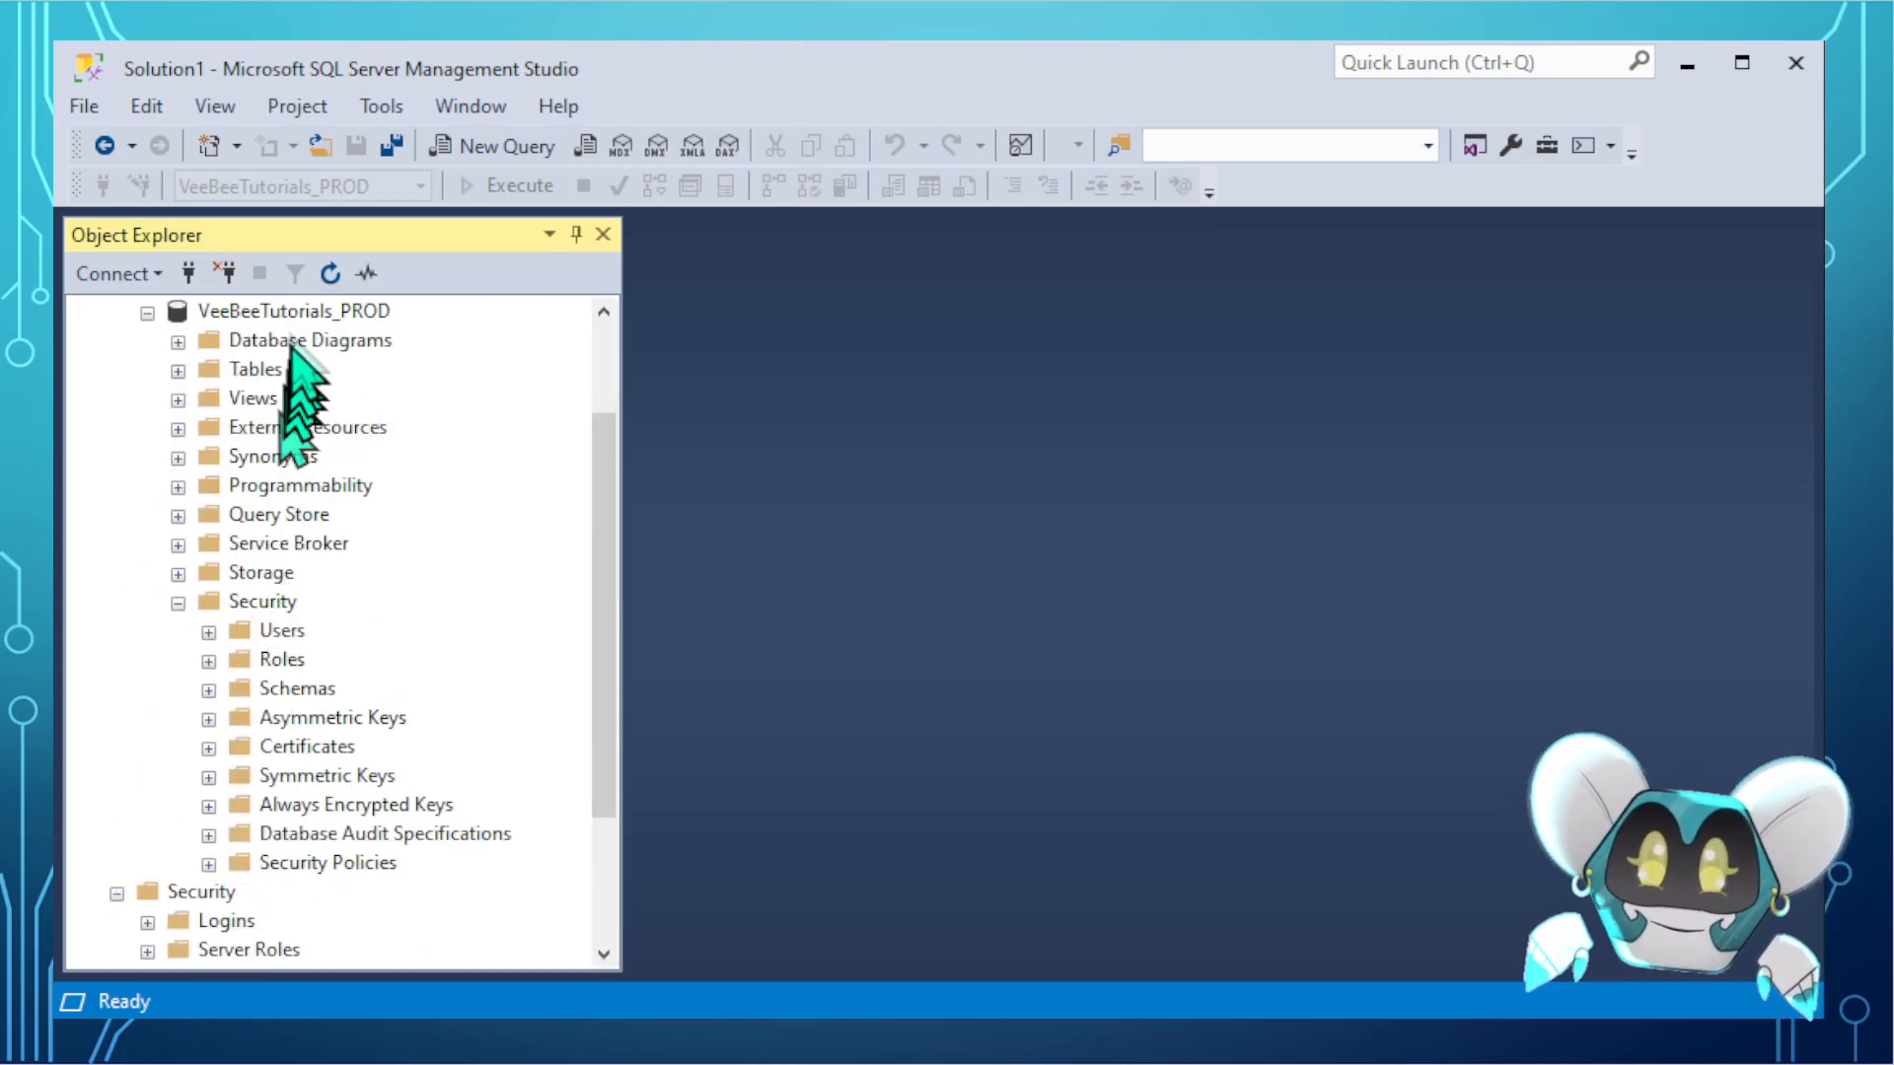
pyautogui.click(147, 313)
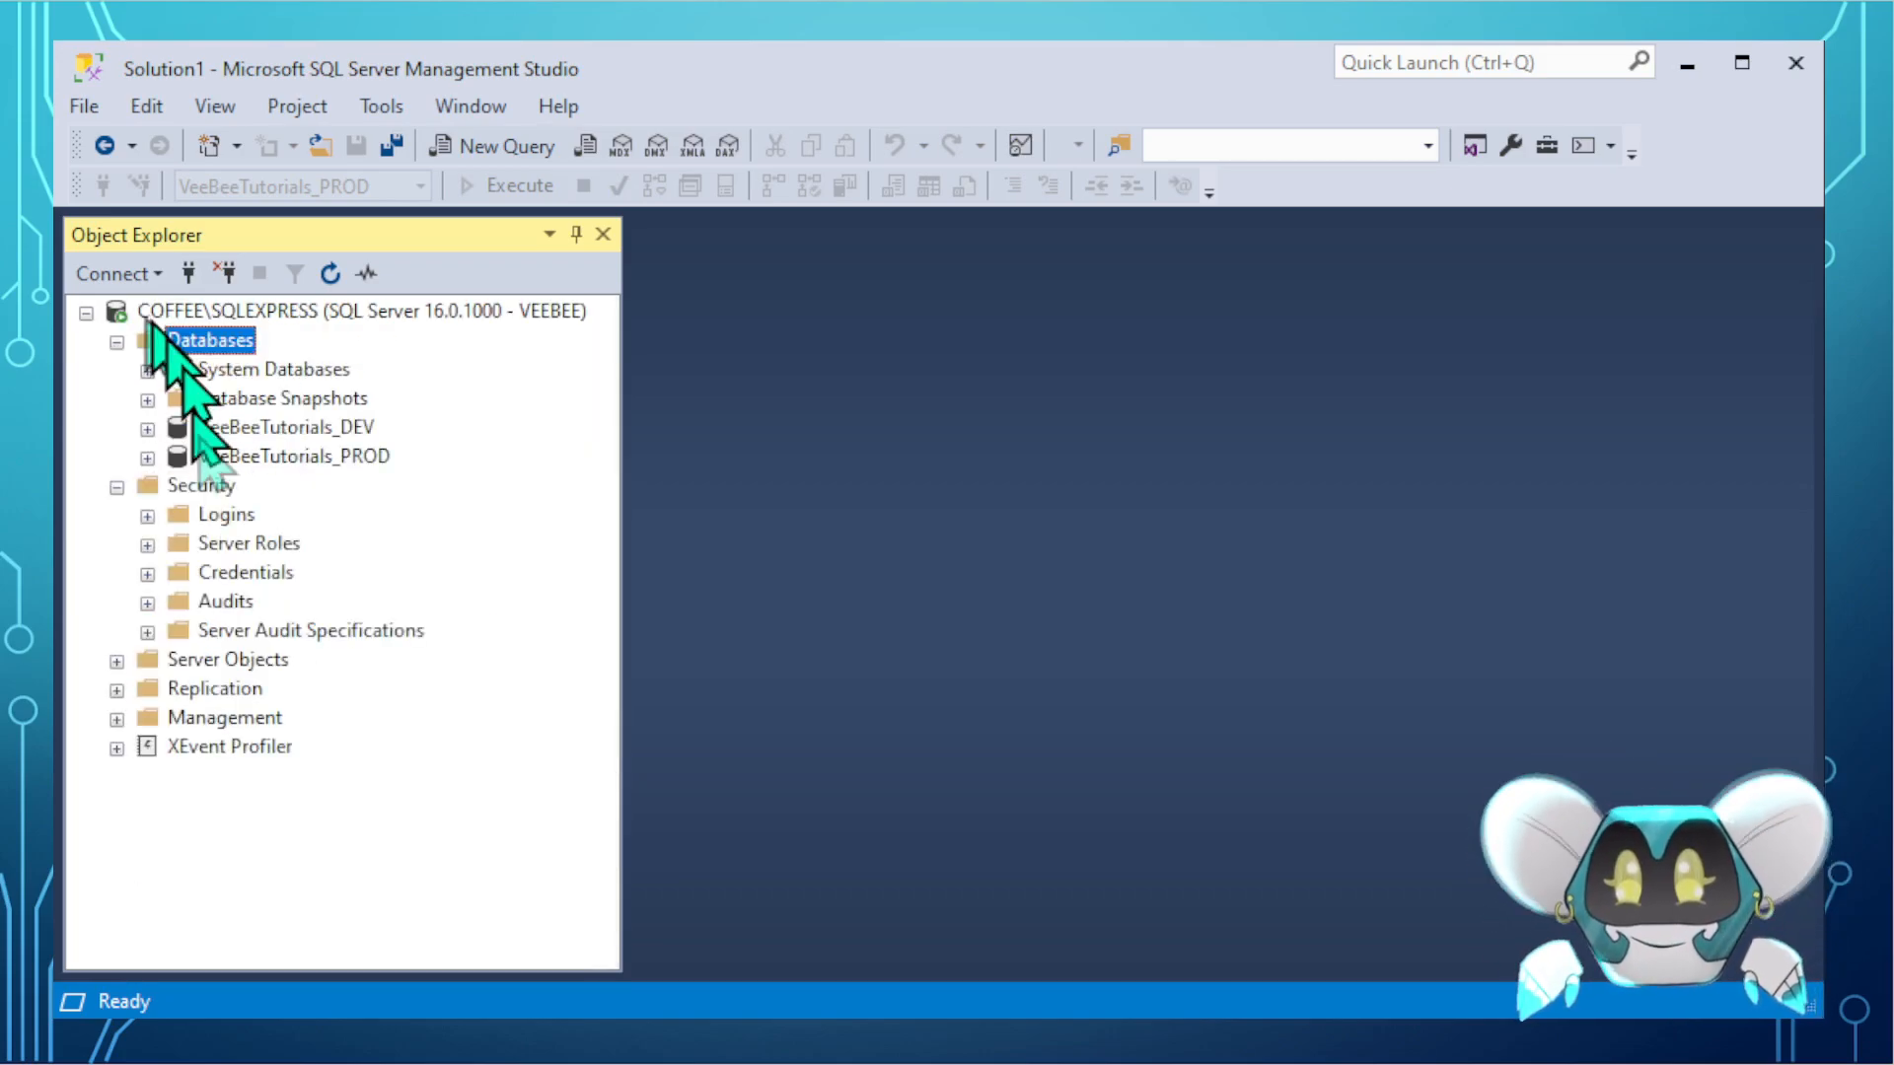
# - Start a New Login from the server's Logins folder
pyautogui.click(222, 517)
pyautogui.rightClick(221, 516)
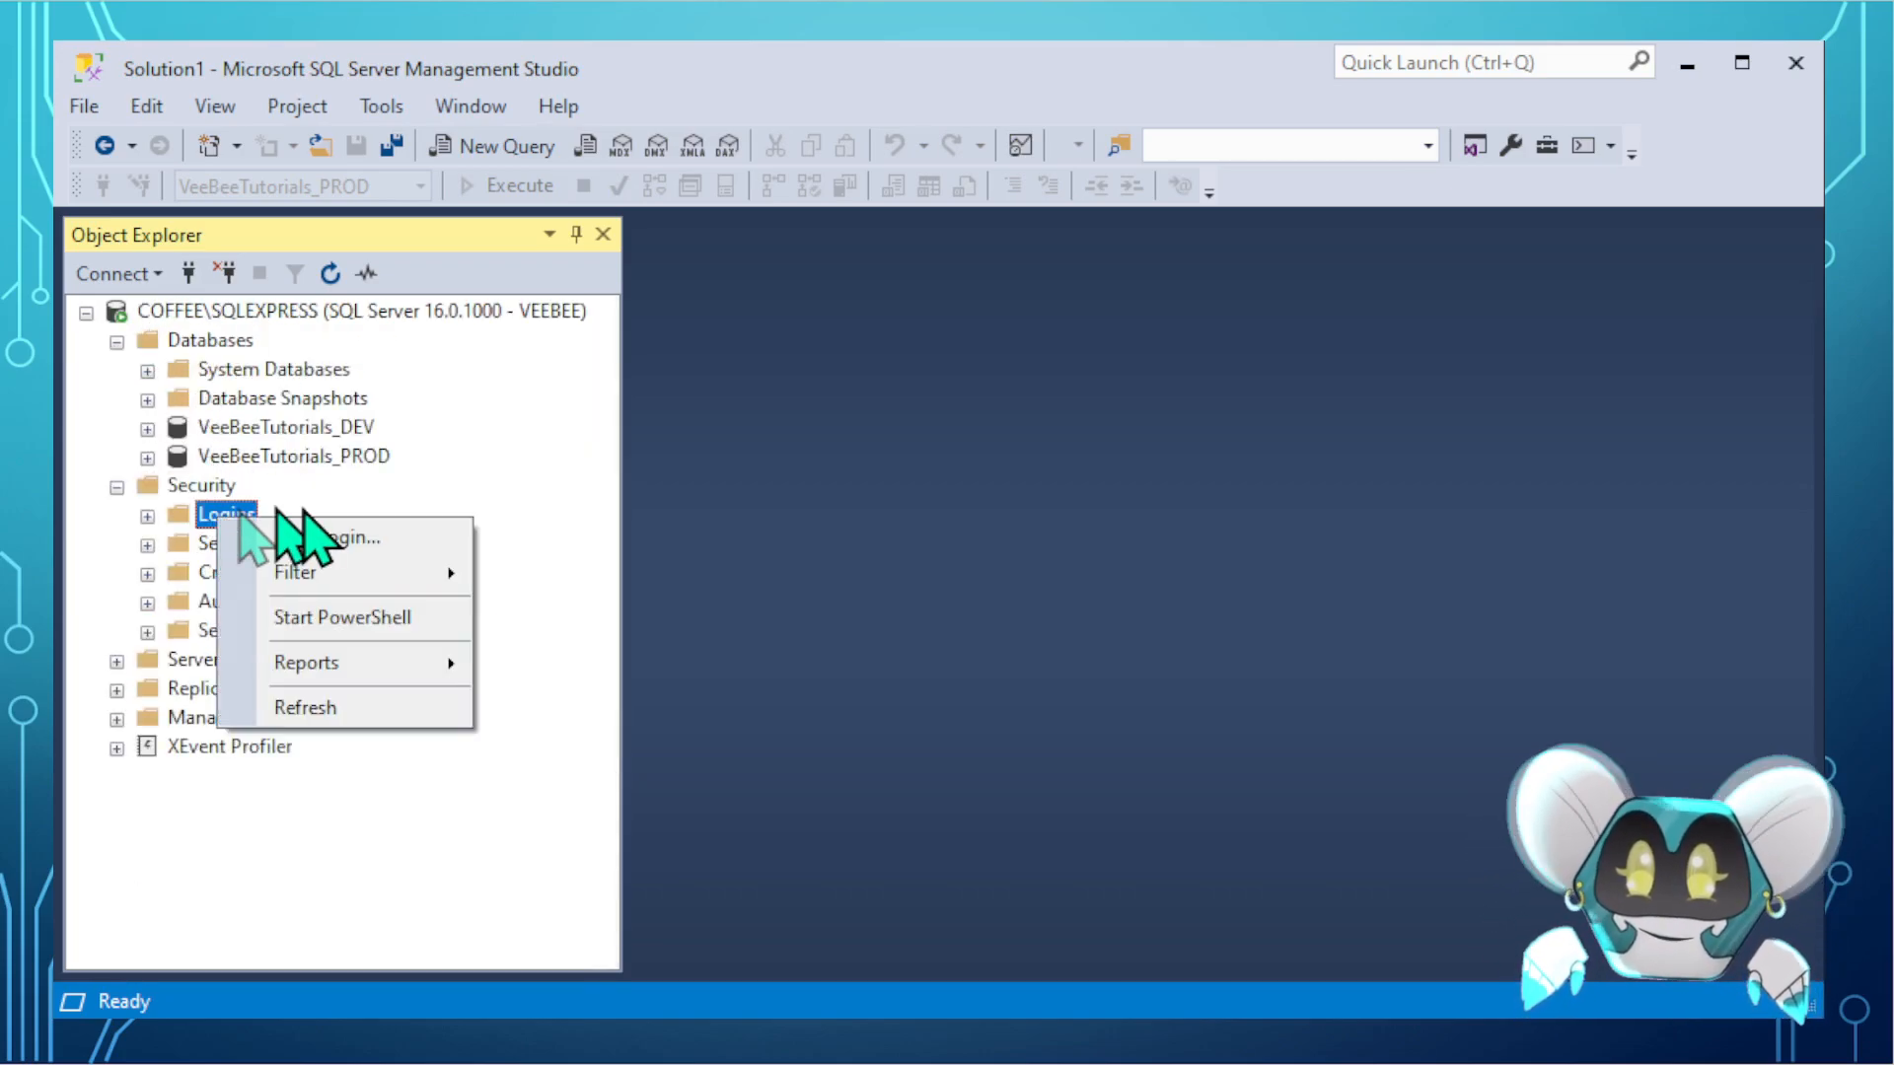
pyautogui.click(368, 558)
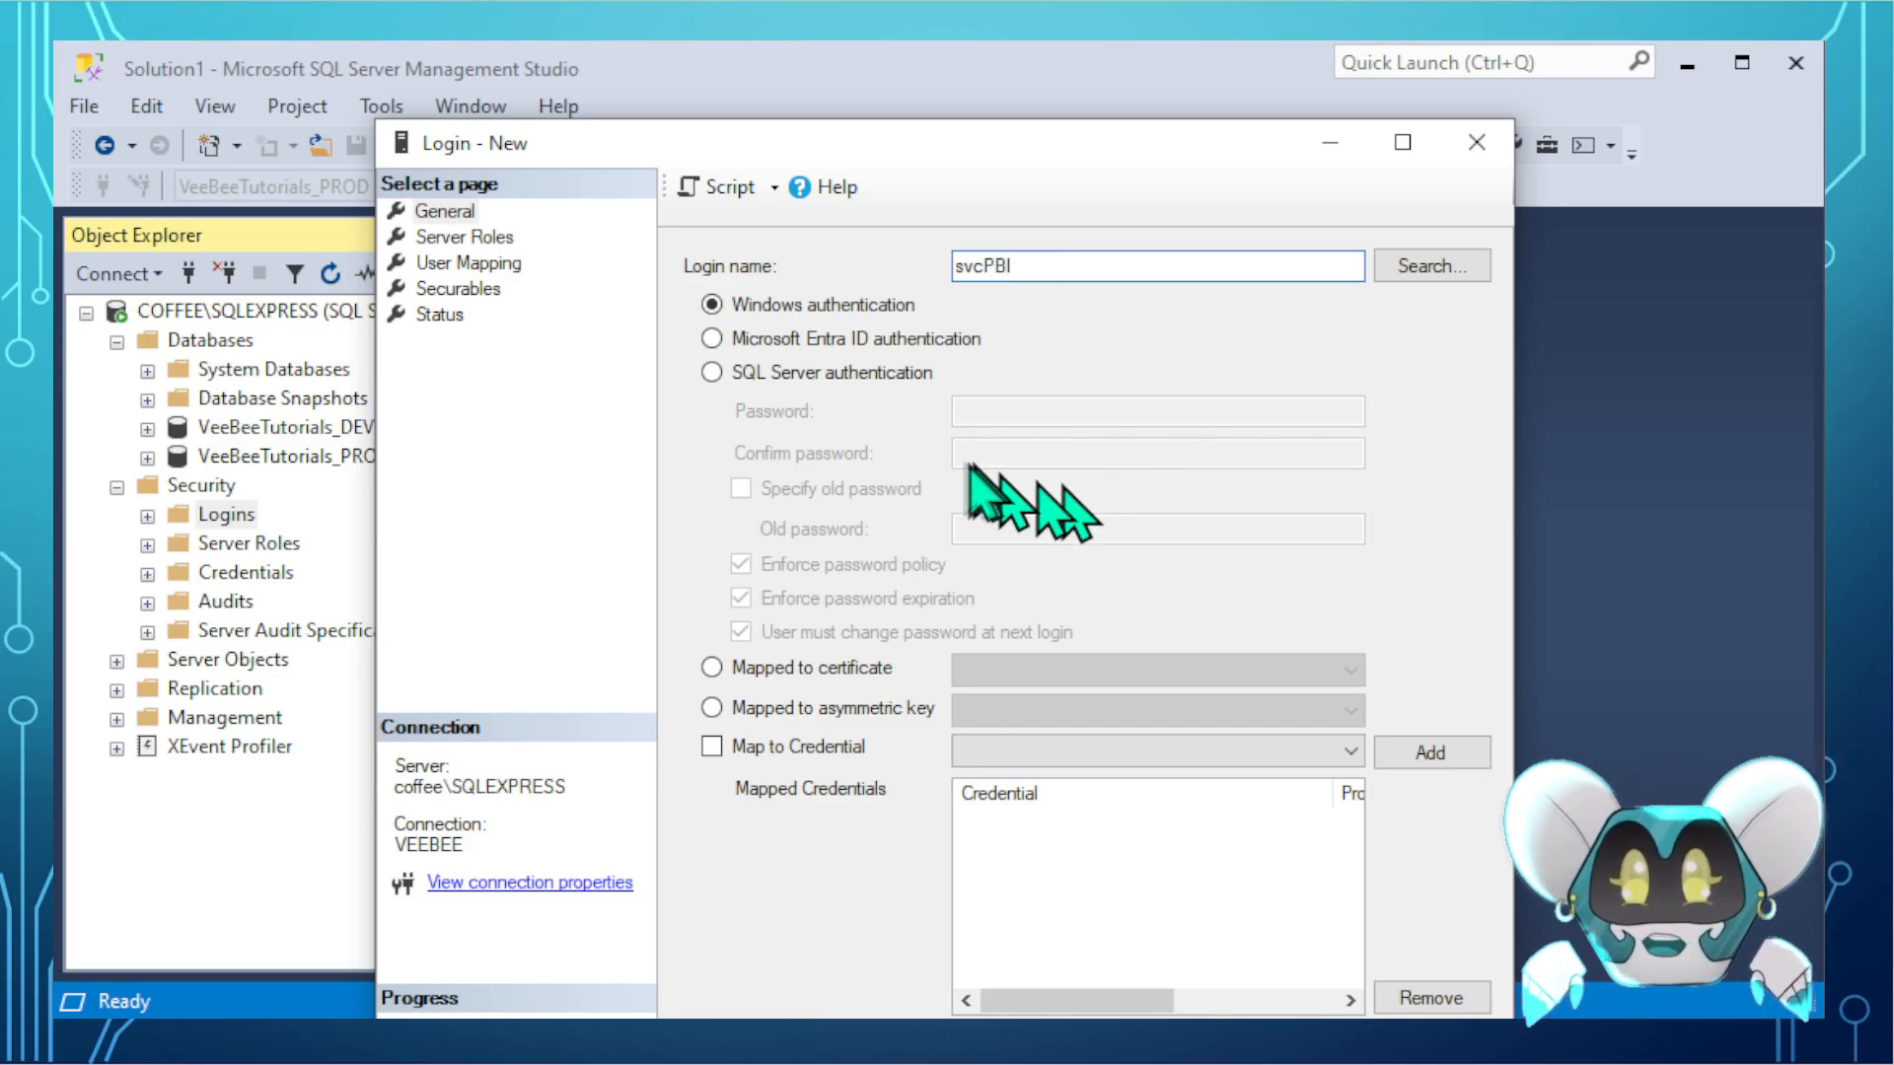
# - Switch svcPBI to SQL Server authentication with a password and password policy enforcement off
pyautogui.click(785, 381)
pyautogui.click(1082, 410)
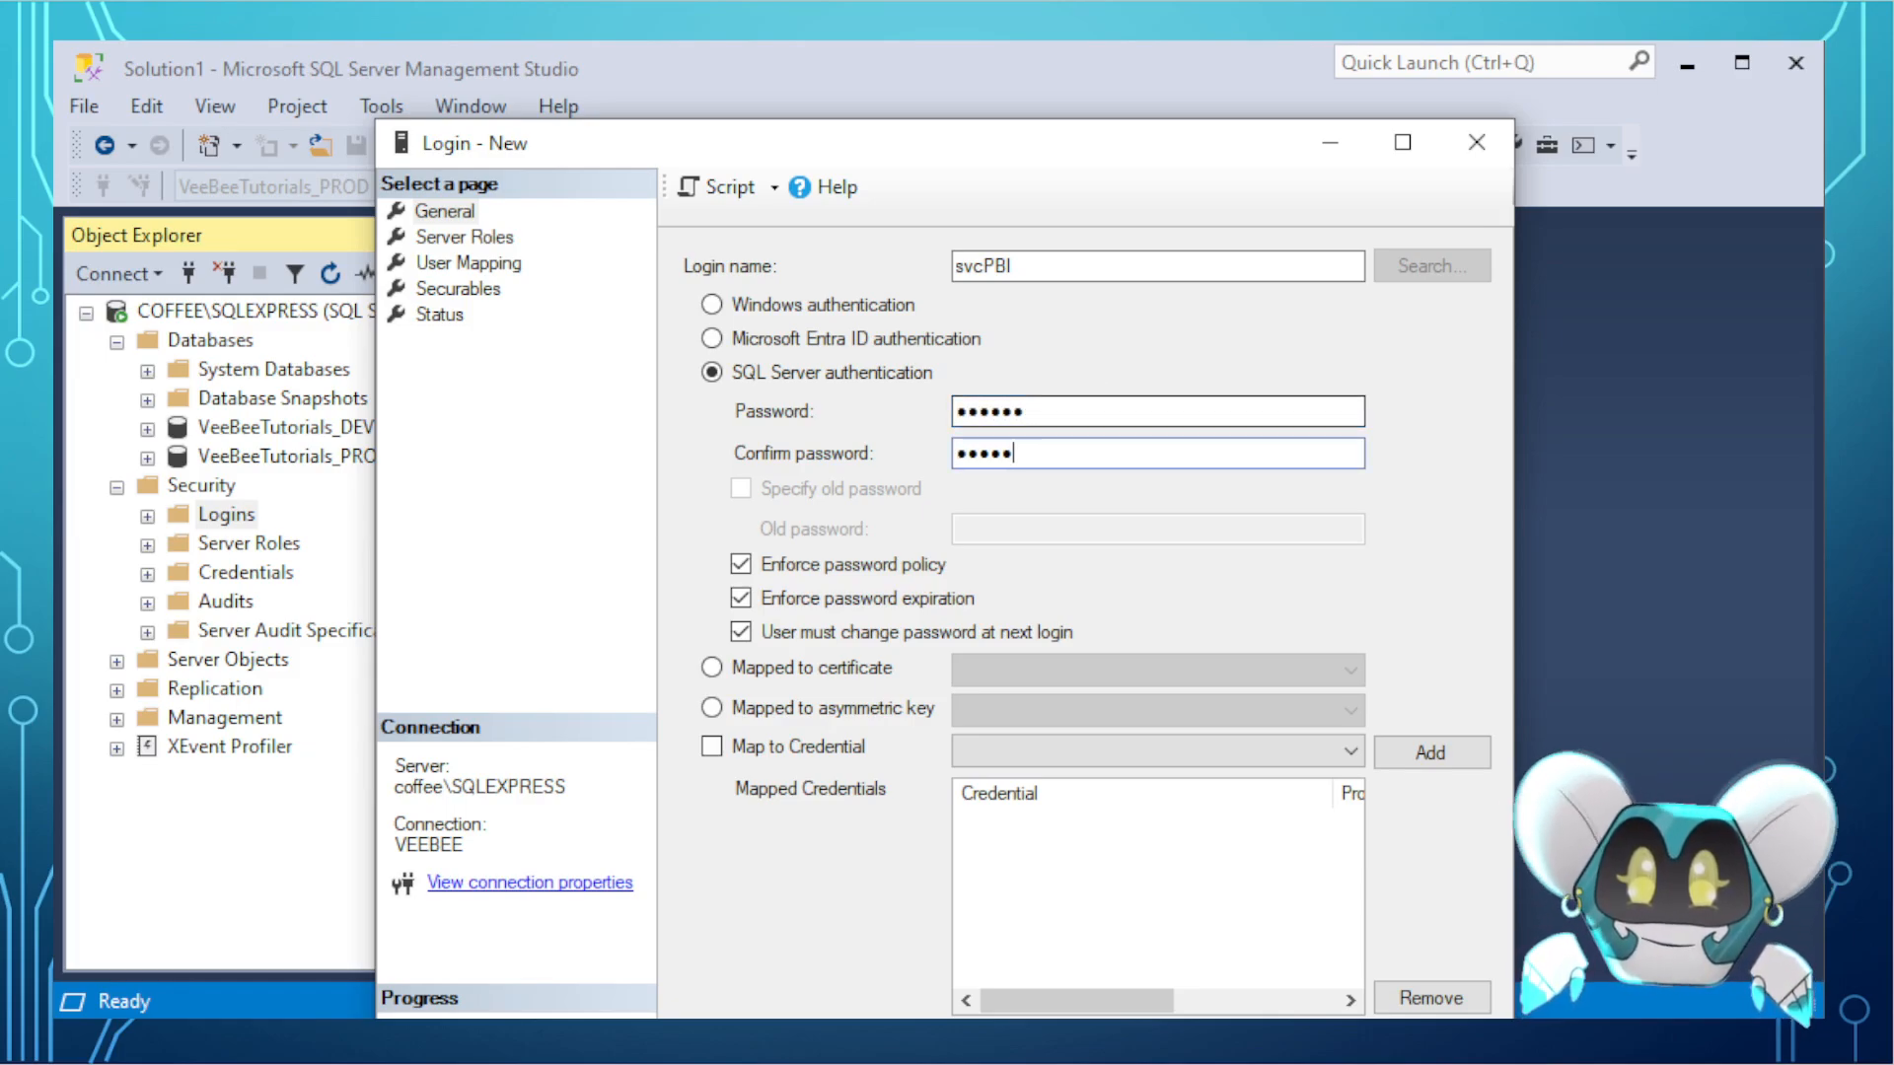
pyautogui.click(834, 570)
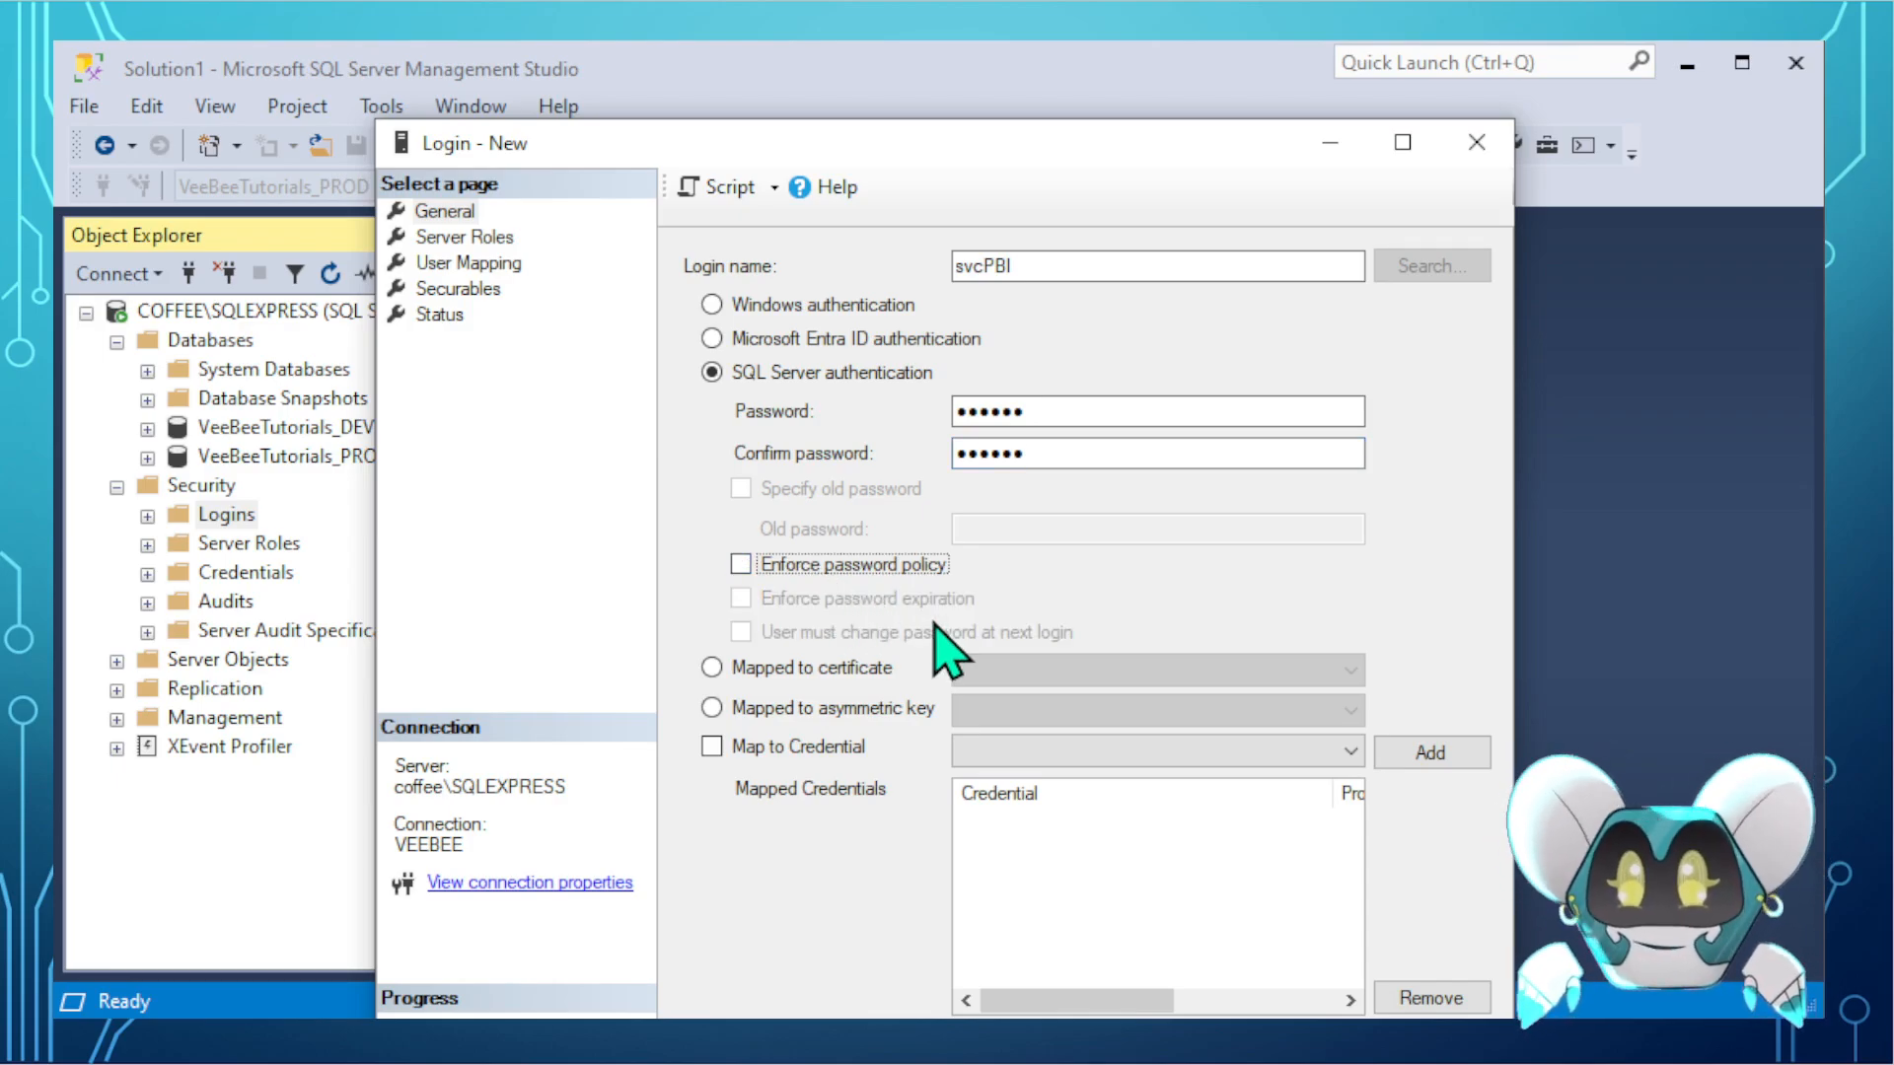
pyautogui.moveTo(848, 147); pyautogui.dragTo(938, 252)
pyautogui.click(474, 331)
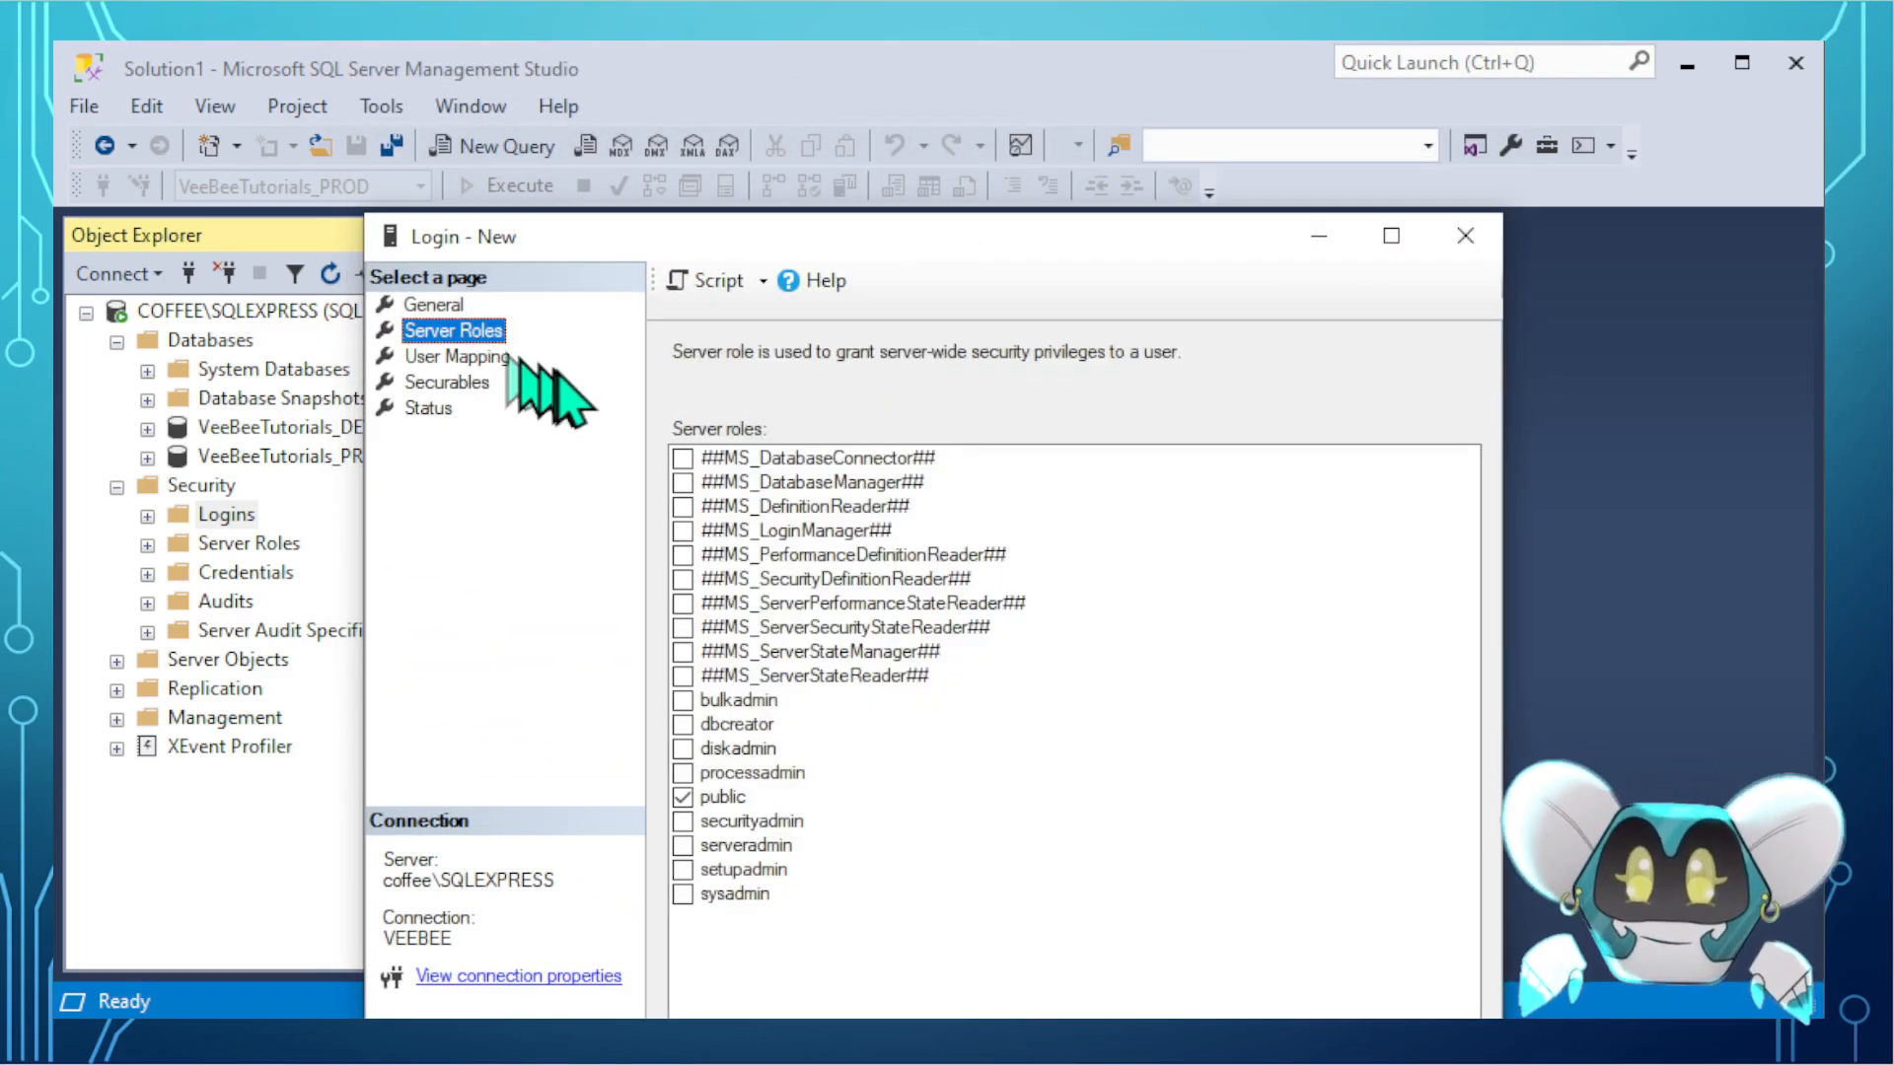
# - Map the svcPBI login to the VeeBeeTutorials_PROD database
pyautogui.moveTo(608, 236); pyautogui.dragTo(606, 65)
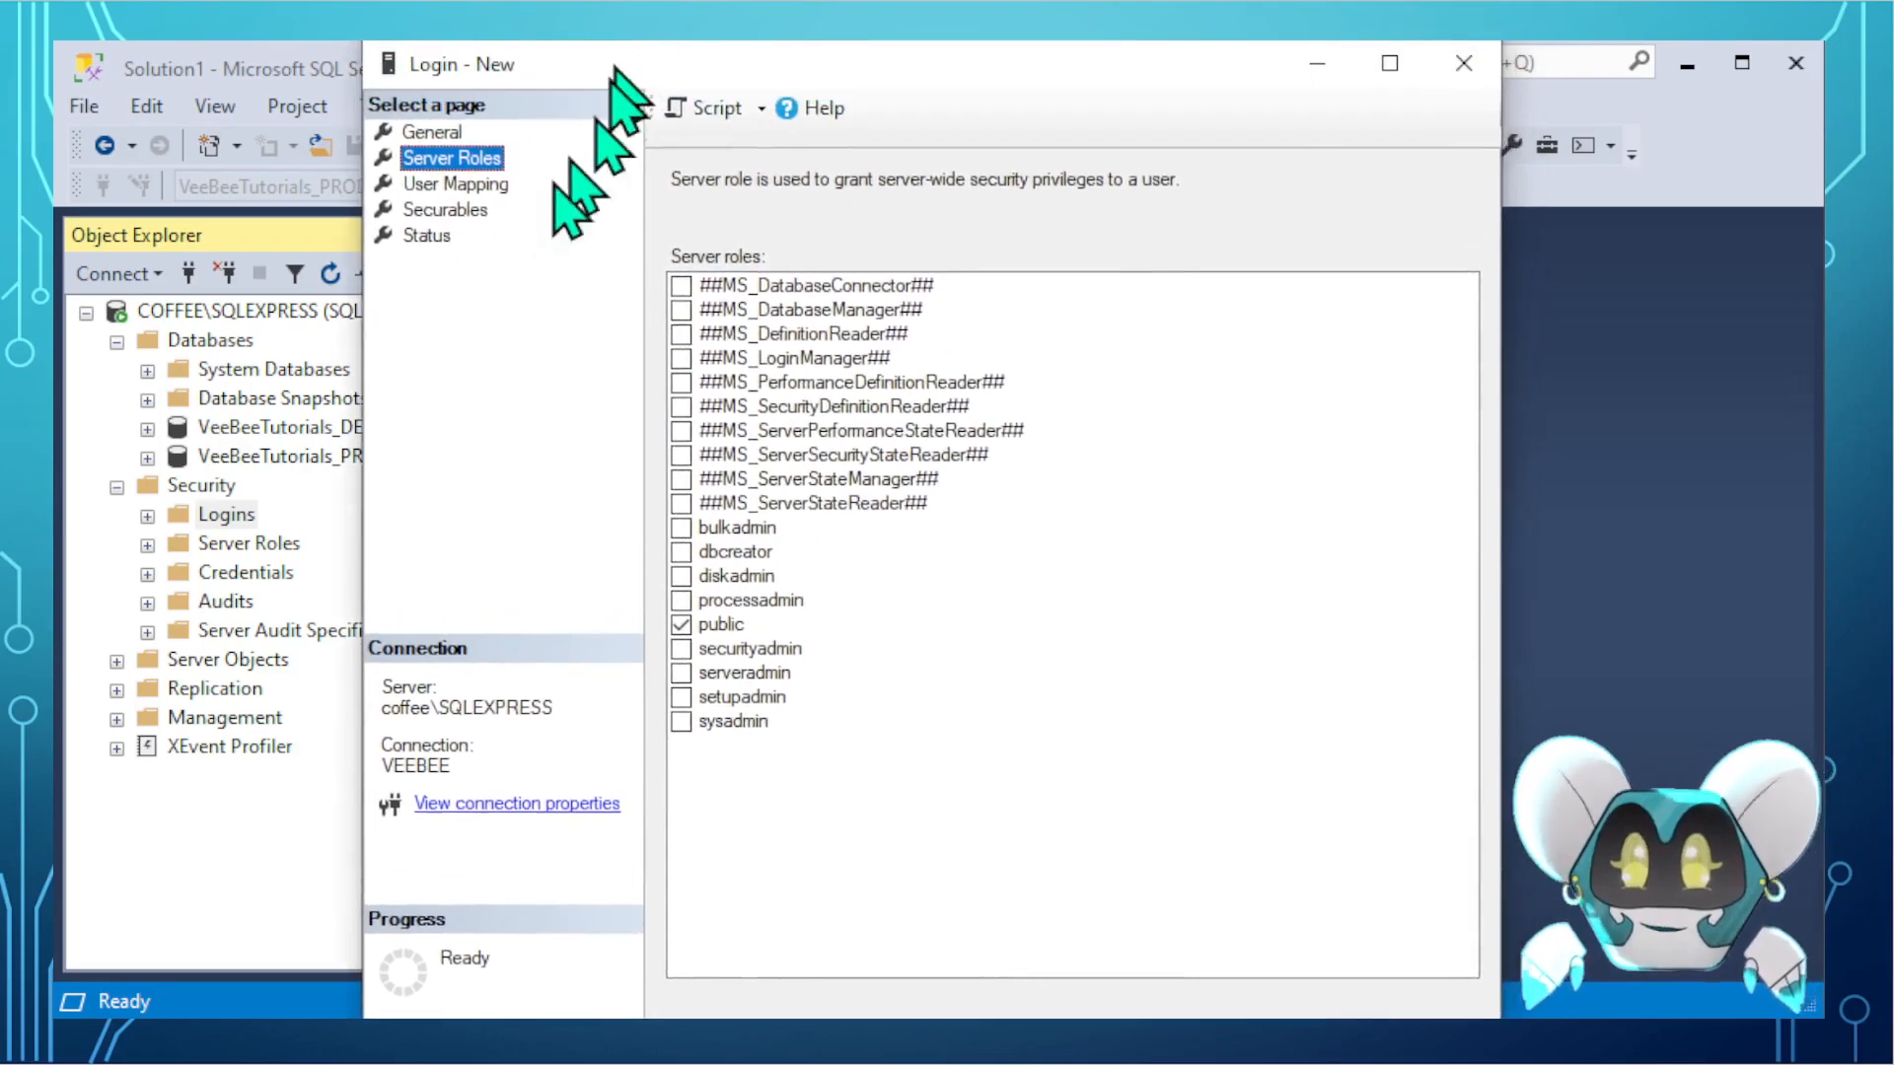
pyautogui.click(448, 185)
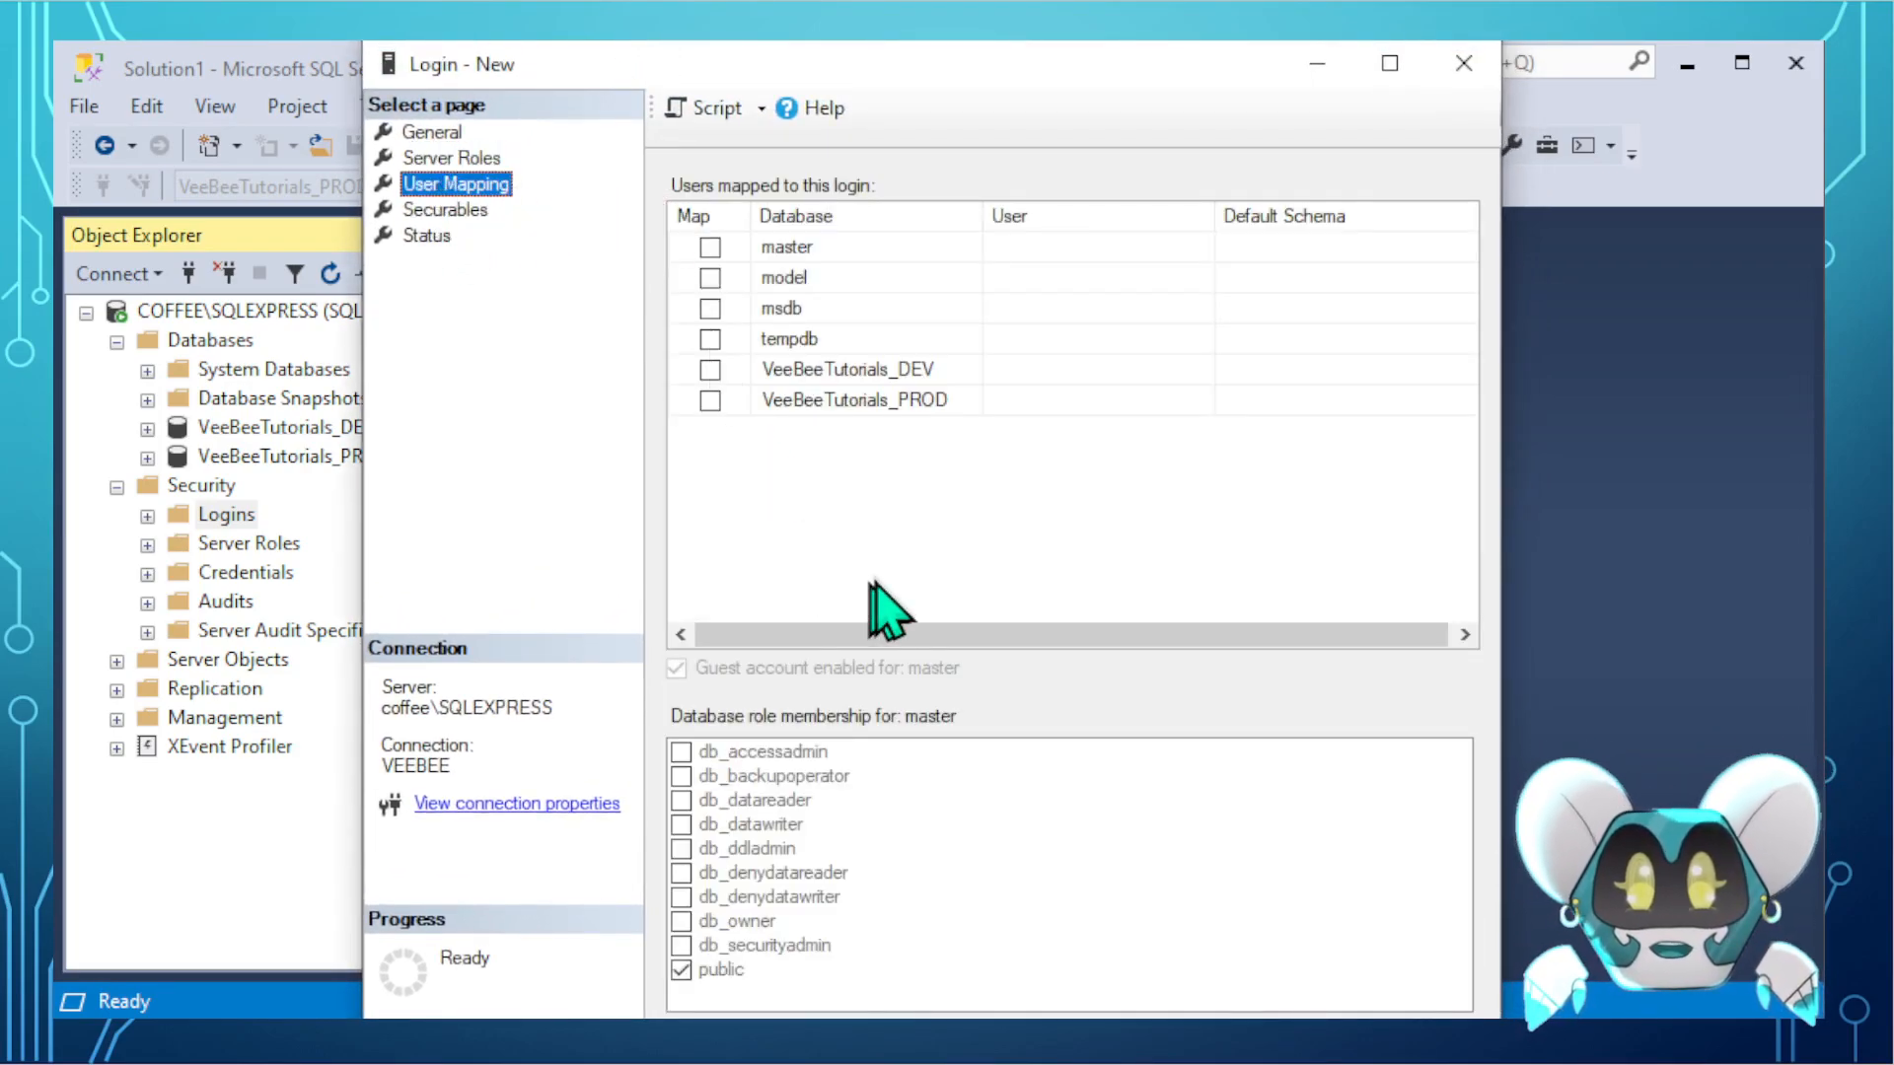
pyautogui.click(710, 401)
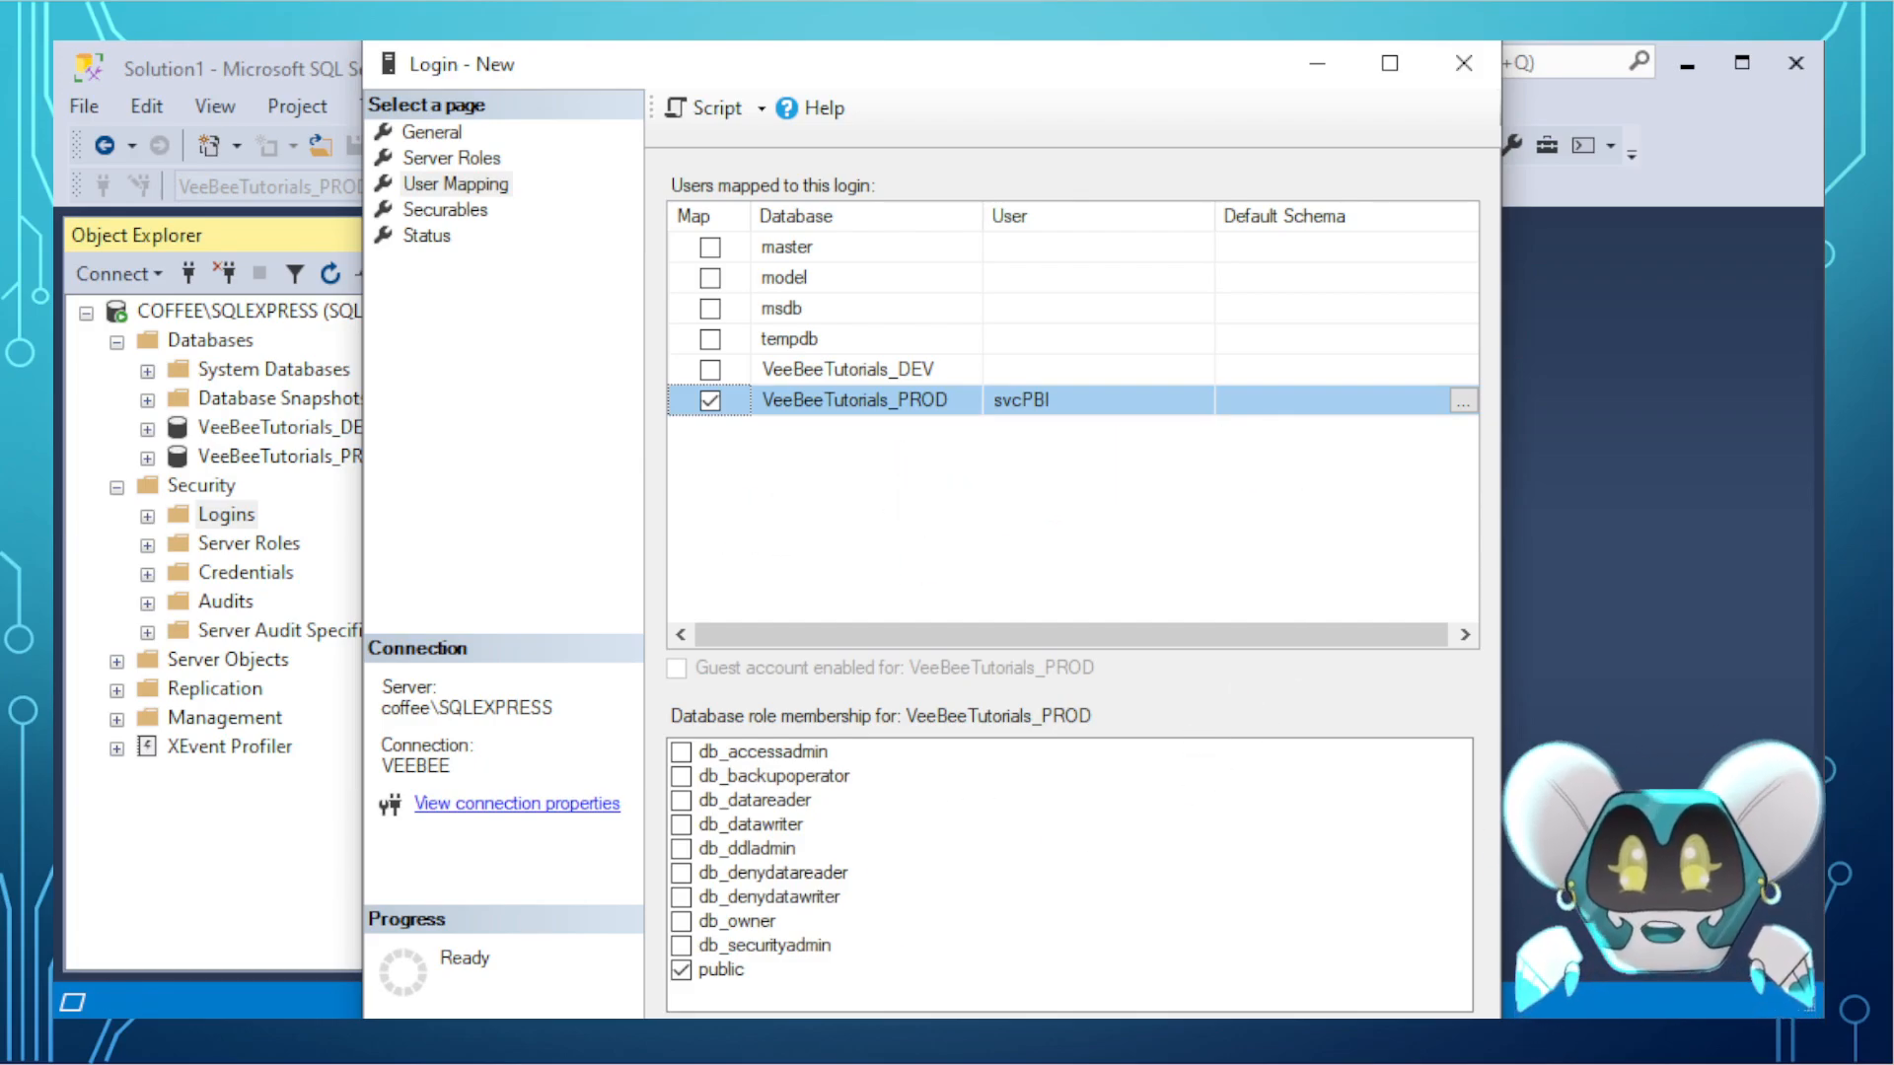
# - Add the server as a securable, grant Connect SQL, and review the Status page
pyautogui.click(449, 212)
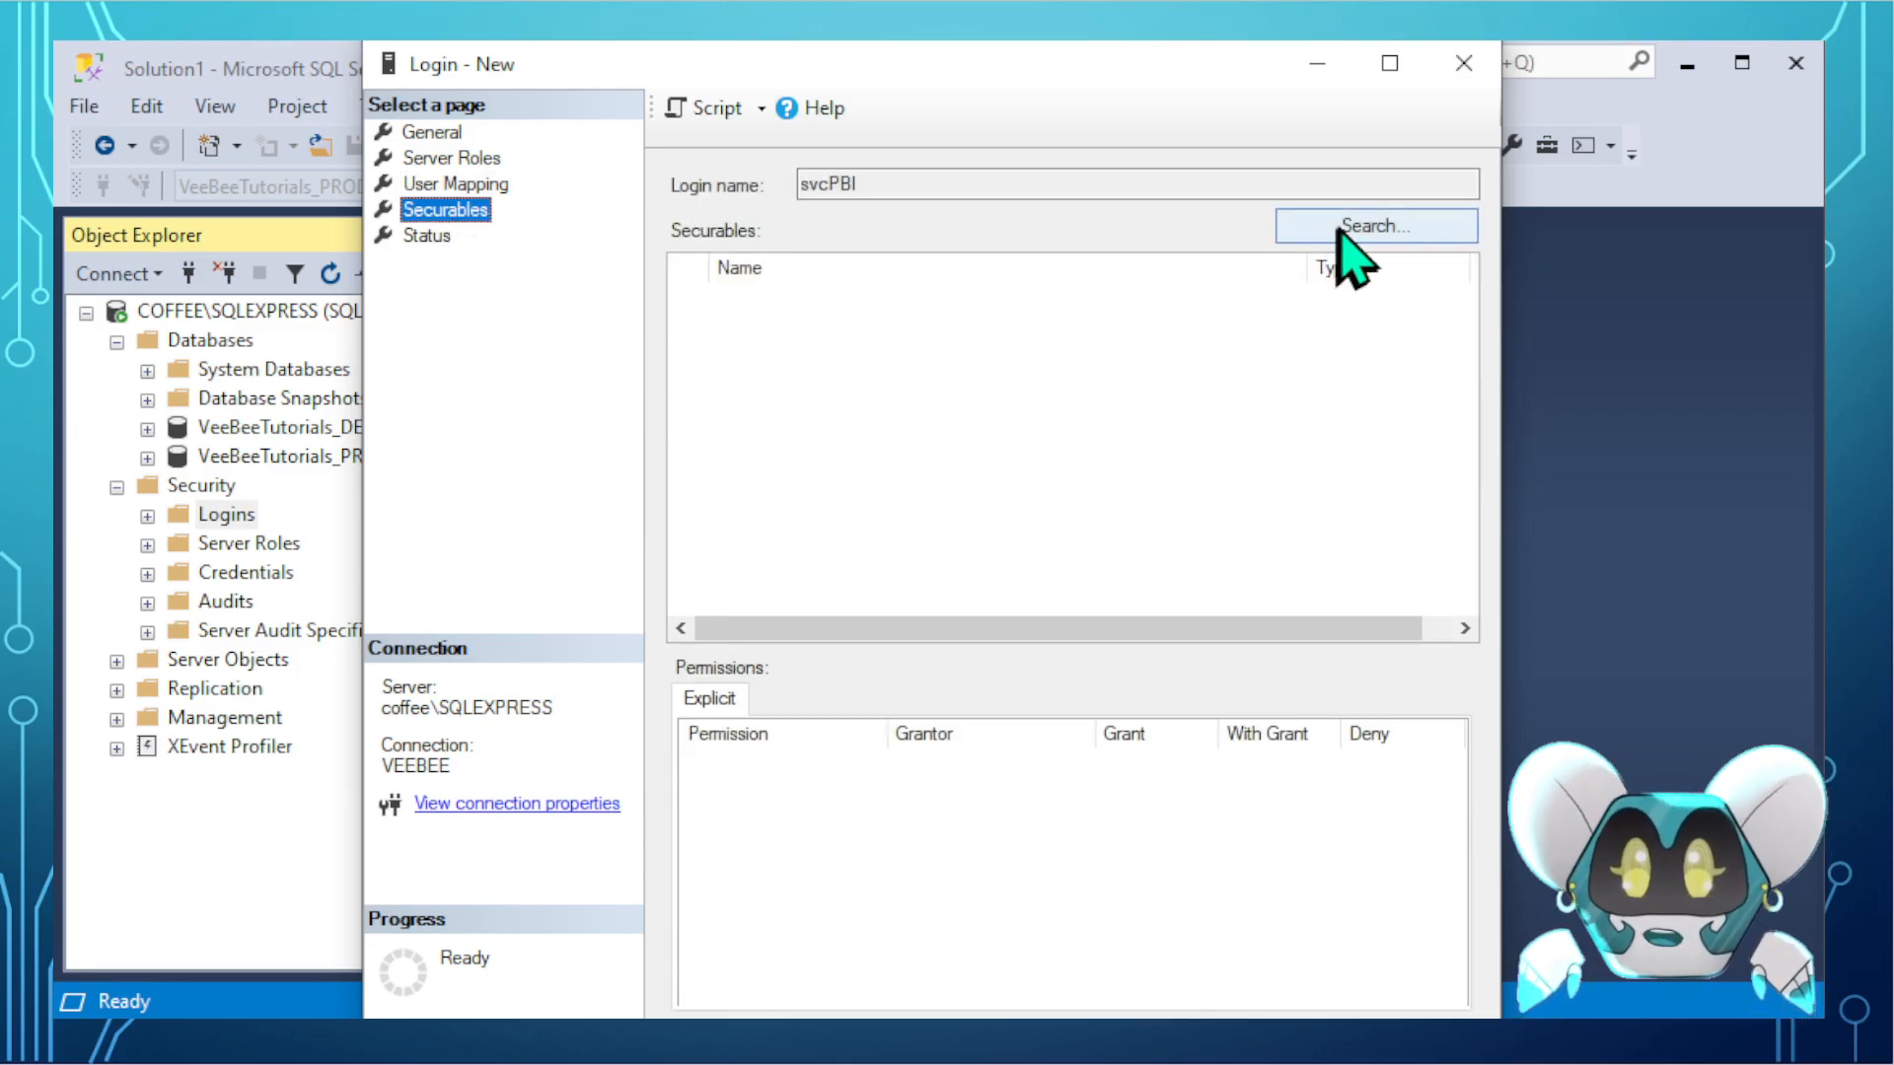
pyautogui.click(1349, 229)
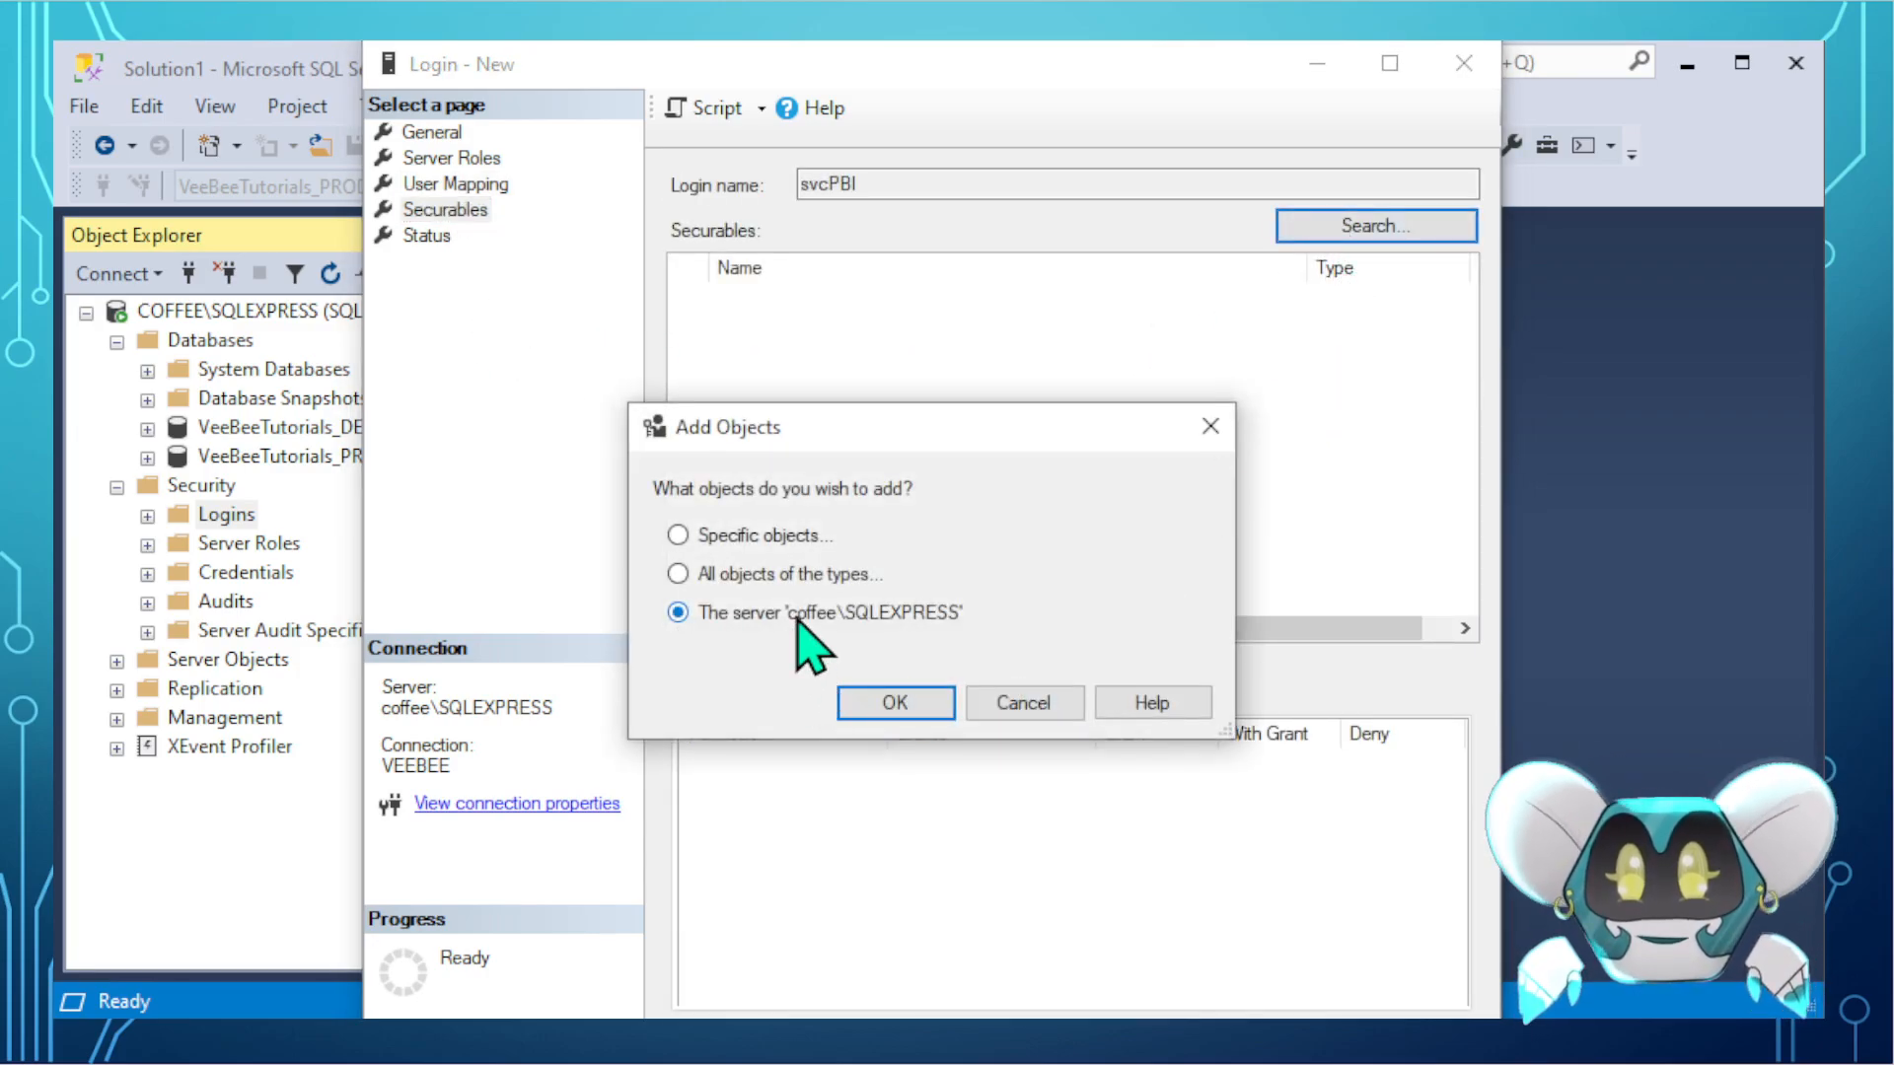
pyautogui.click(874, 700)
pyautogui.moveTo(1463, 757); pyautogui.dragTo(1456, 846)
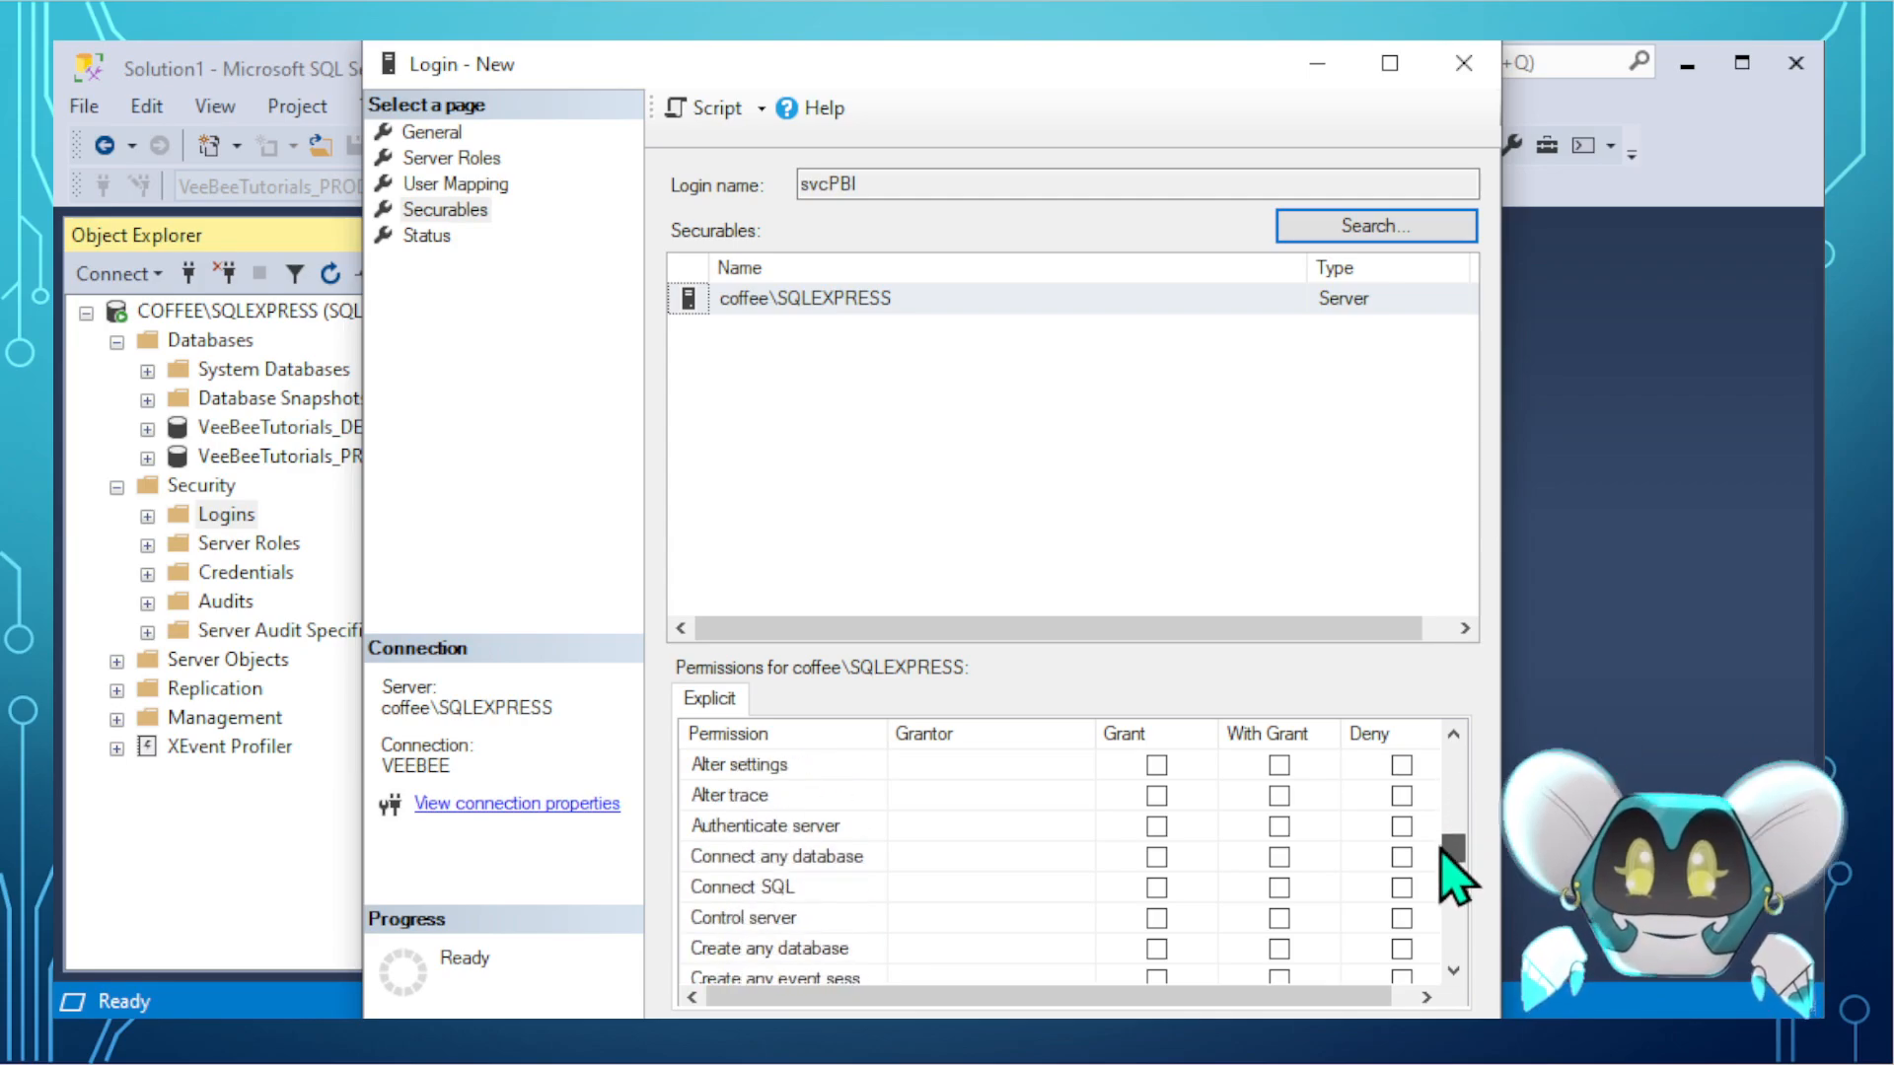
pyautogui.click(1156, 886)
pyautogui.click(426, 236)
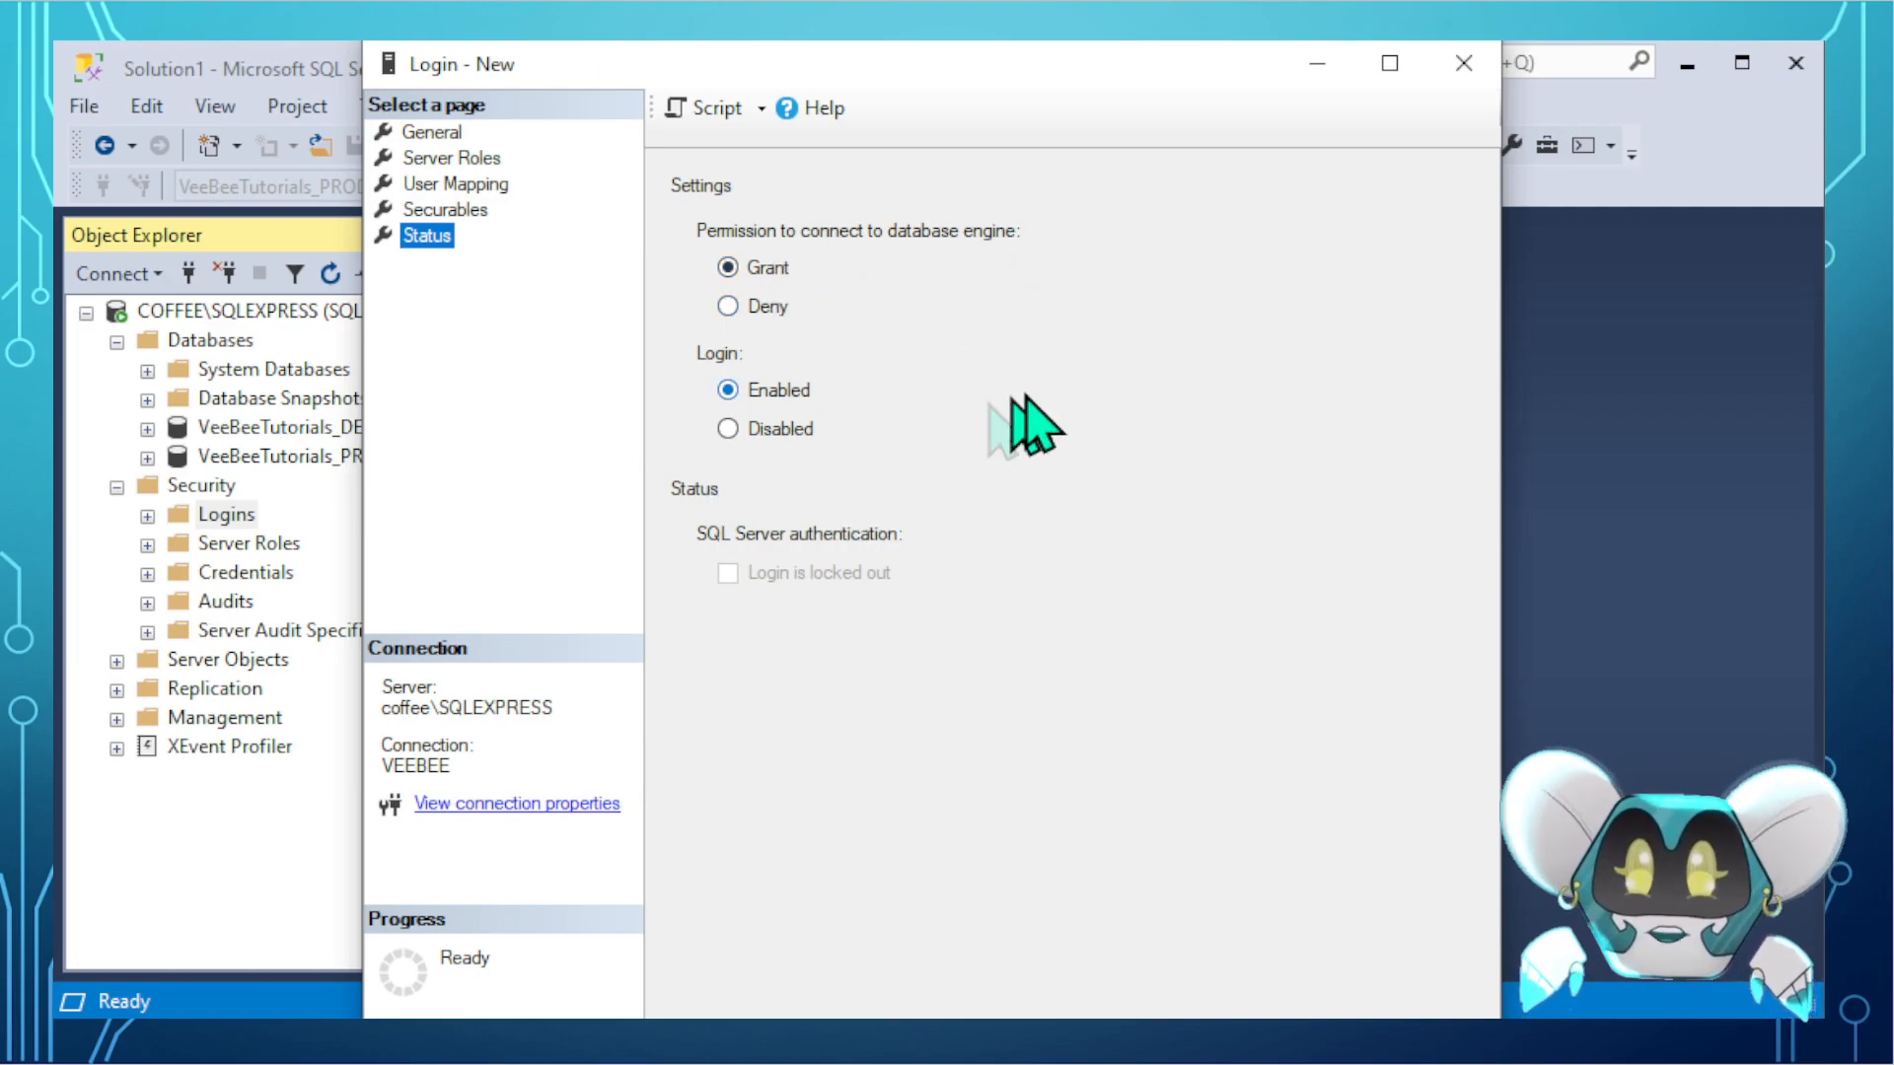
pyautogui.moveTo(832, 74); pyautogui.dragTo(896, 53)
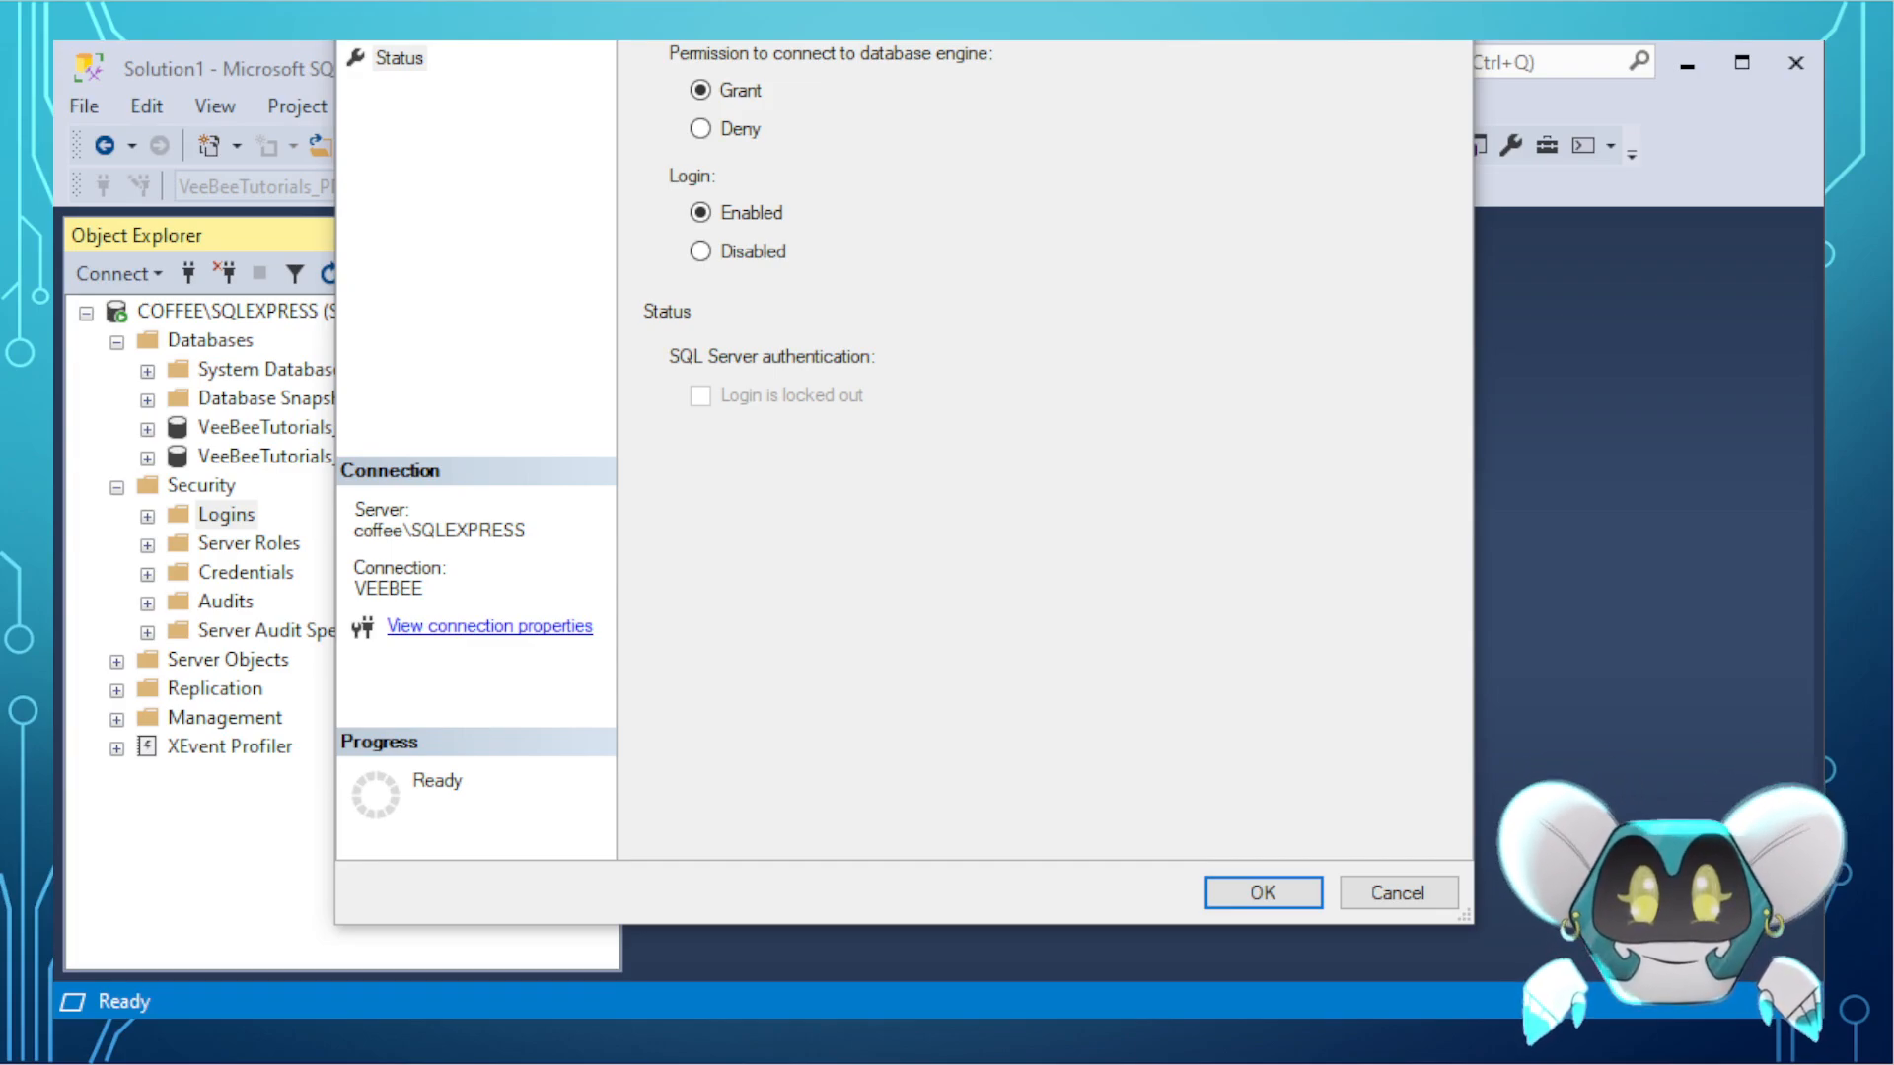
# - Create the svcPBI login, confirm it under VeeBeeTutorials_PROD's users, and select COFFEE\SQLEXPRESS
pyautogui.click(1266, 893)
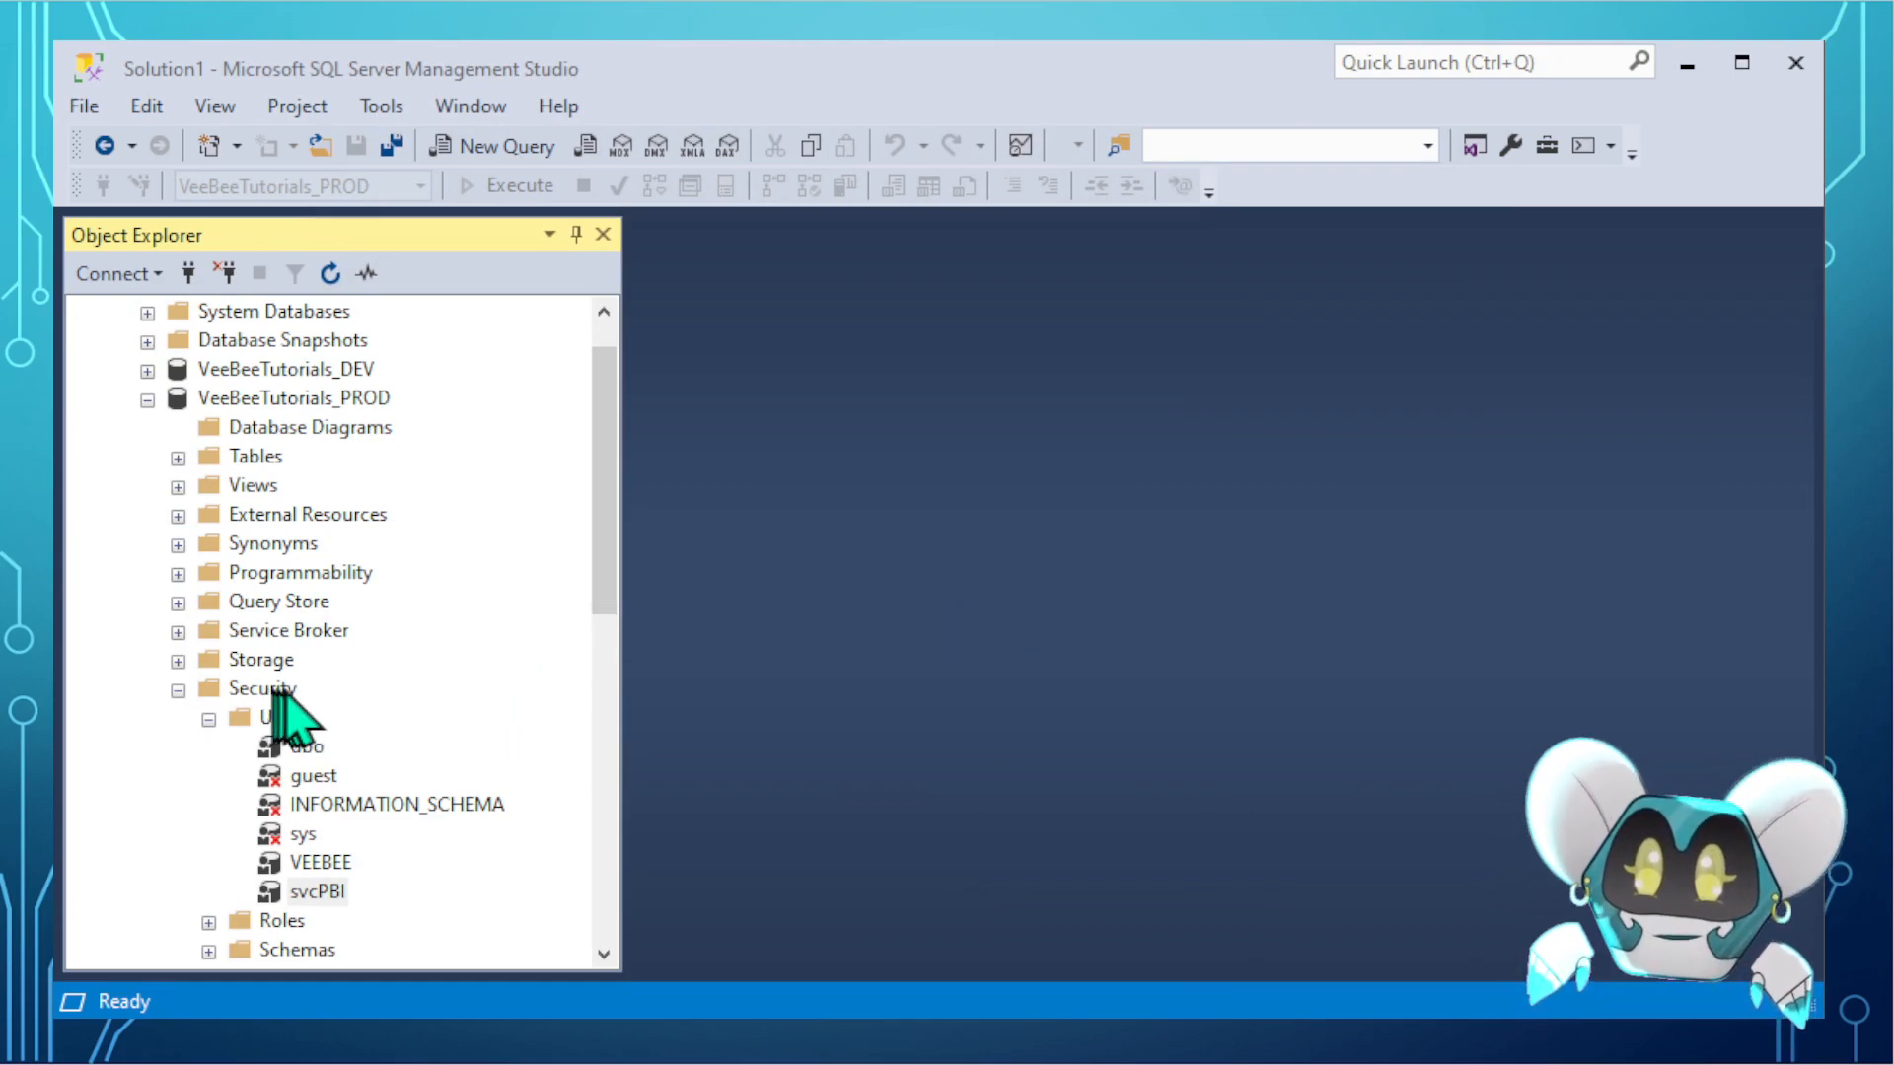
pyautogui.moveTo(606, 483); pyautogui.dragTo(613, 571)
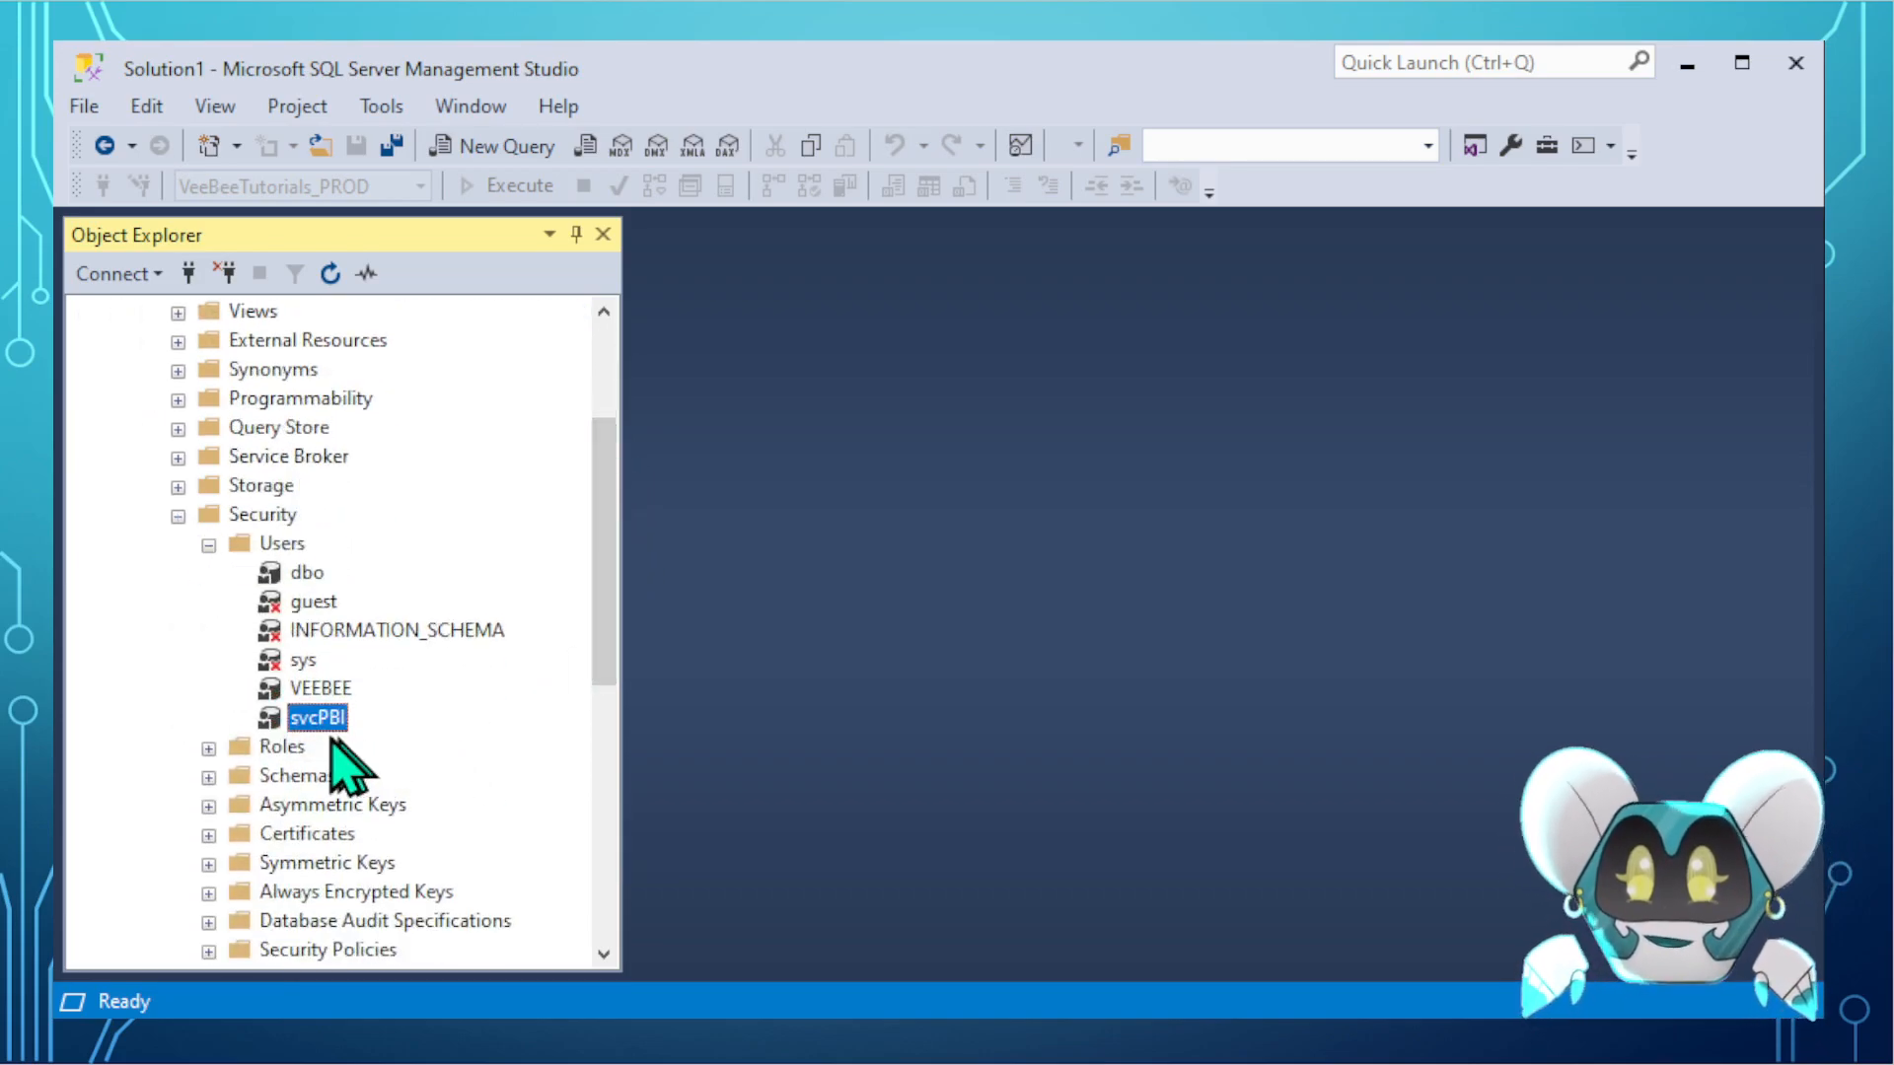
pyautogui.moveTo(613, 639); pyautogui.dragTo(613, 512)
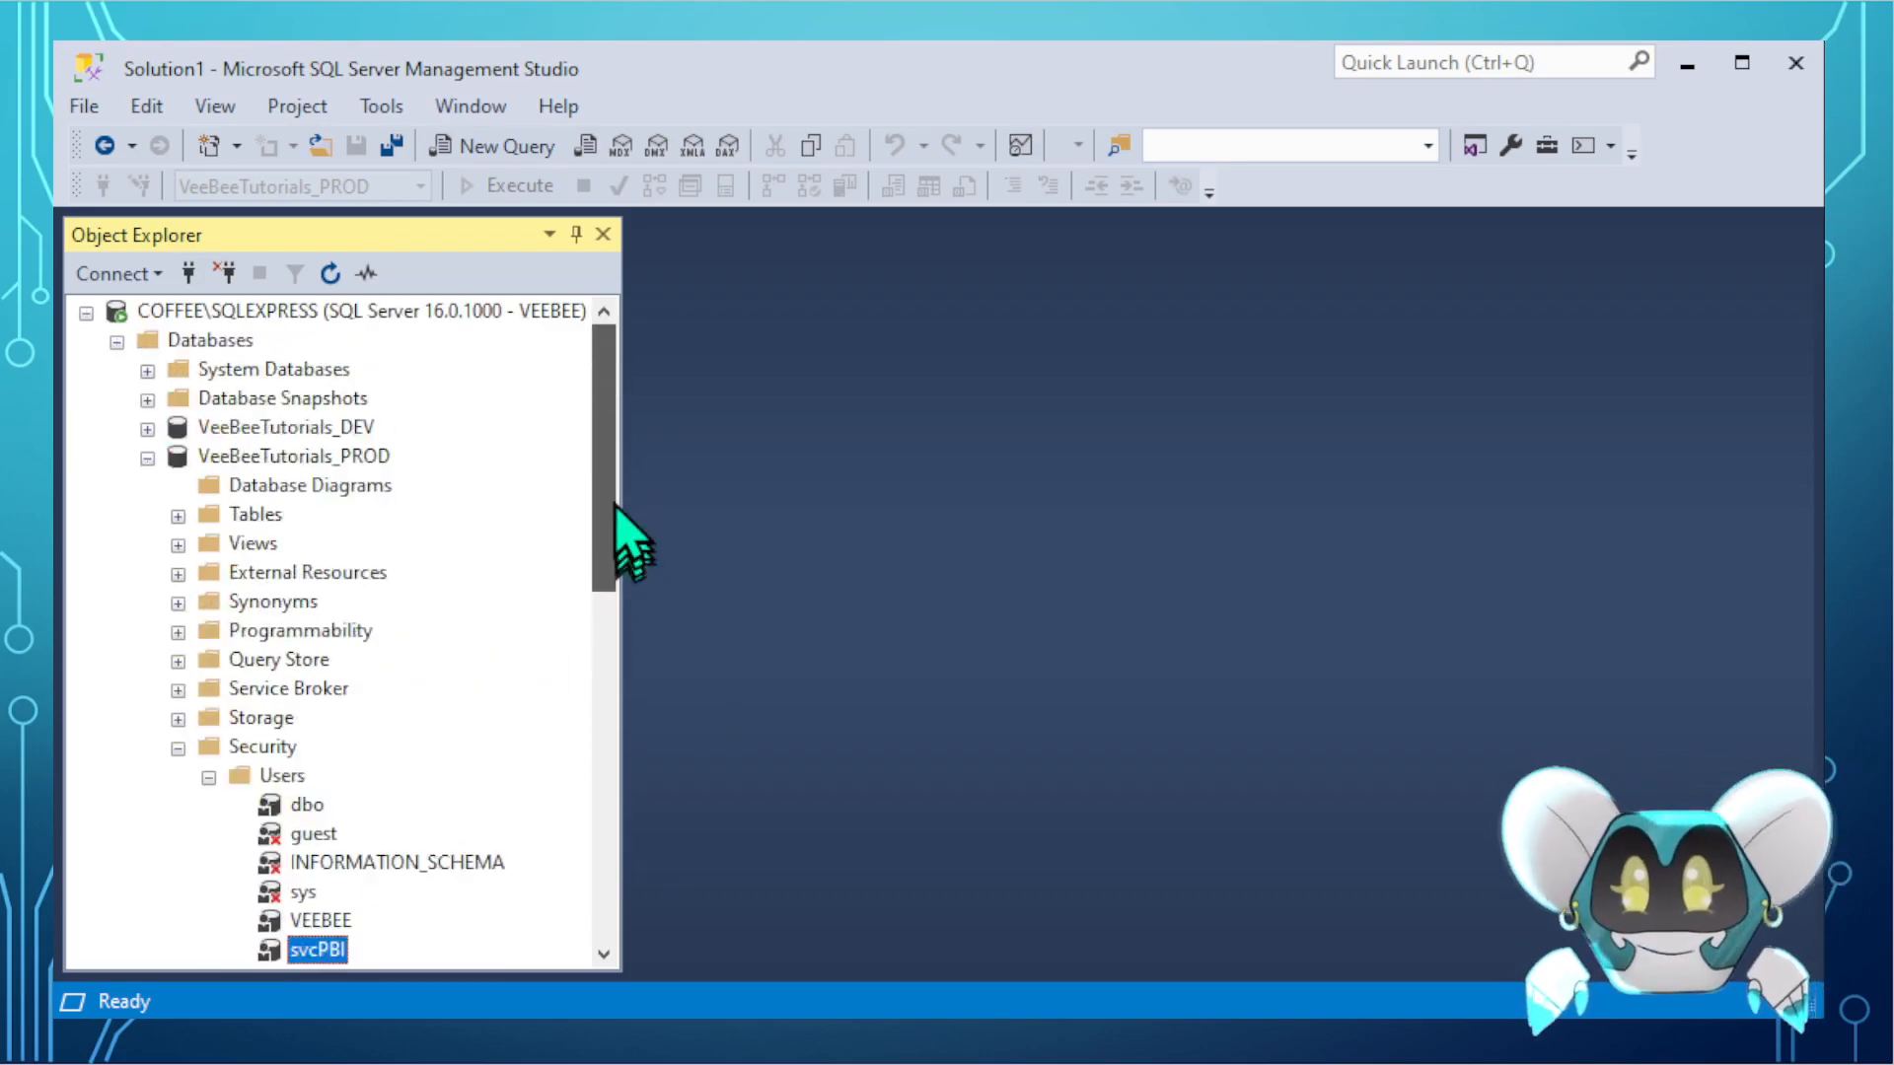
pyautogui.click(291, 314)
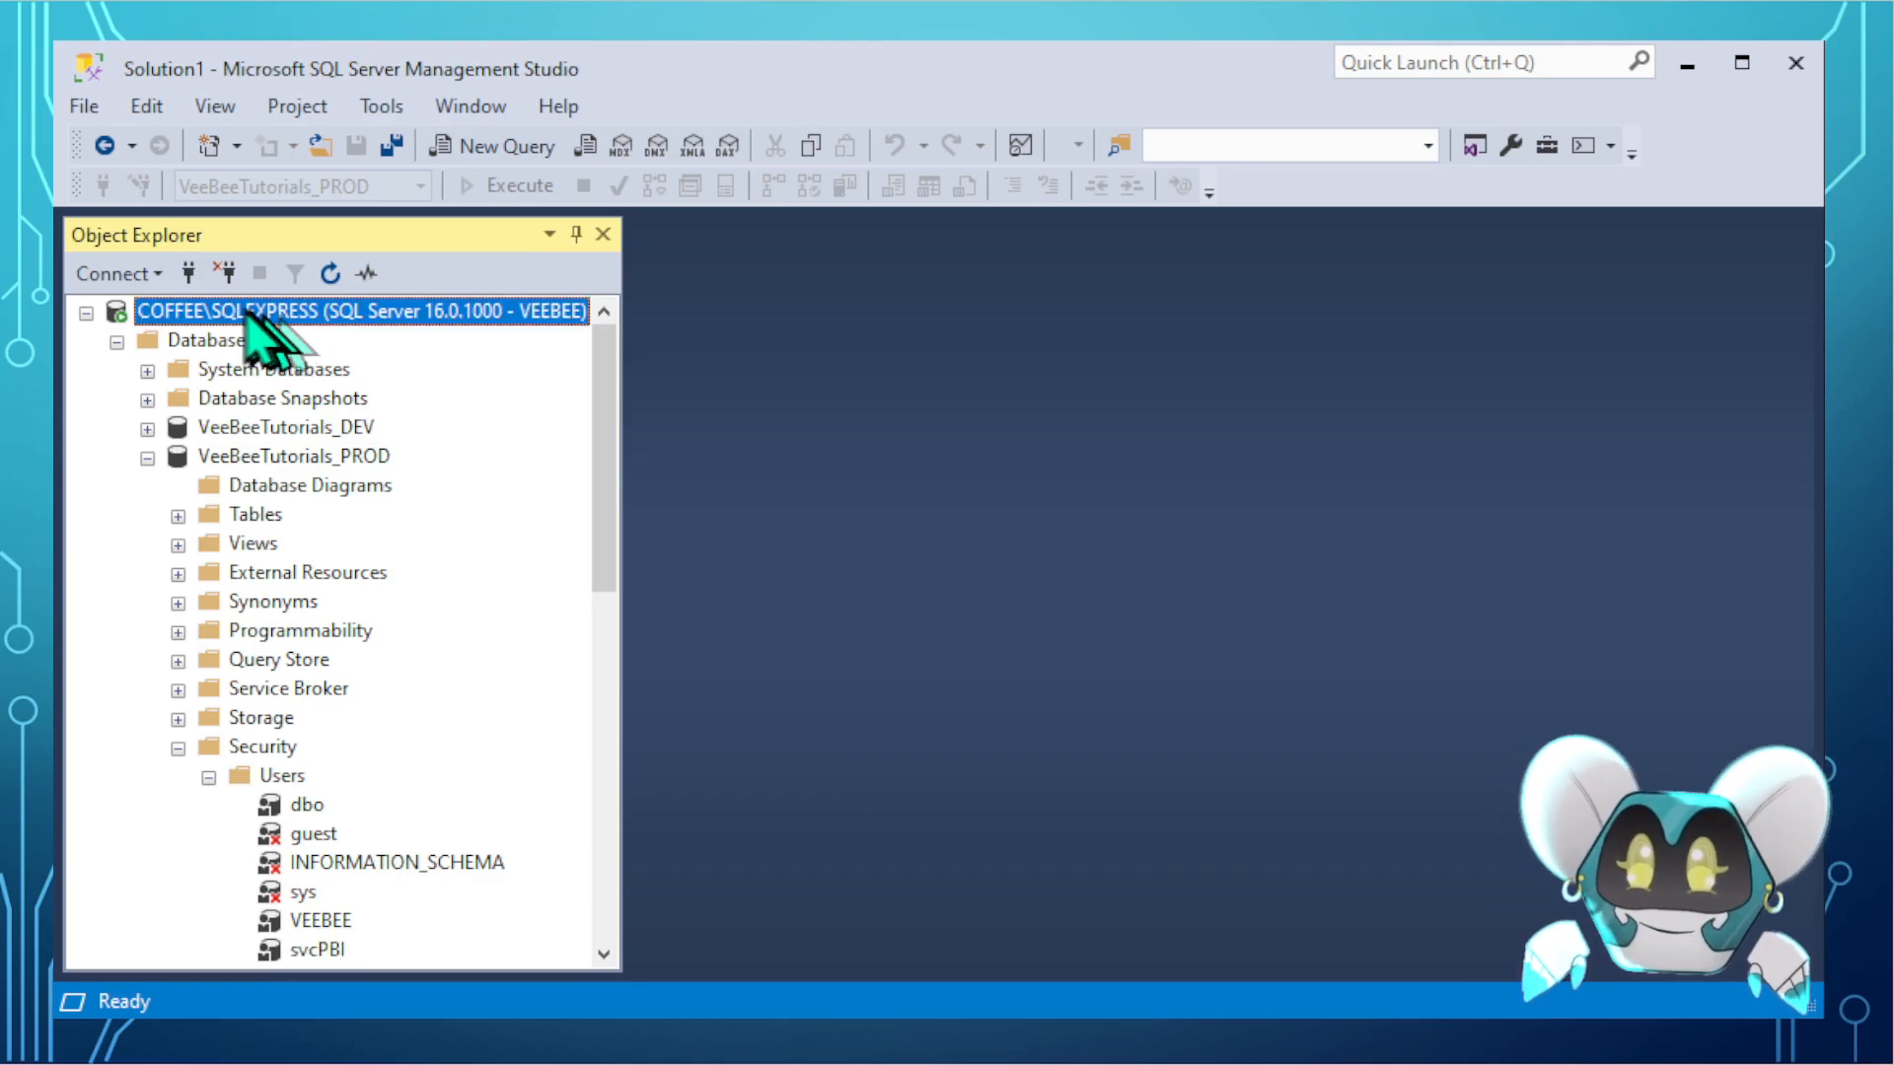
# - Reconnect to COFFEE\SQLEXPRESS using the svcPBI login
pyautogui.click(224, 275)
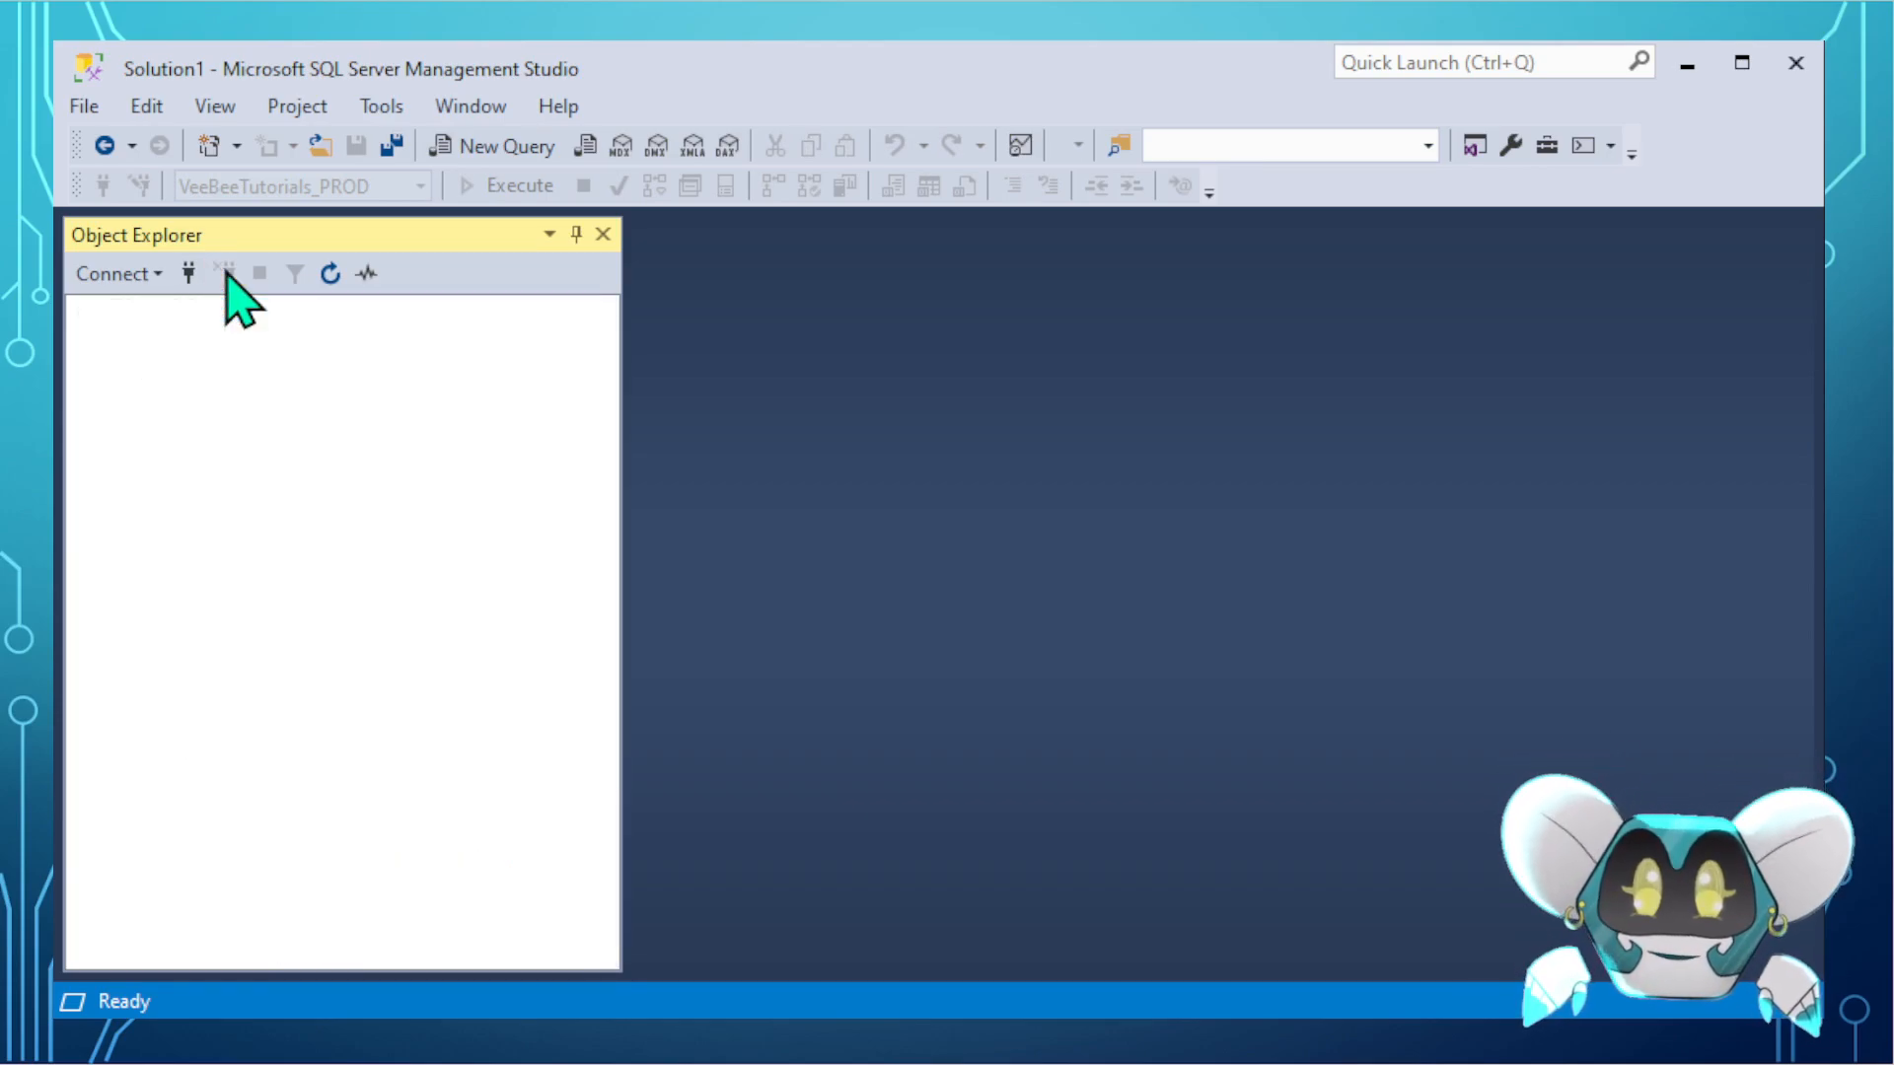
pyautogui.click(187, 274)
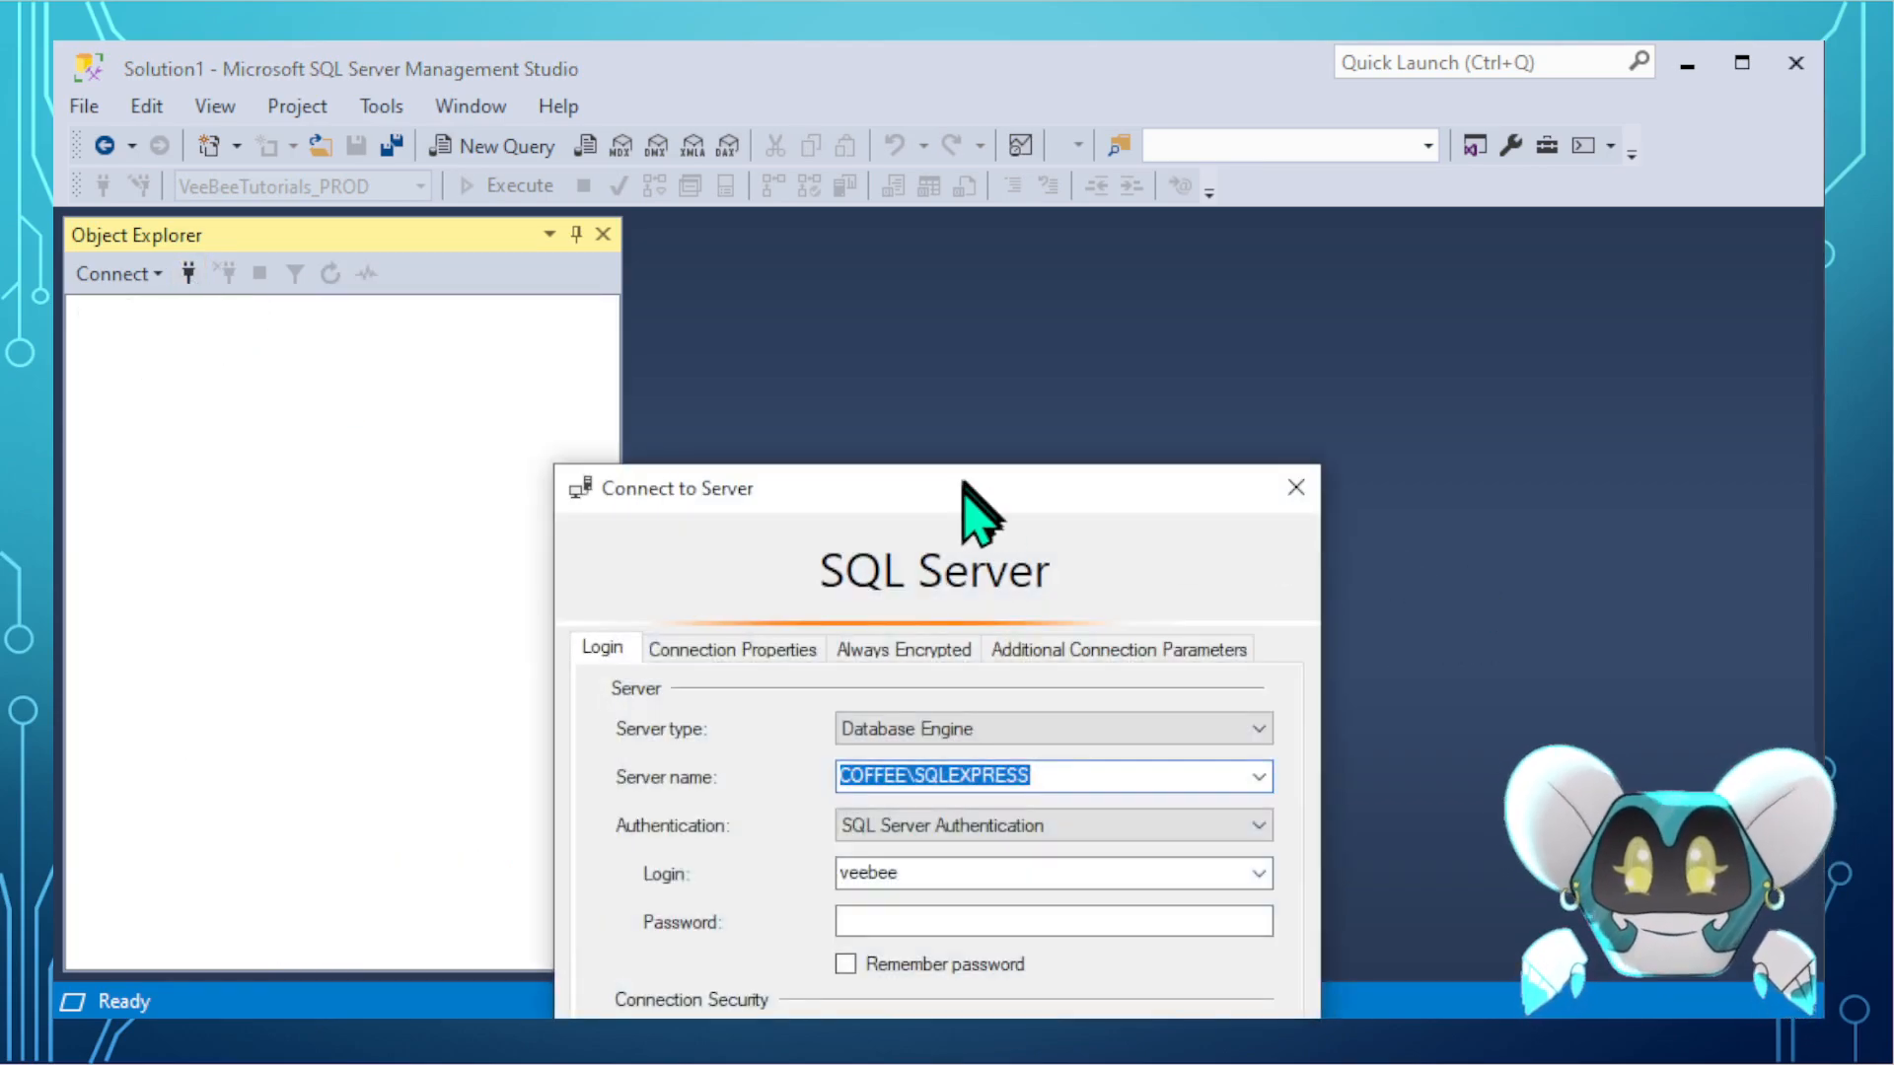
pyautogui.moveTo(972, 488); pyautogui.dragTo(972, 148)
pyautogui.doubleClick(866, 543)
pyautogui.write('svcPBI')
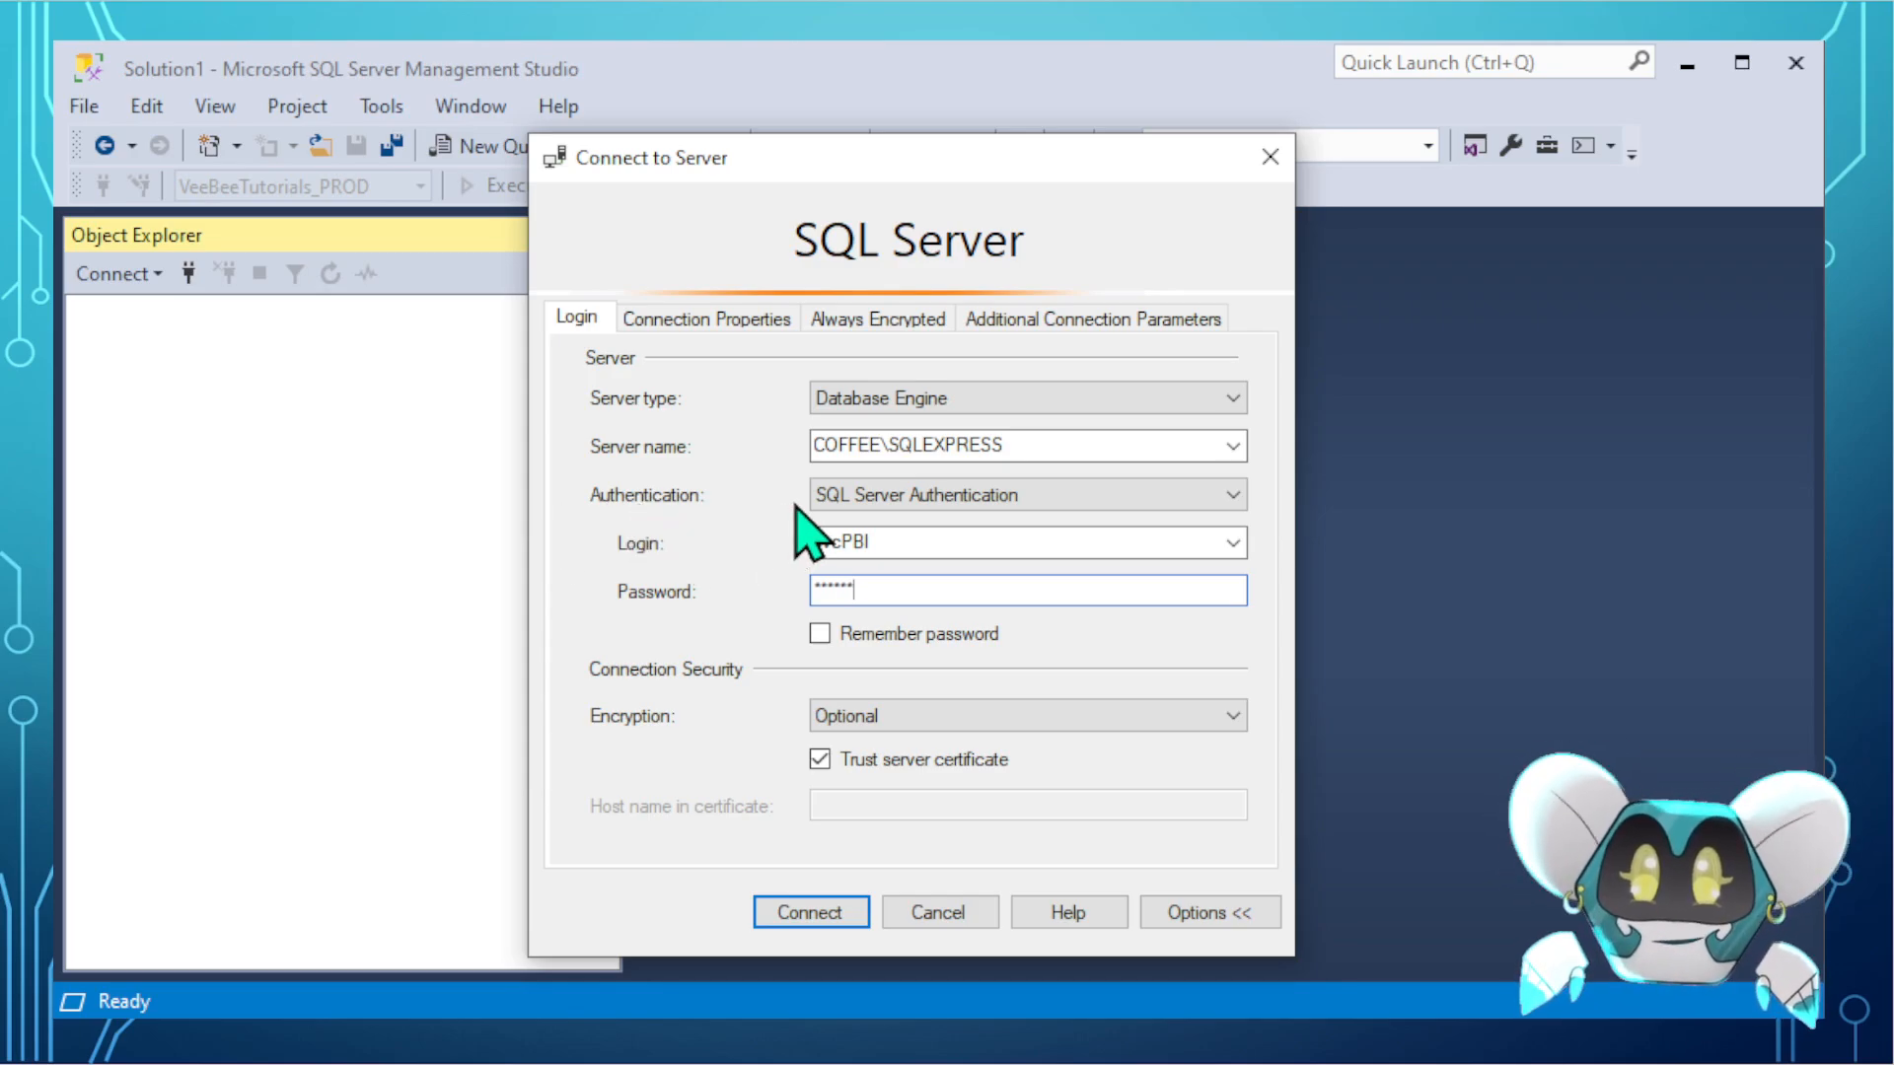
pyautogui.click(760, 913)
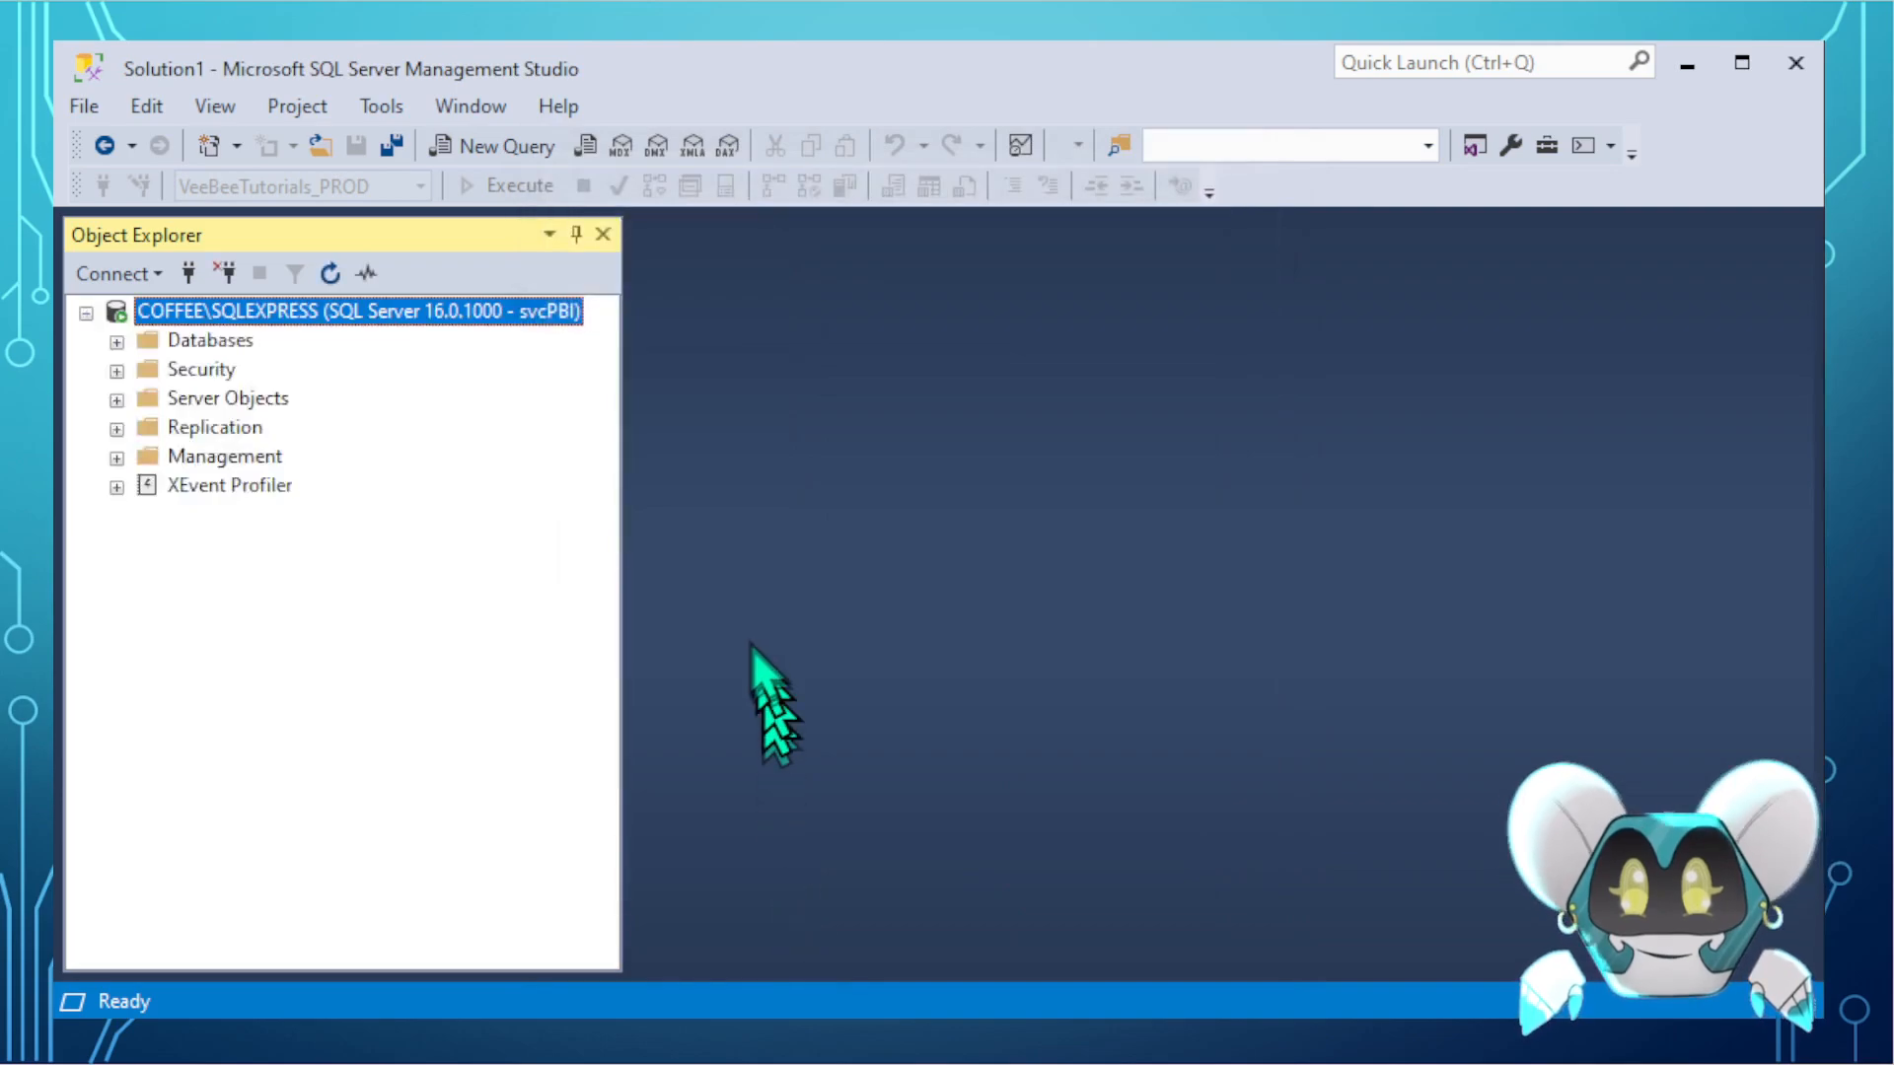
# - Confirm VeeBeeTutorials_DEV is inaccessible while VeeBeeTutorials_PROD expands normally
pyautogui.click(117, 340)
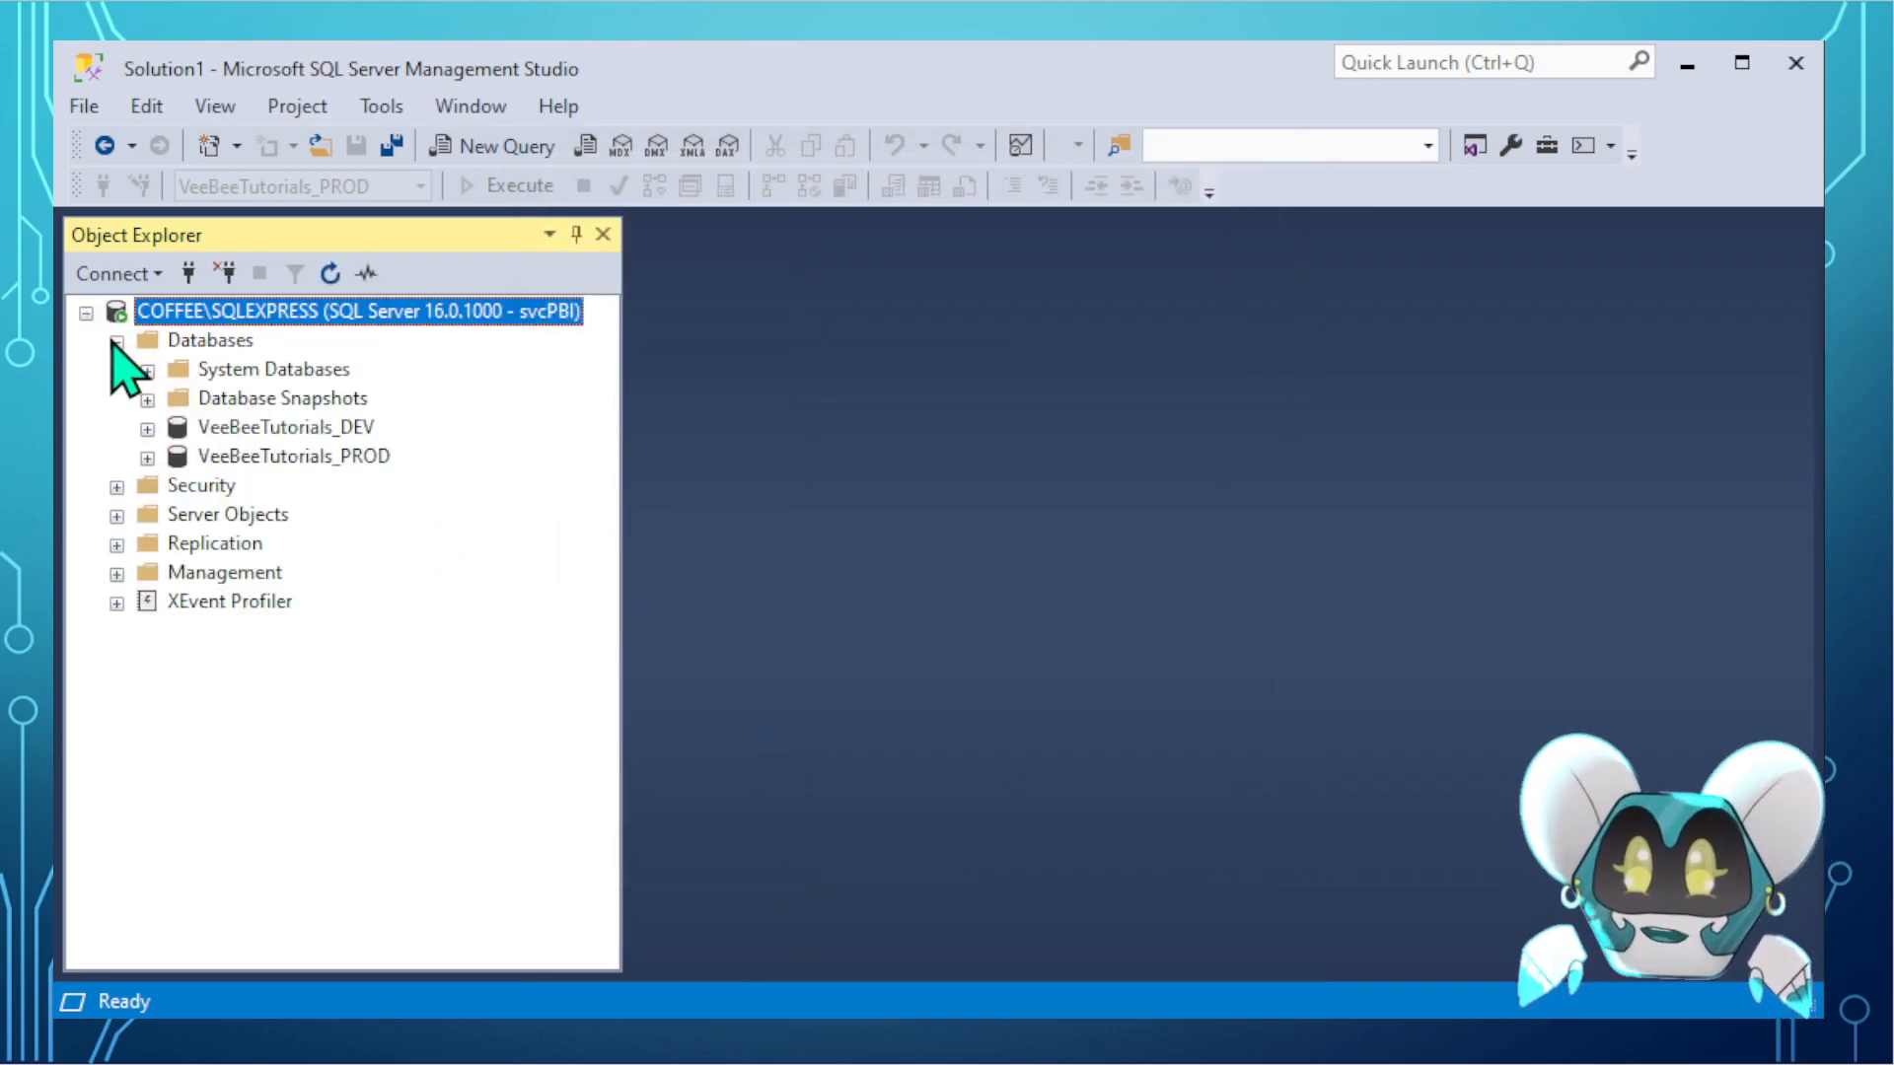
pyautogui.click(147, 429)
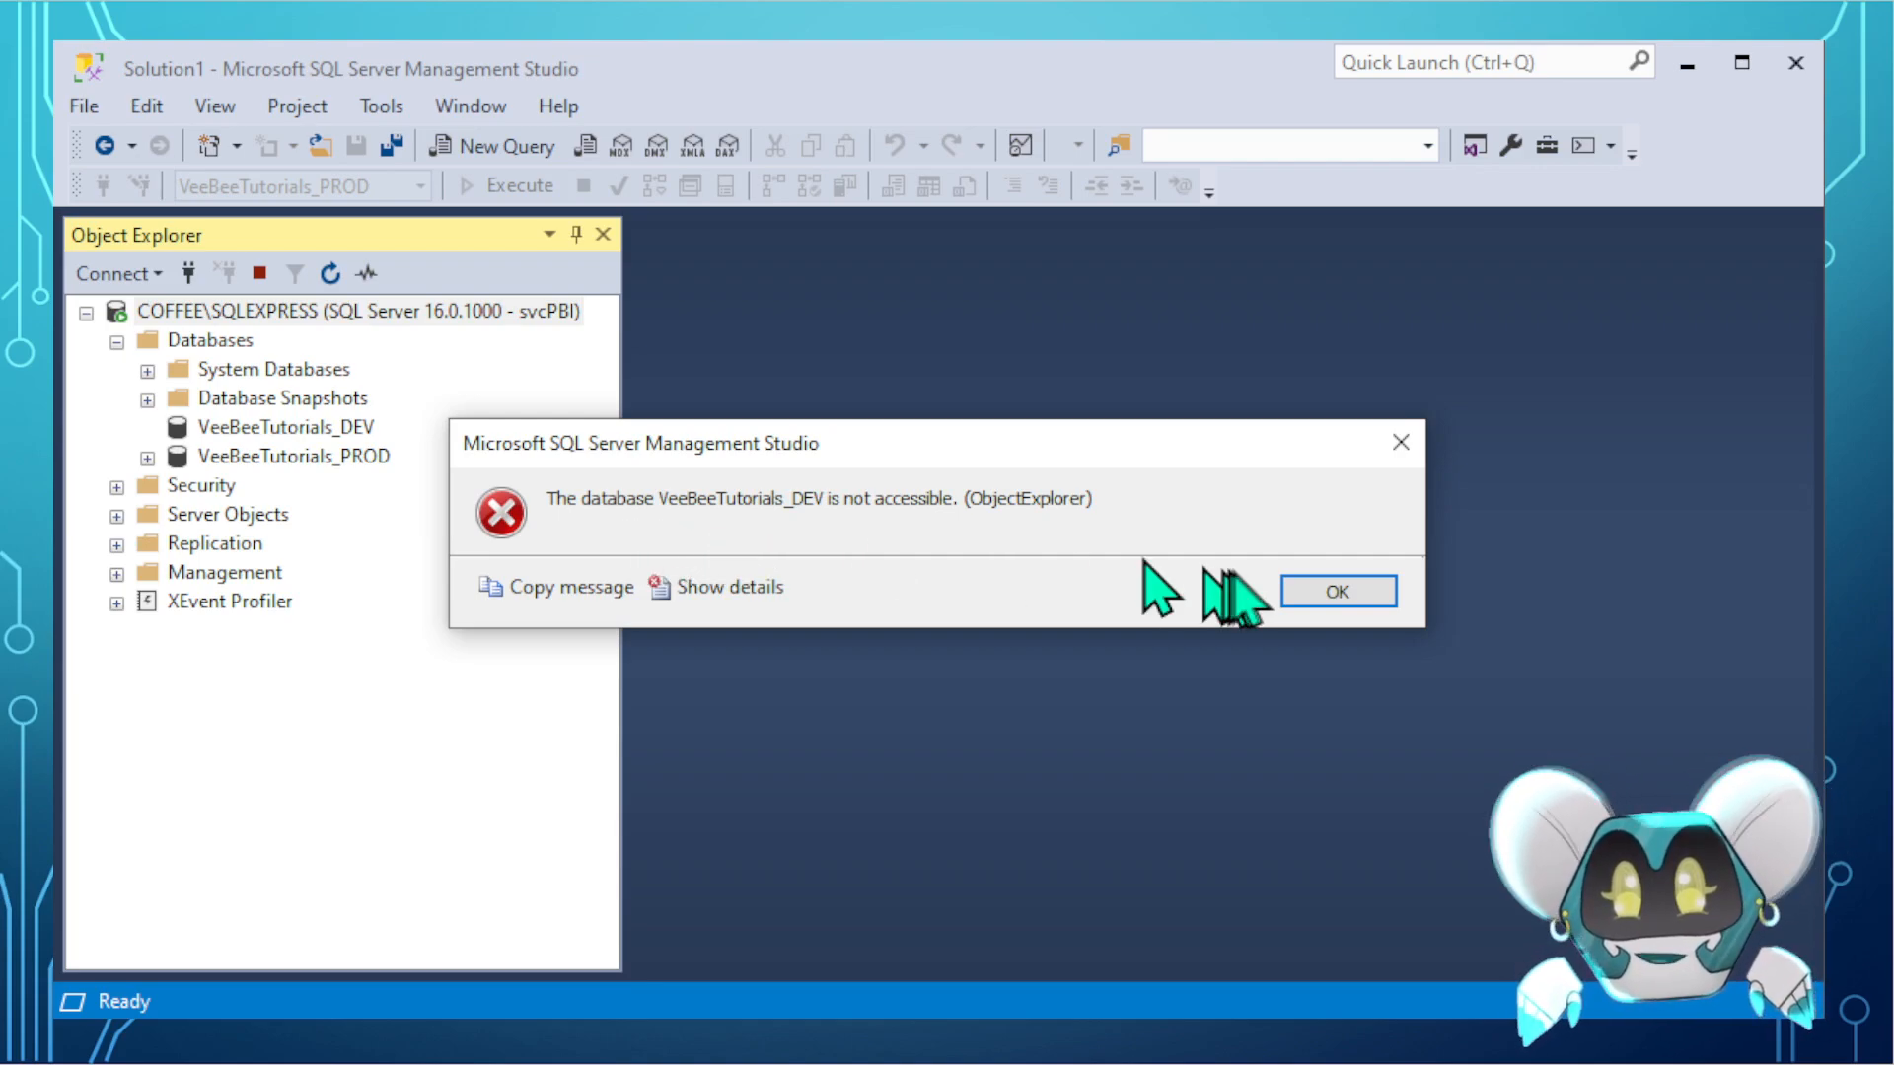
pyautogui.click(1331, 601)
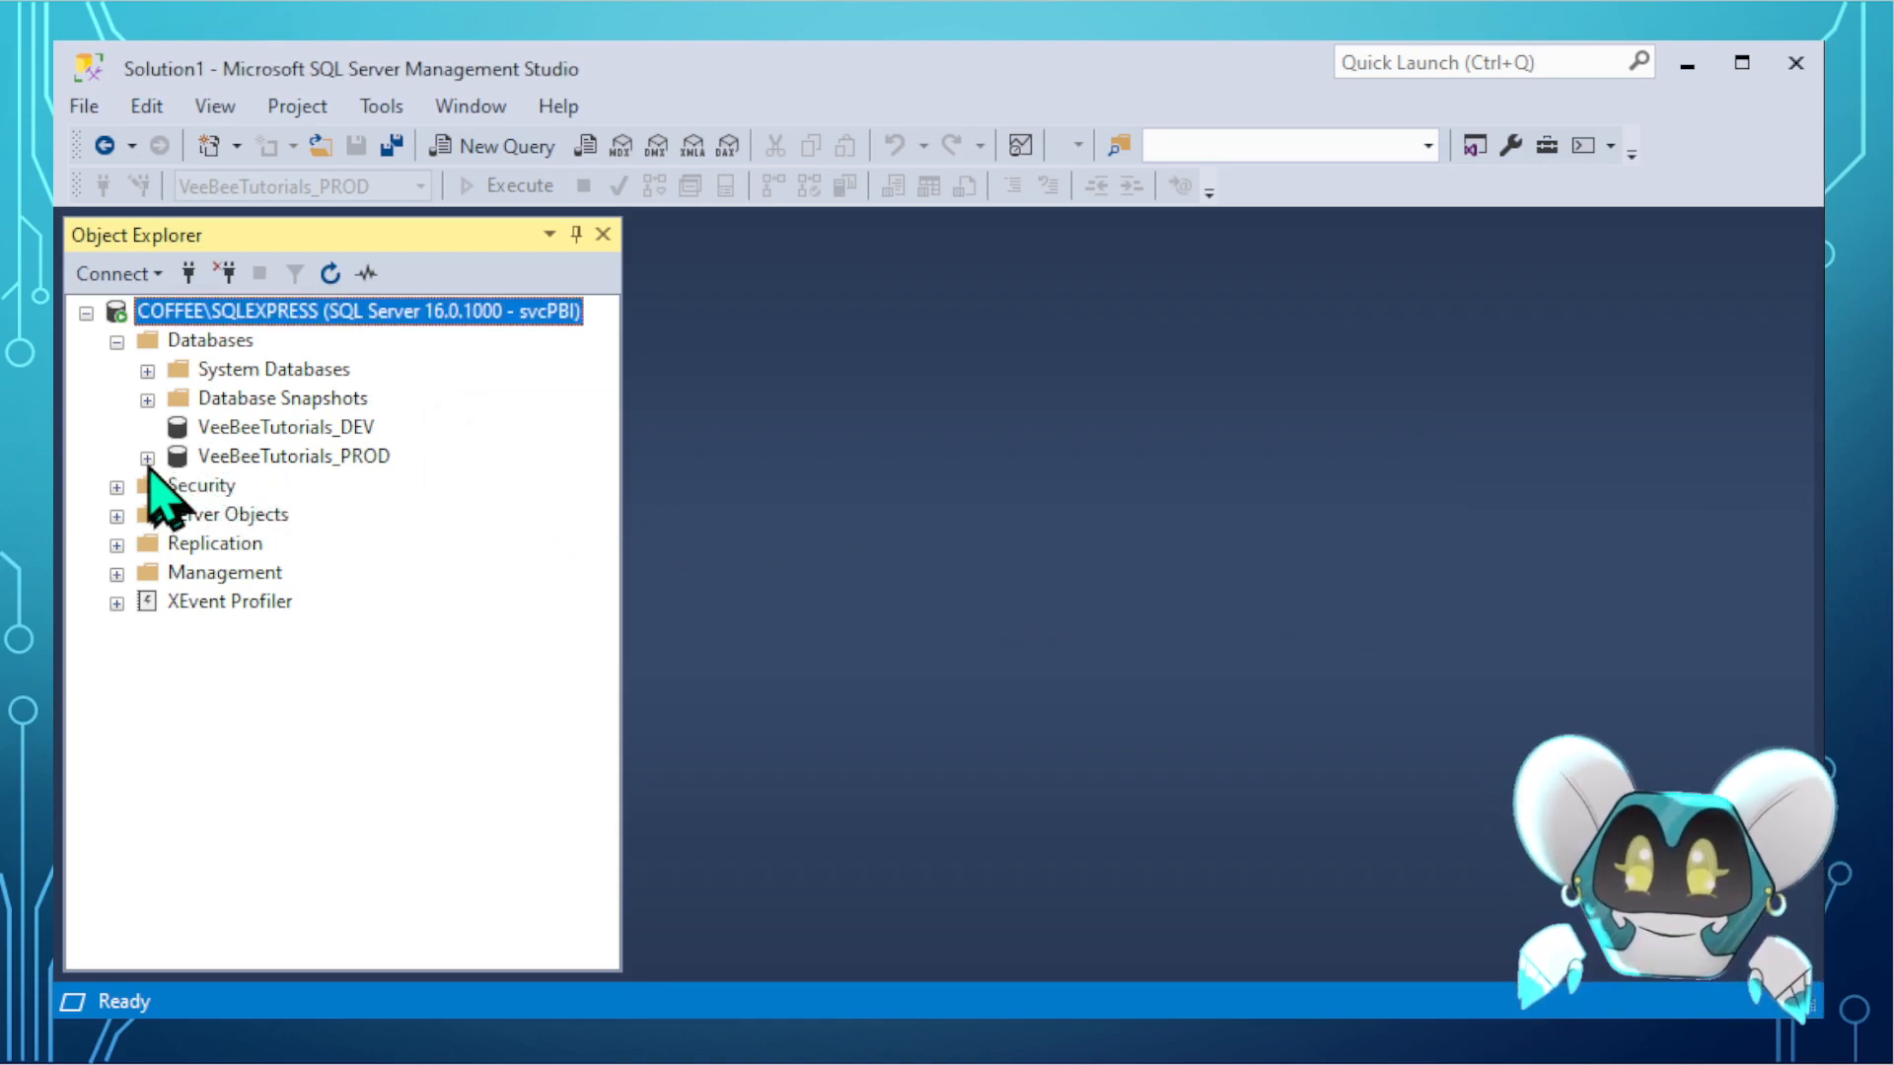
pyautogui.click(146, 457)
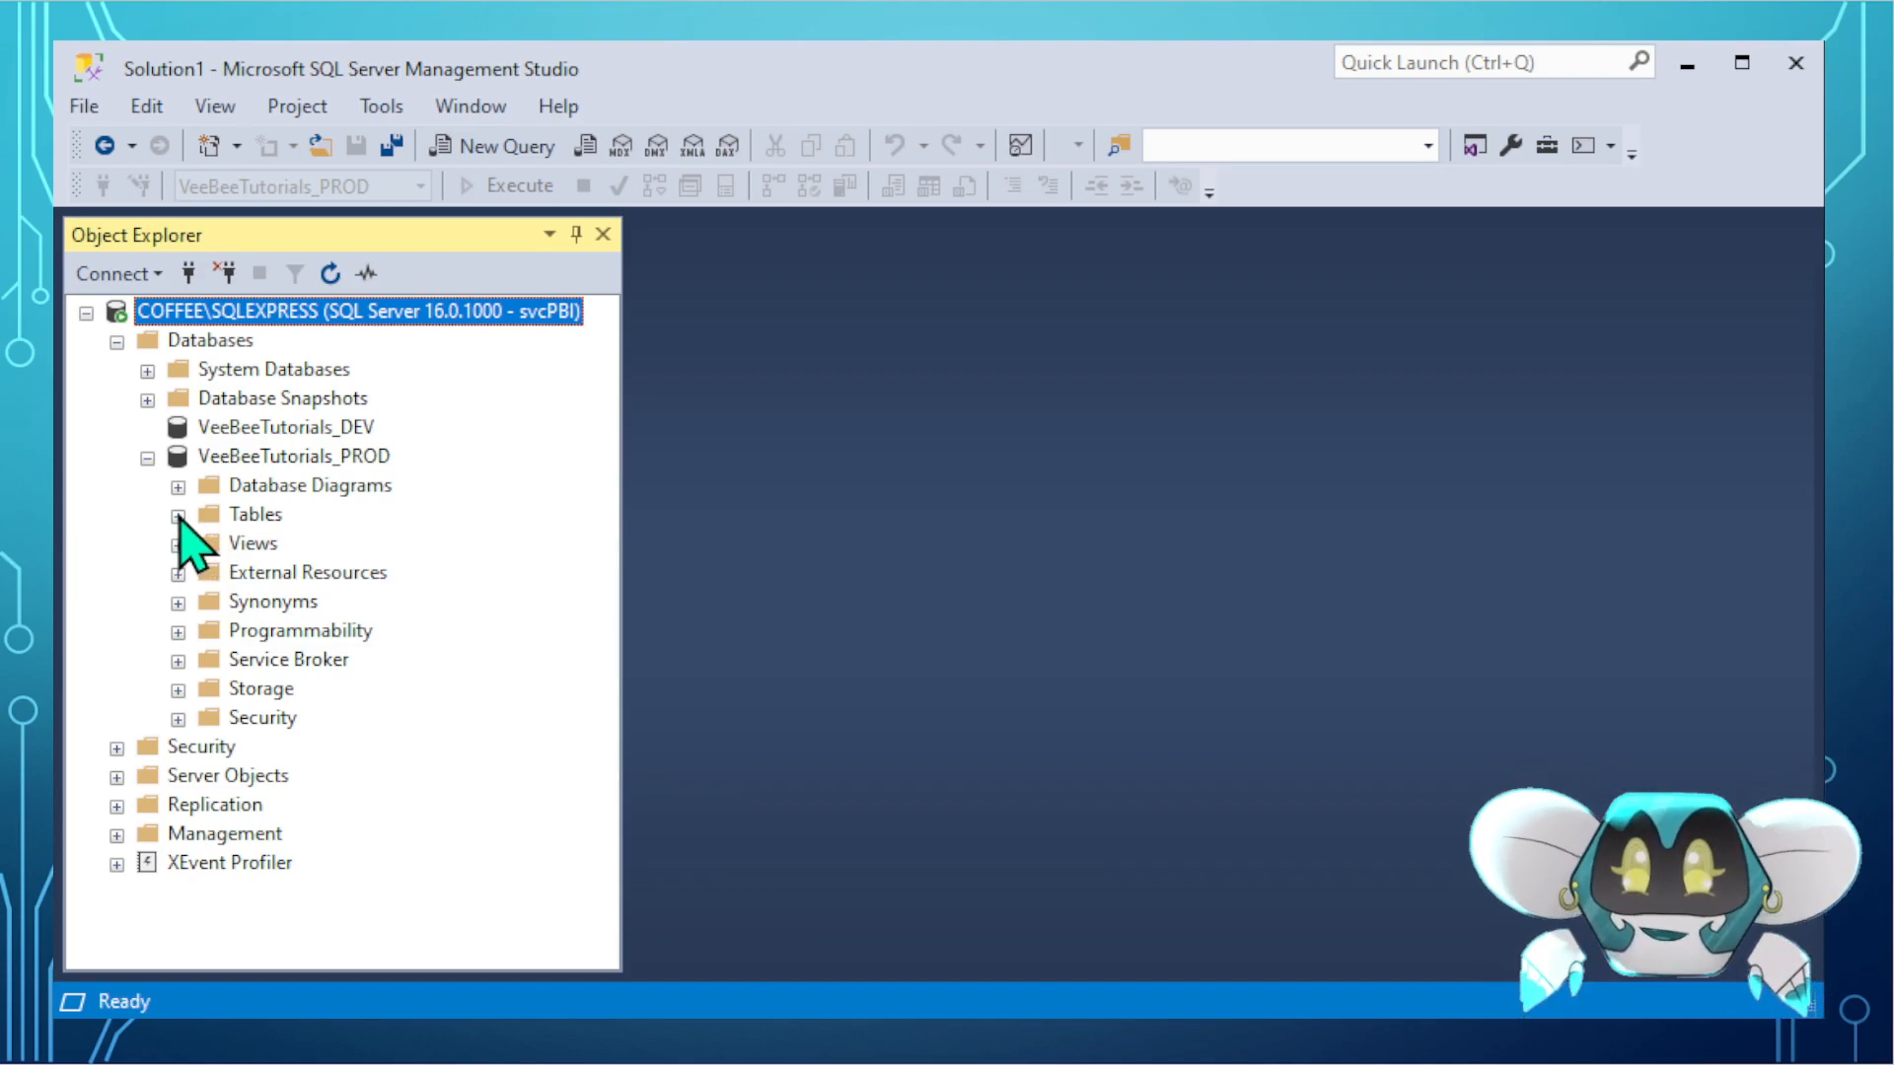
# - Run 'Select * from Buckets' on VeeBeeTutorials_PROD and see the permission denied
pyautogui.click(178, 516)
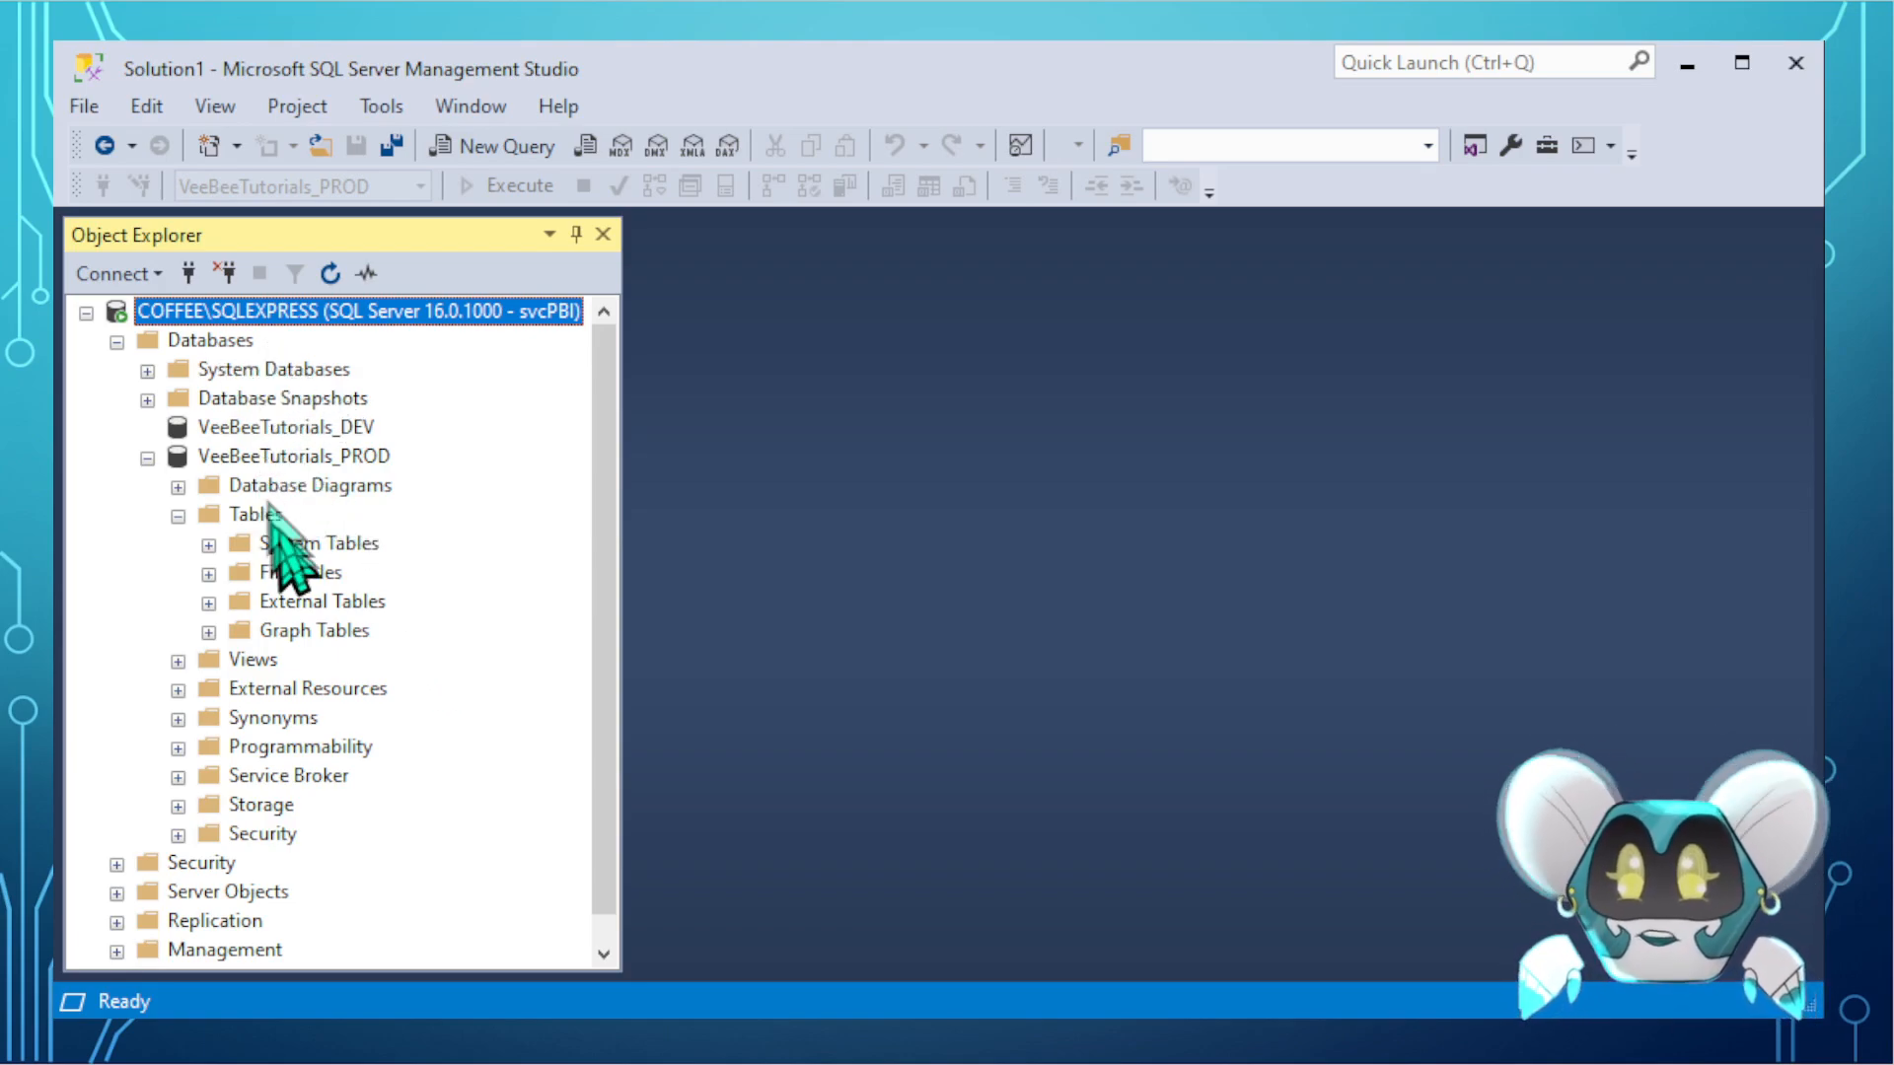
pyautogui.click(305, 455)
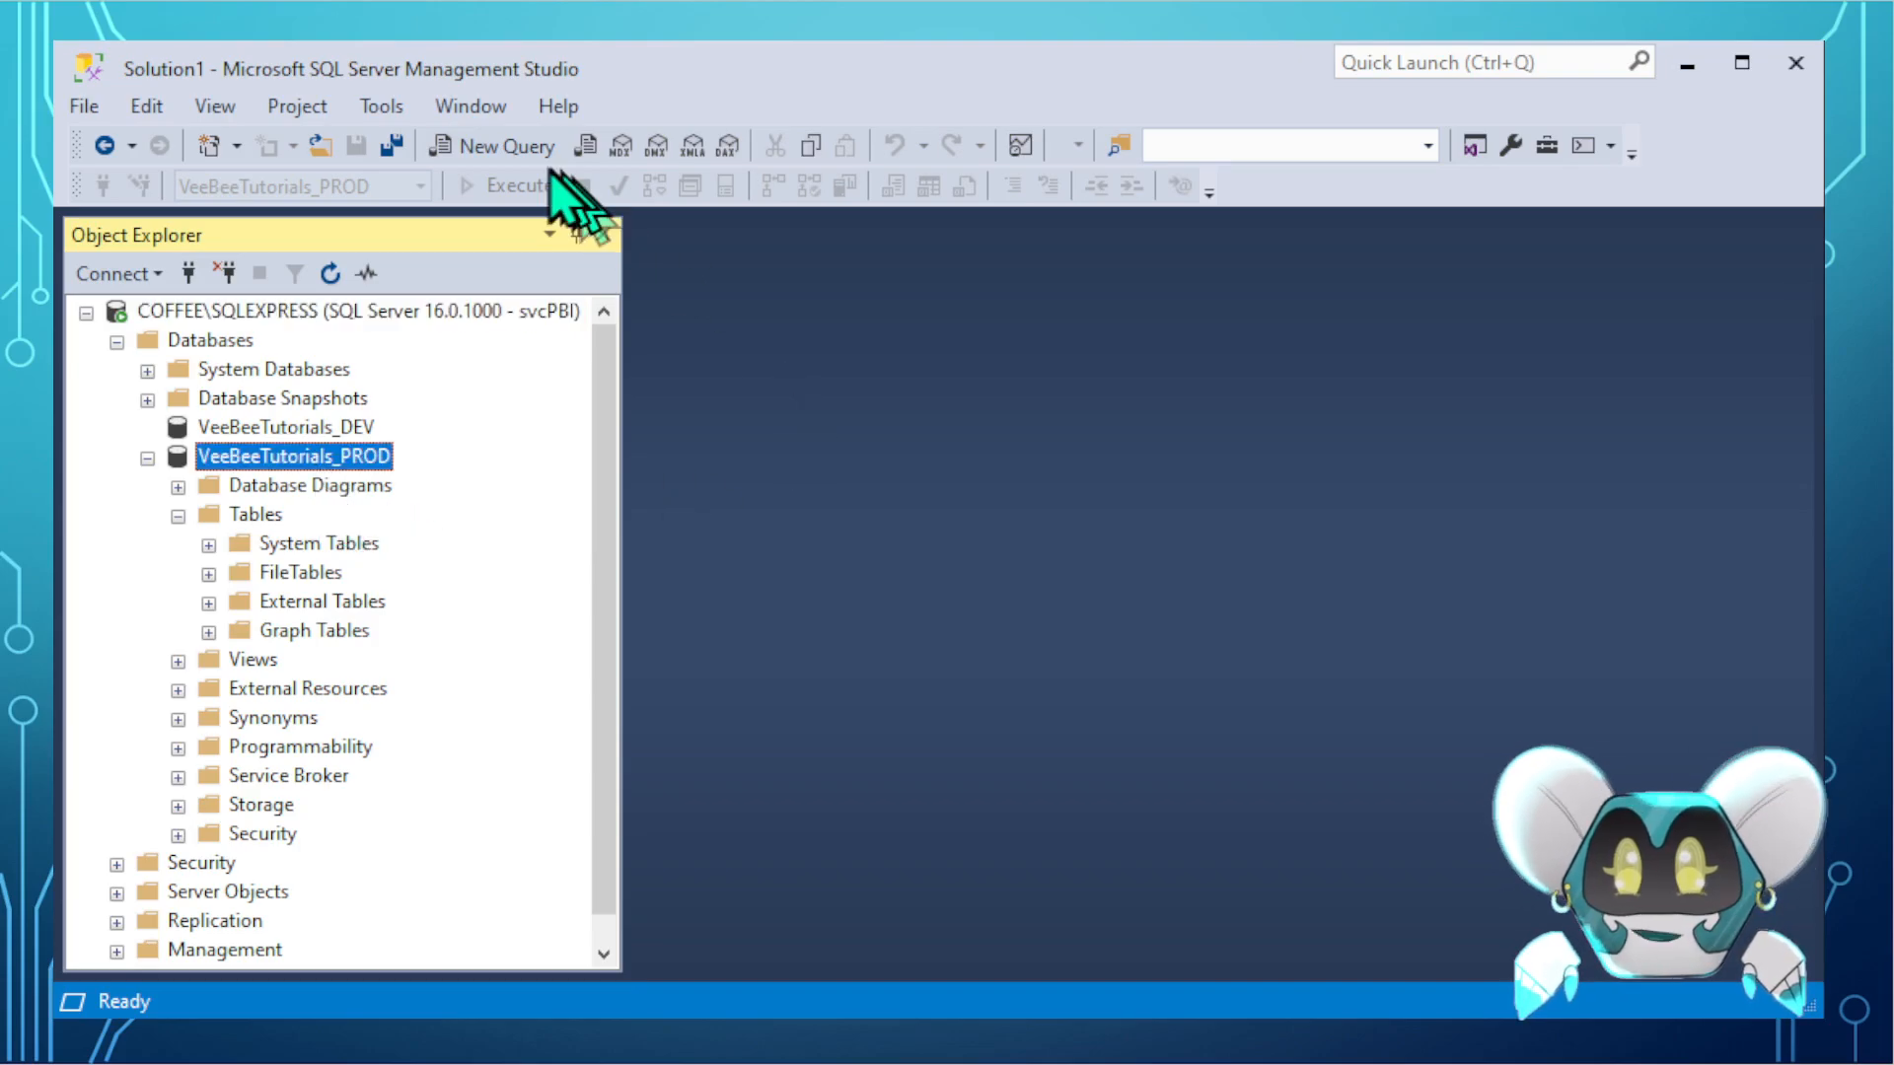
pyautogui.click(488, 146)
pyautogui.write('S')
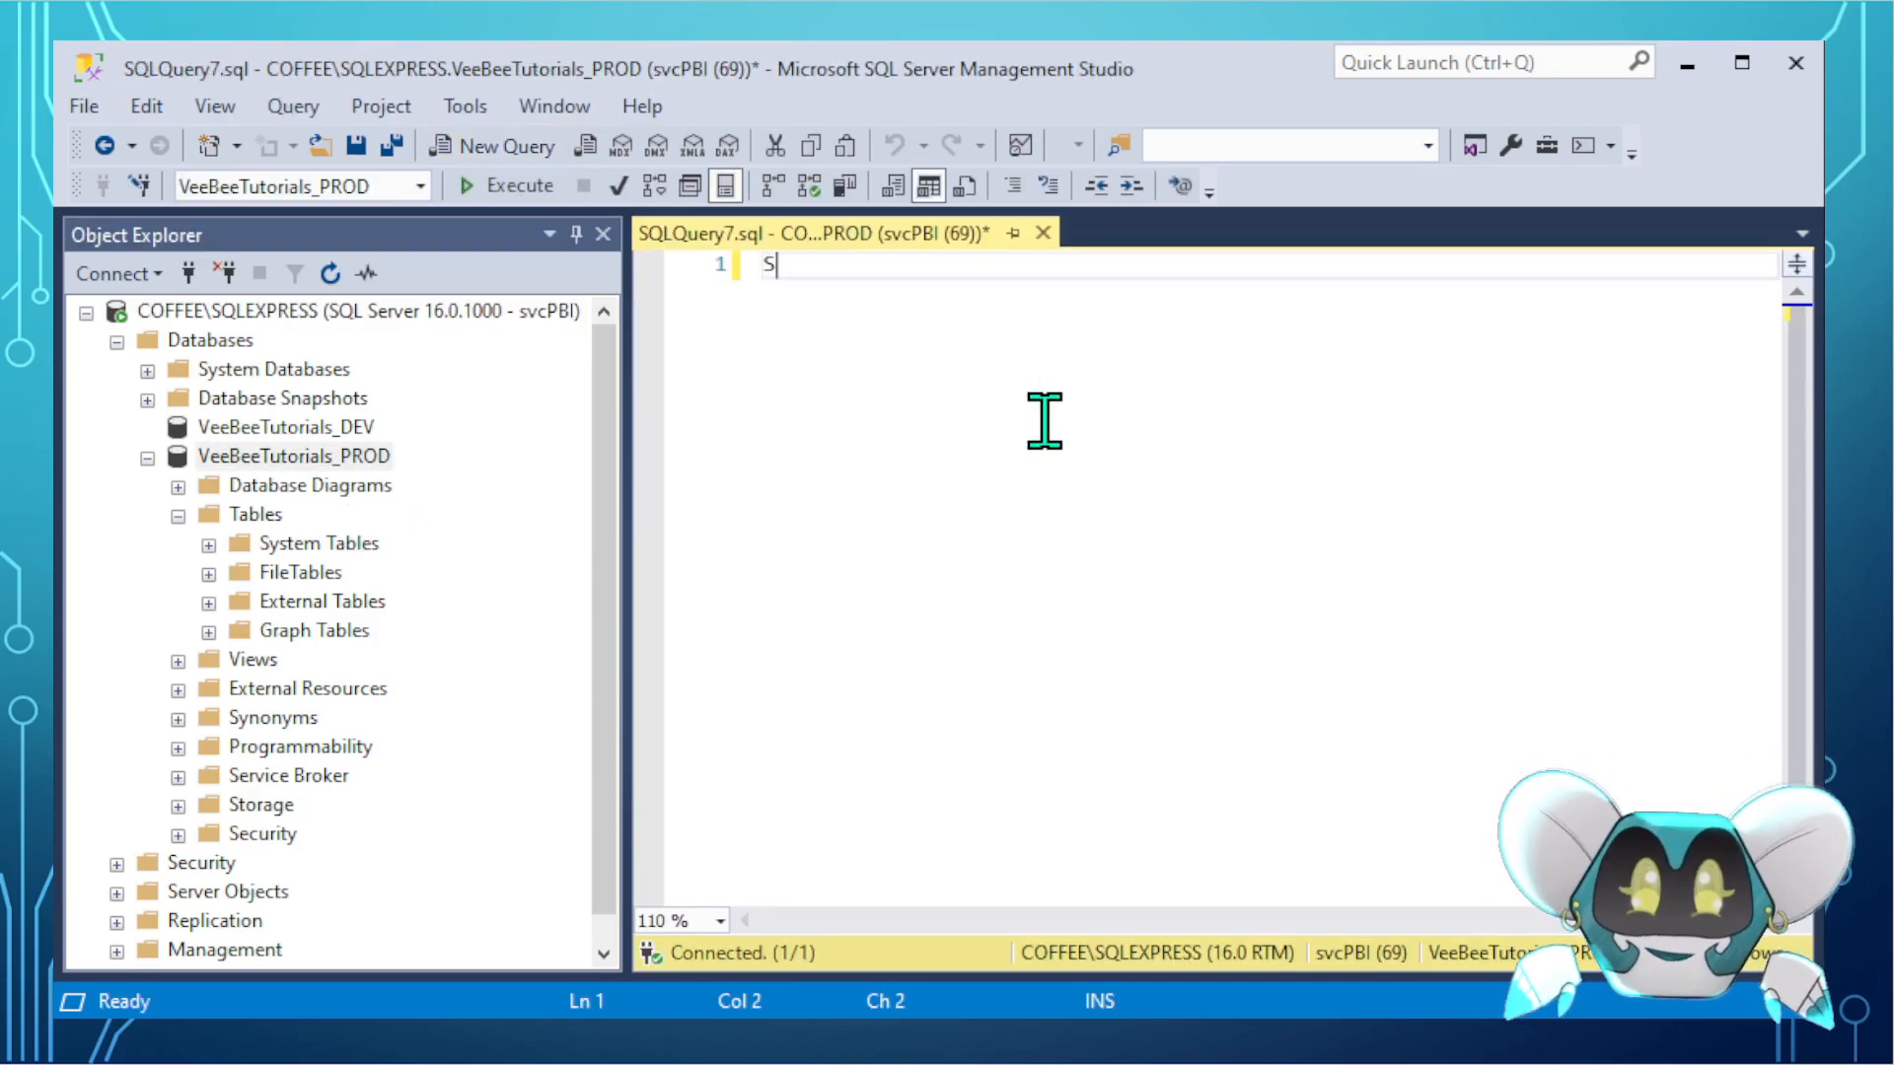
pyautogui.write('elect * from Buckets')
pyautogui.press('Return')
pyautogui.press('Return')
pyautogui.moveTo(767, 325); pyautogui.dragTo(763, 264)
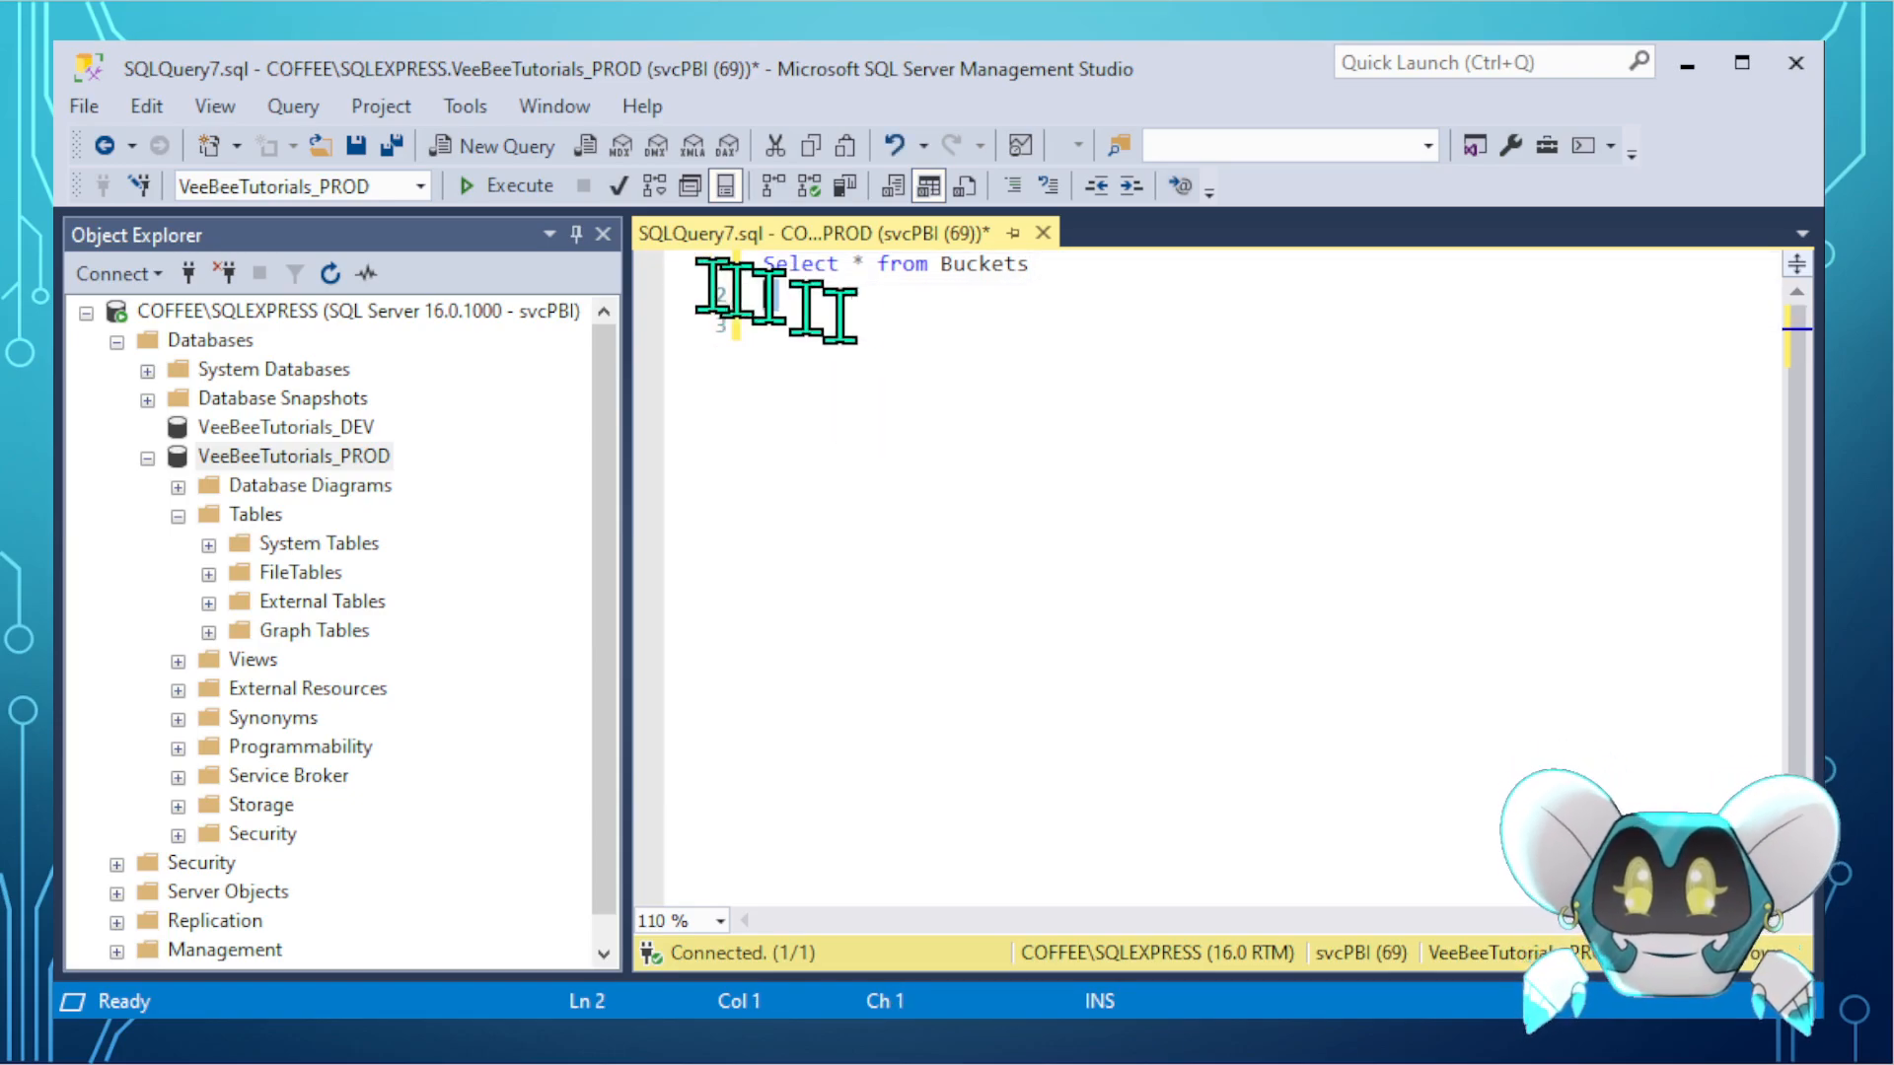
pyautogui.click(508, 188)
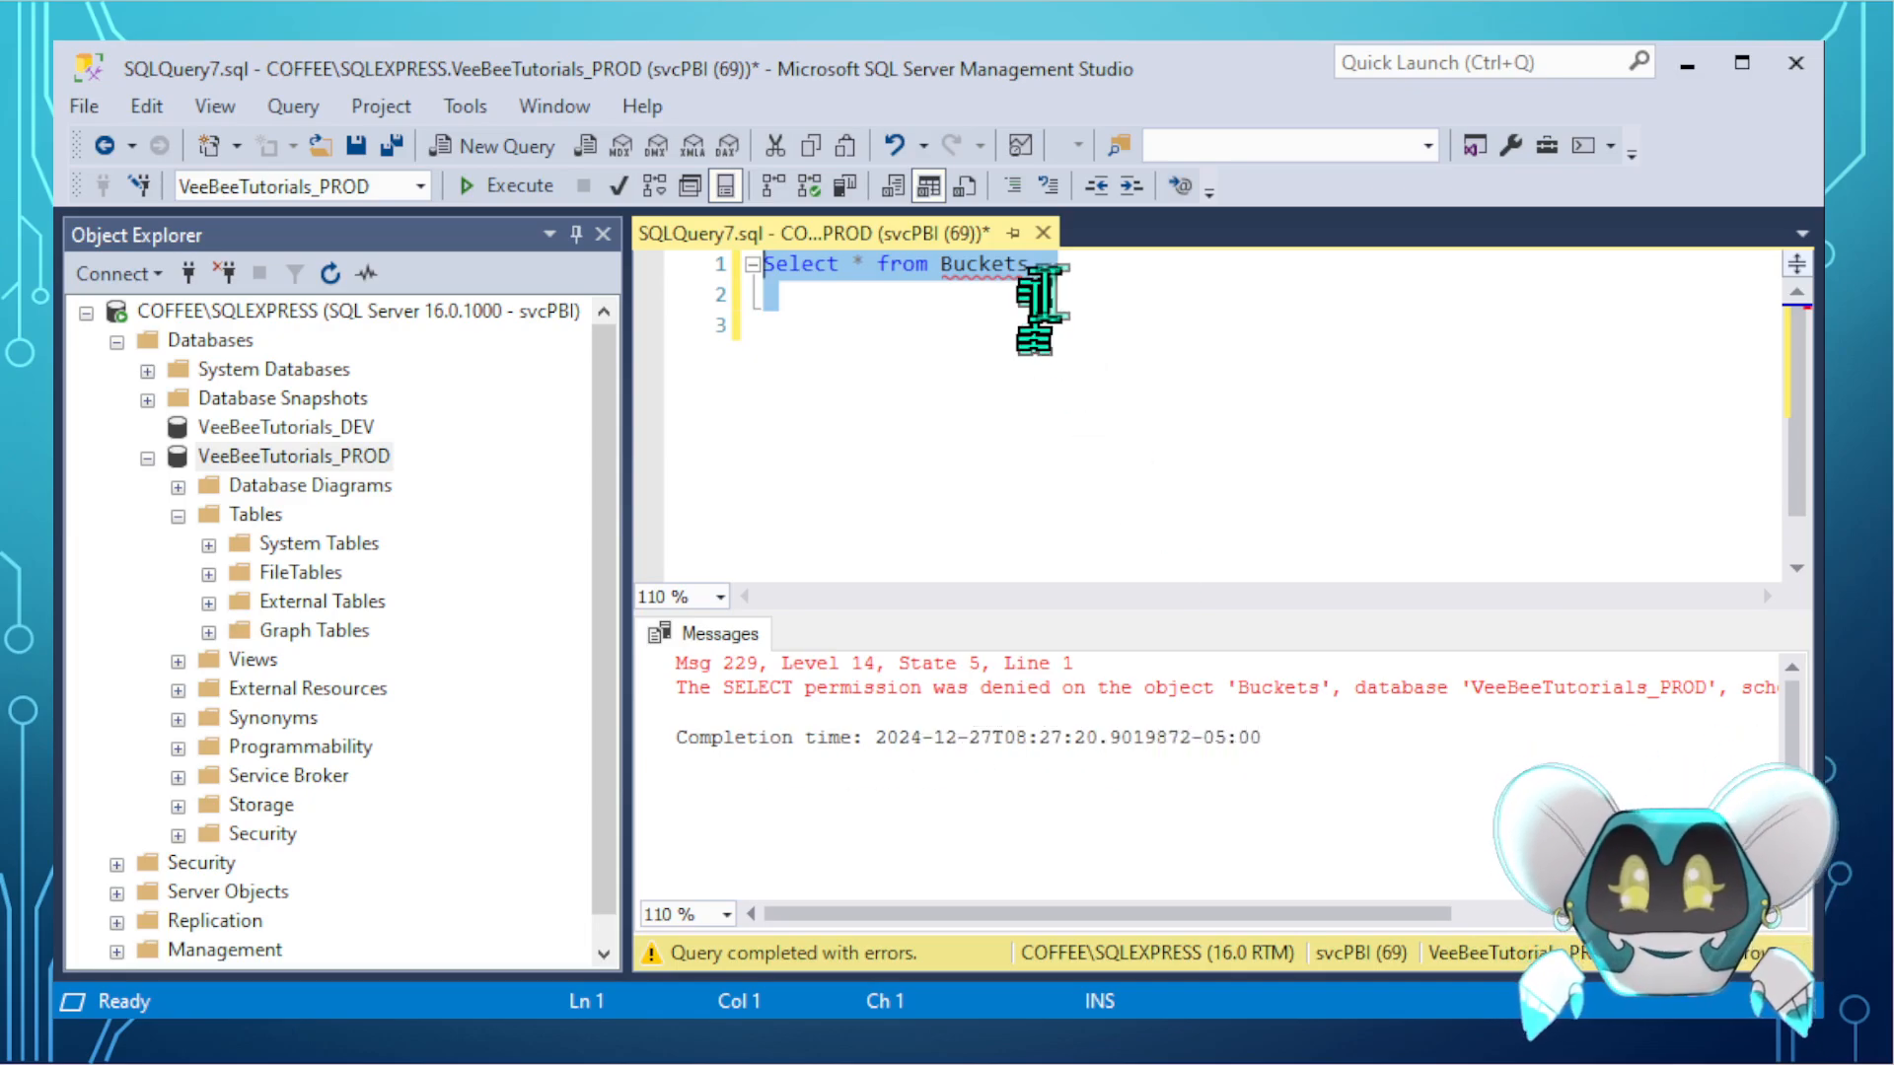
# - Close the test query without saving and select the server connection
pyautogui.click(1042, 233)
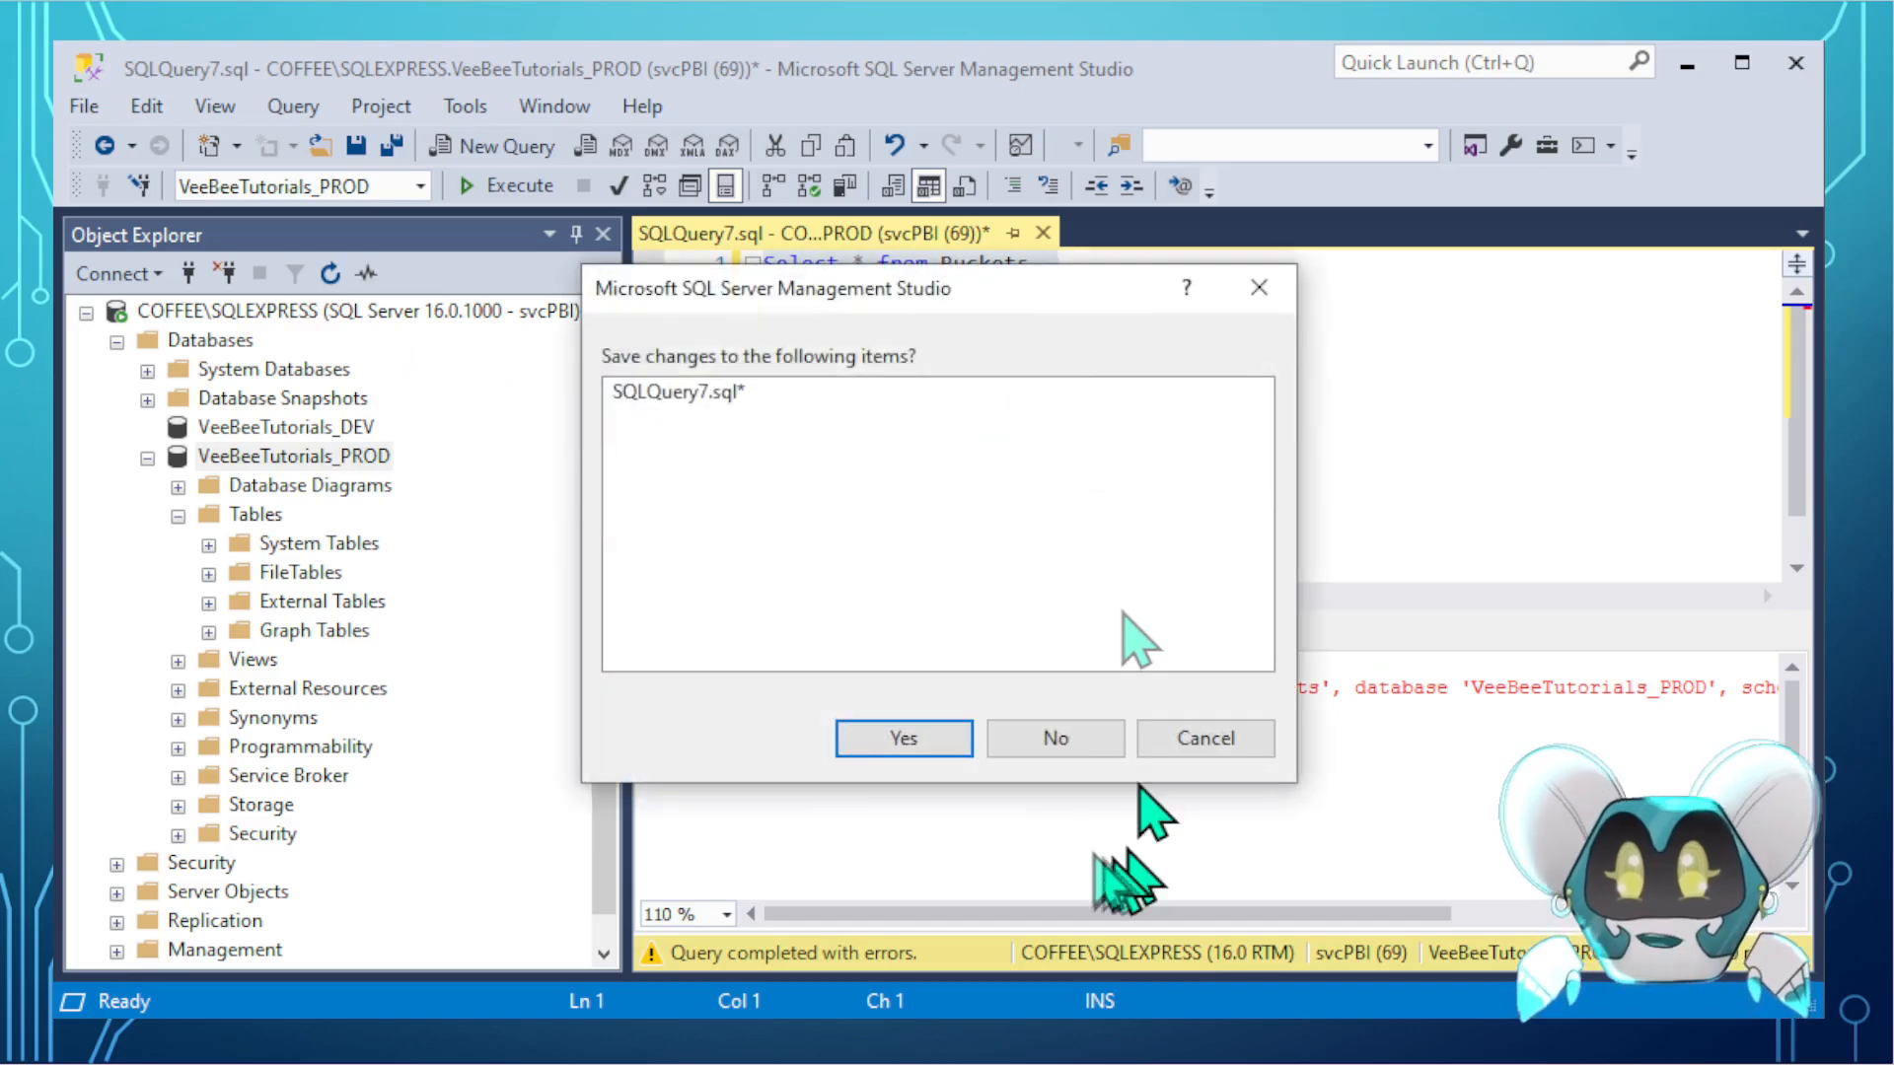
pyautogui.click(1026, 740)
pyautogui.click(258, 313)
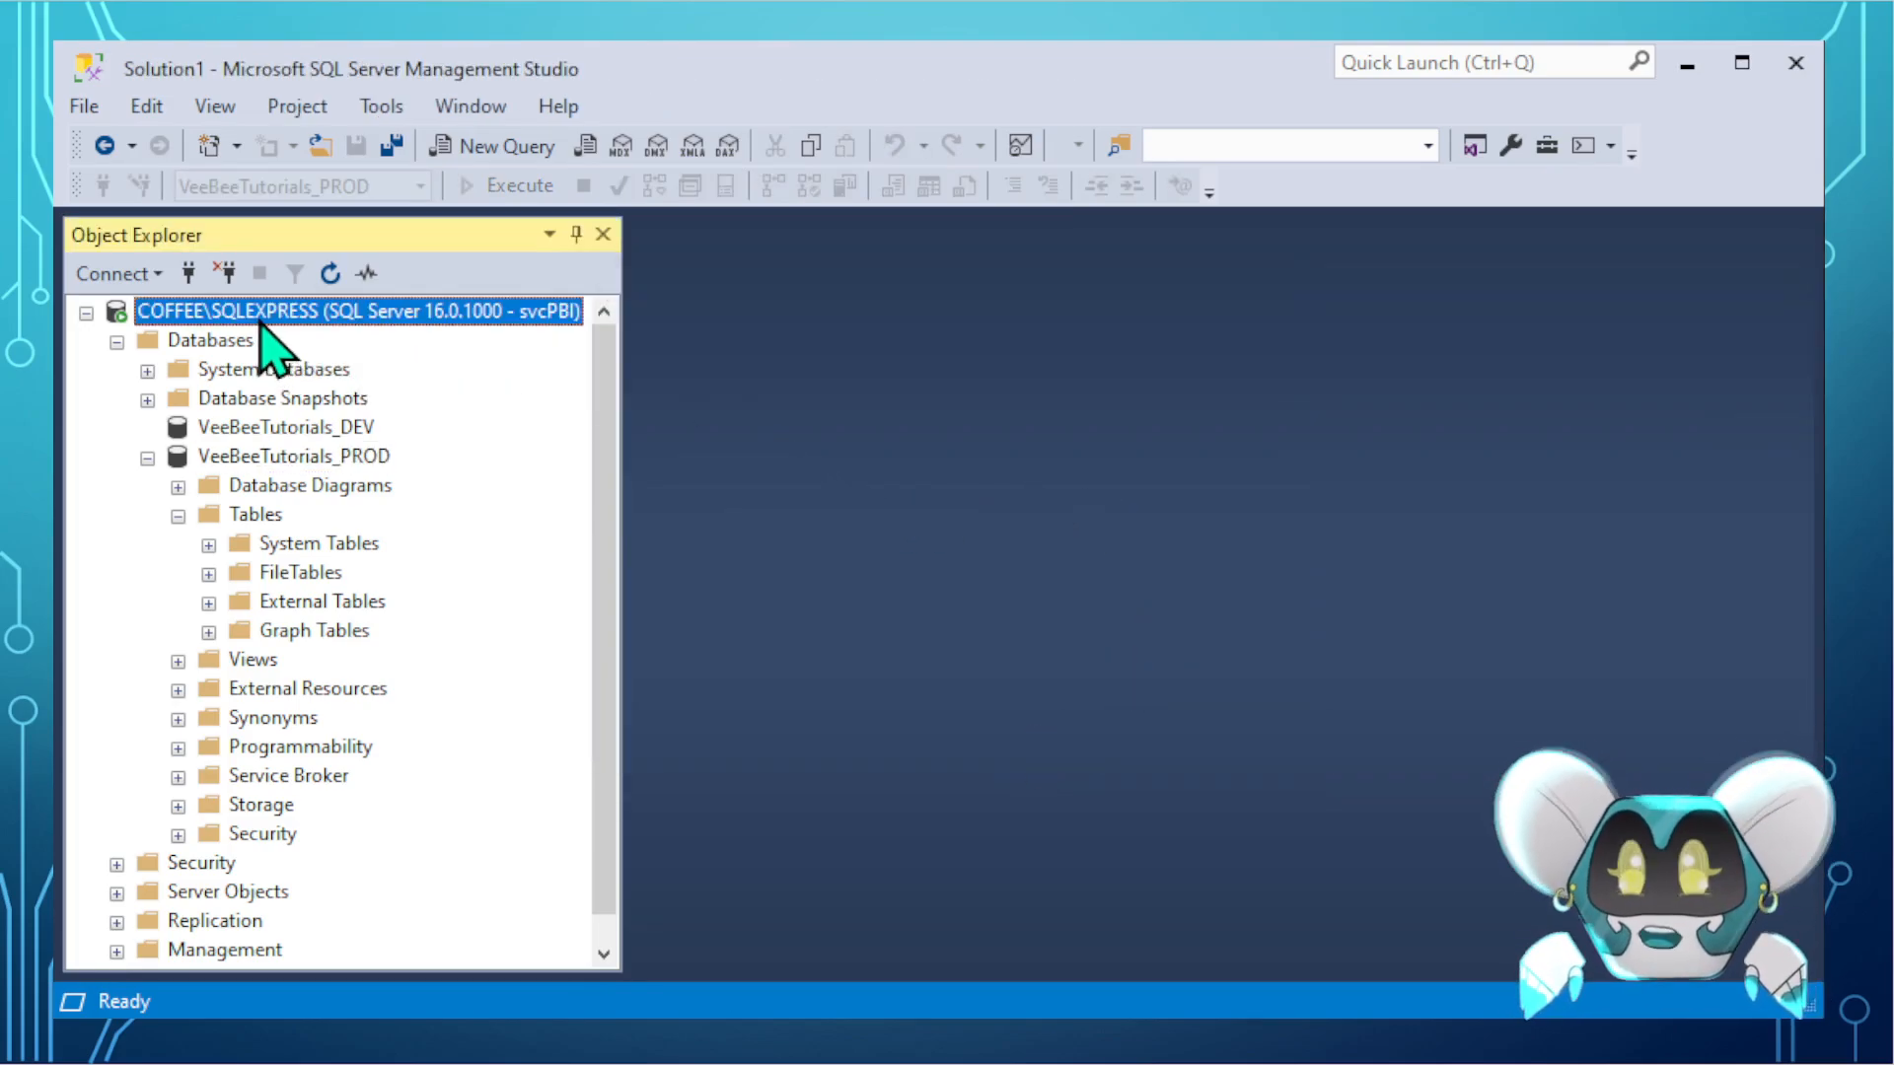
# - Reconnect to the server under the original login with its password
pyautogui.click(225, 273)
pyautogui.click(188, 273)
pyautogui.moveTo(994, 495); pyautogui.dragTo(1090, 178)
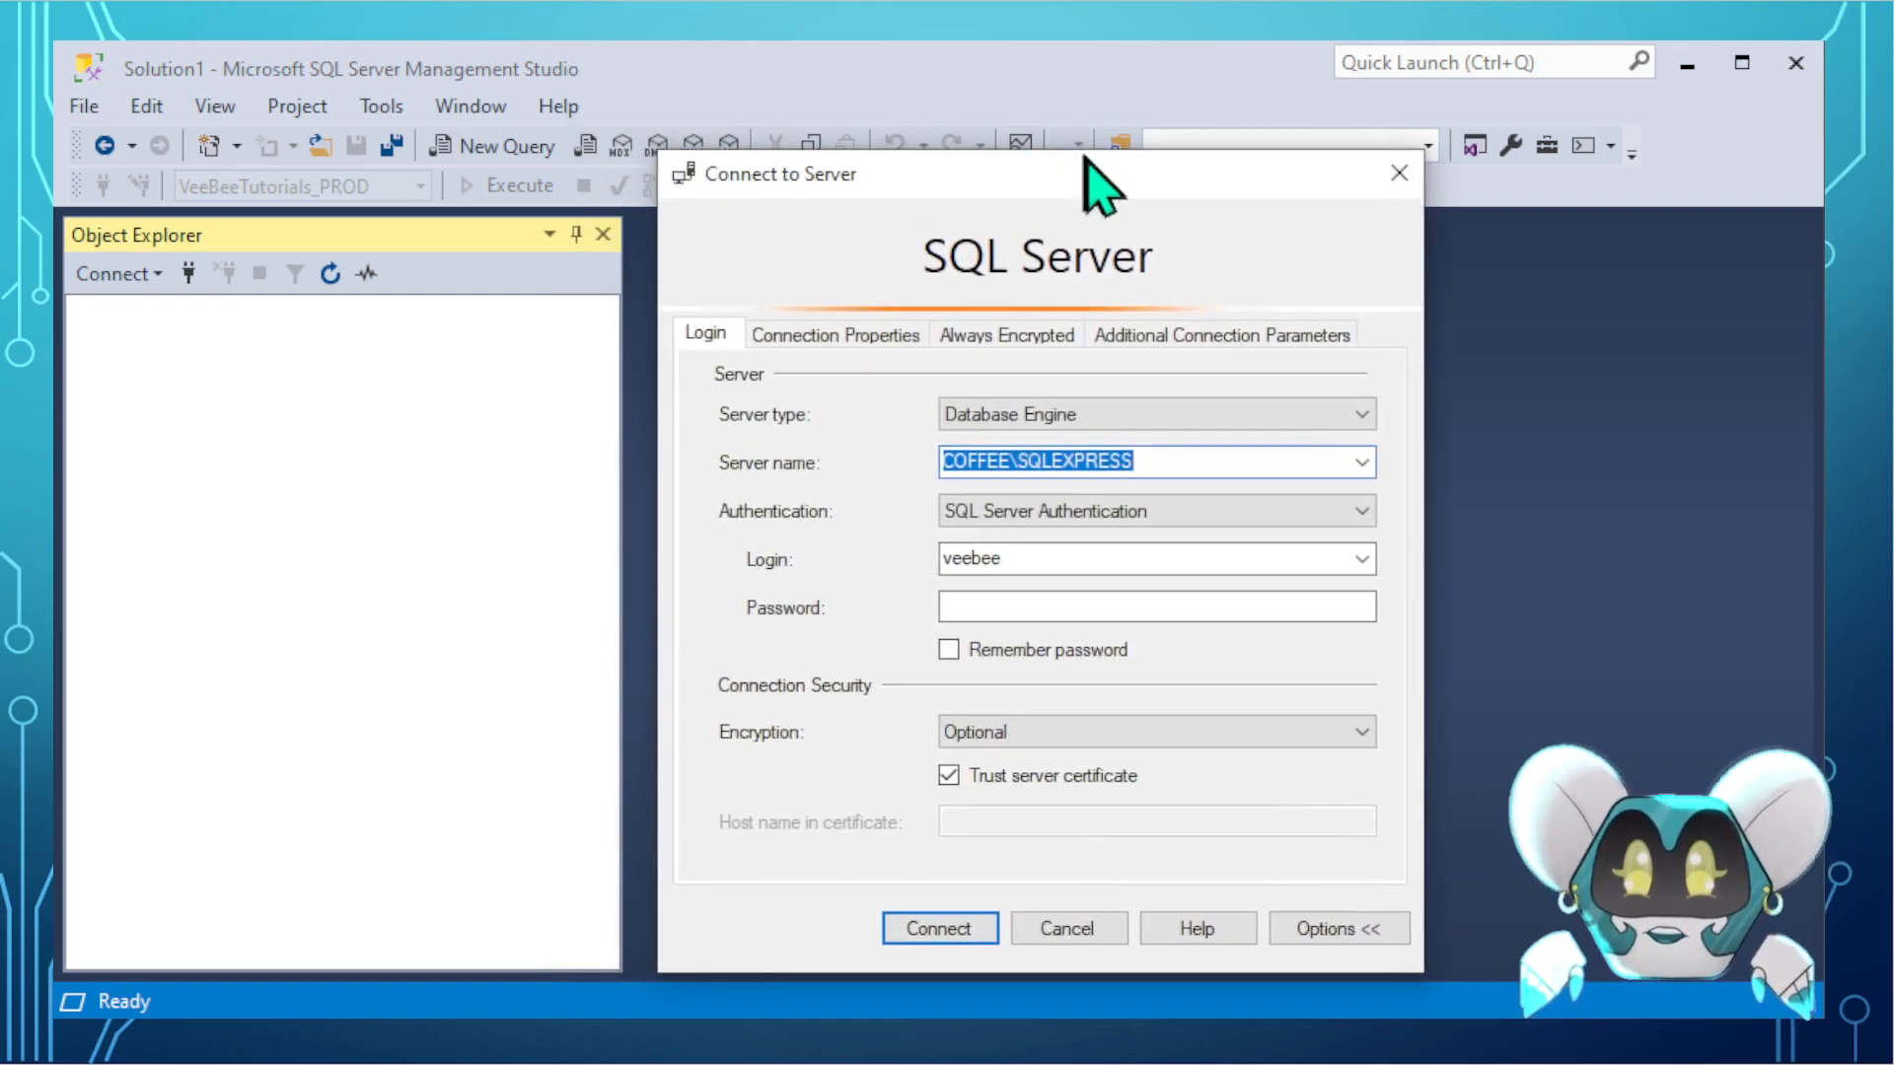
pyautogui.click(1015, 603)
pyautogui.write('******')
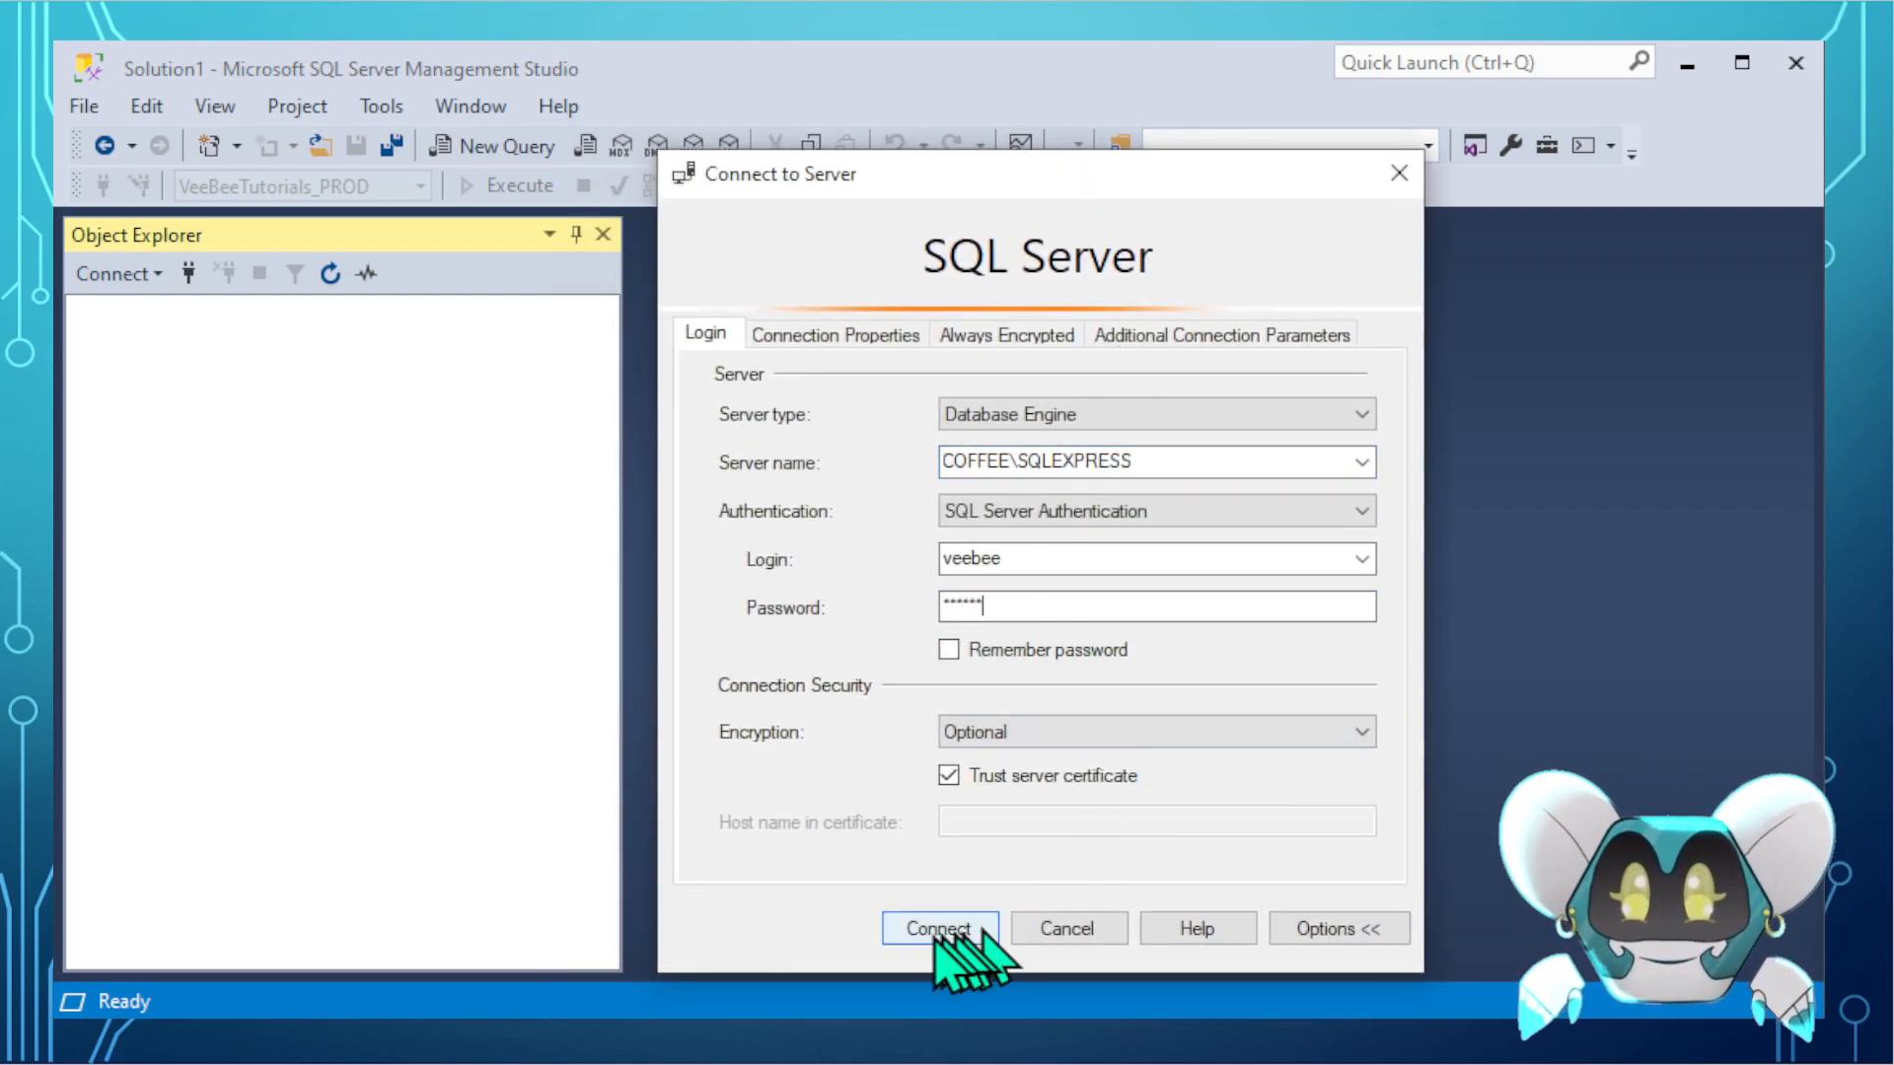
pyautogui.click(938, 928)
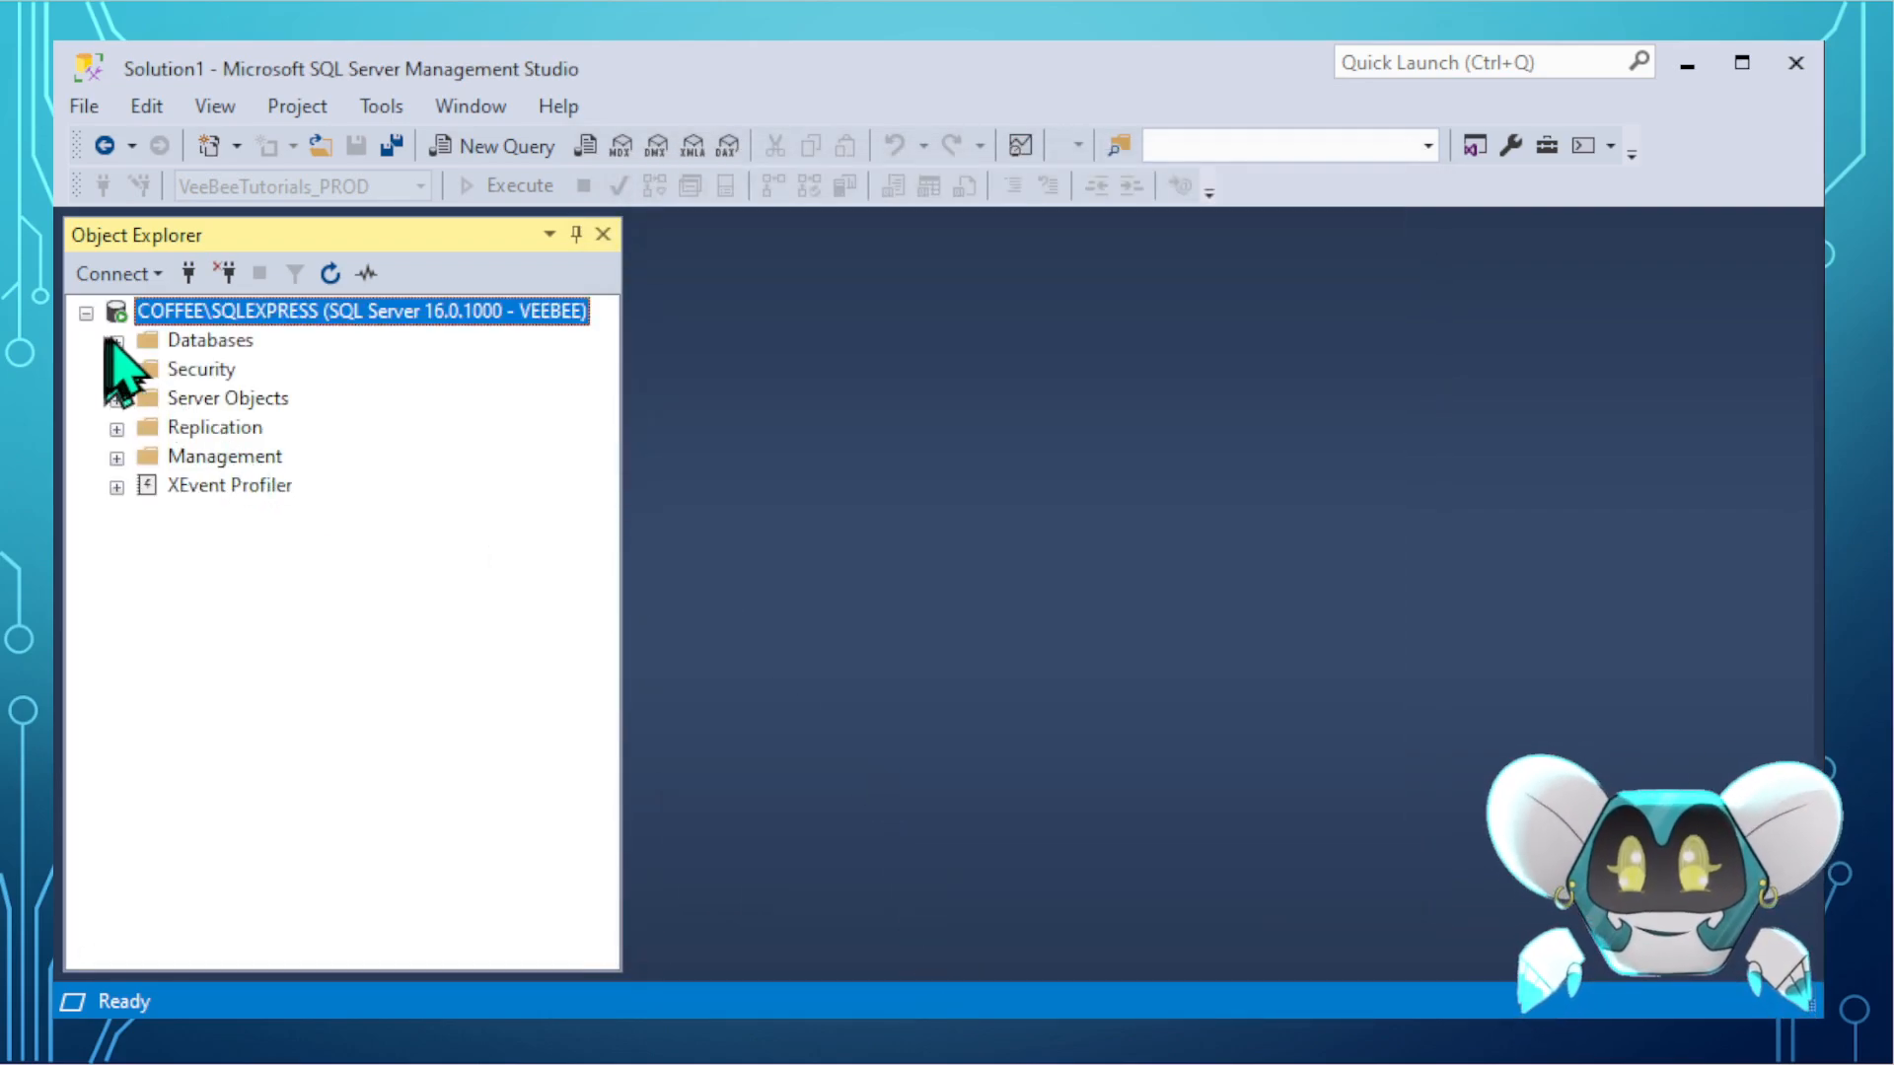
# - Open a new empty query on VeeBeeTutorials_PROD
pyautogui.click(116, 342)
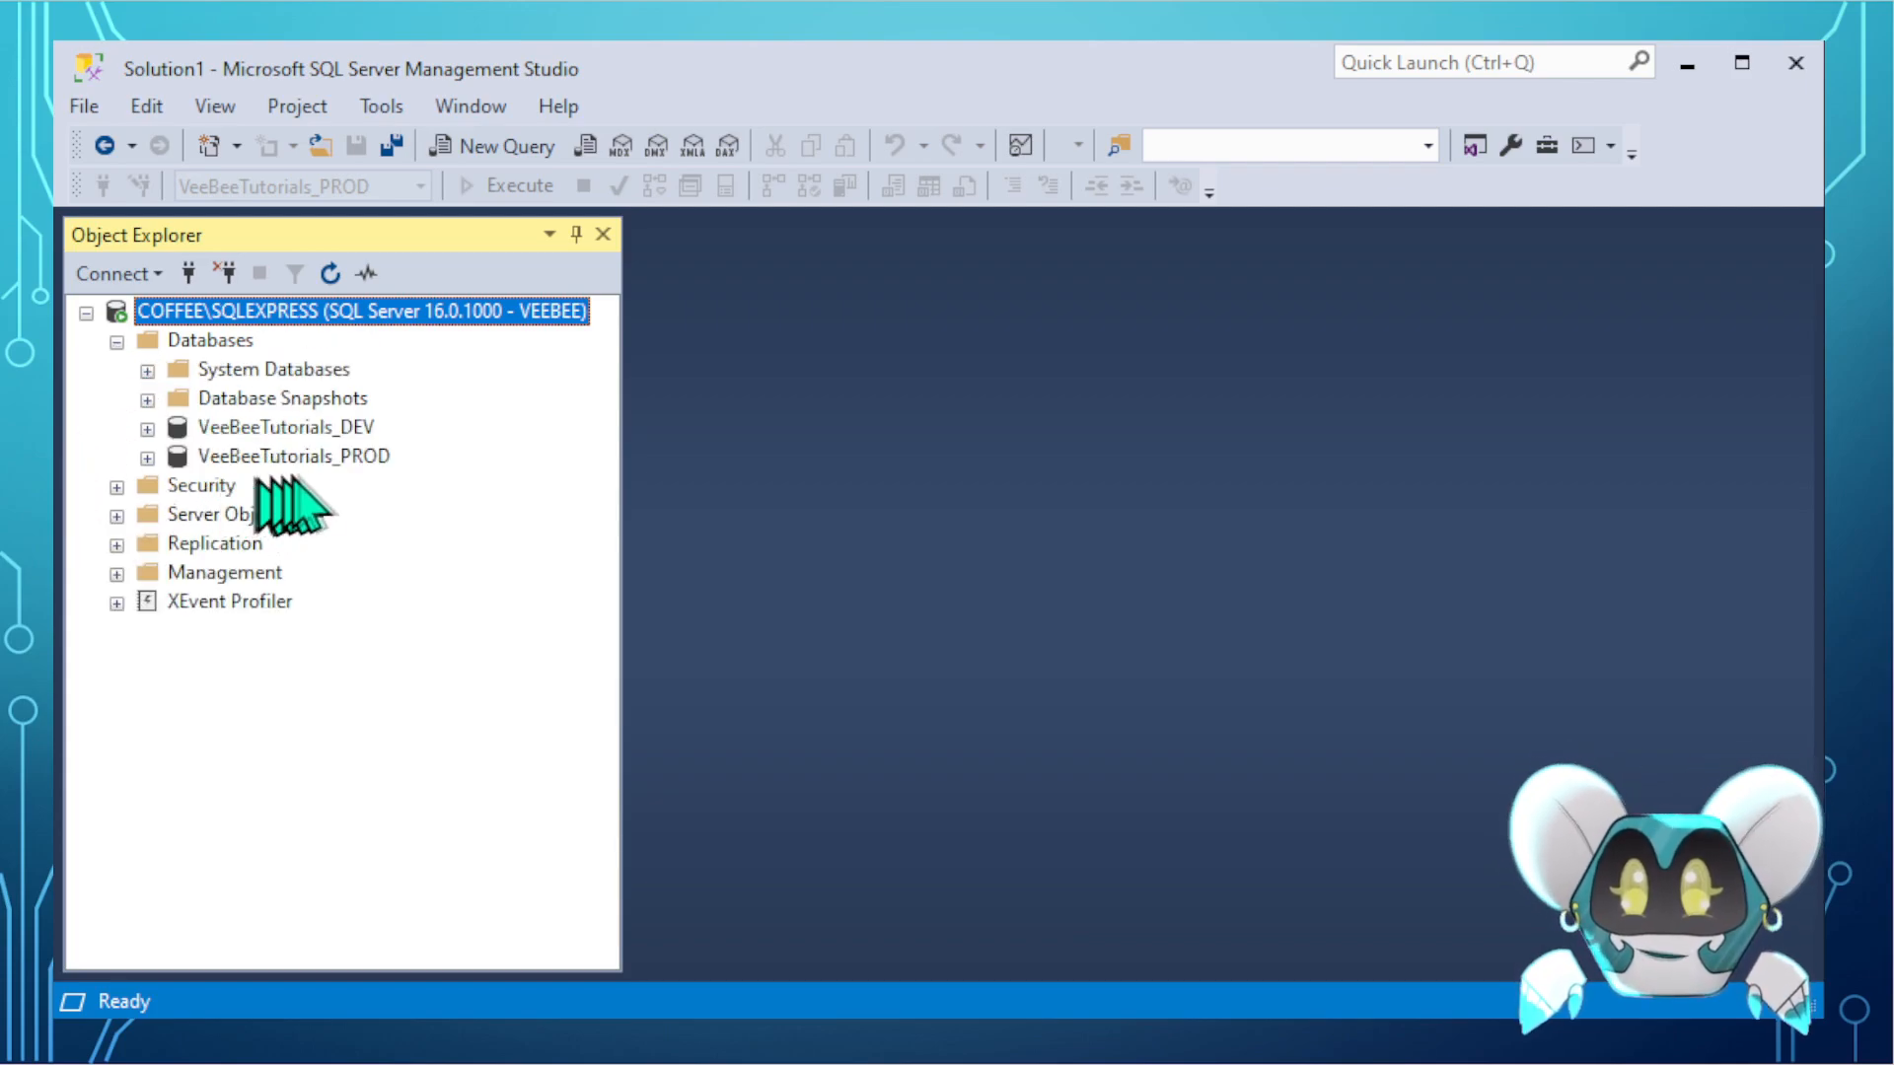
pyautogui.click(345, 460)
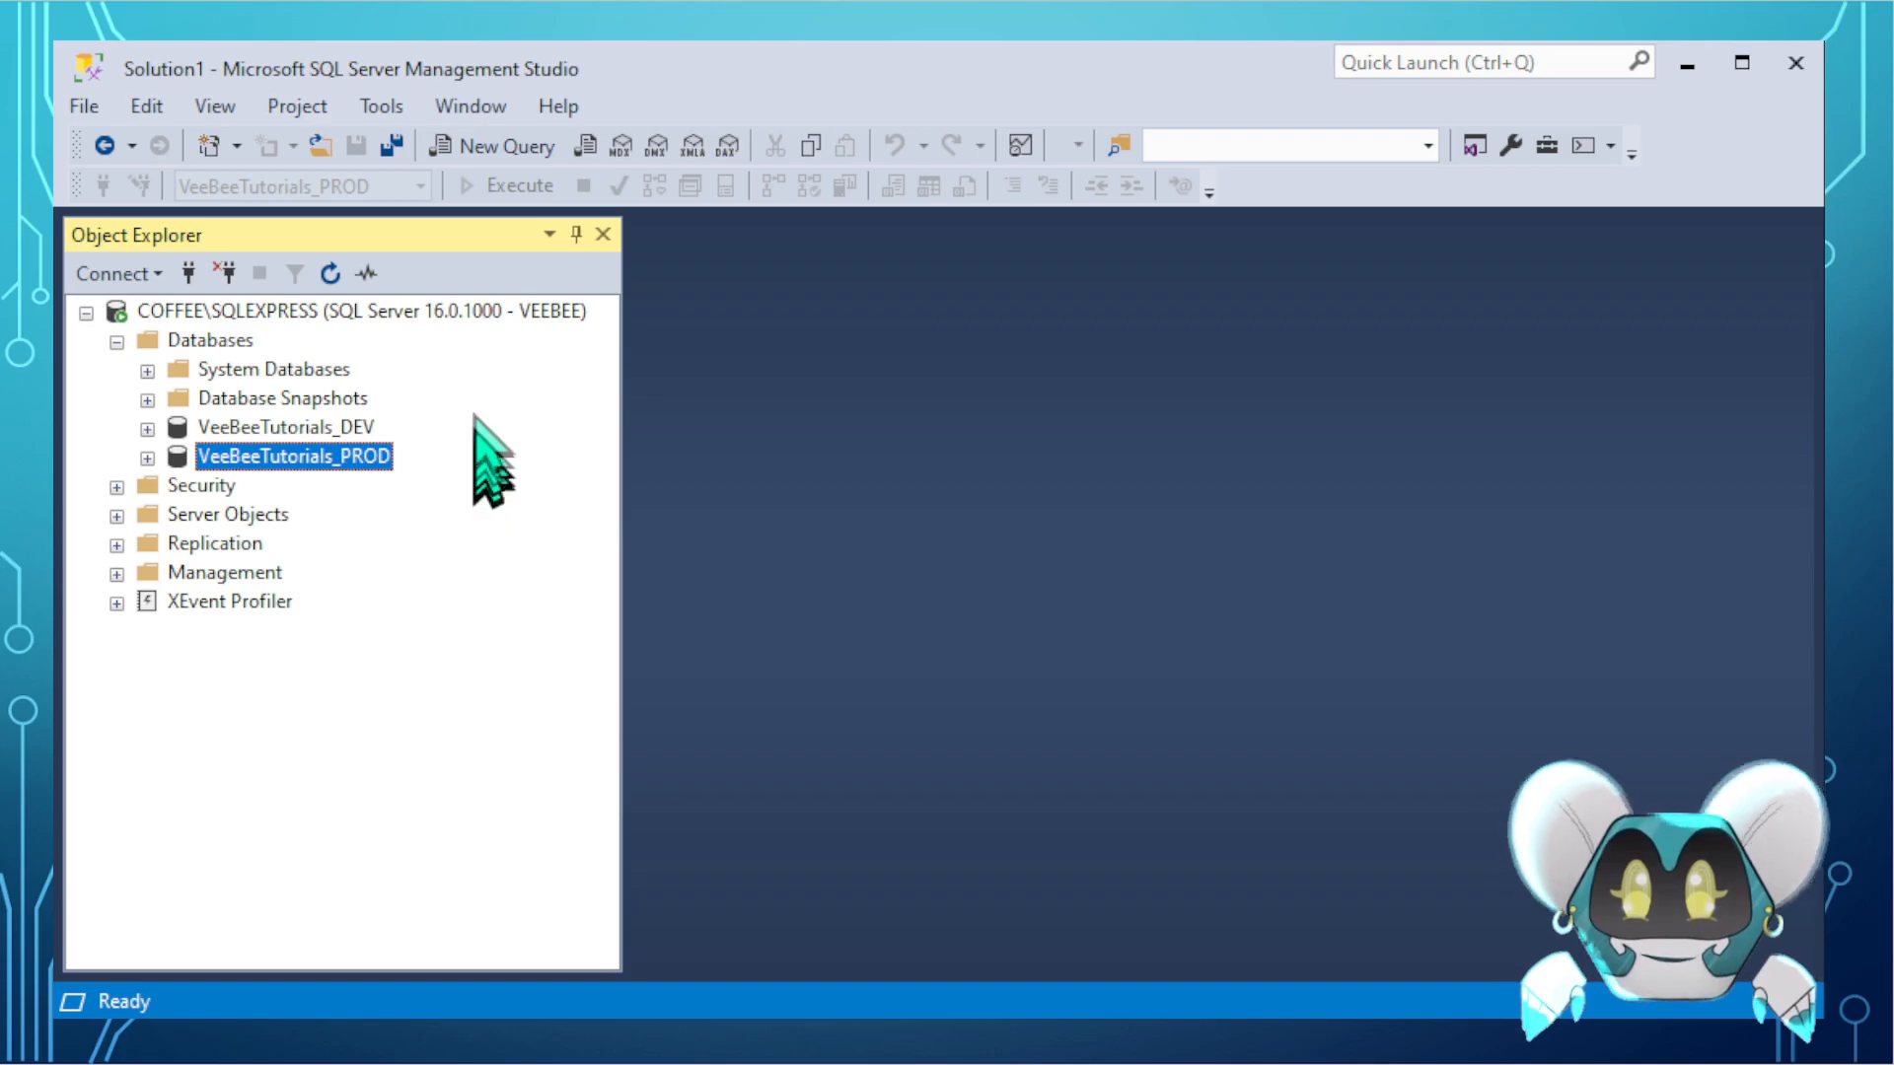
pyautogui.click(465, 158)
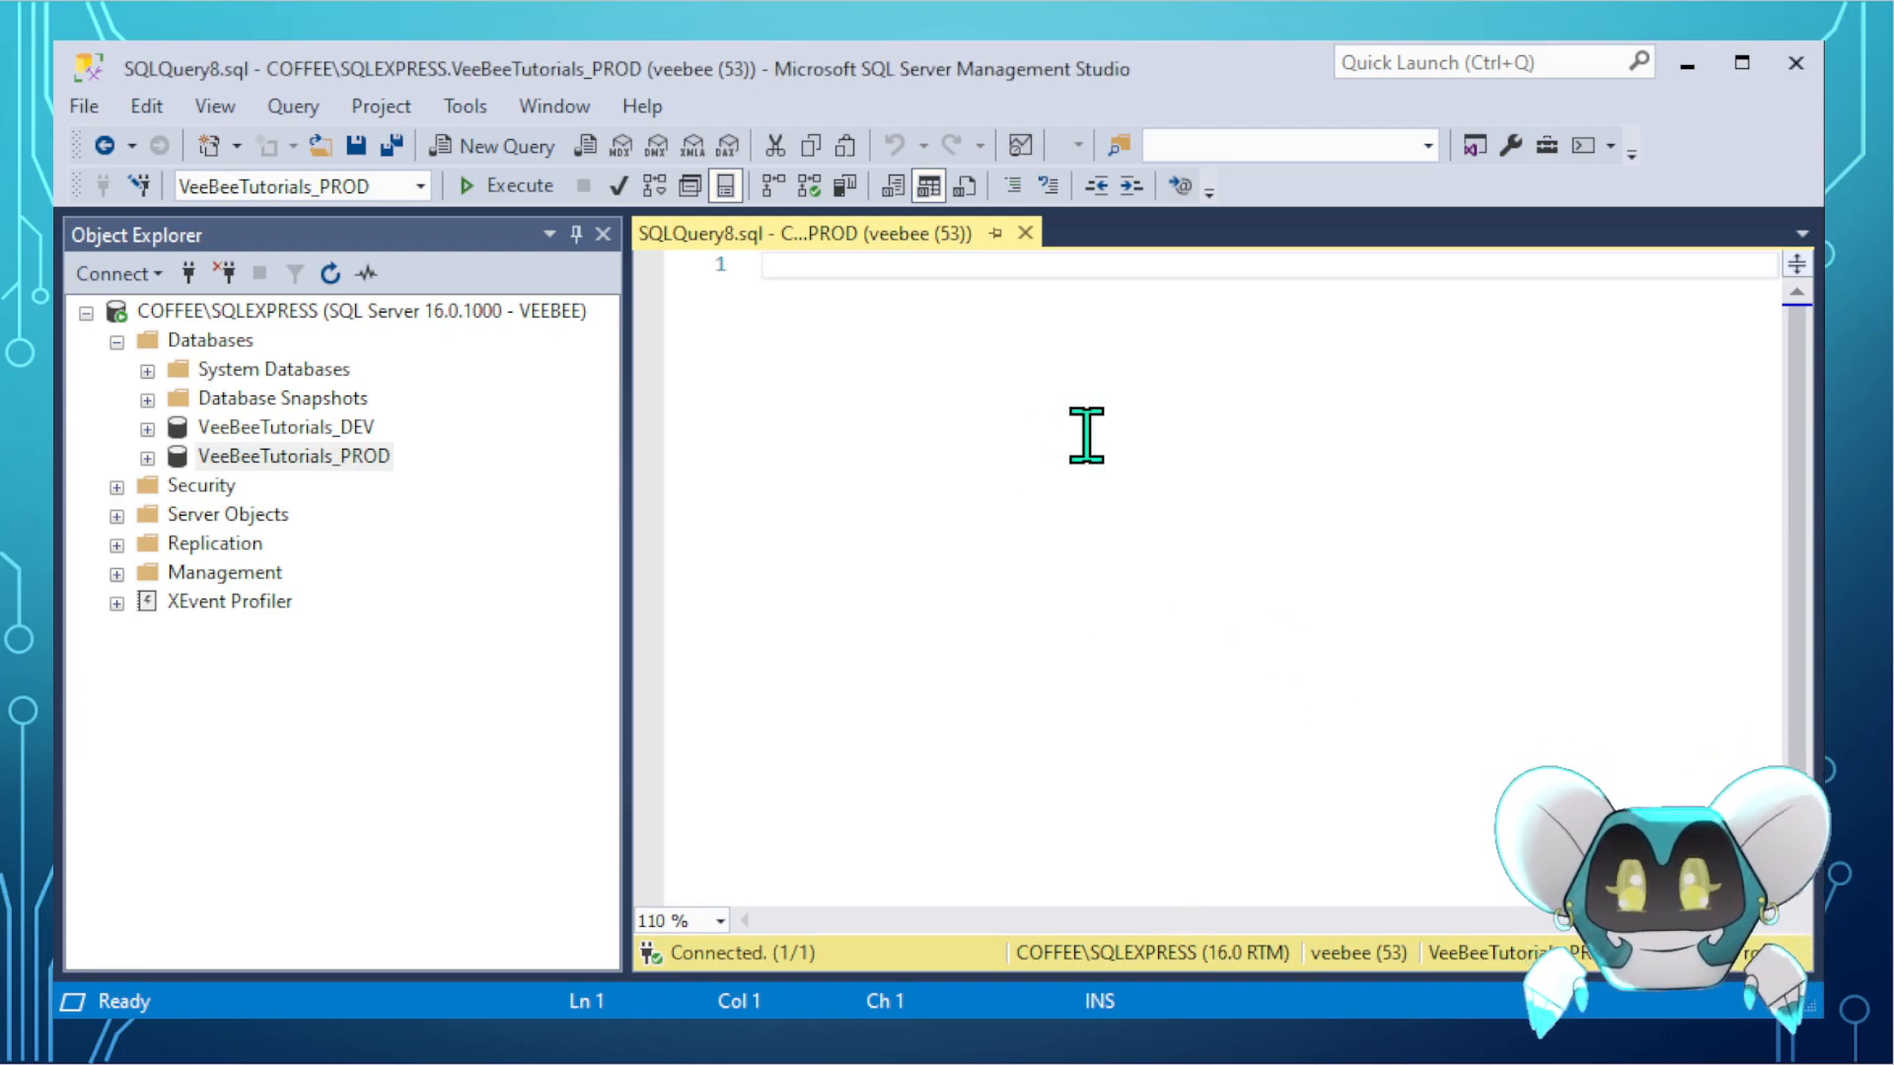
# - Write and execute 'grant select on Buckets to svcPBI;'
pyautogui.write('grant select on Bu')
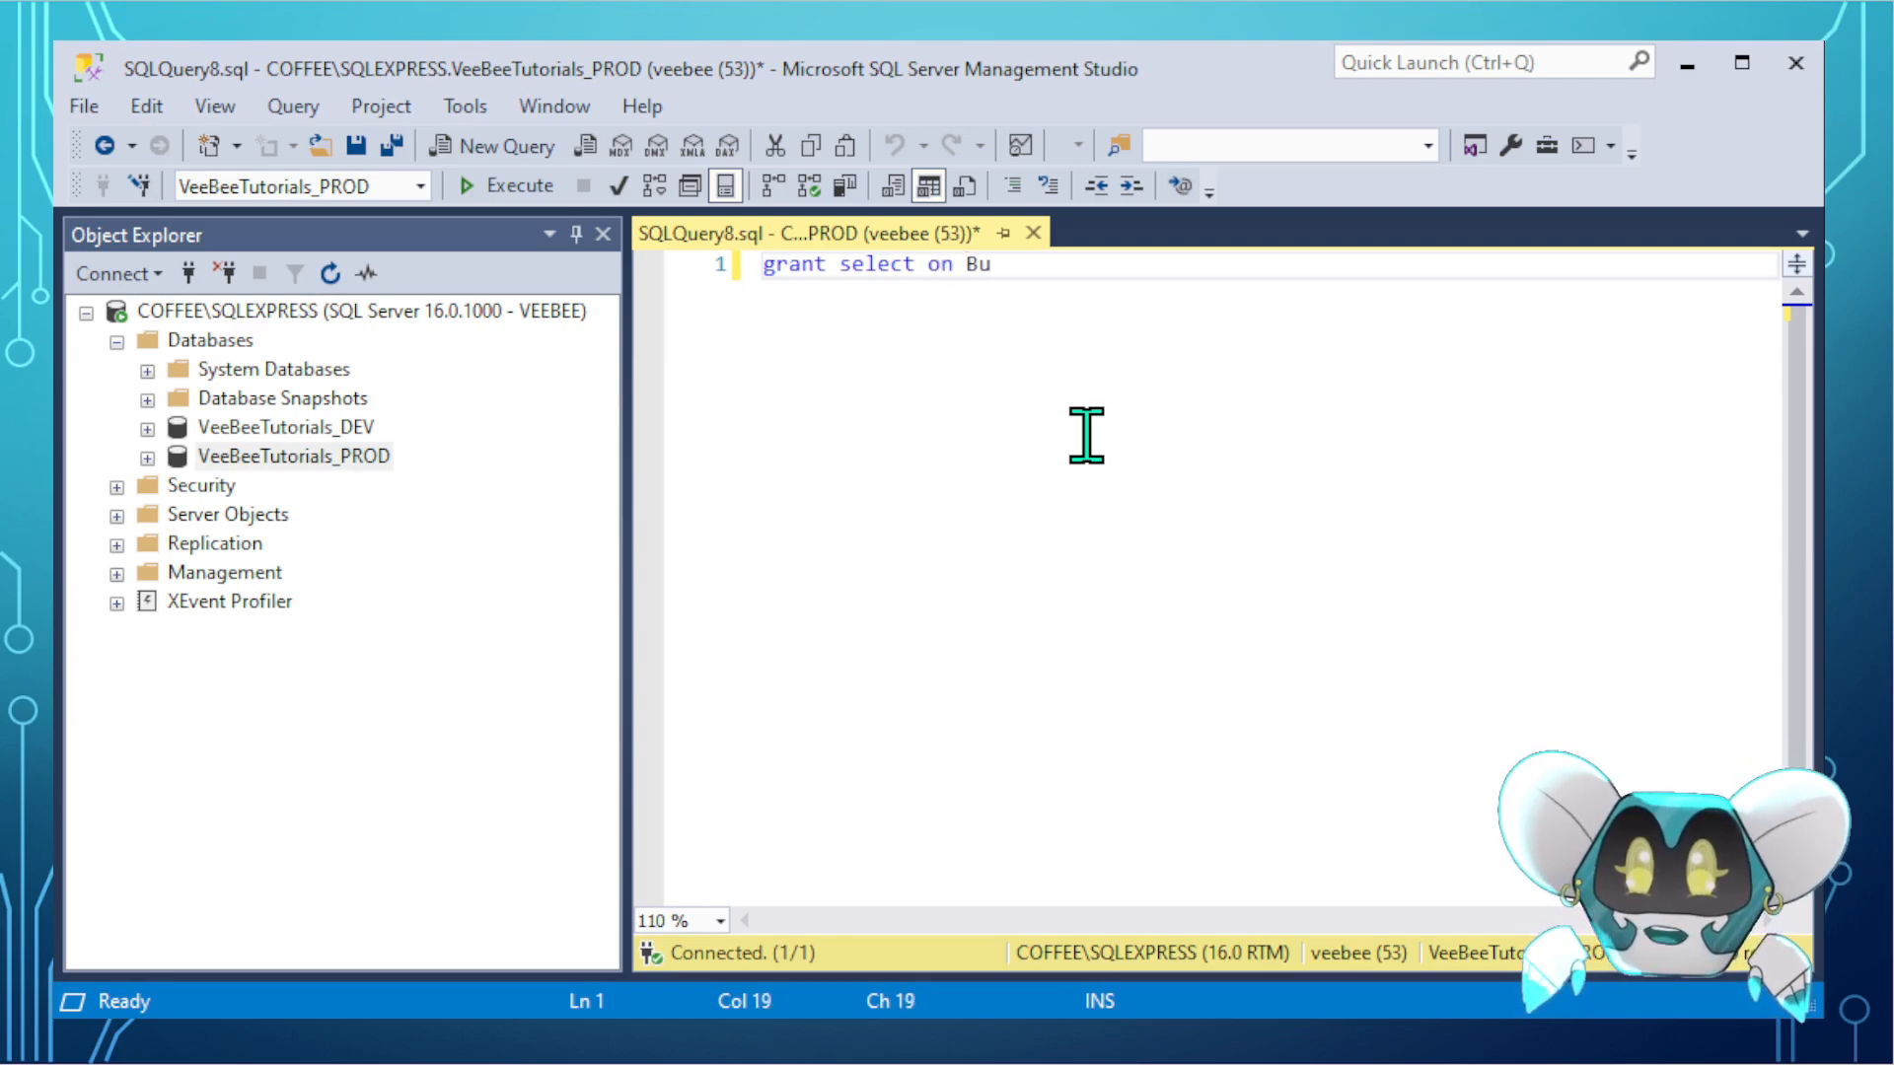
pyautogui.write('ckets to svcPBI;')
pyautogui.press('Return')
pyautogui.press('Return')
pyautogui.press('Return')
pyautogui.click(906, 331)
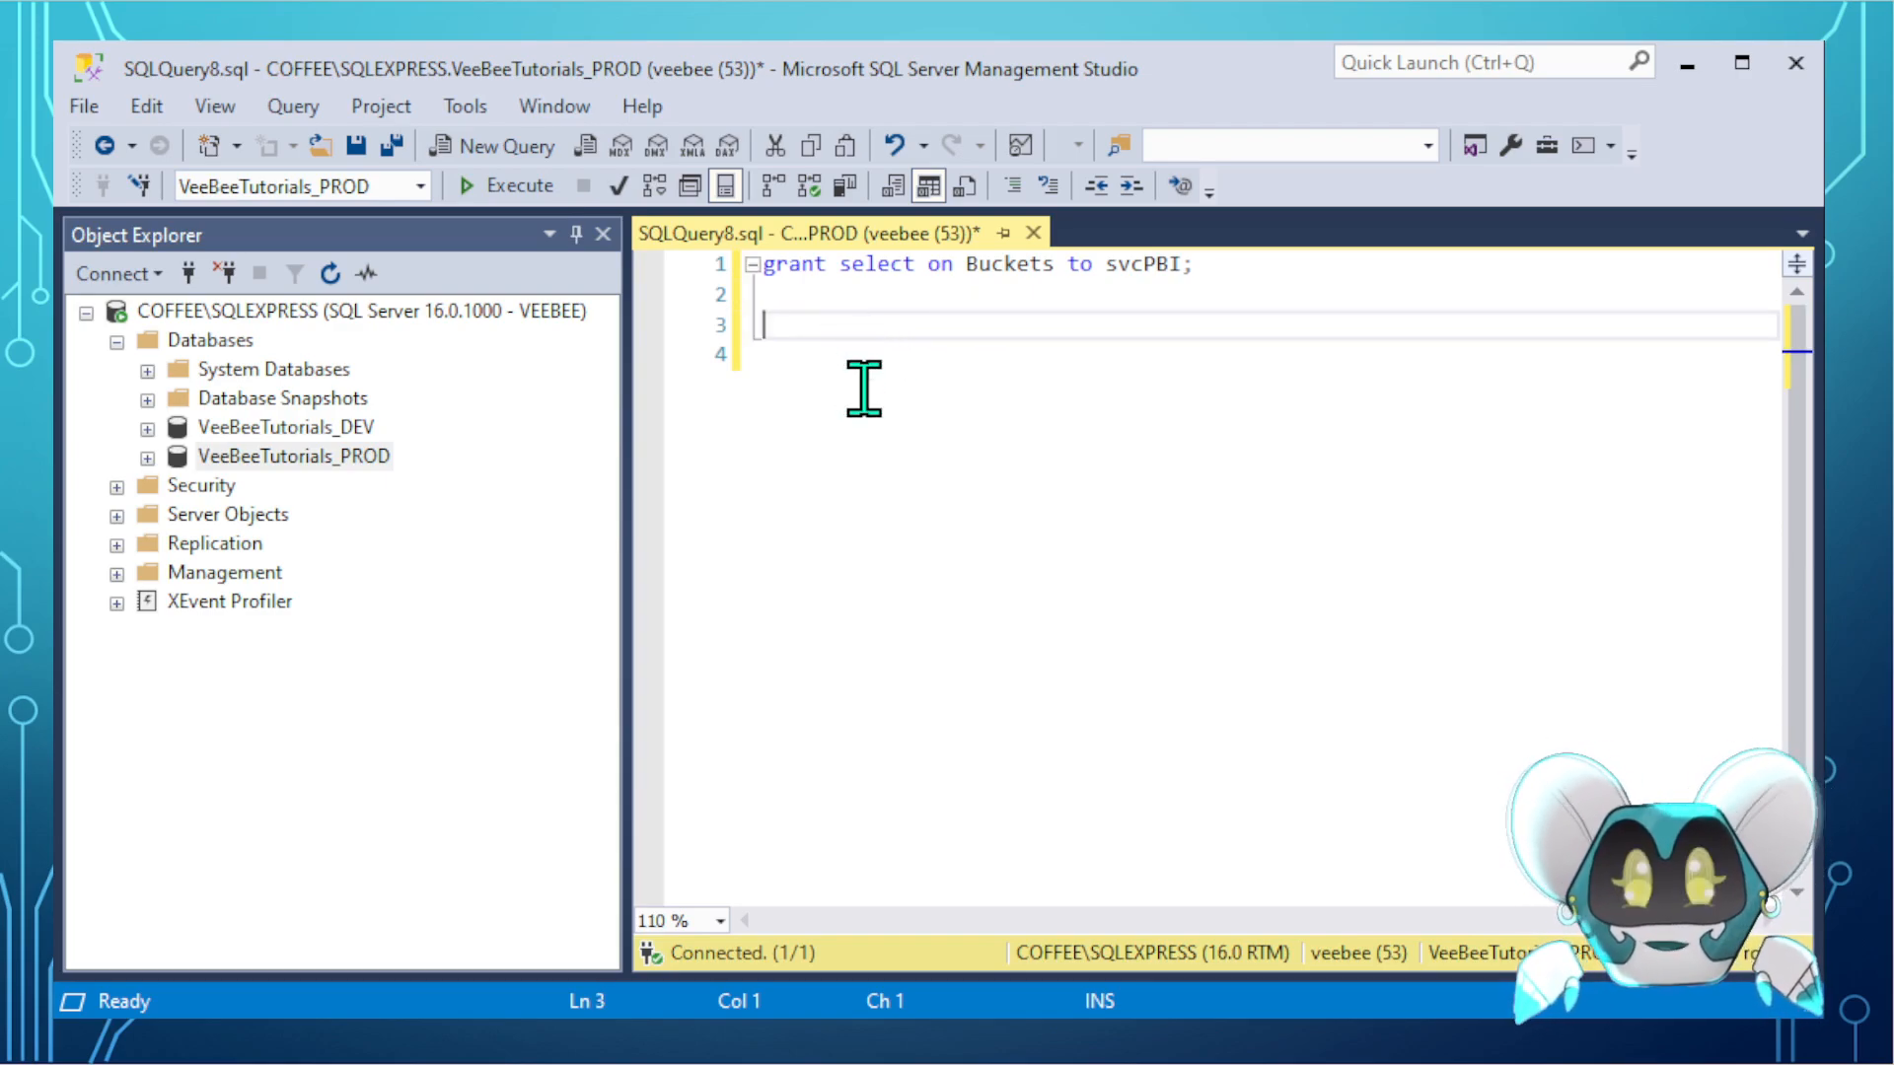
pyautogui.click(761, 264)
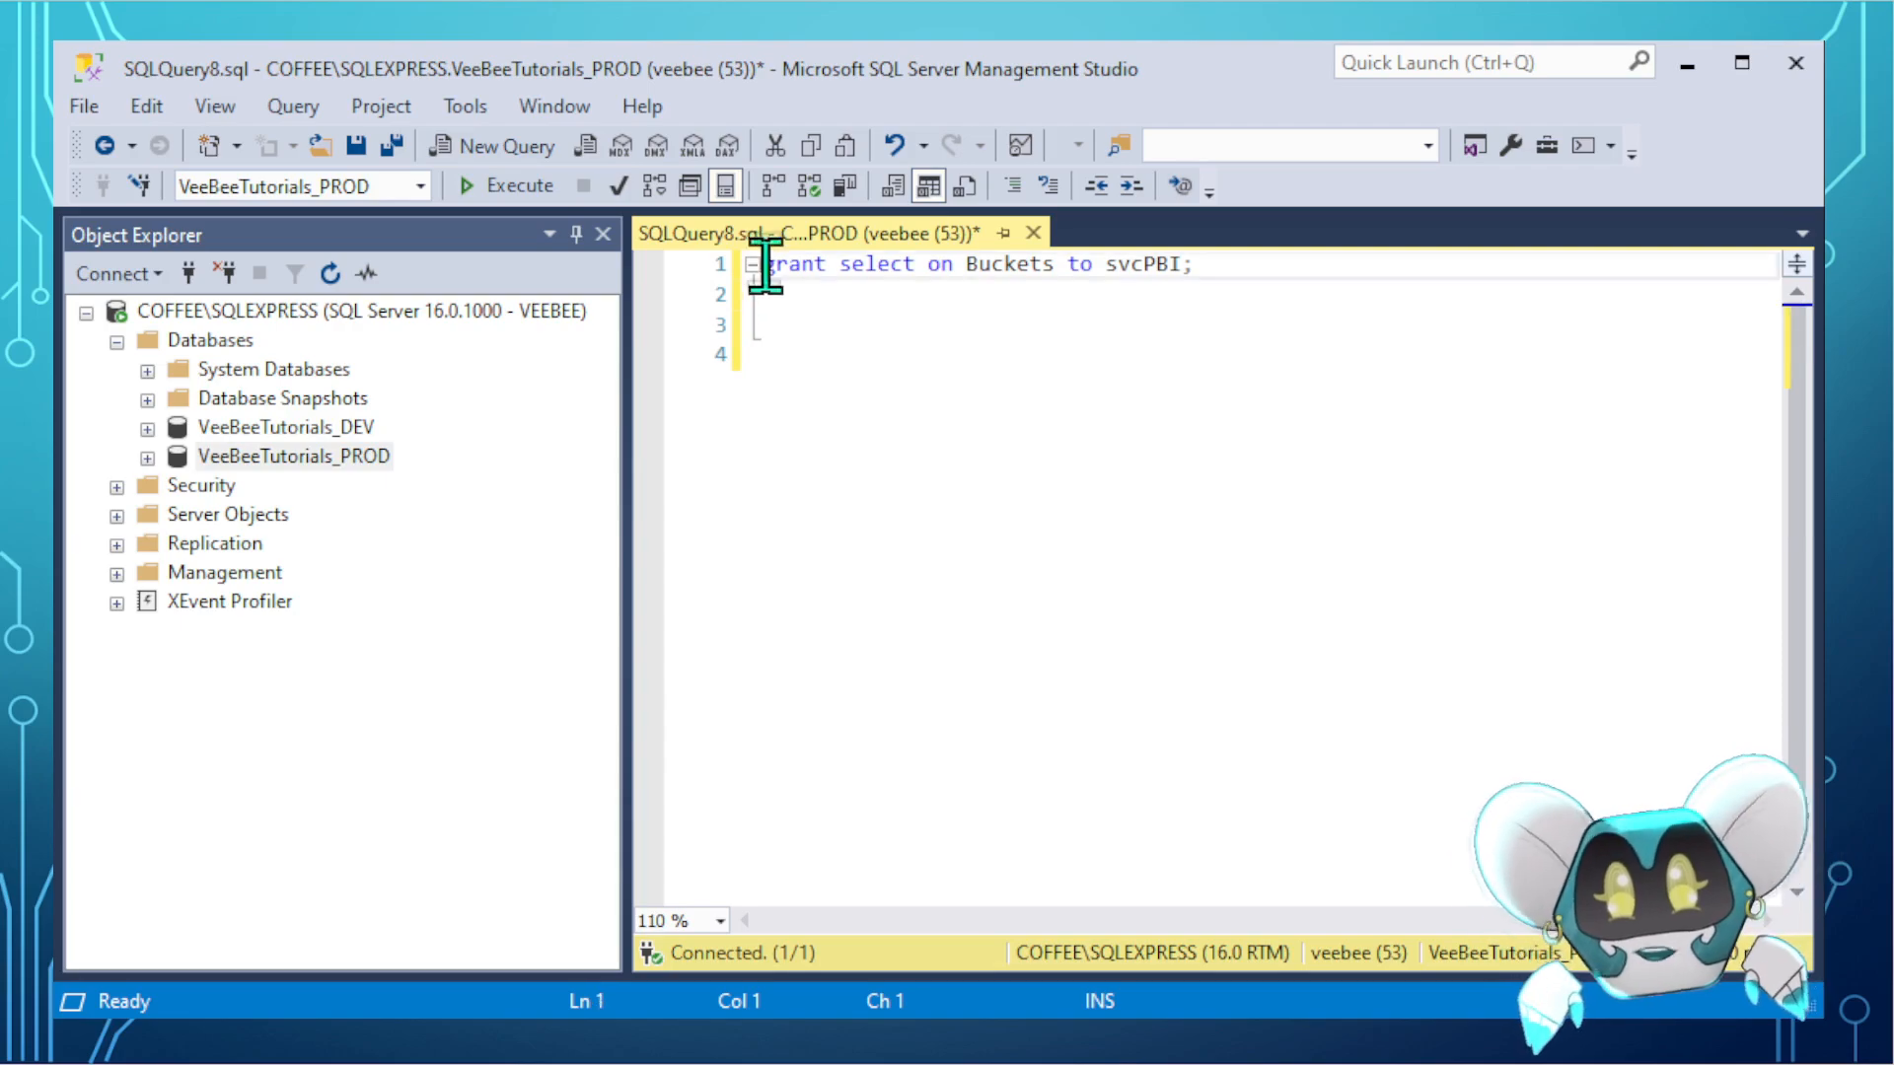
pyautogui.press('Return')
pyautogui.press('Down')
pyautogui.press('Down')
pyautogui.press('Down')
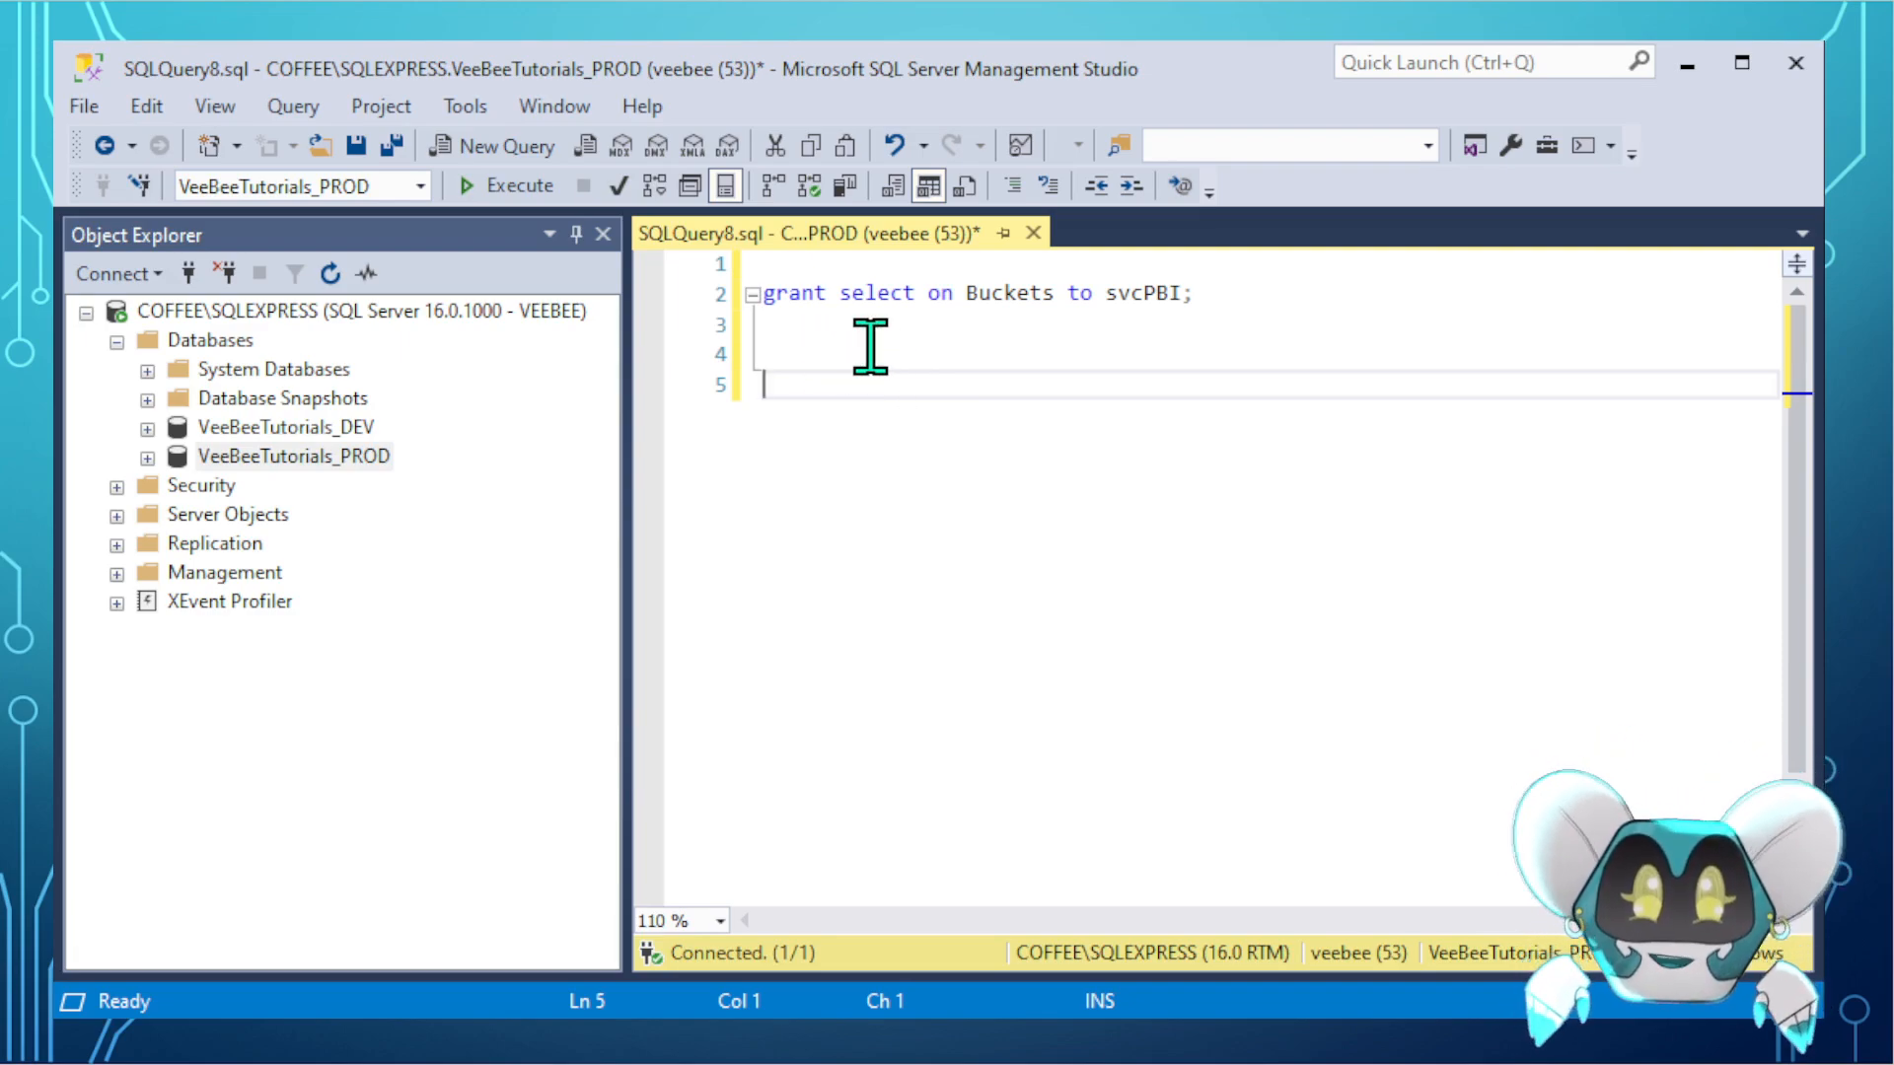
pyautogui.moveTo(795, 330); pyautogui.dragTo(736, 287)
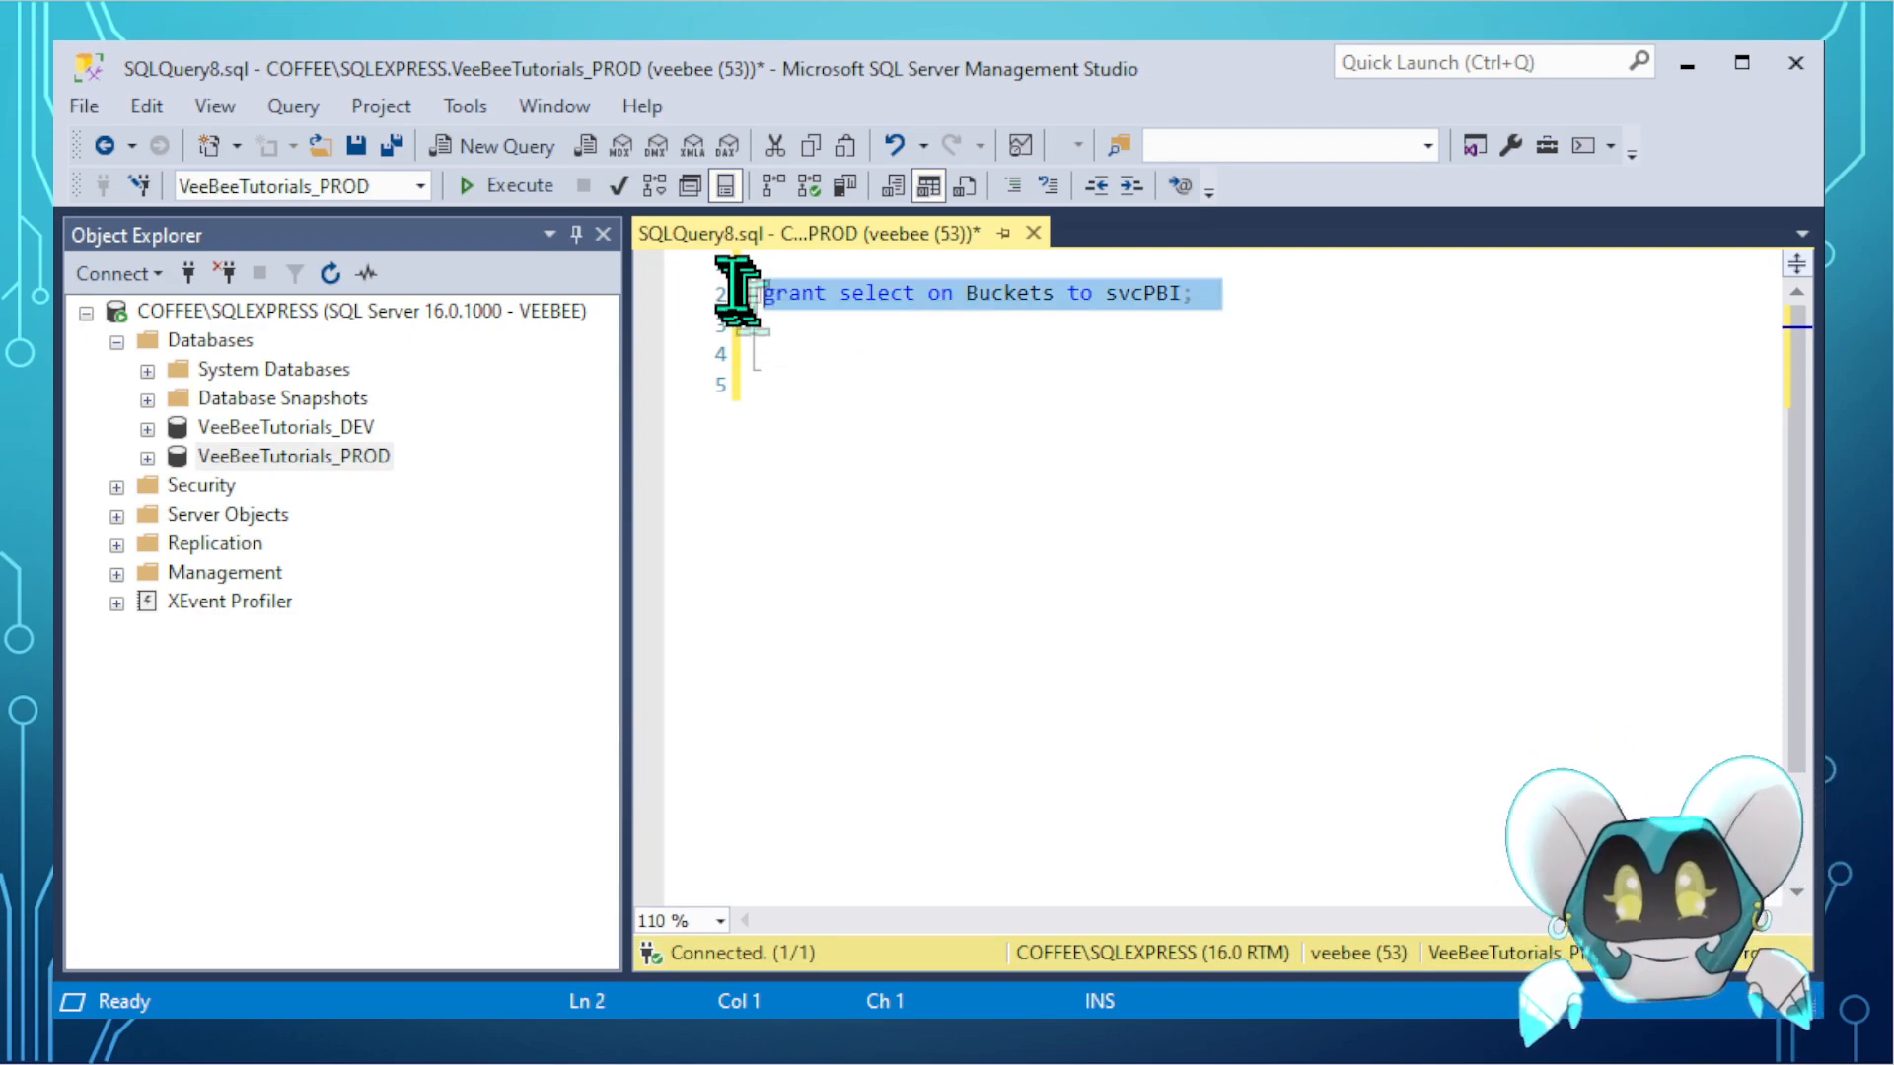
pyautogui.click(511, 188)
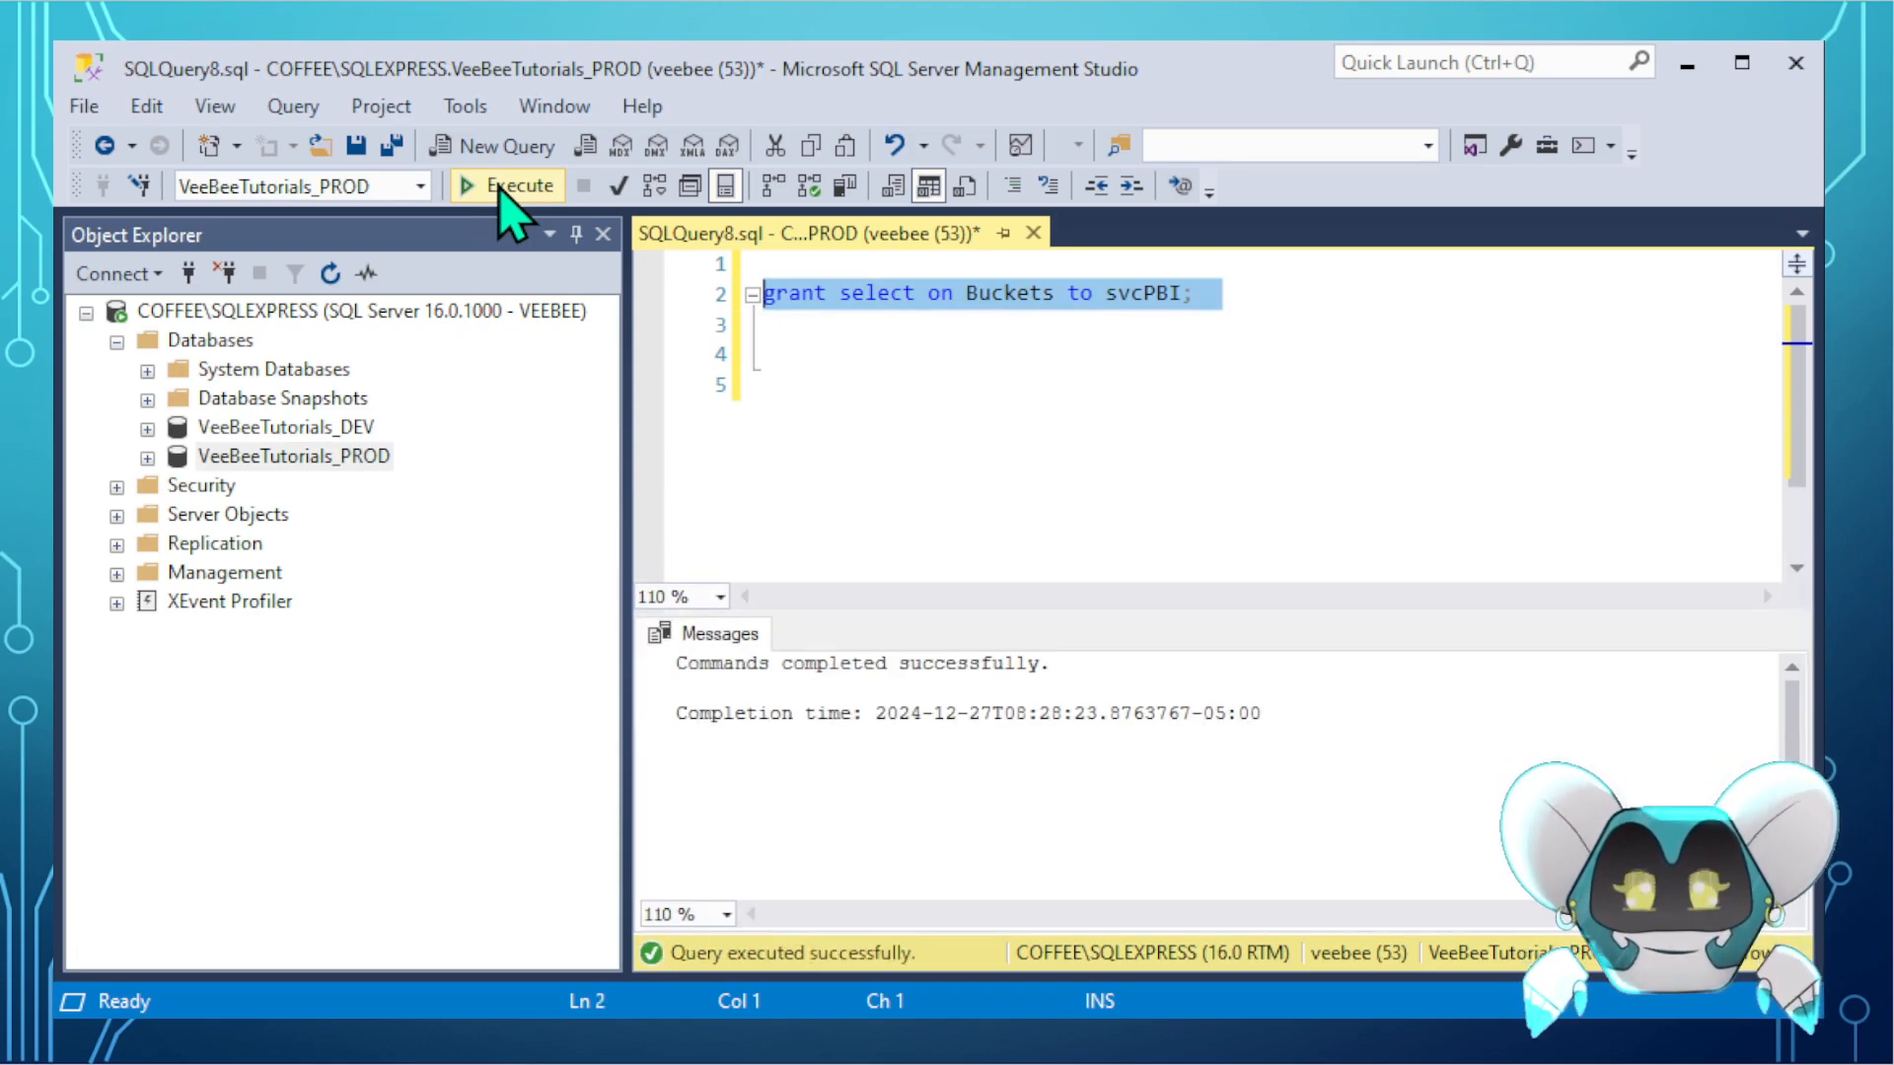
# - Discard the grant query and reconnect to the server as svcPBI
pyautogui.click(1033, 234)
pyautogui.click(1038, 727)
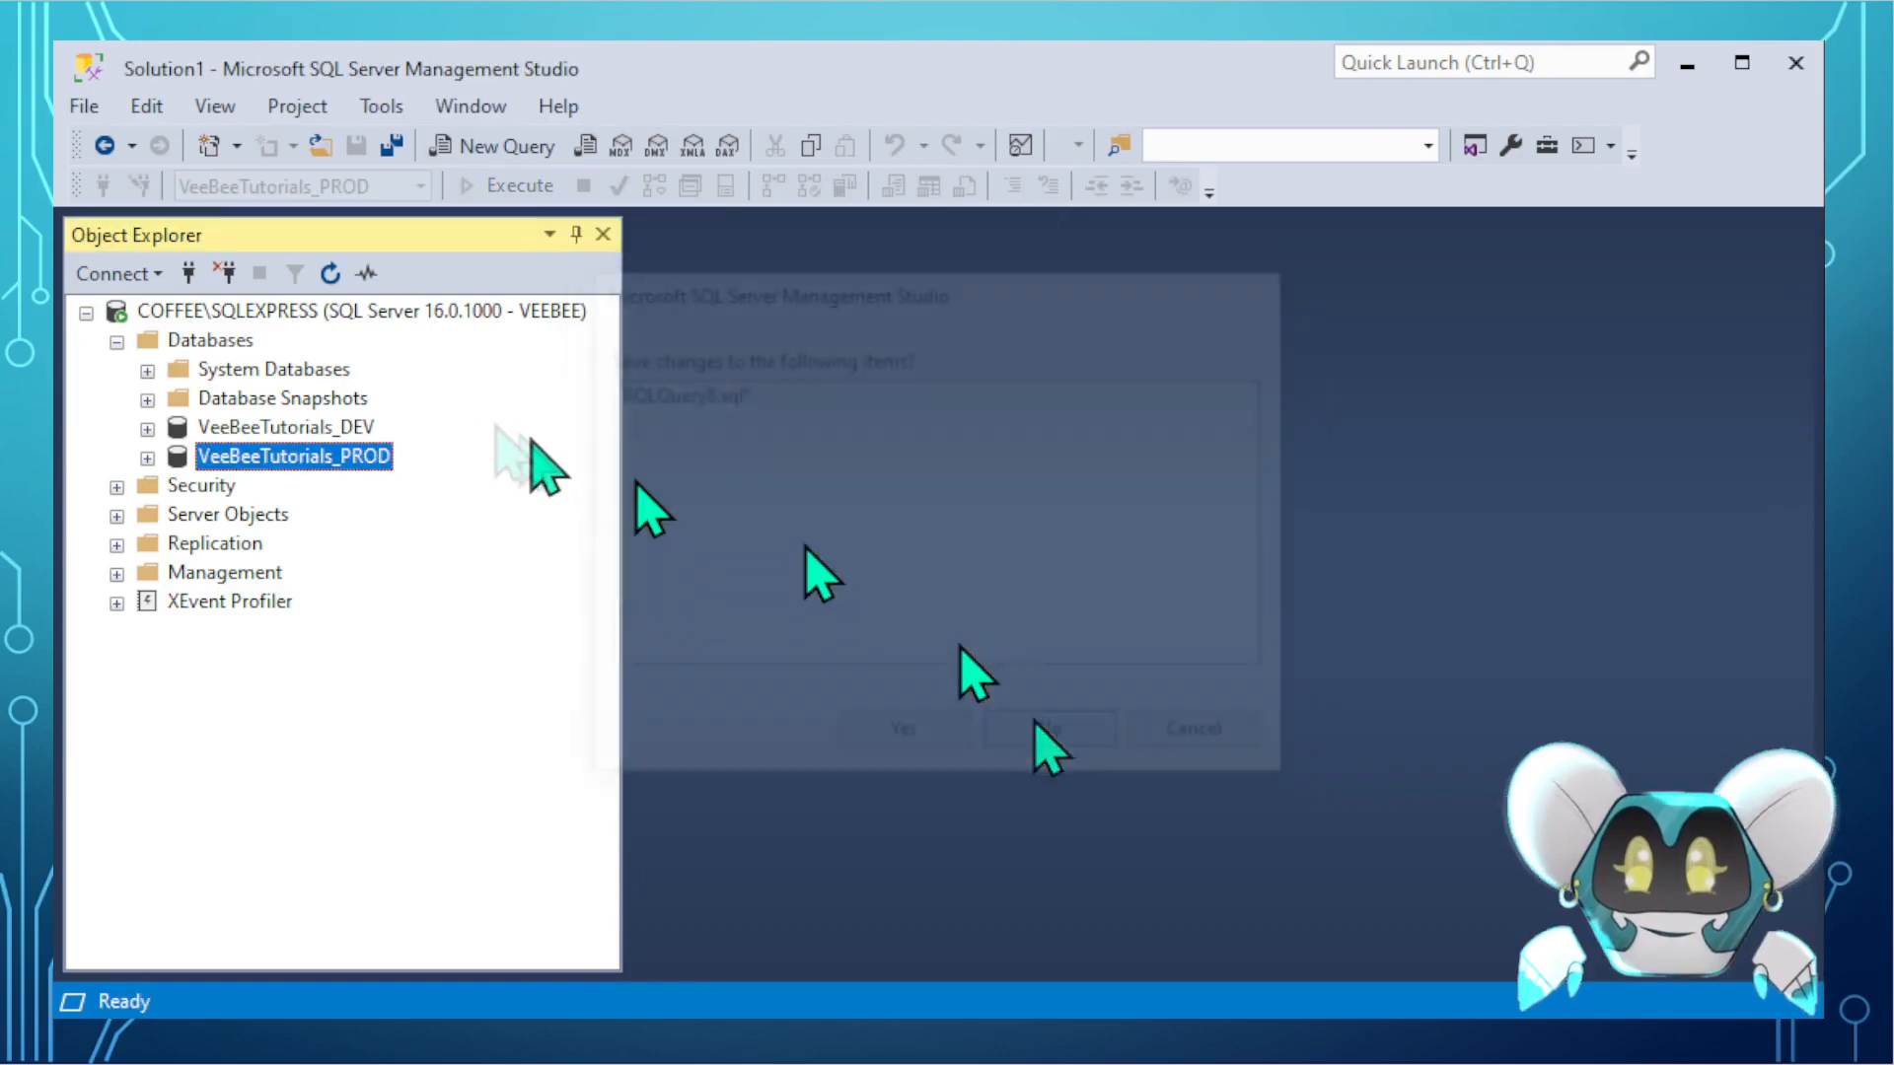
pyautogui.click(316, 311)
pyautogui.click(225, 273)
pyautogui.click(189, 274)
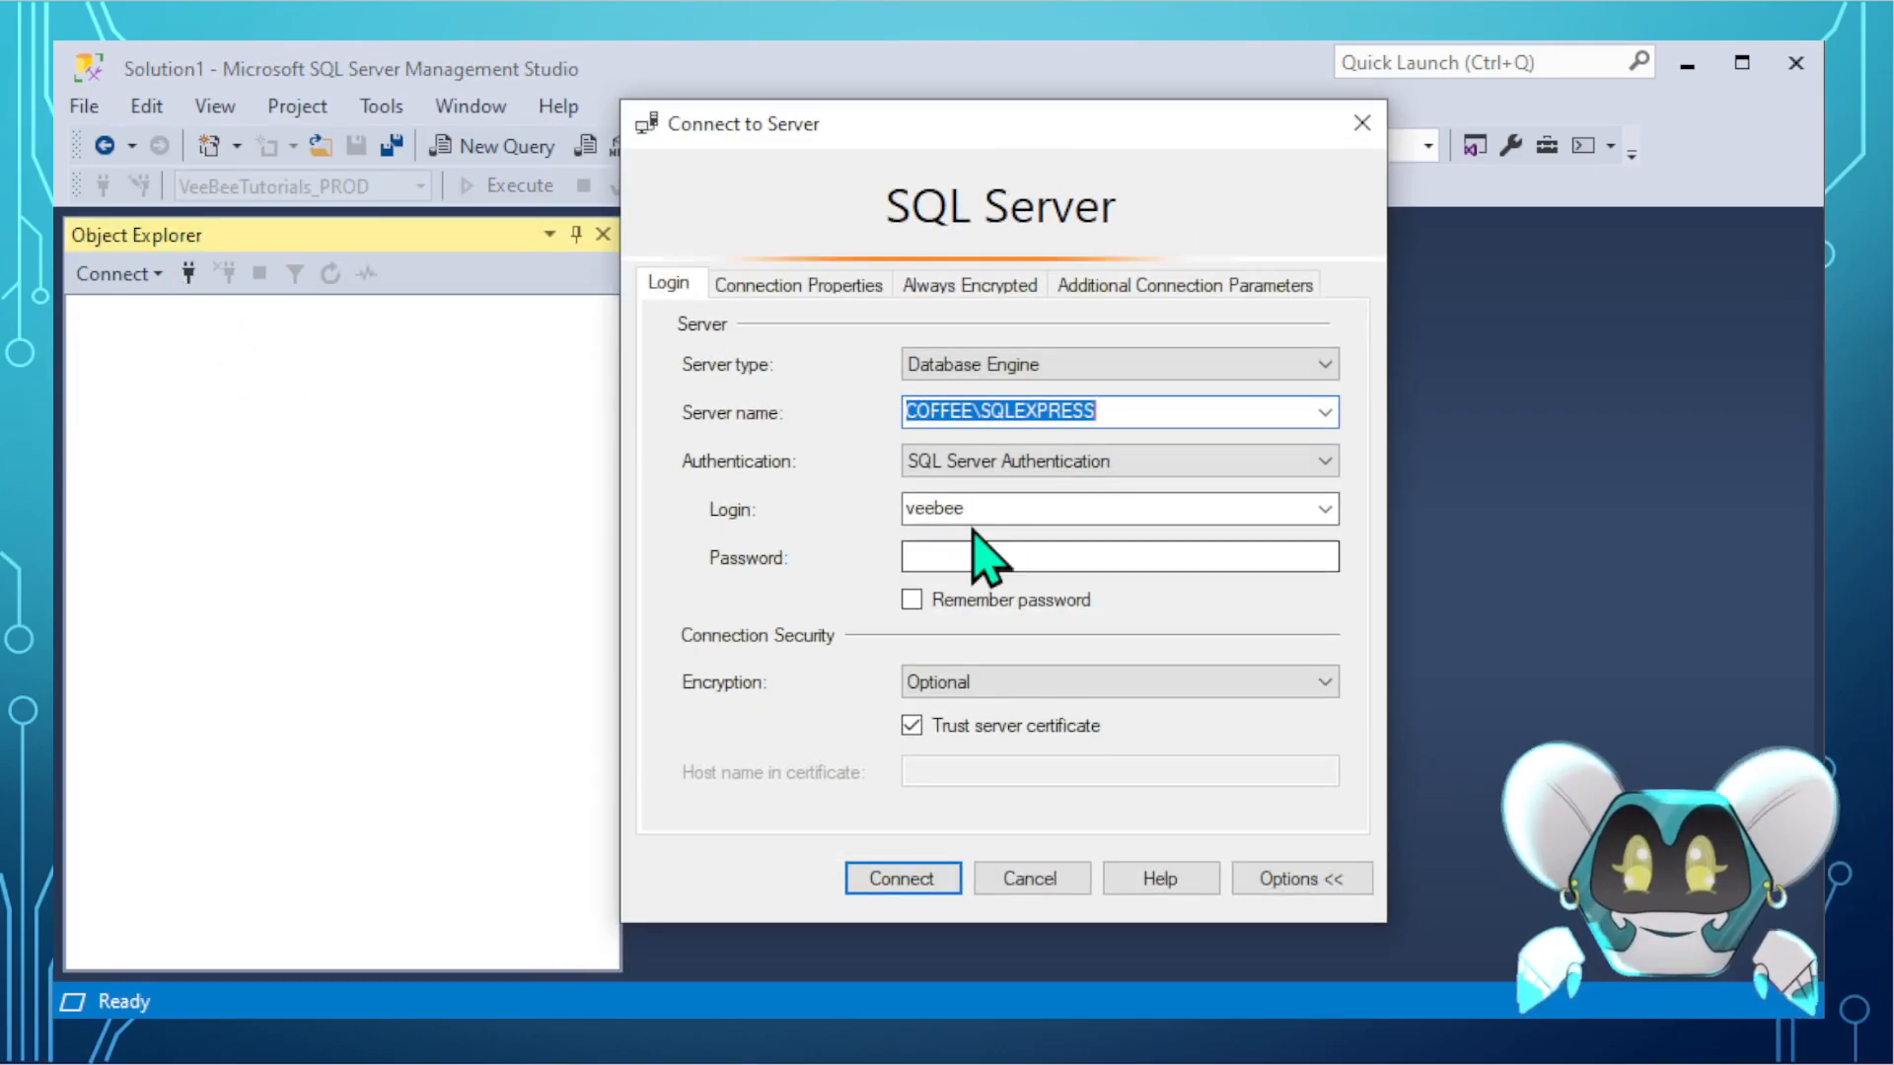
pyautogui.press('Tab')
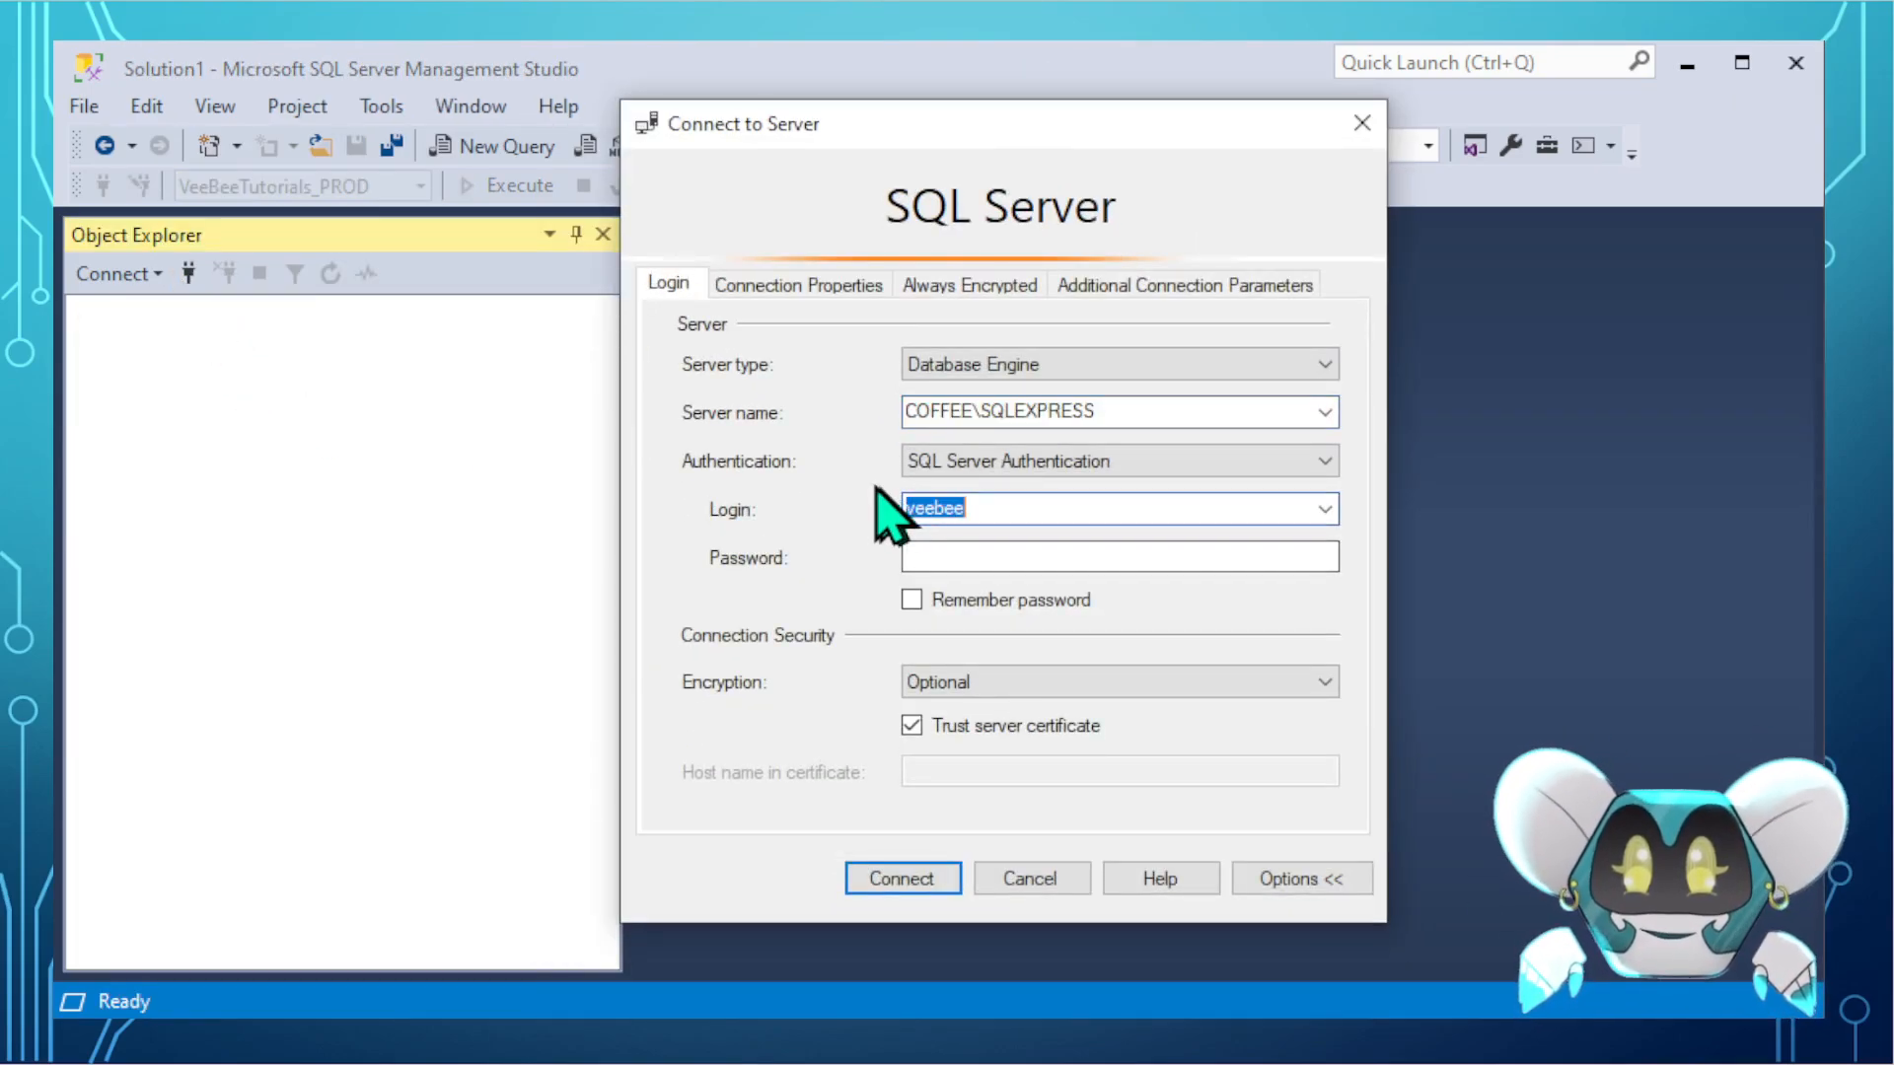
pyautogui.write('svcPBI')
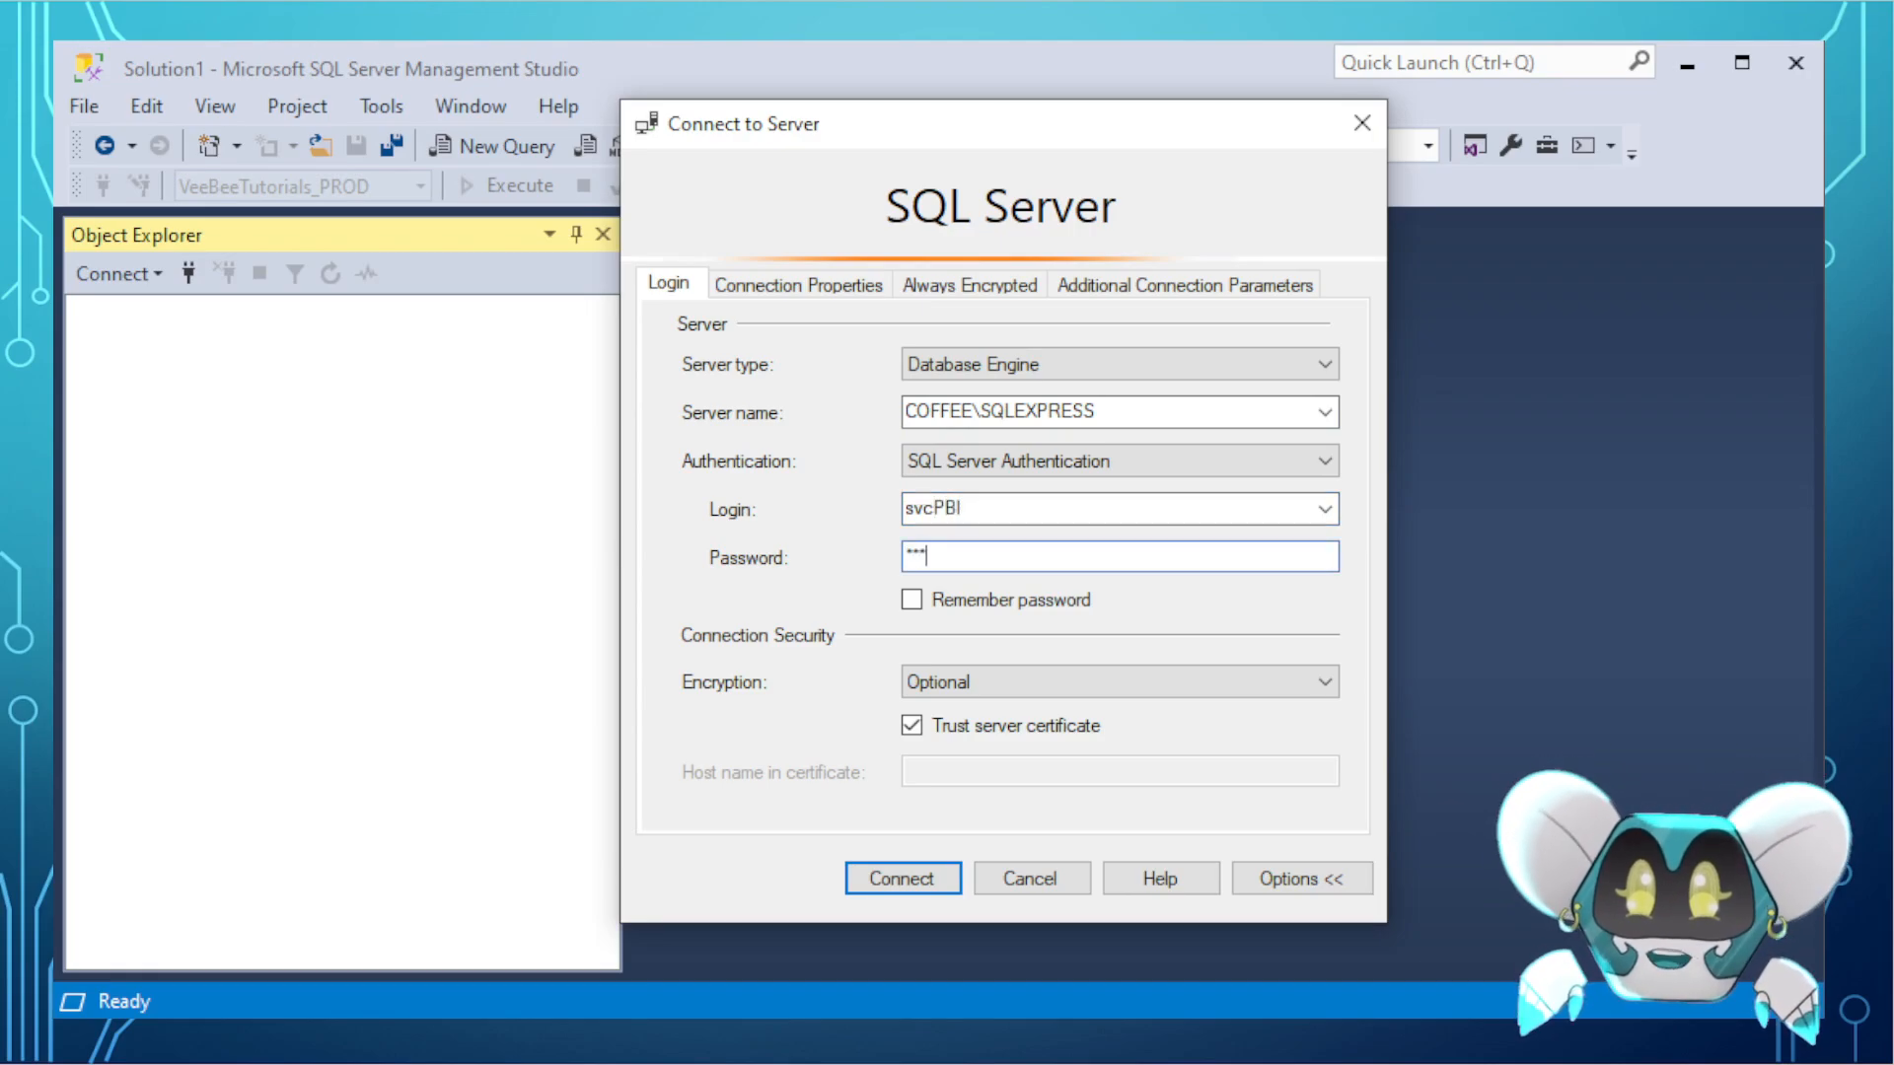
pyautogui.click(900, 878)
# - Expand VeeBeeTutorials_PROD's Tables and select dbo.Buckets
pyautogui.click(117, 341)
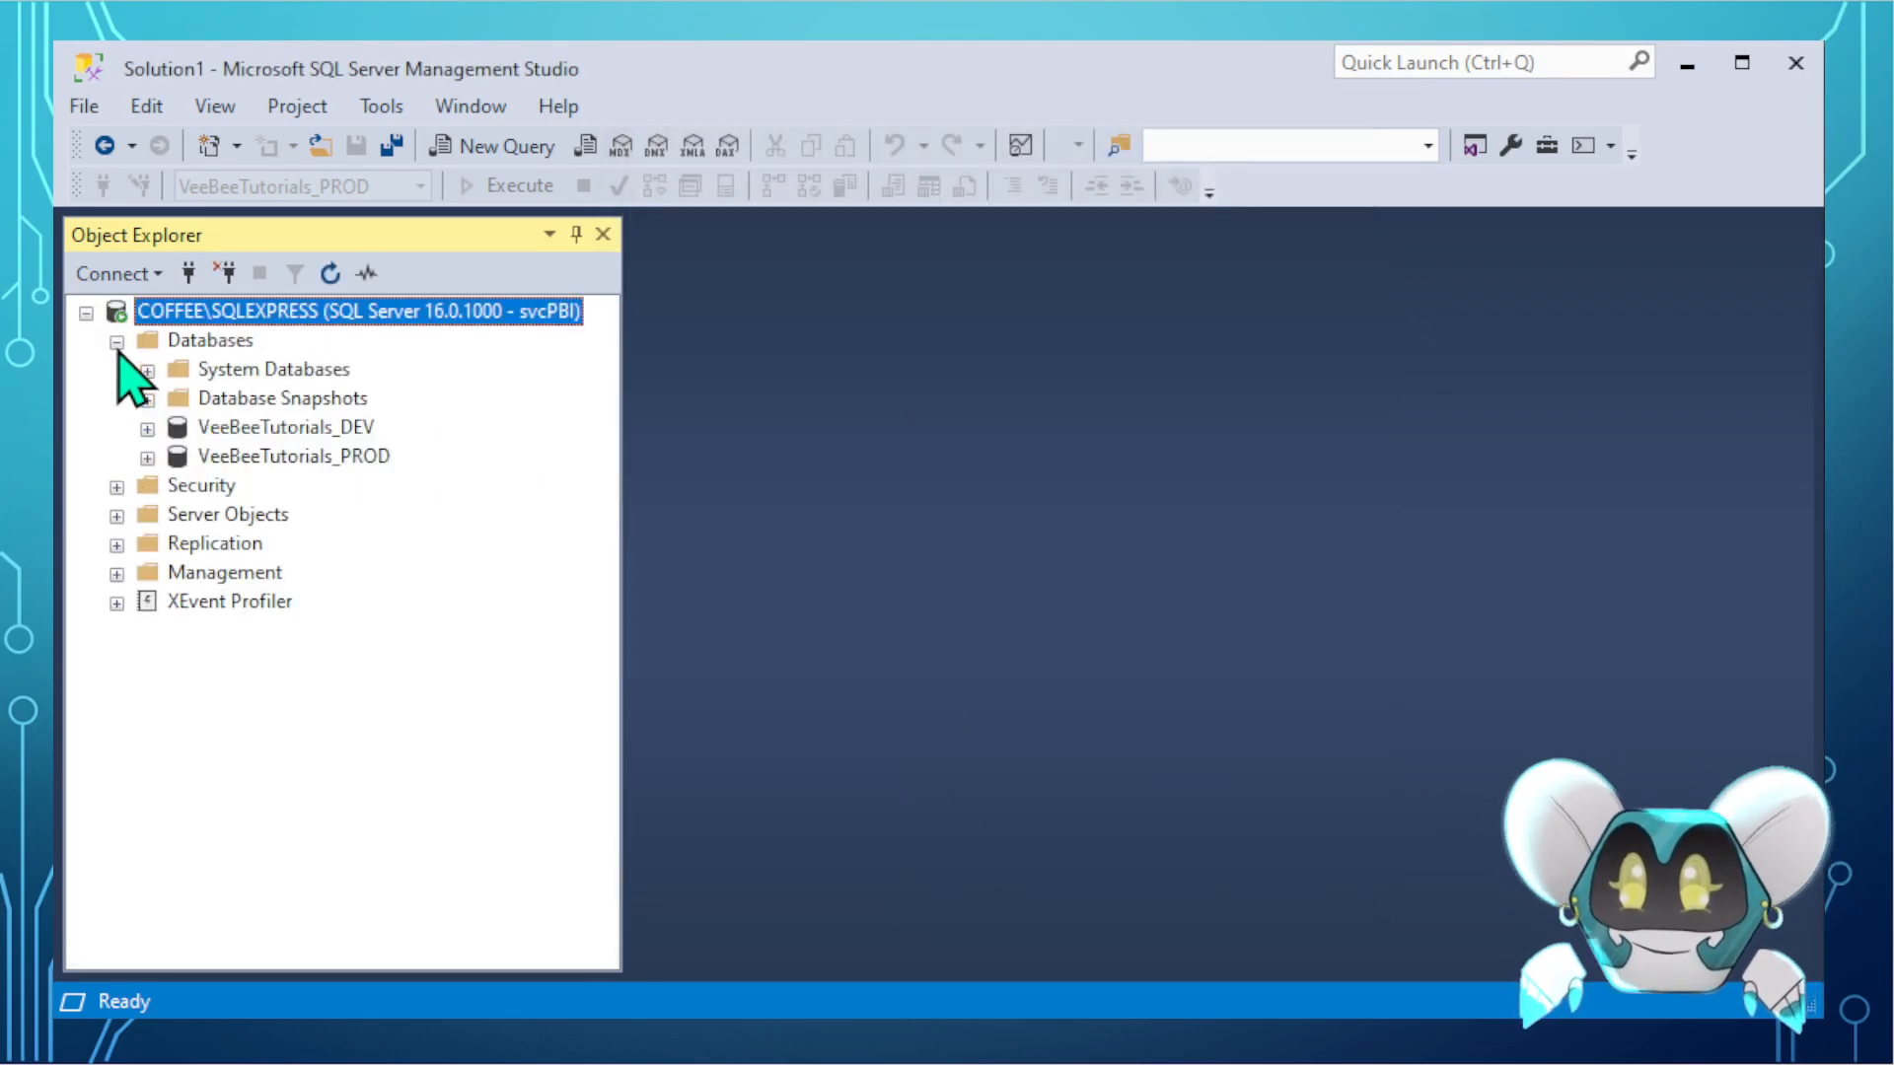
pyautogui.click(147, 458)
pyautogui.click(177, 515)
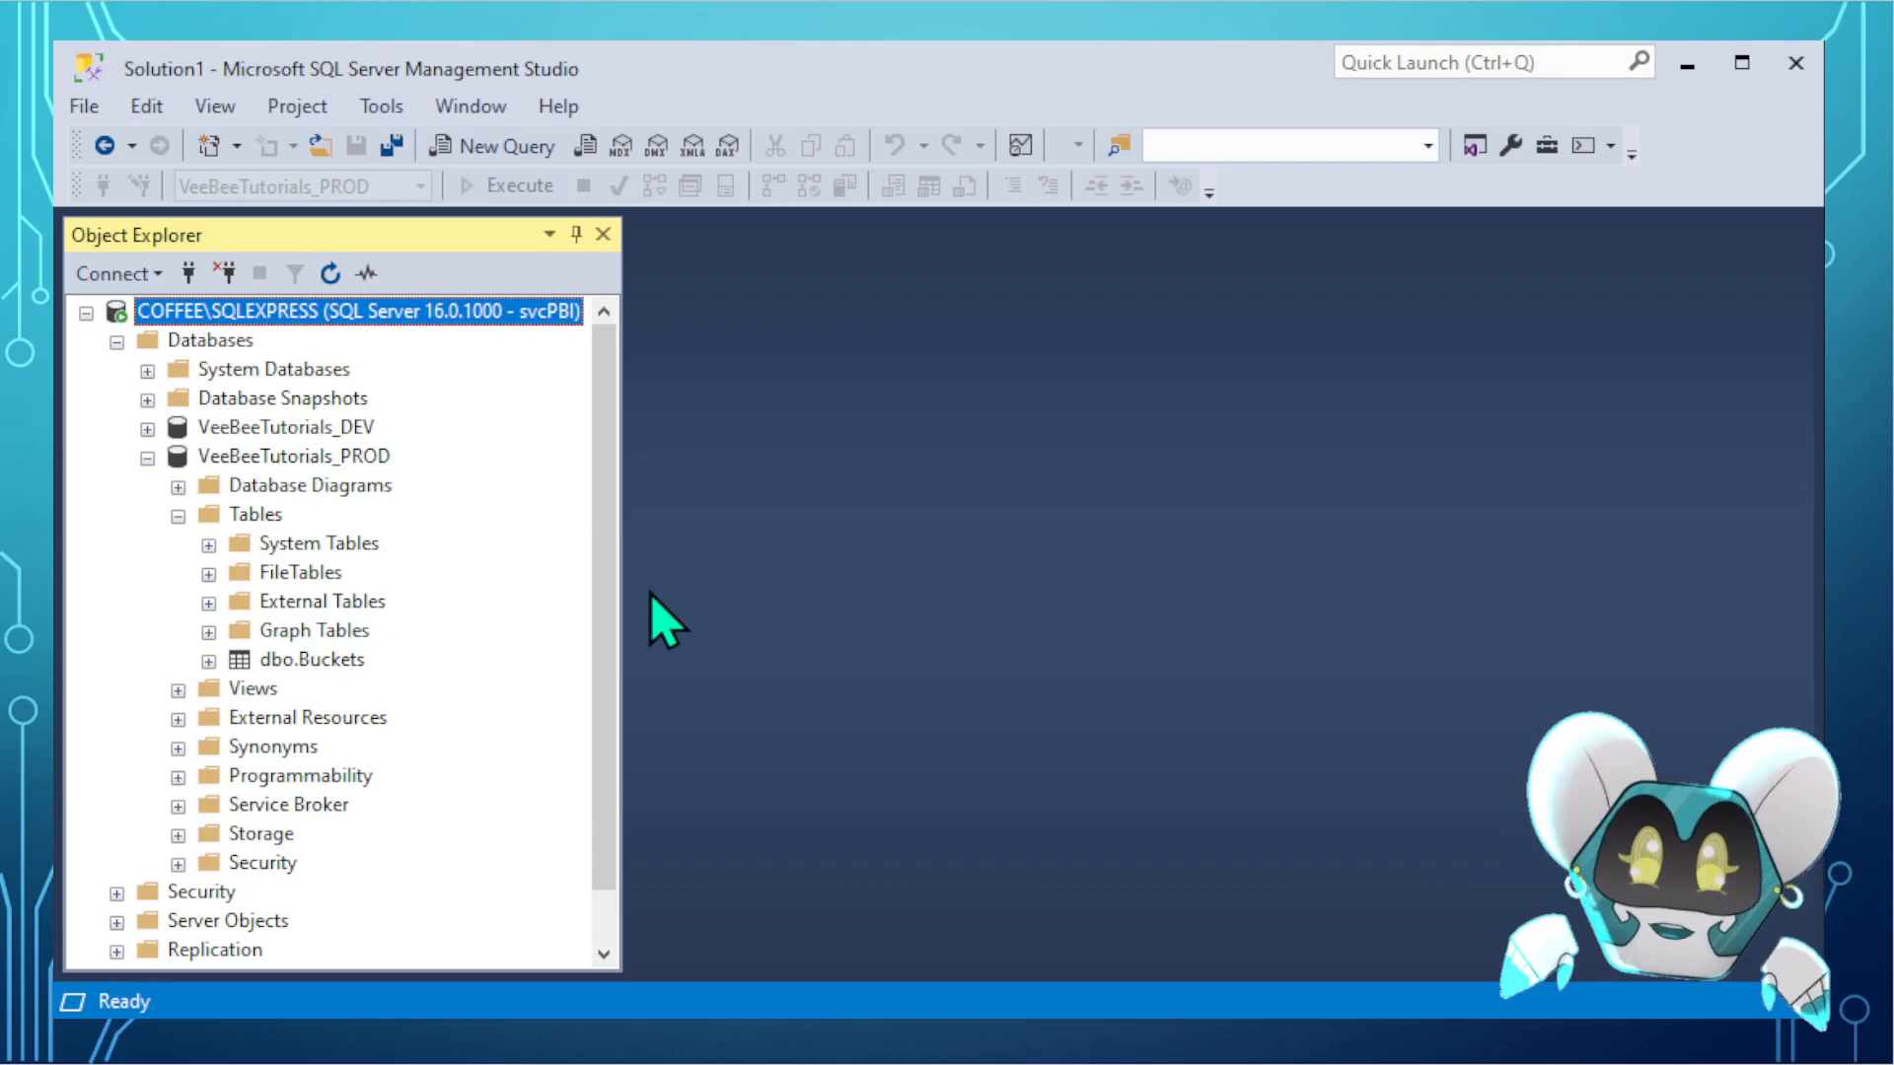
pyautogui.click(311, 659)
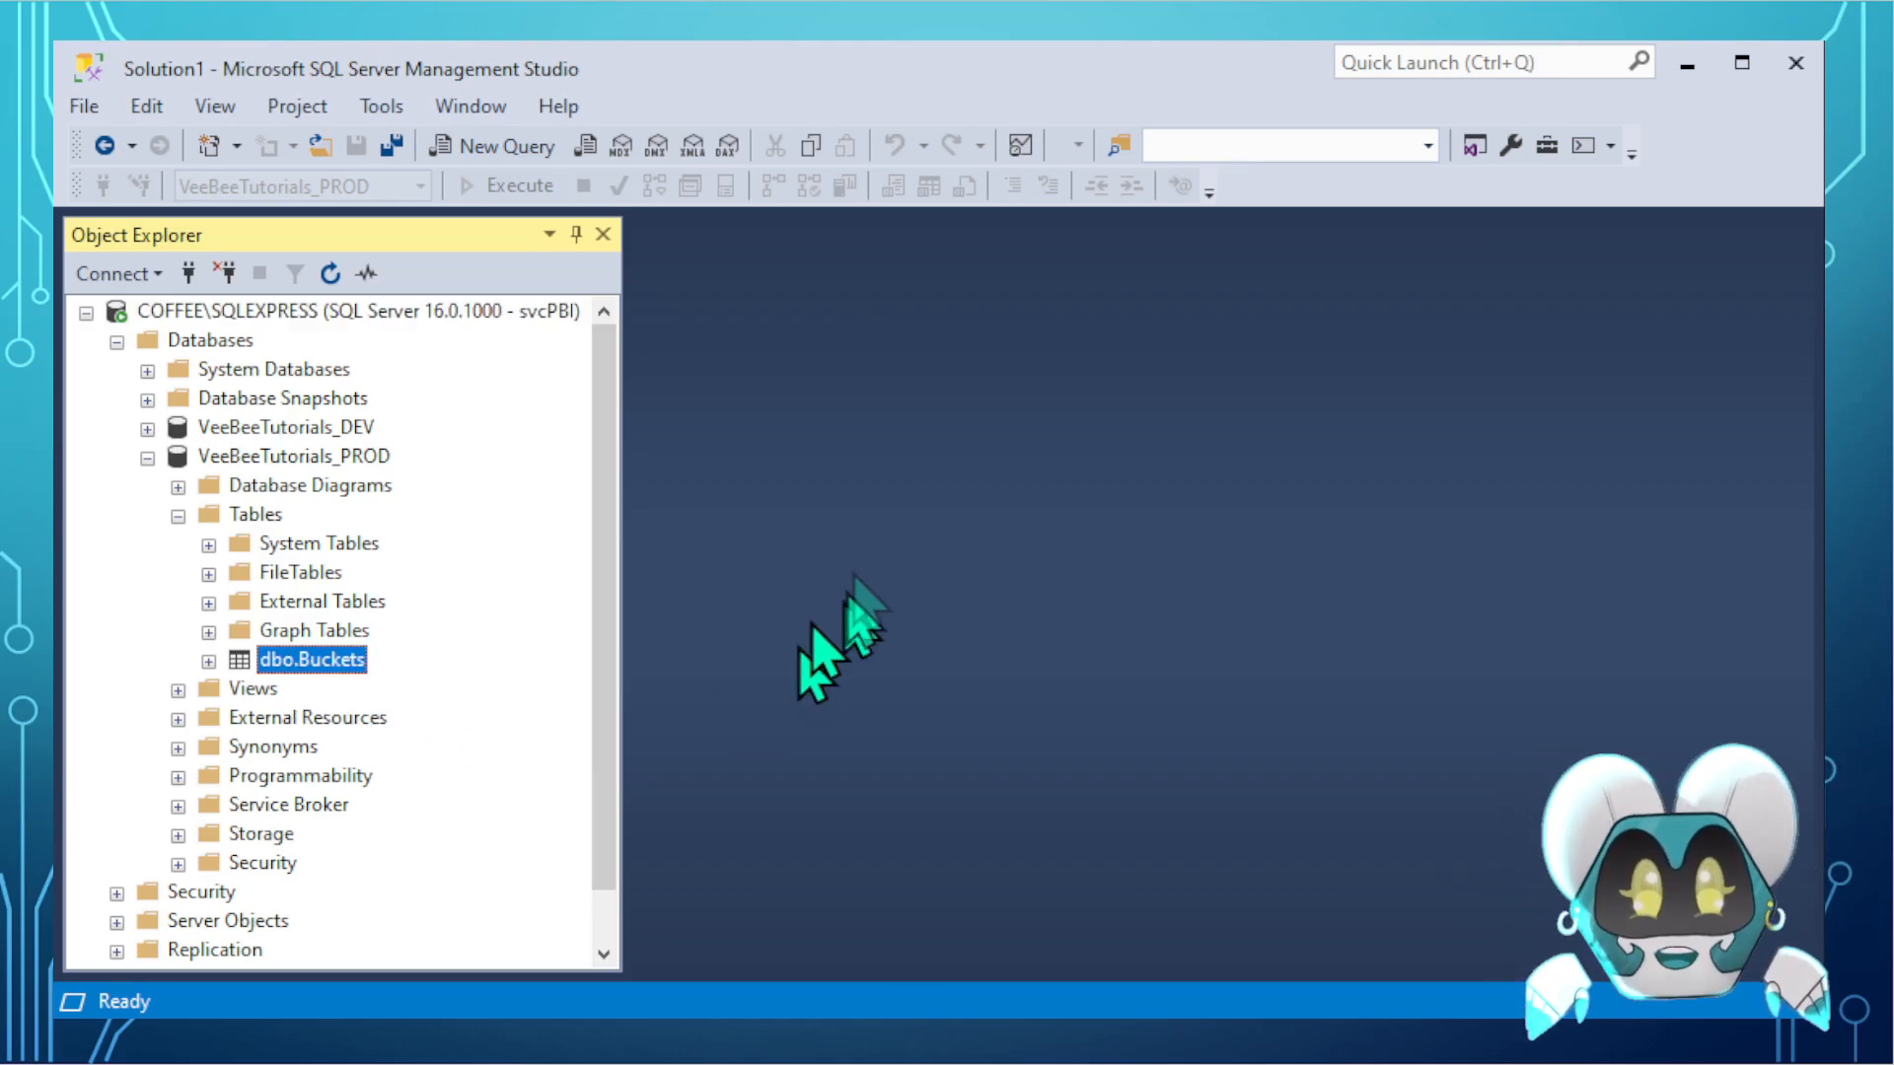
# - Run Select * from Buckets in a new query window to list the Buckets rows
pyautogui.click(501, 147)
pyautogui.write('Se')
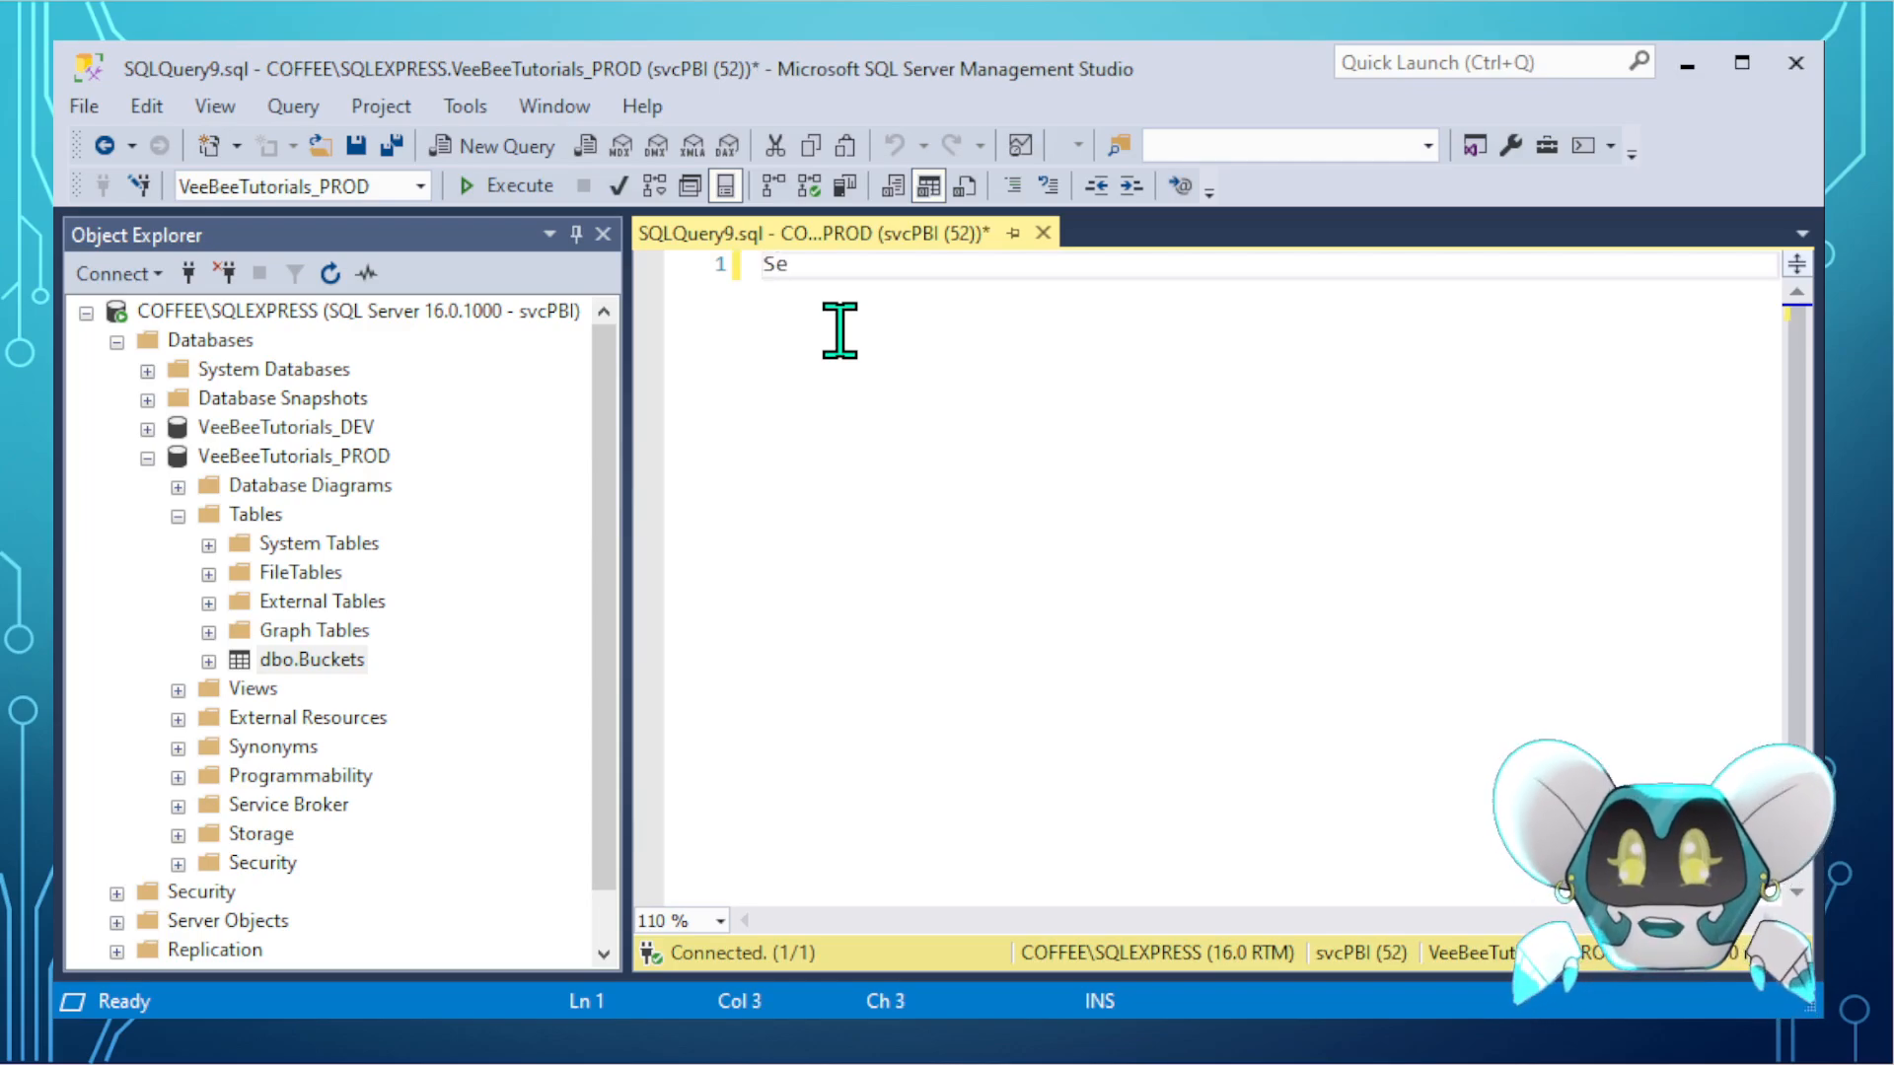
pyautogui.write('lect * from Buckets')
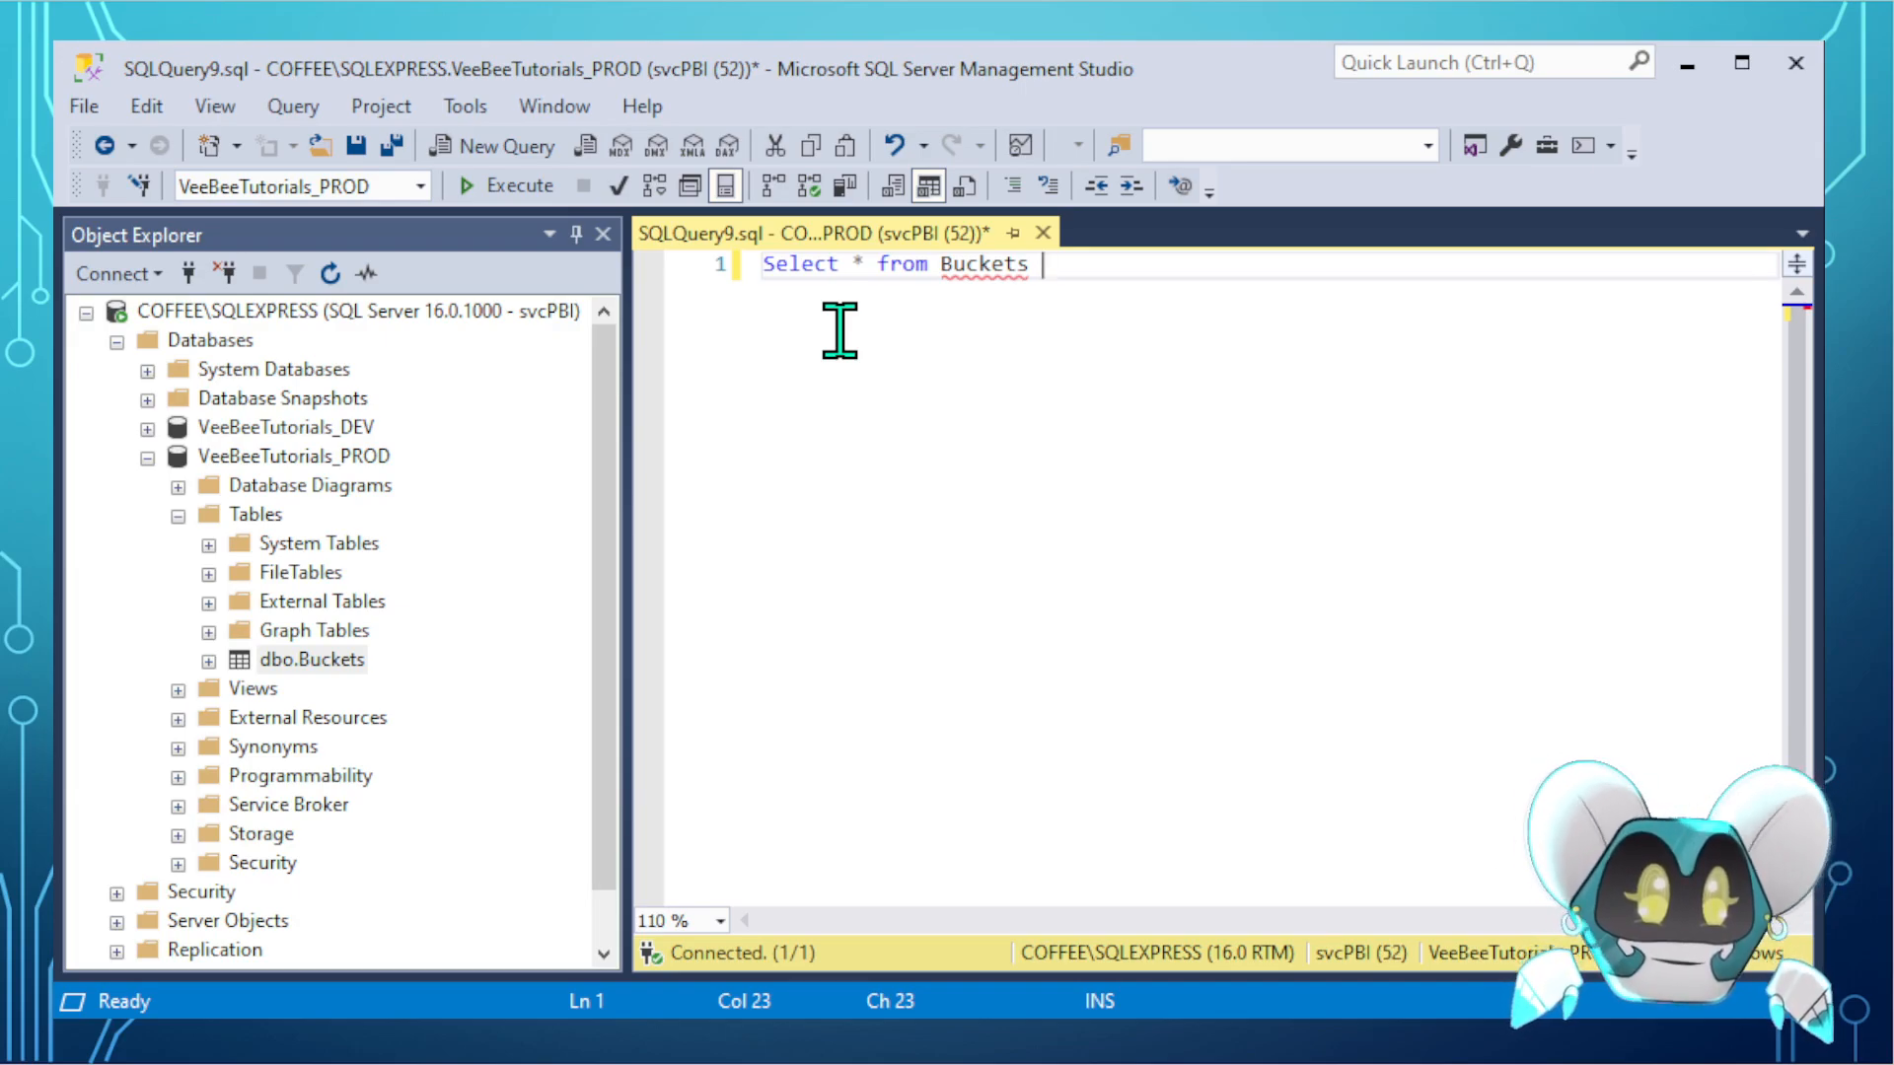
pyautogui.moveTo(1099, 281); pyautogui.dragTo(759, 265)
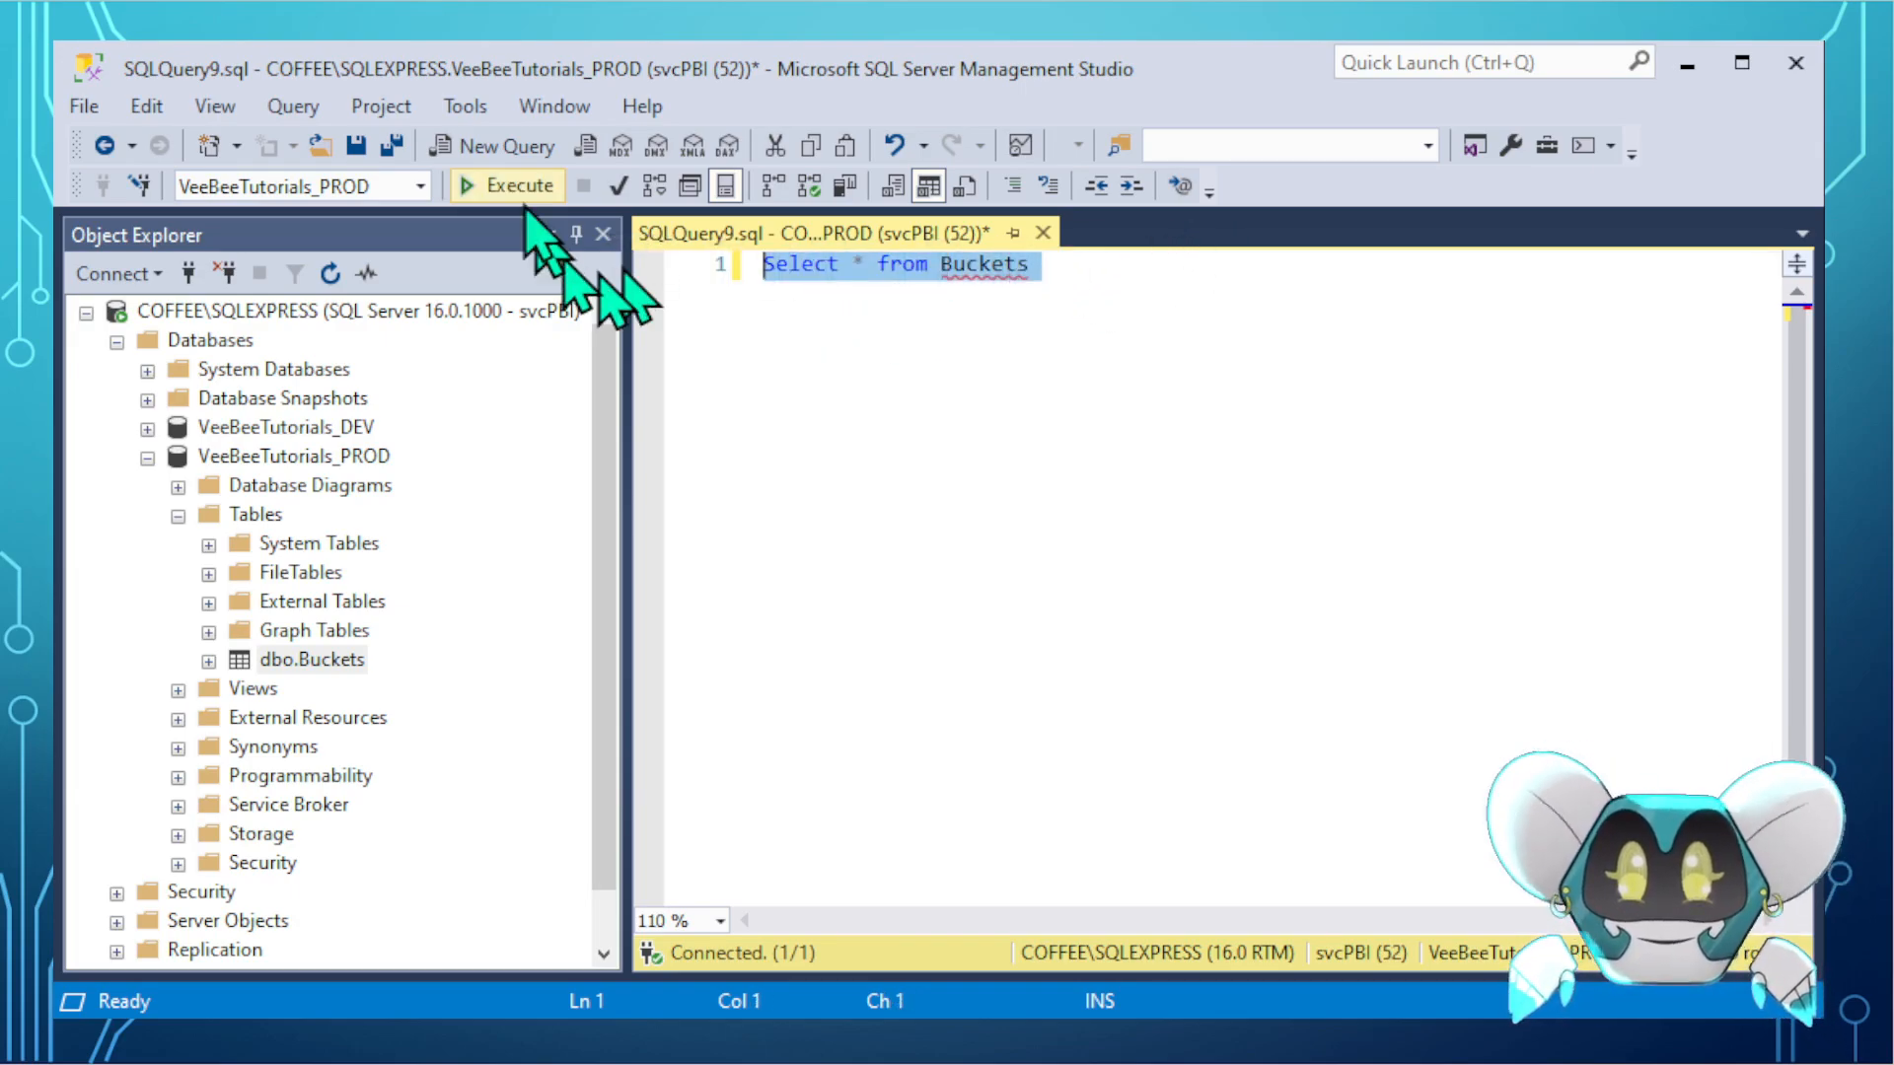
pyautogui.click(508, 187)
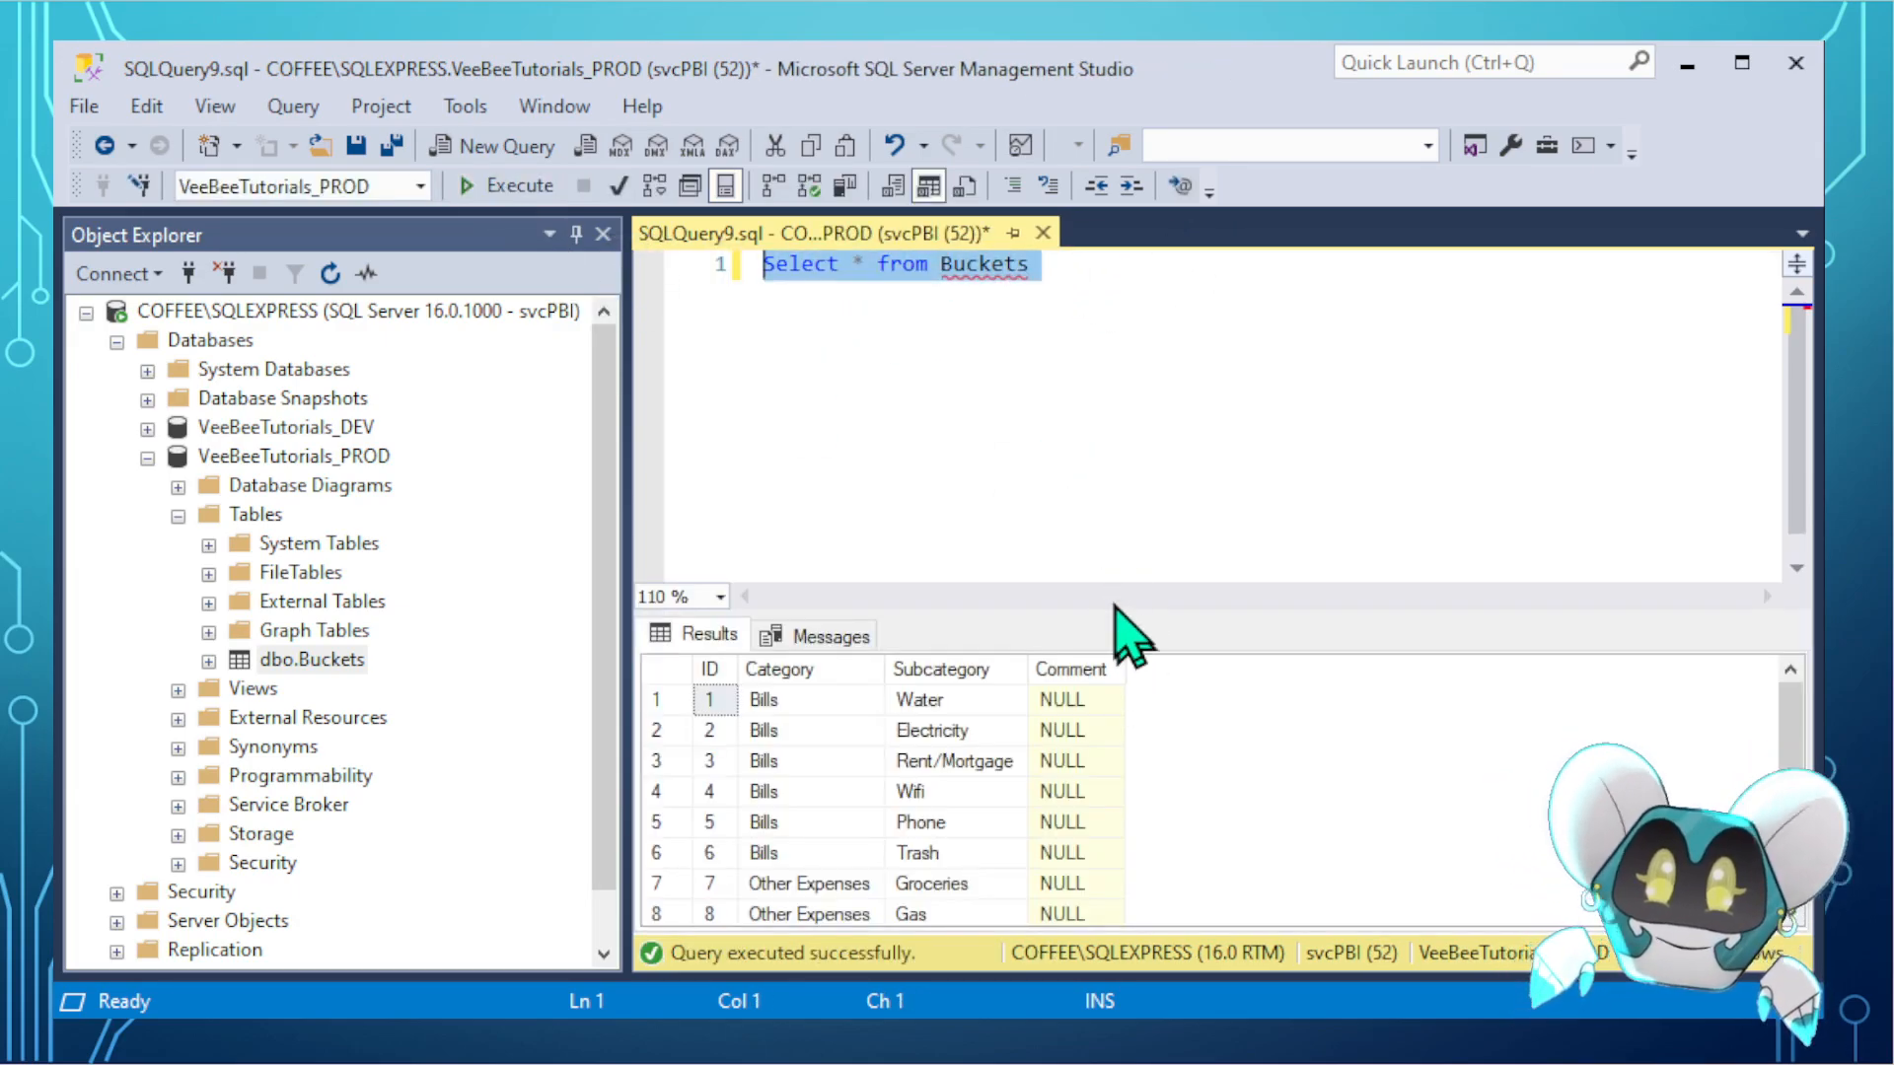
# - Enlarge the results pane to show more Buckets rows and add blank lines below the query
pyautogui.moveTo(1114, 616); pyautogui.dragTo(1117, 503)
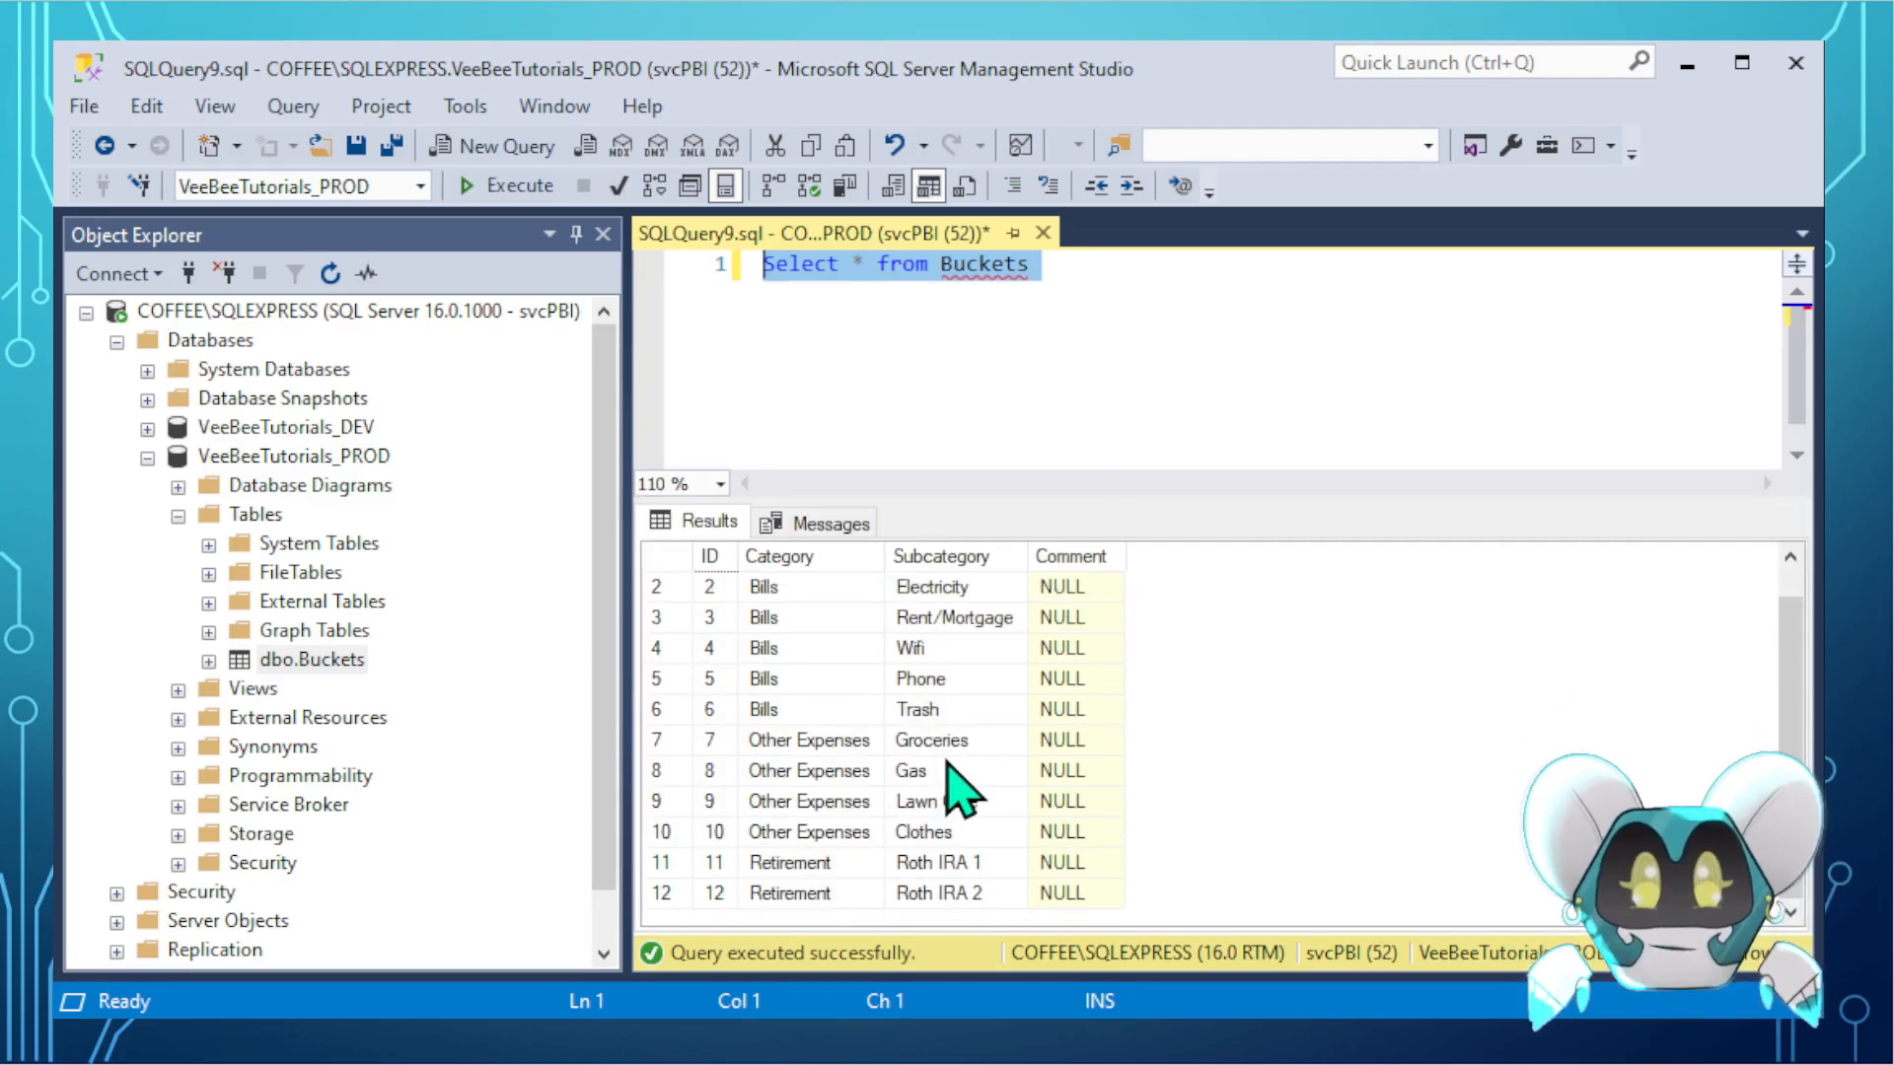
pyautogui.click(1106, 271)
pyautogui.press('Return')
pyautogui.press('Return')
pyautogui.press('Return')
pyautogui.press('Return')
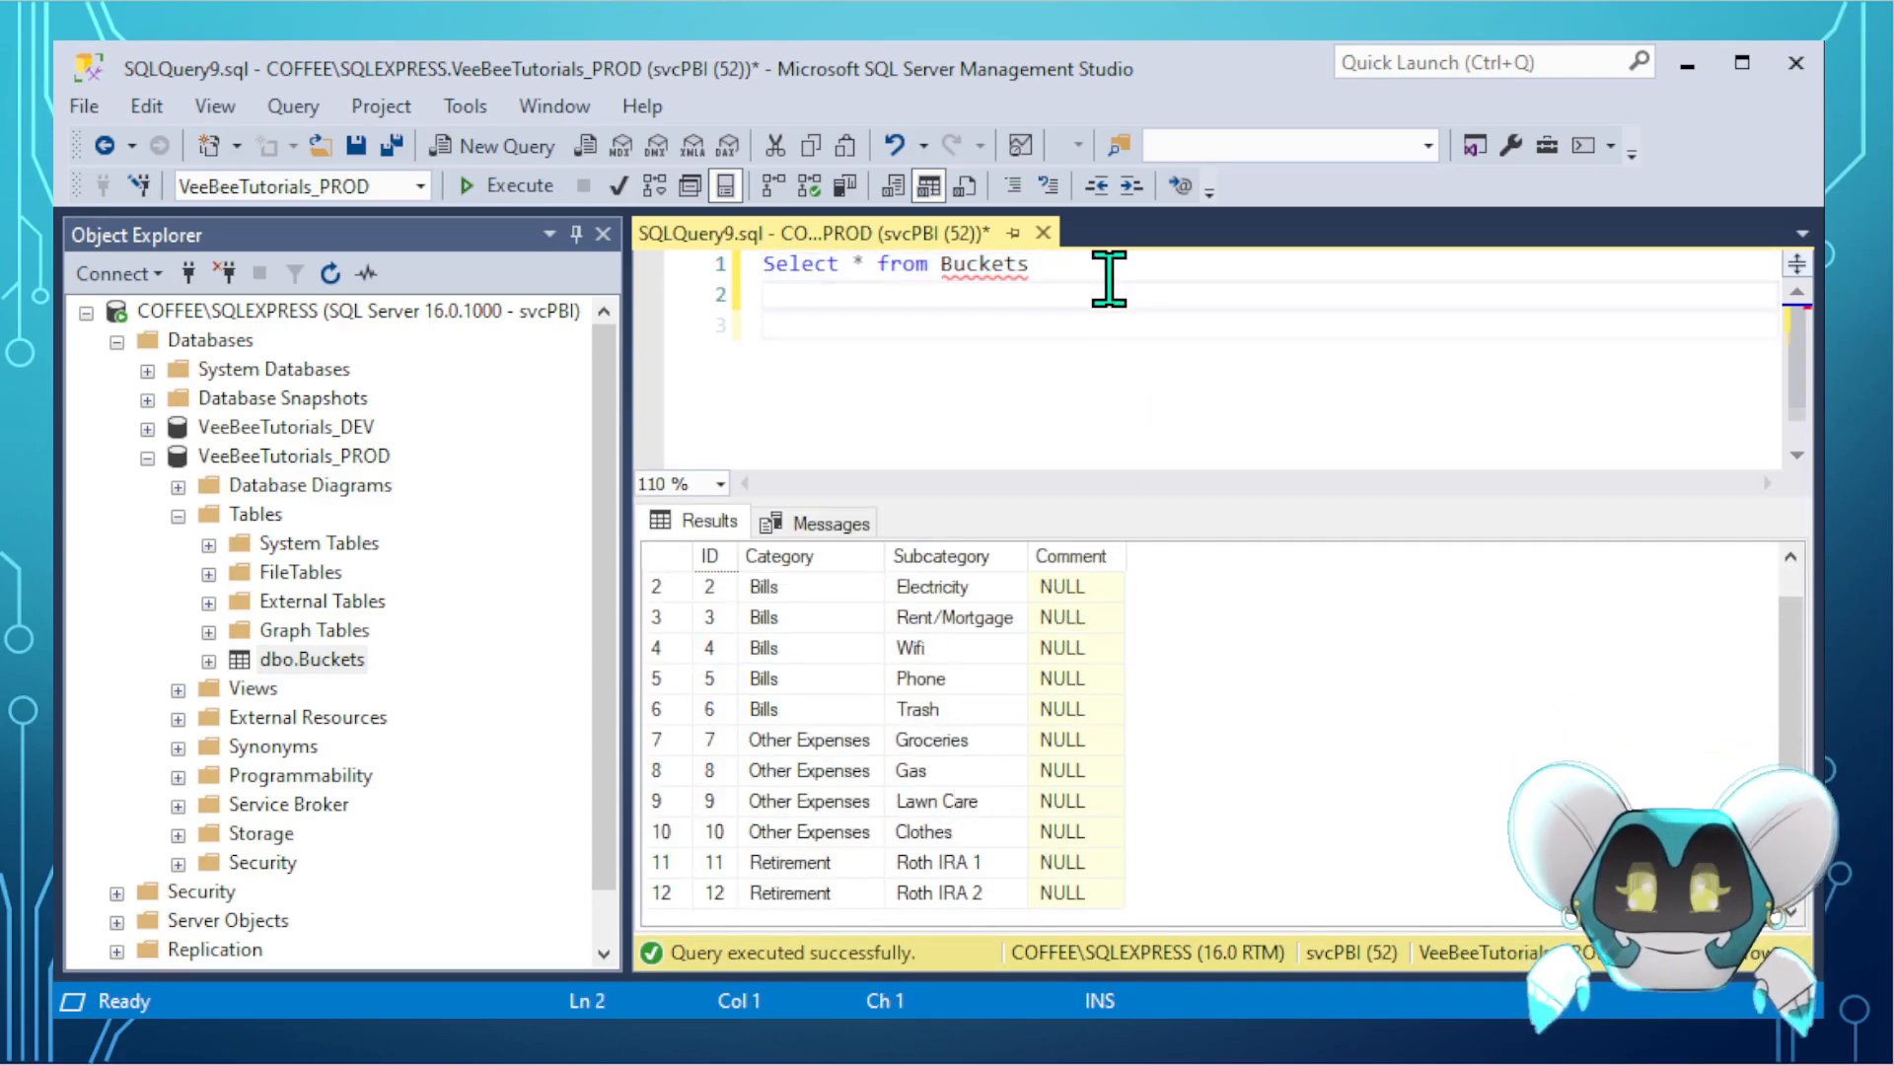
pyautogui.press('Up')
pyautogui.press('Up')
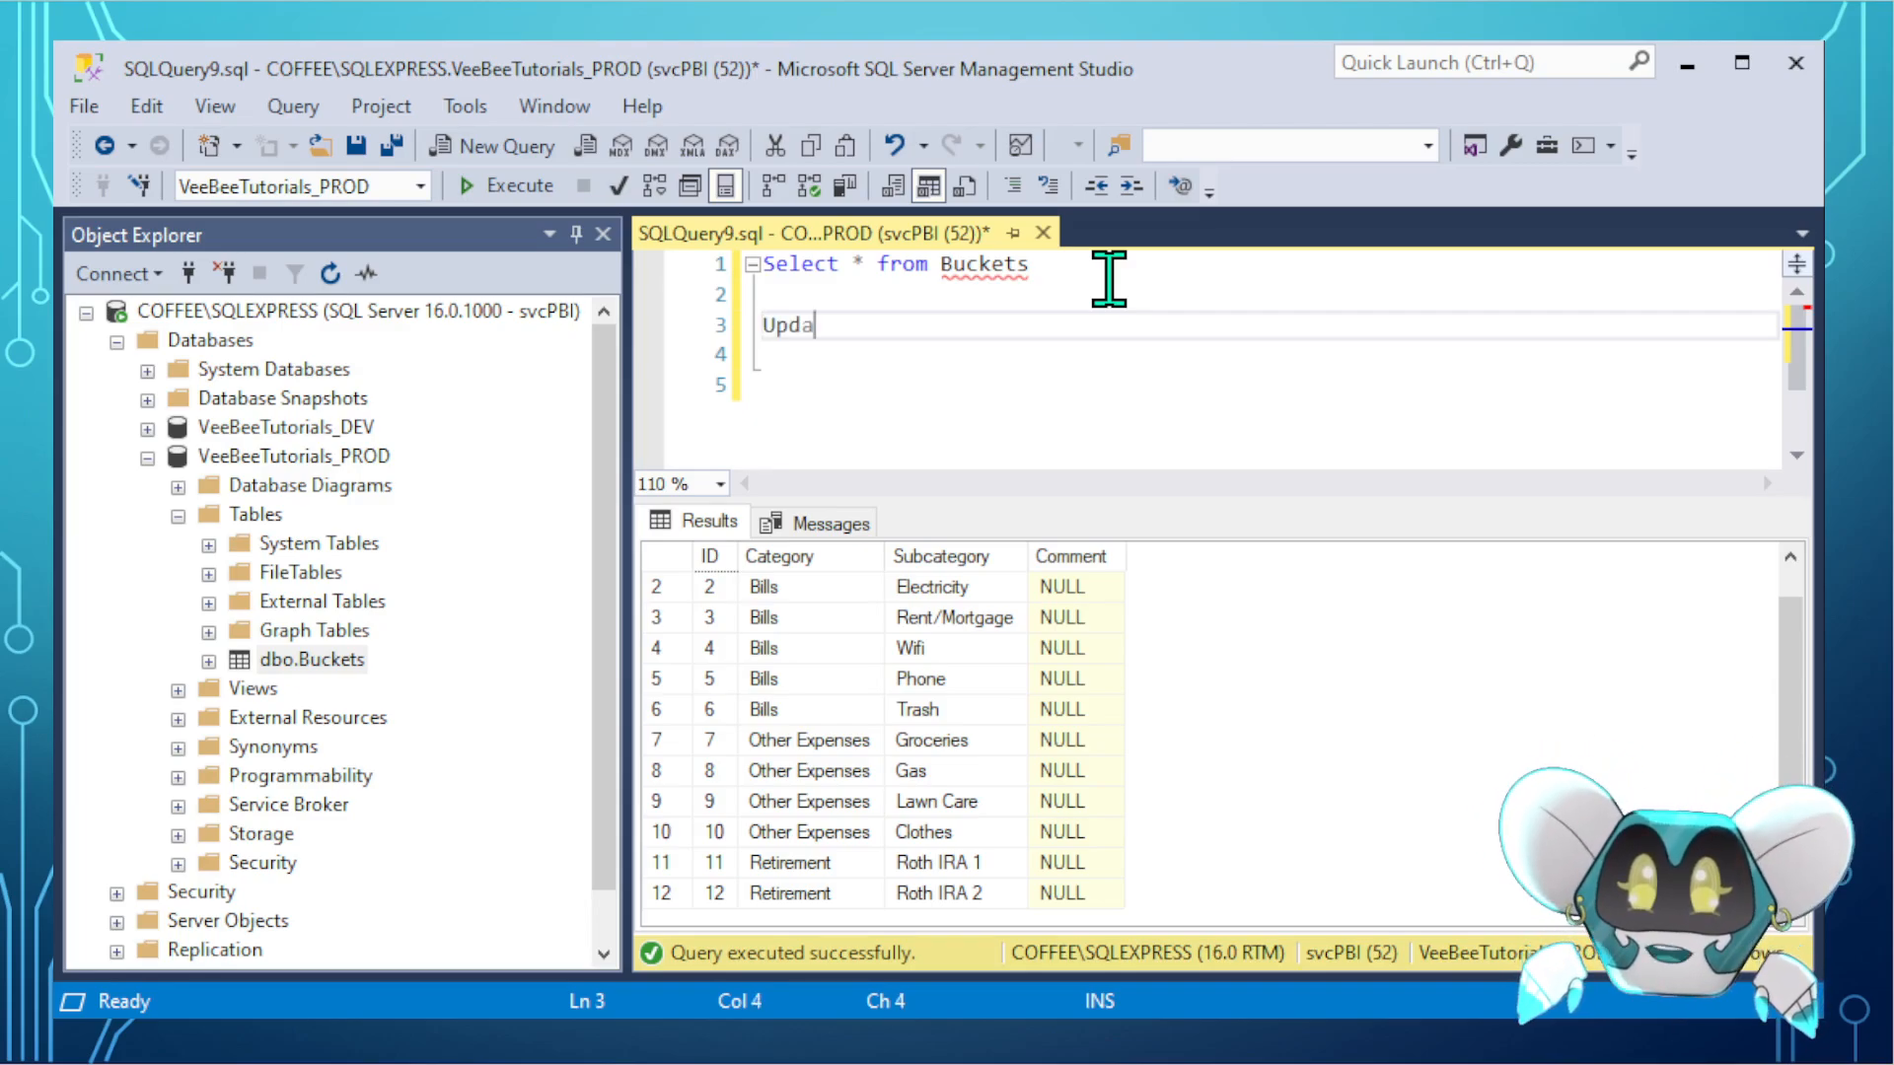
# - Run Update Buckets set Comment = 'This is a test', which fails with UPDATE permission denied
pyautogui.write('Update Buckets')
pyautogui.press('Return')
pyautogui.write('set Comment =')
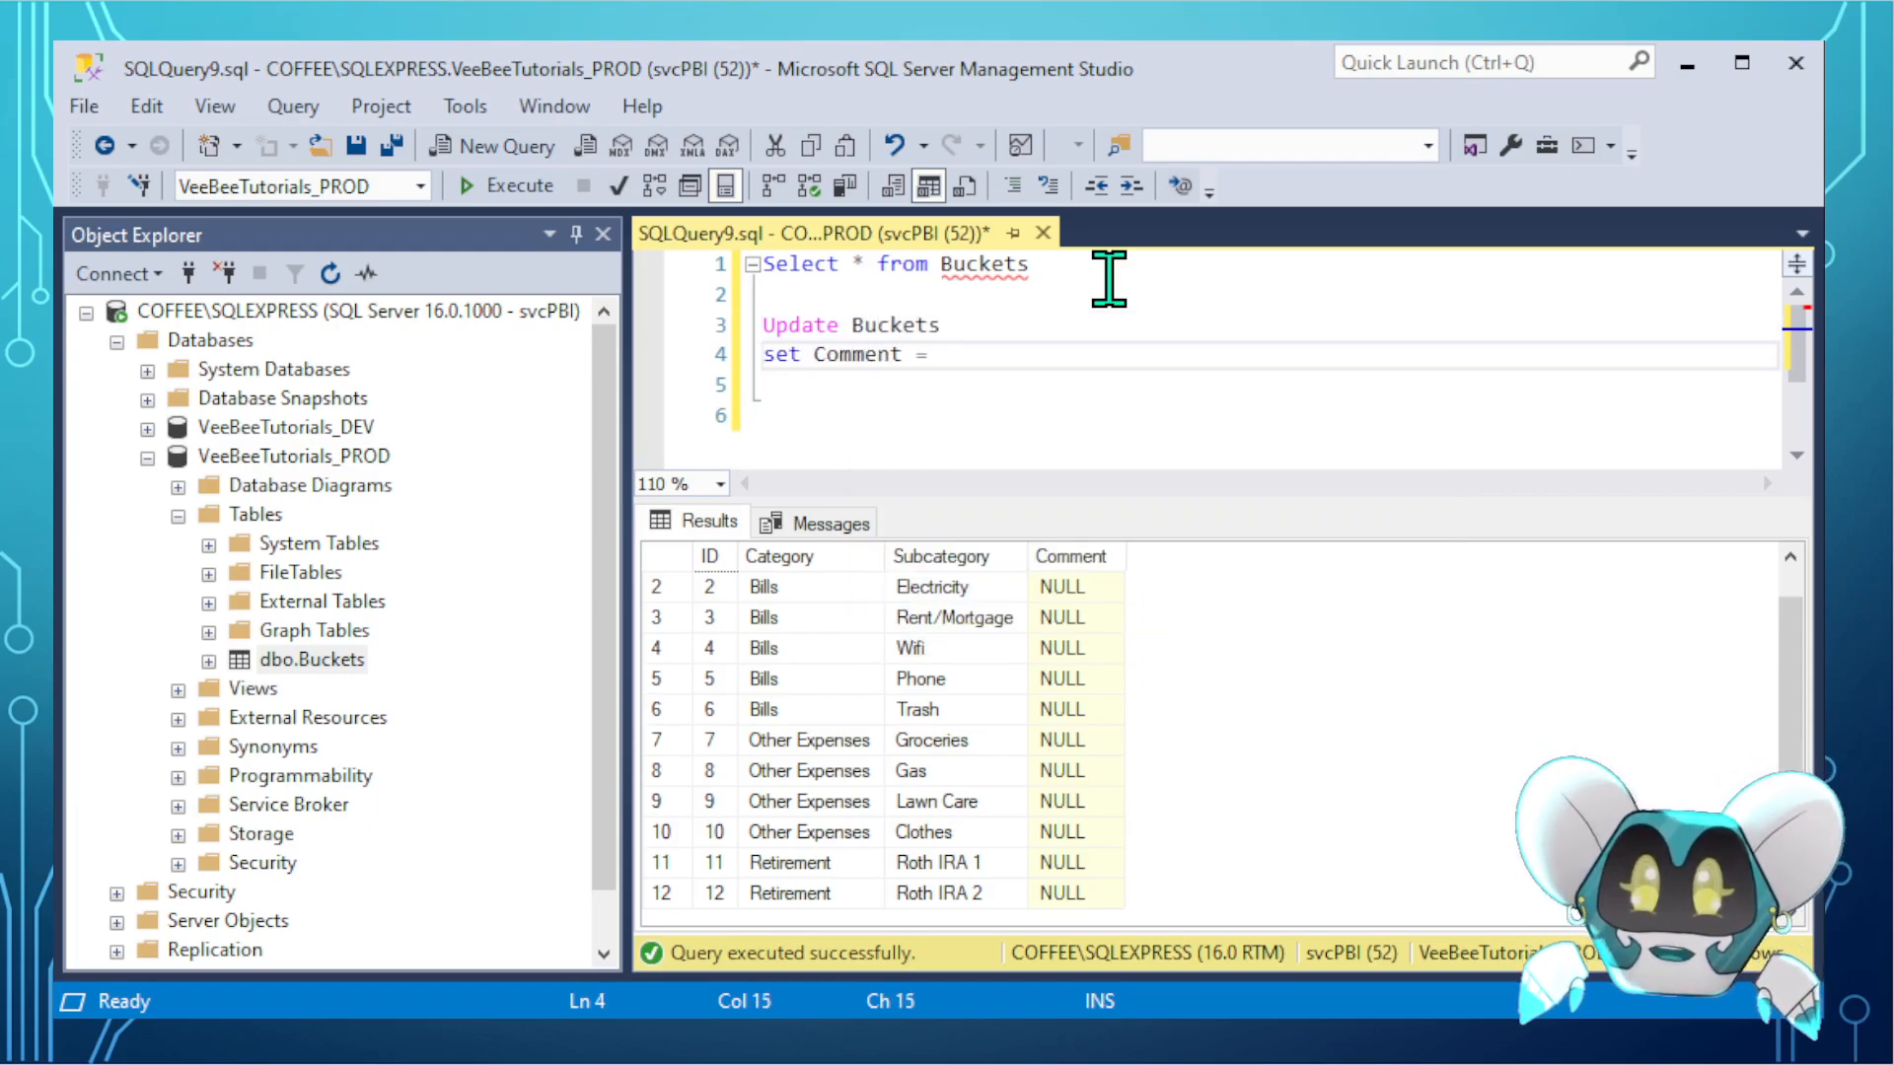
pyautogui.write(" 'This is a test'")
pyautogui.press('Return')
pyautogui.press('Return')
pyautogui.moveTo(823, 412); pyautogui.dragTo(747, 338)
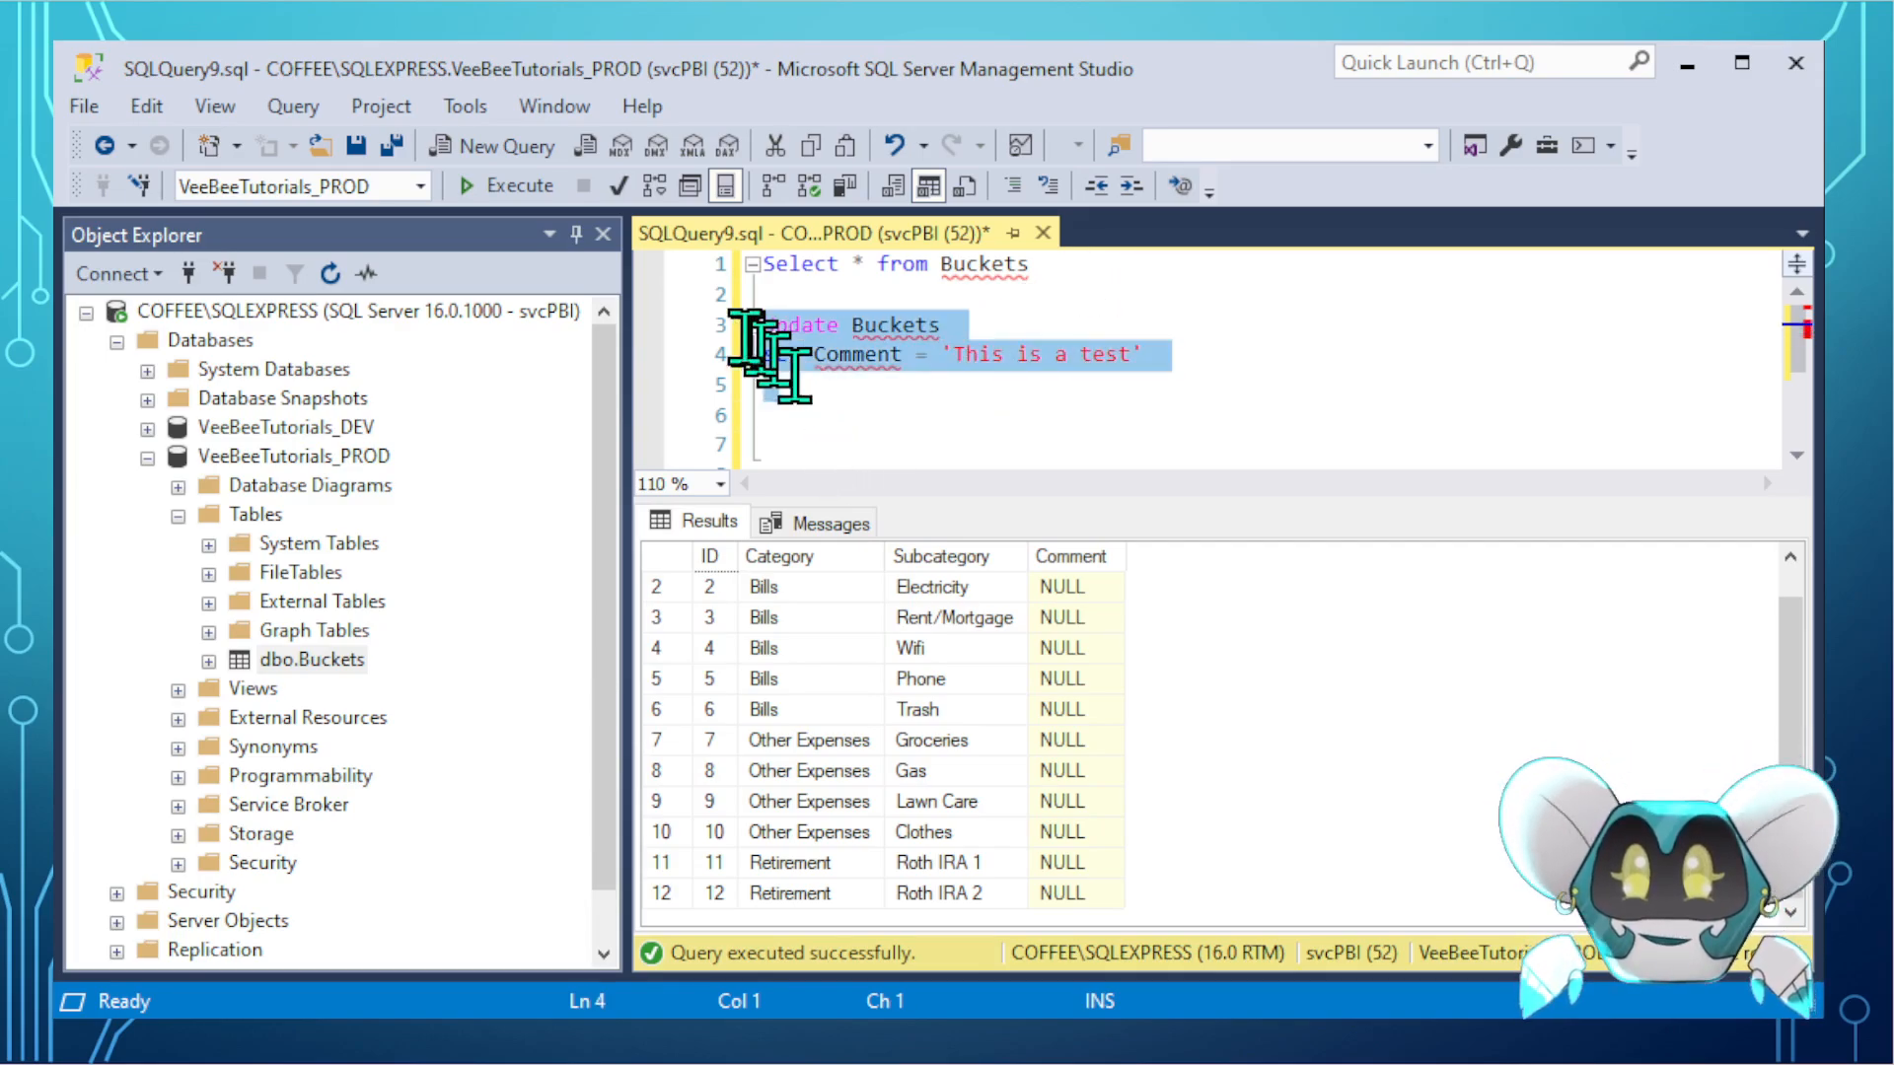
pyautogui.click(513, 185)
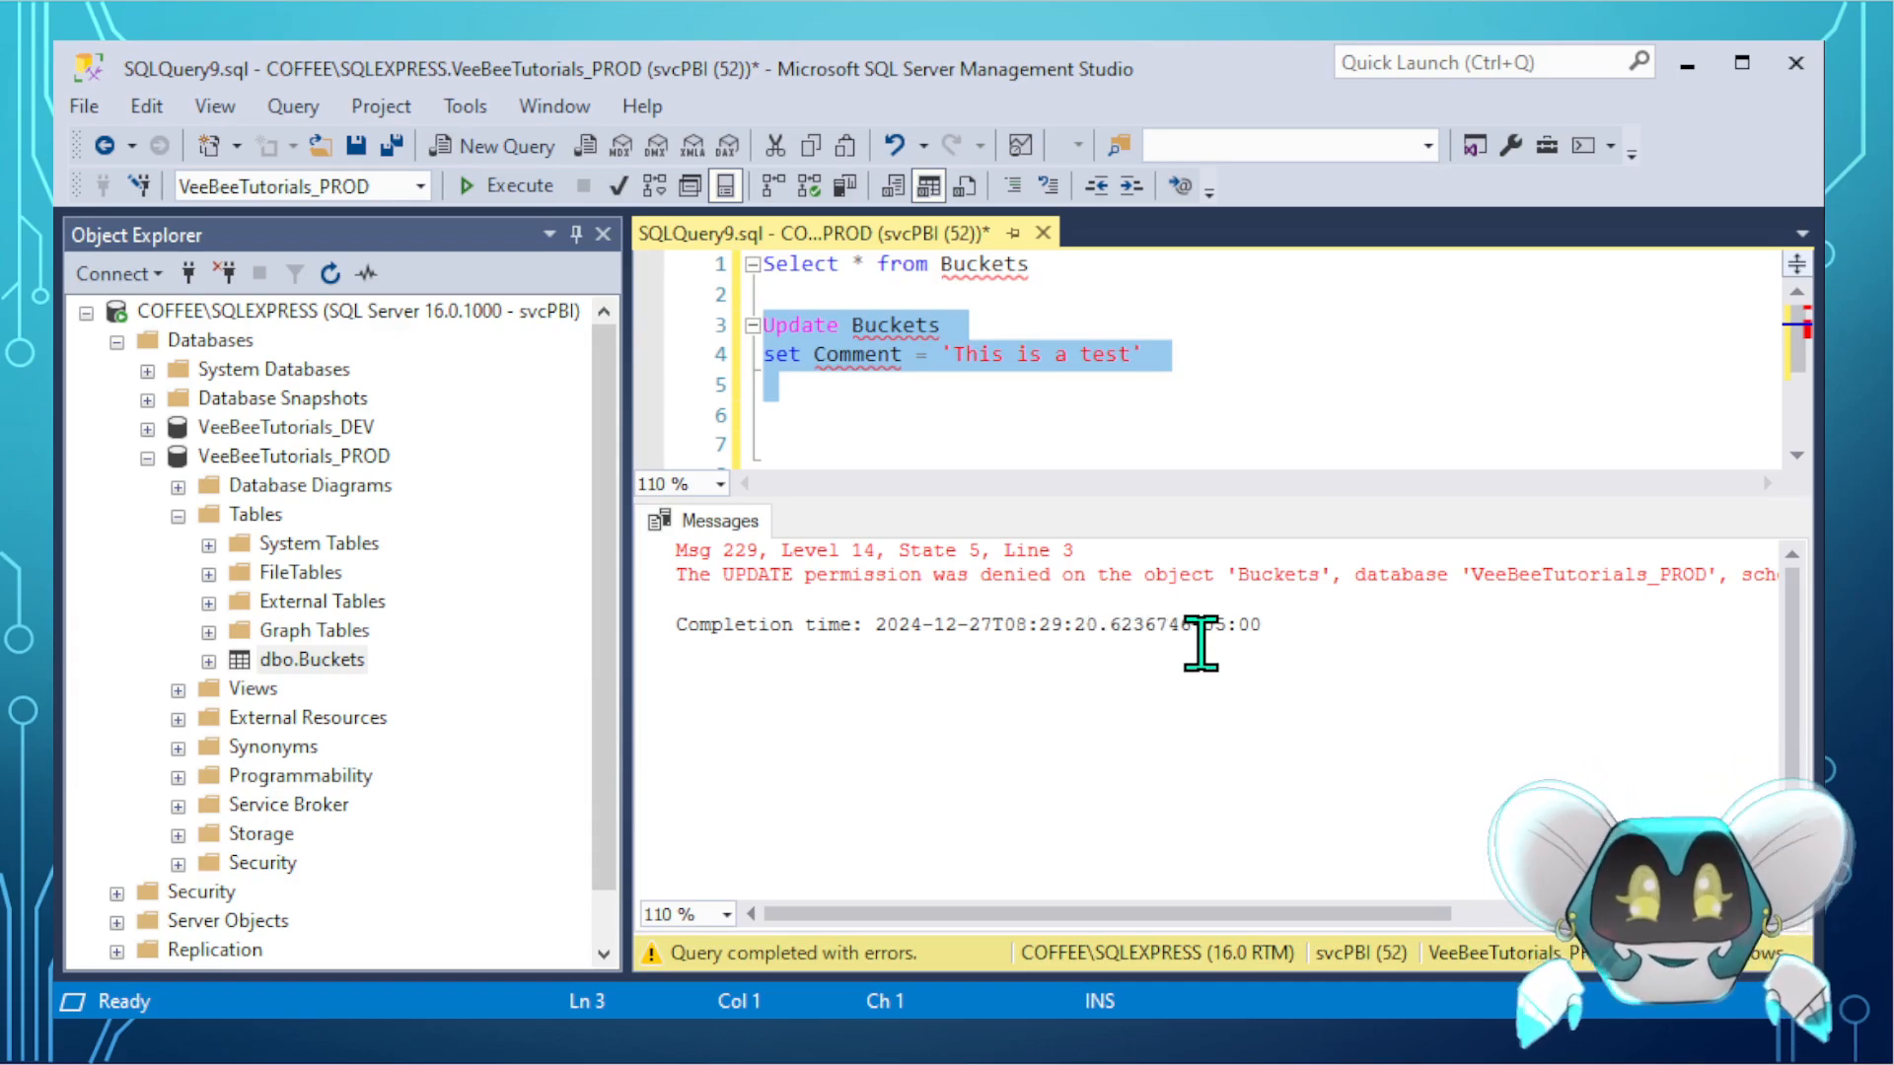
# - Replace the UPDATE statement with 'Delete from Buckets'
pyautogui.click(1016, 421)
pyautogui.moveTo(858, 395); pyautogui.dragTo(692, 304)
pyautogui.moveTo(840, 395); pyautogui.dragTo(692, 325)
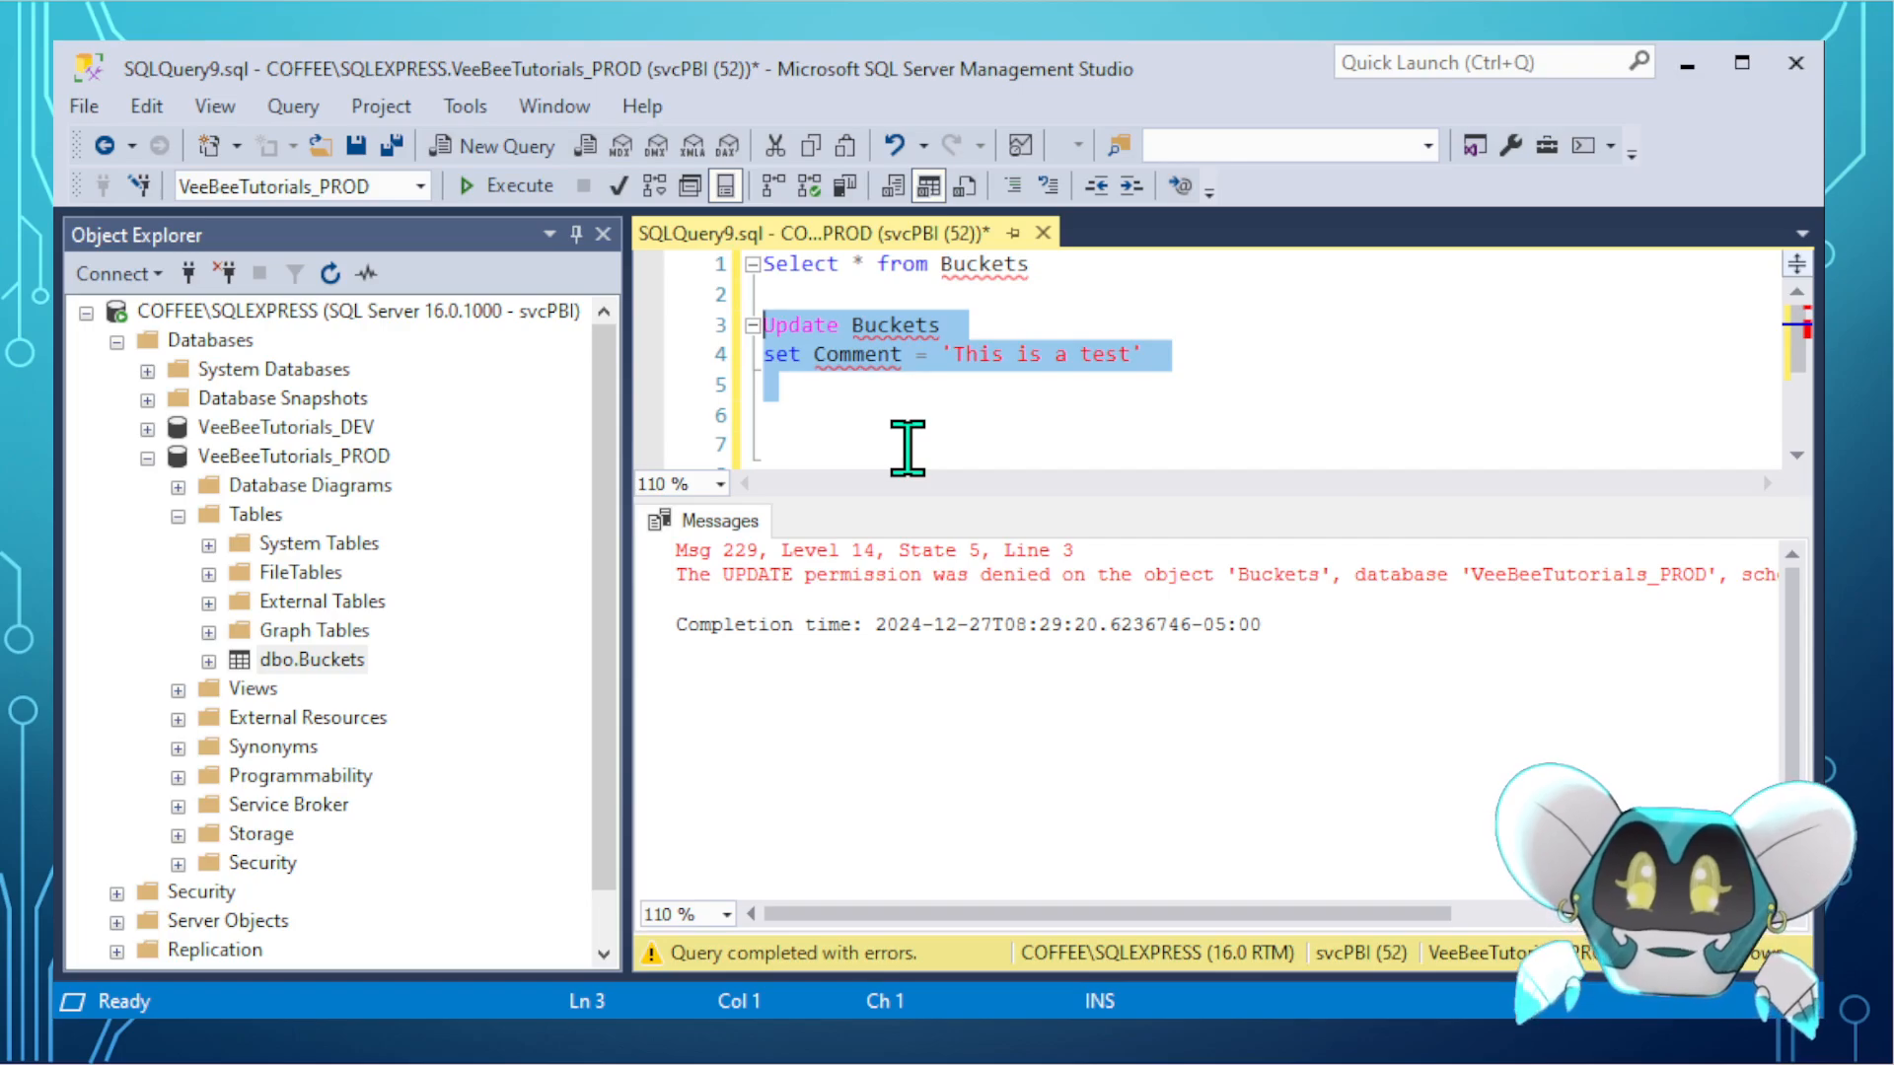
pyautogui.write('Delete from Buckets')
# - Run Delete from Buckets where Category = 'Bills', get DELETE permission denied, then close the query tab
pyautogui.press('Return')
pyautogui.write('wher')
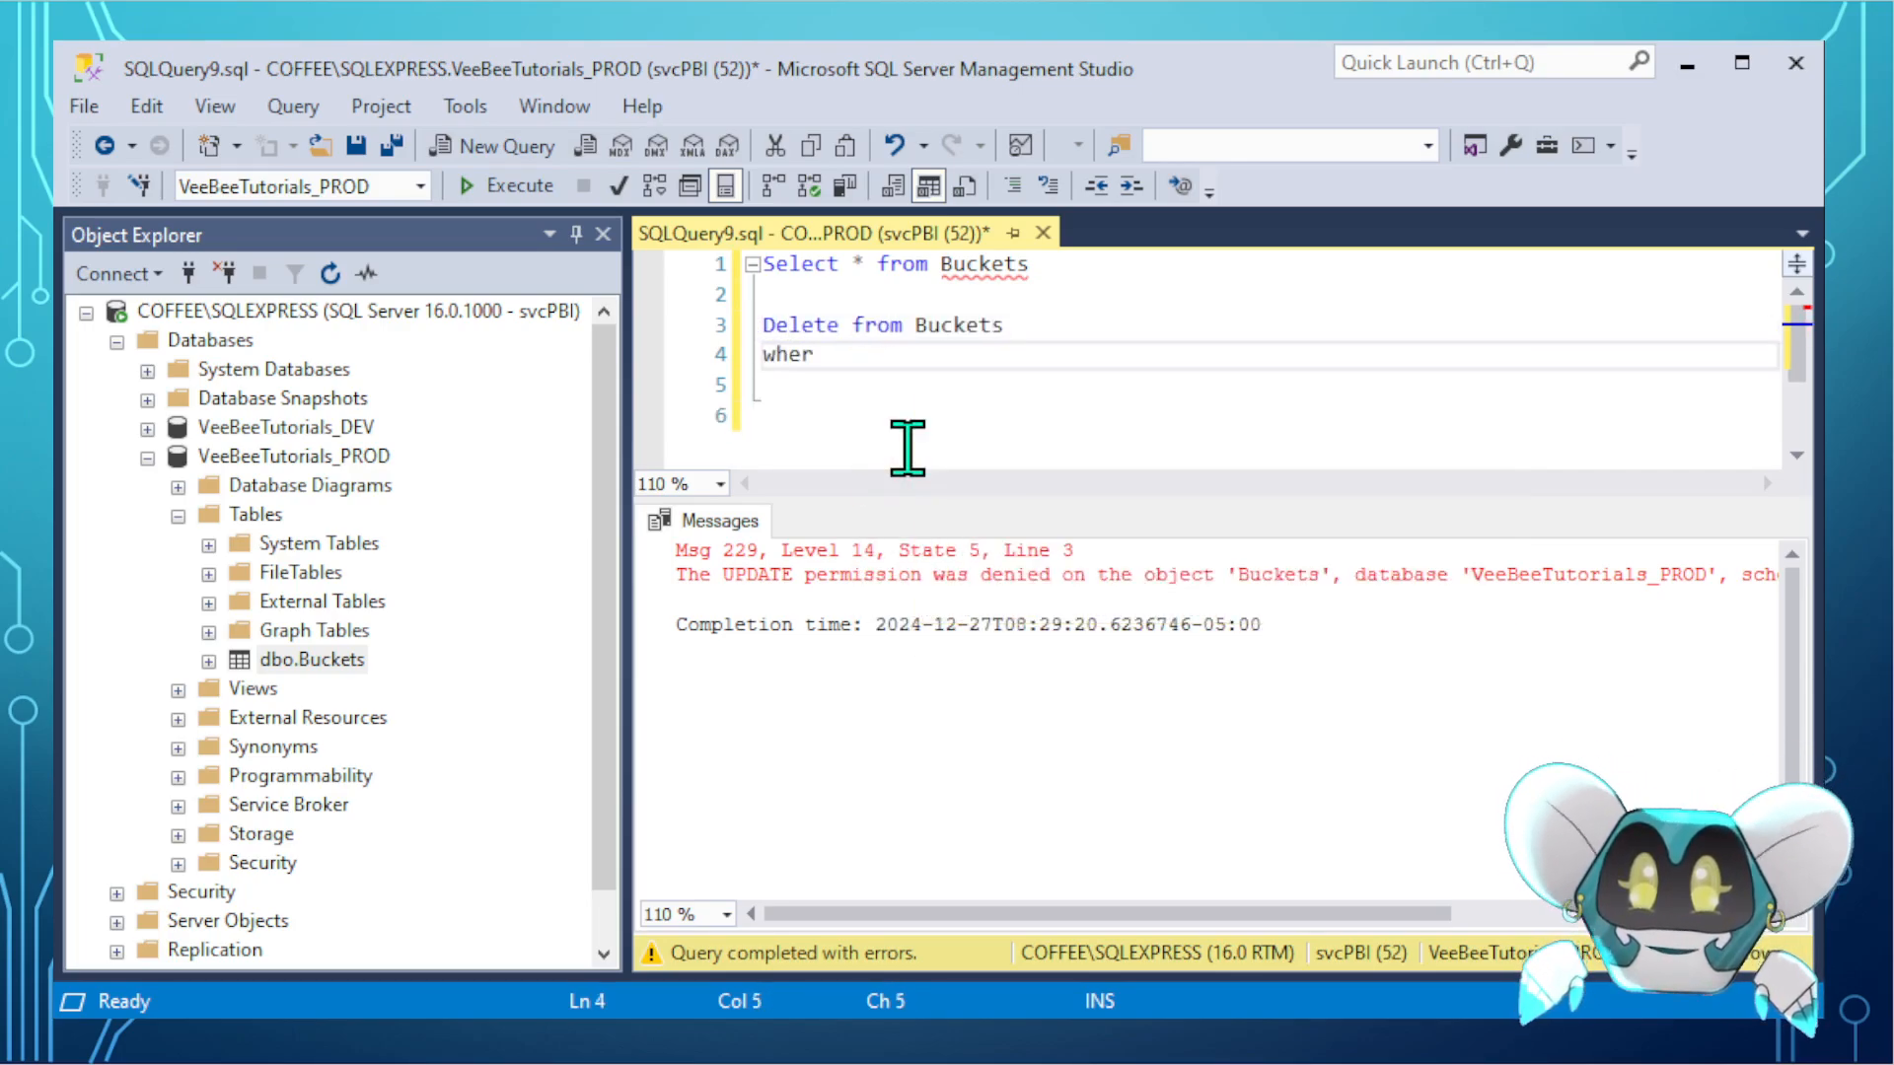
pyautogui.write('e Categ')
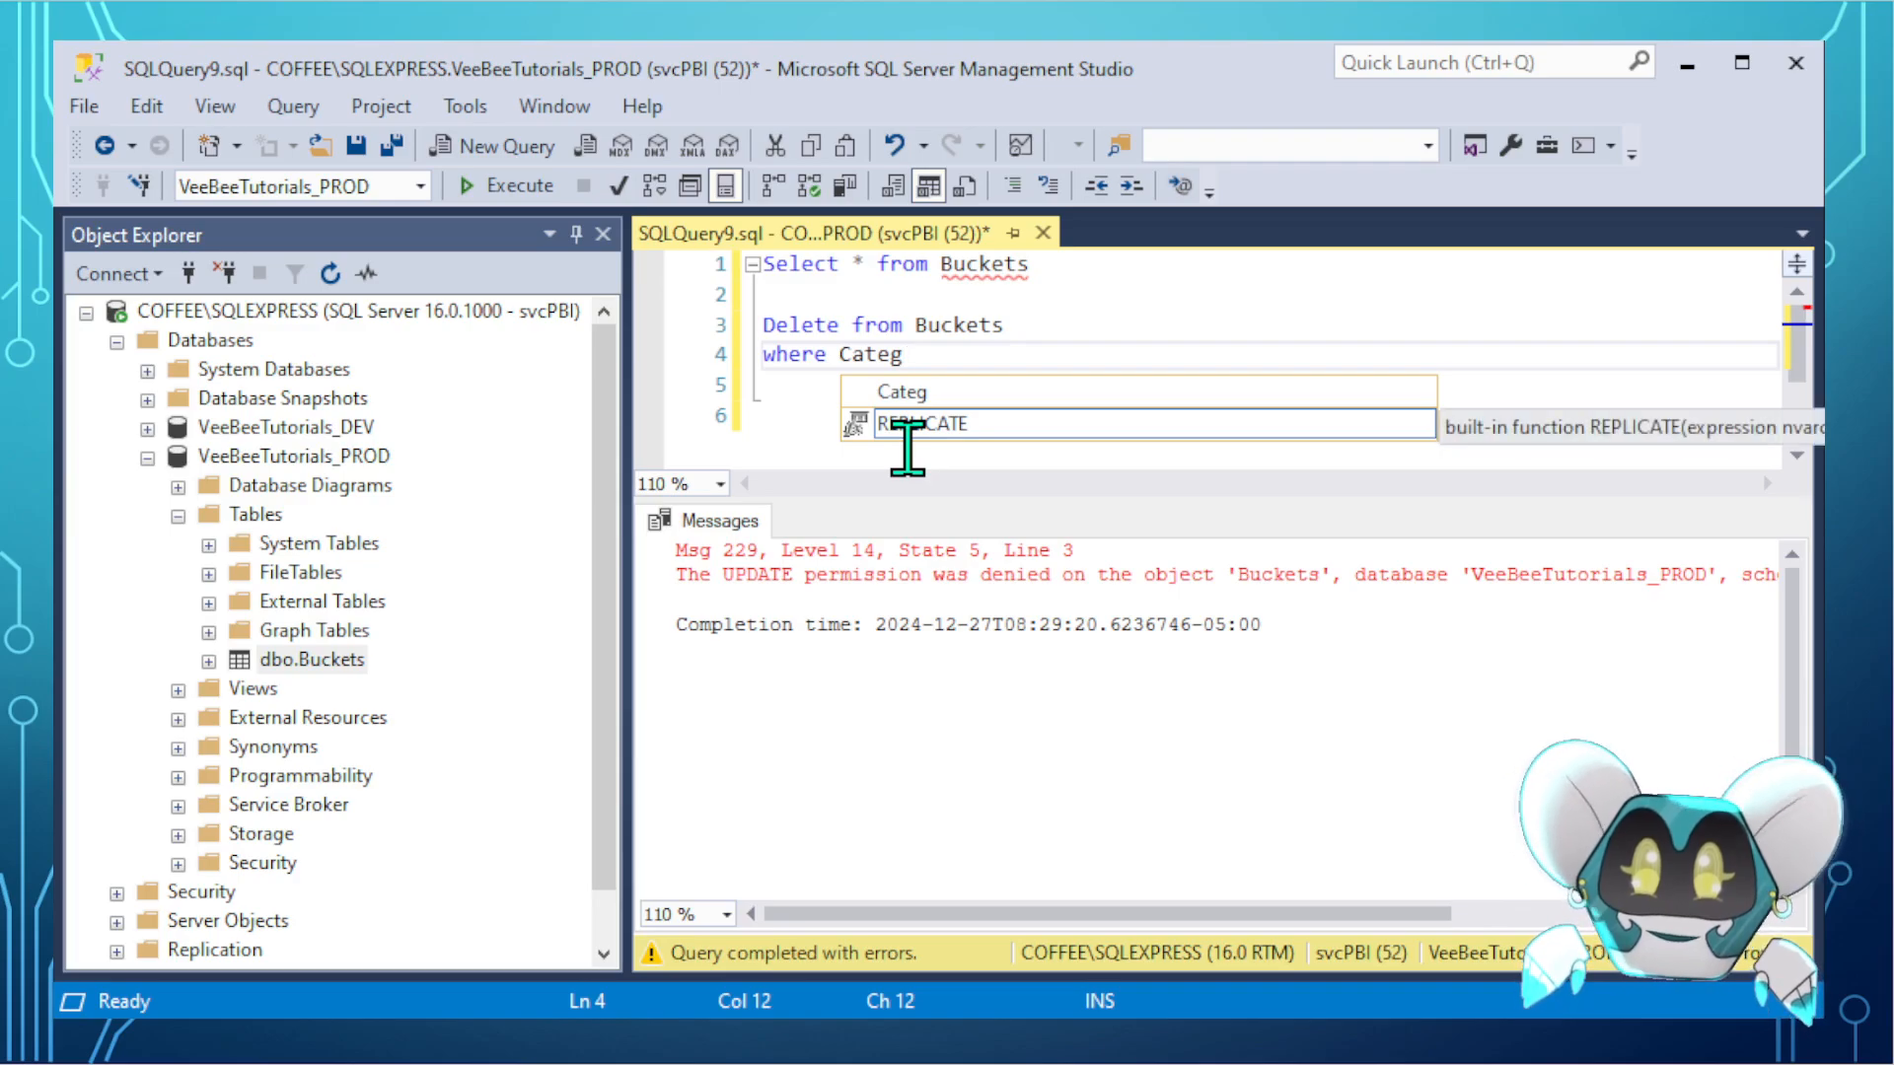
pyautogui.write("ory = 'B")
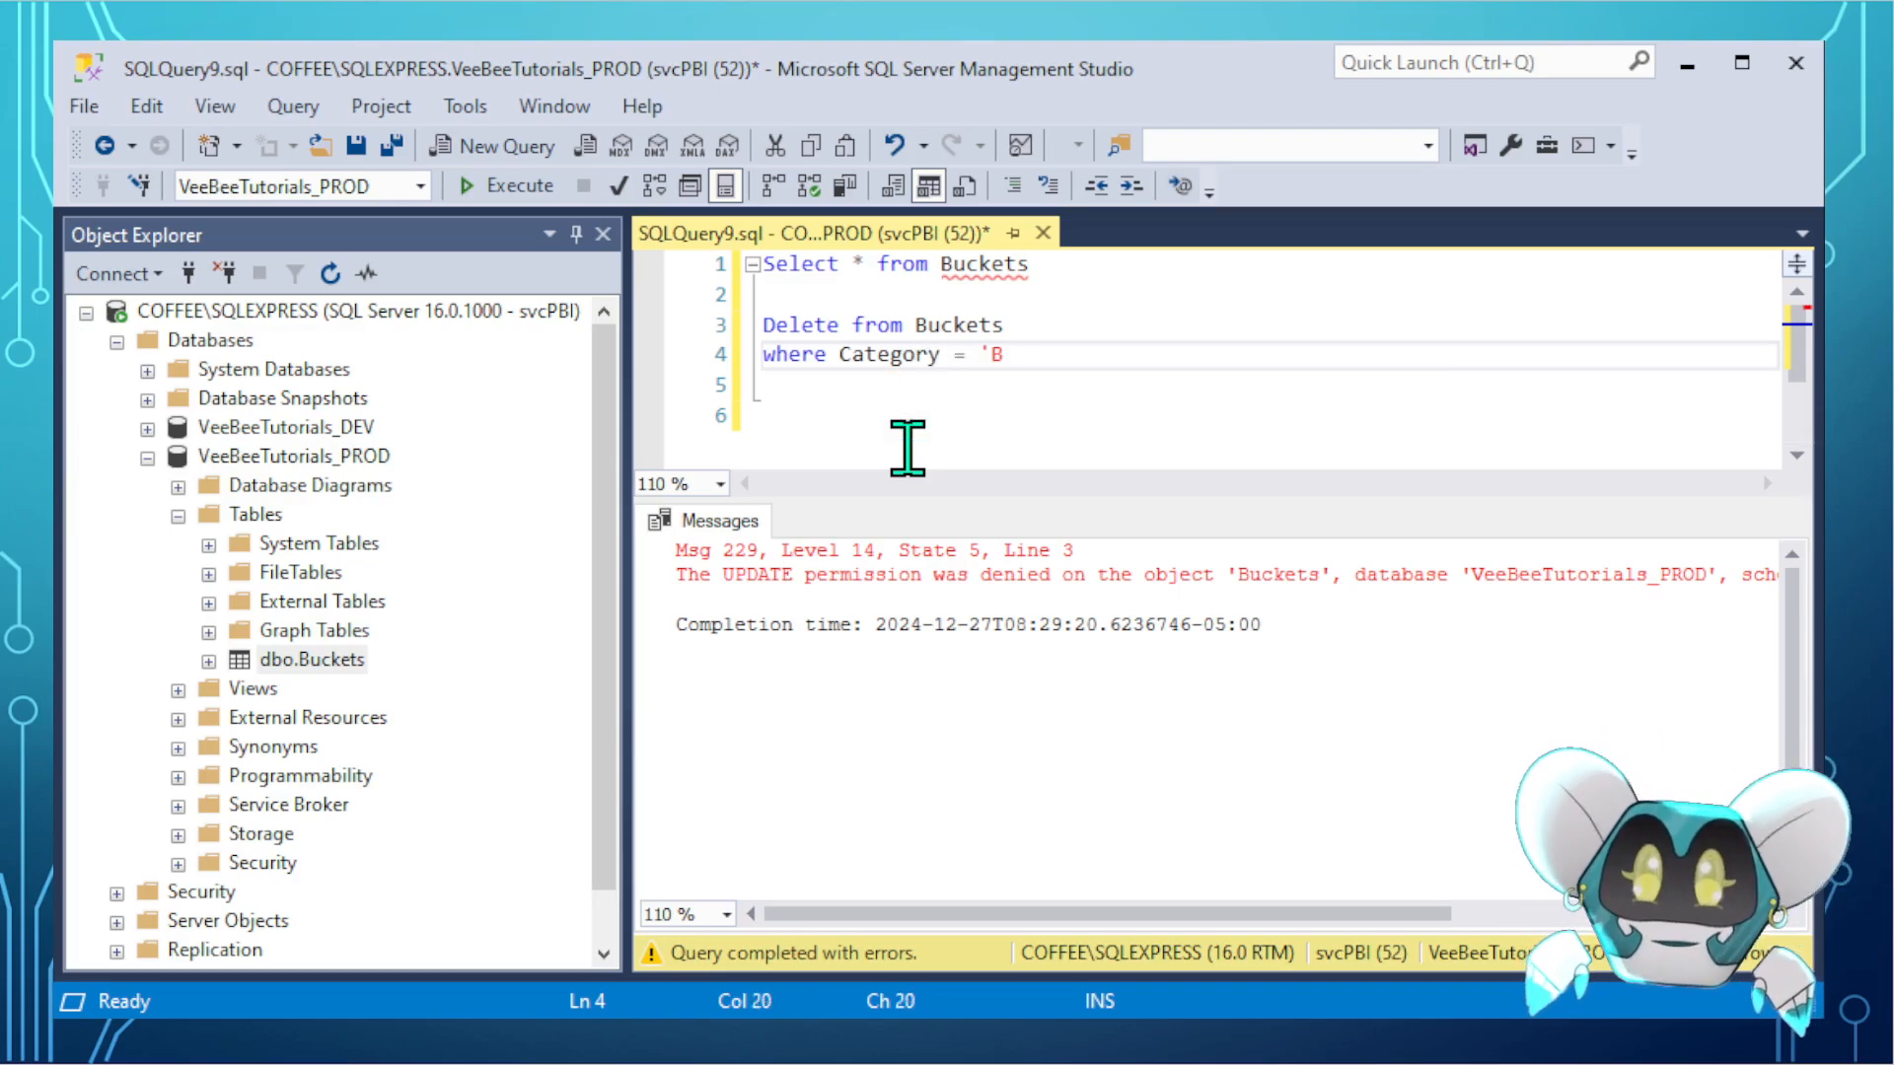
pyautogui.write("ills'")
pyautogui.press('Return')
pyautogui.press('Return')
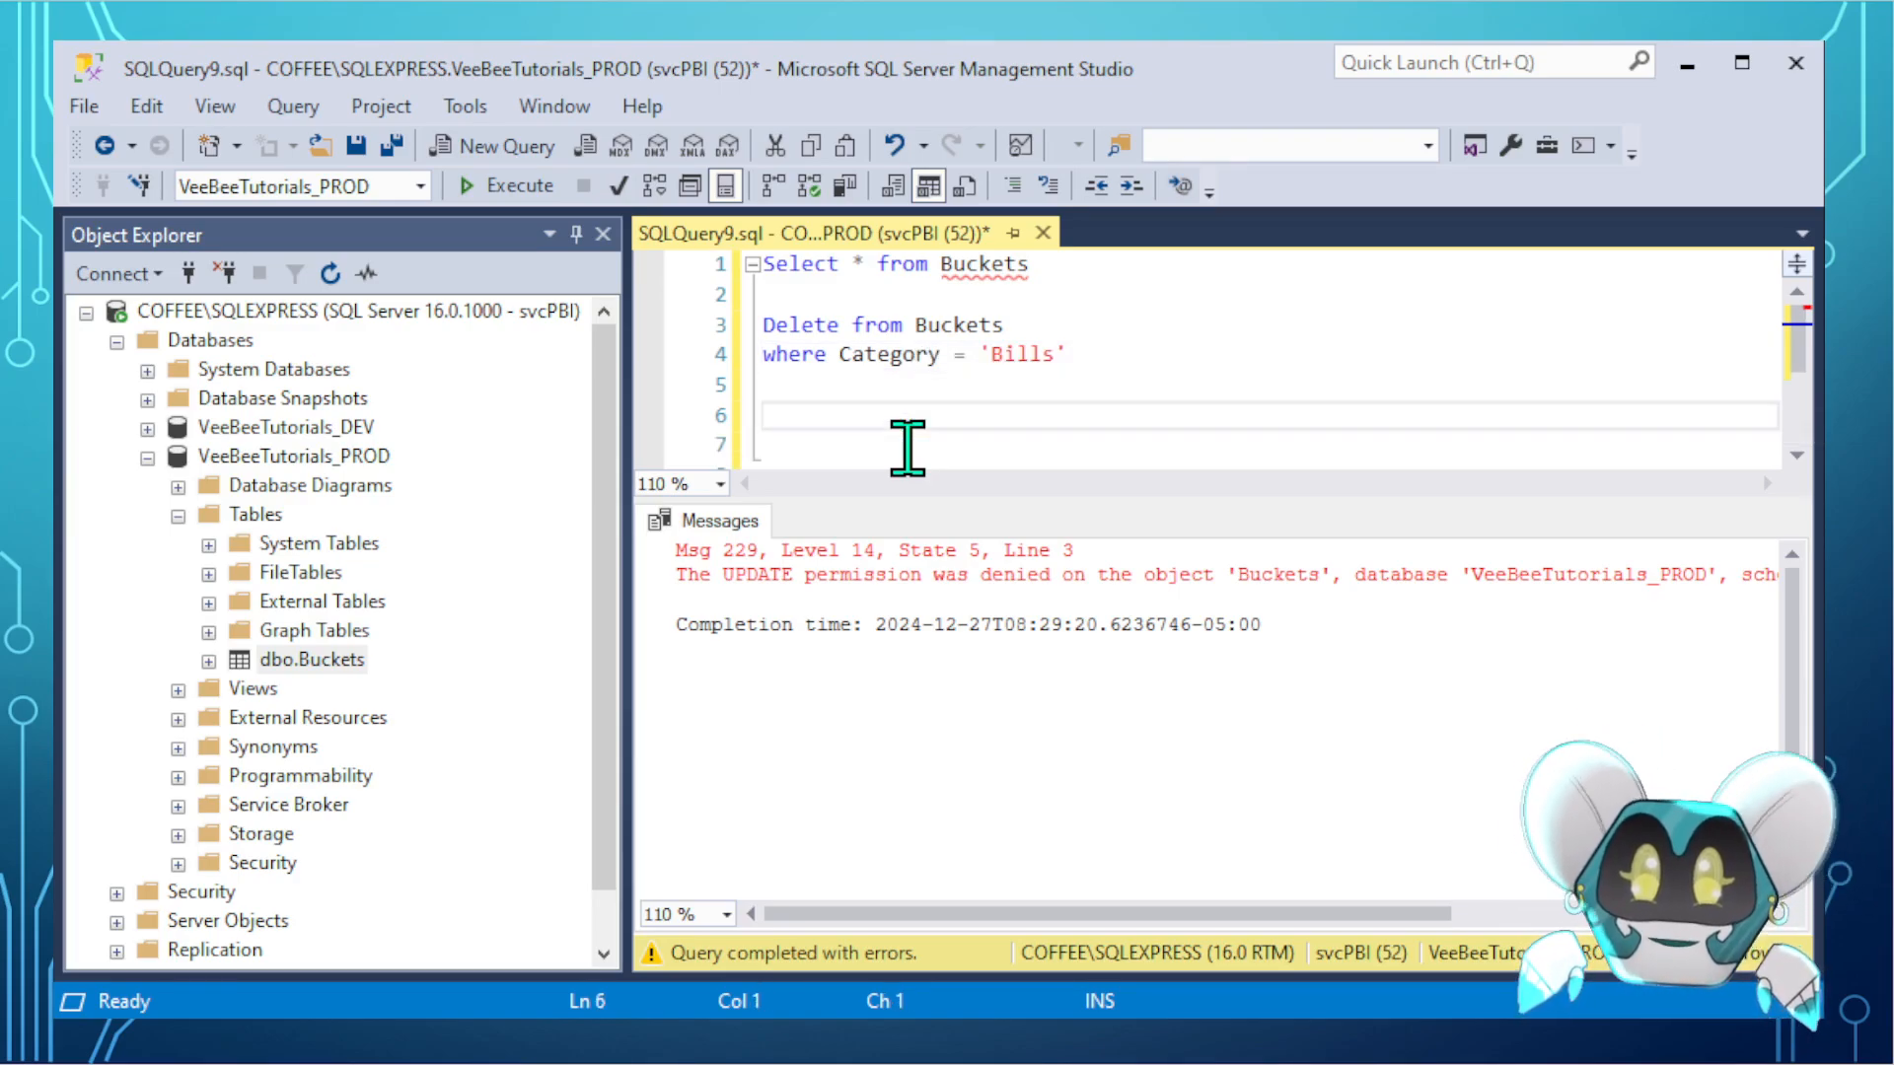
pyautogui.moveTo(725, 357); pyautogui.dragTo(720, 331)
pyautogui.click(532, 188)
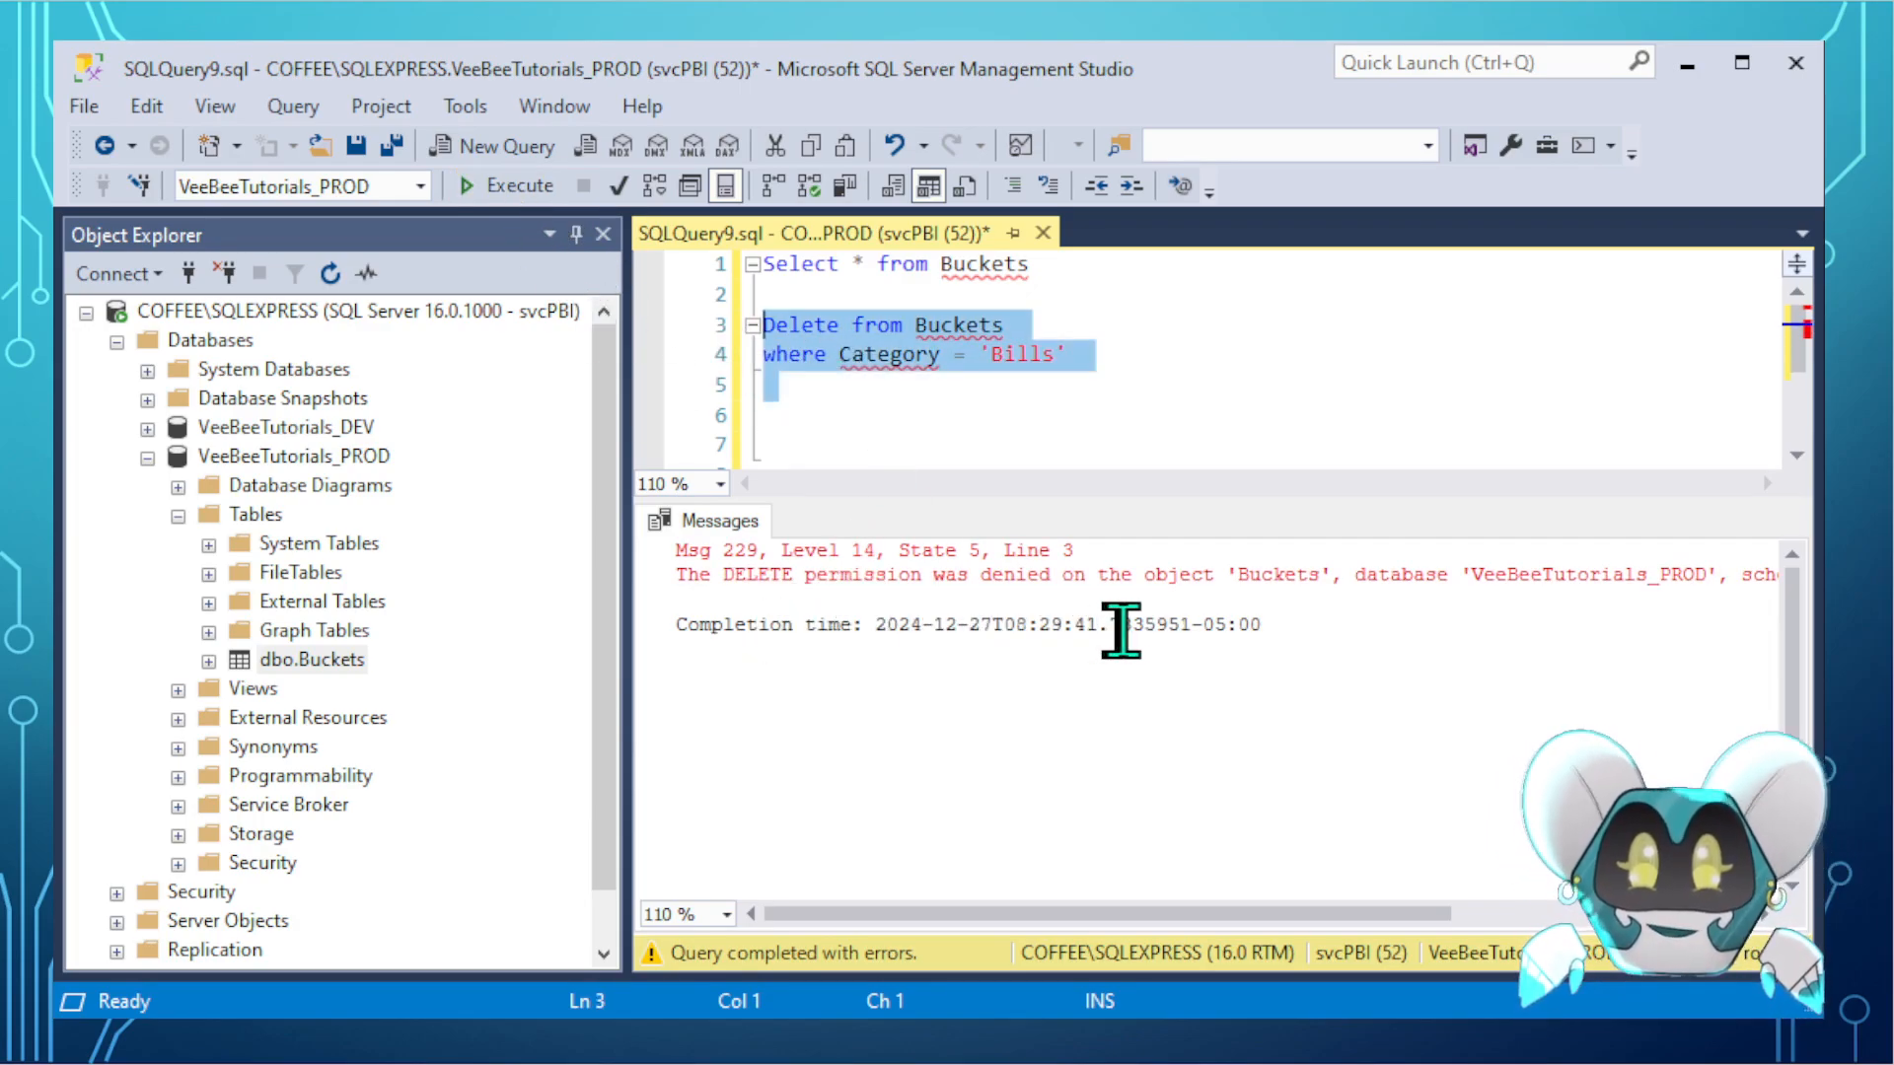
pyautogui.click(873, 415)
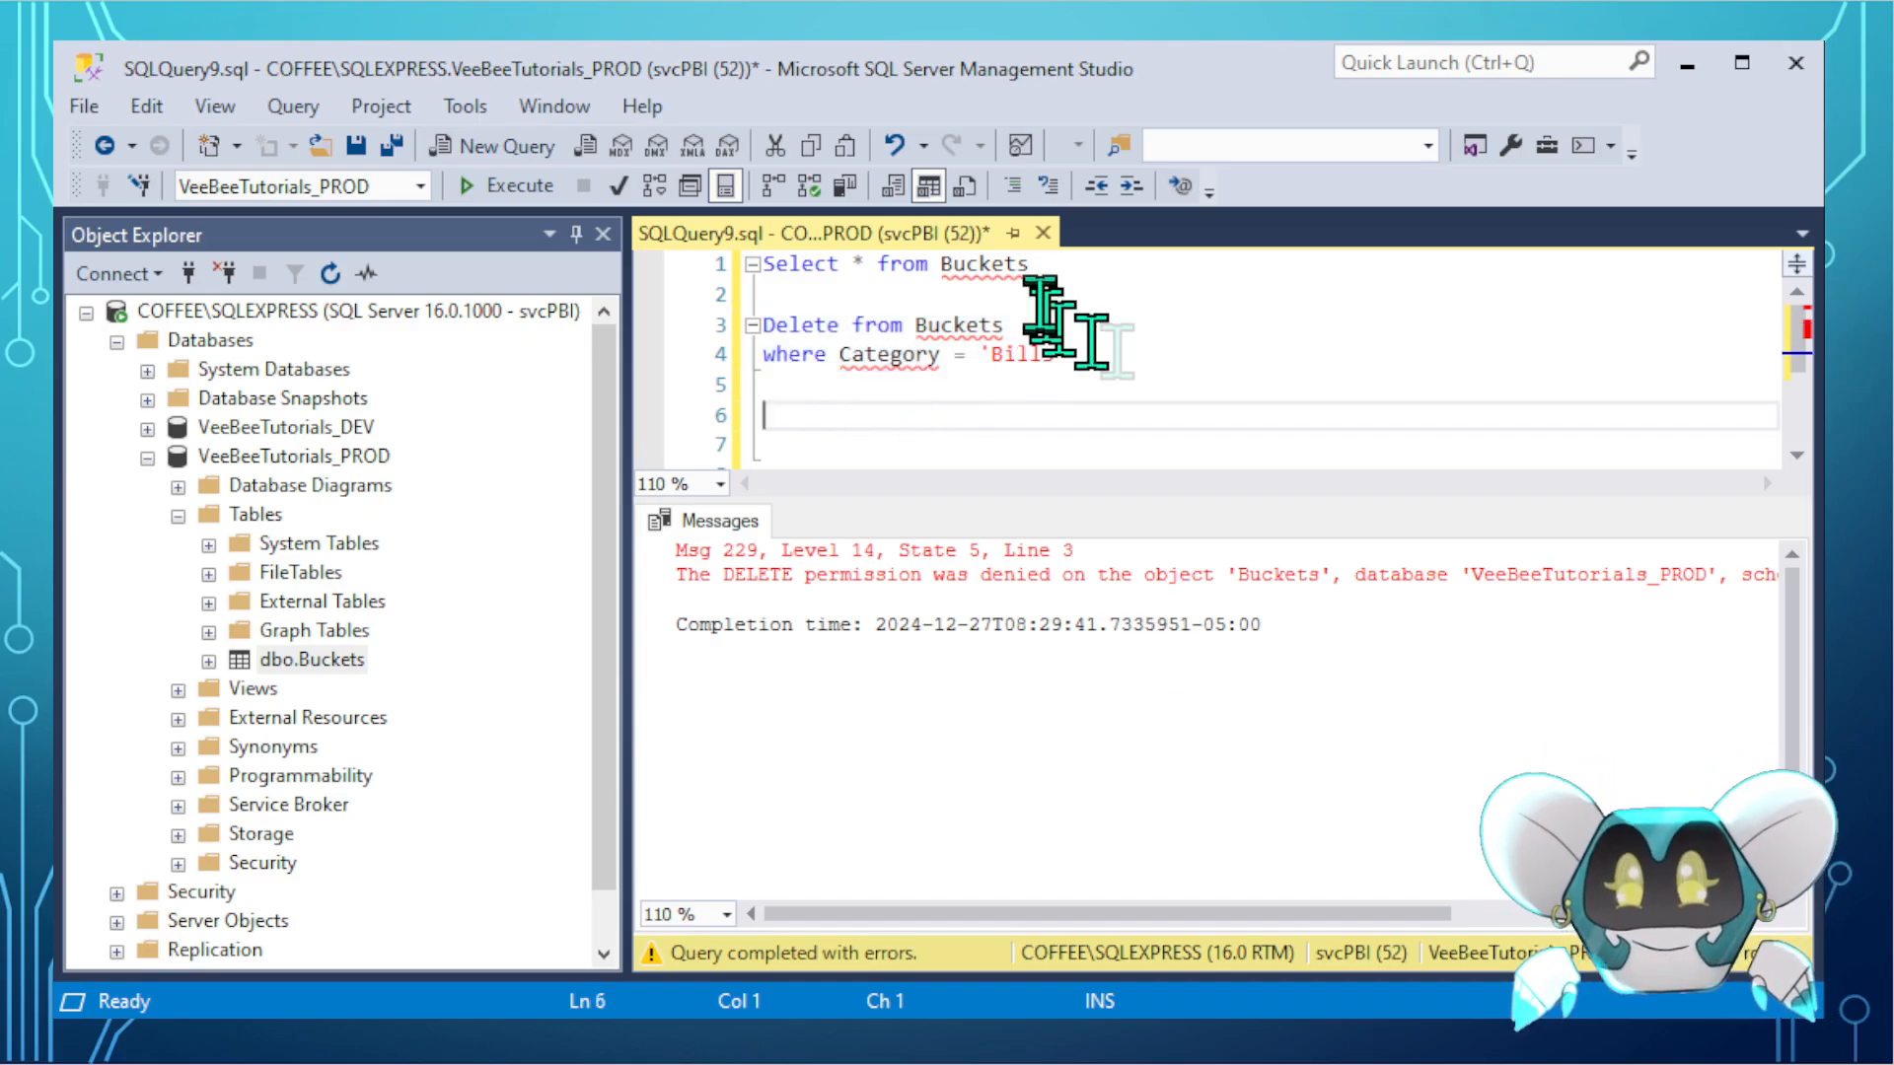
pyautogui.click(1042, 233)
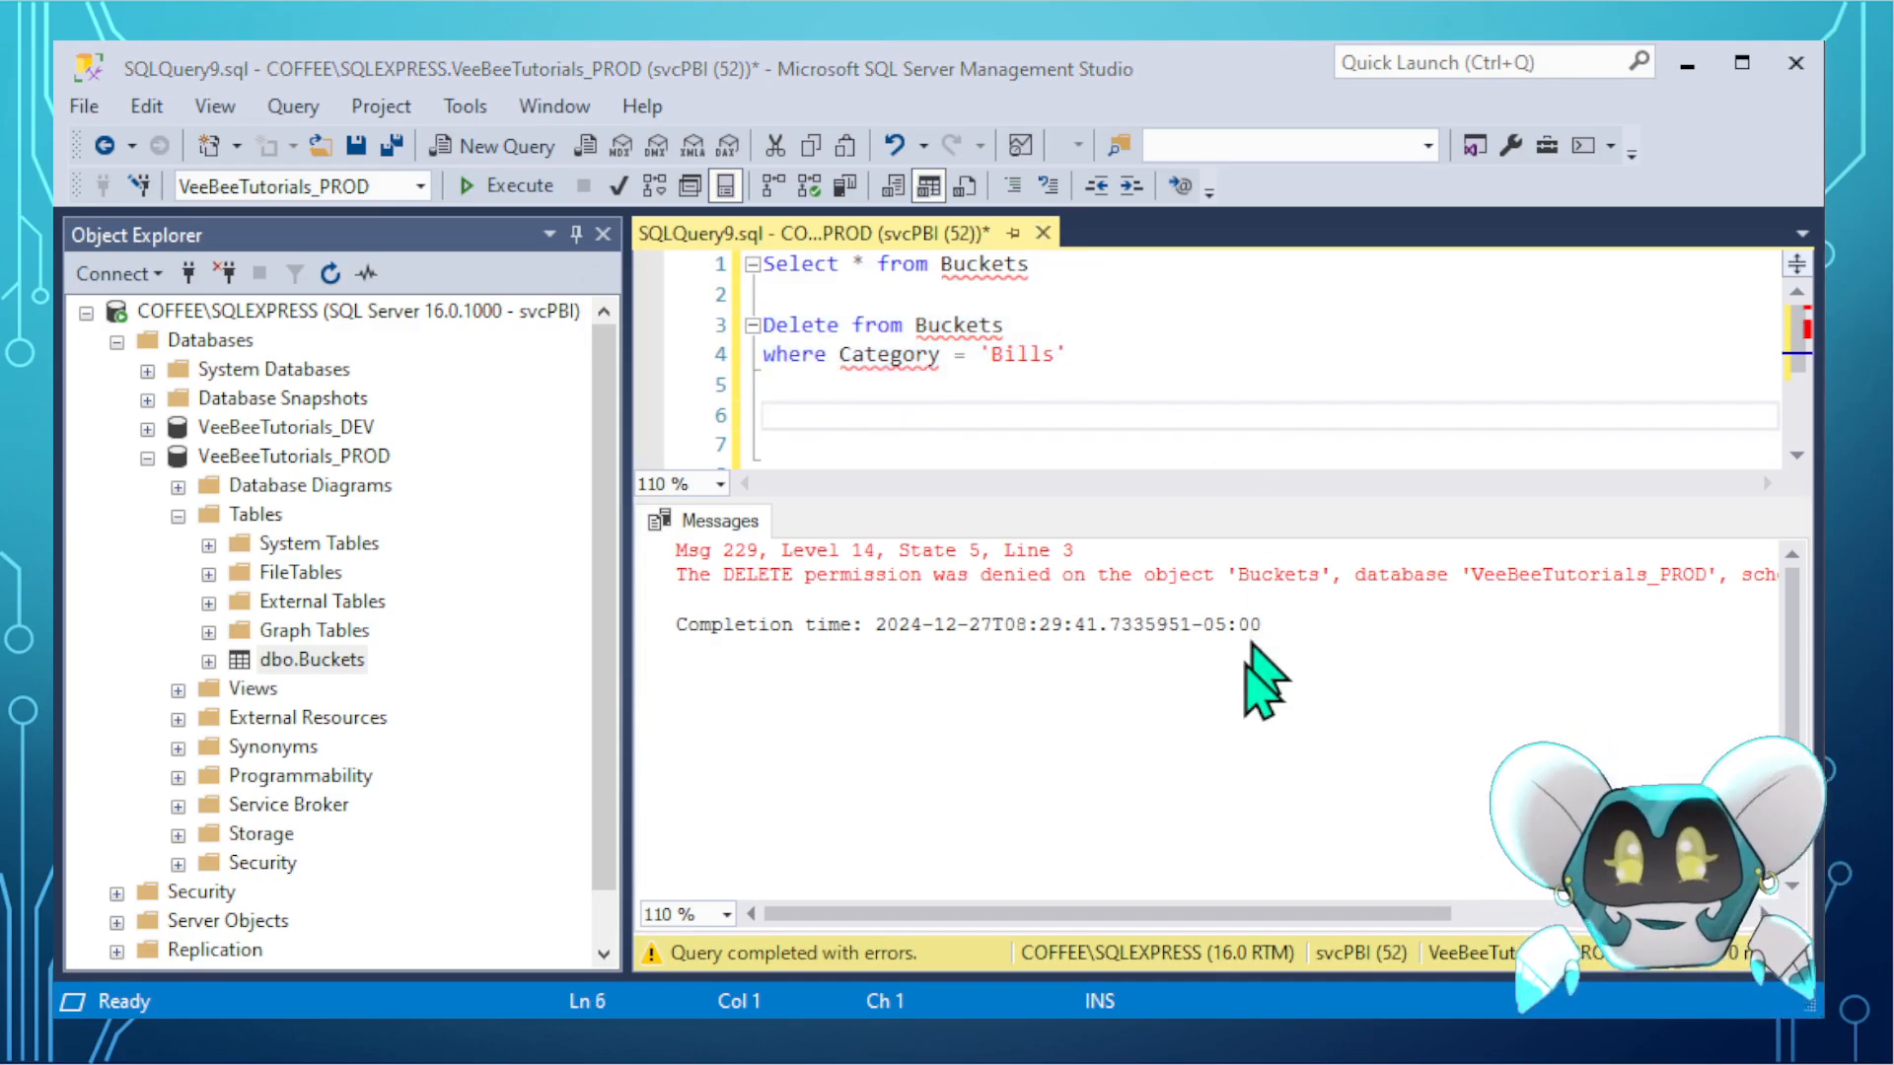
# - Discard the failed query without saving and disconnect from the server
pyautogui.click(1070, 751)
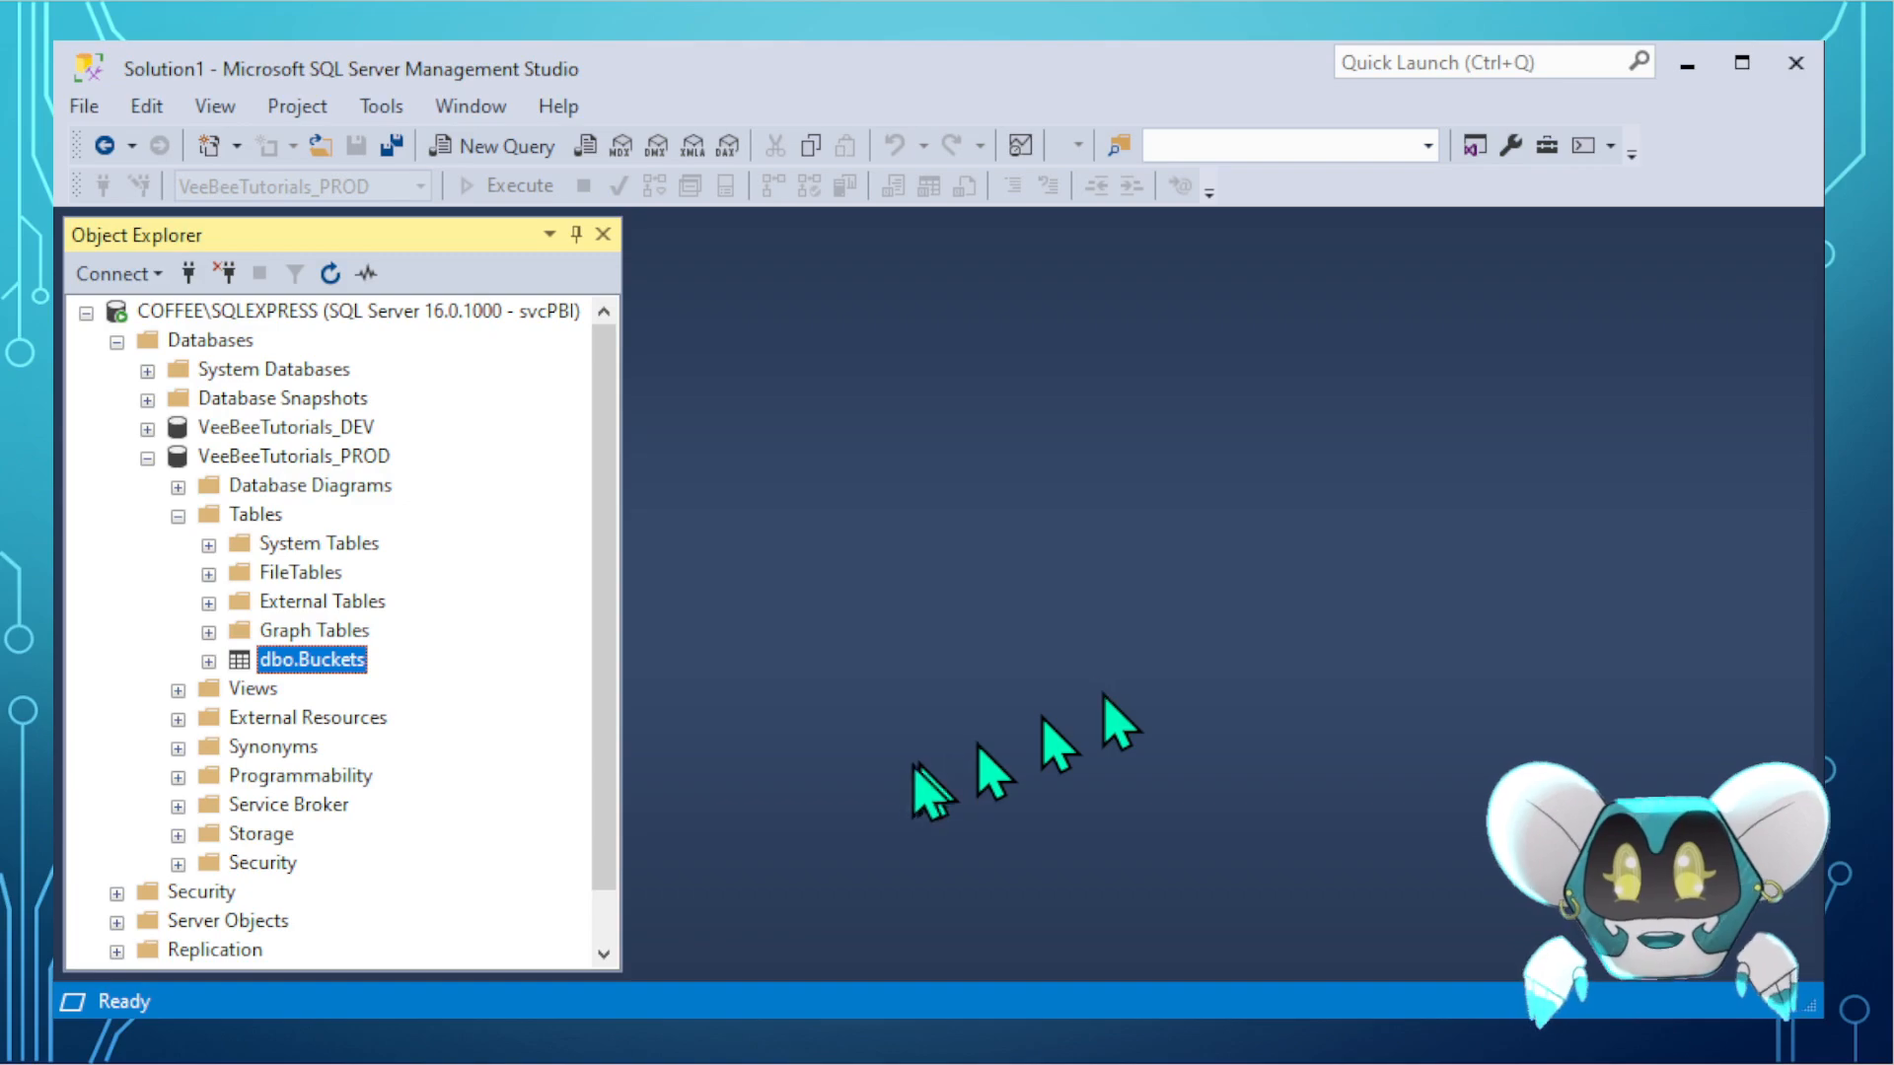
pyautogui.moveTo(613, 612); pyautogui.dragTo(625, 565)
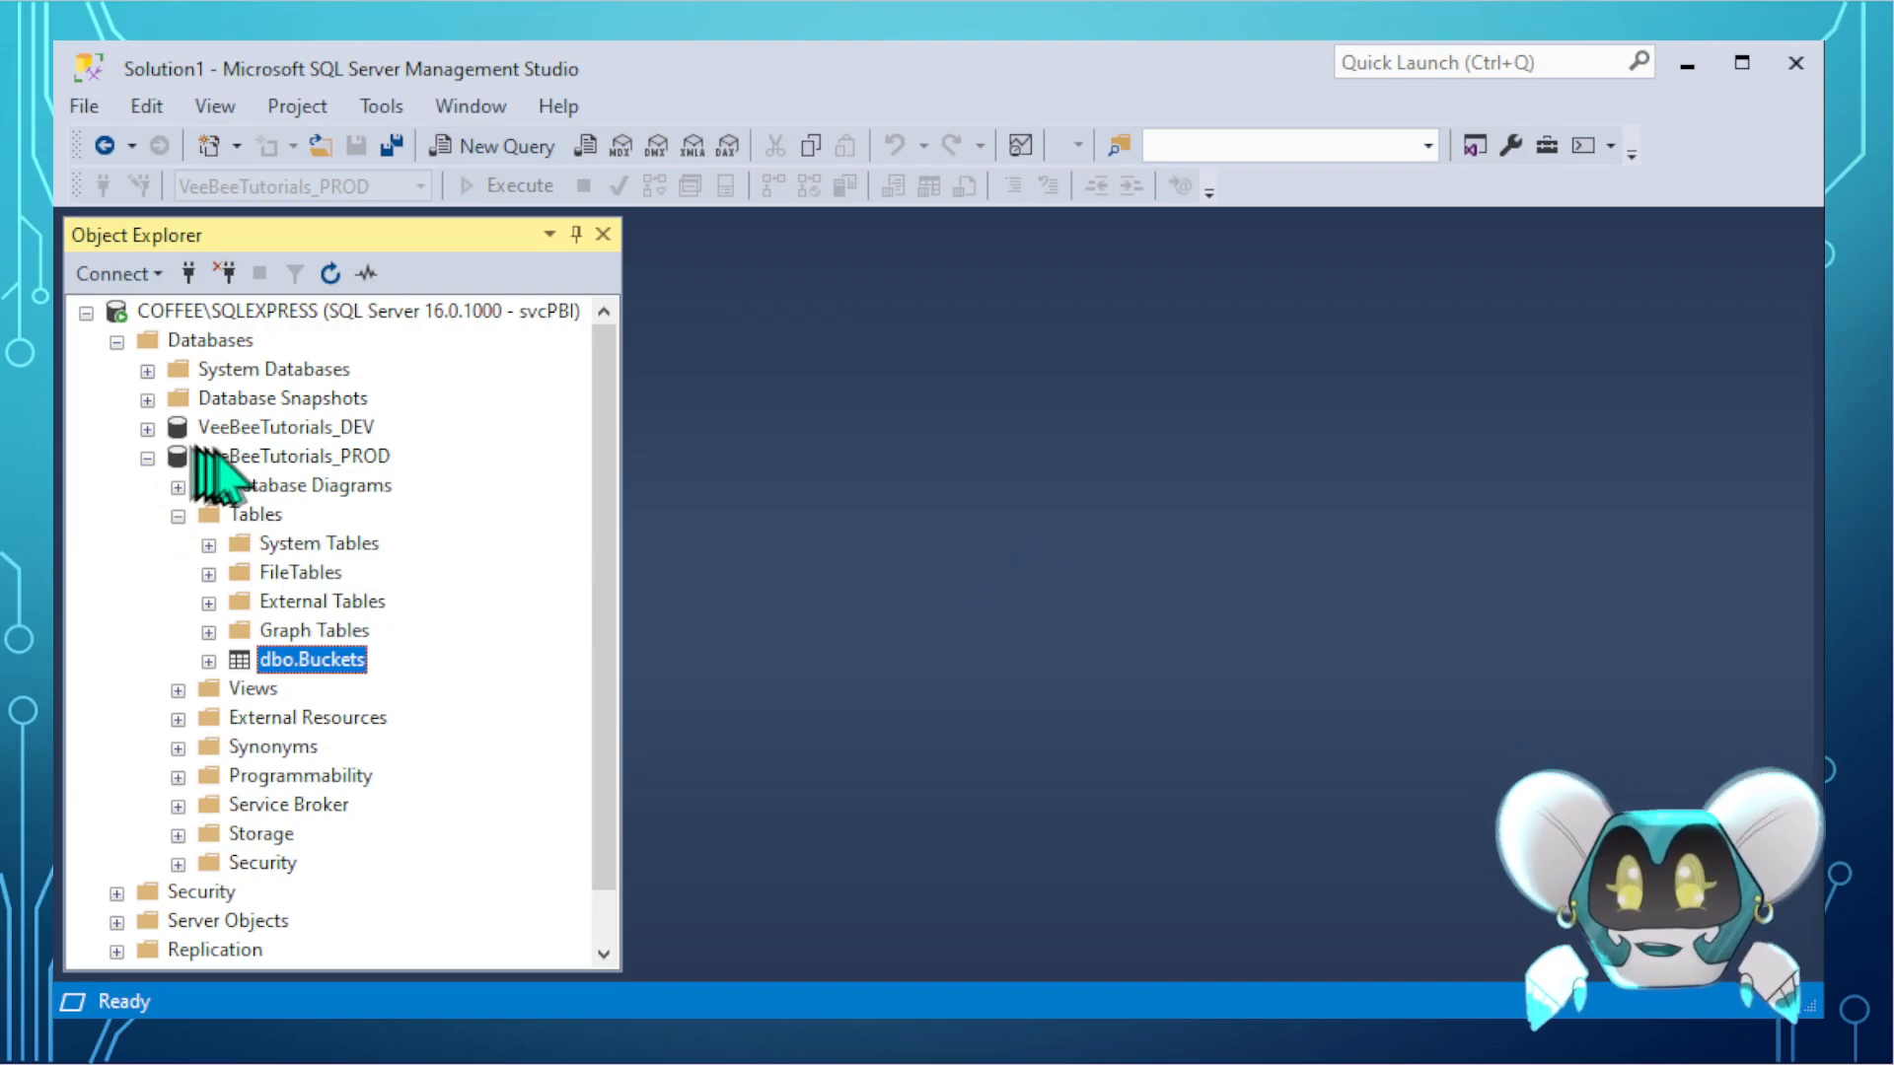
pyautogui.click(296, 310)
pyautogui.click(223, 273)
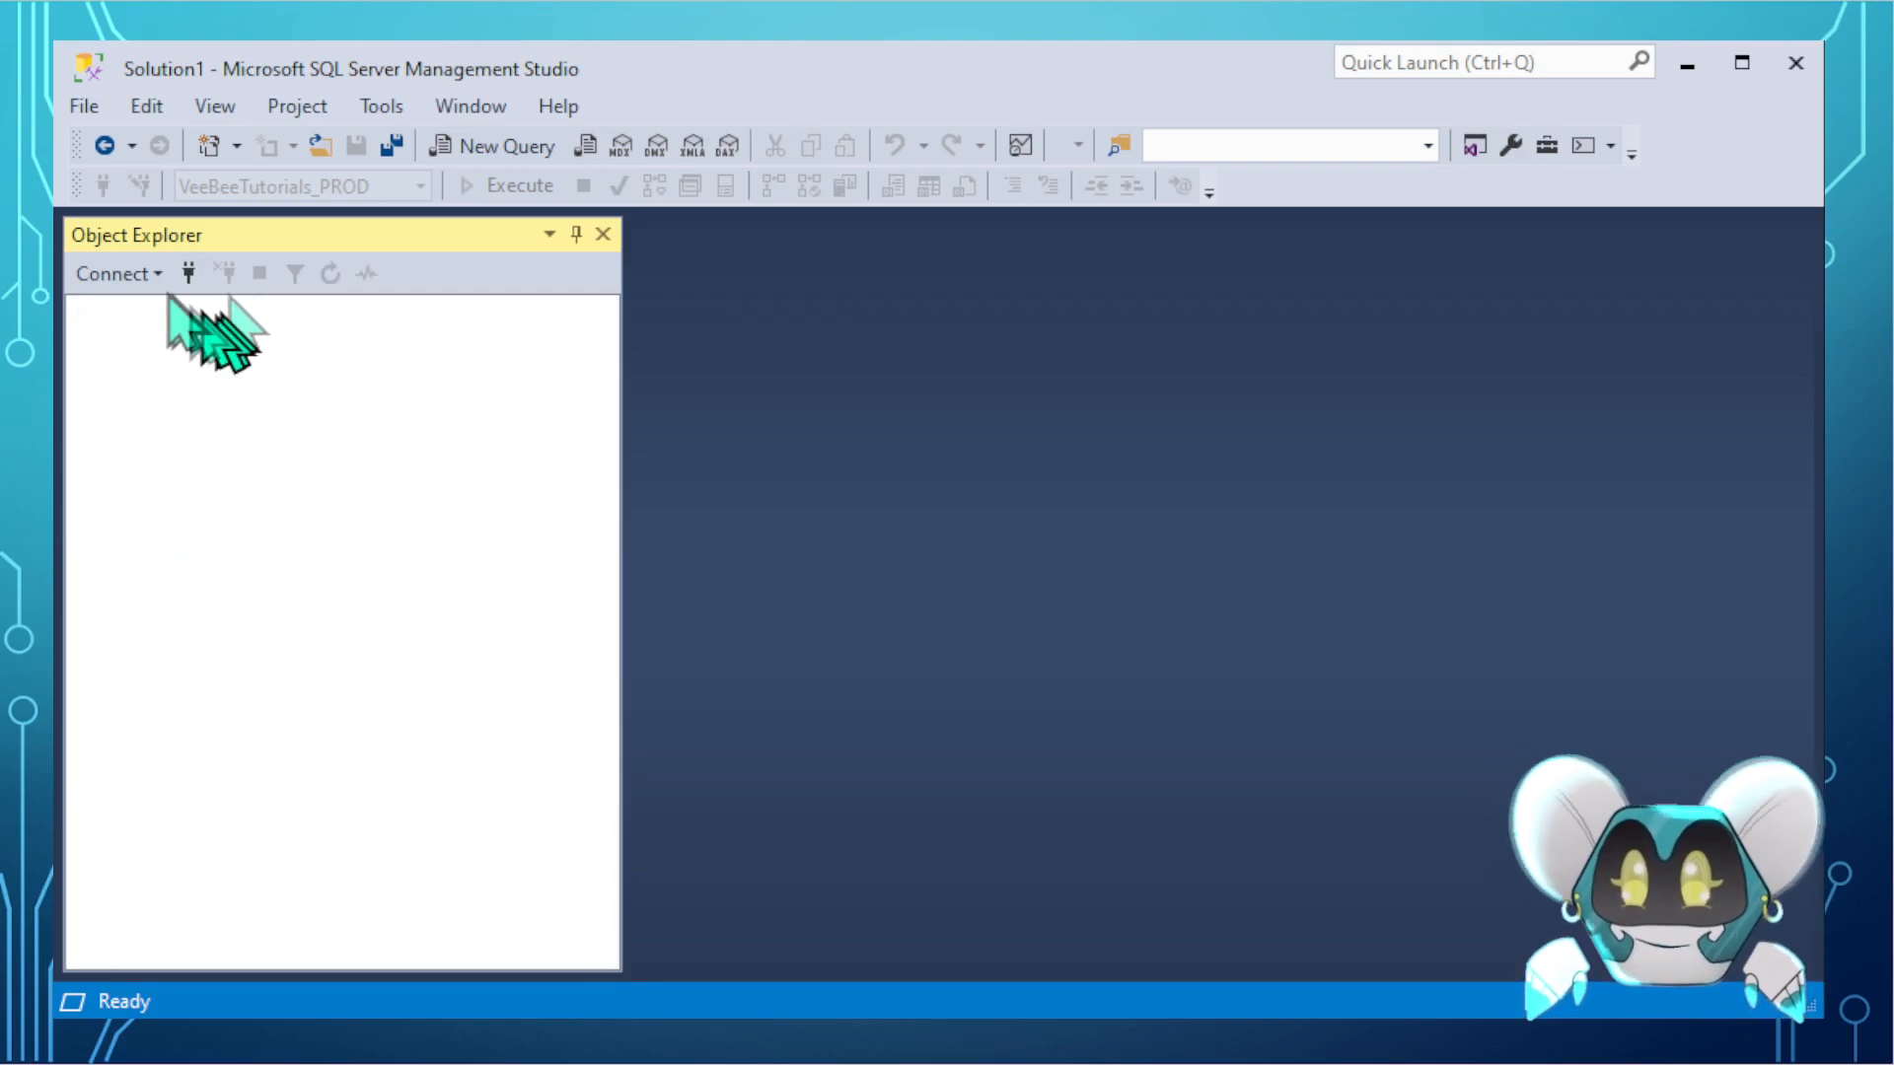
# - Reconnect to COFFEE\SQLEXPRESS with the admin login and open a new query on VeeBeeTutorials_PROD
pyautogui.click(187, 275)
pyautogui.moveTo(938, 499); pyautogui.dragTo(1073, 153)
pyautogui.click(1062, 576)
pyautogui.write('******')
pyautogui.click(928, 908)
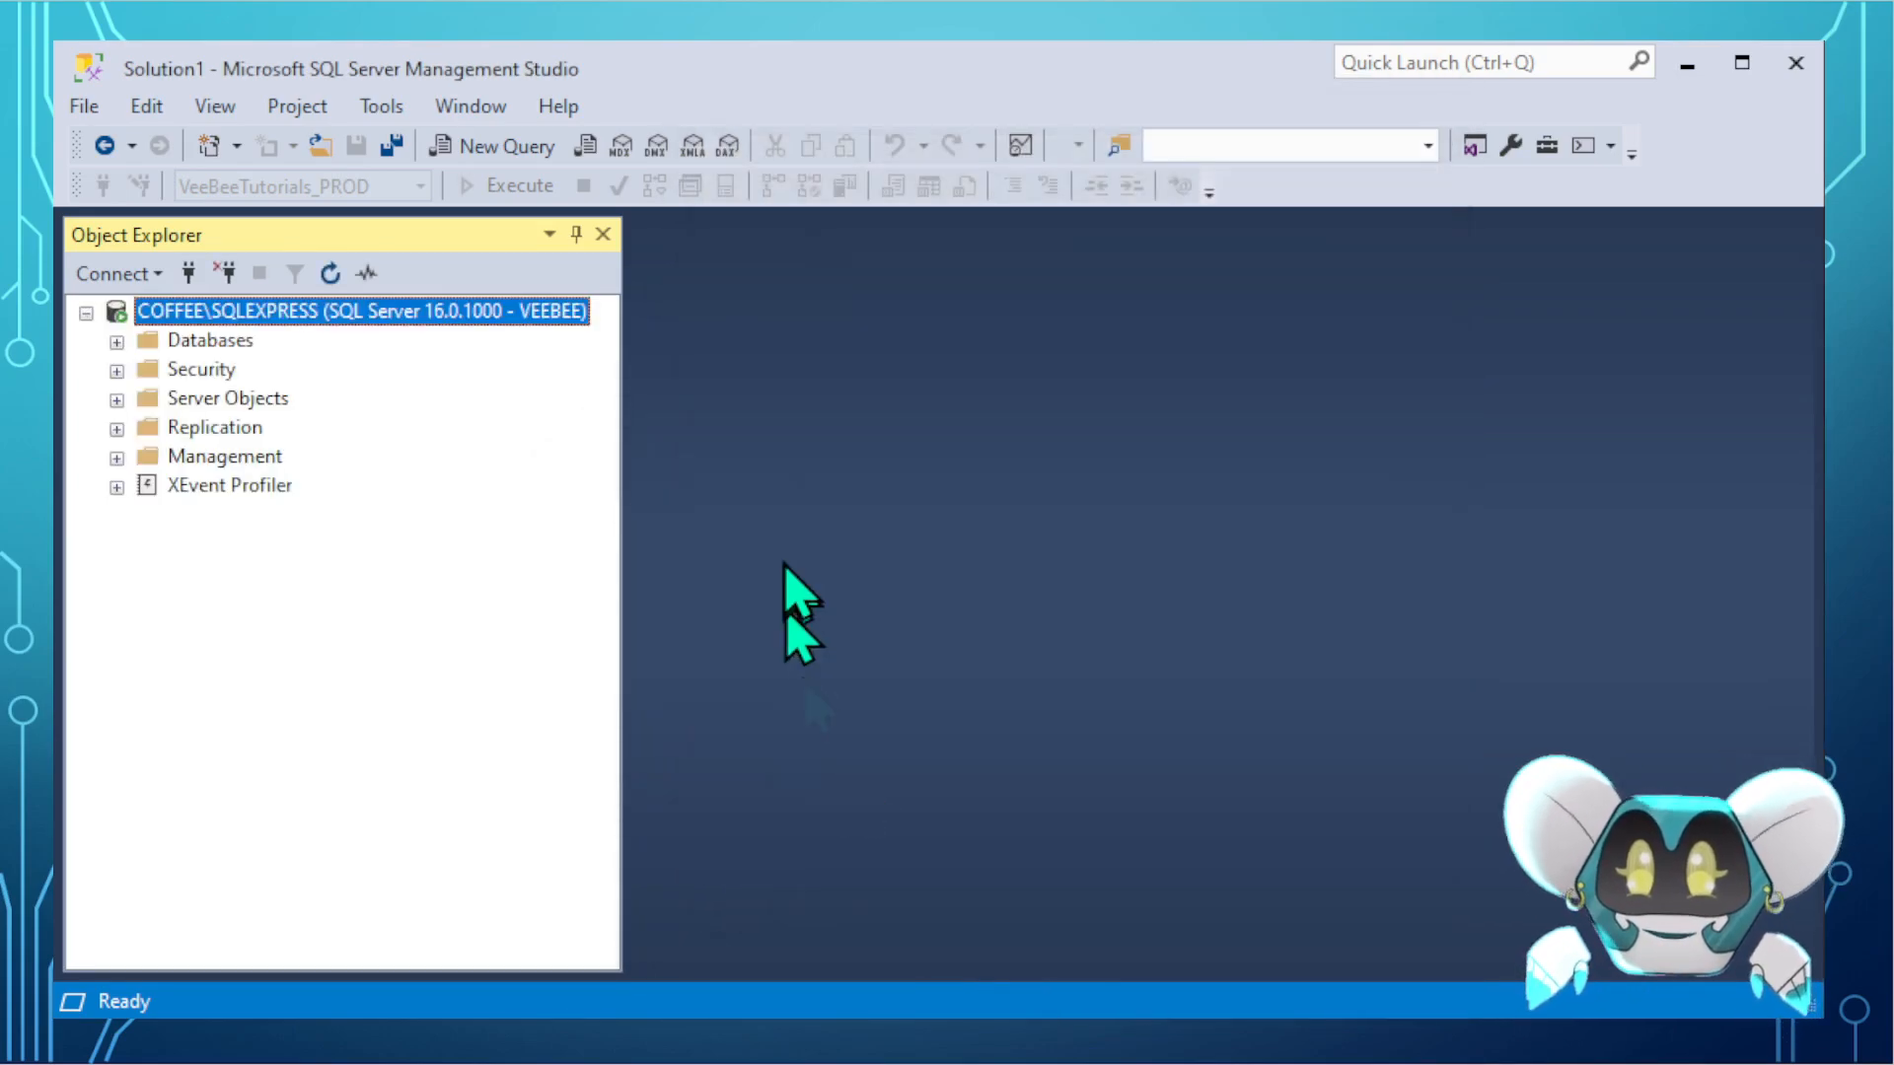
pyautogui.click(117, 341)
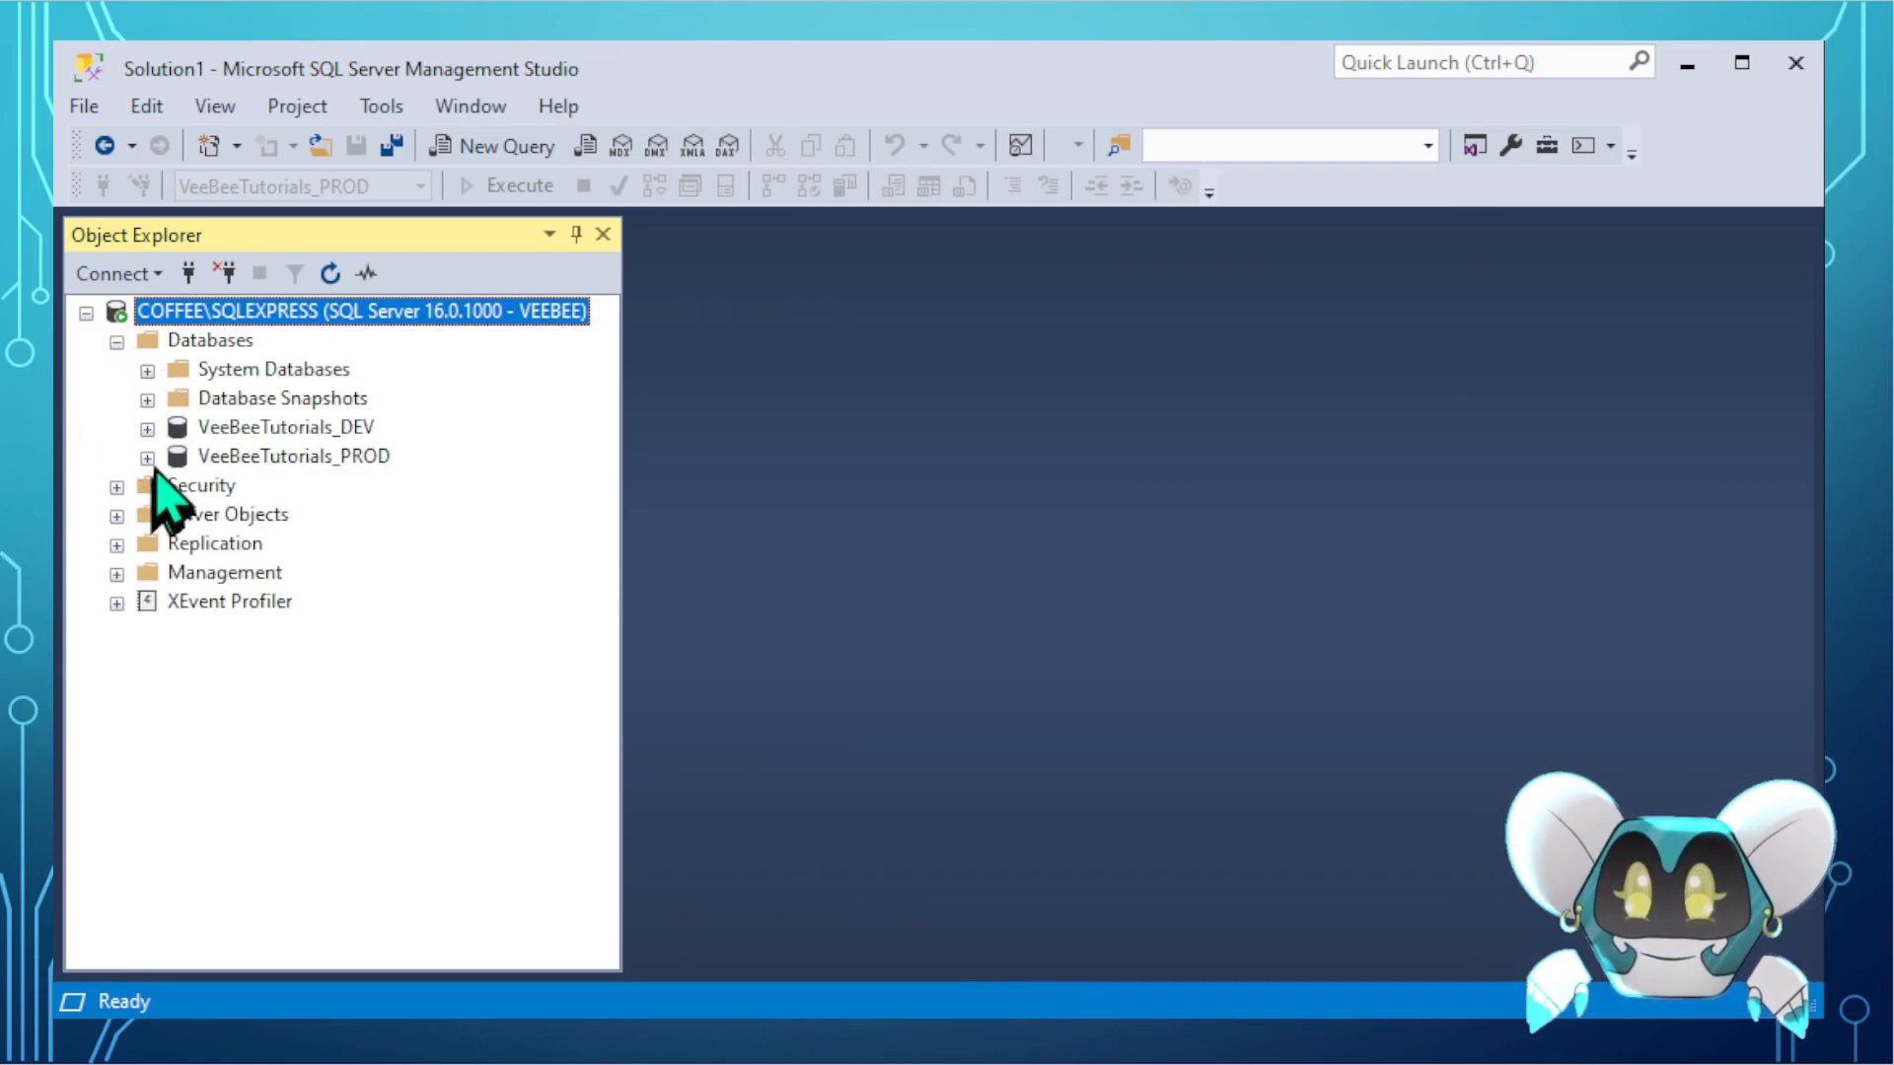
pyautogui.click(281, 455)
pyautogui.click(488, 148)
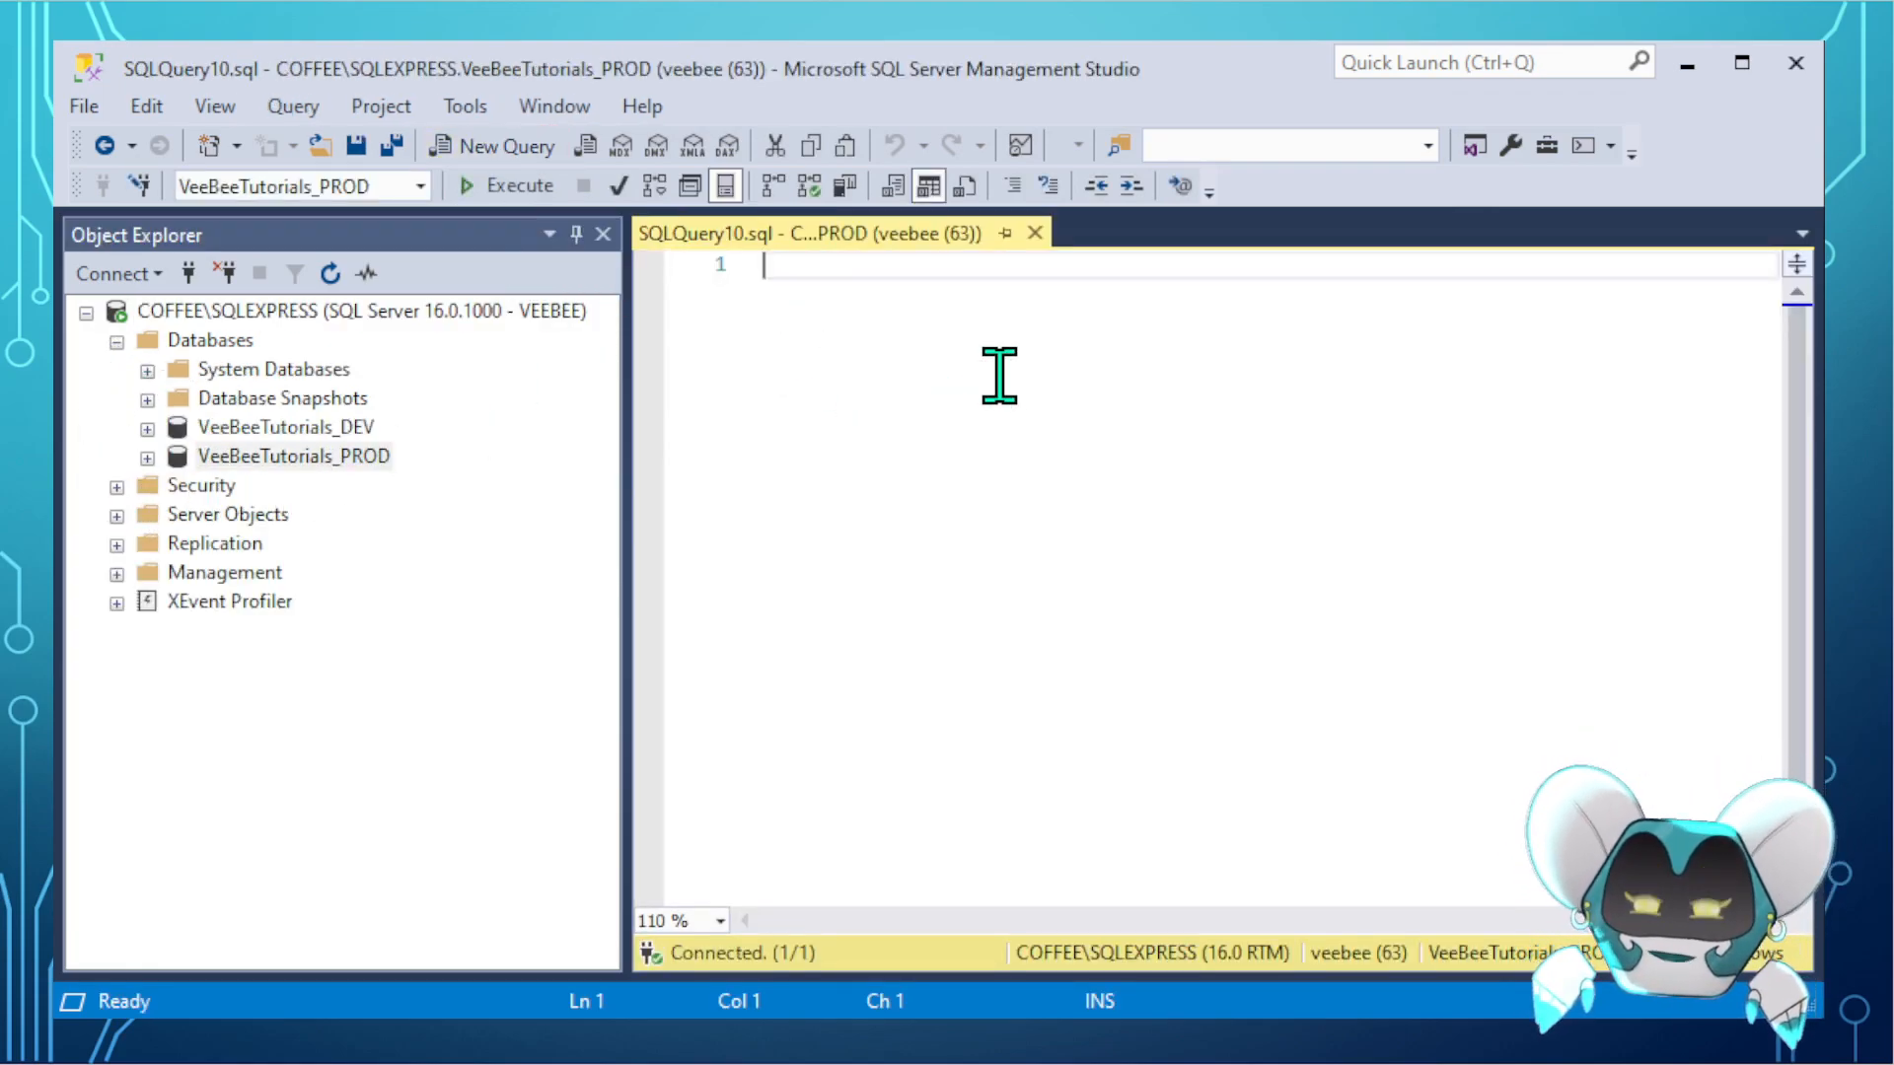
# - Run REVOKE SELECT ON Buckets for svcPBI, which completes successfully, then close the query
pyautogui.press('Return')
pyautogui.press('Return')
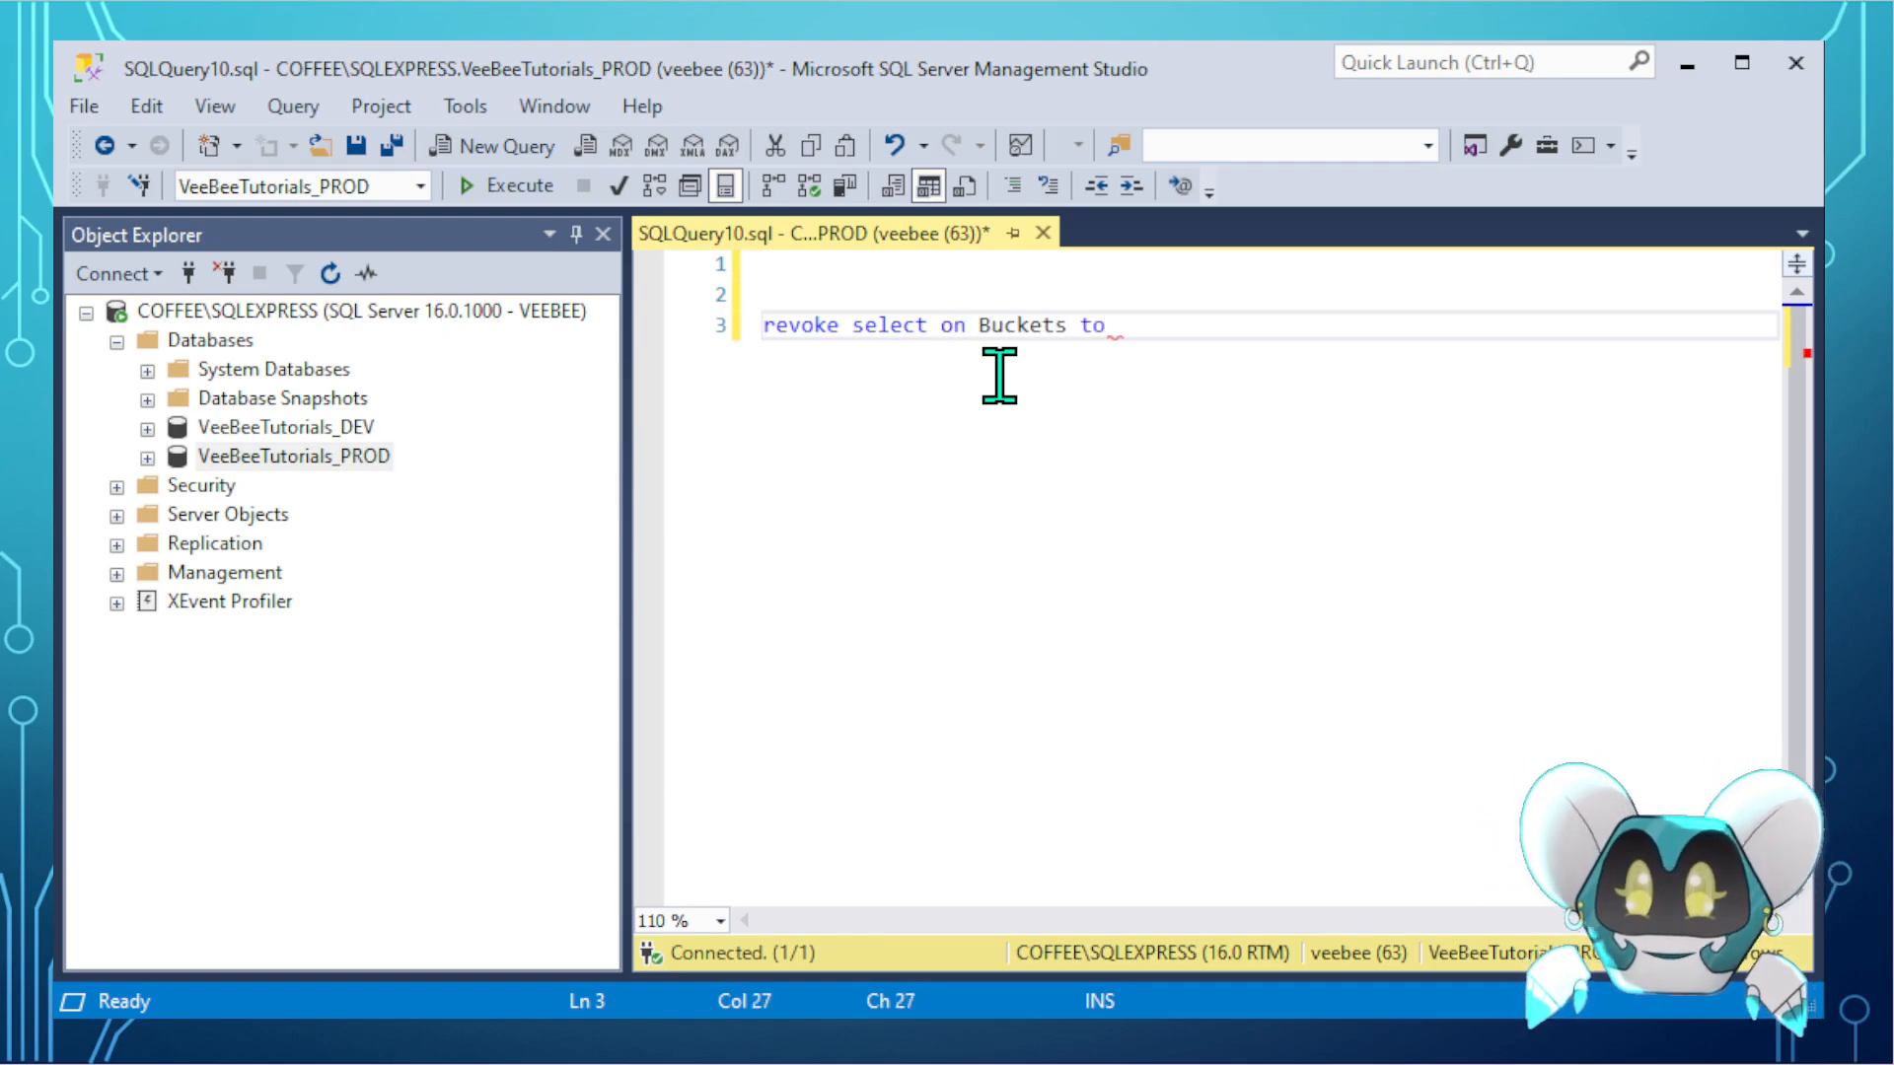
pyautogui.press('Return')
pyautogui.press('Return')
pyautogui.press('Return')
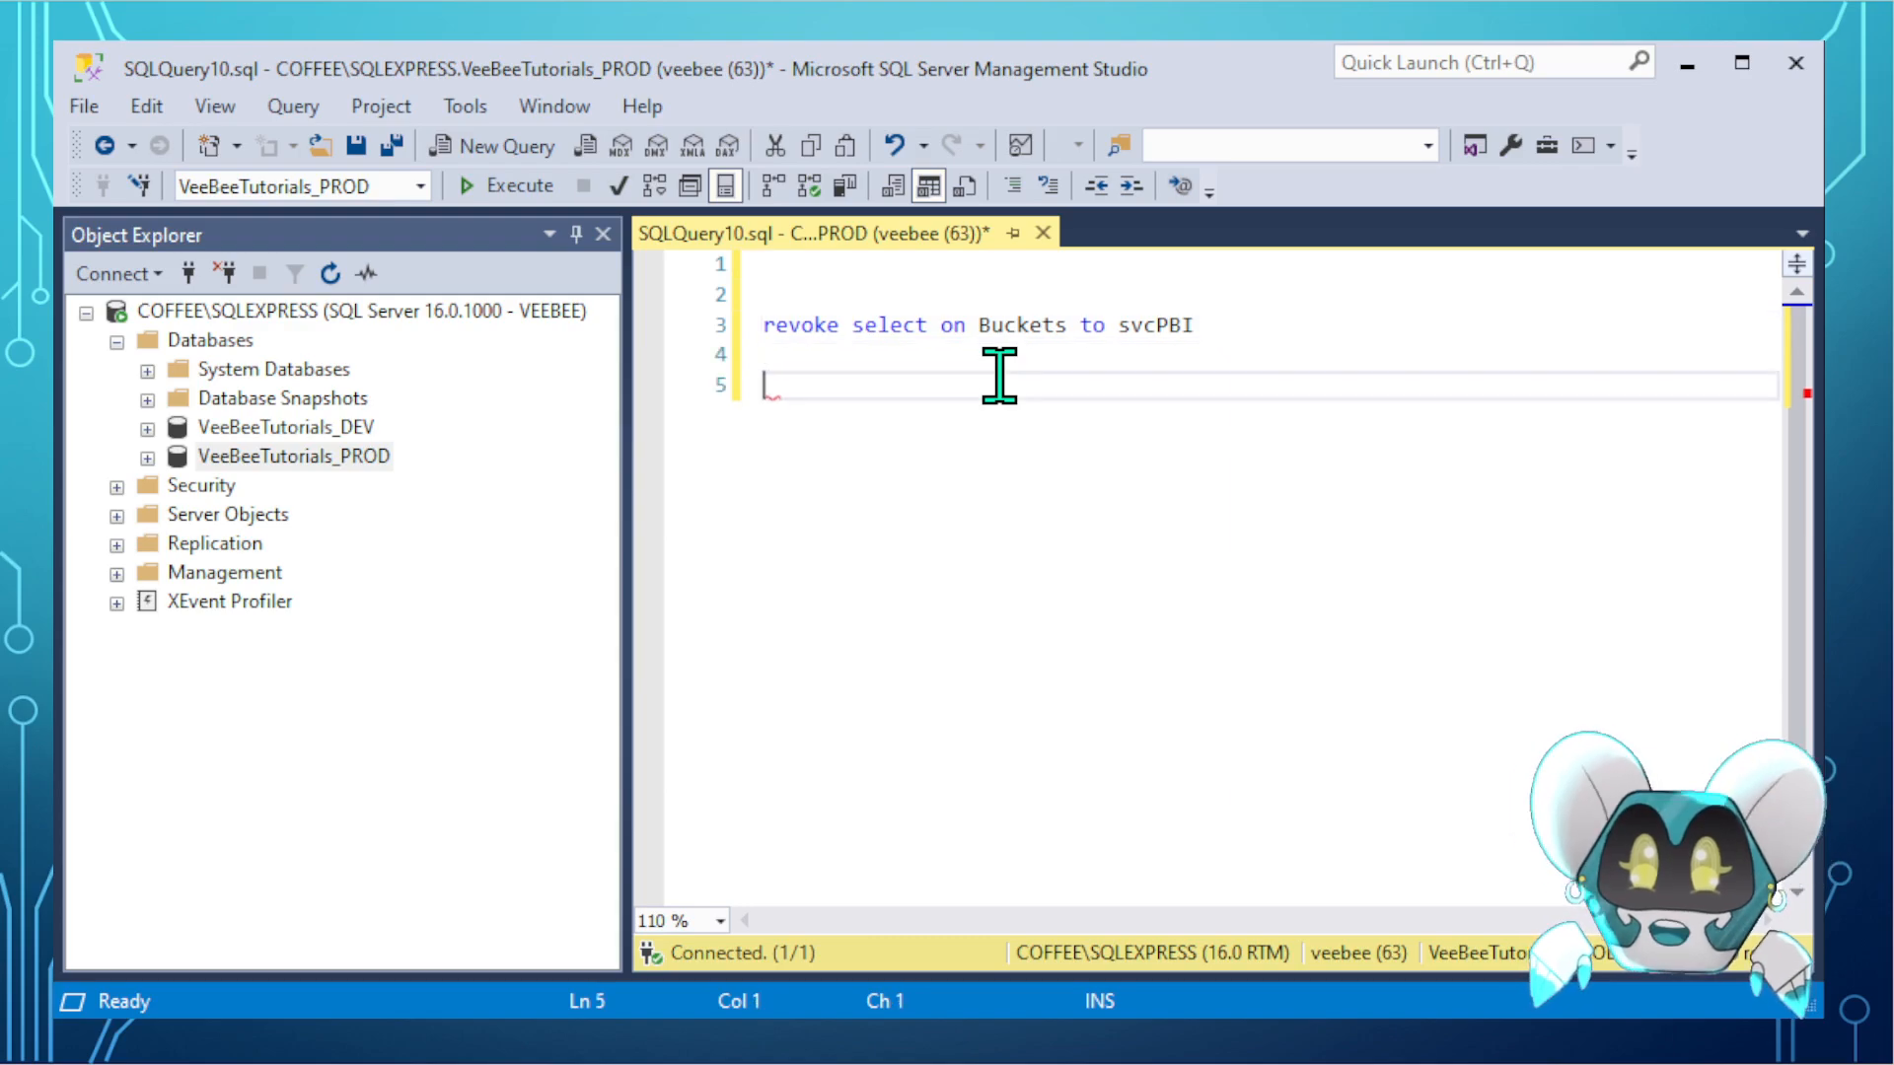
pyautogui.click(840, 394)
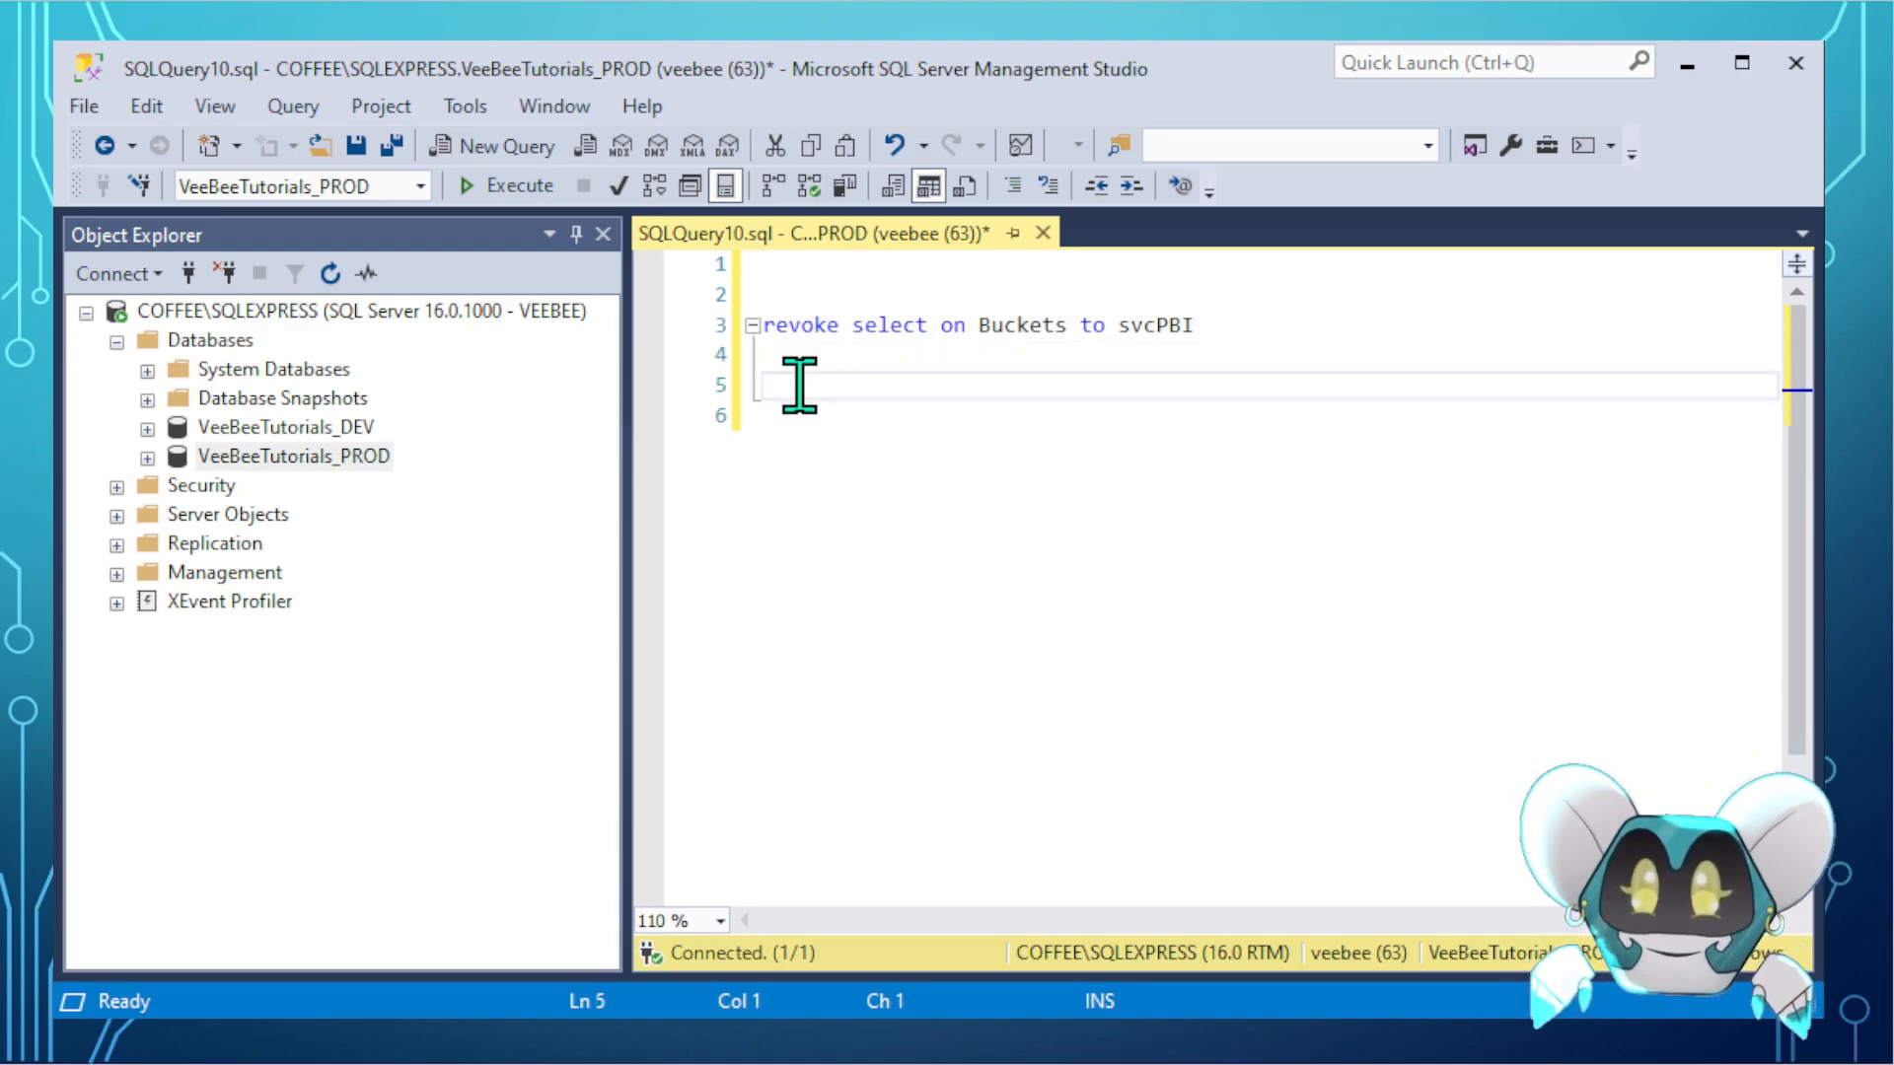
pyautogui.moveTo(801, 372); pyautogui.dragTo(664, 330)
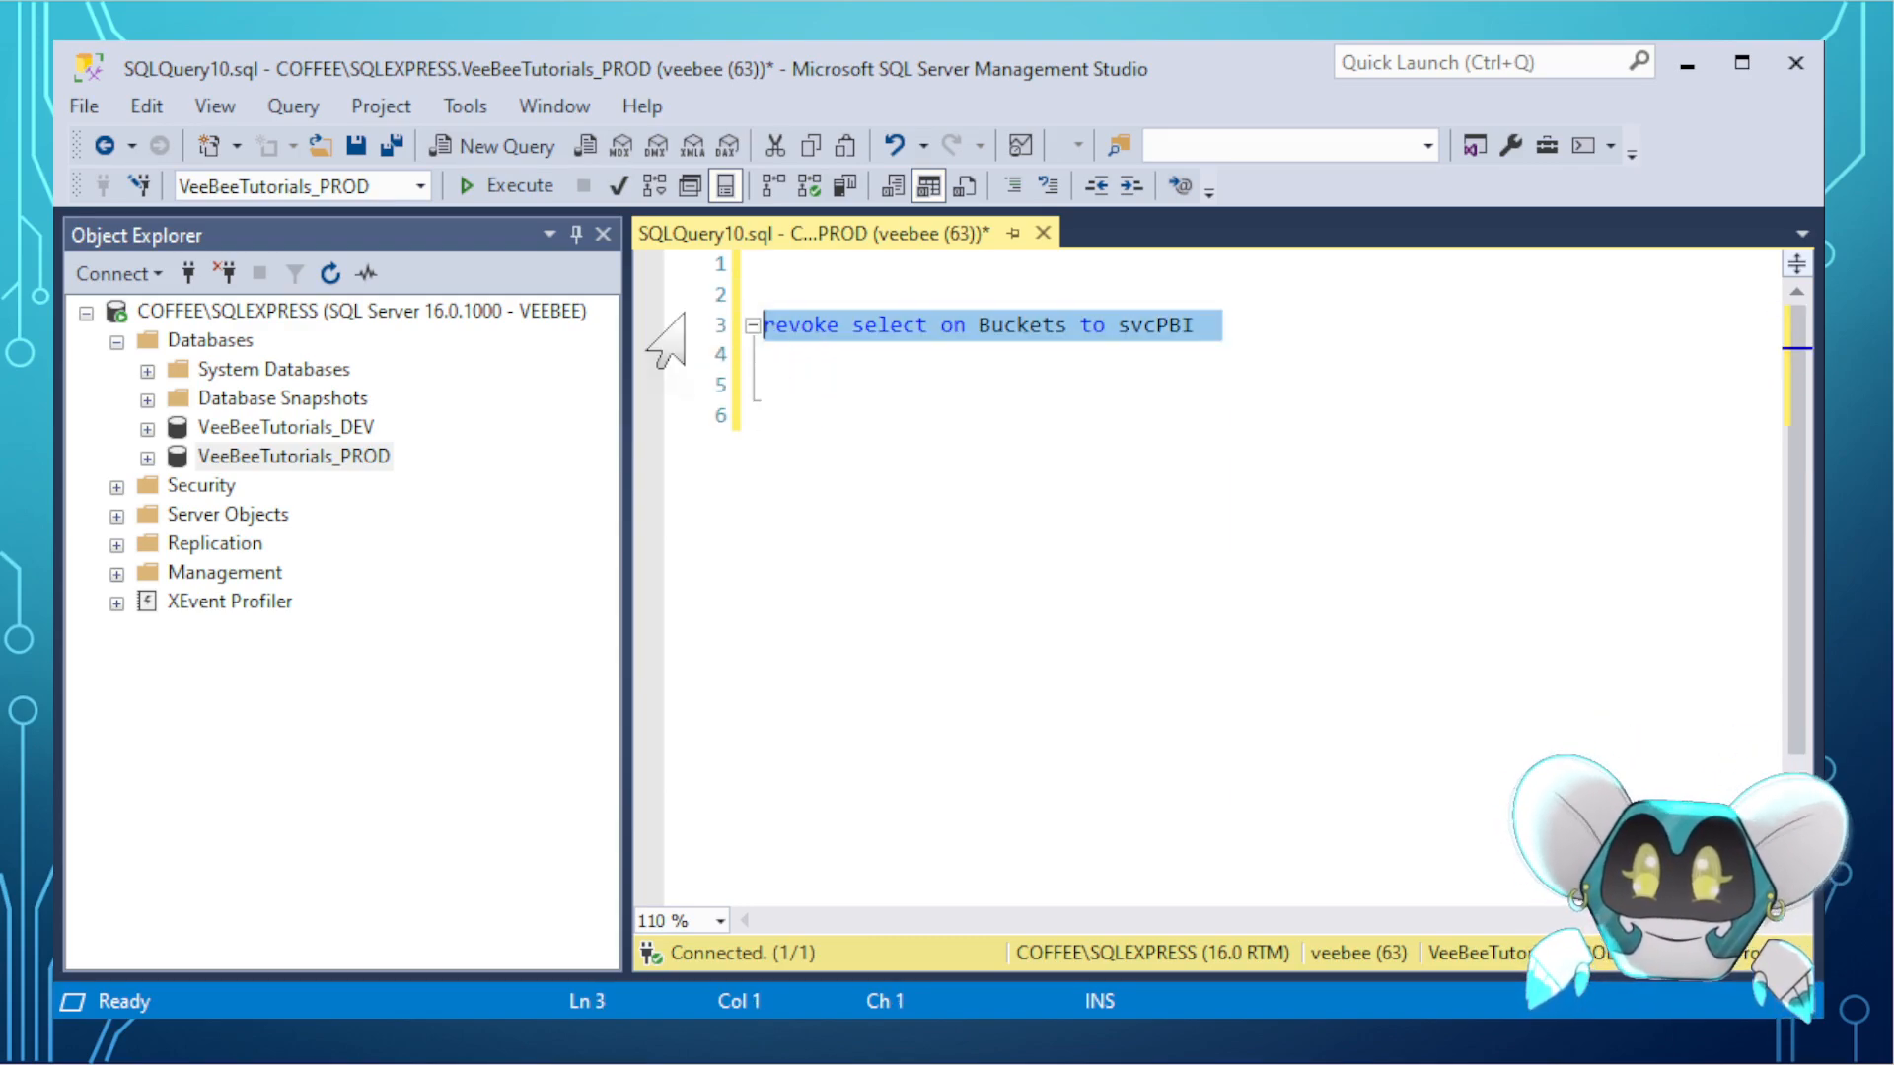
pyautogui.click(508, 188)
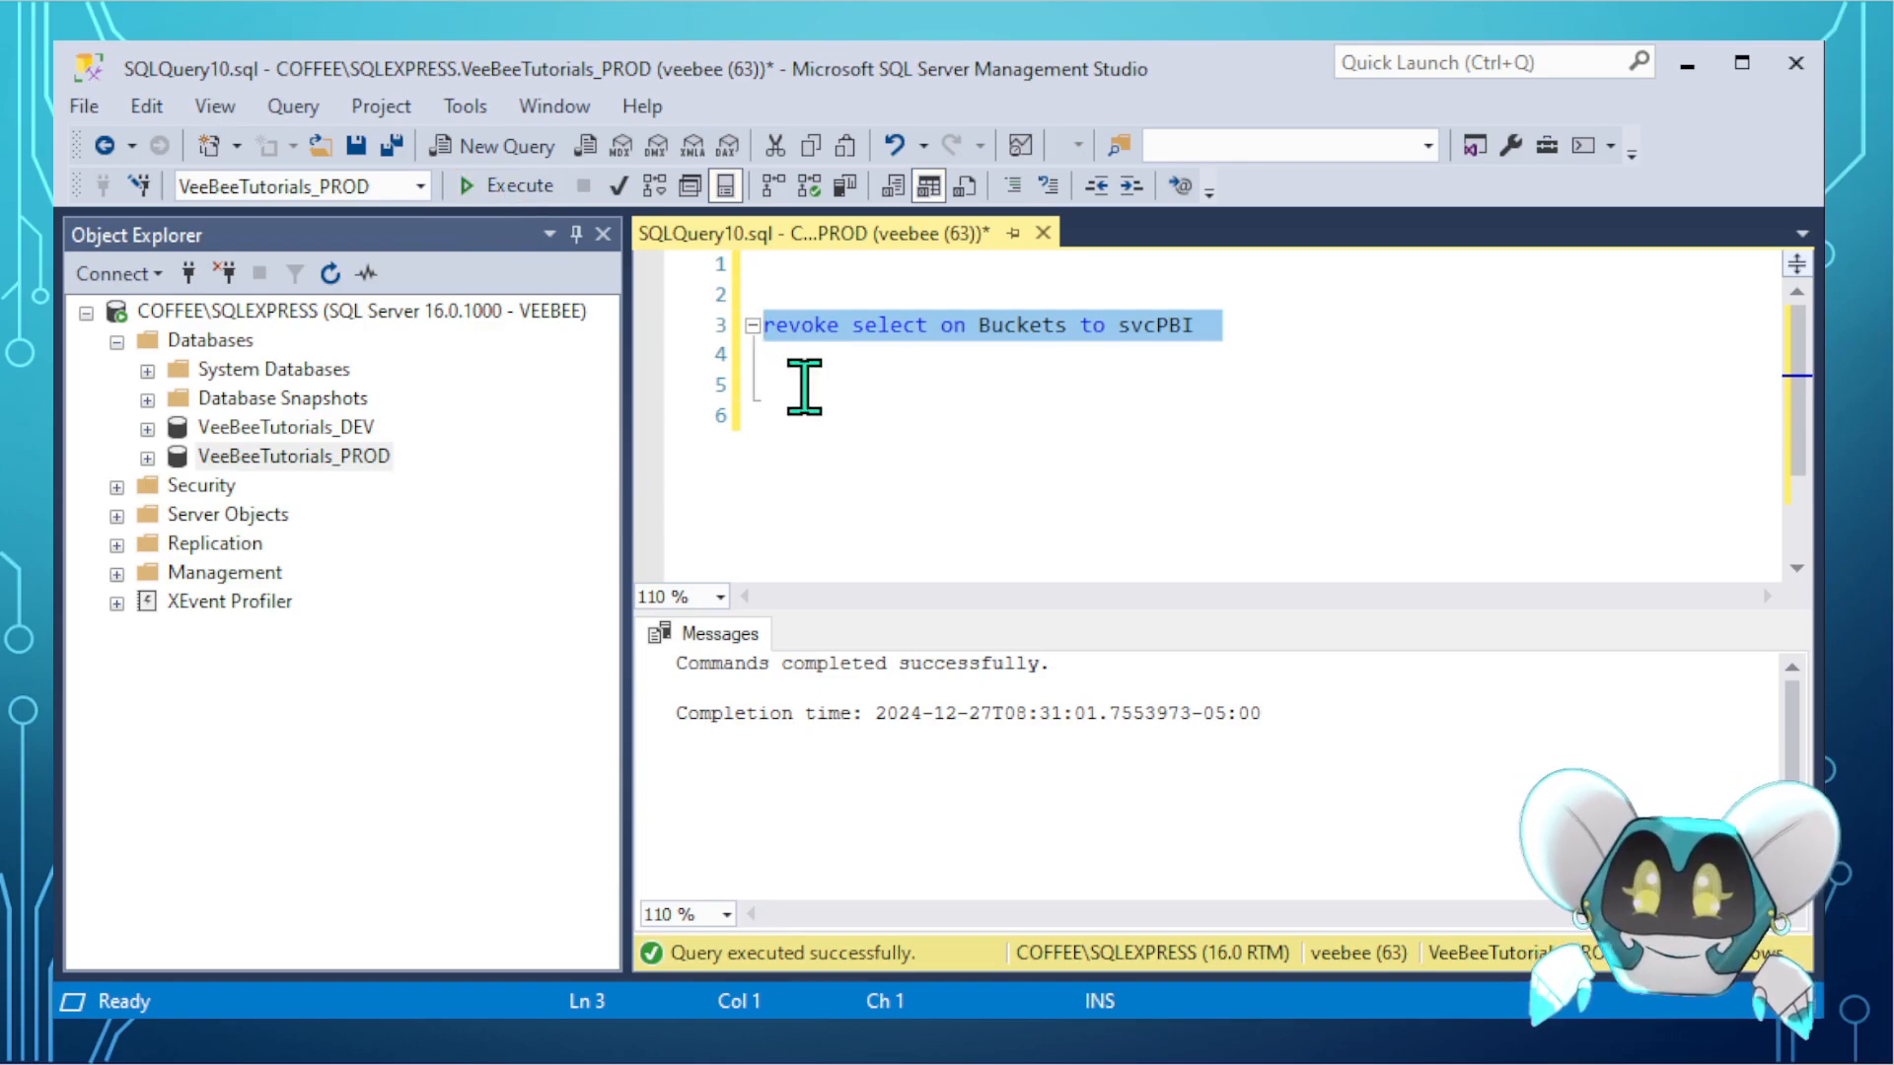
pyautogui.click(1042, 232)
# - Discard the query and reconnect as the svcPBI service account, retrying after a login failure
pyautogui.click(1095, 742)
pyautogui.click(296, 311)
pyautogui.click(225, 273)
pyautogui.click(189, 273)
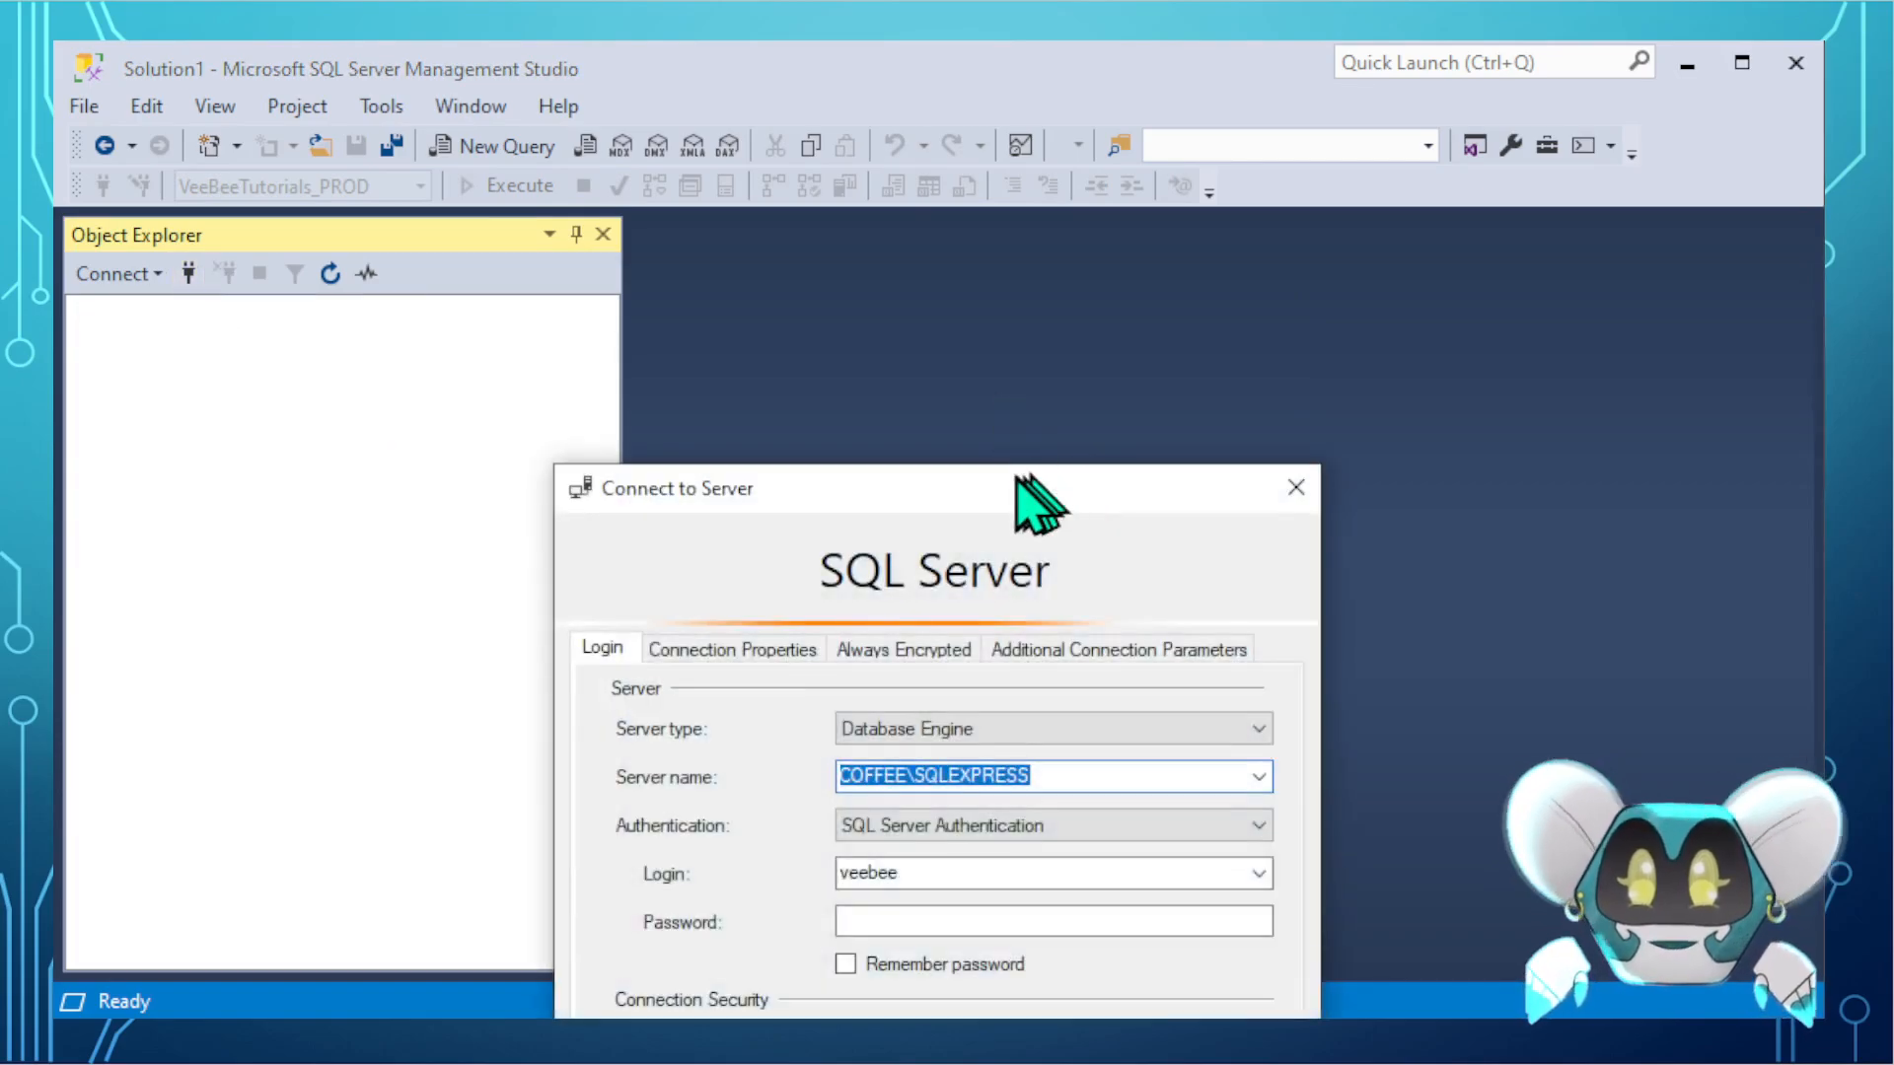
pyautogui.moveTo(1017, 476); pyautogui.dragTo(1106, 109)
pyautogui.moveTo(1022, 505); pyautogui.dragTo(779, 496)
pyautogui.write('svcPBI')
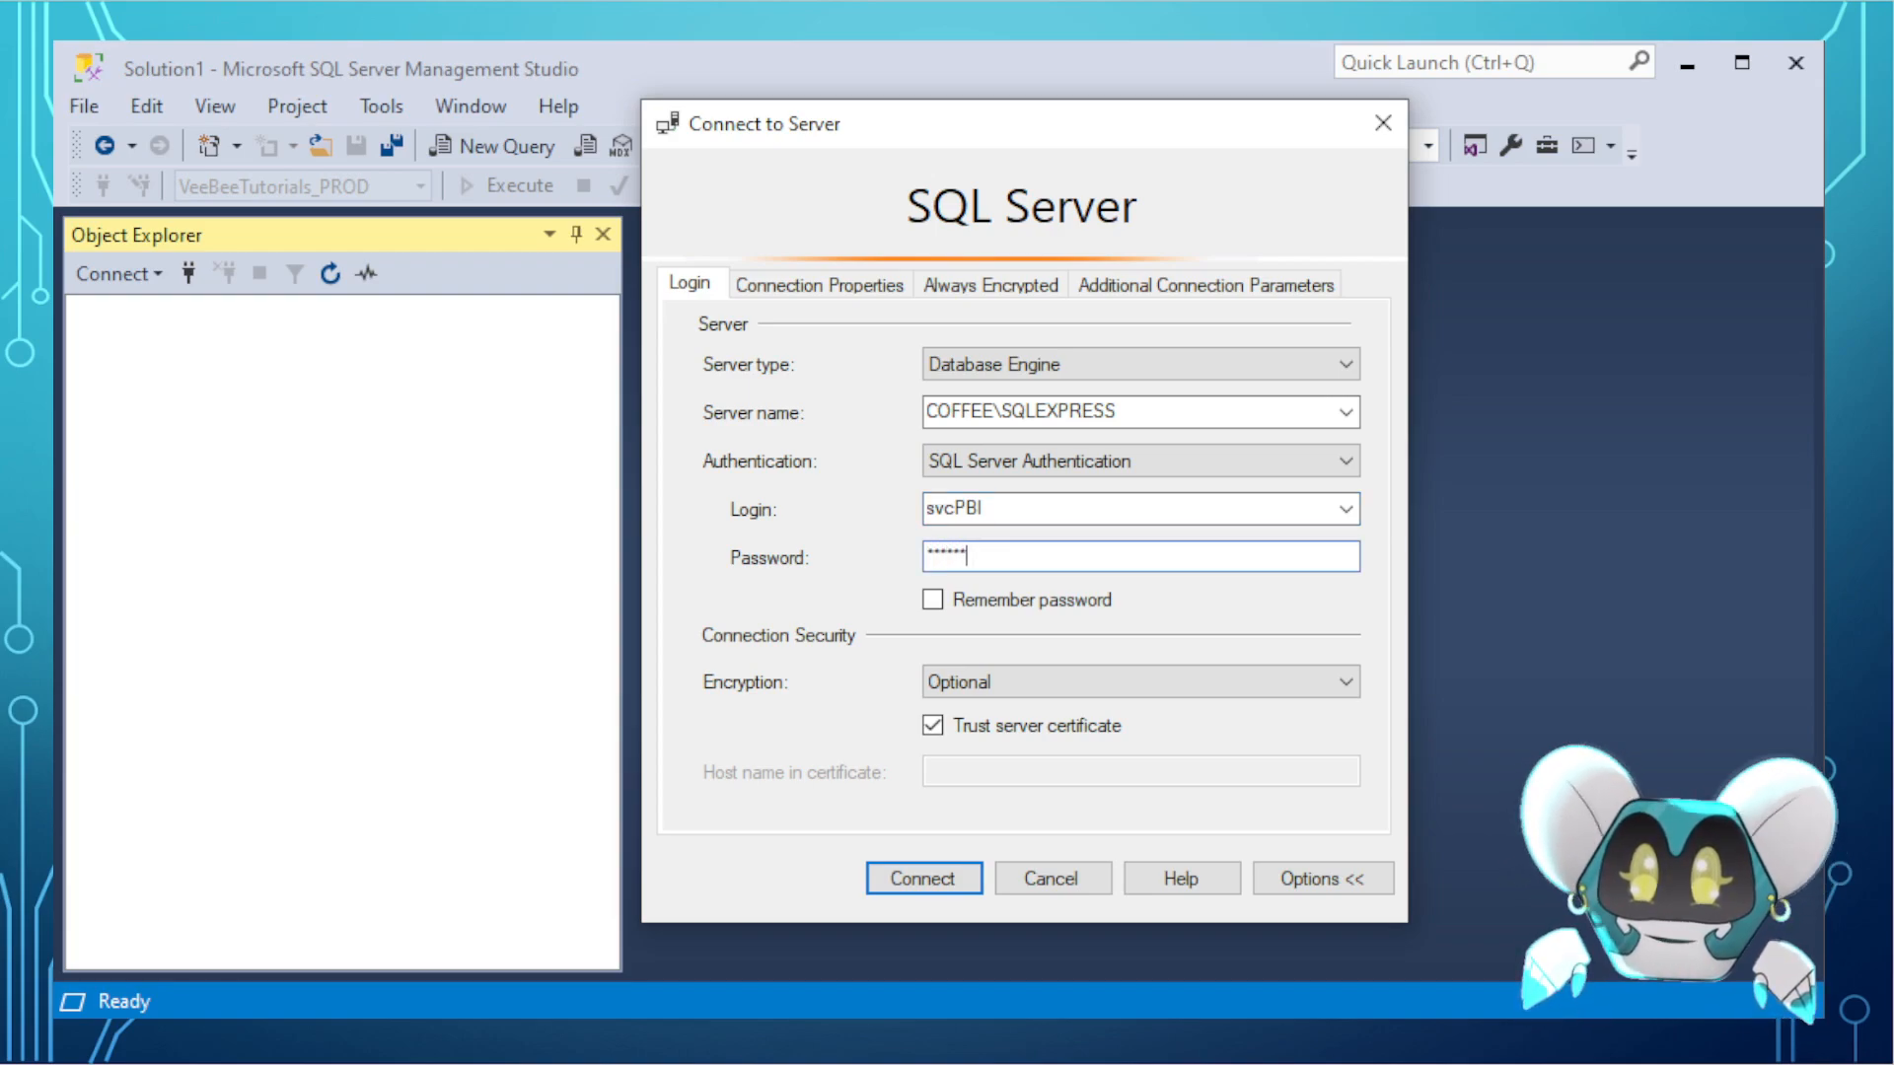
pyautogui.click(917, 877)
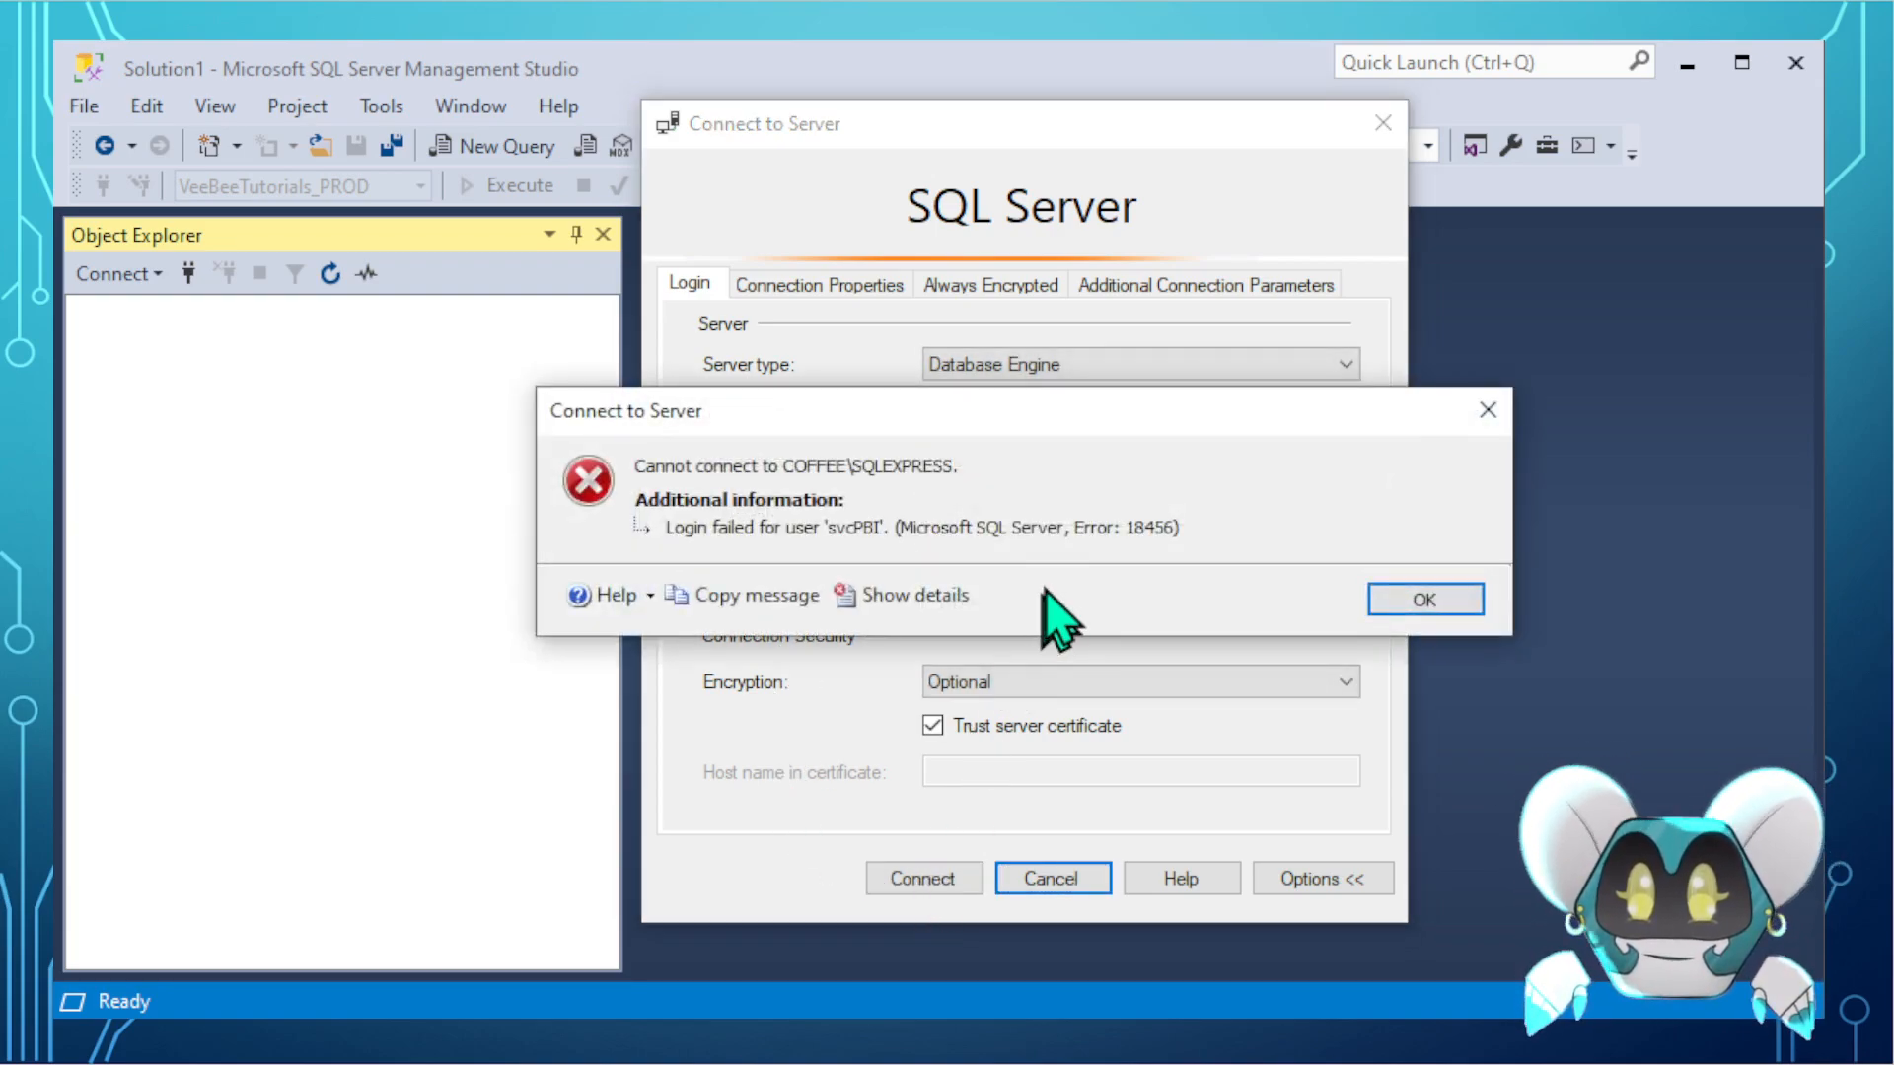
pyautogui.click(1385, 599)
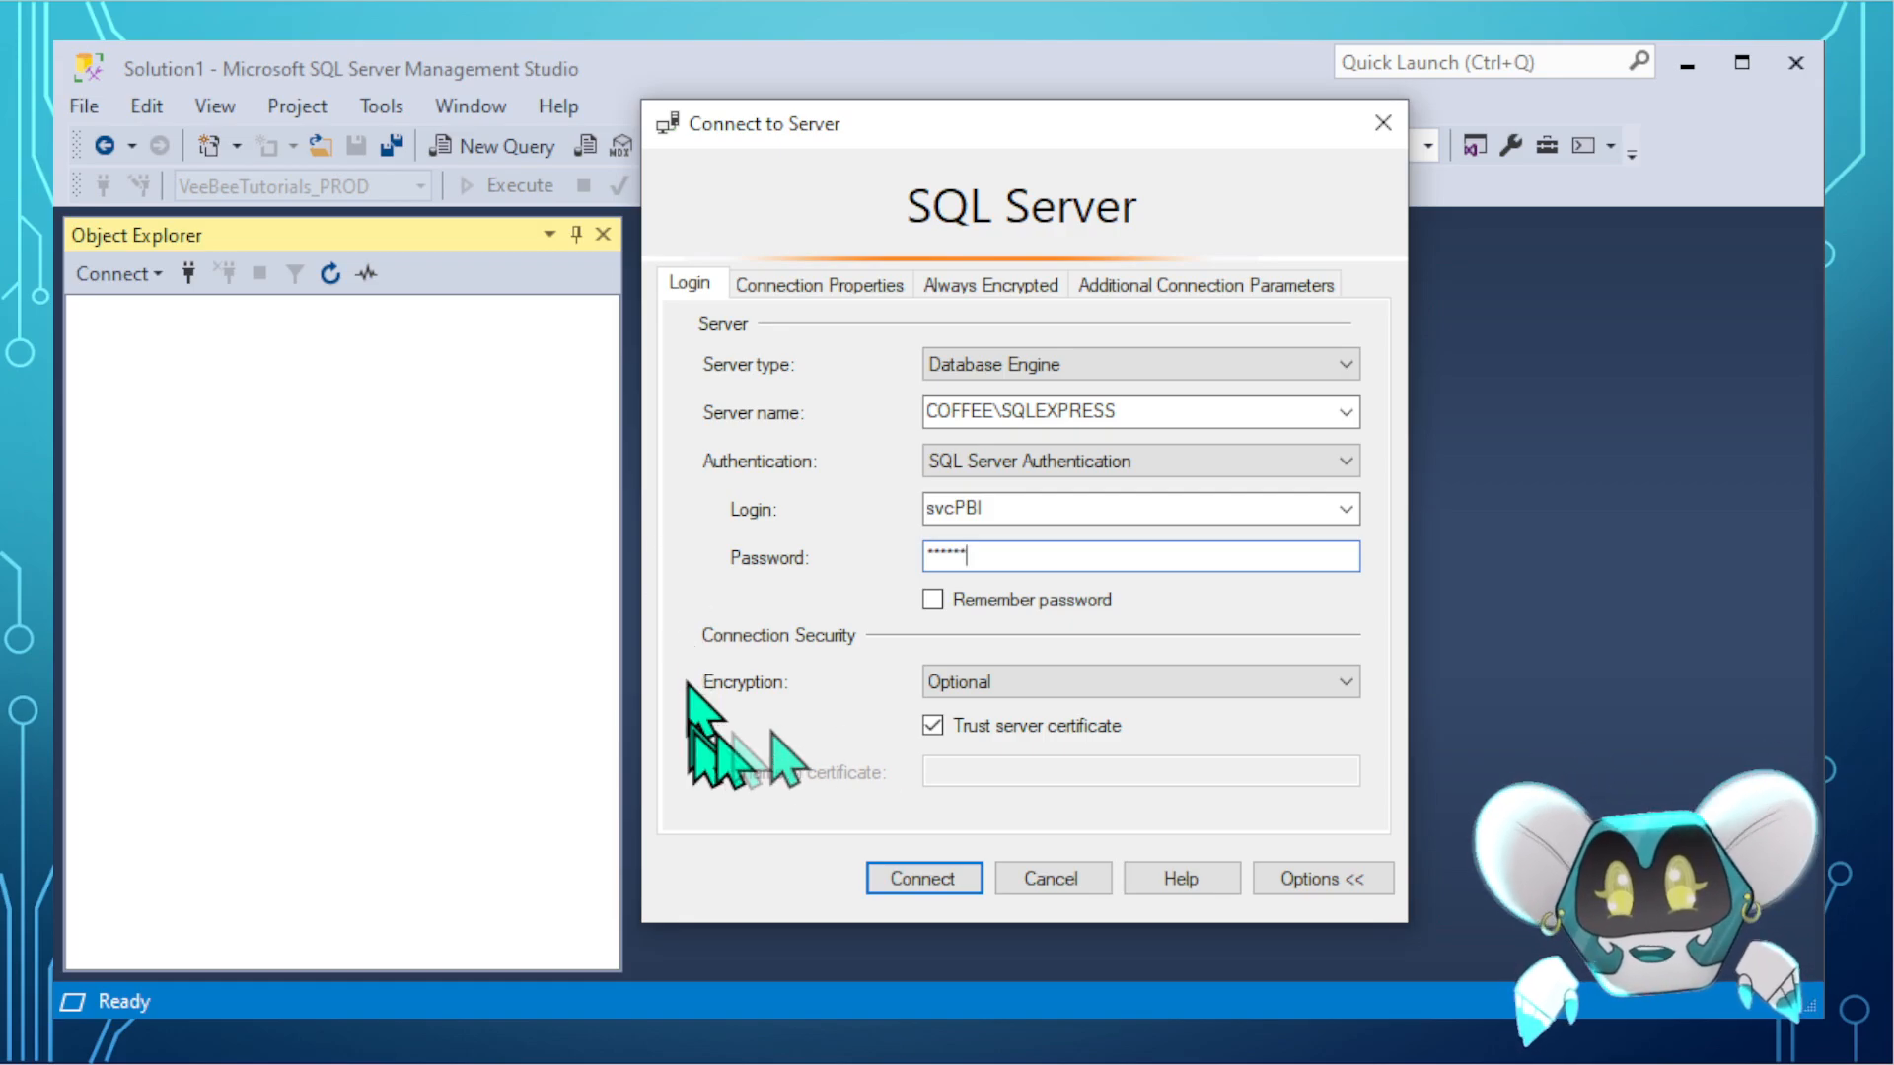
pyautogui.click(922, 878)
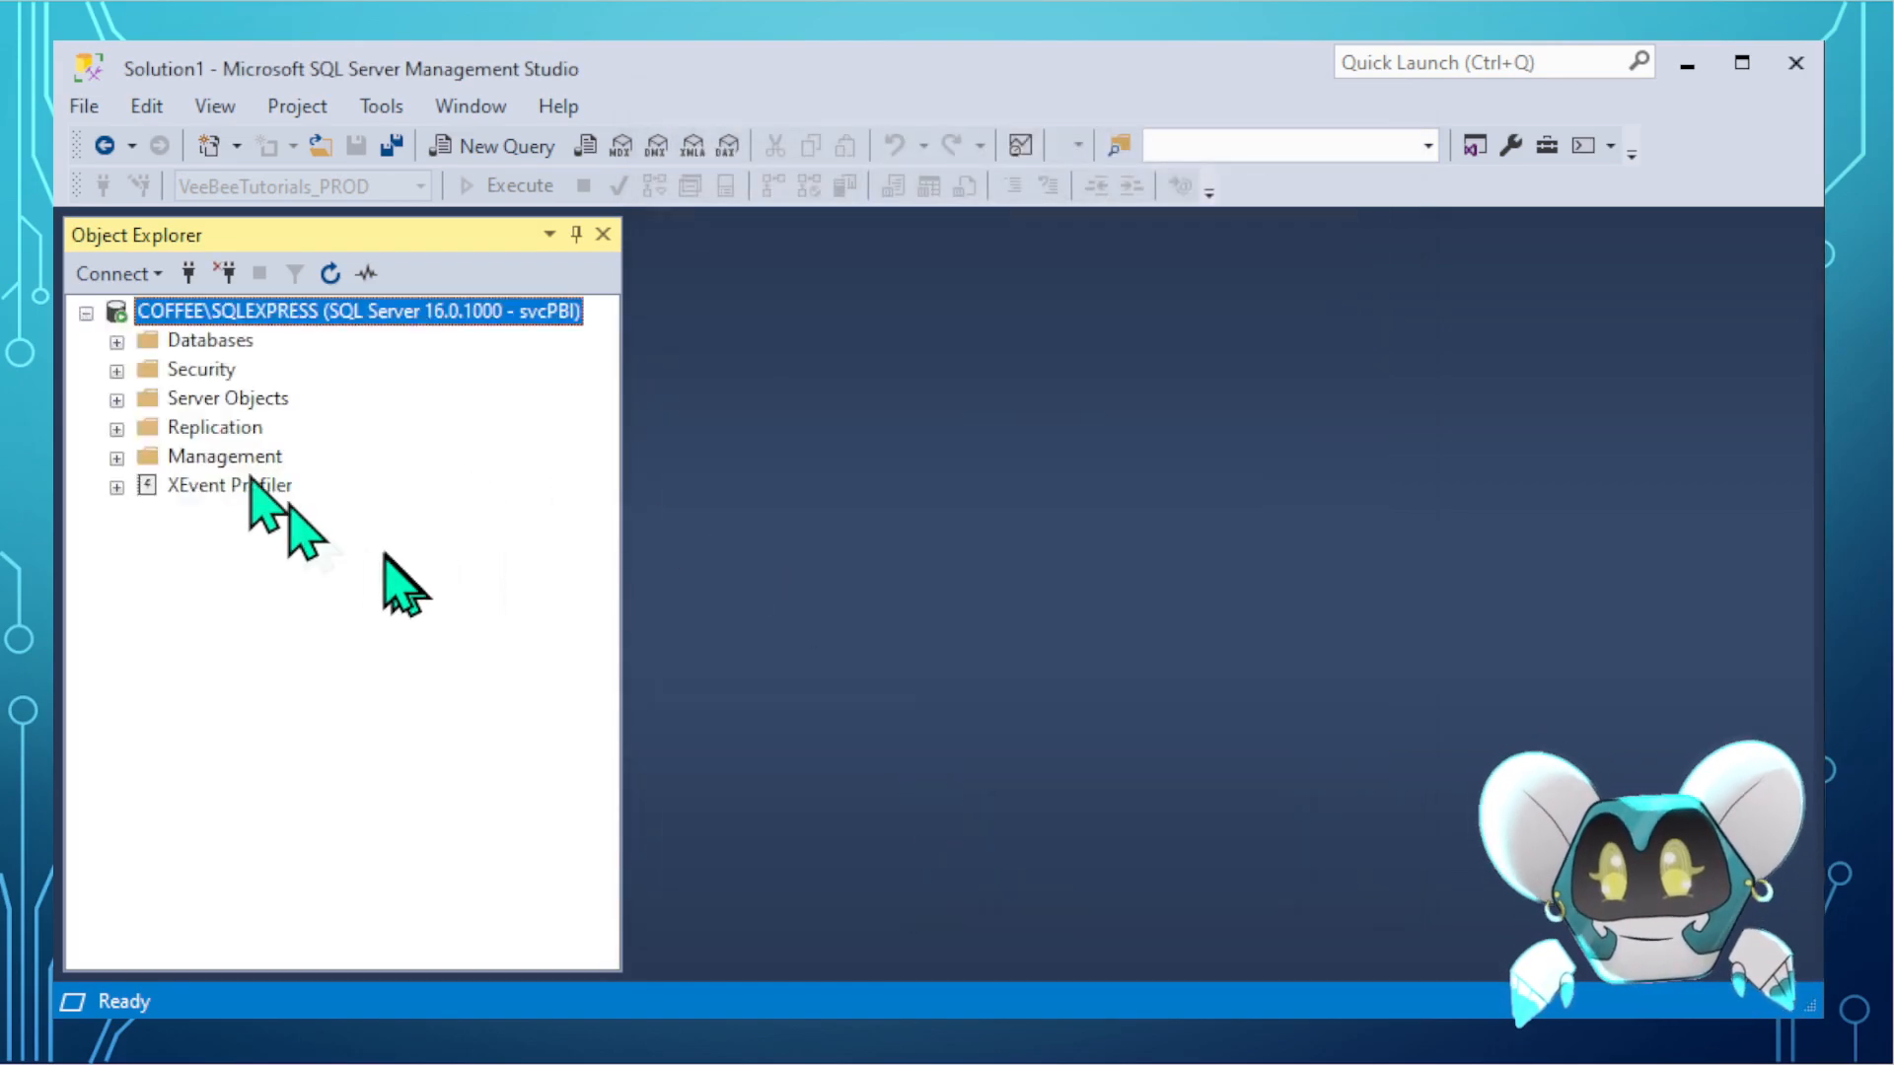
# - Open a new query on VeeBeeTutorials_PROD containing Select * from Buckets
pyautogui.click(116, 340)
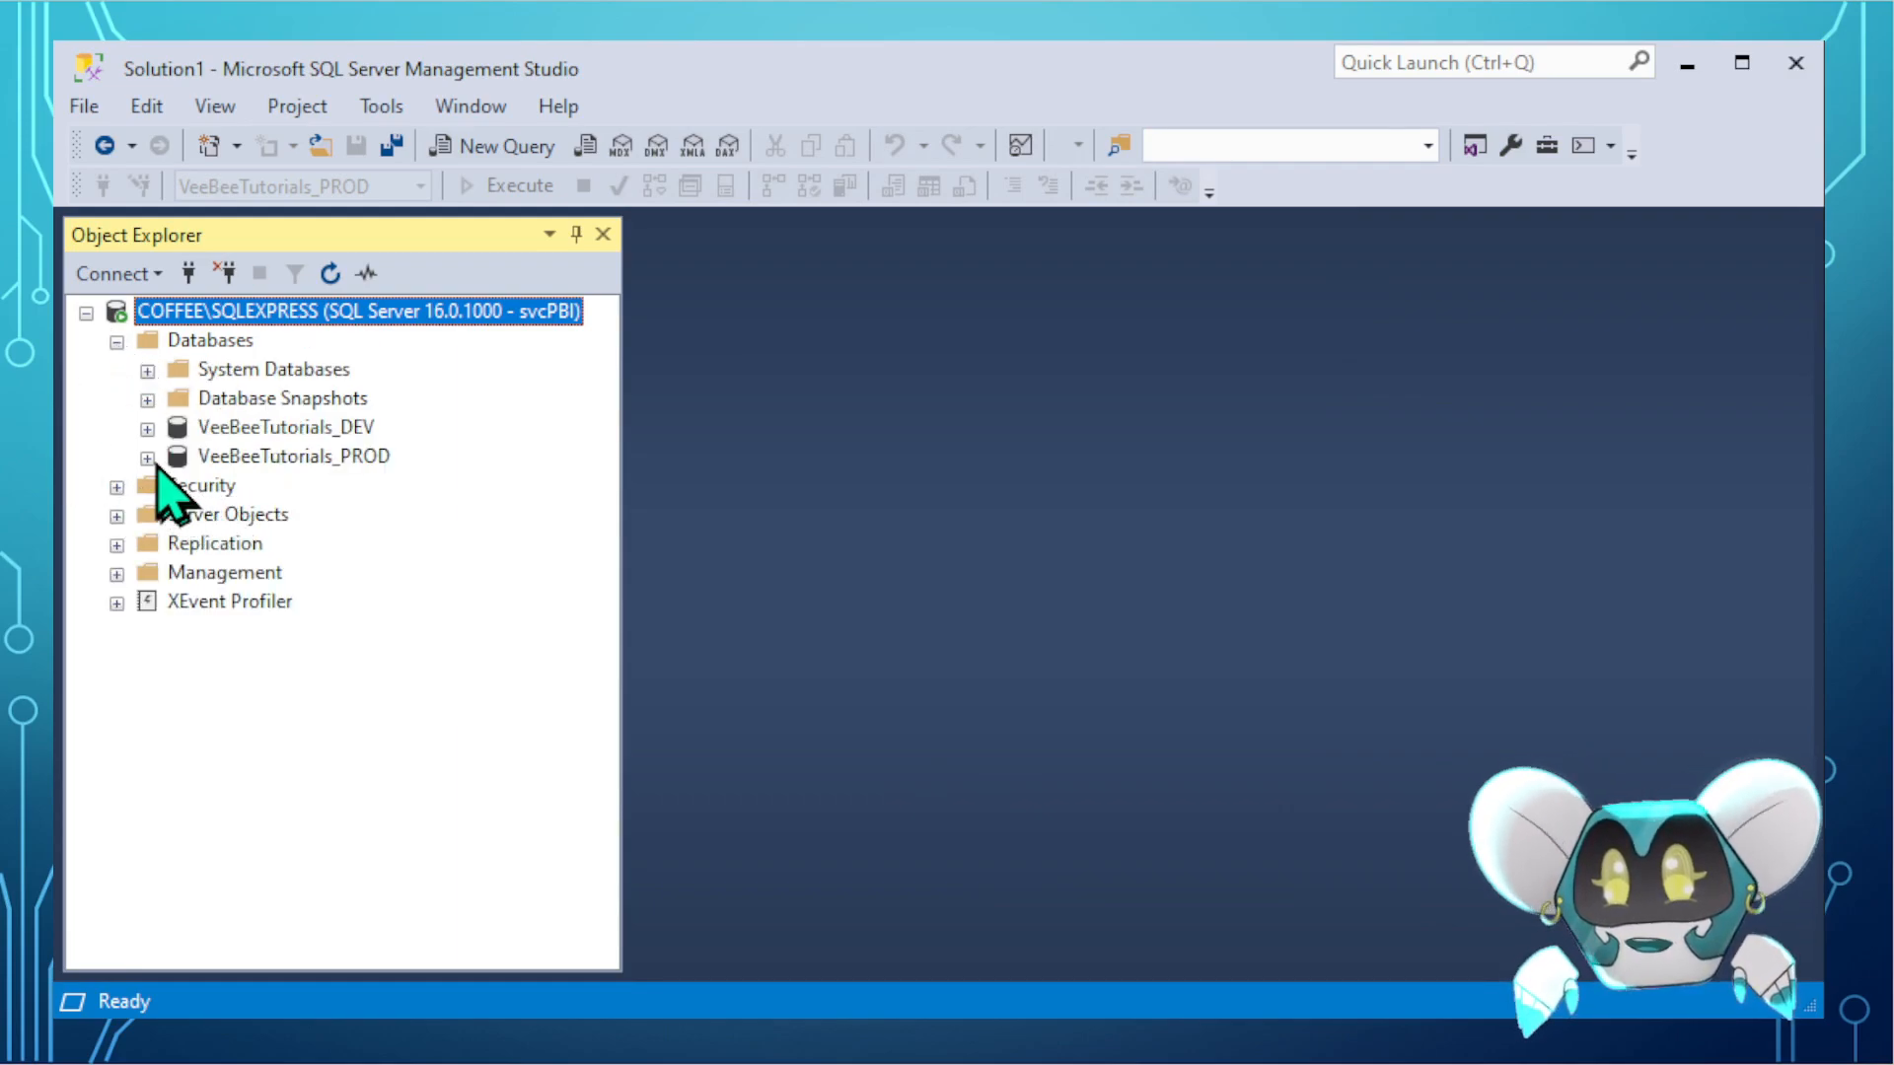
pyautogui.click(325, 455)
pyautogui.click(493, 146)
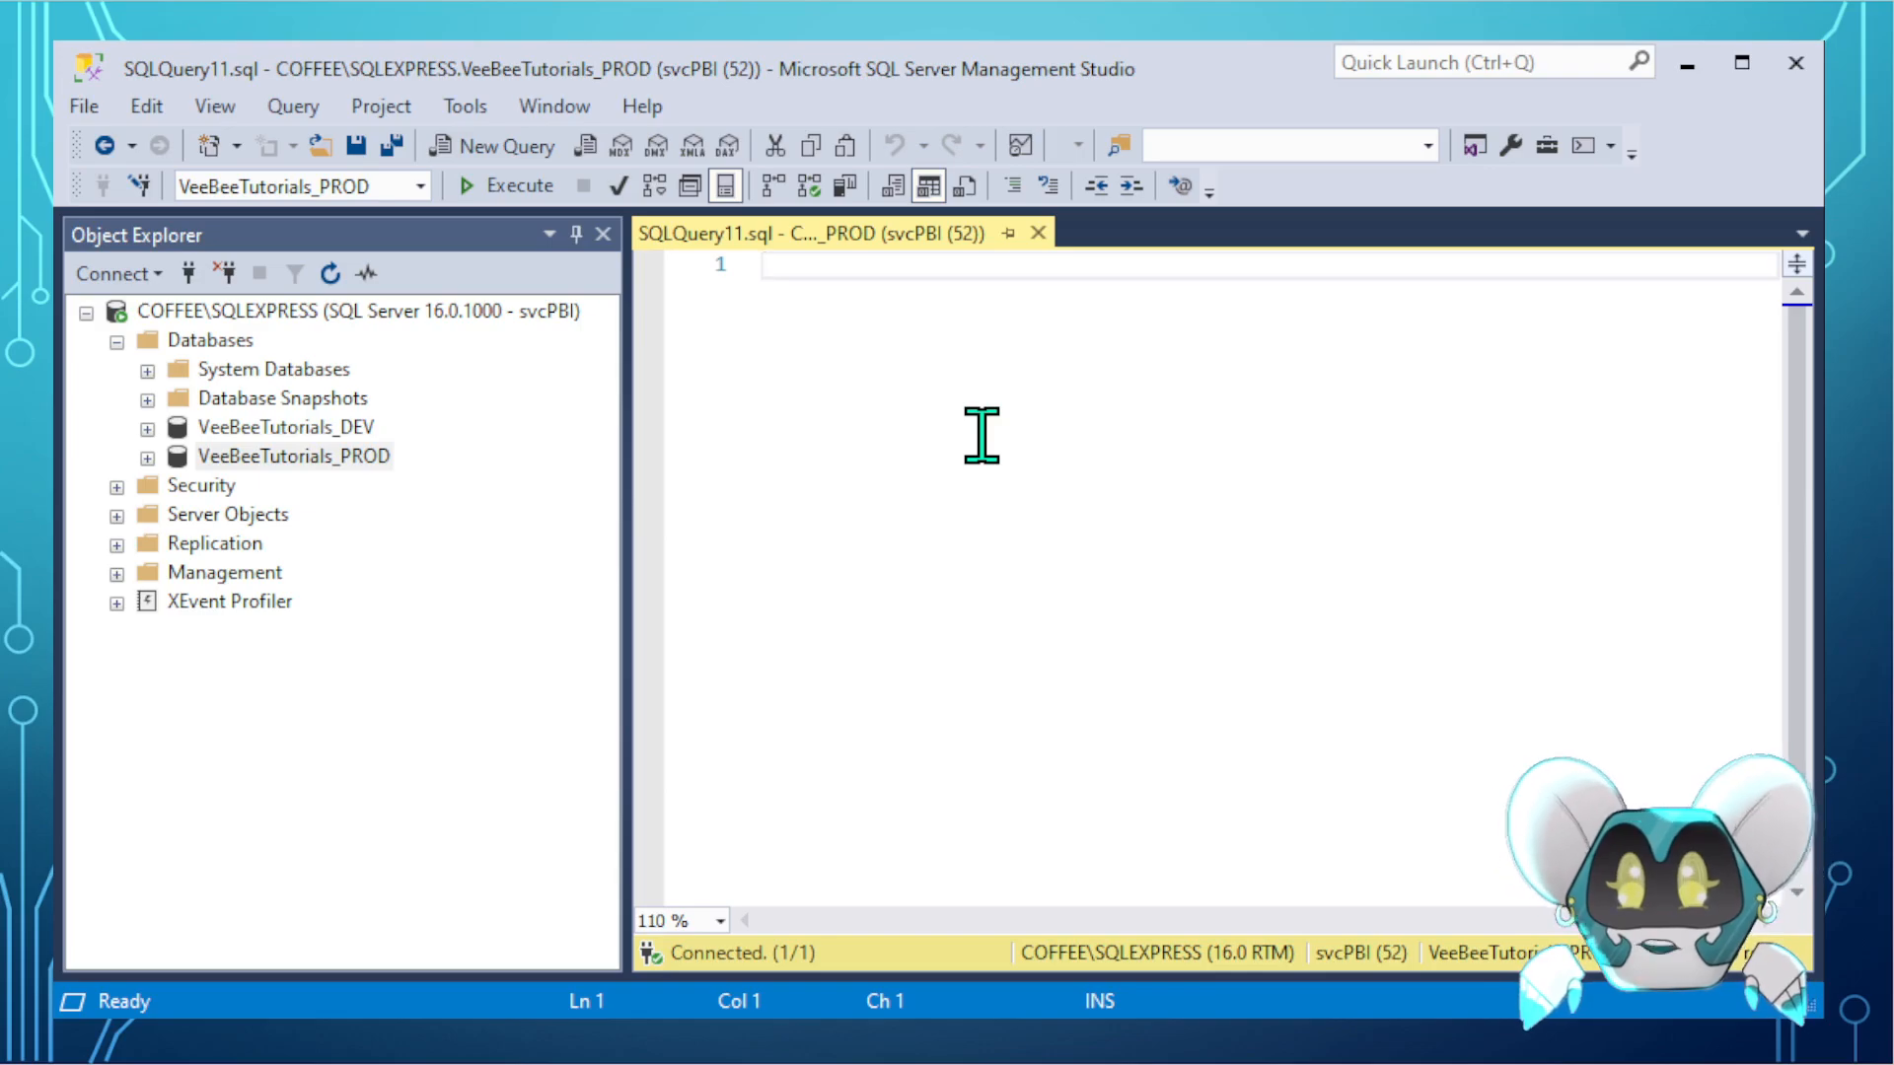
pyautogui.write('Sele')
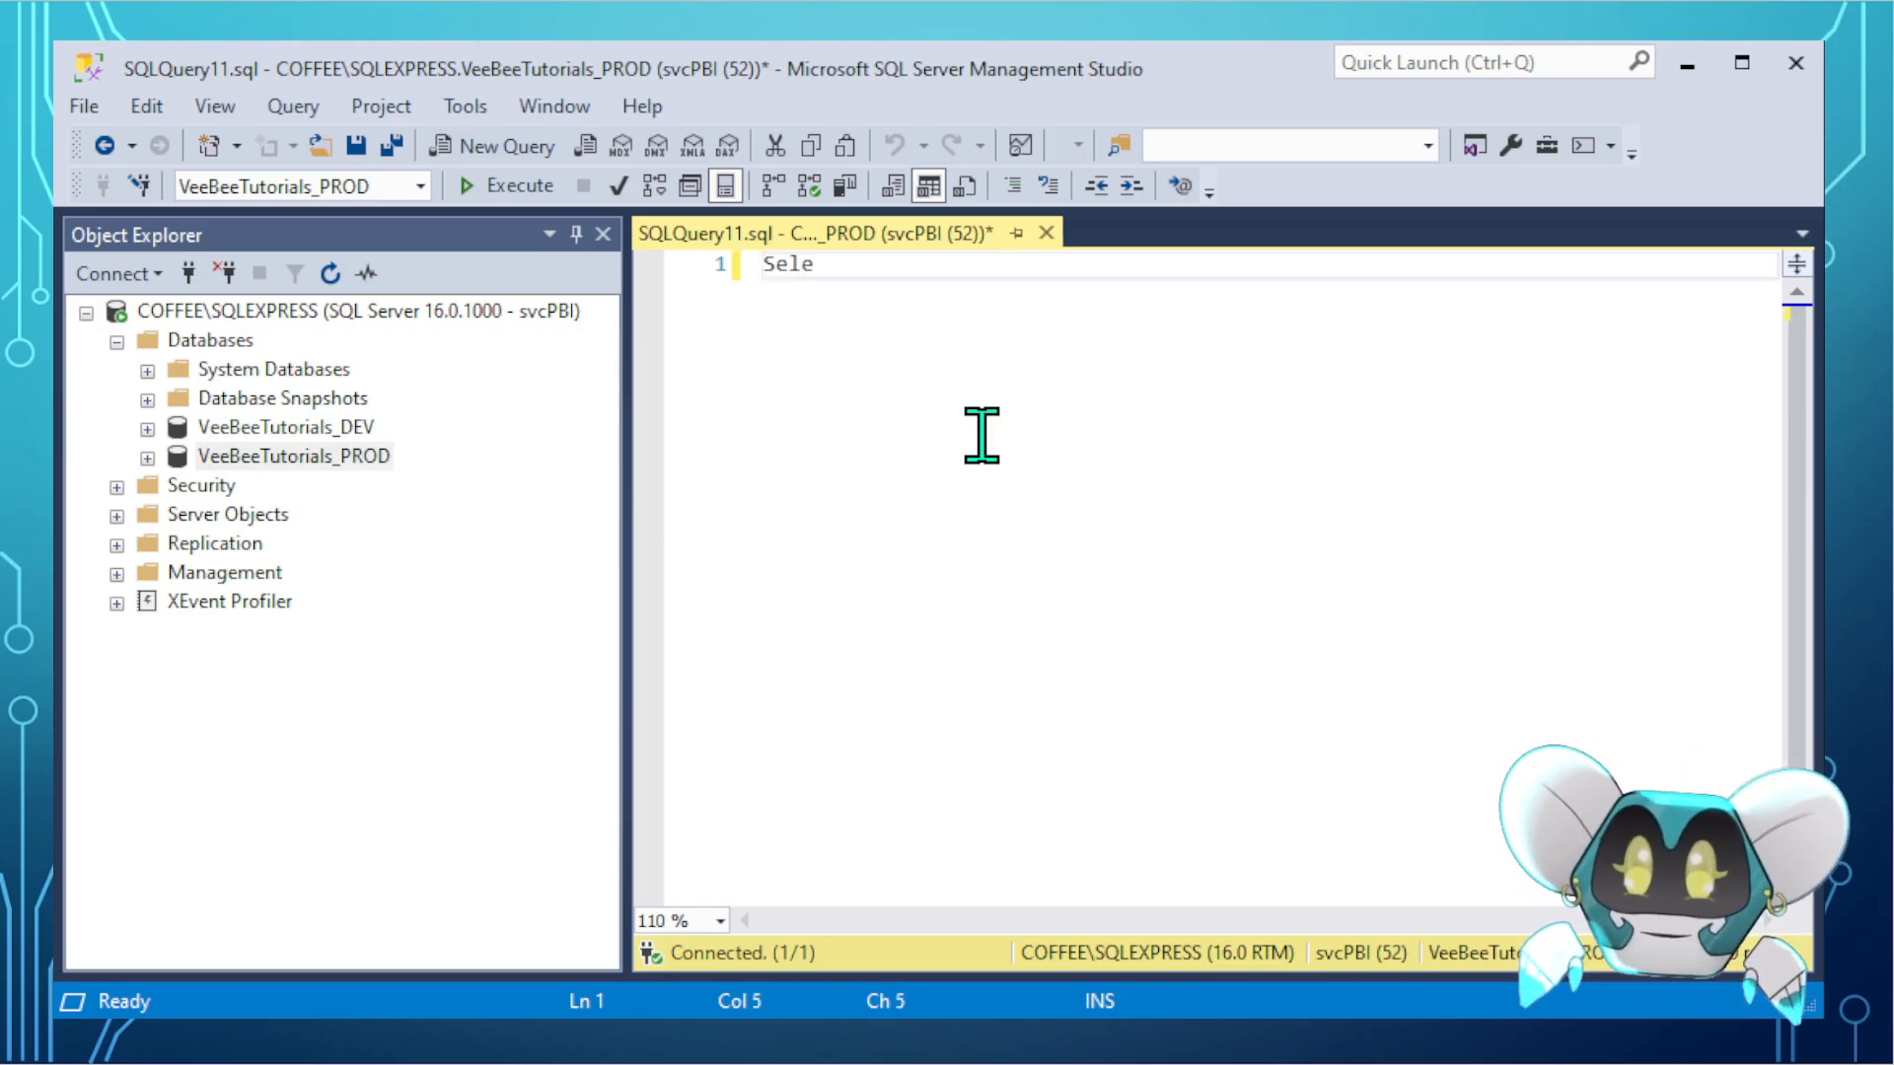
pyautogui.write('ct * from Buckets')
pyautogui.press('Return')
pyautogui.press('Return')
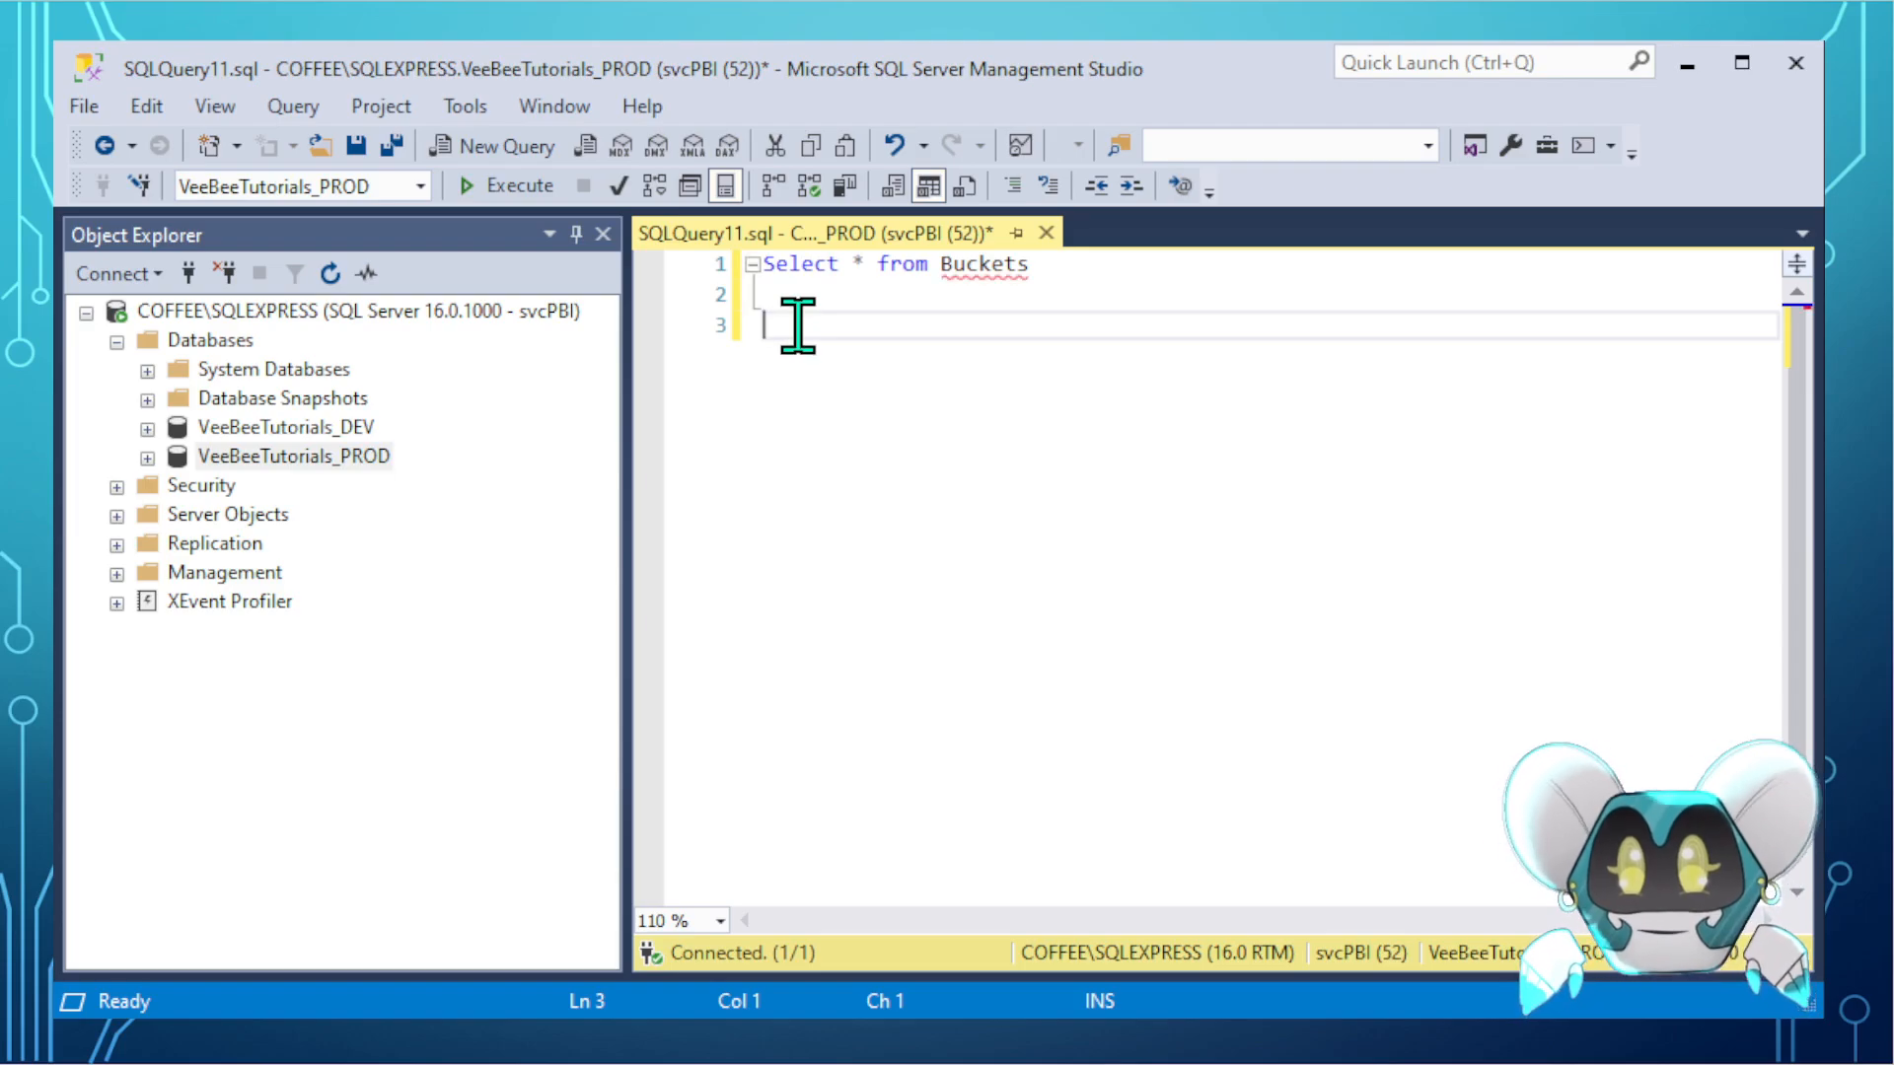
# - Expand VeeBeeTutorials_PROD tables, run Select * from Buckets (SELECT denied), and close without saving
pyautogui.click(147, 457)
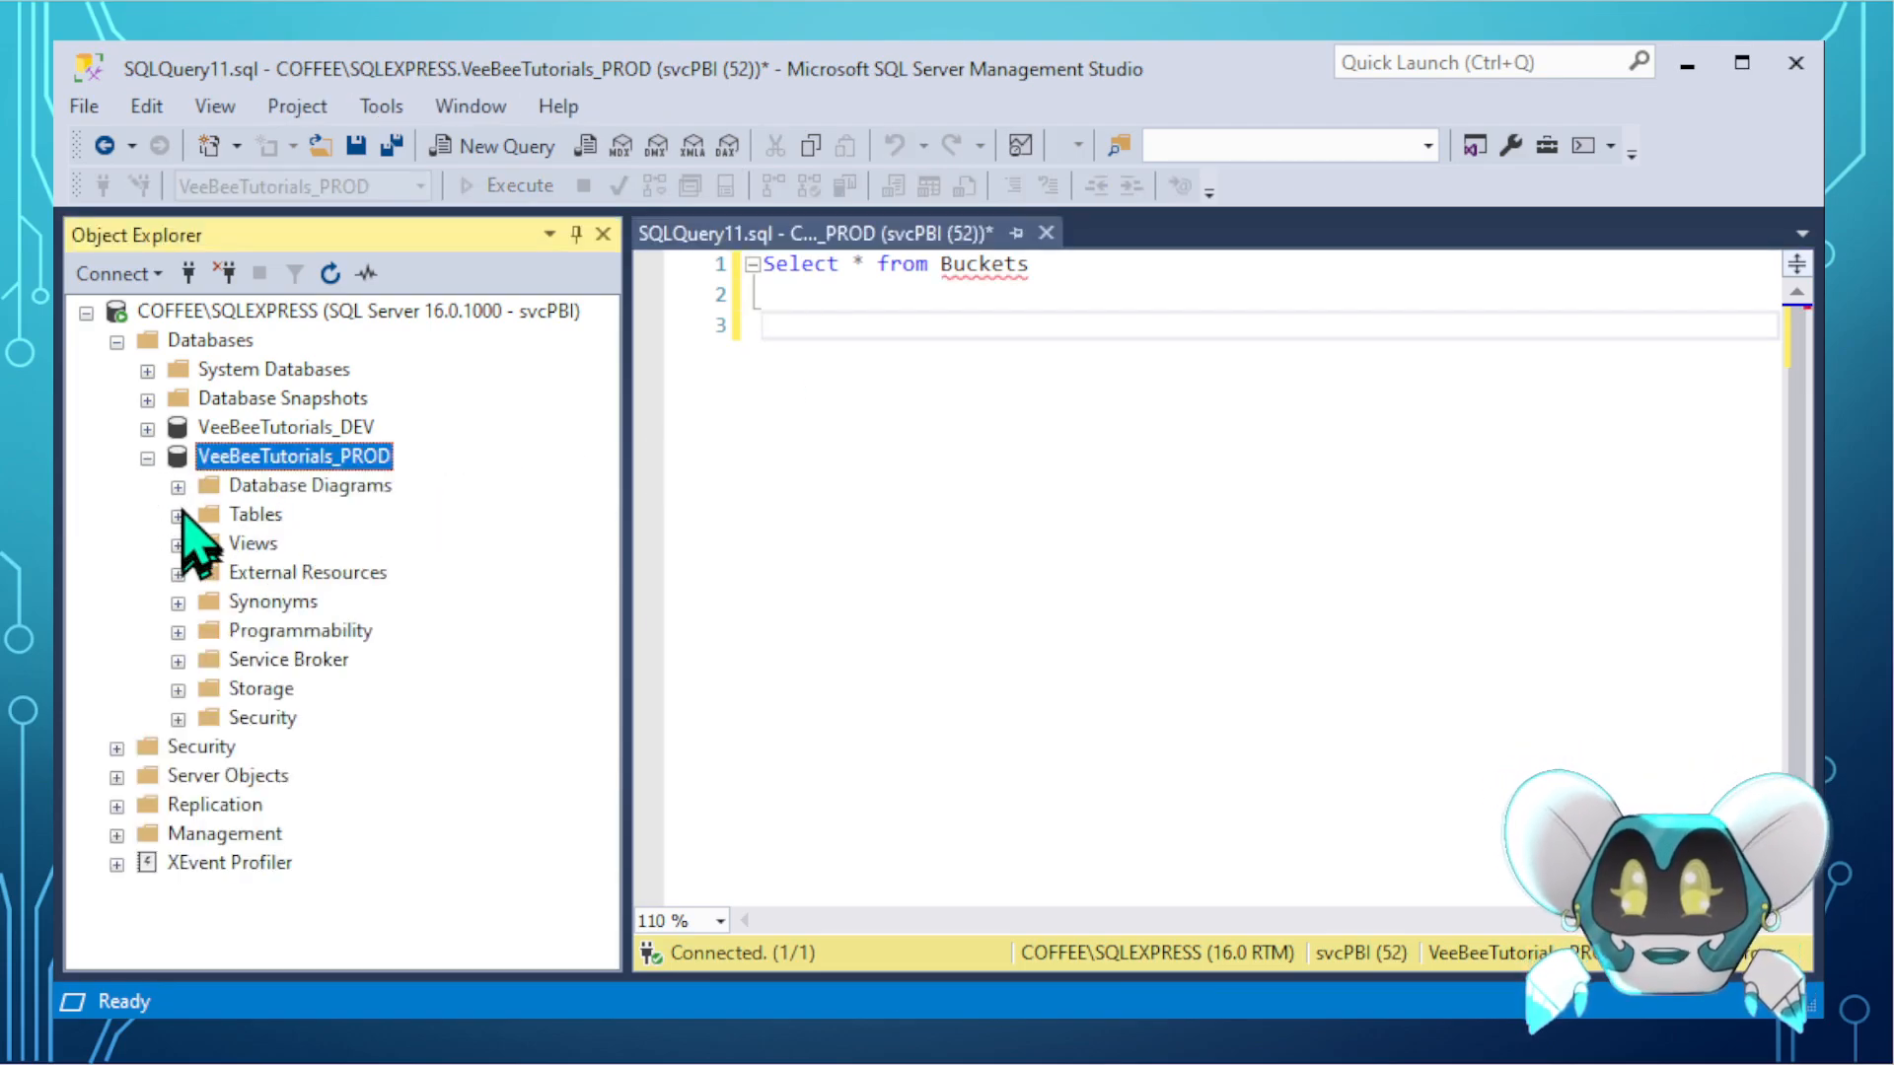
pyautogui.click(178, 515)
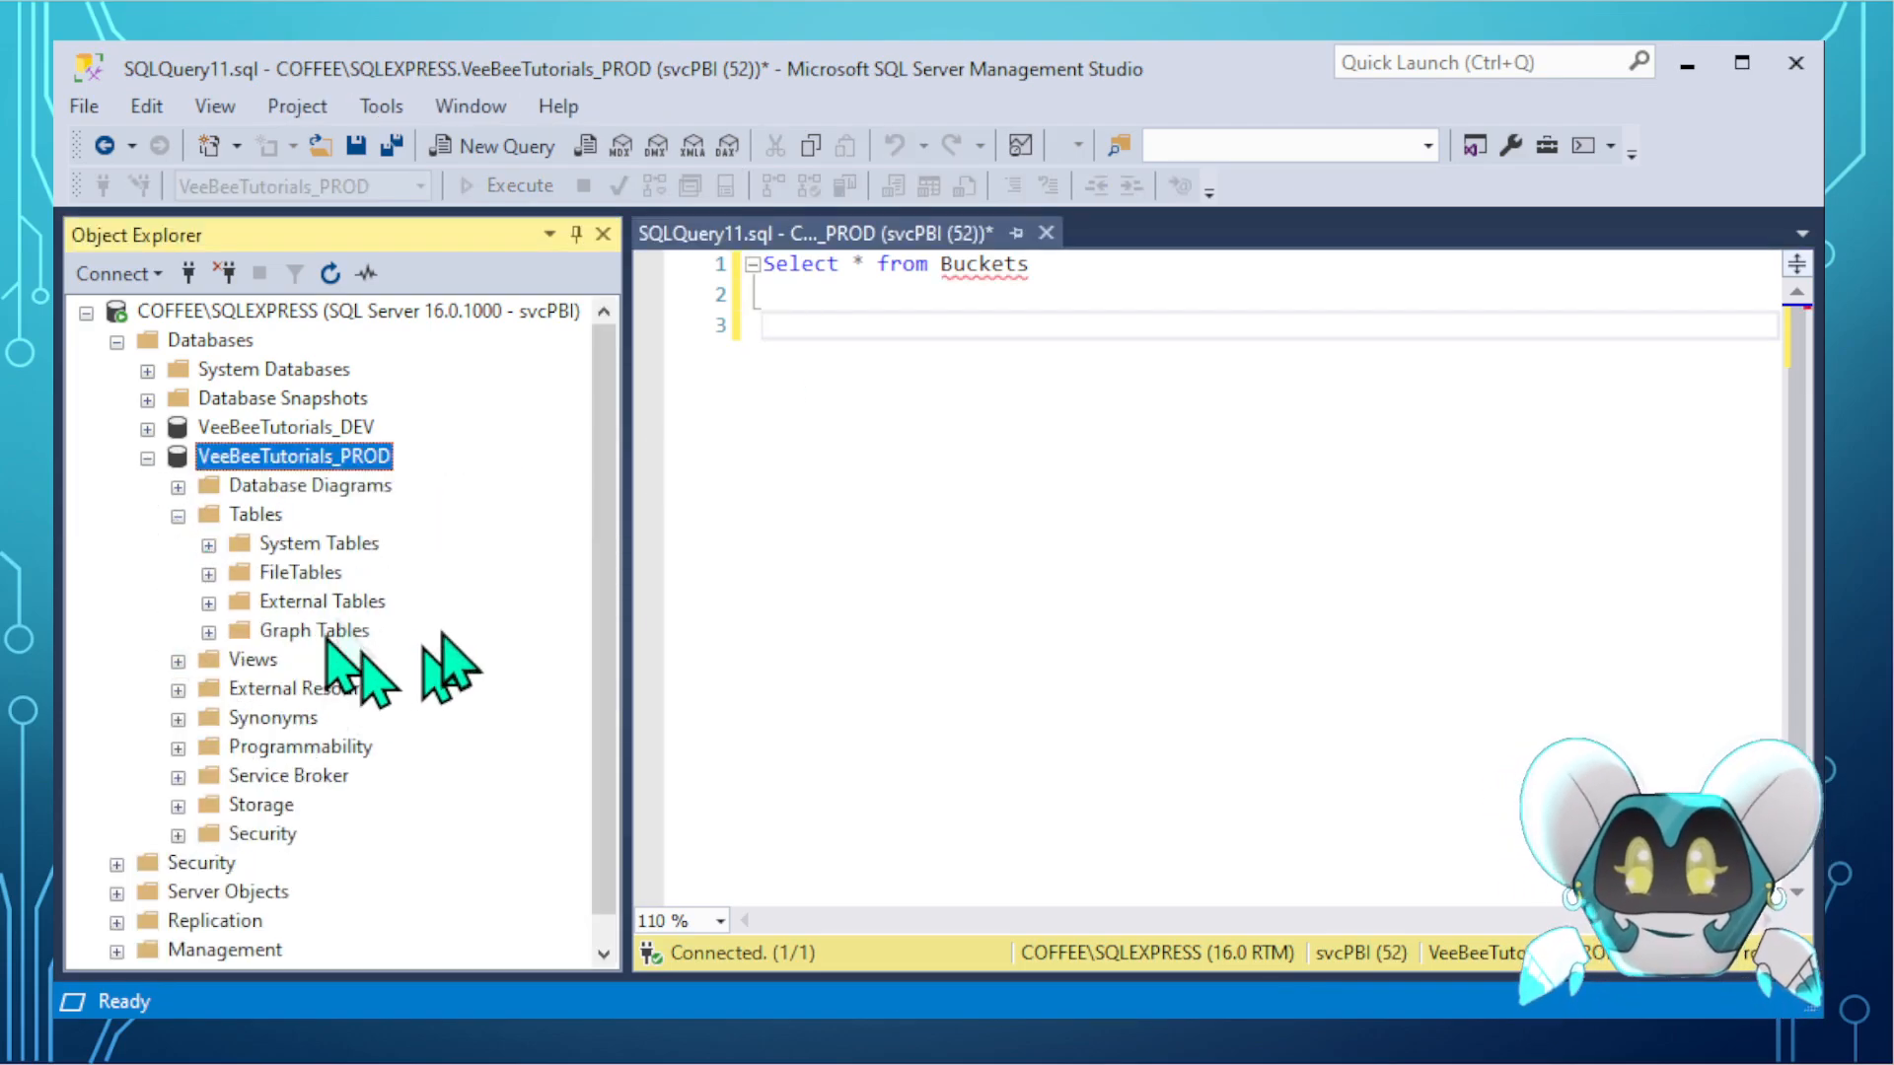
pyautogui.moveTo(837, 338); pyautogui.dragTo(592, 252)
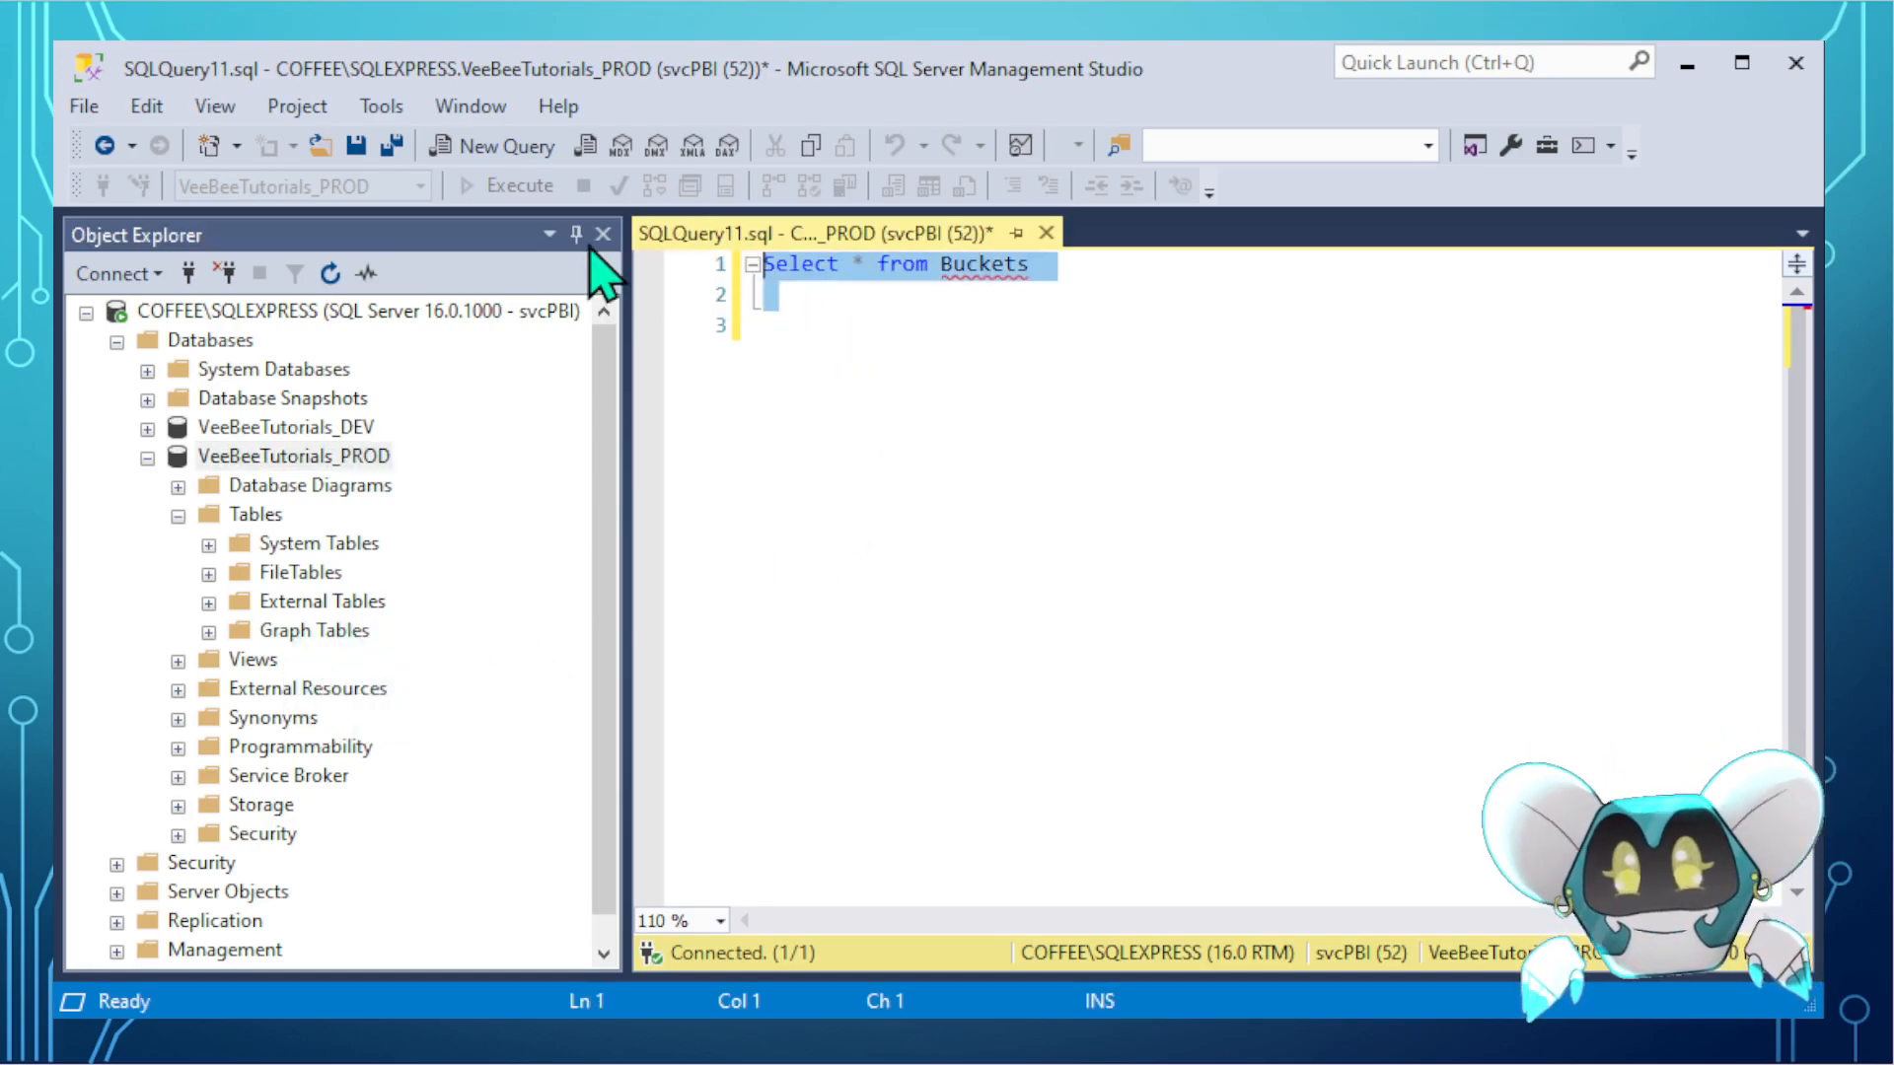
pyautogui.click(503, 186)
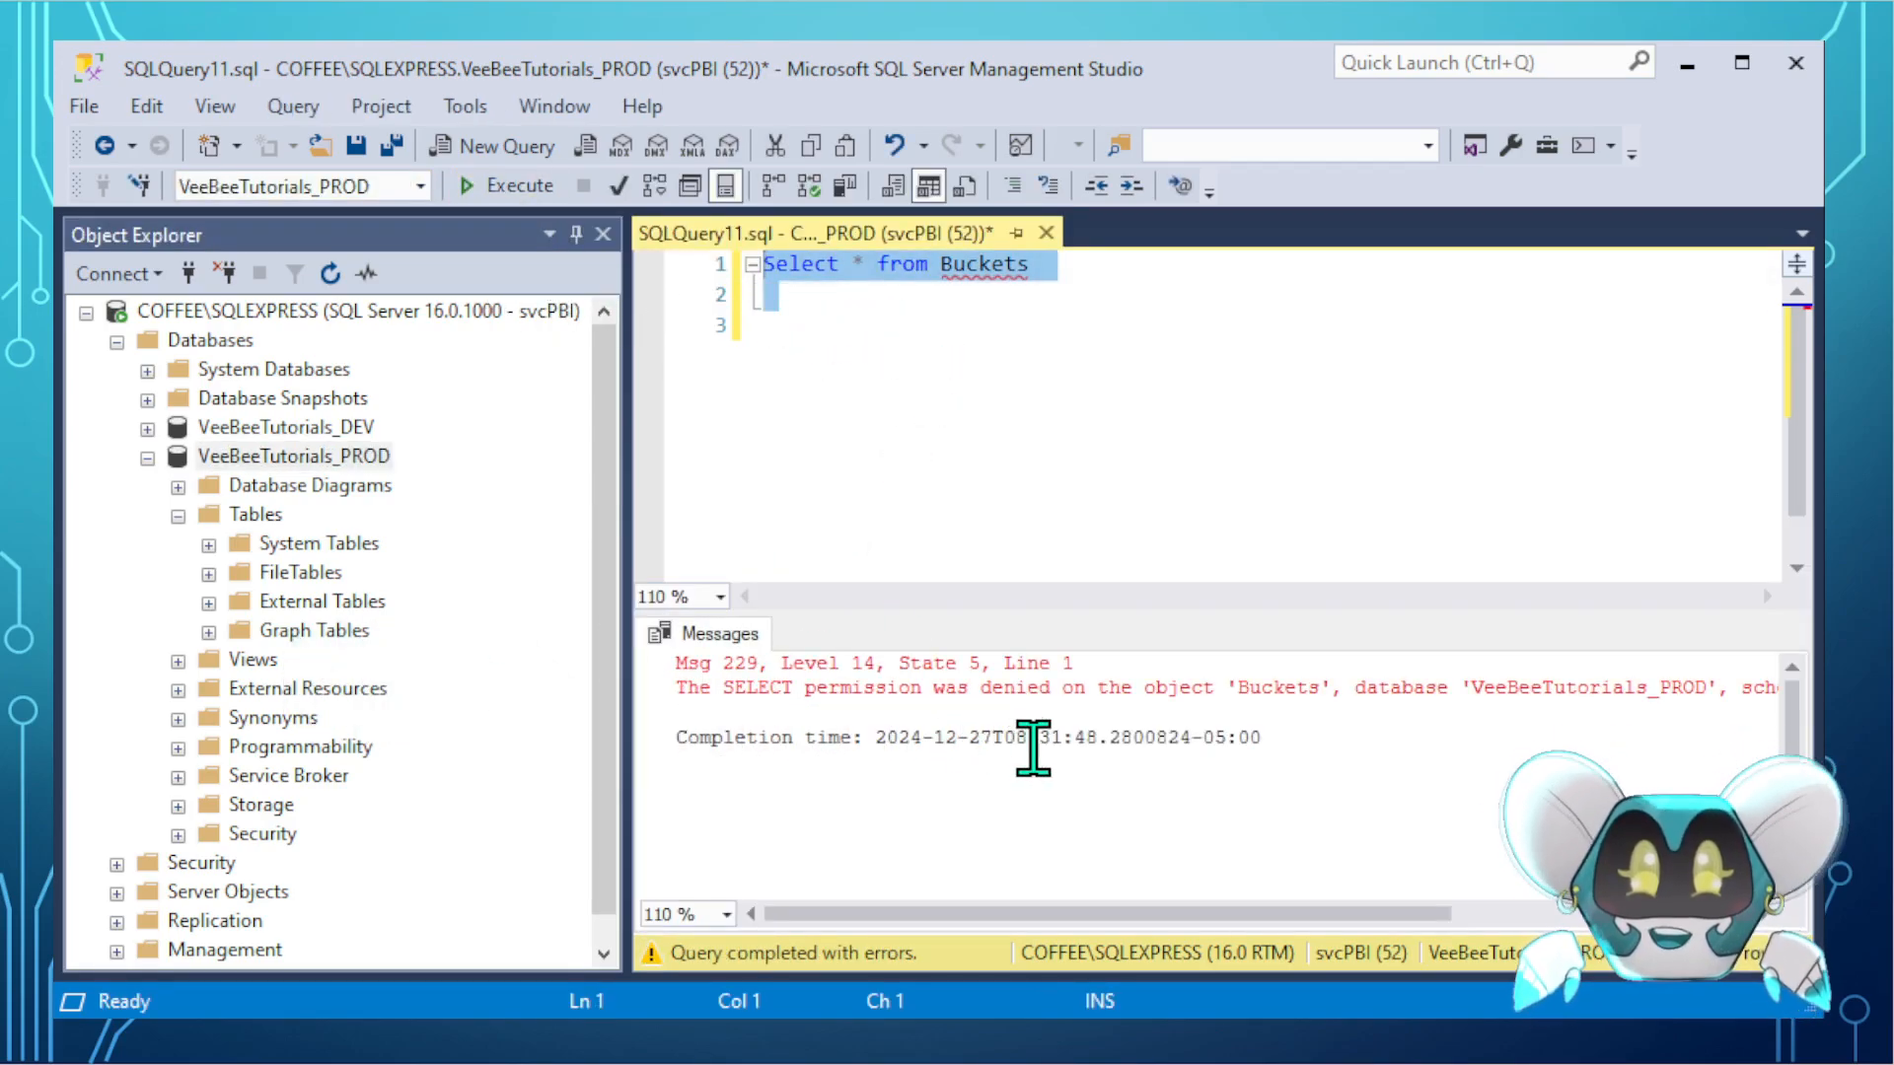
pyautogui.click(1050, 234)
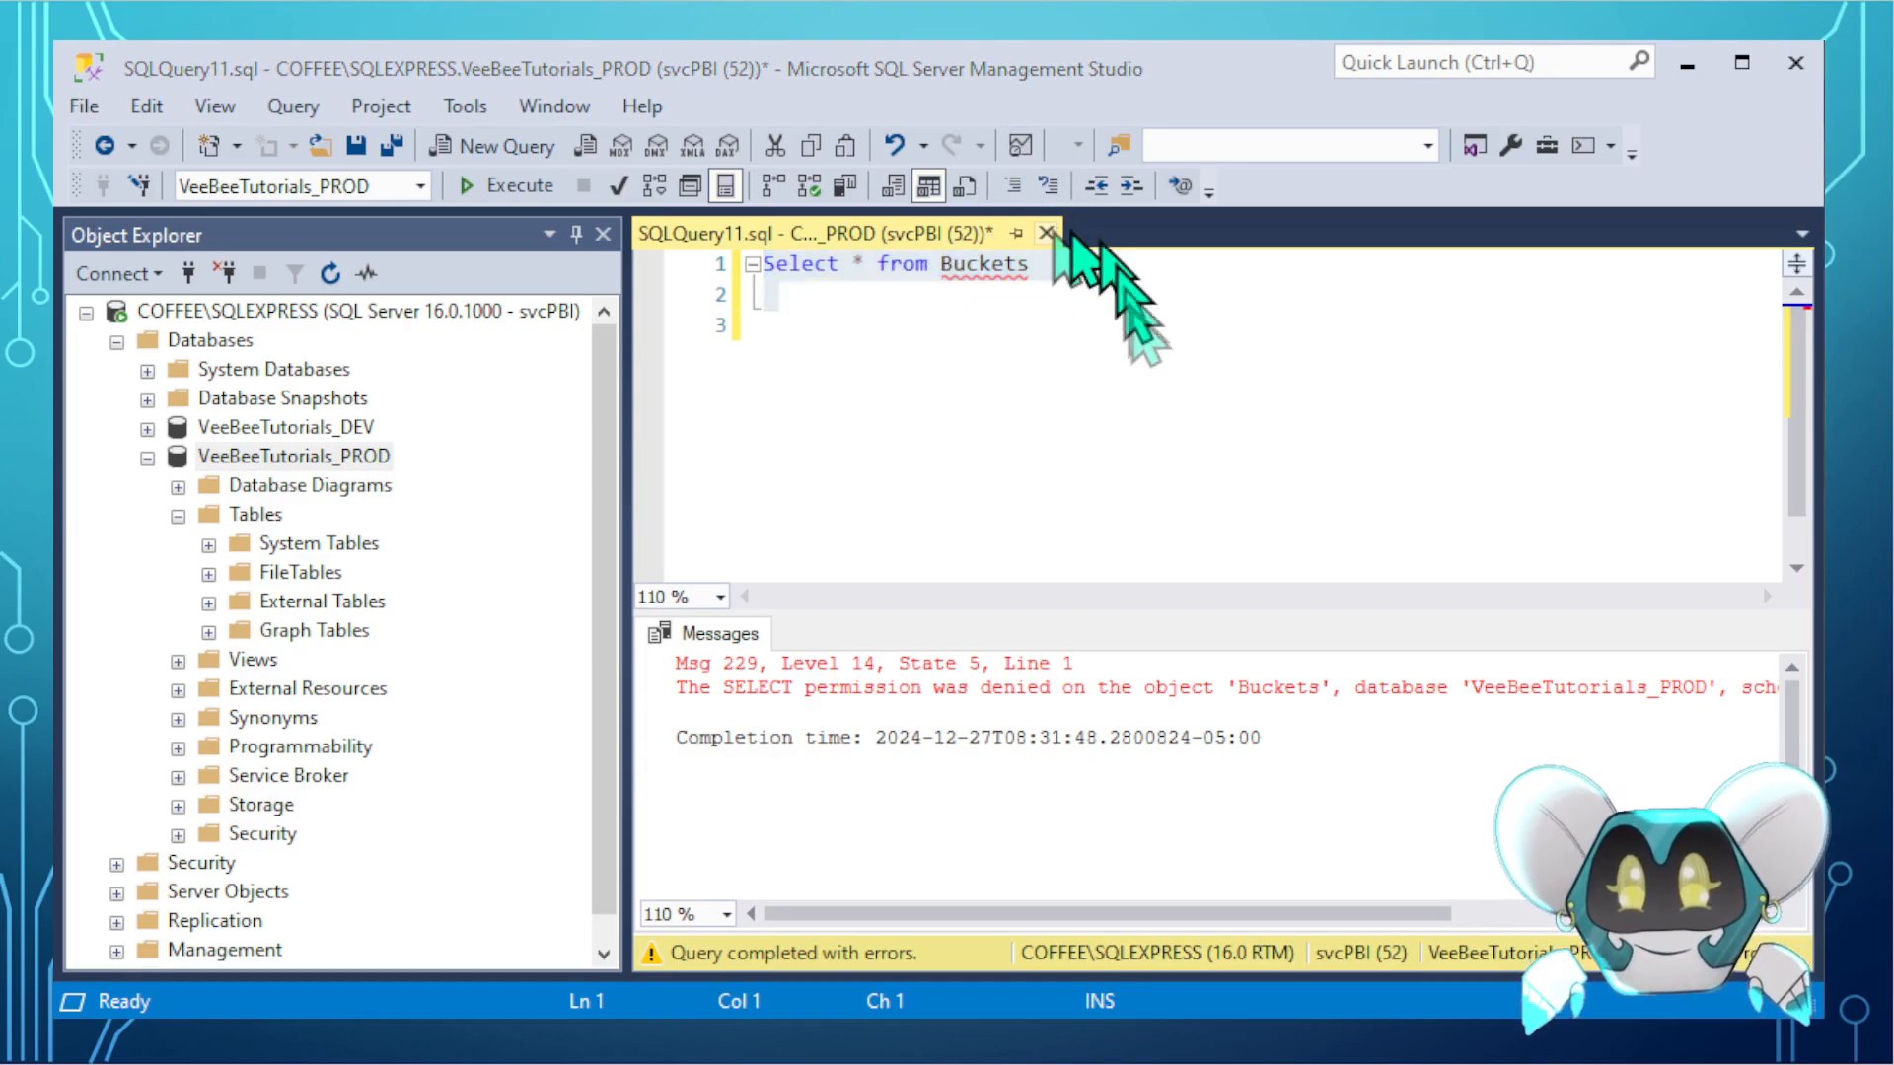
pyautogui.click(1086, 746)
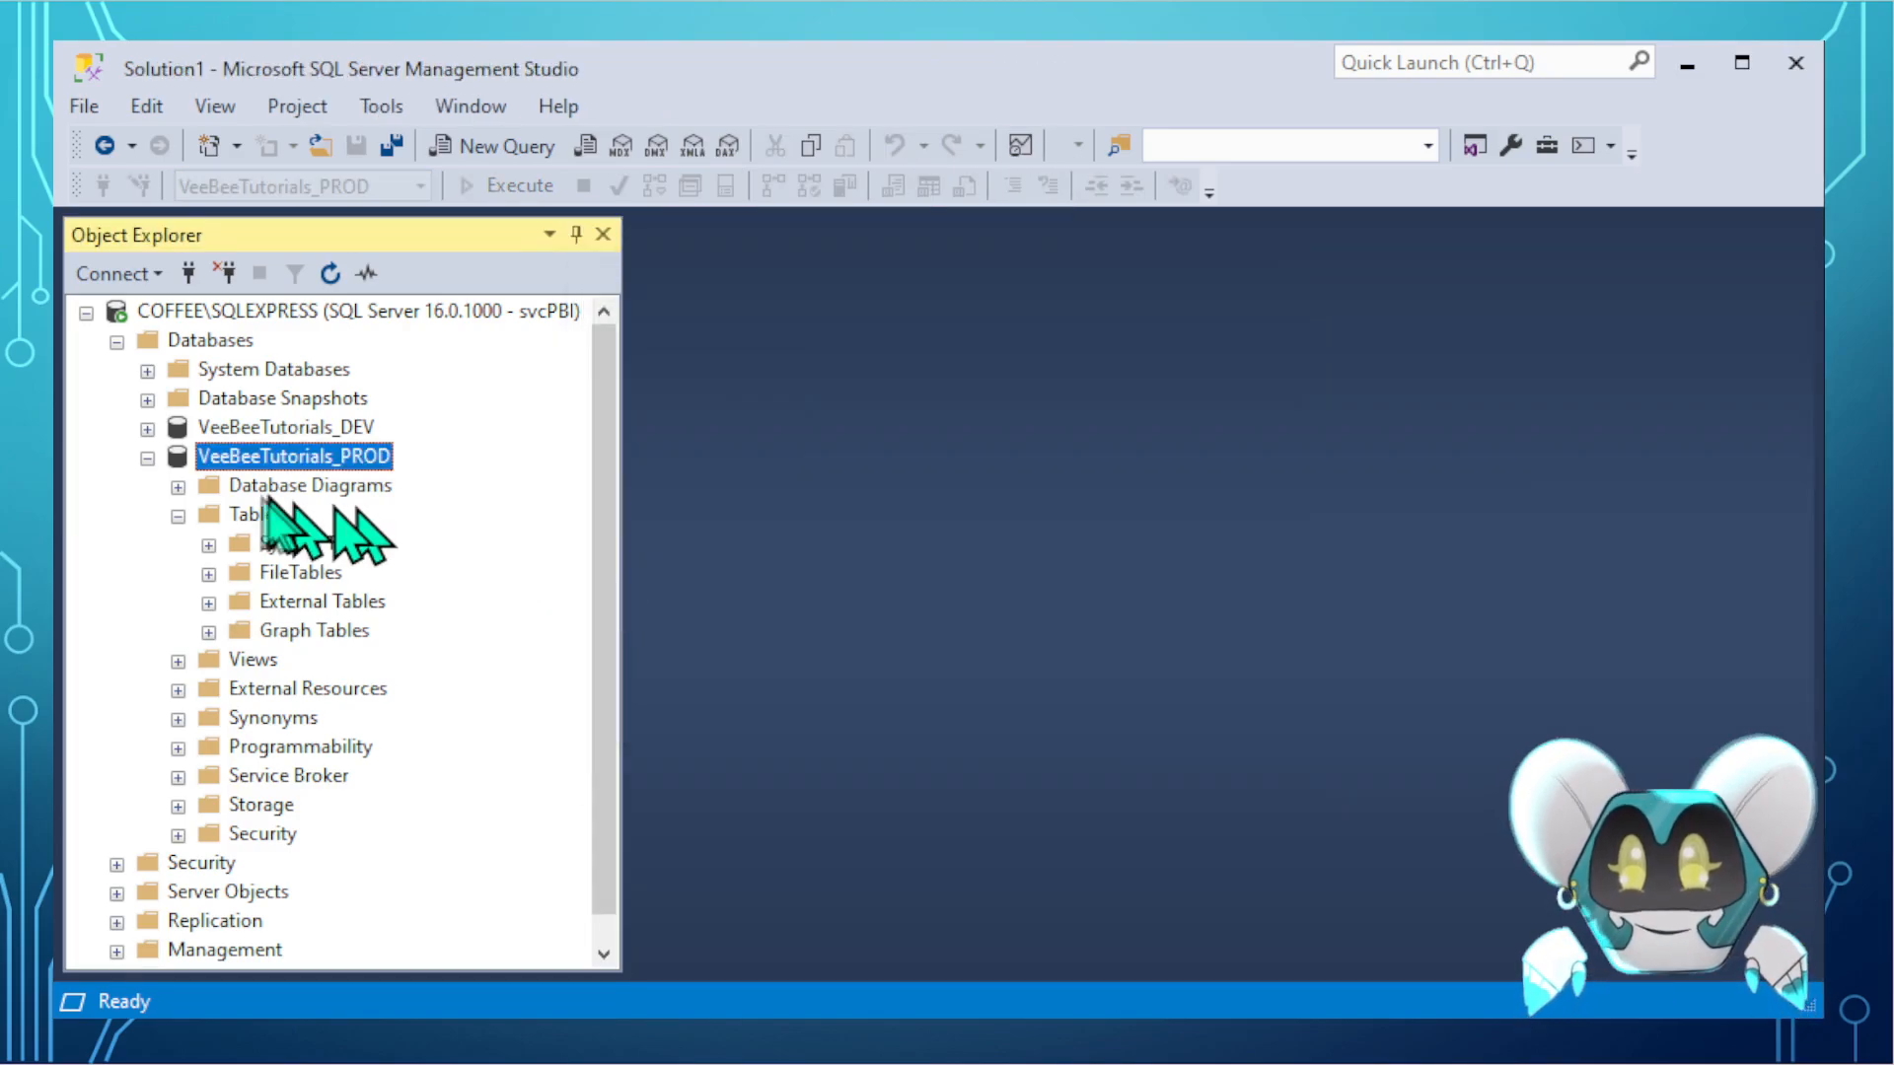
# - Disconnect, sign back in with the admin SQL login, expand Security and Databases, and open a VeeBeeTutorials_PROD query
pyautogui.click(296, 311)
pyautogui.click(187, 273)
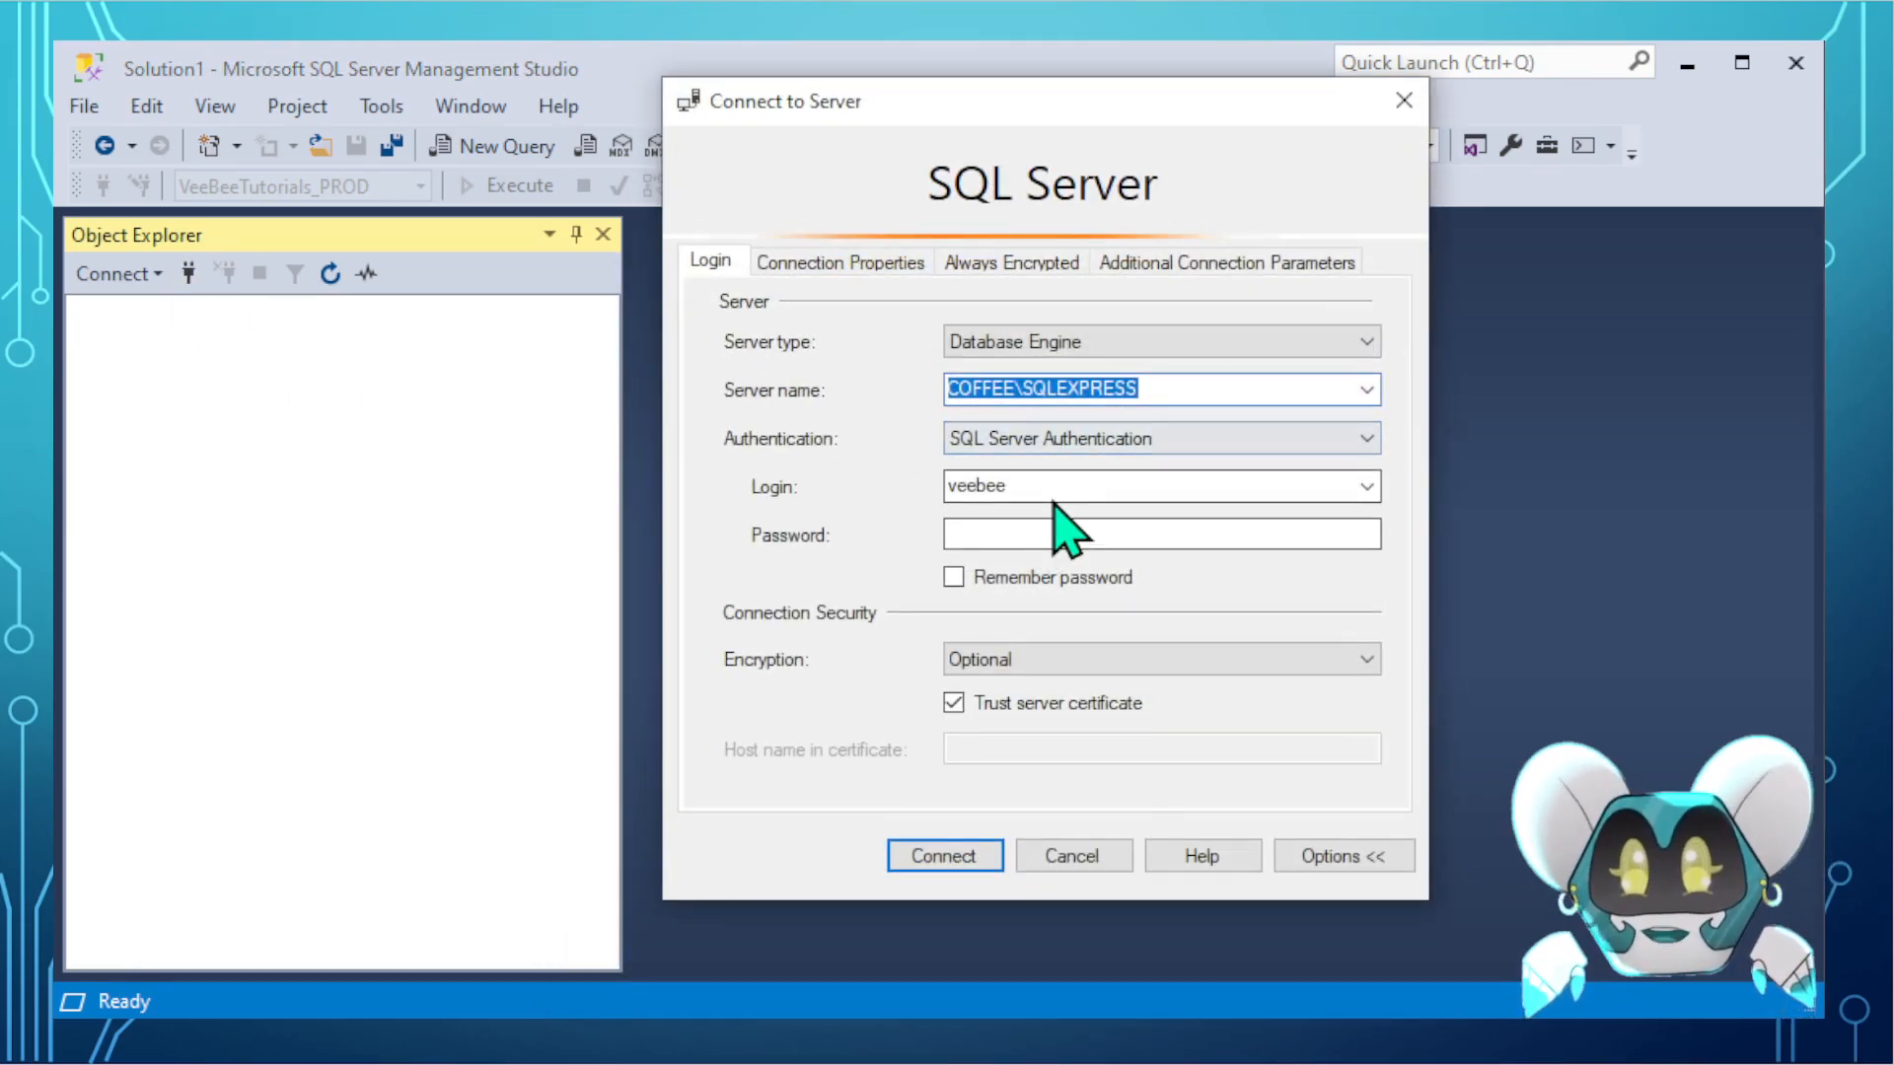
pyautogui.click(1026, 533)
pyautogui.write('******')
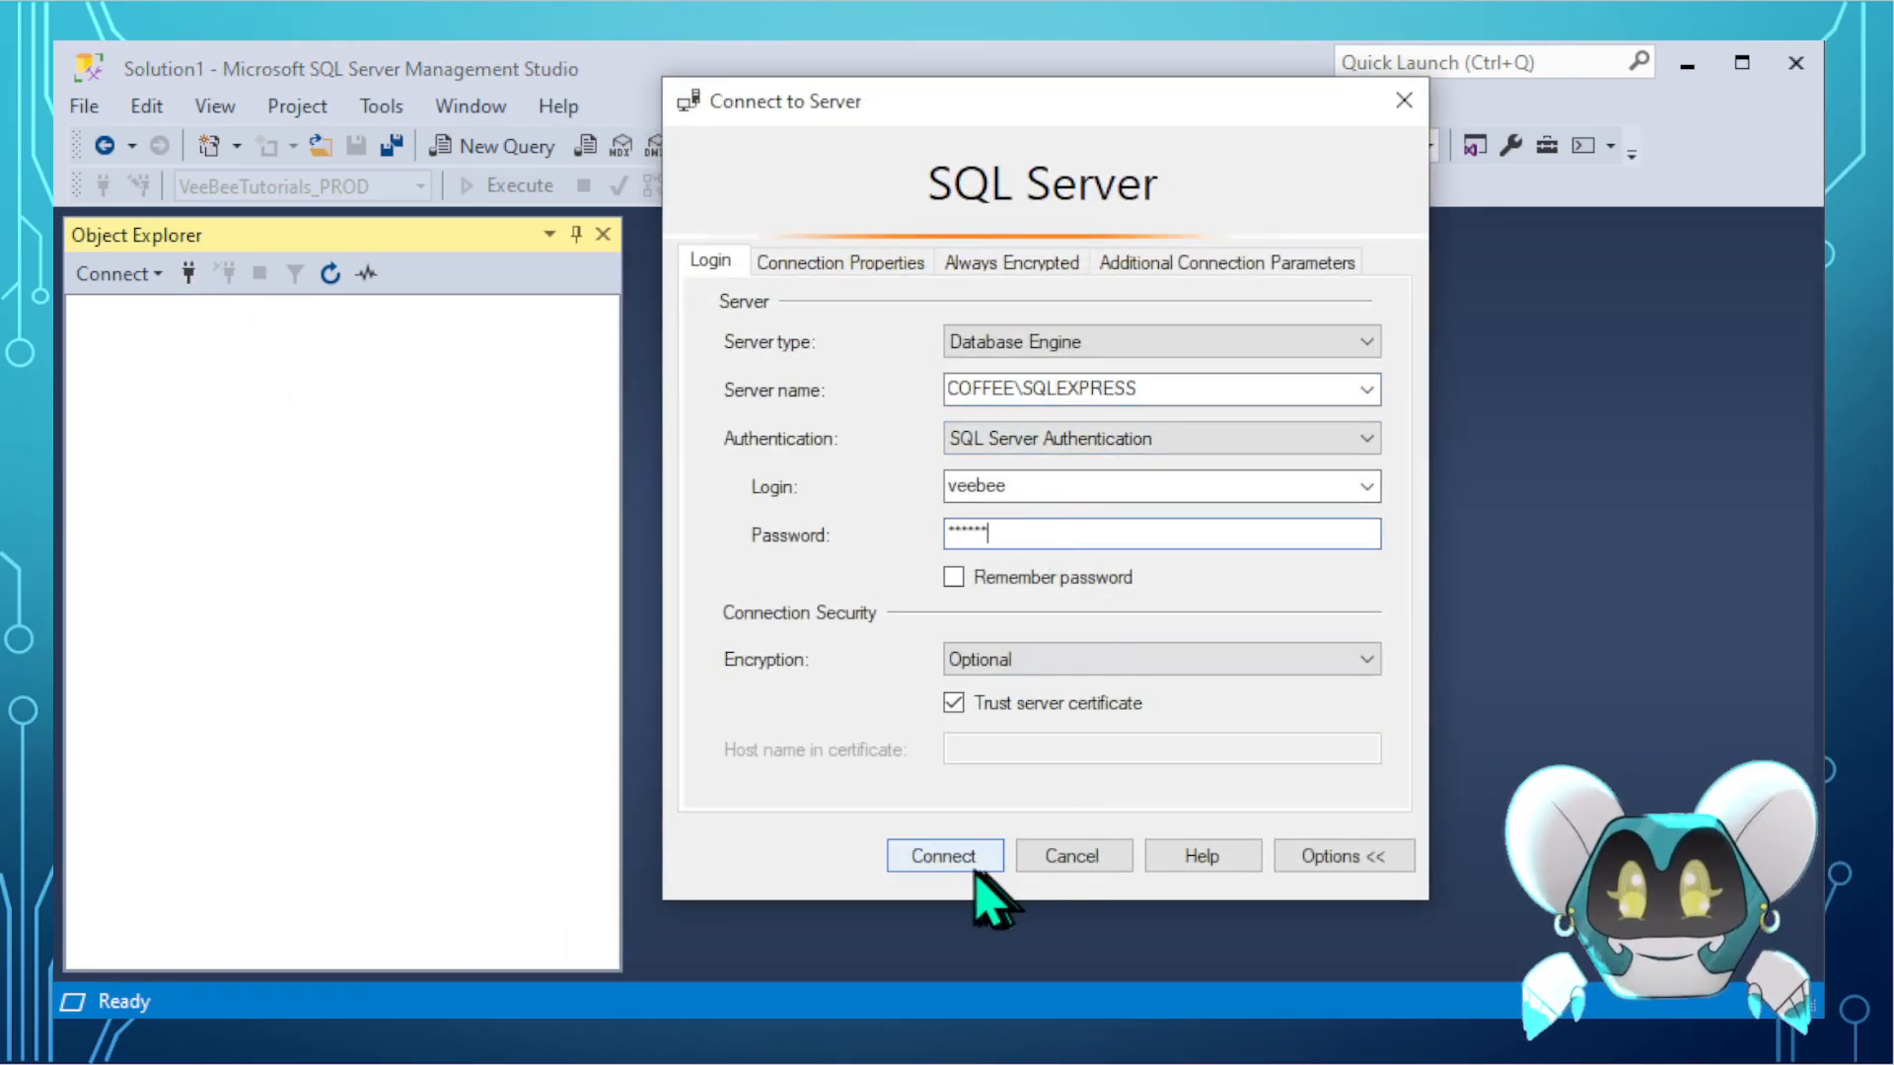
pyautogui.click(975, 868)
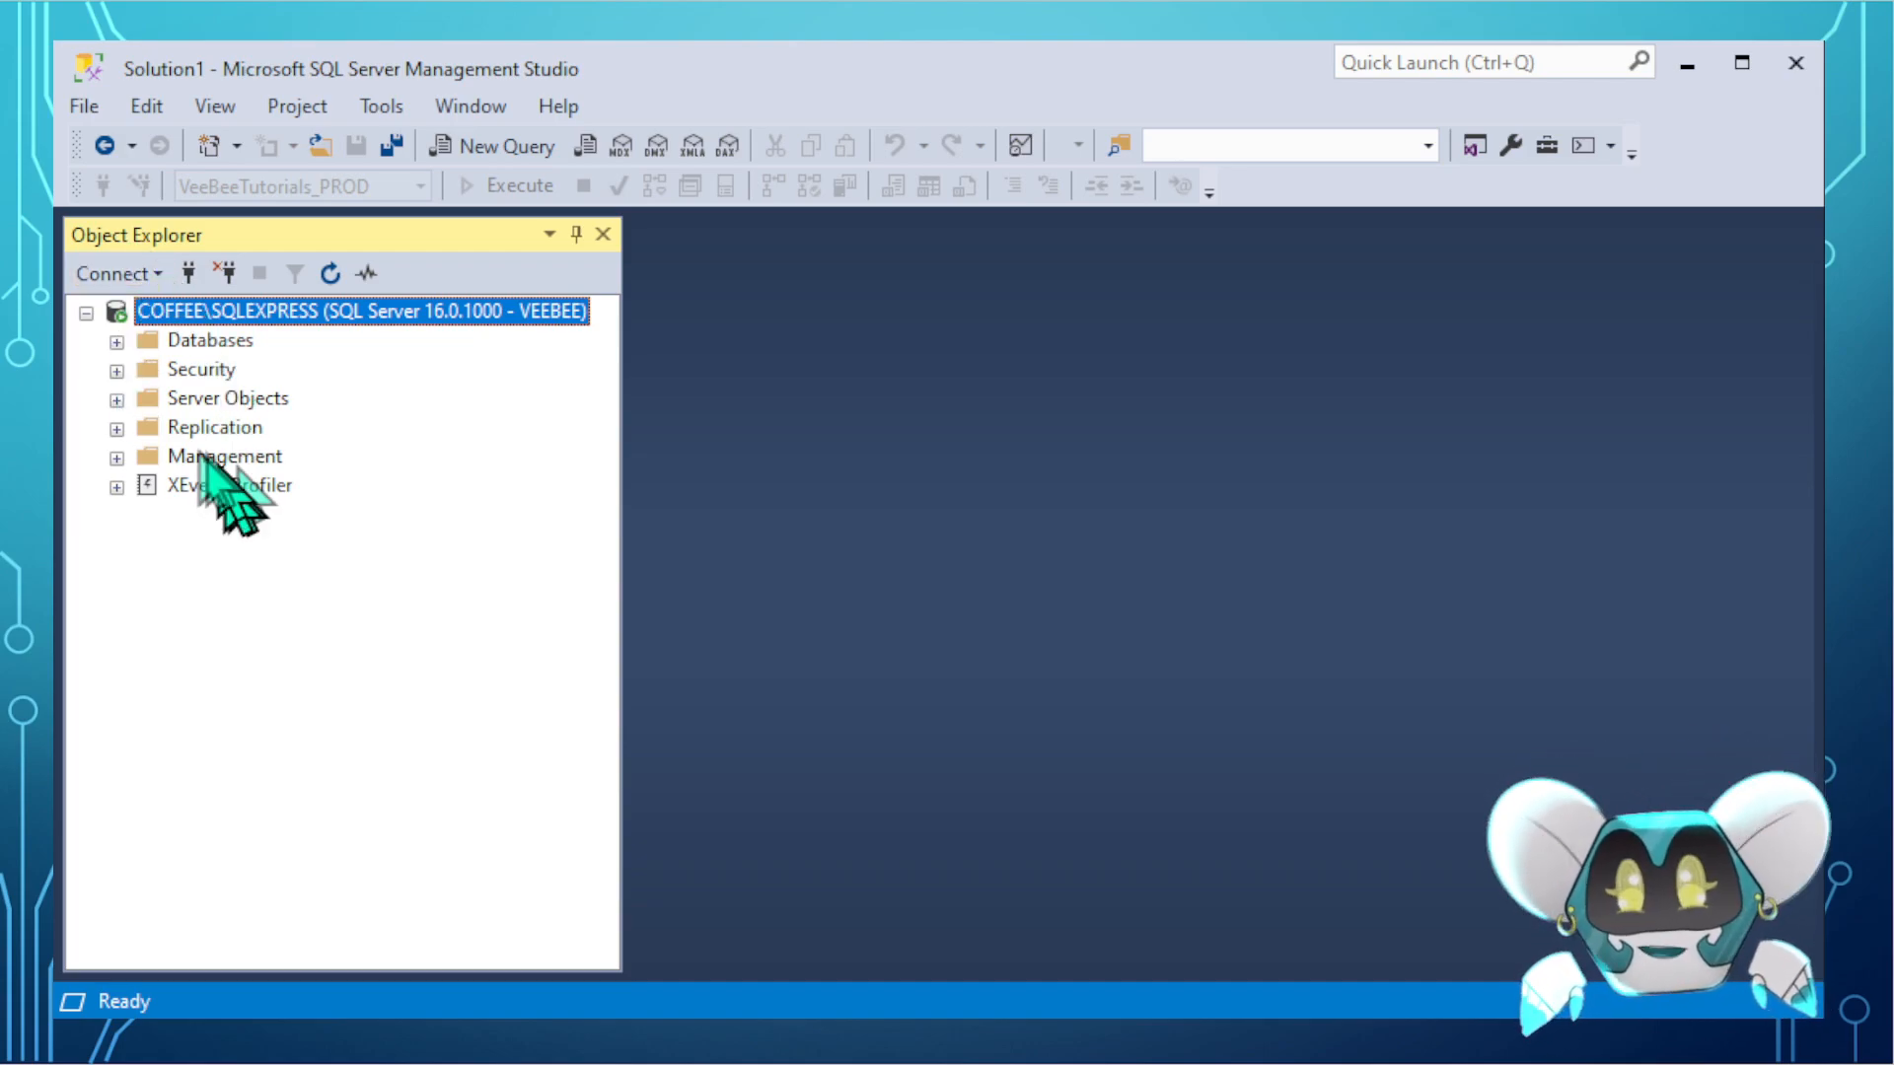
pyautogui.click(117, 371)
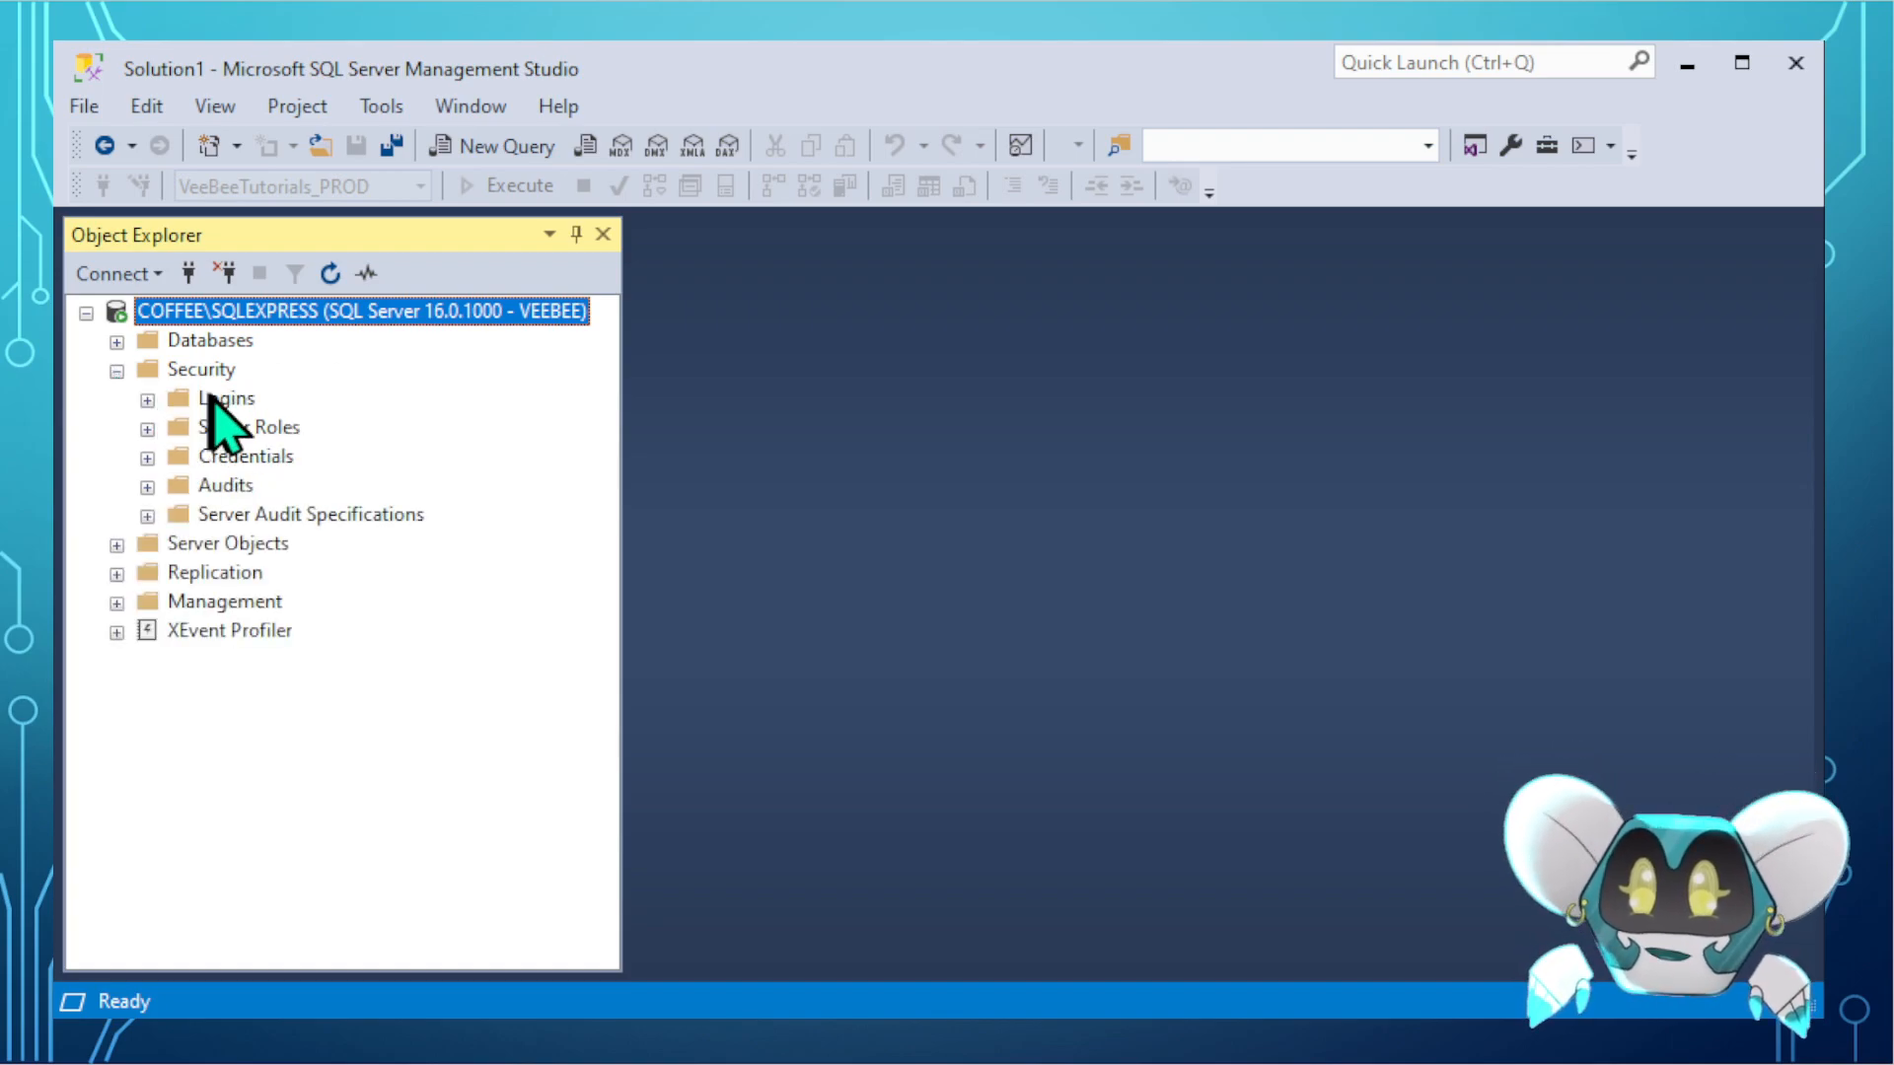
pyautogui.click(116, 341)
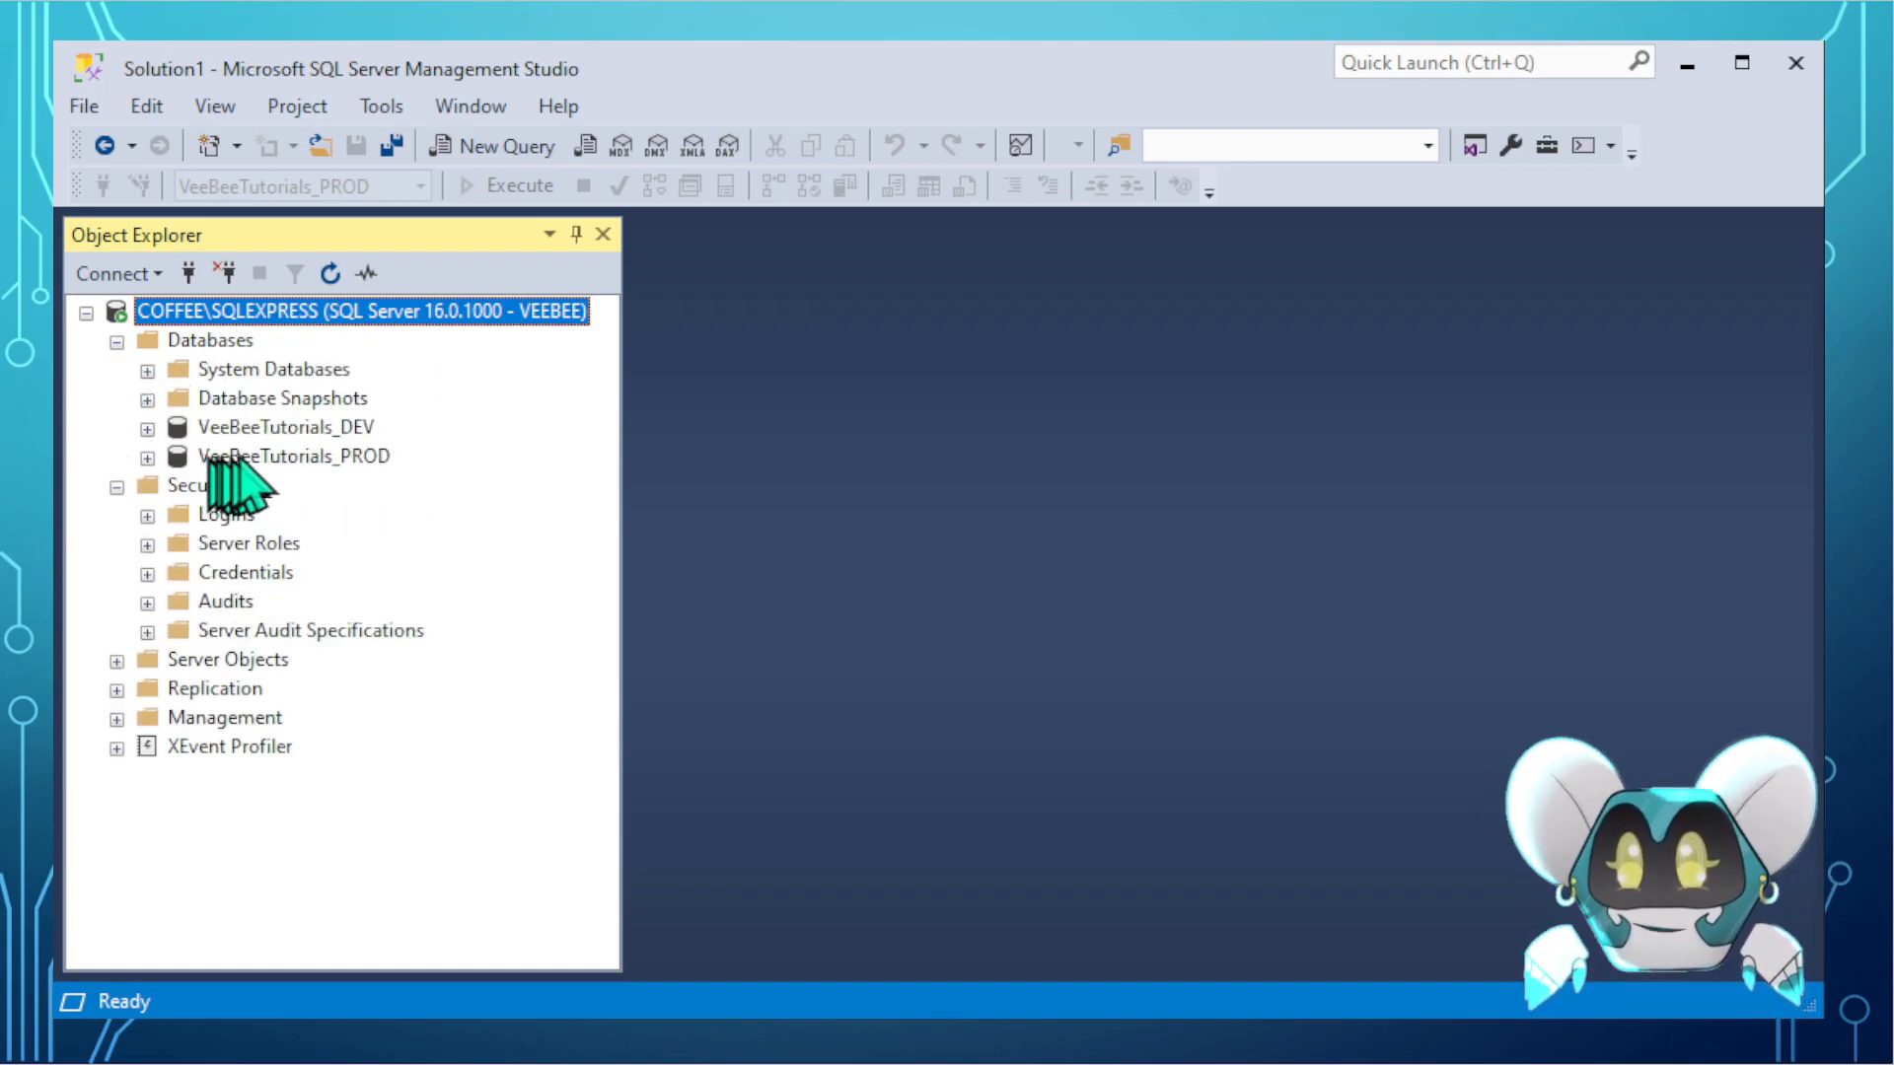
pyautogui.click(282, 456)
pyautogui.click(469, 150)
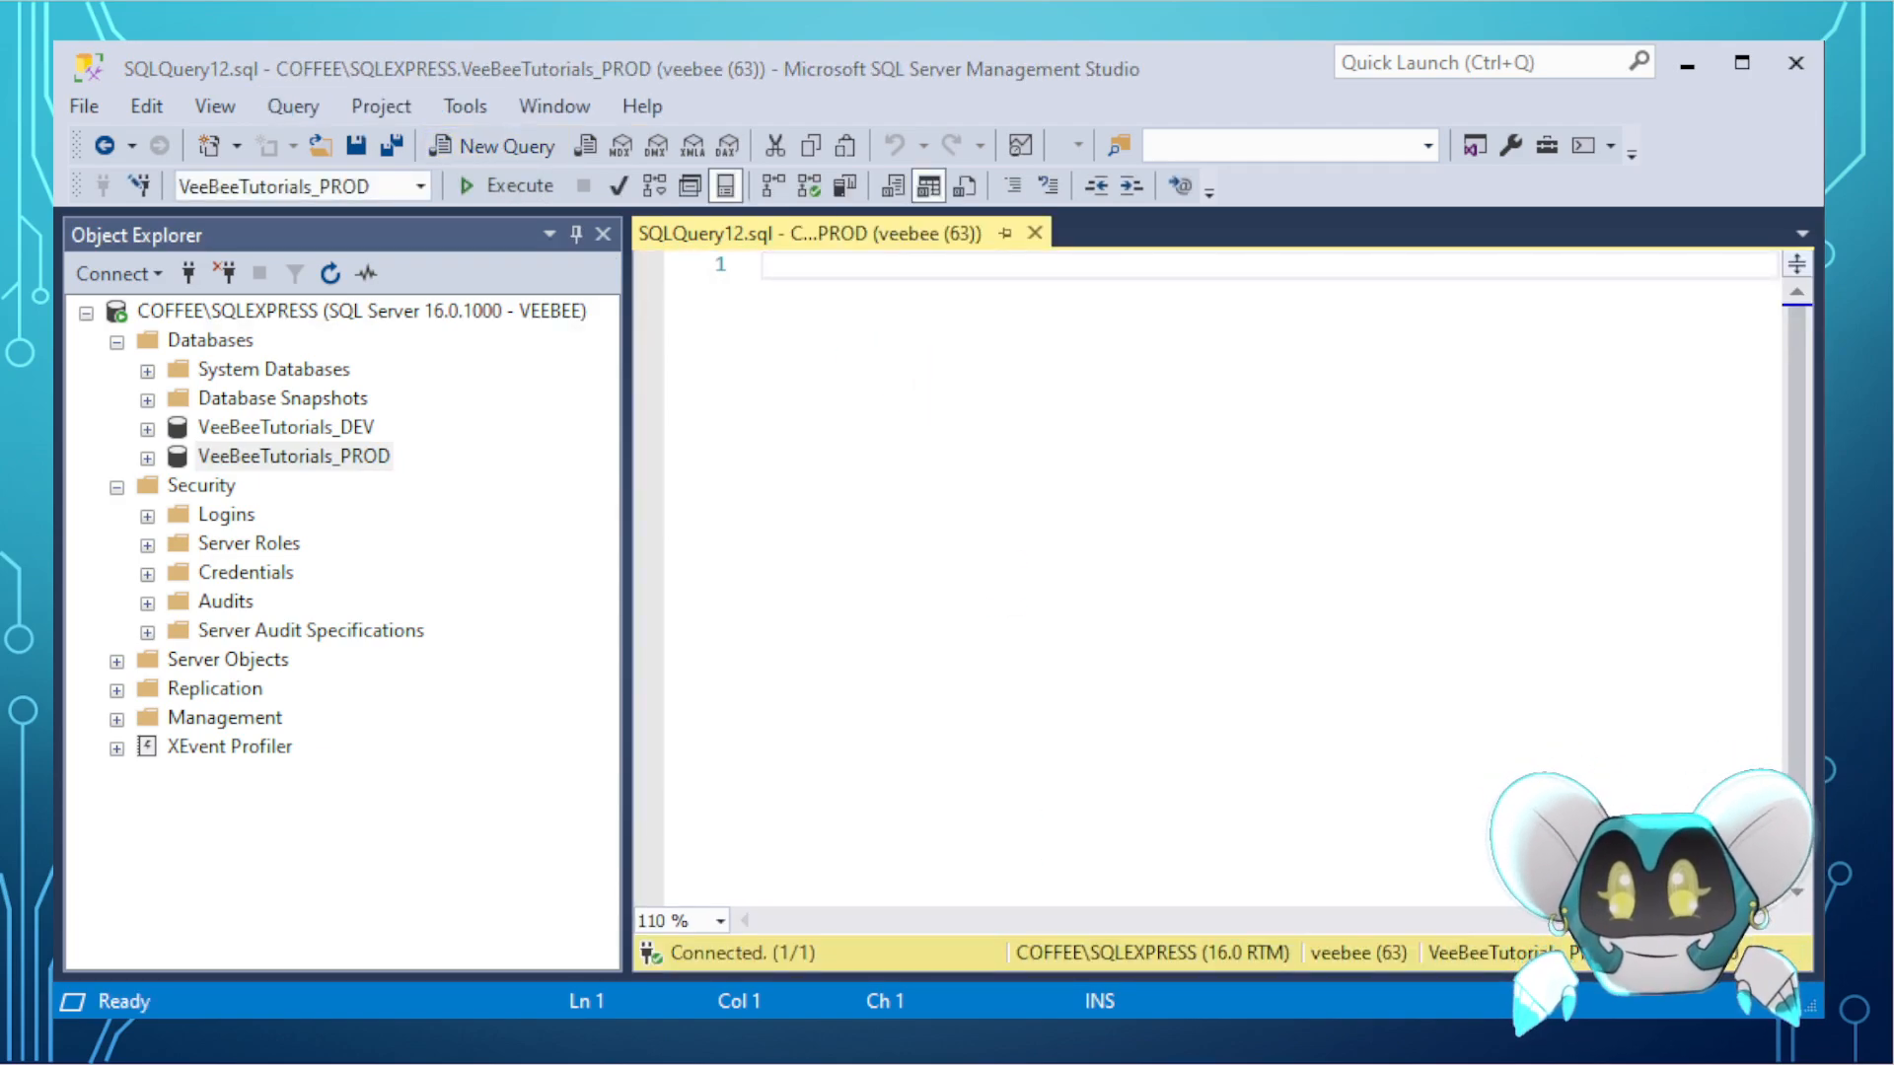
# - Type drop login svcPBI; and expand the server's Logins list
pyautogui.press('Return')
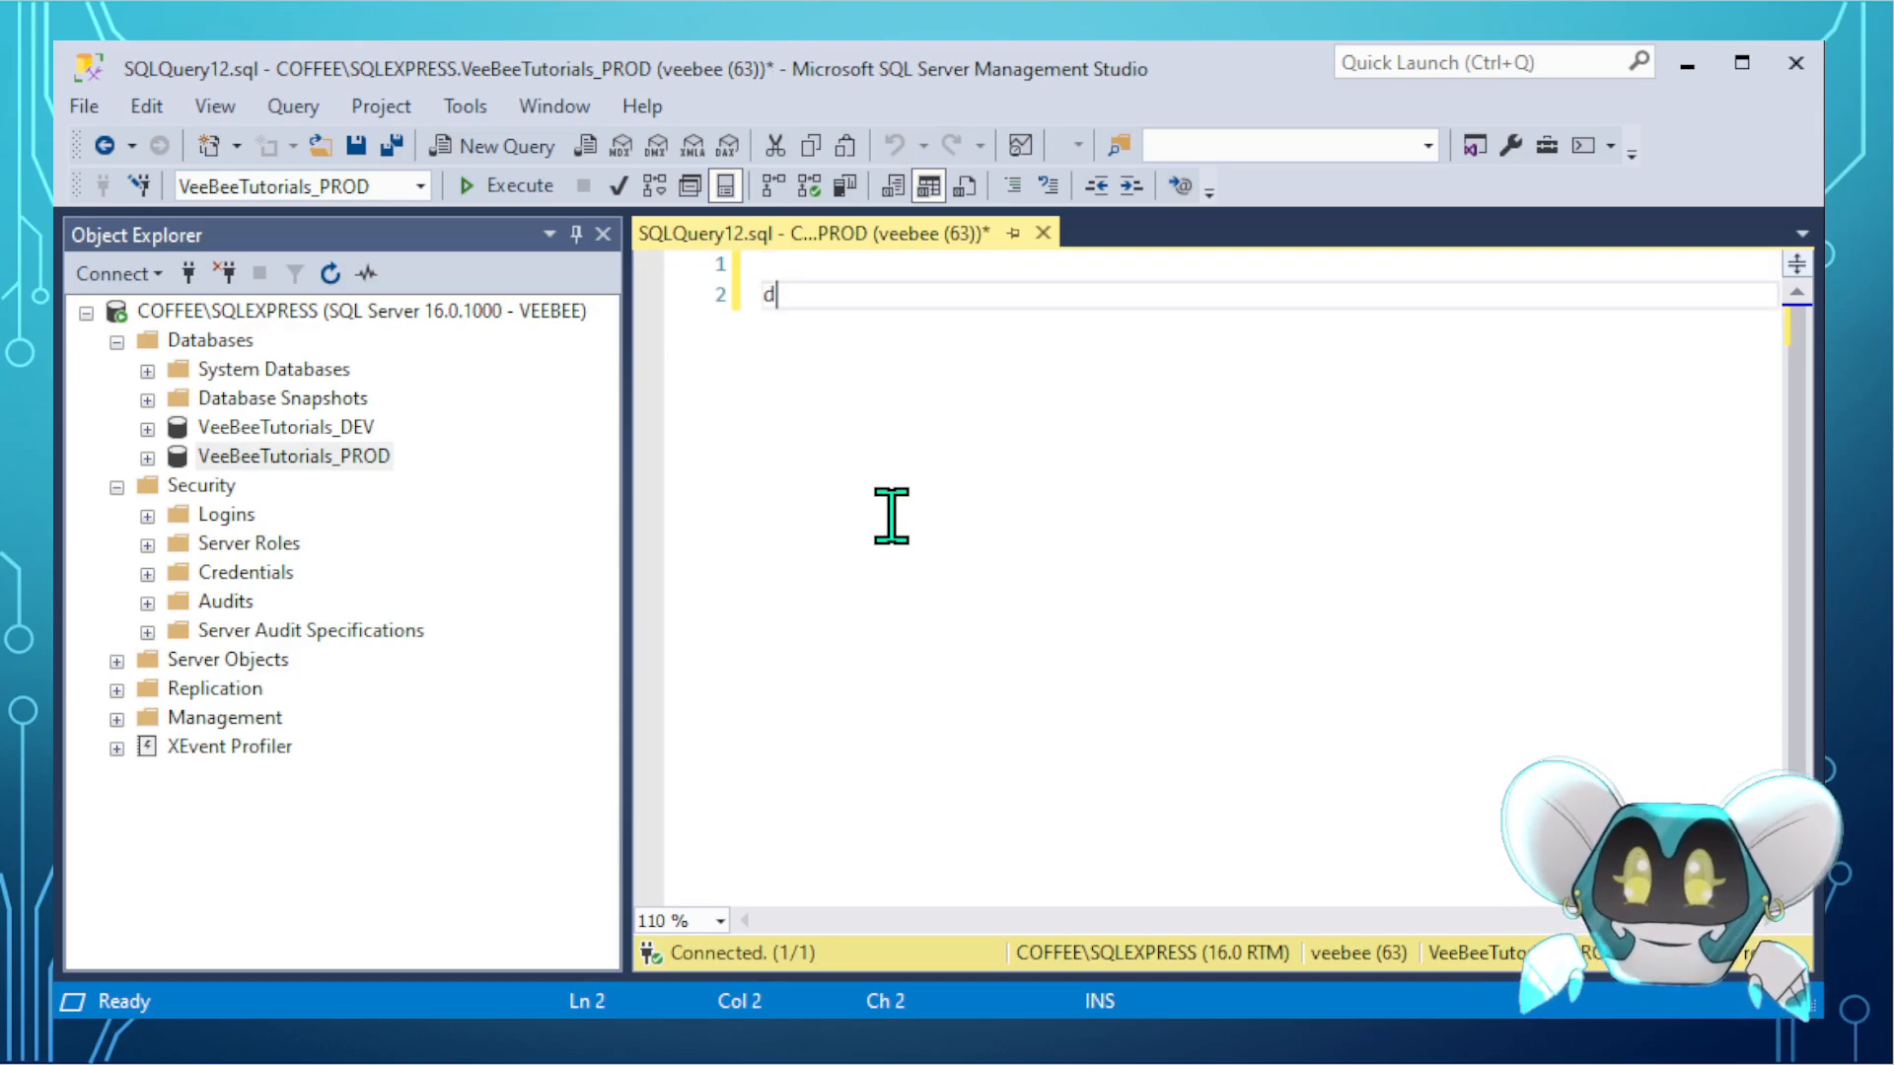
pyautogui.write('drop login svcPBI;')
pyautogui.press('Return')
pyautogui.press('Return')
pyautogui.press('Return')
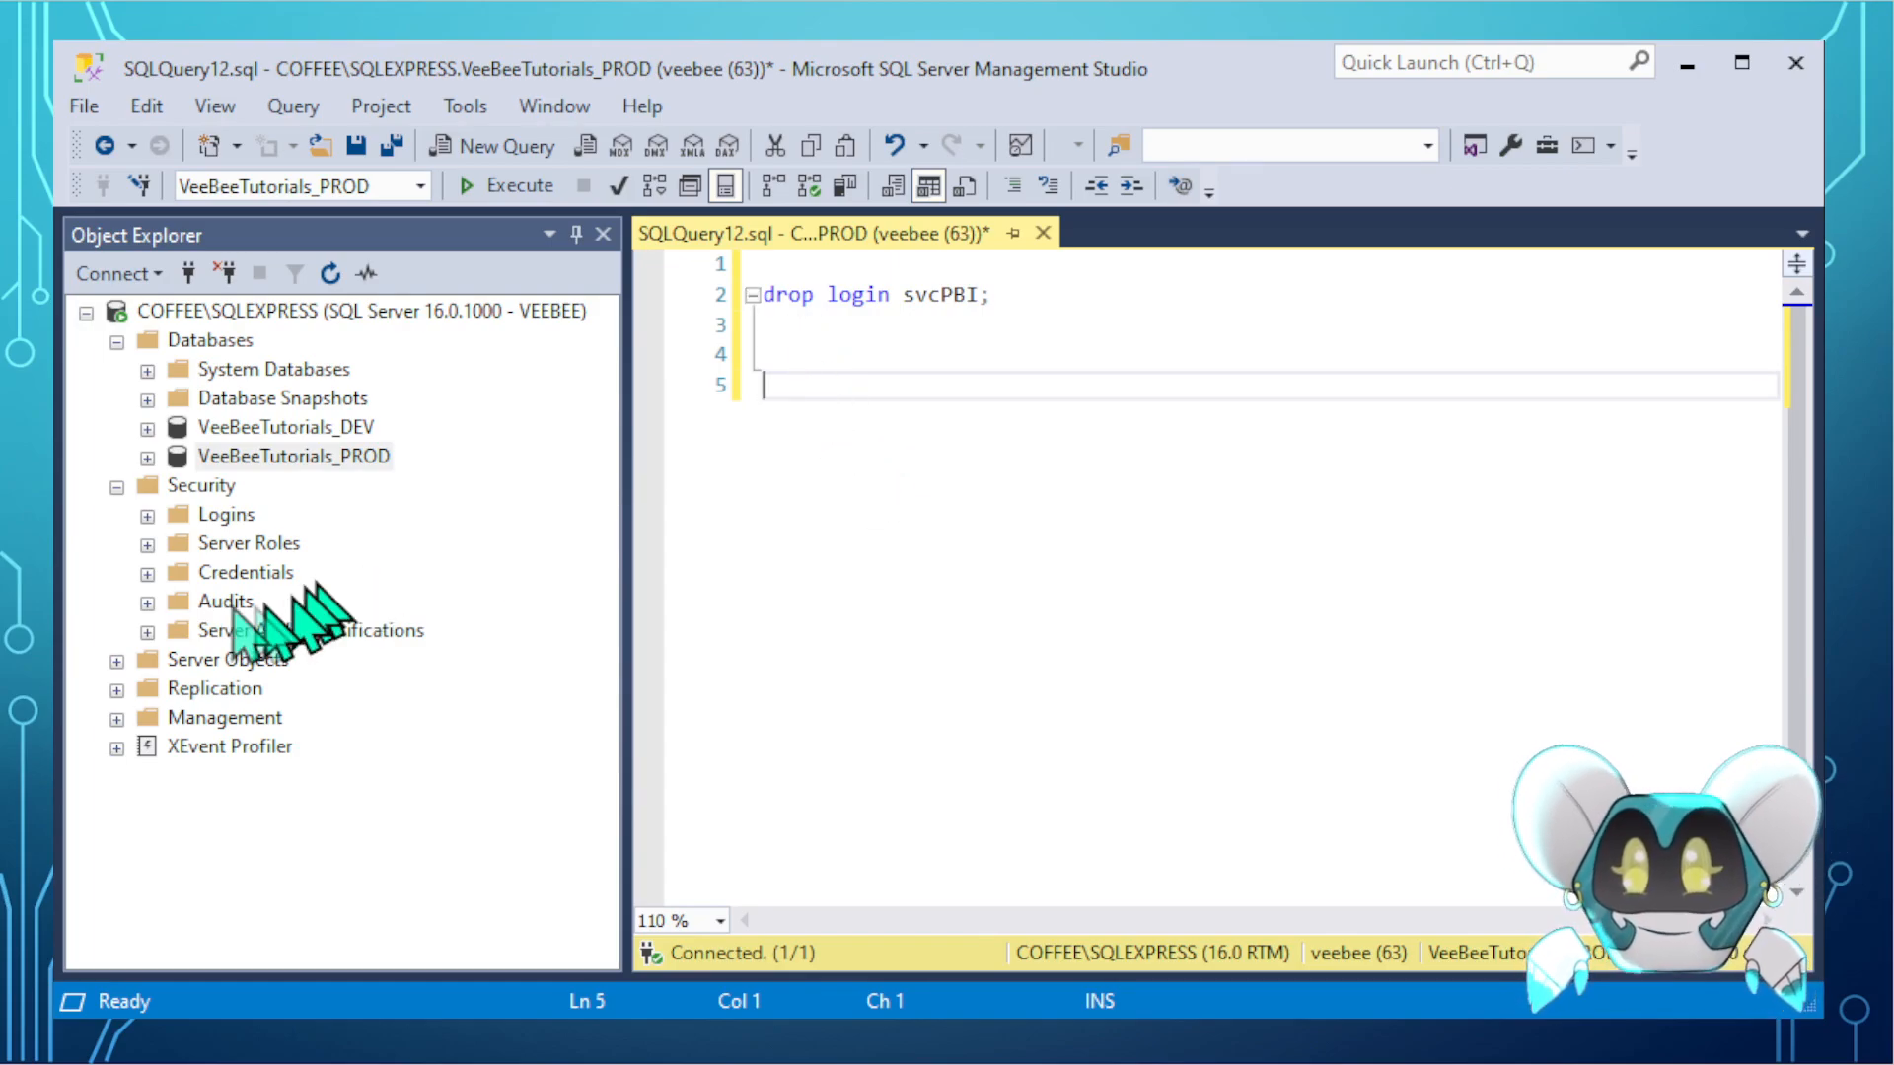
pyautogui.click(147, 515)
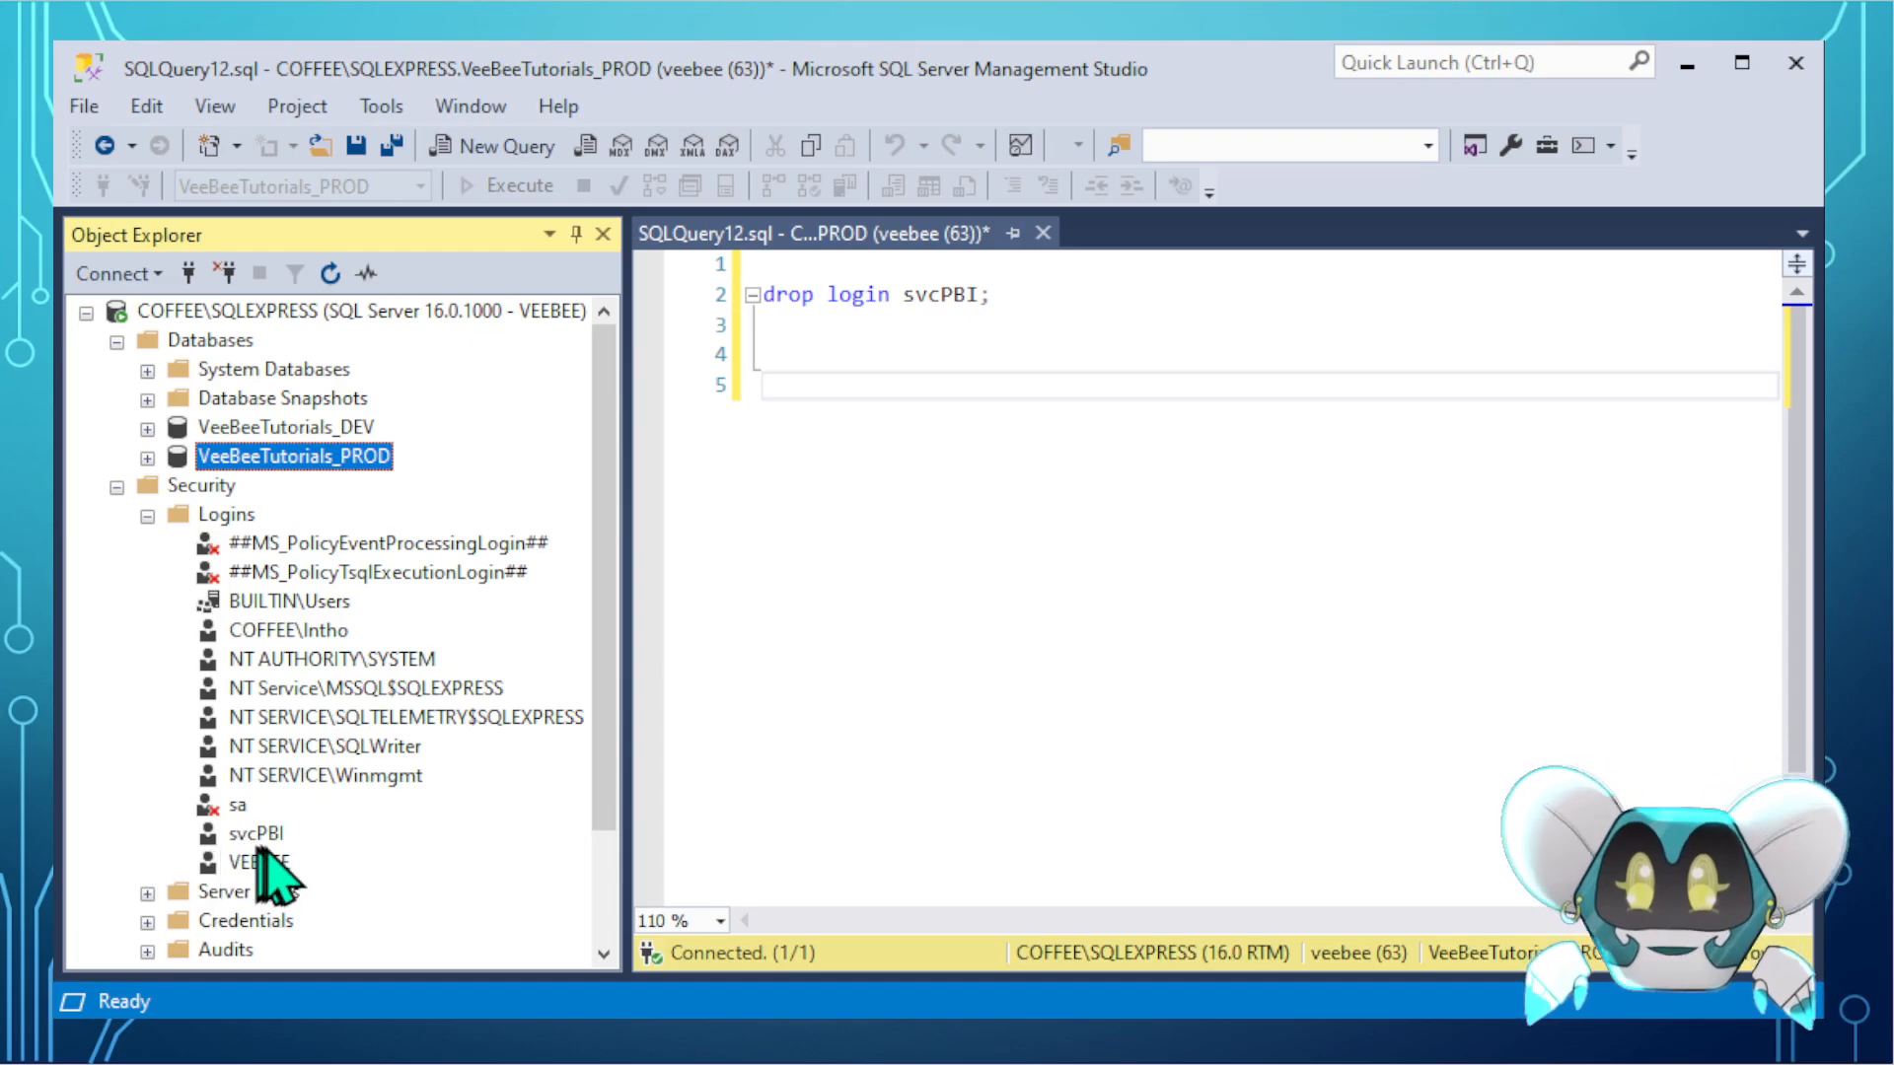
pyautogui.moveTo(800, 340); pyautogui.dragTo(719, 296)
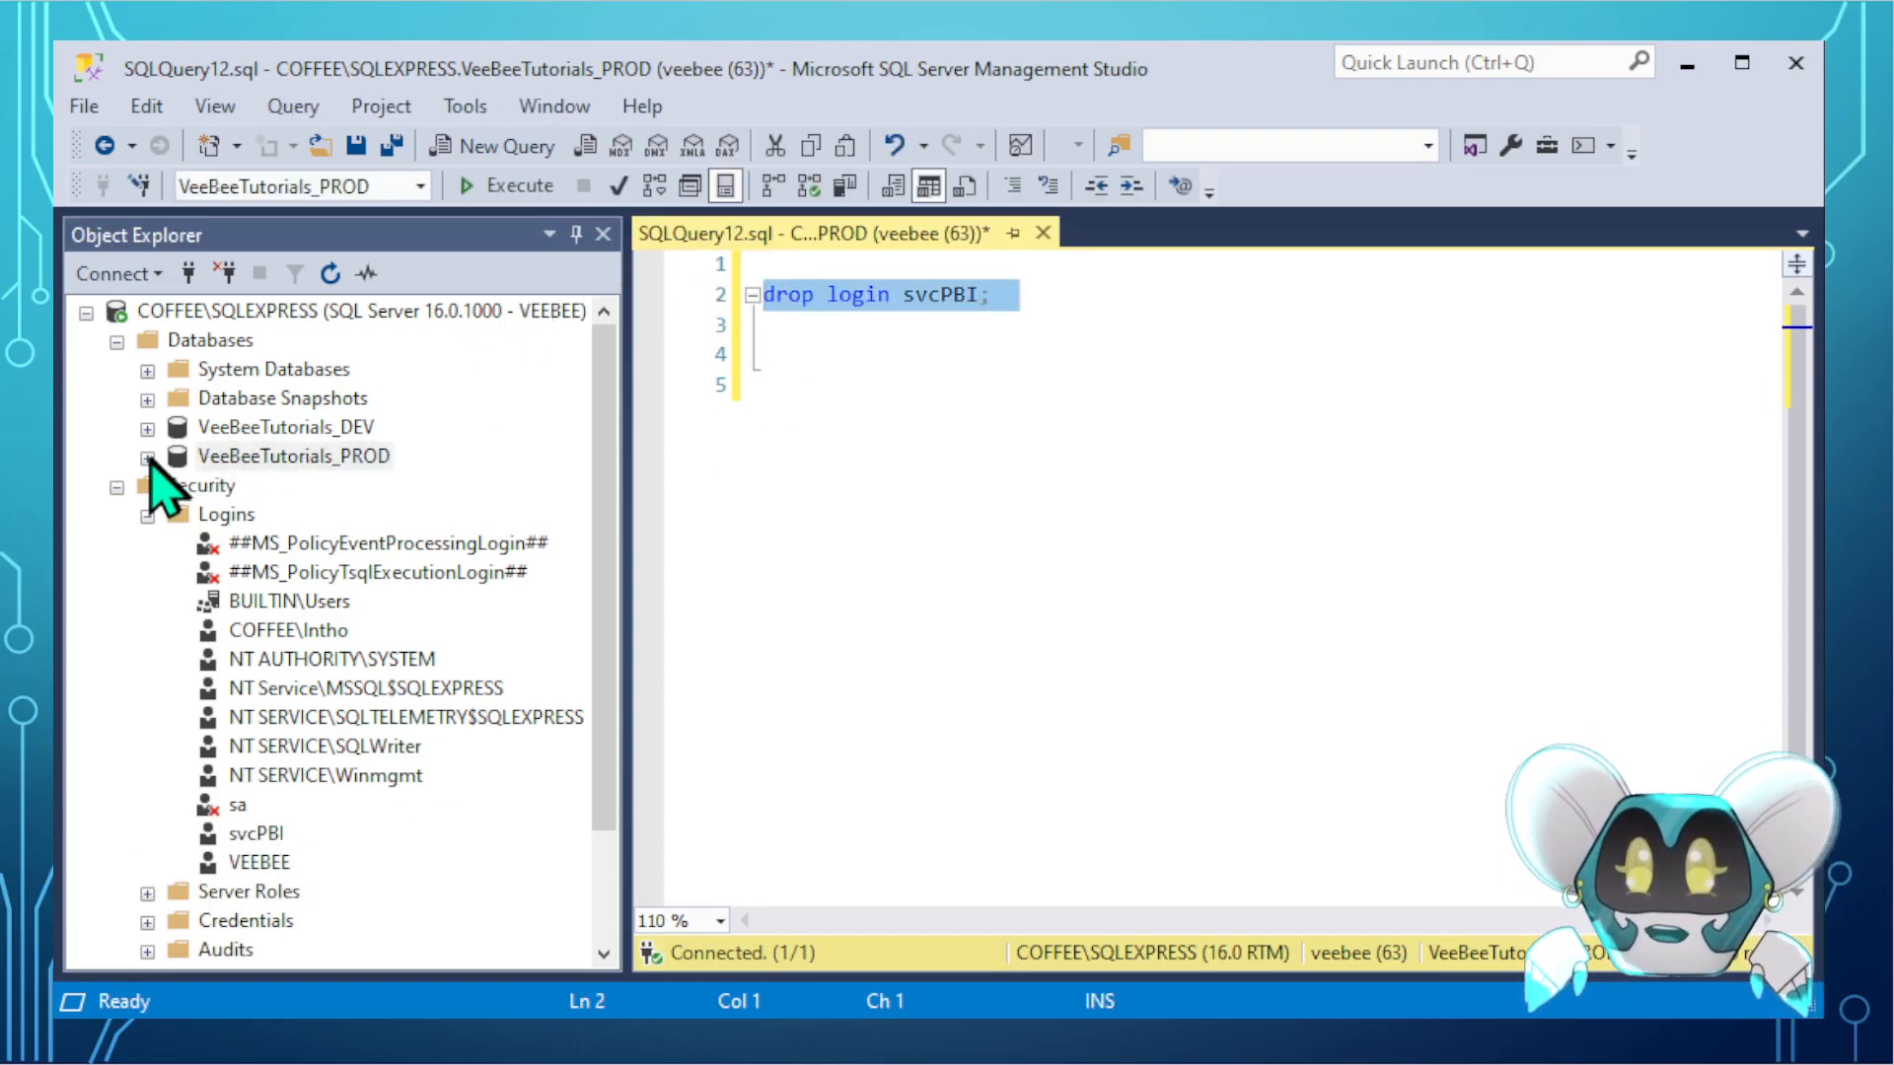
# - Browse VeeBeeTutorials_PROD > Security > Users to find the svcPBI database user
pyautogui.click(148, 457)
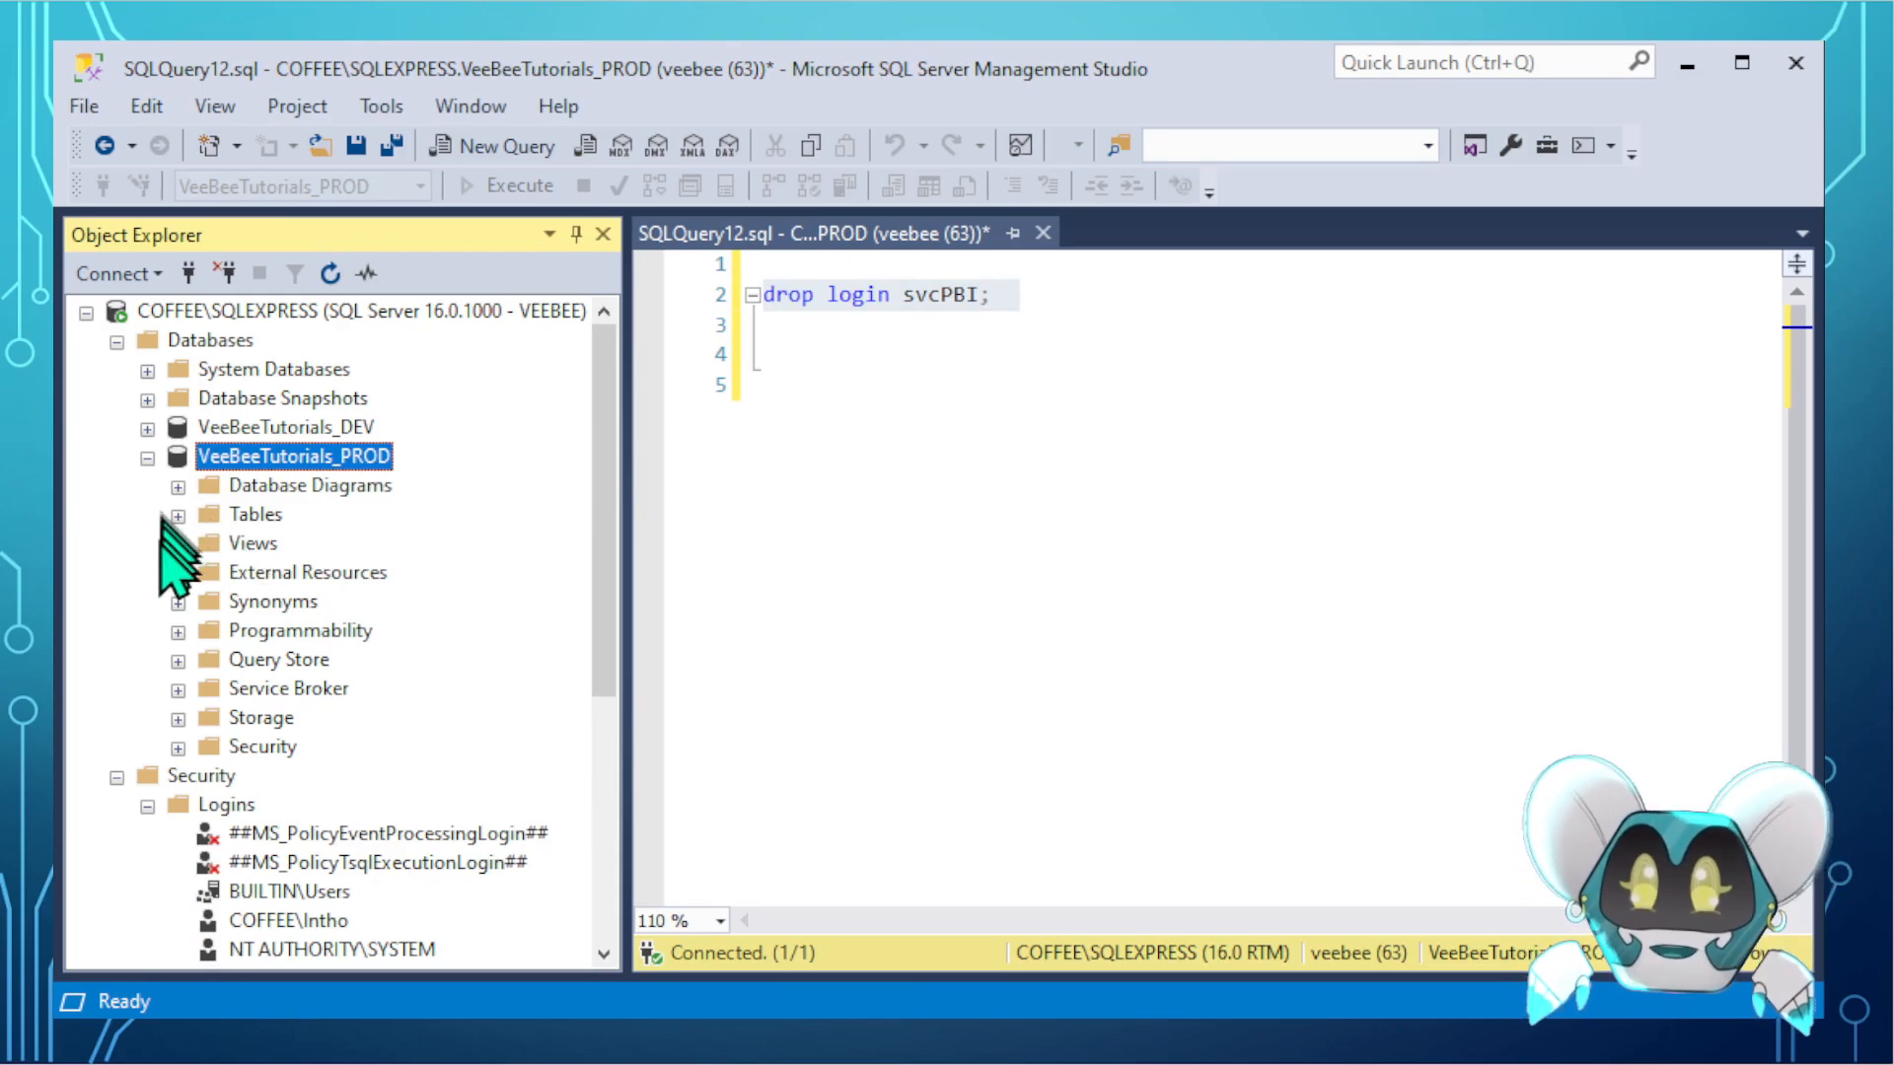
pyautogui.click(178, 747)
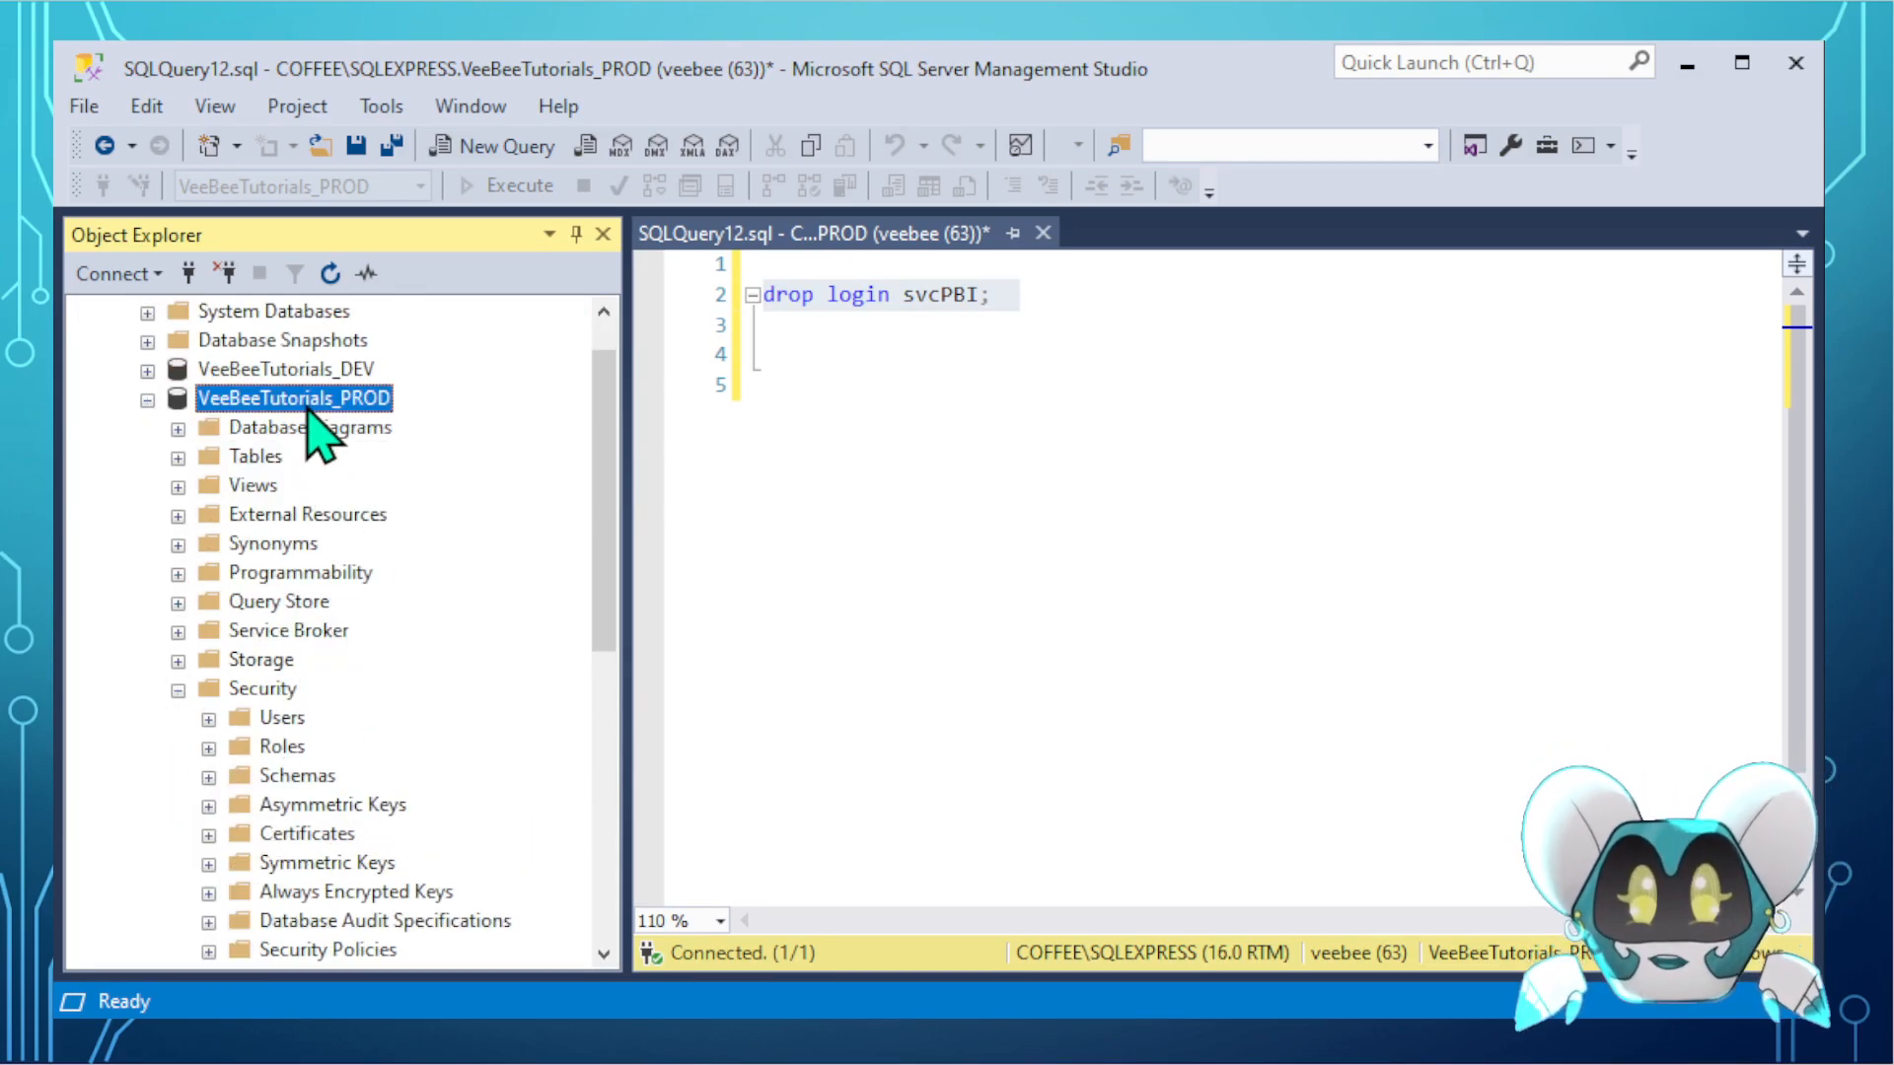
pyautogui.click(209, 719)
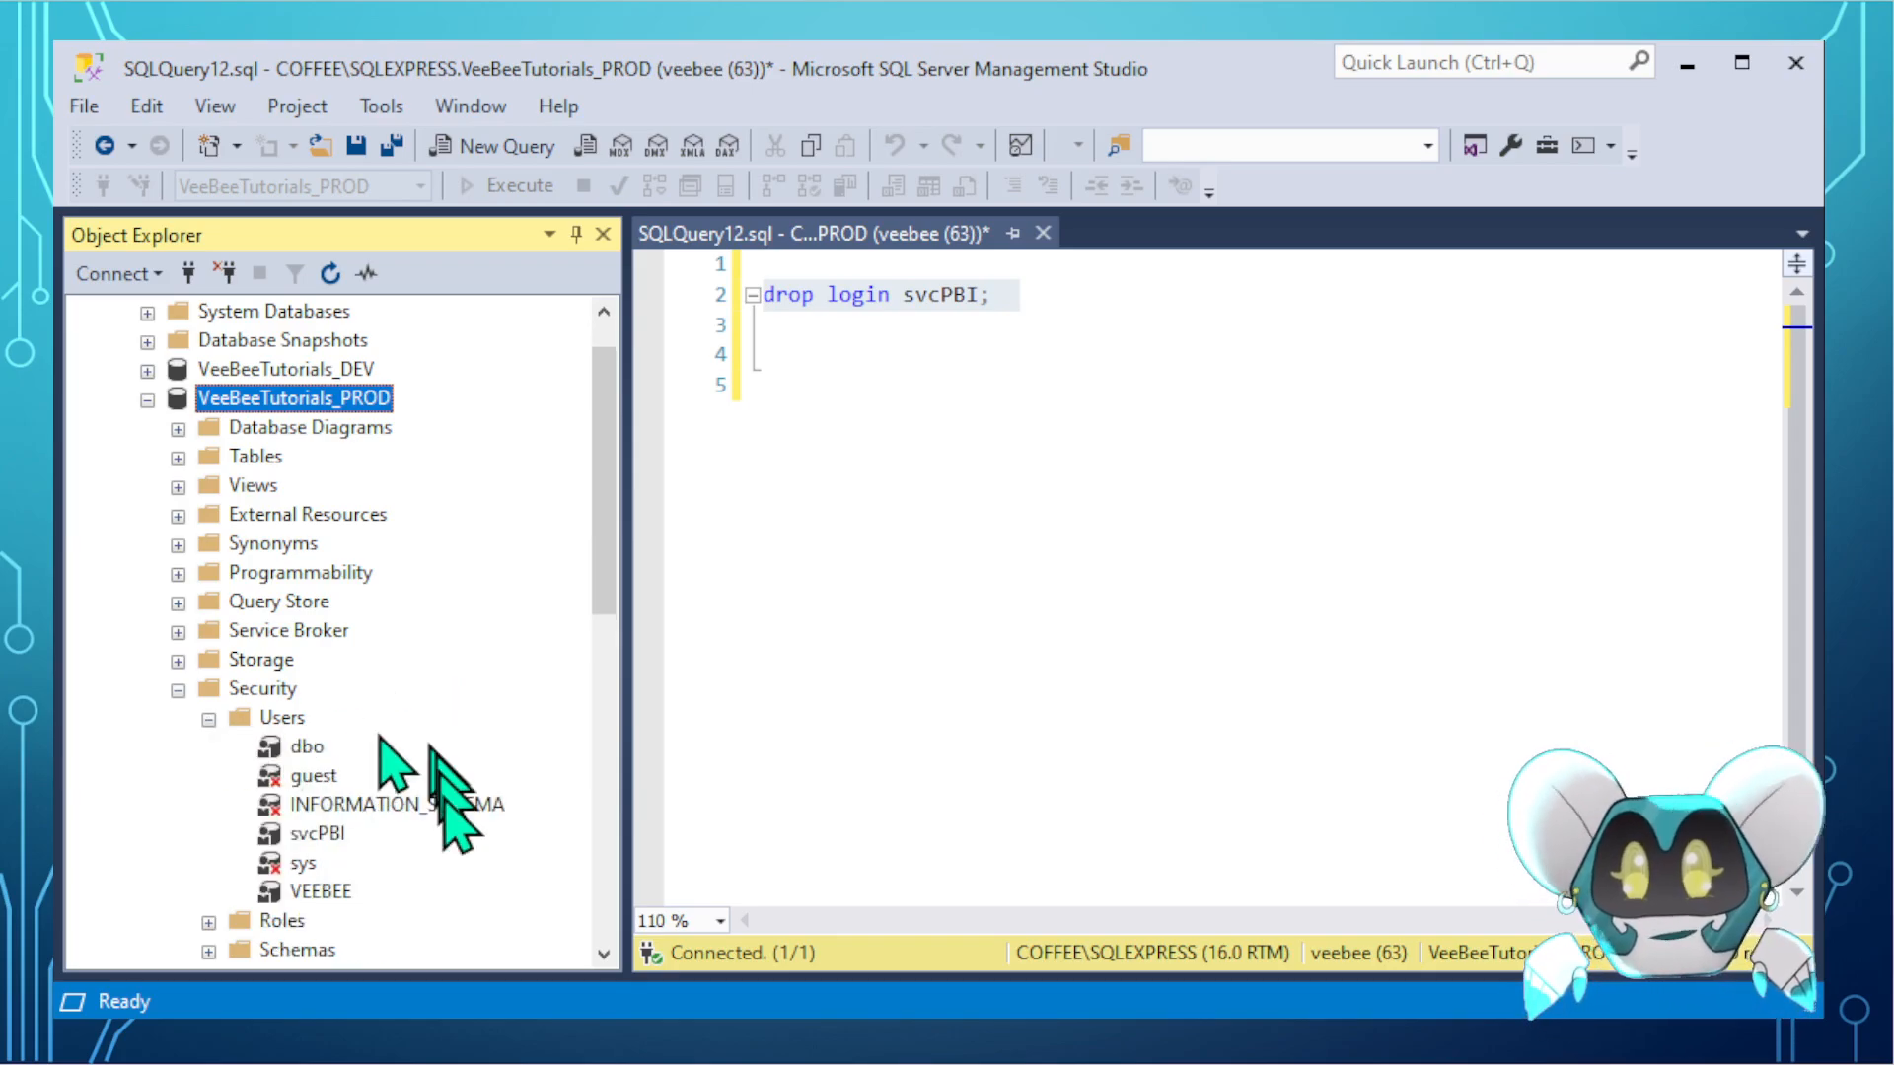
pyautogui.click(321, 835)
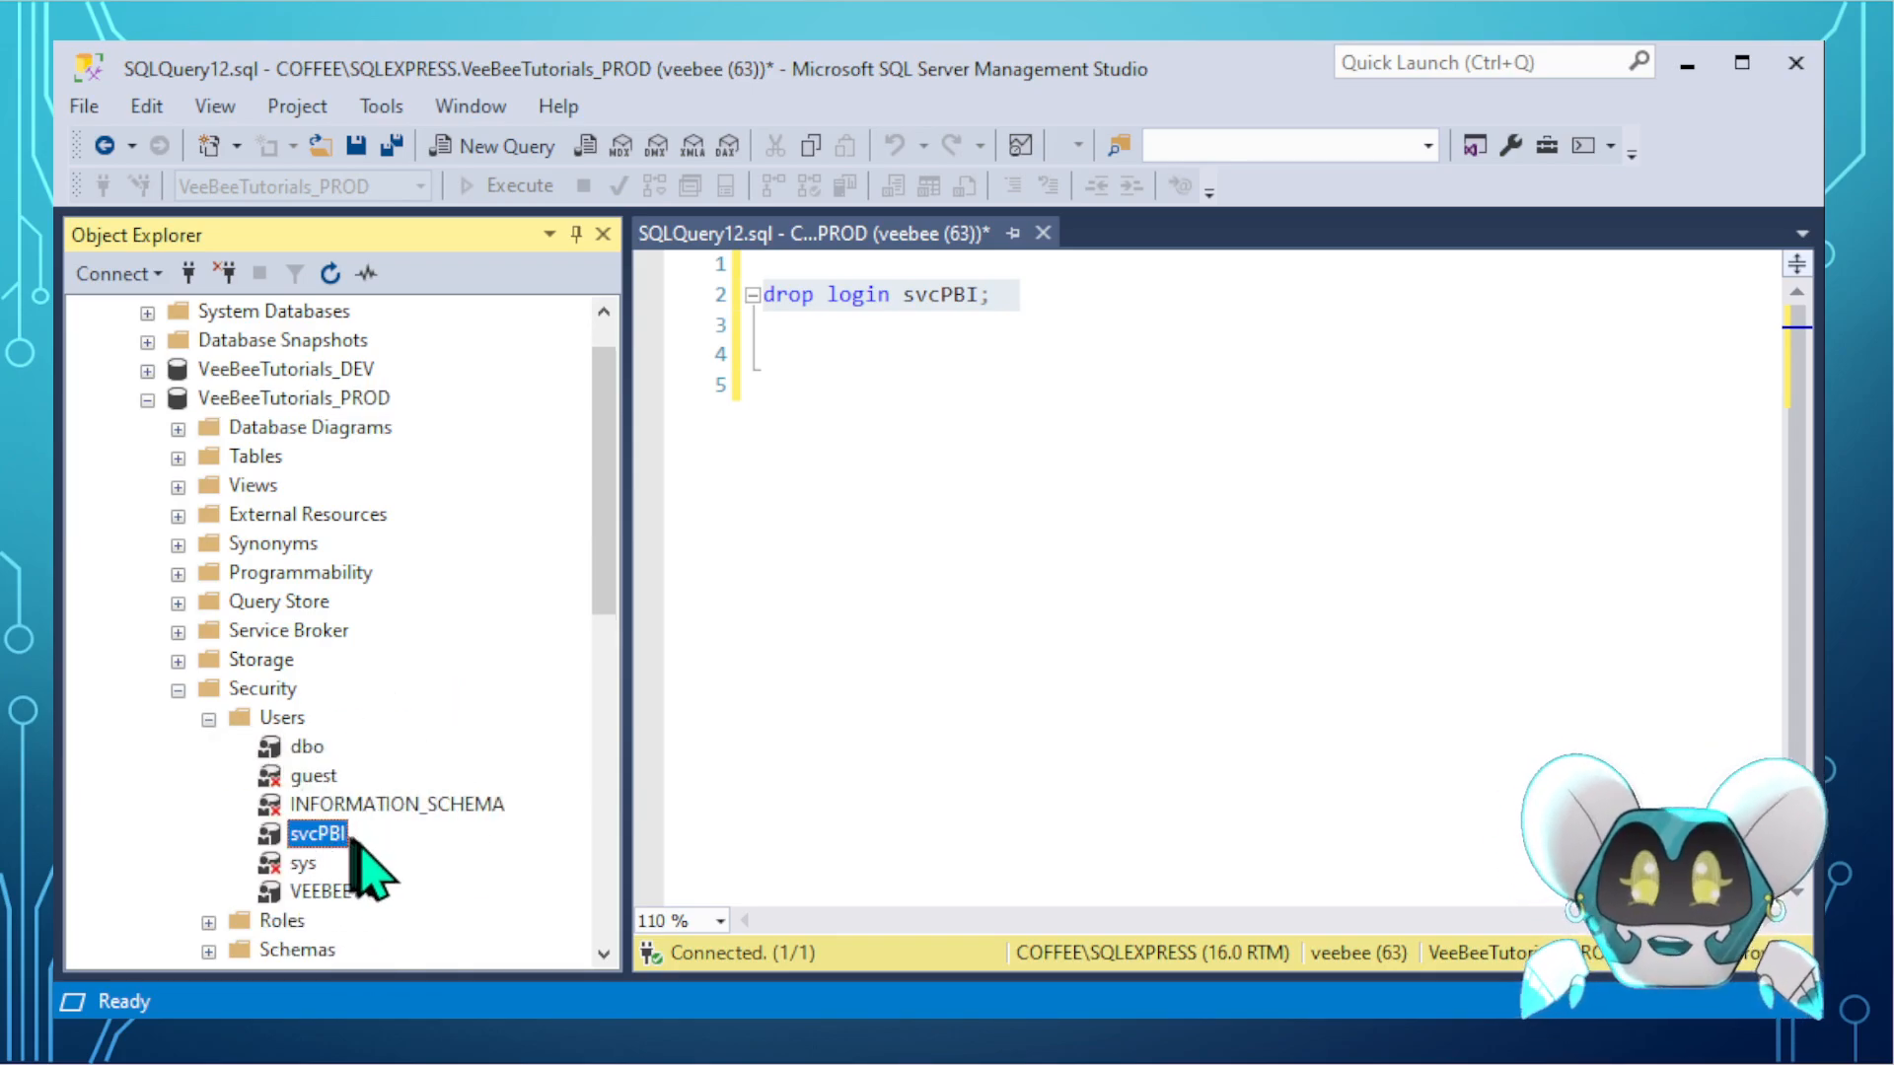
pyautogui.click(147, 401)
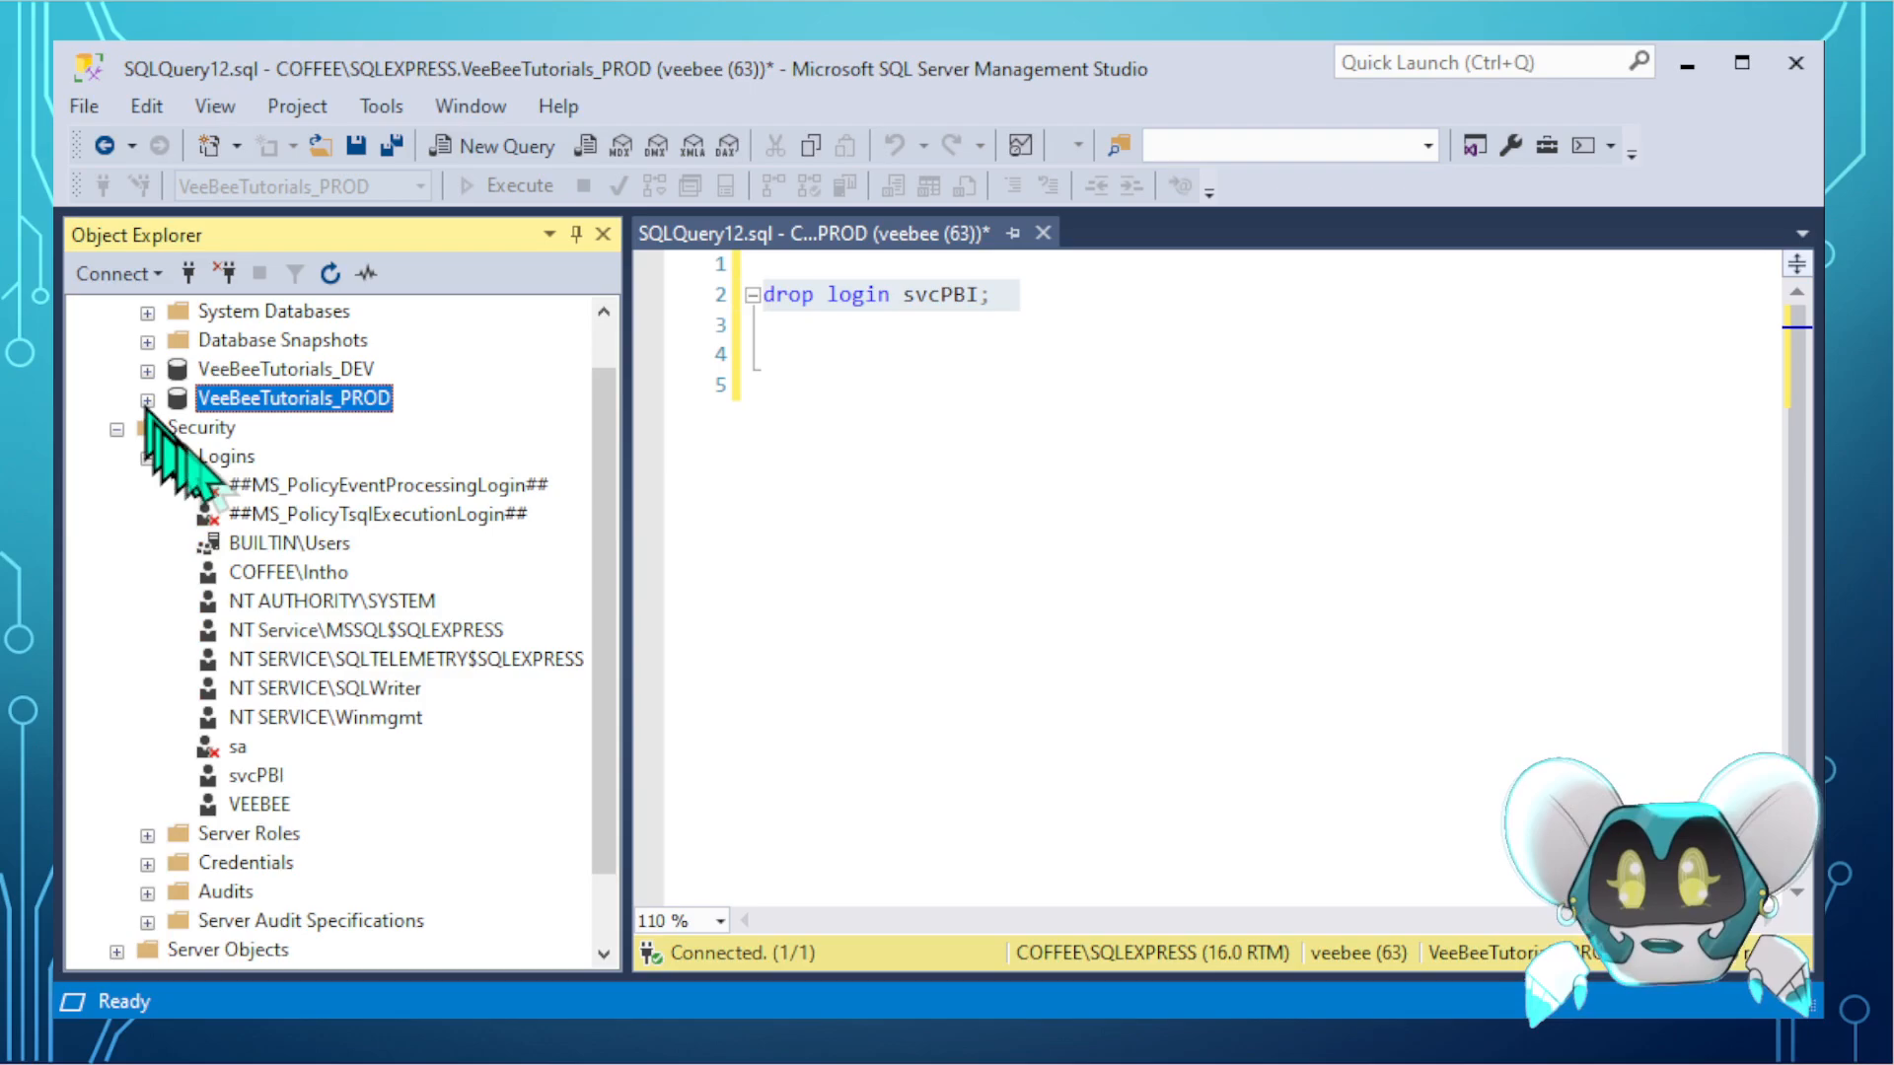
pyautogui.scroll(1, 369, 728)
# - Run drop login svcPBI;, which fails because the login is still connected, then close the tab
pyautogui.click(955, 386)
pyautogui.click(809, 357)
pyautogui.click(1063, 296)
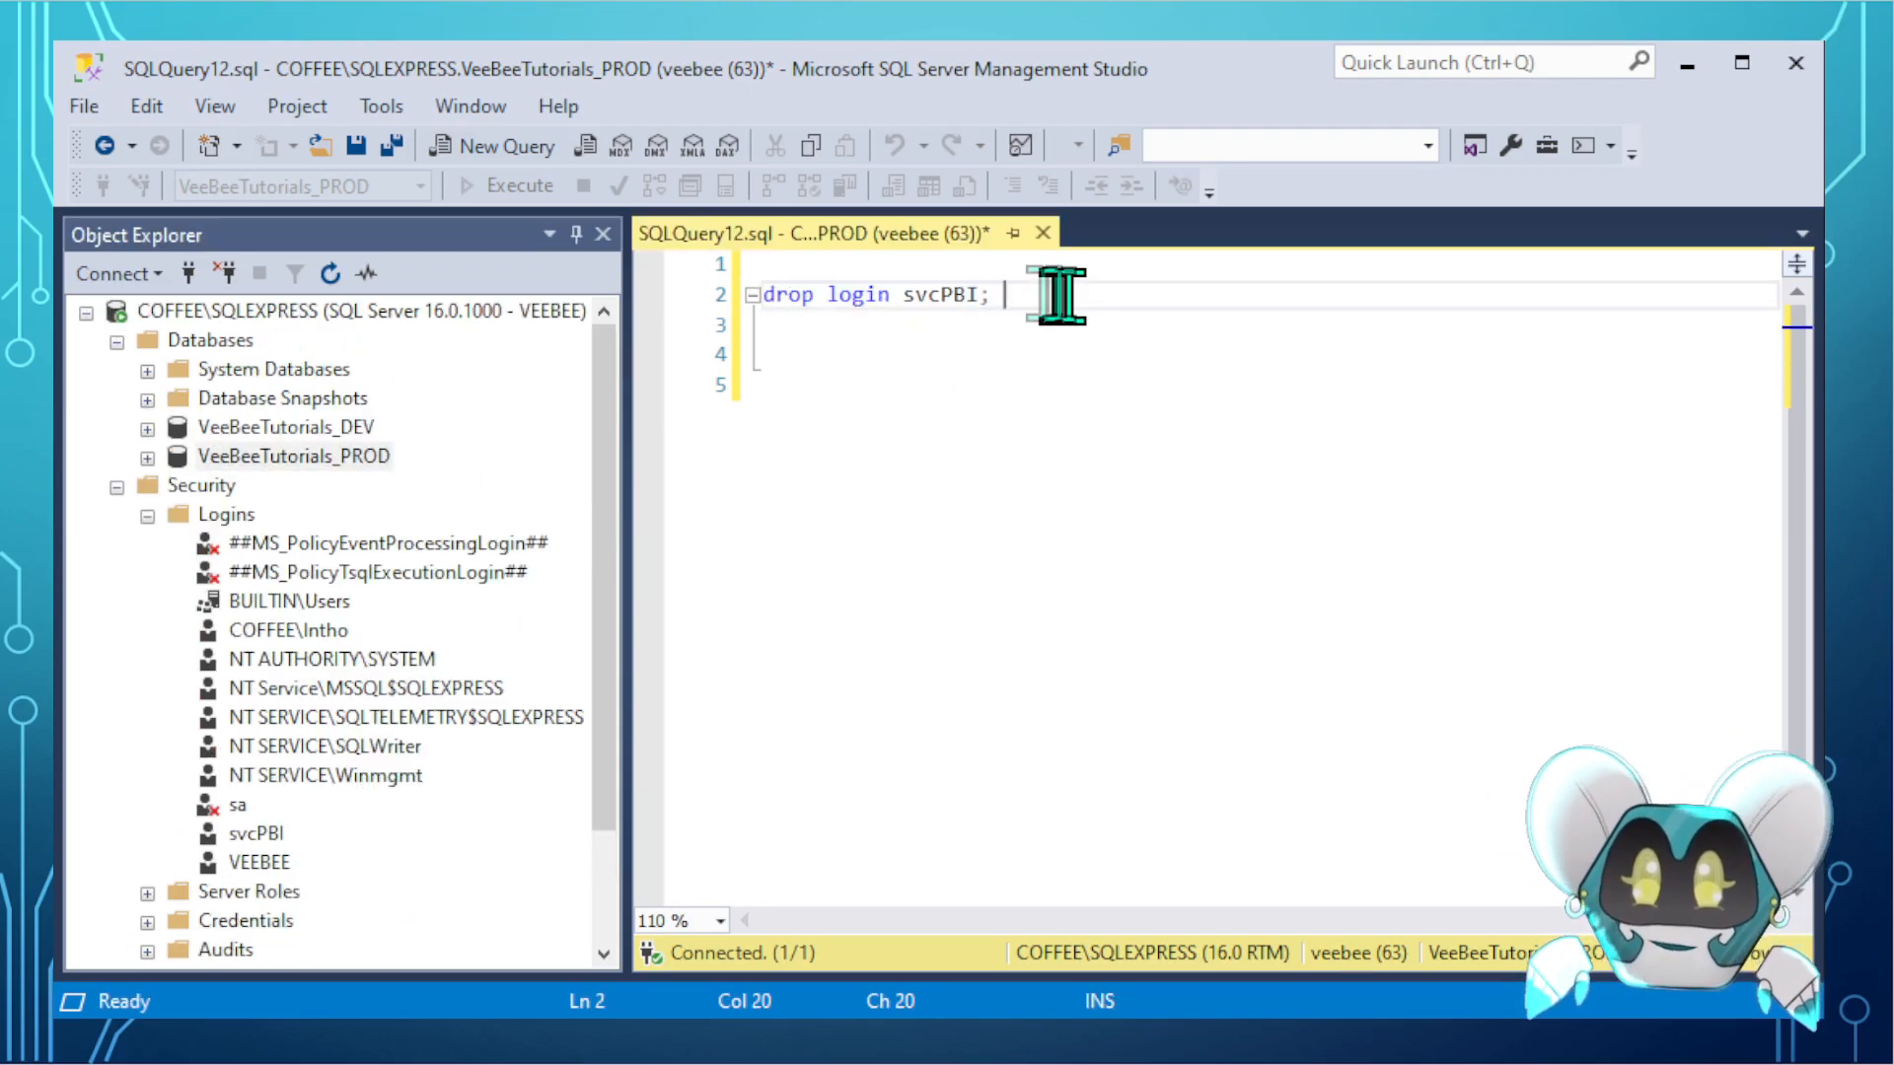
pyautogui.moveTo(1062, 296); pyautogui.dragTo(770, 298)
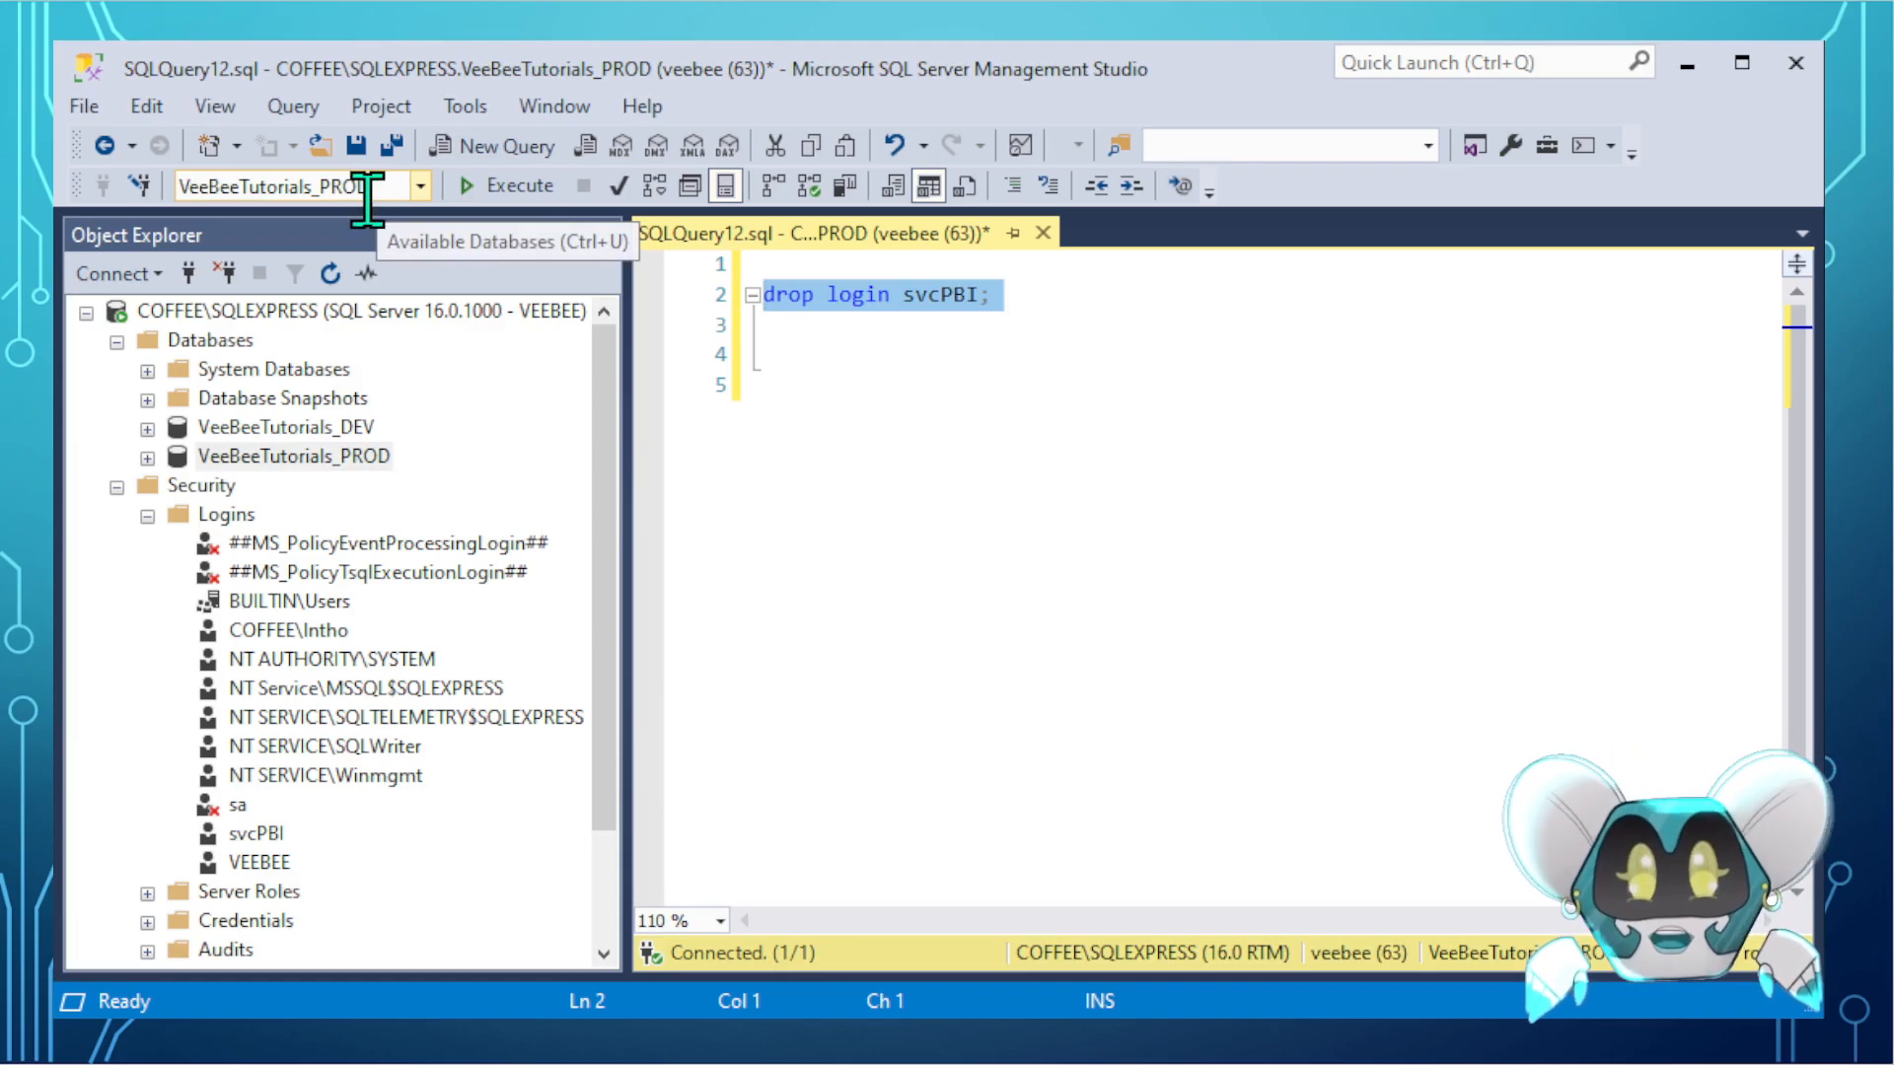
pyautogui.moveTo(794, 354); pyautogui.dragTo(730, 281)
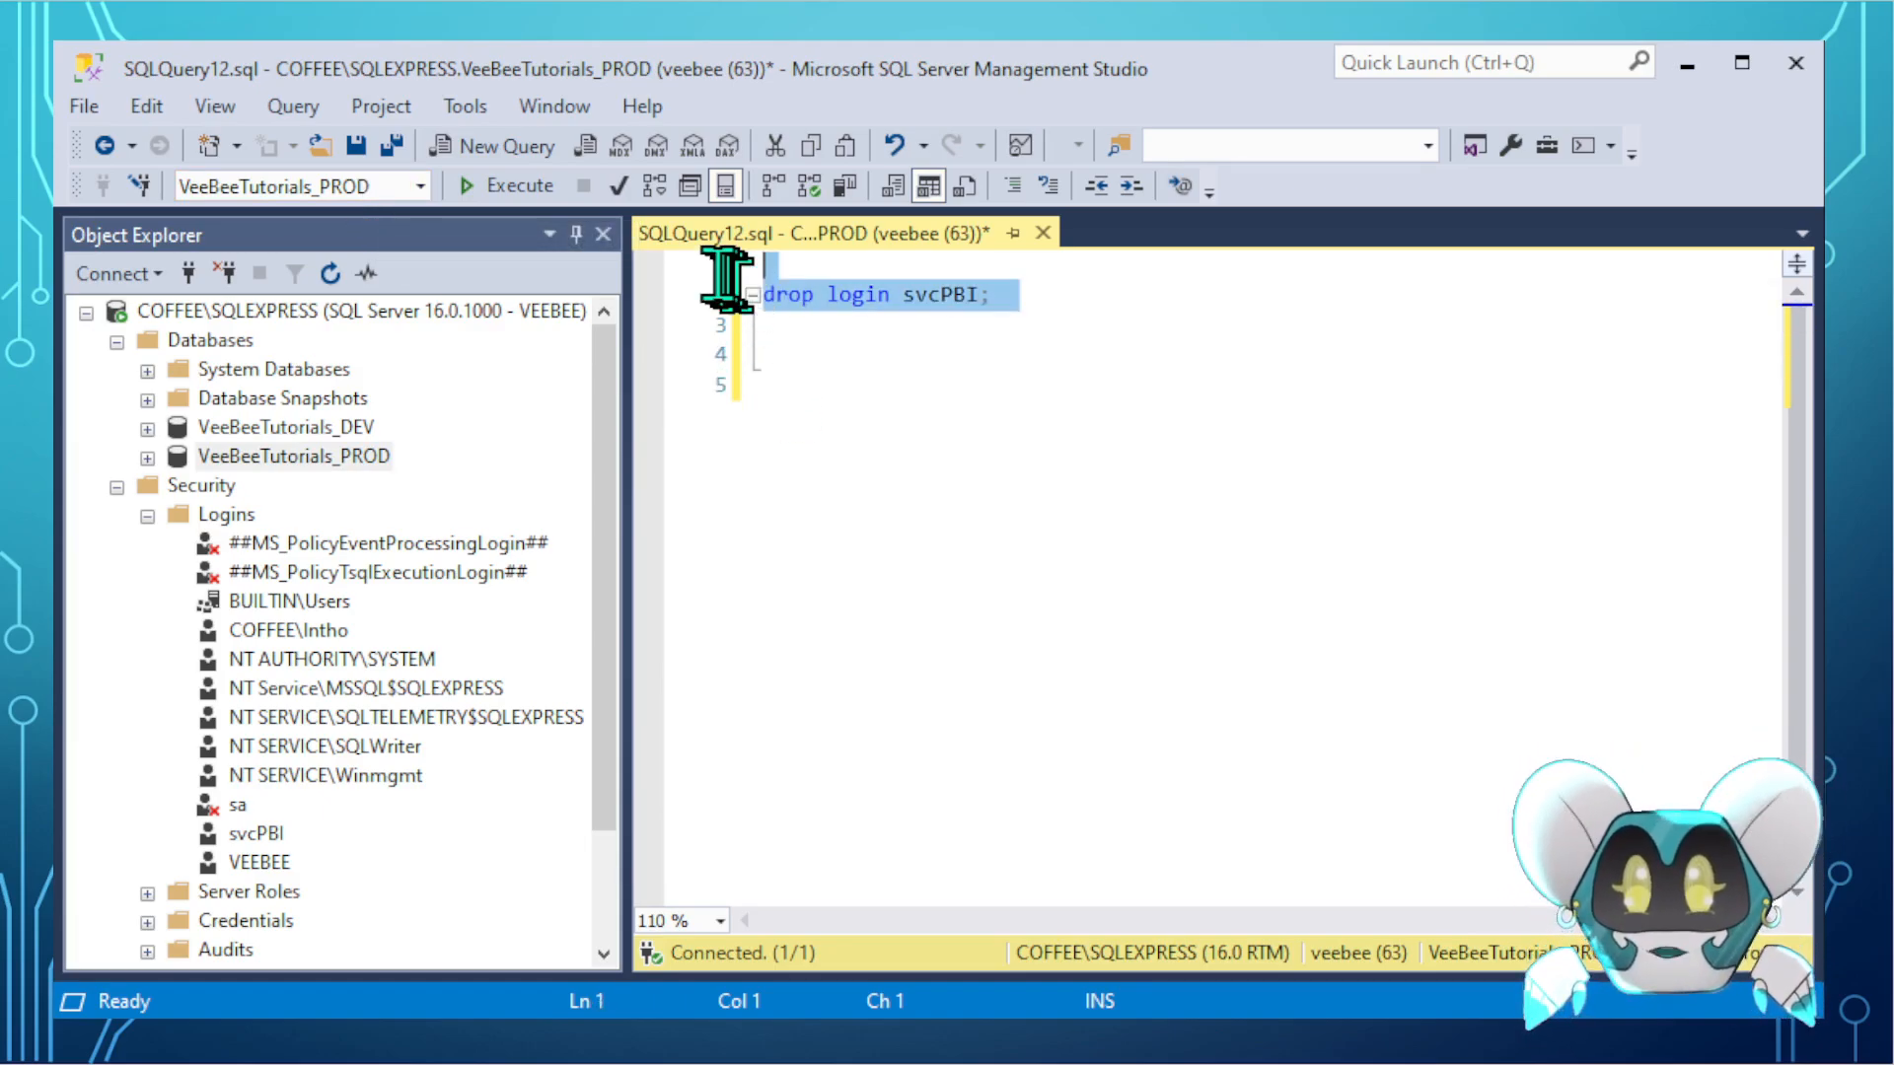
pyautogui.click(519, 188)
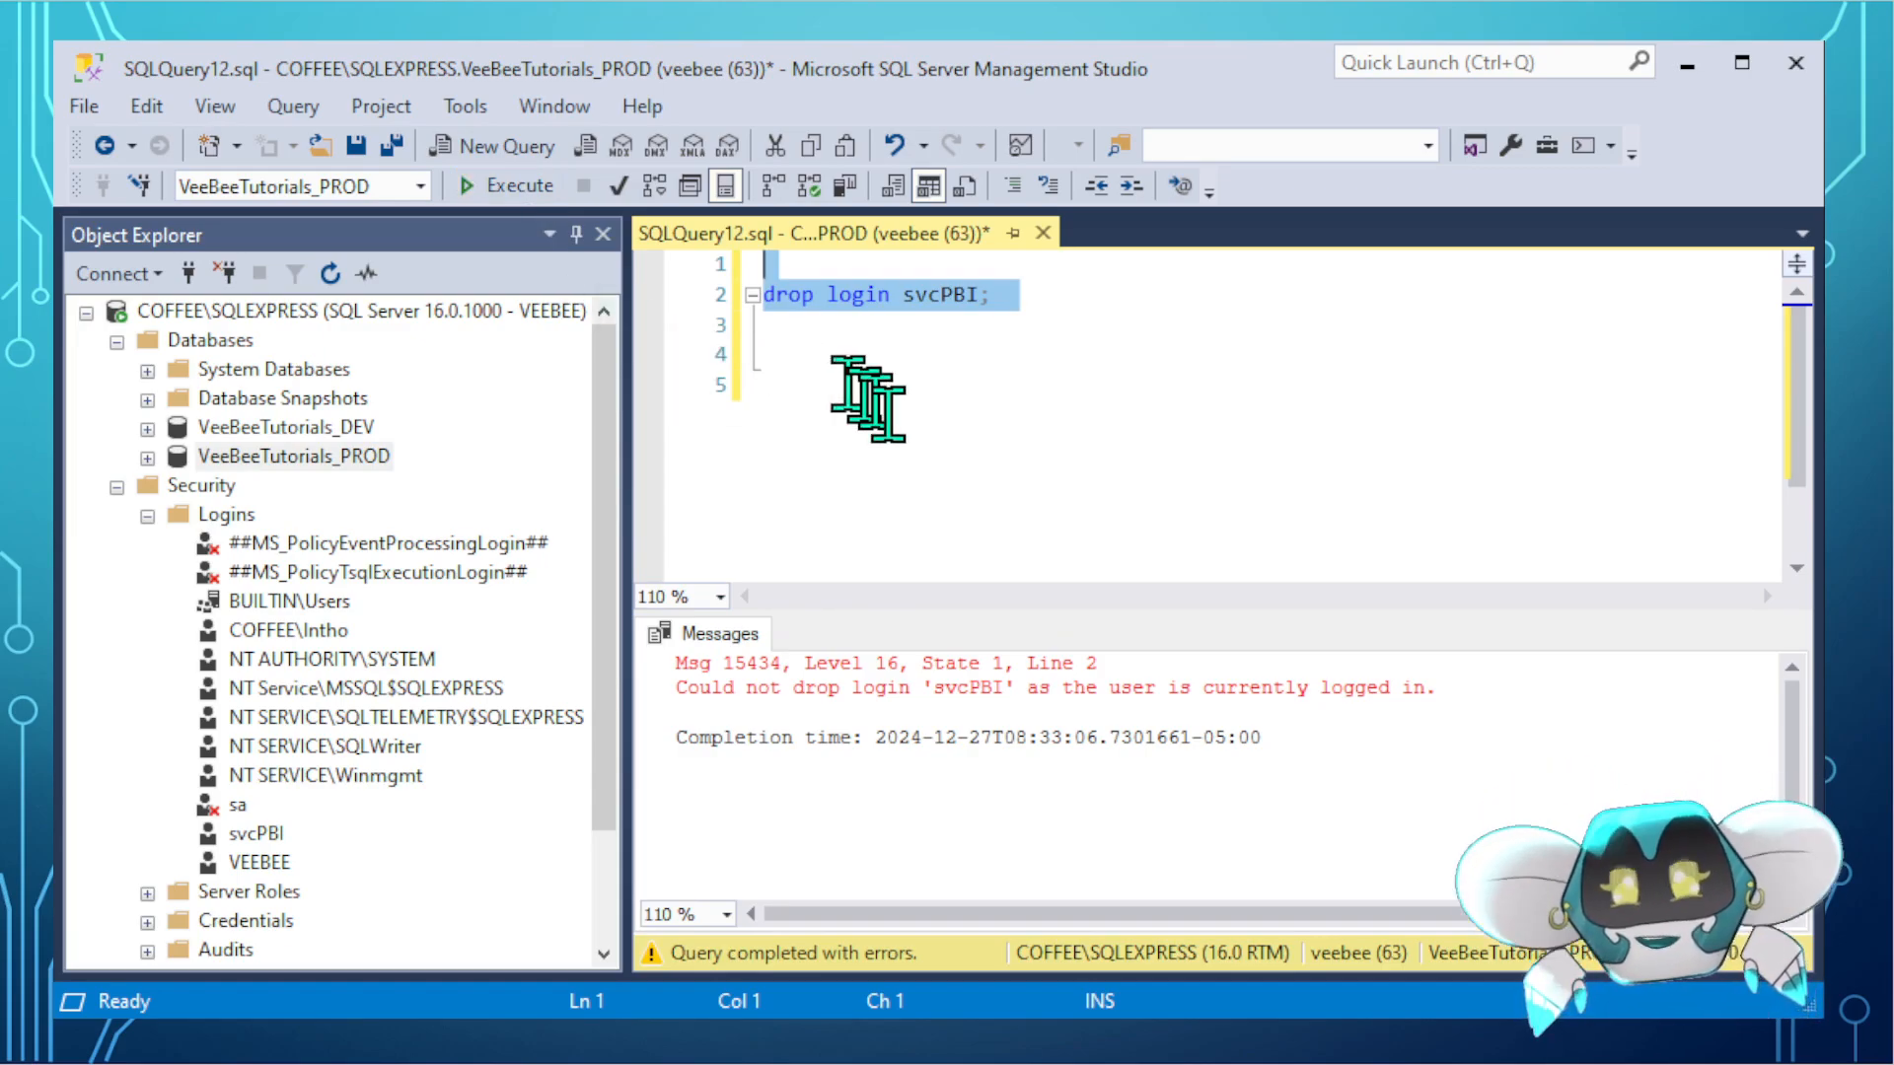
pyautogui.click(930, 357)
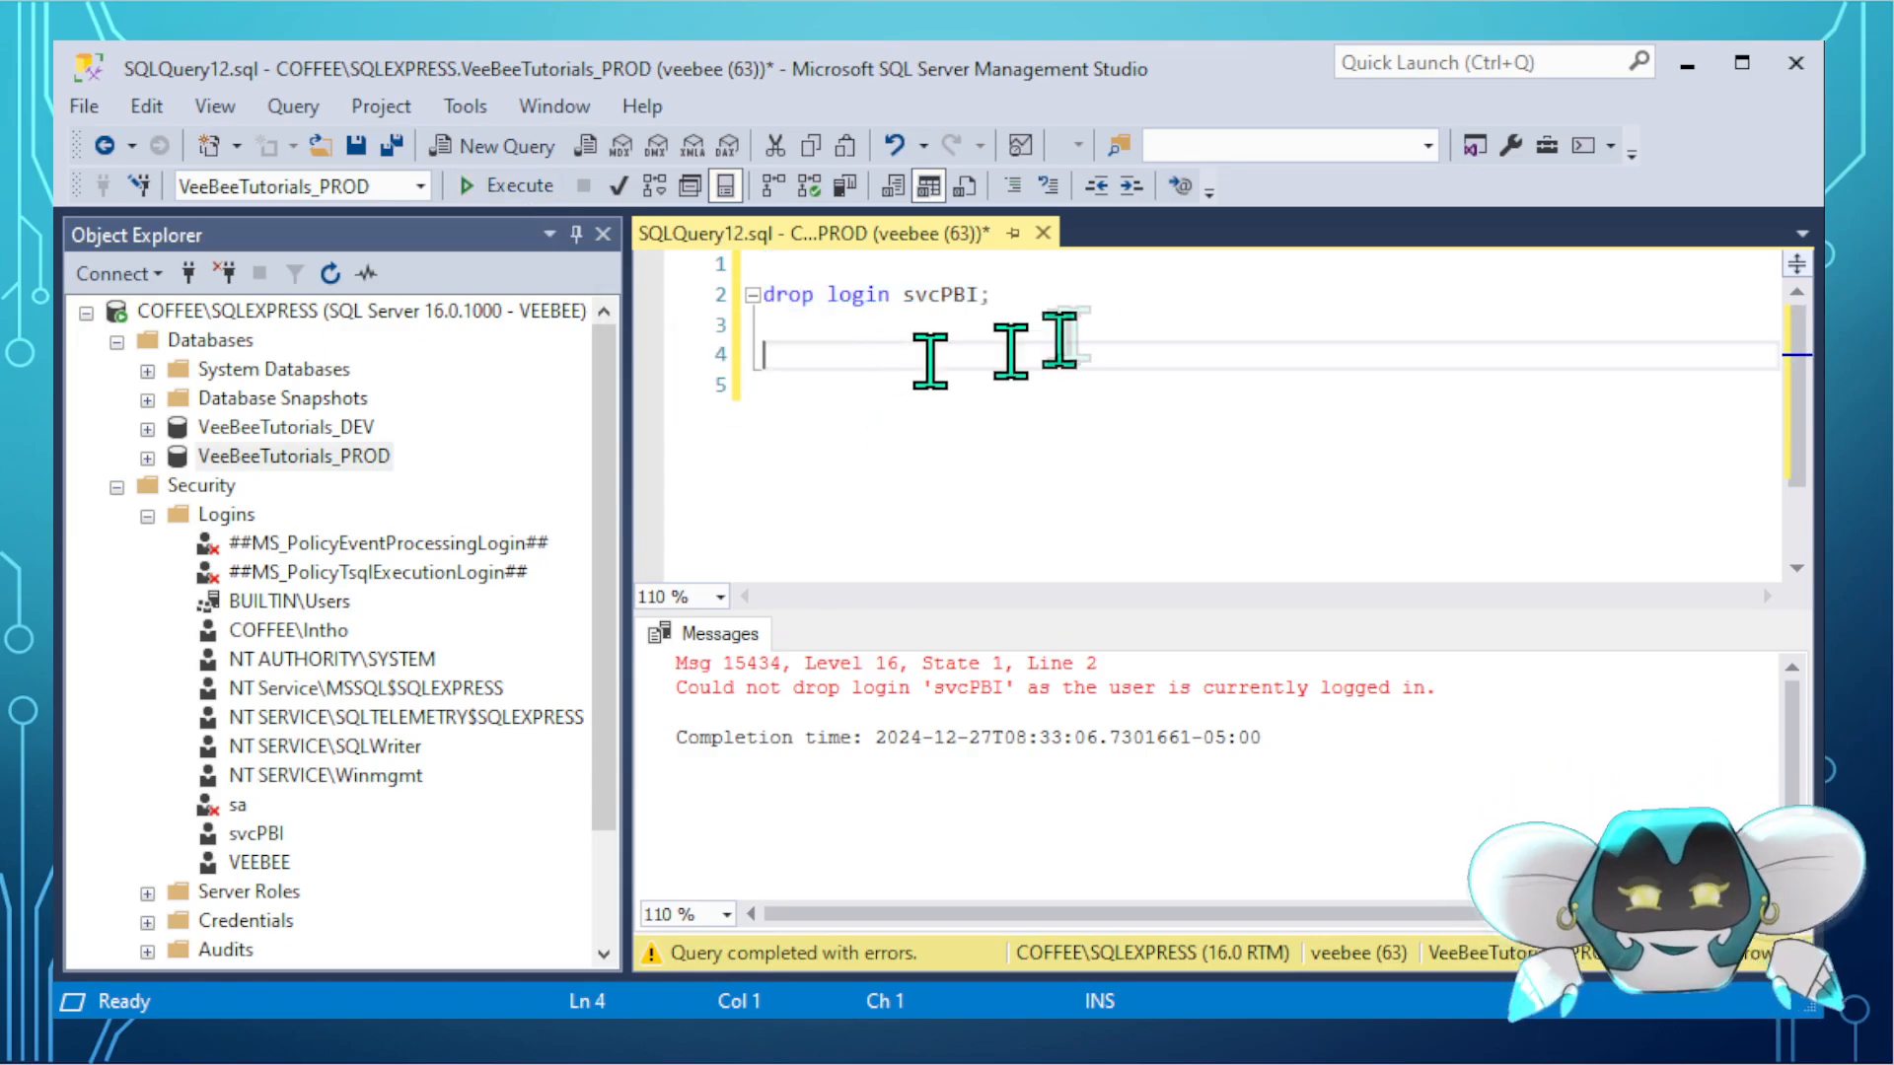
pyautogui.click(1044, 232)
# - Discard the query, restart Management Studio, and run drop login svcPBI; successfully
pyautogui.click(1065, 738)
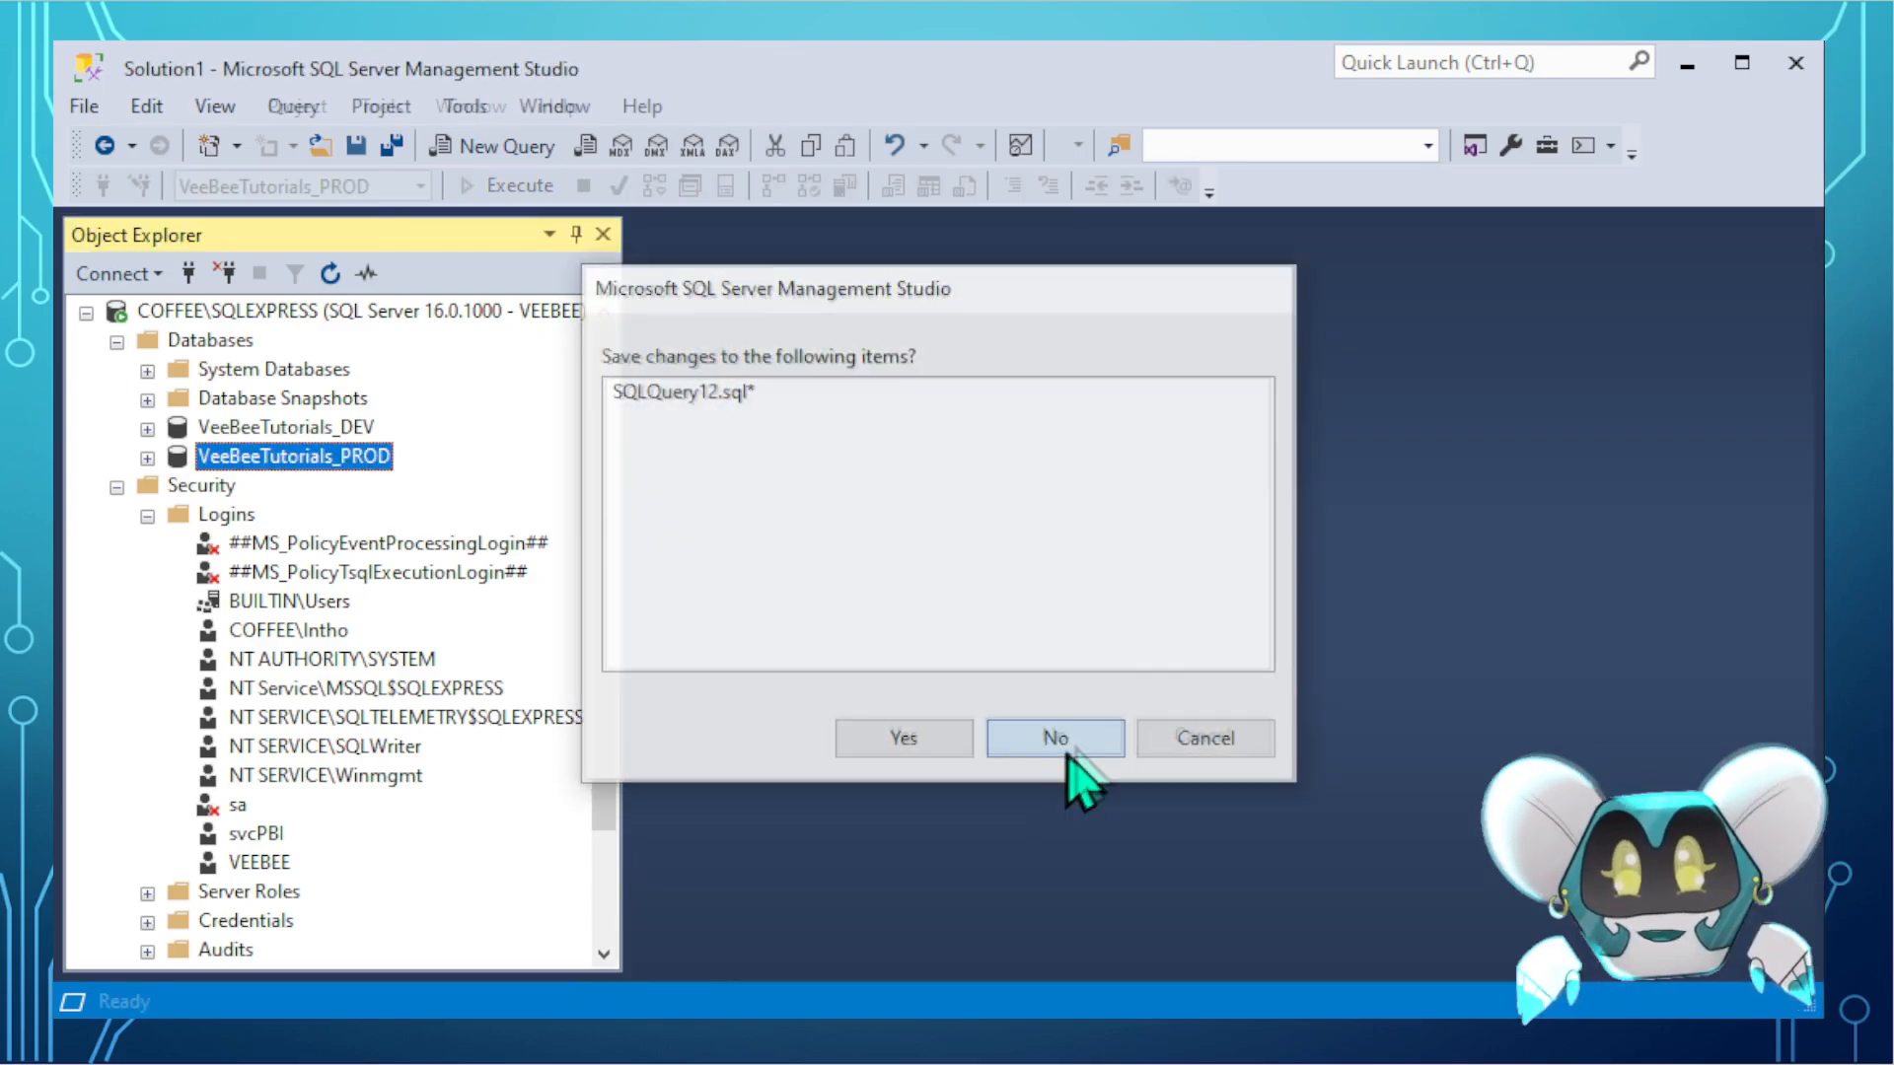
pyautogui.click(1795, 63)
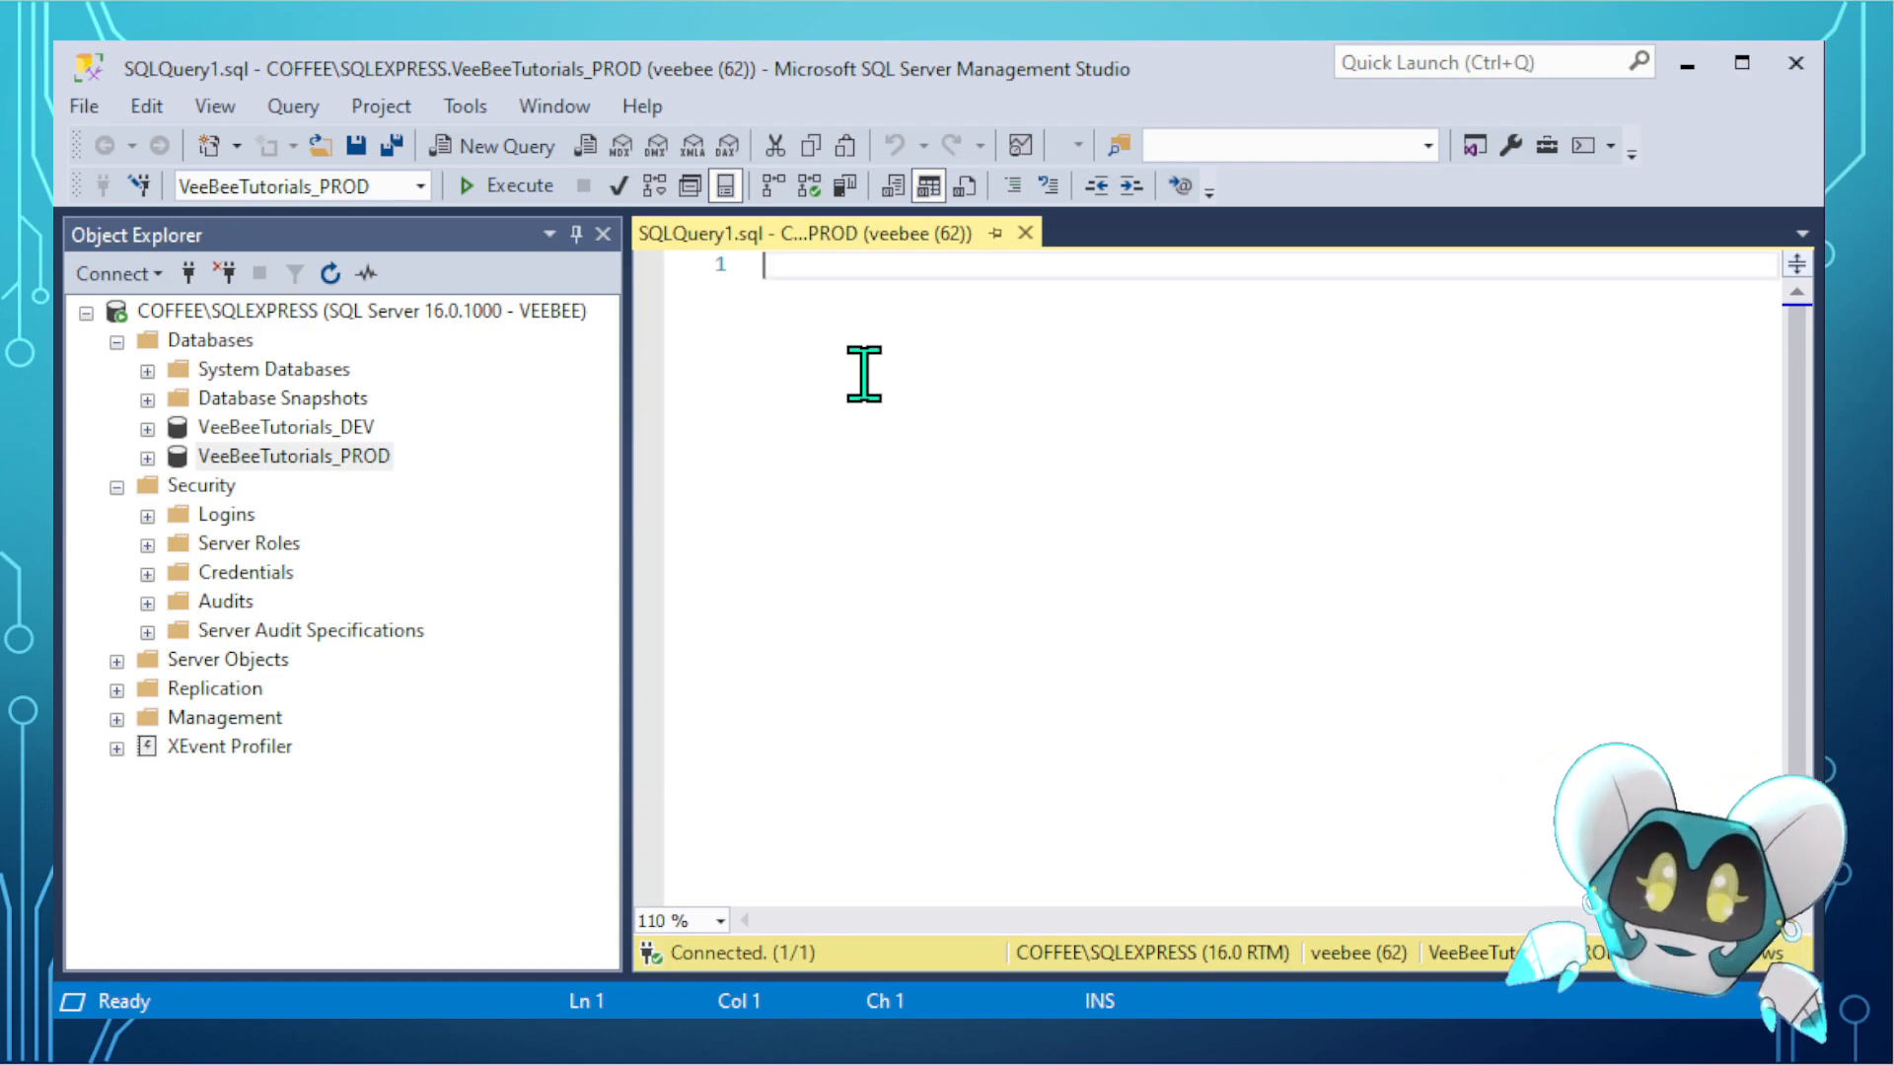
pyautogui.write('dr')
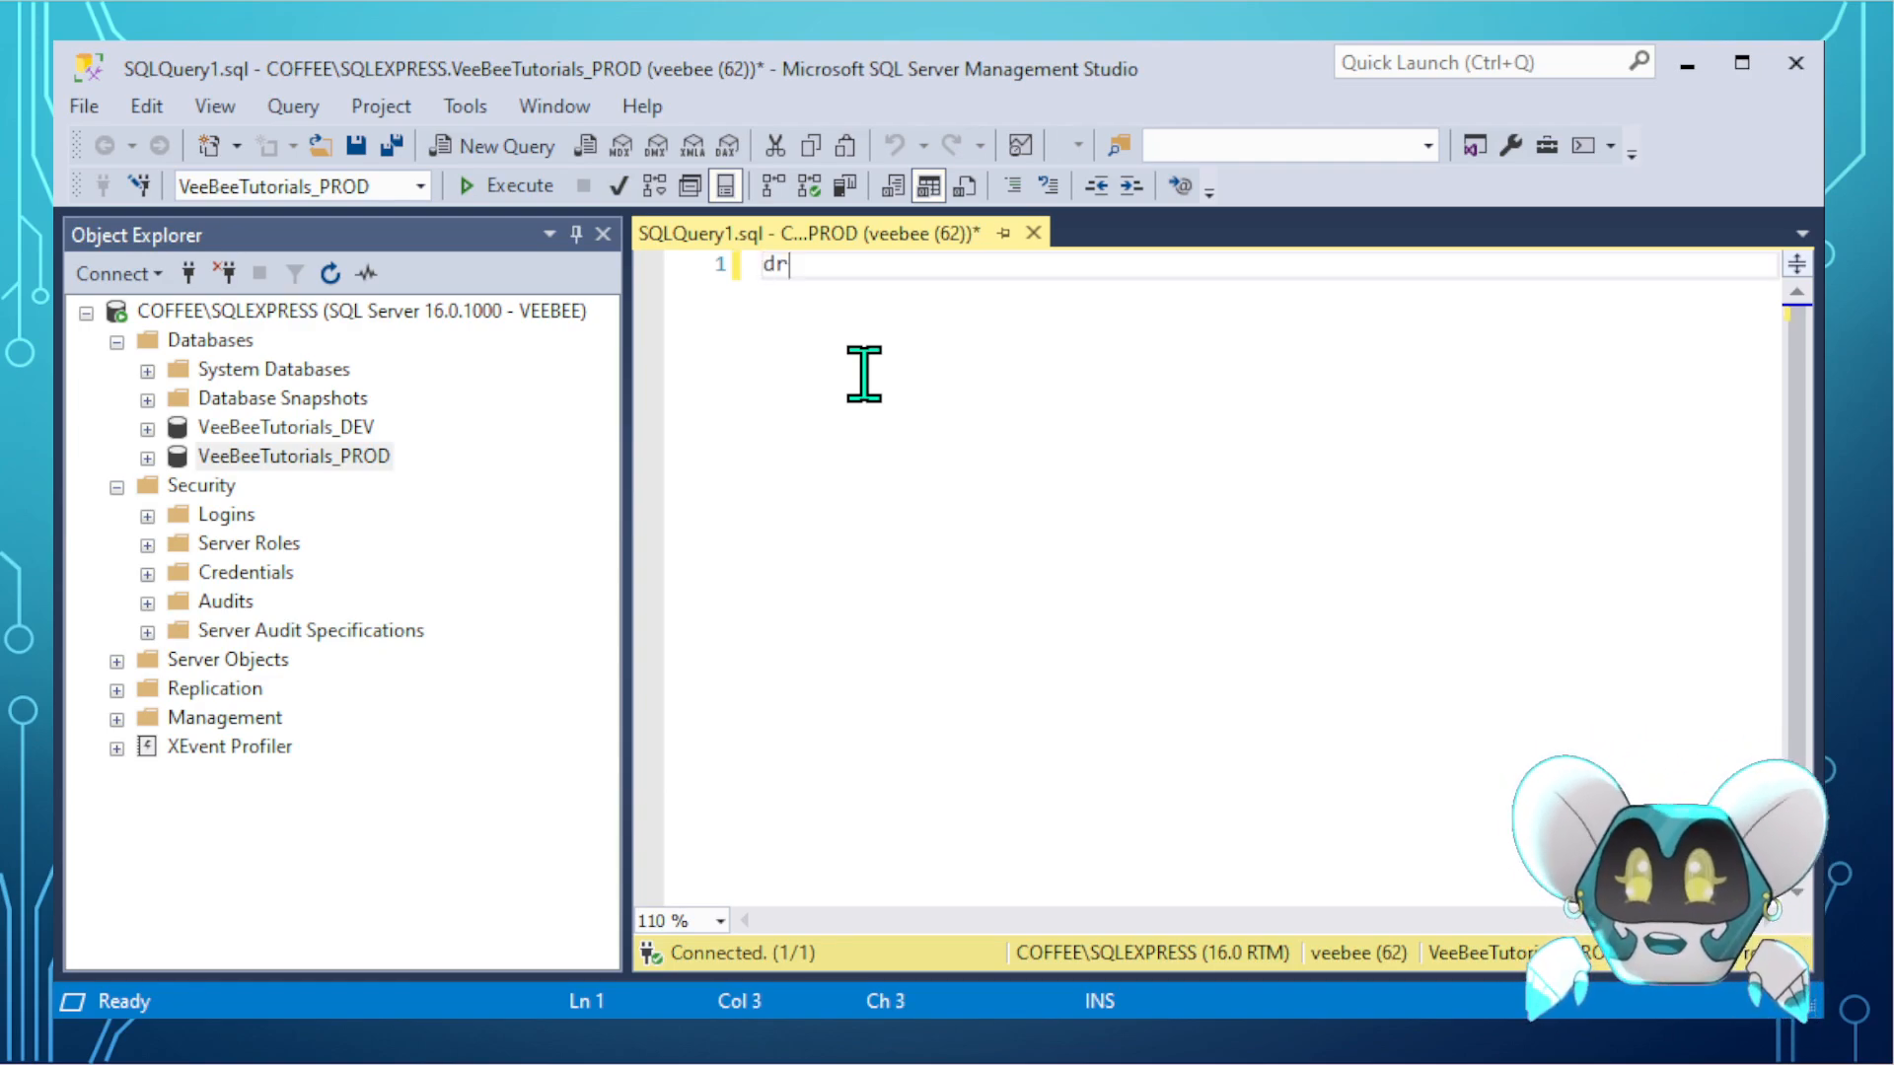
pyautogui.write('op login svc')
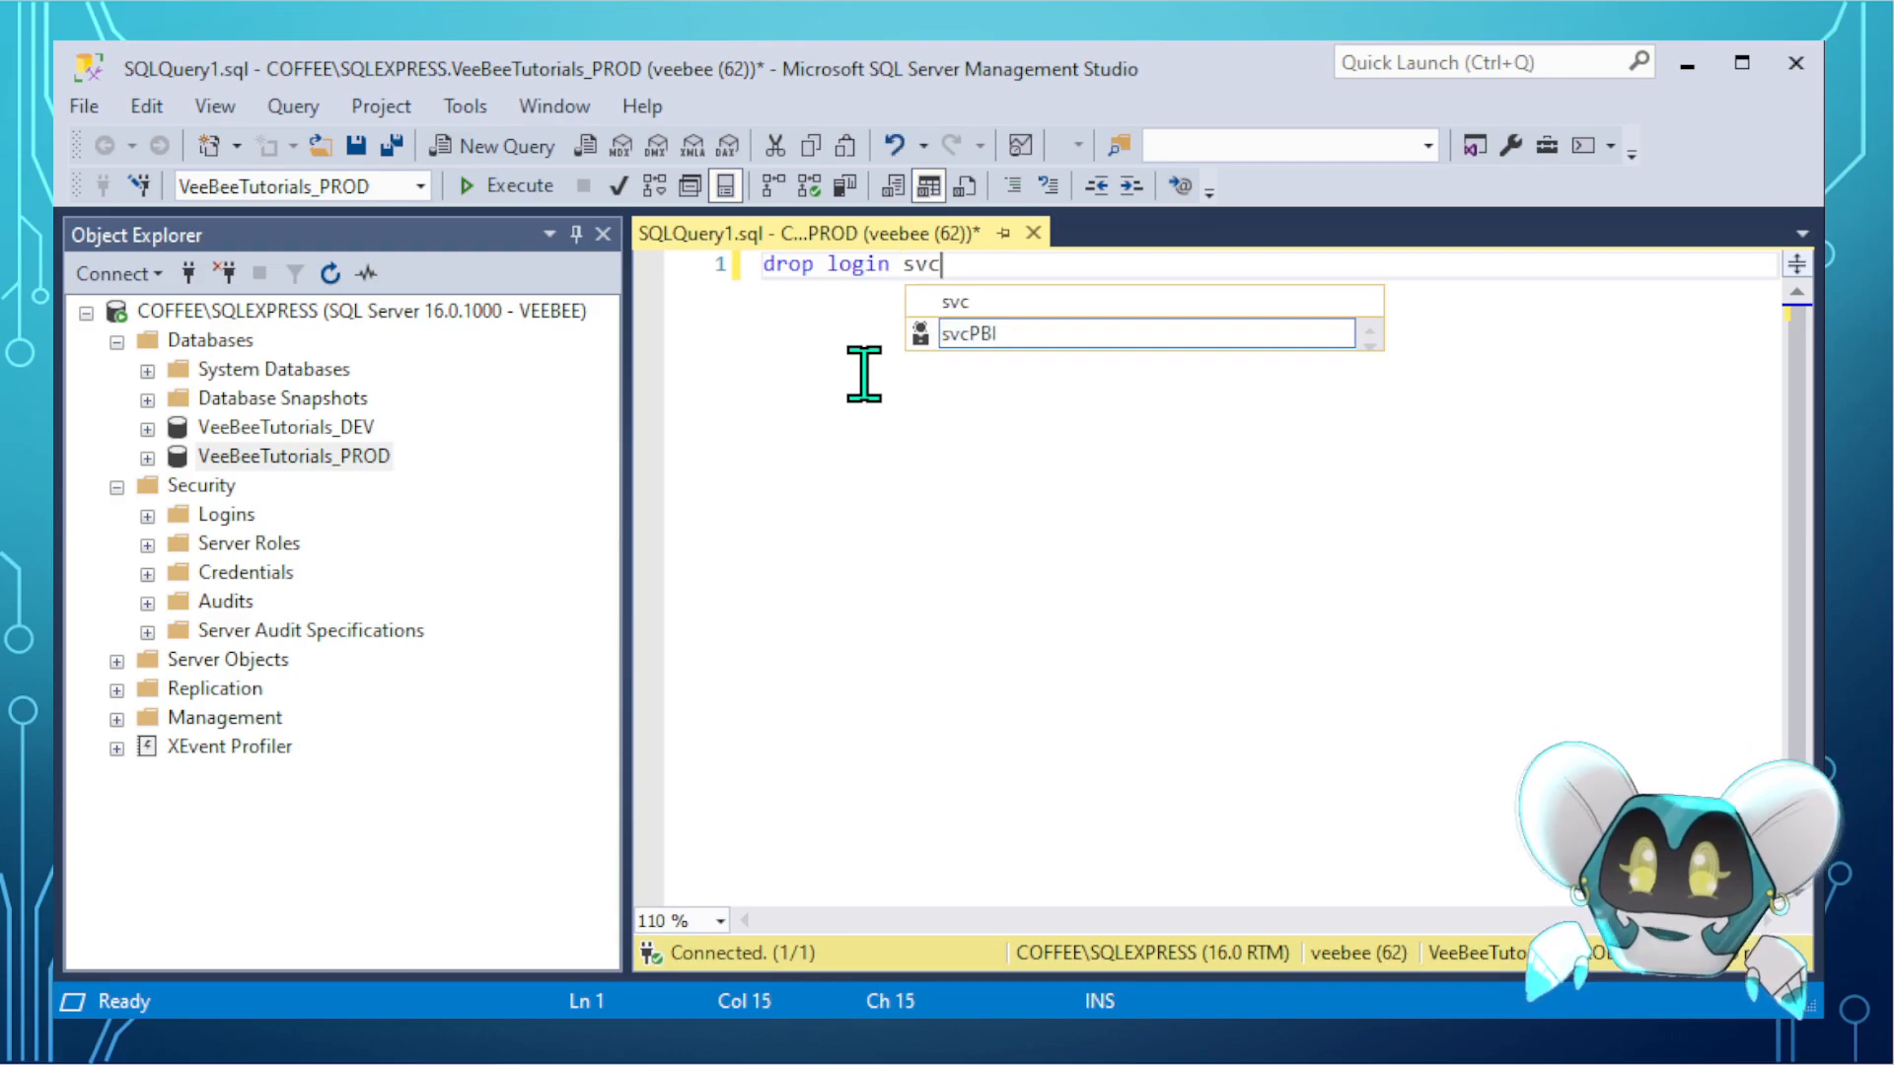
pyautogui.write('PBI;')
pyautogui.press('Return')
pyautogui.press('Return')
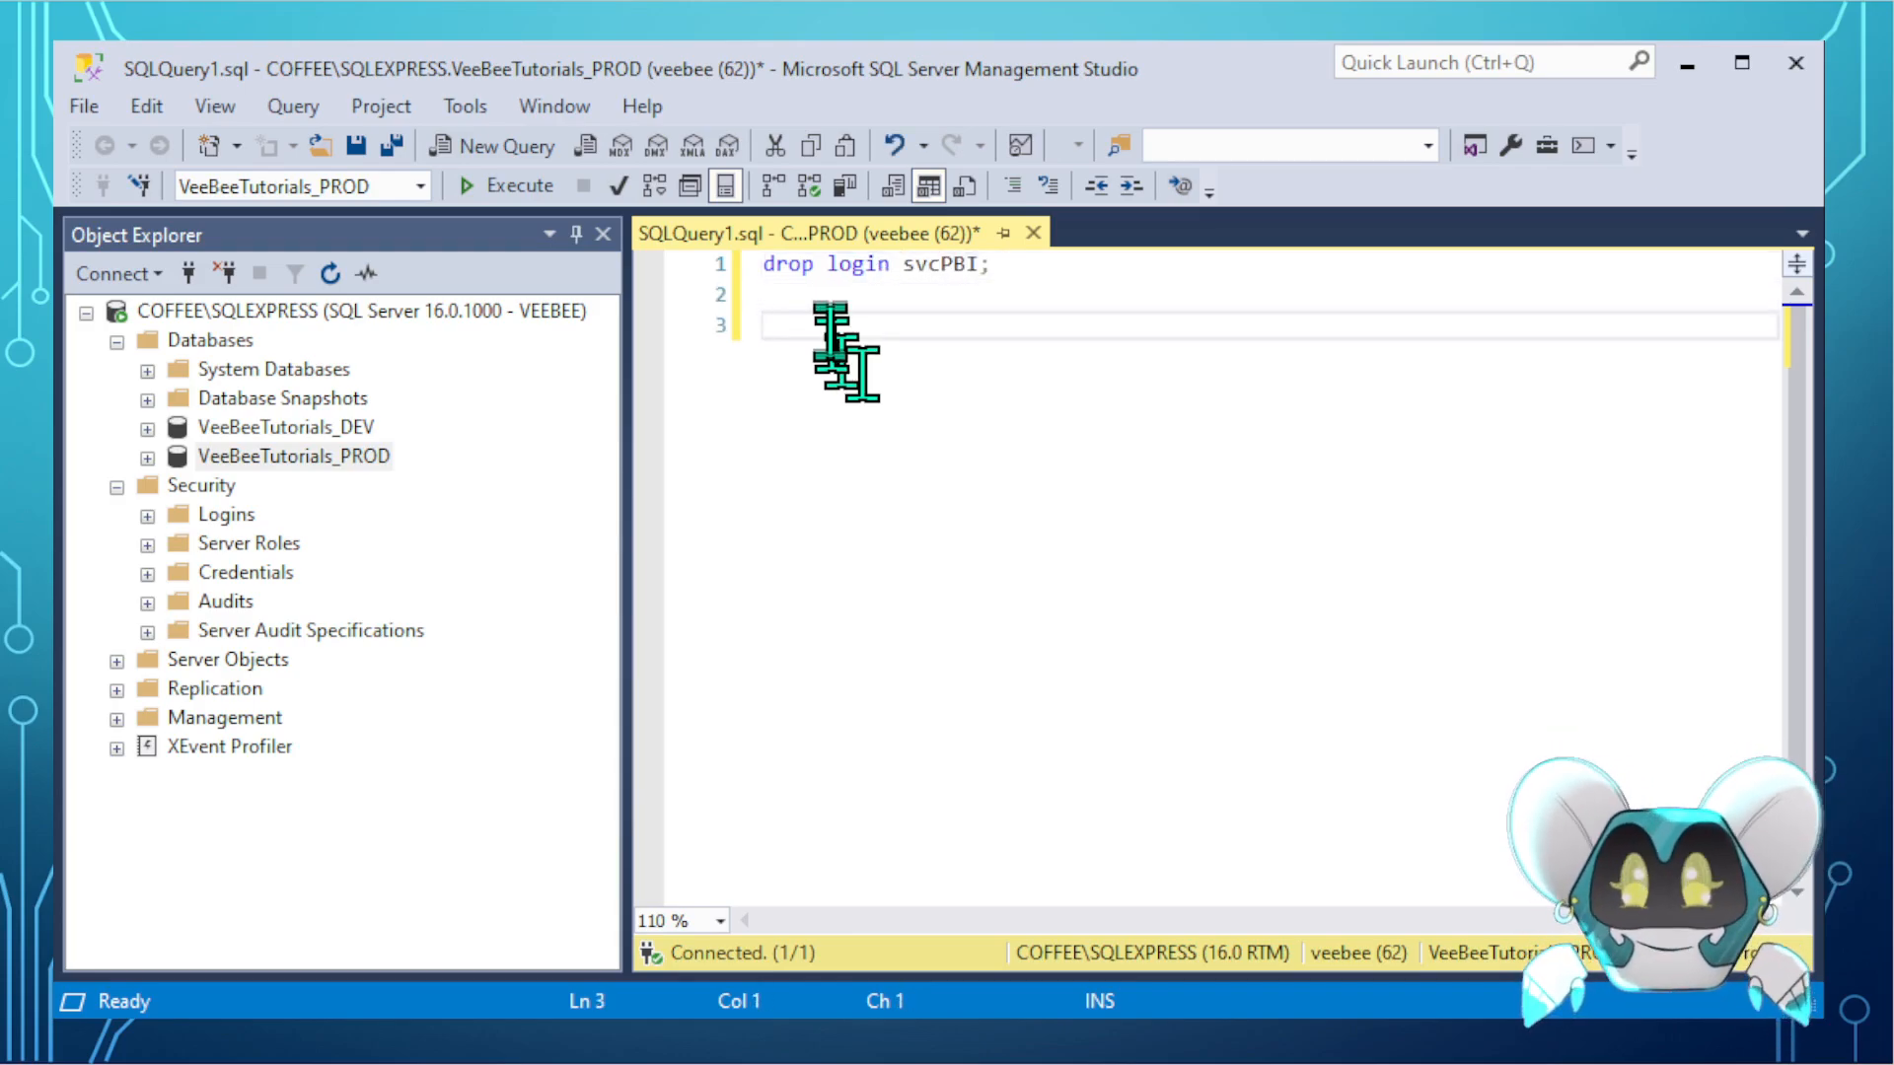
pyautogui.click(687, 252)
pyautogui.click(520, 186)
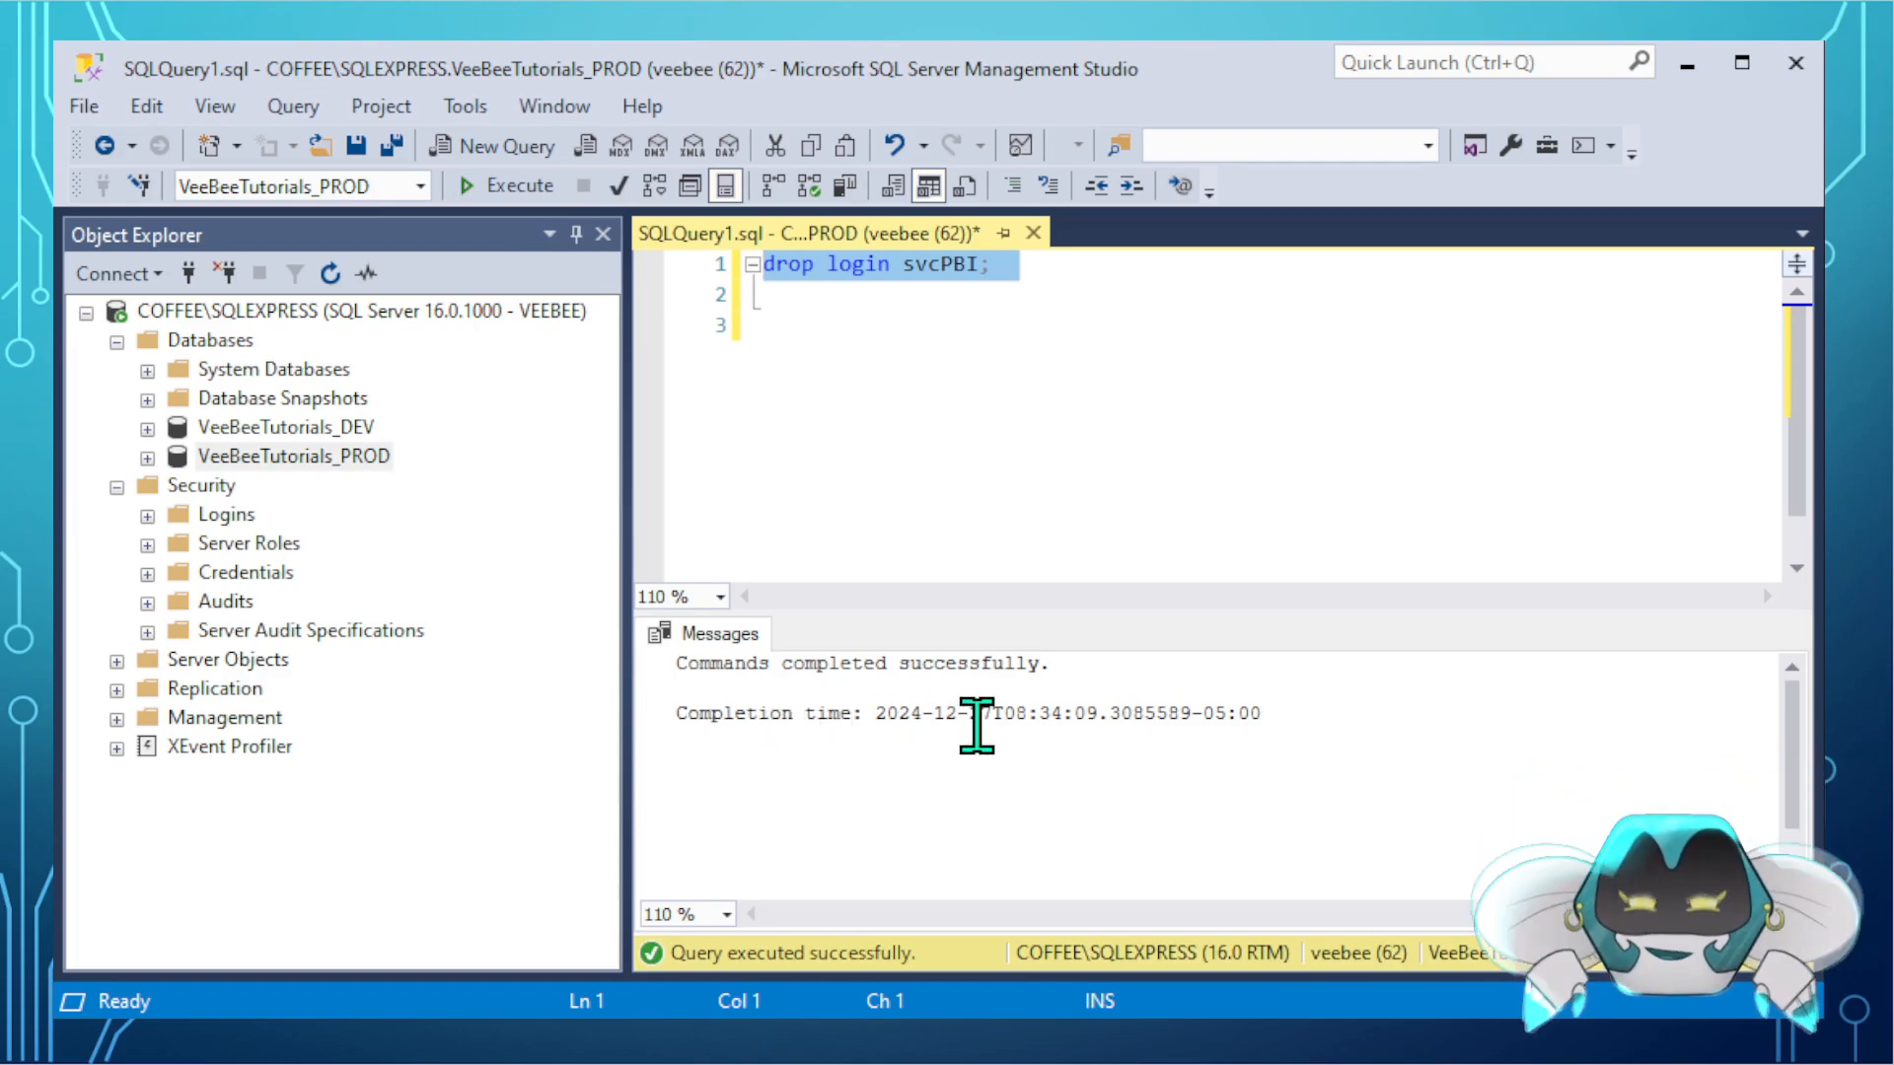
# - Refresh Object Explorer and expand Logins and VeeBeeTutorials_PROD > Security > Users, where svcPBI remains
pyautogui.click(242, 312)
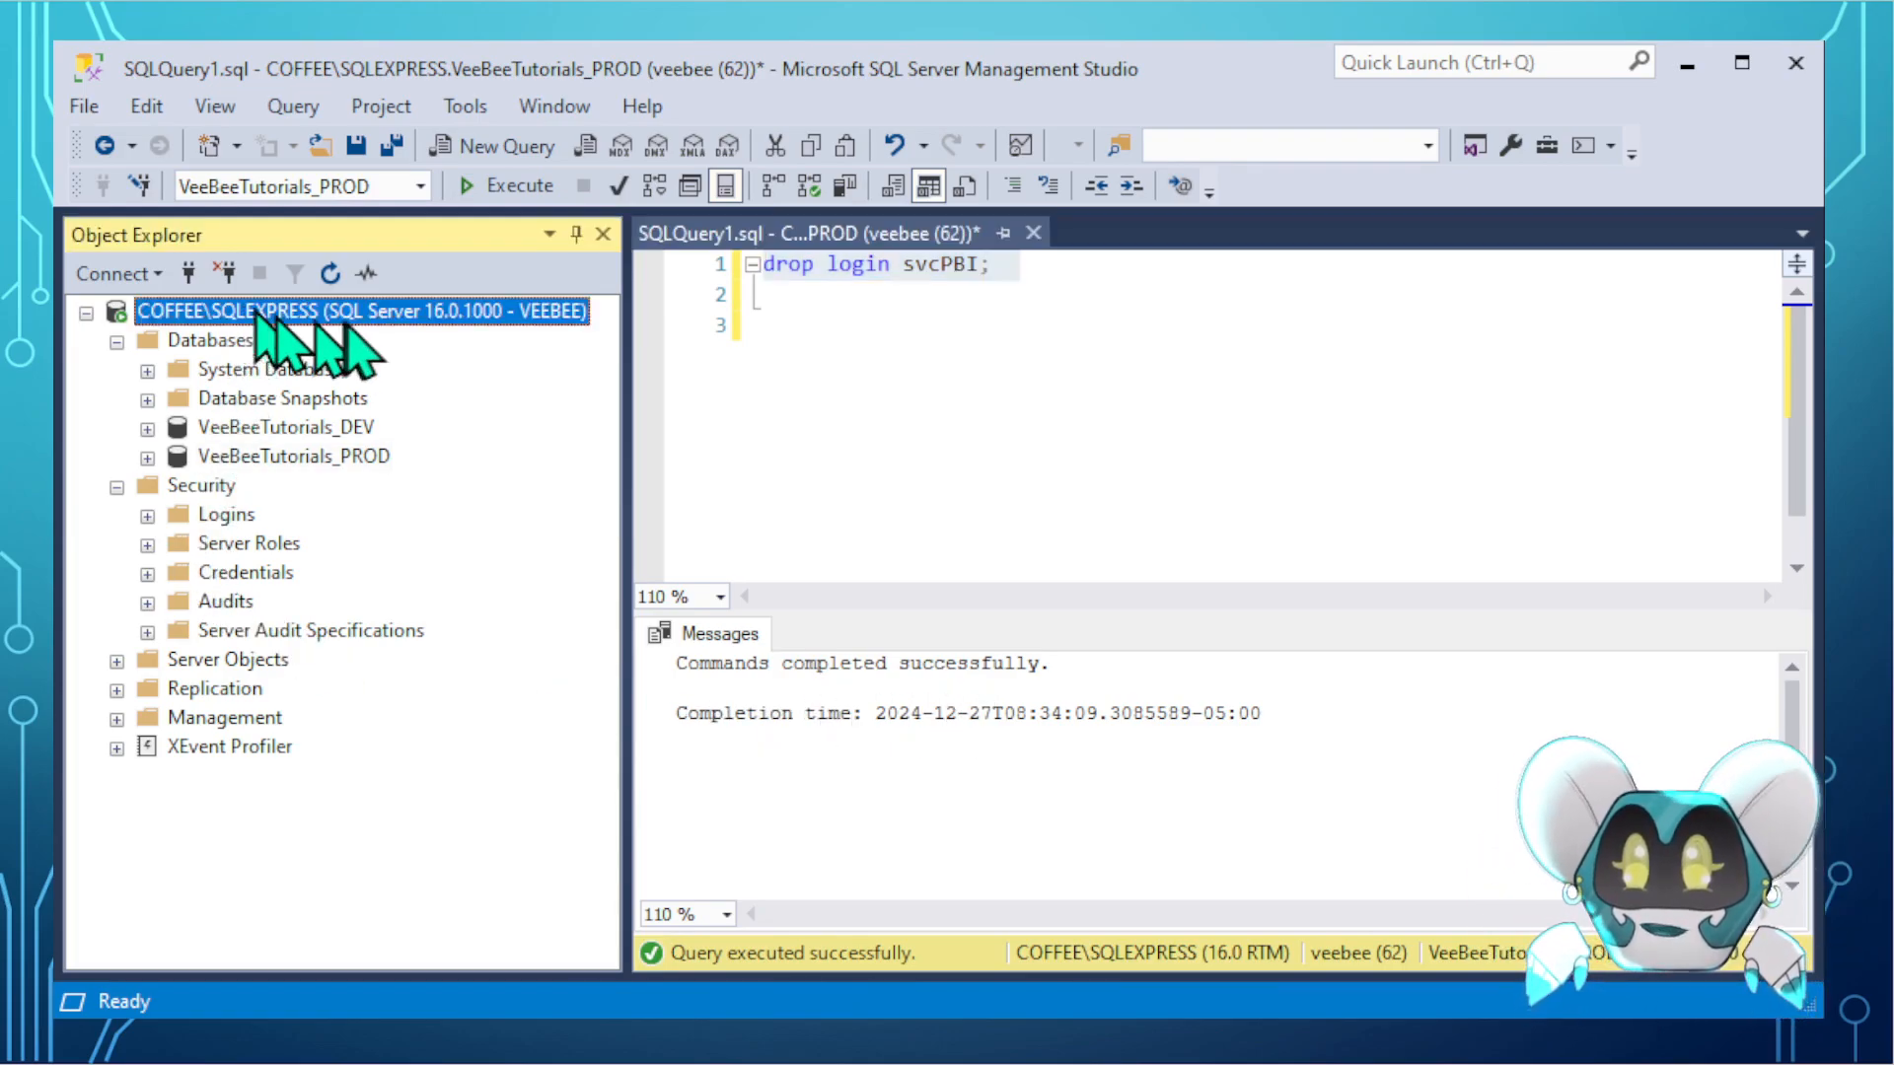
pyautogui.click(329, 273)
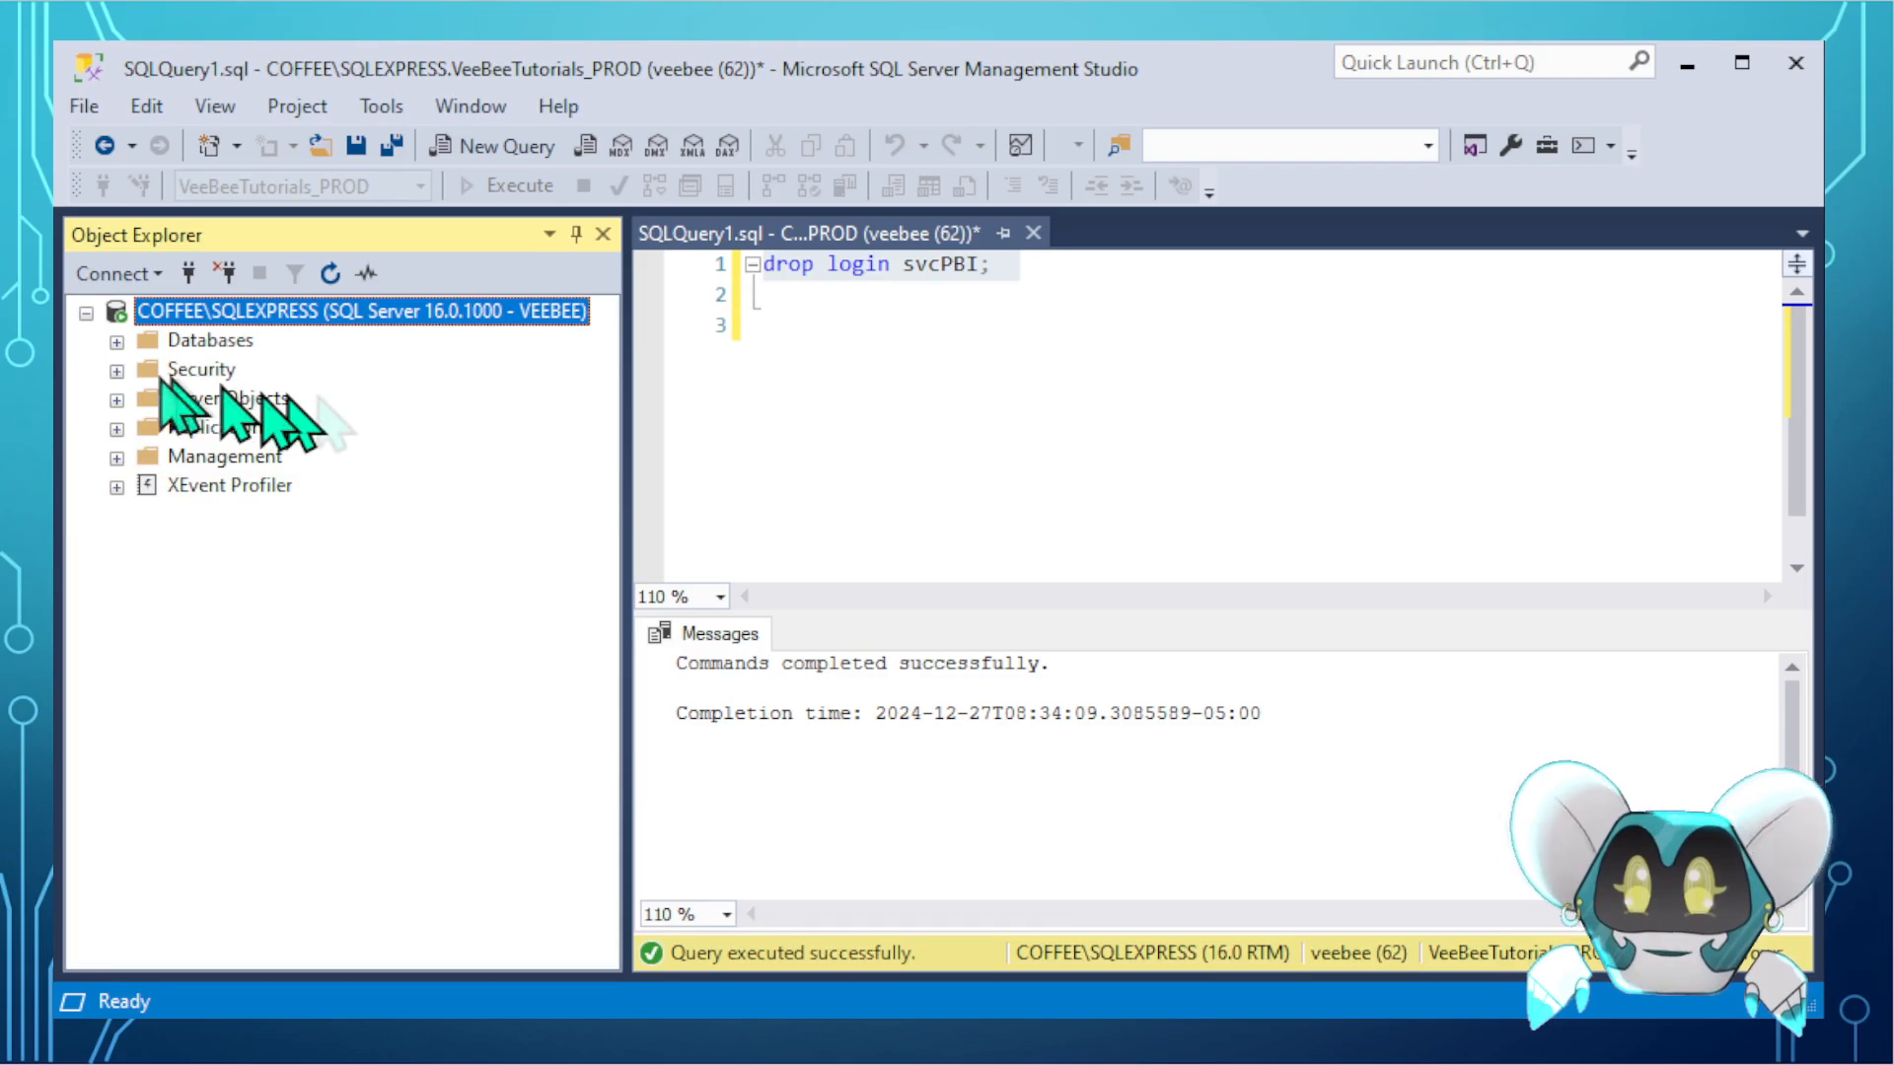
pyautogui.click(117, 370)
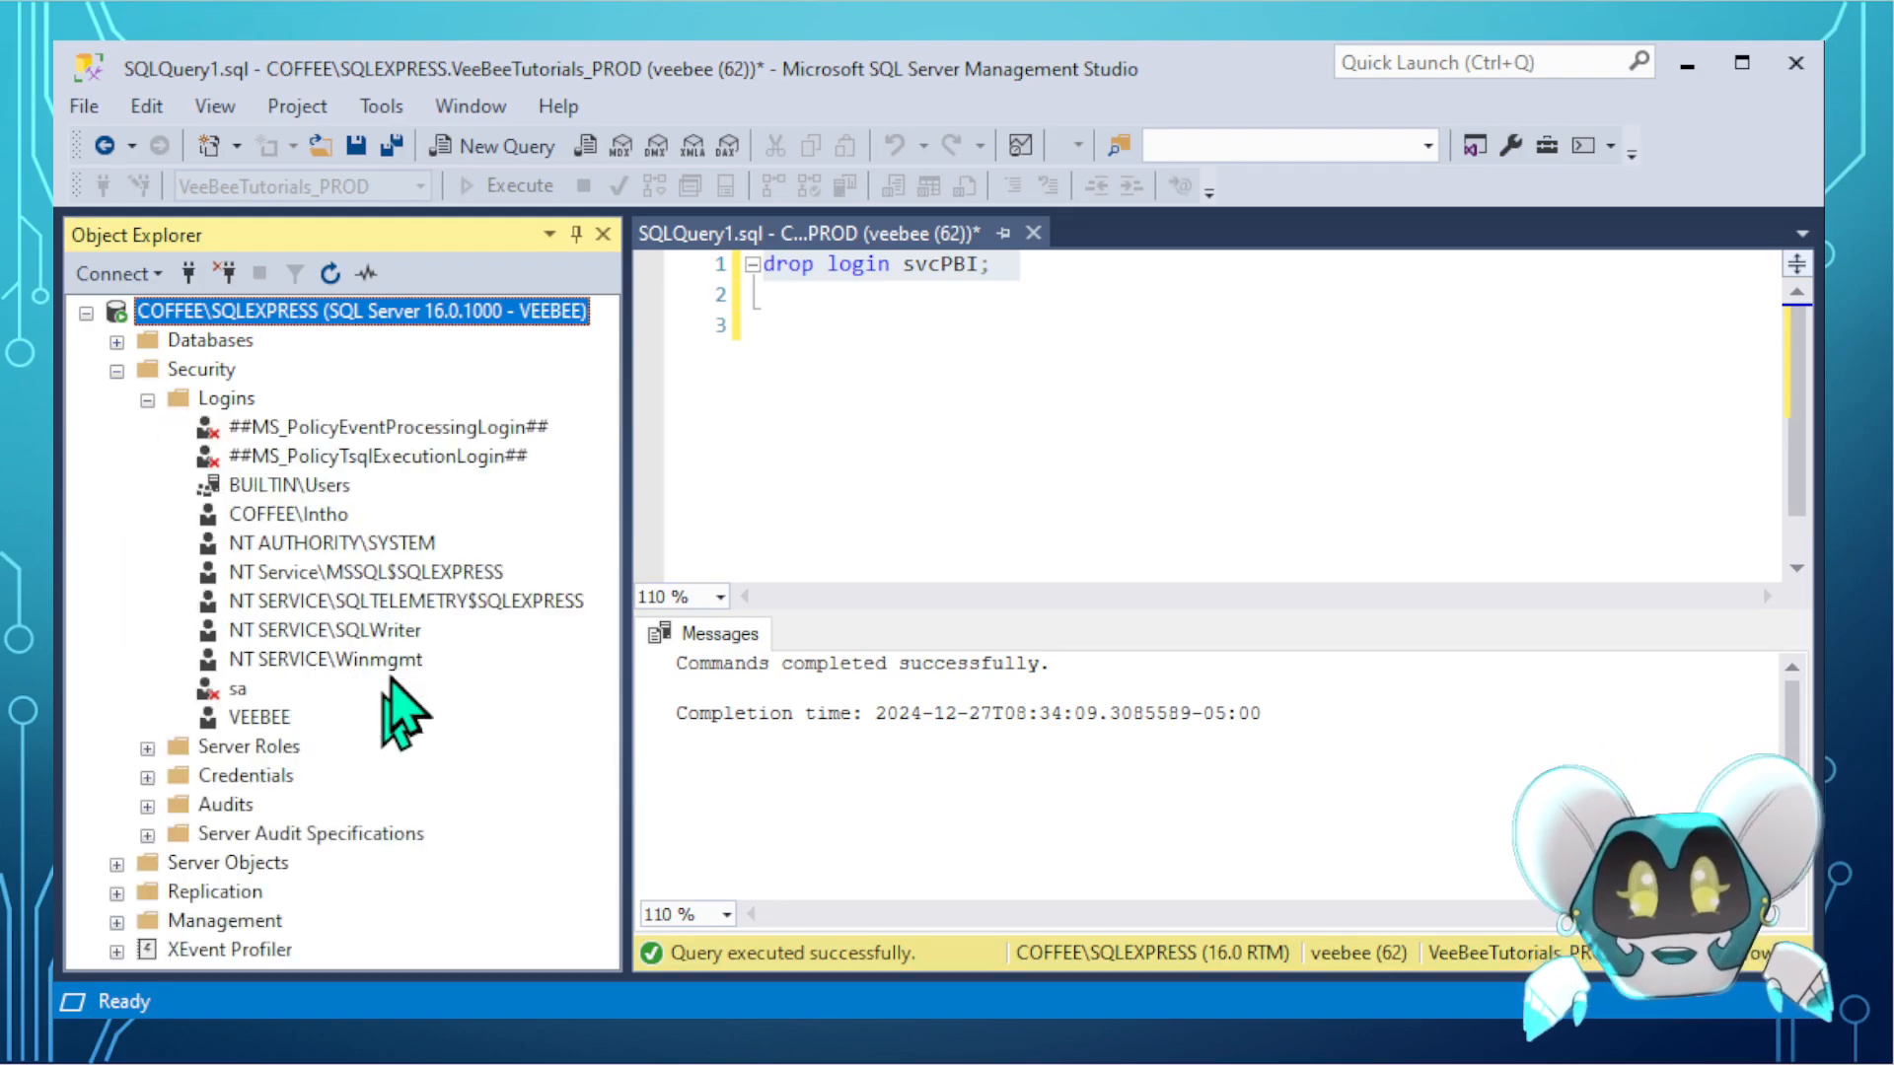
pyautogui.click(116, 342)
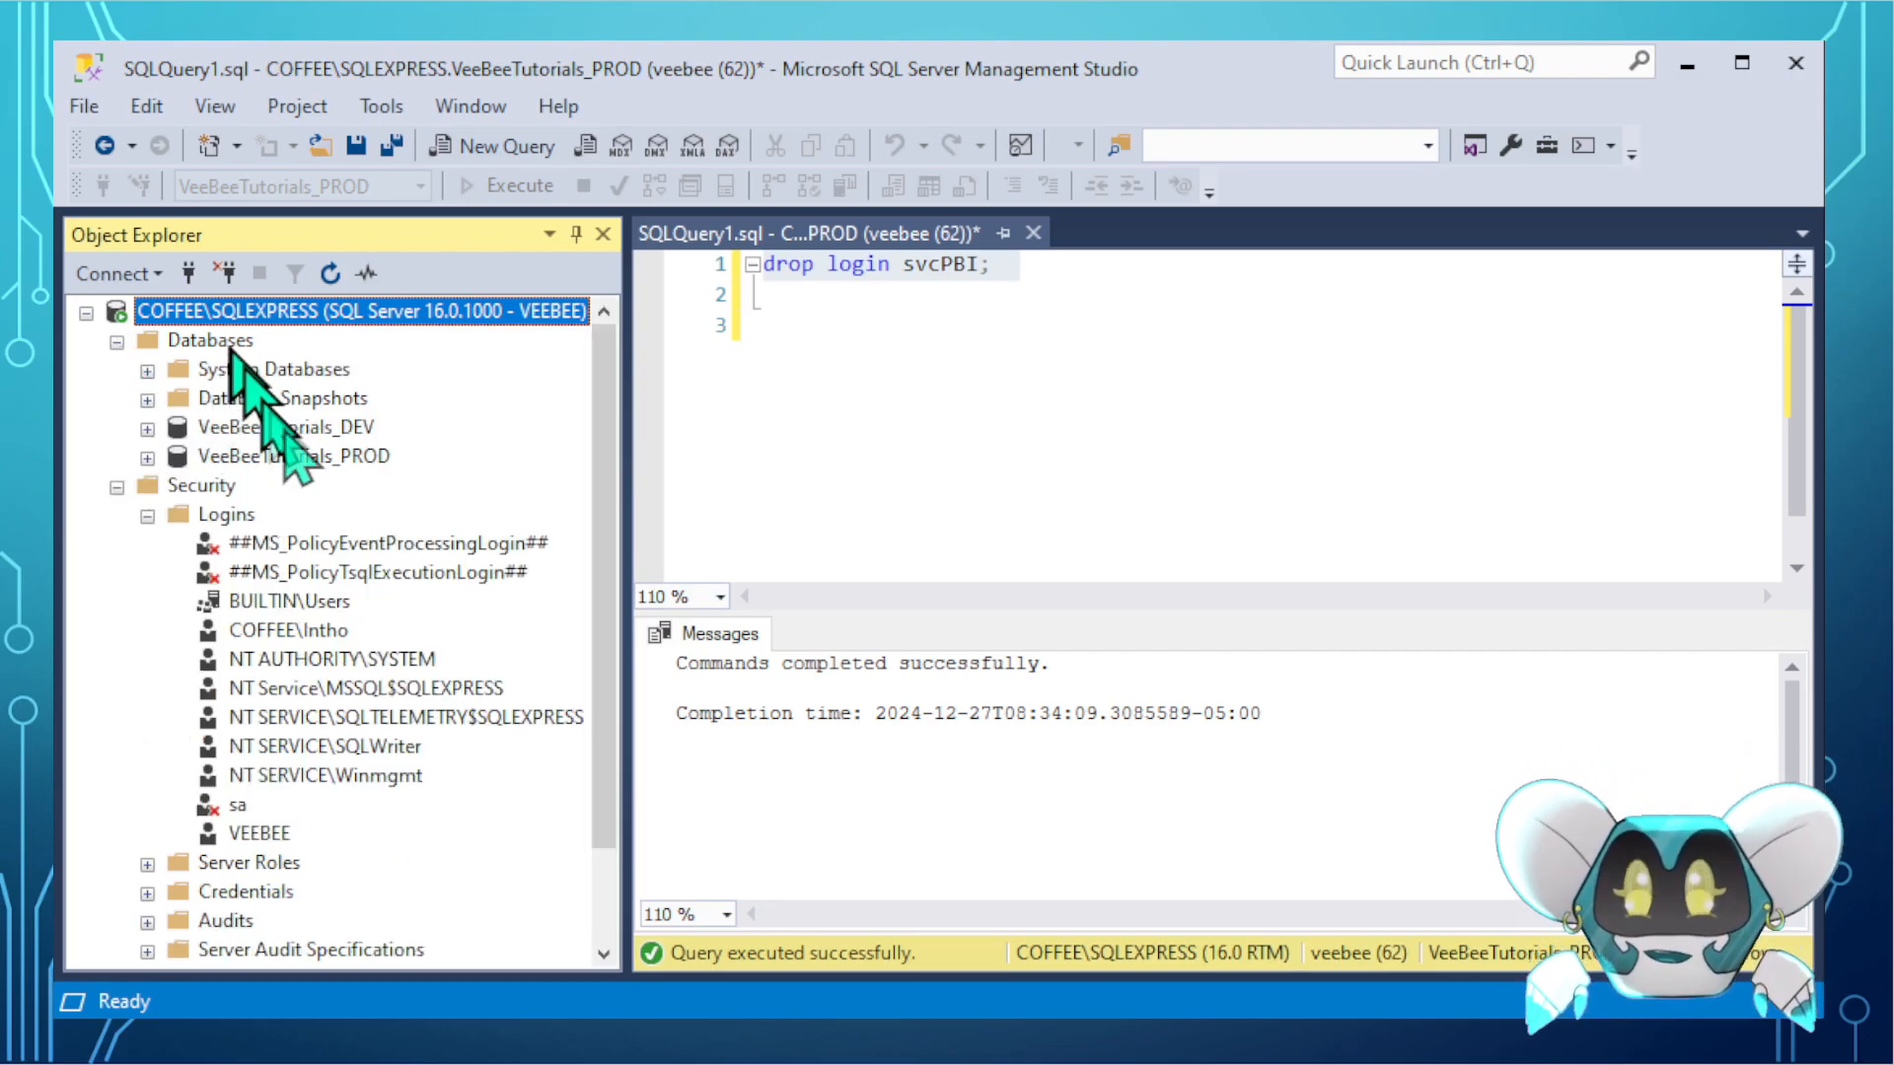
pyautogui.click(147, 457)
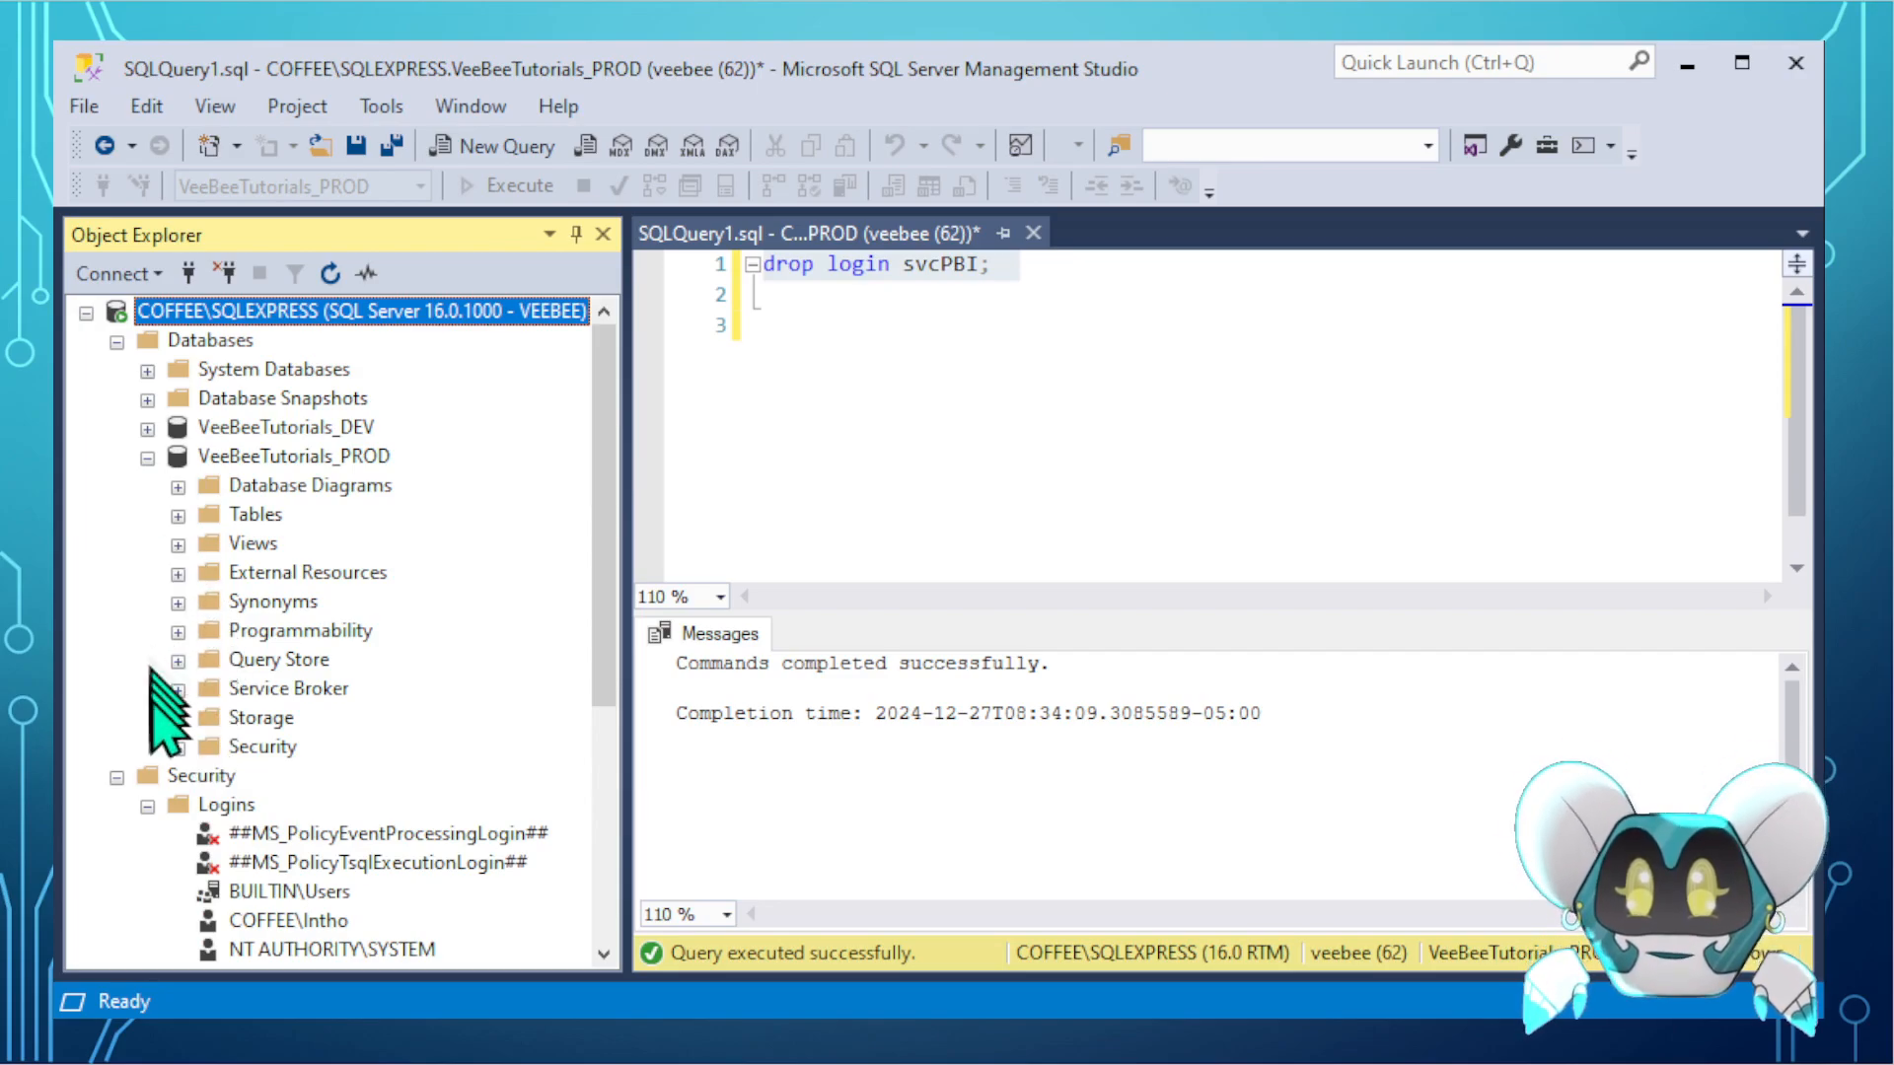
pyautogui.click(178, 747)
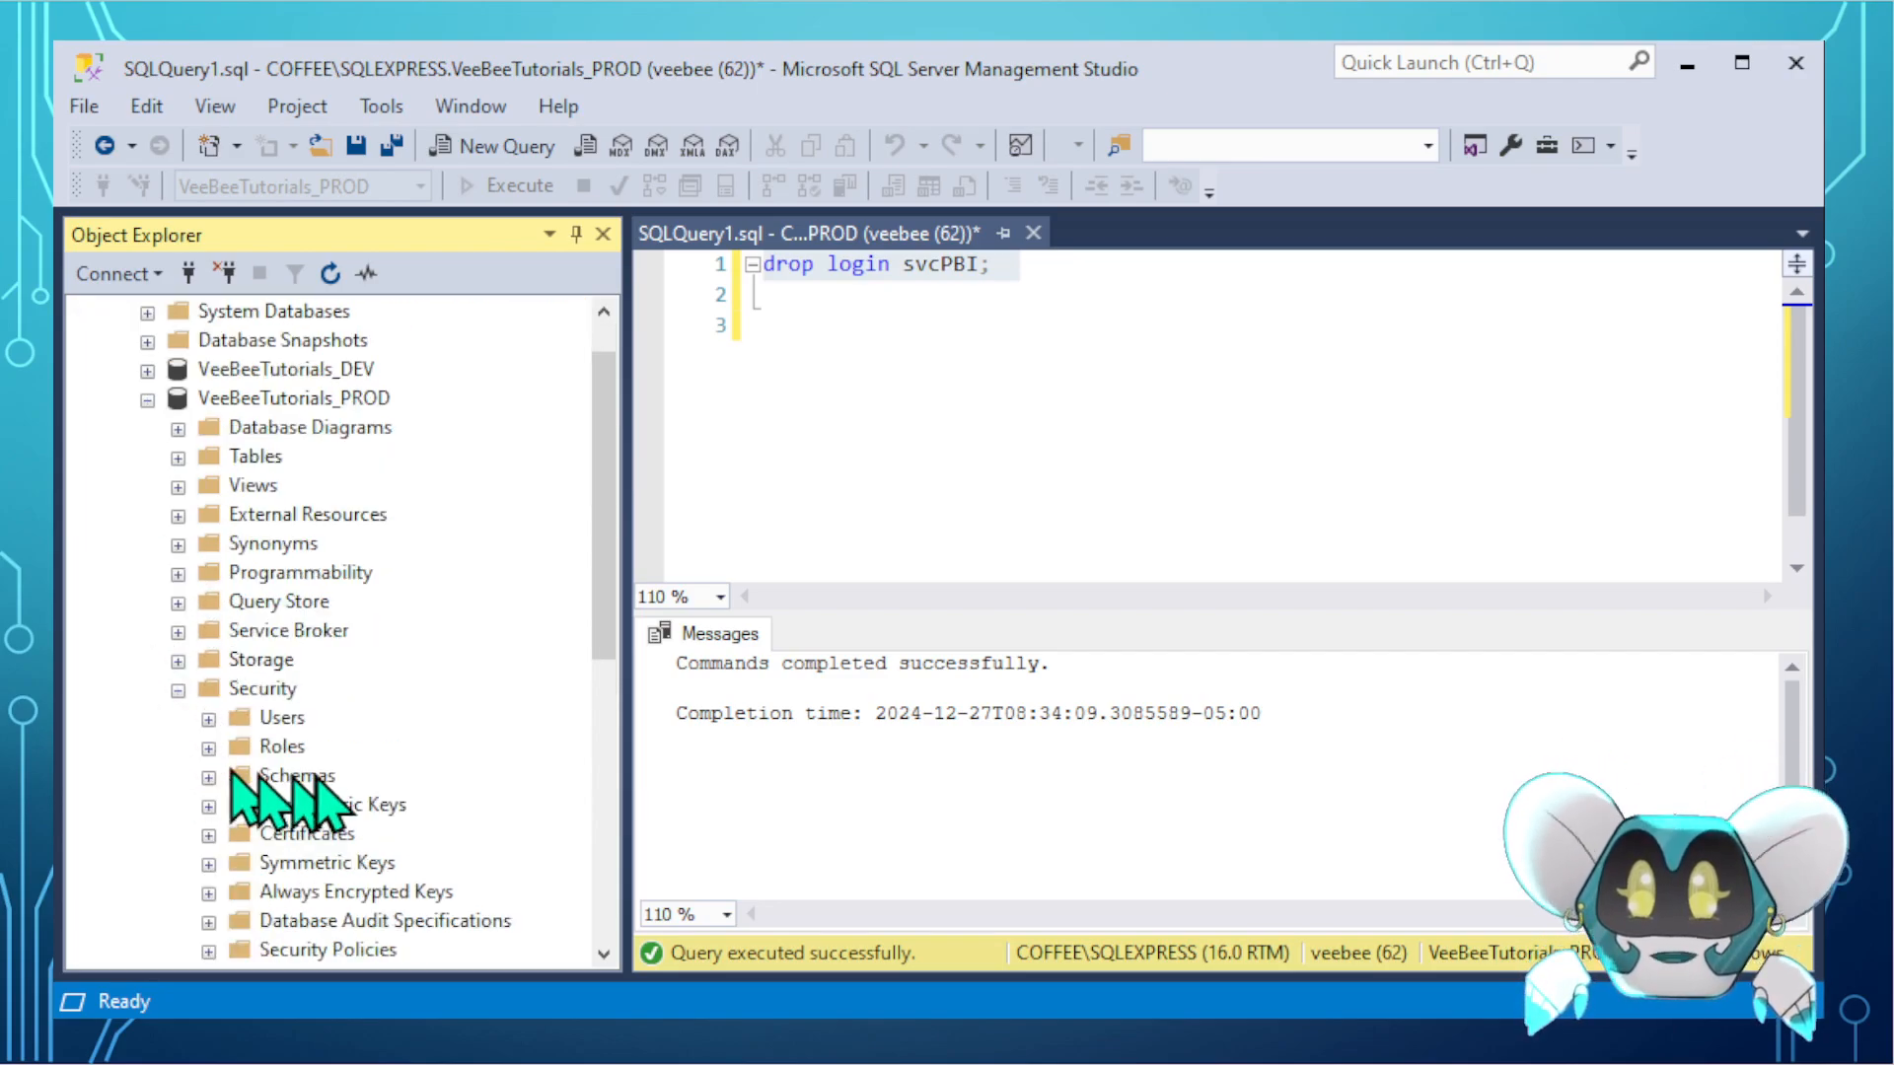
pyautogui.click(208, 719)
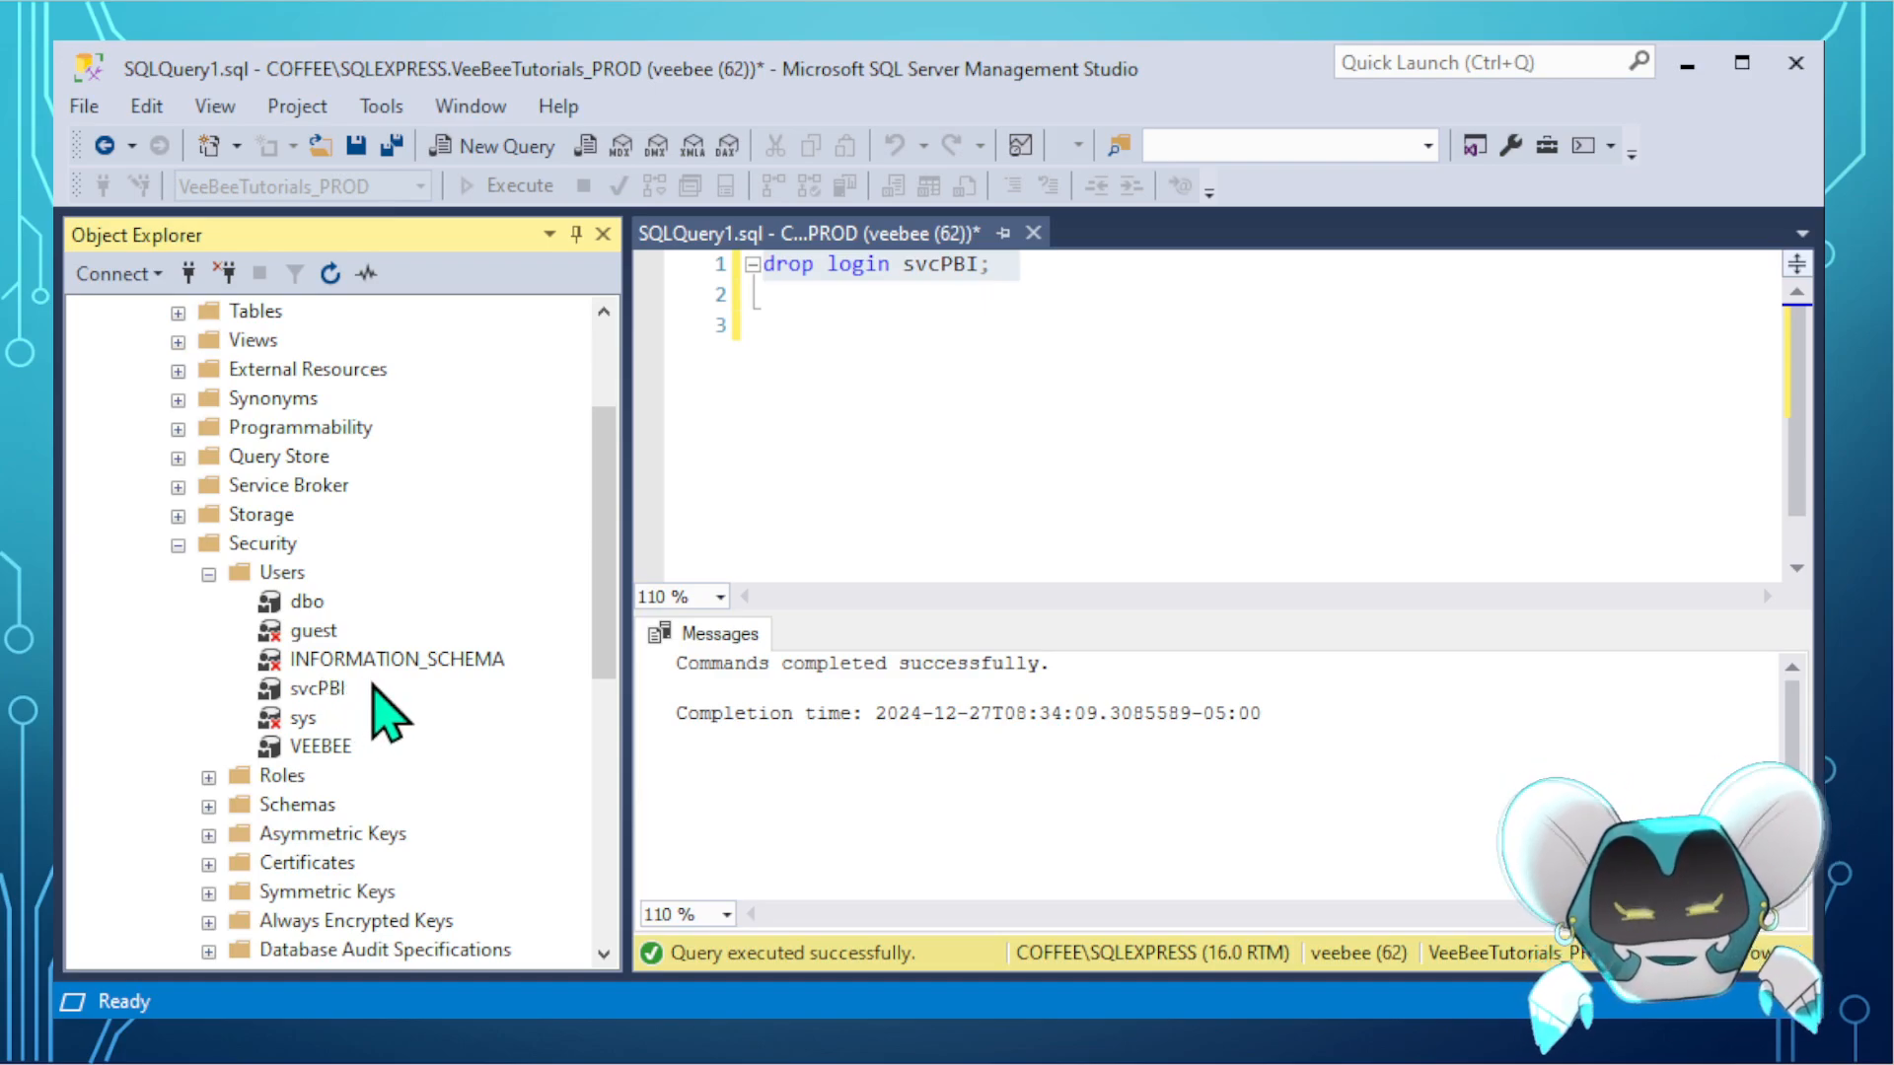
# - Delete the svcPBI user from VeeBeeTutorials_PROD's Users
pyautogui.rightClick(312, 693)
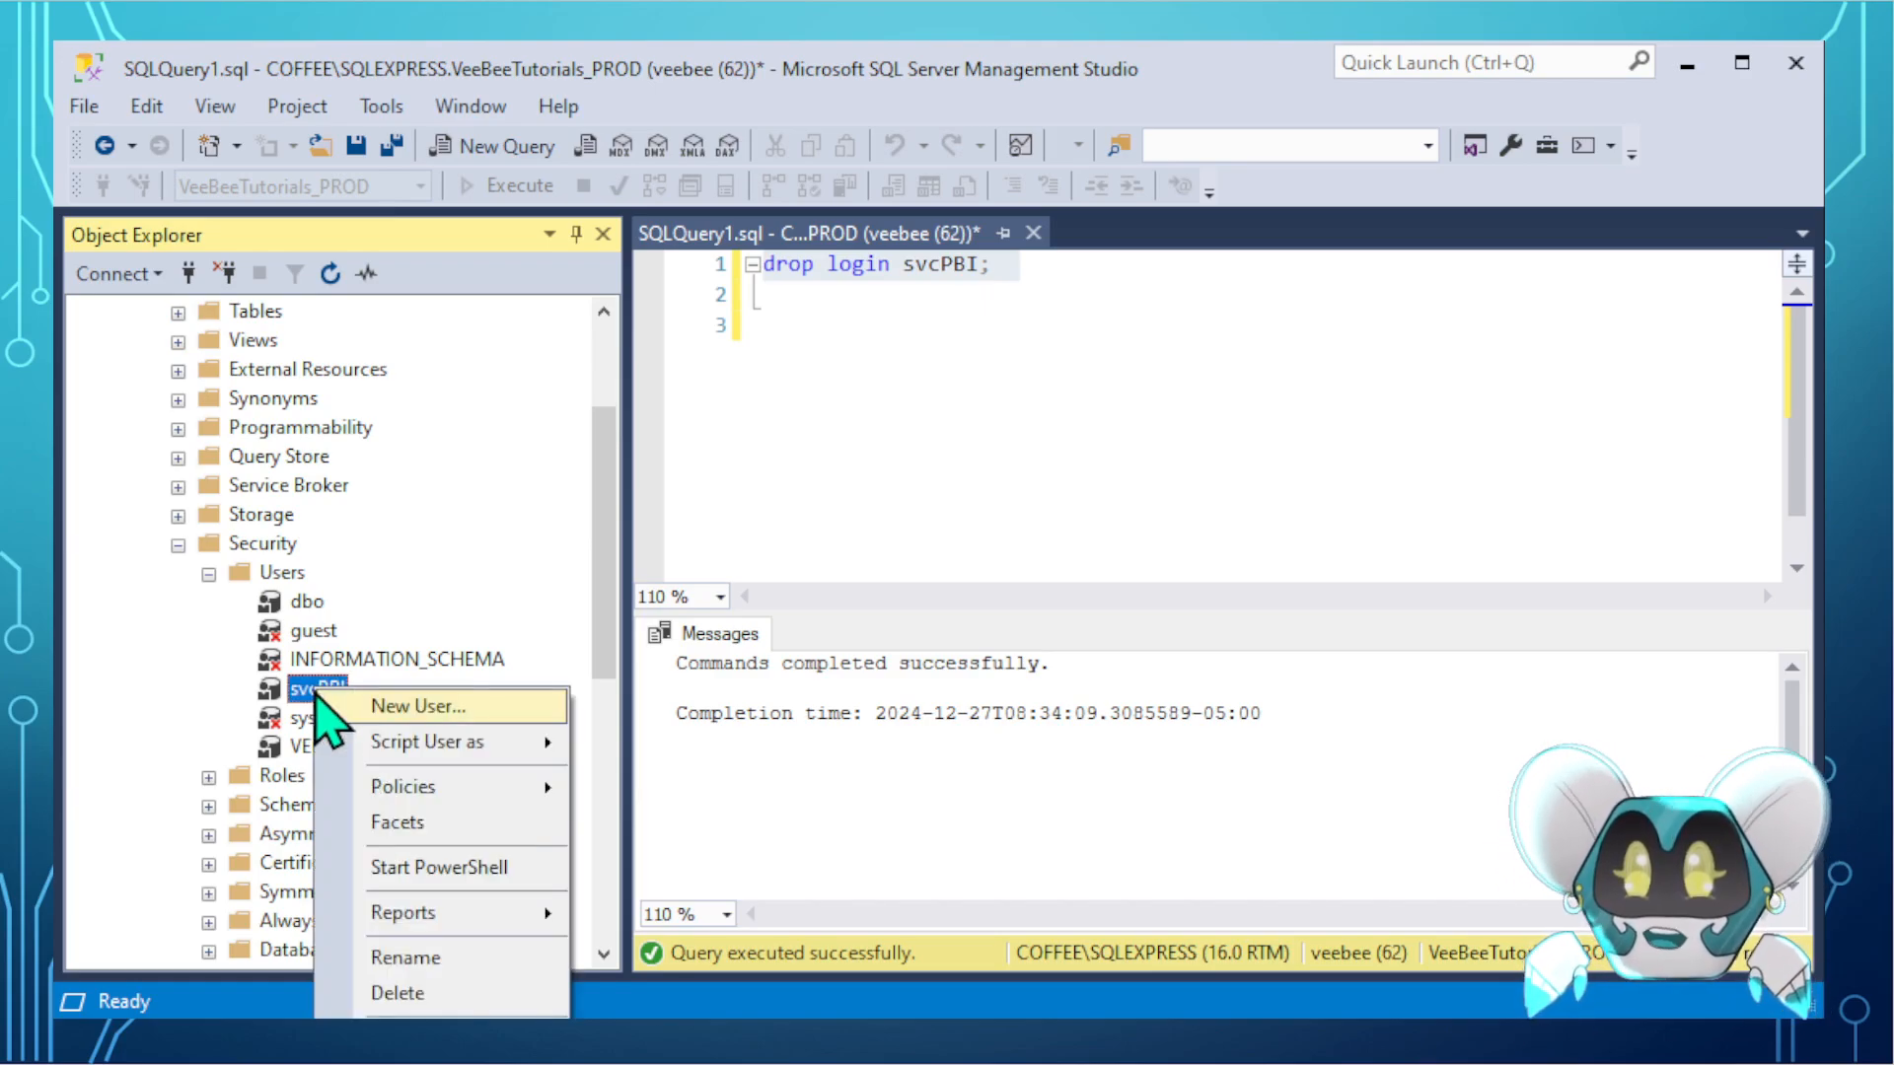
pyautogui.click(397, 994)
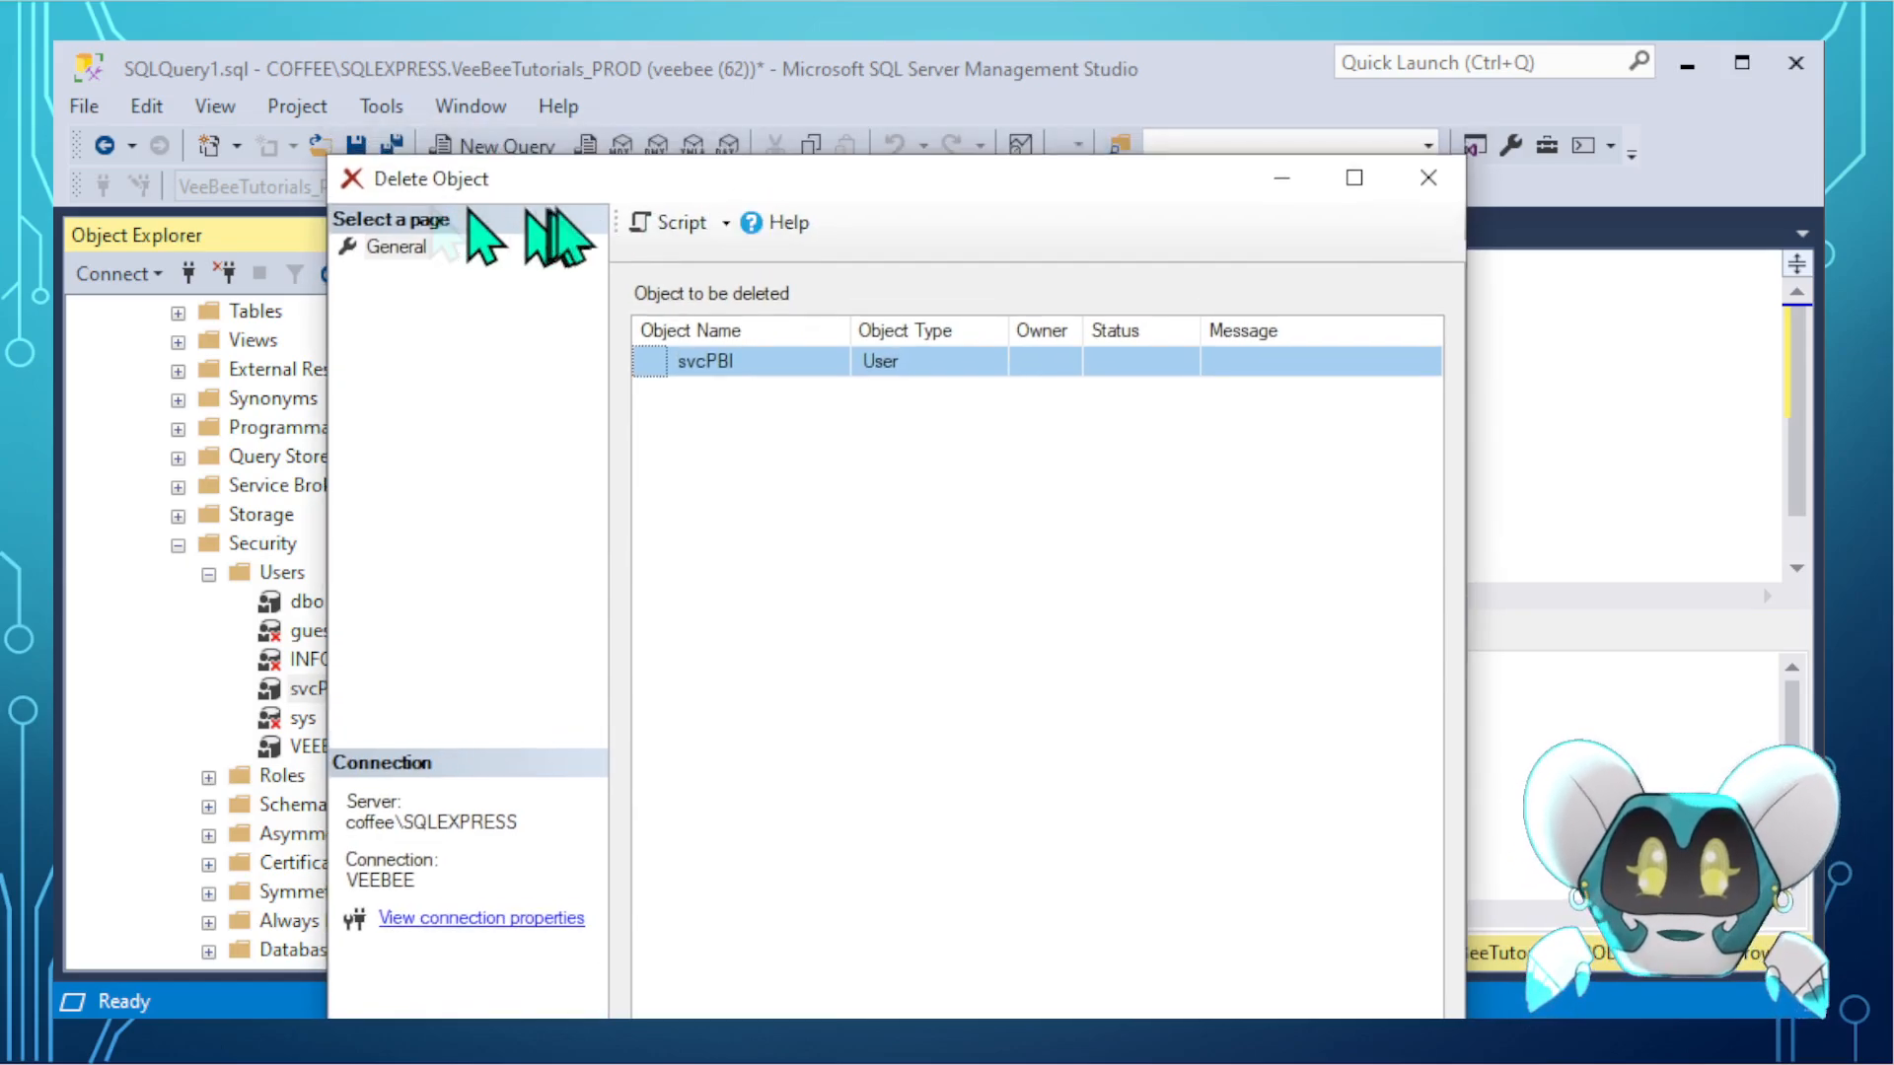
pyautogui.click(1229, 853)
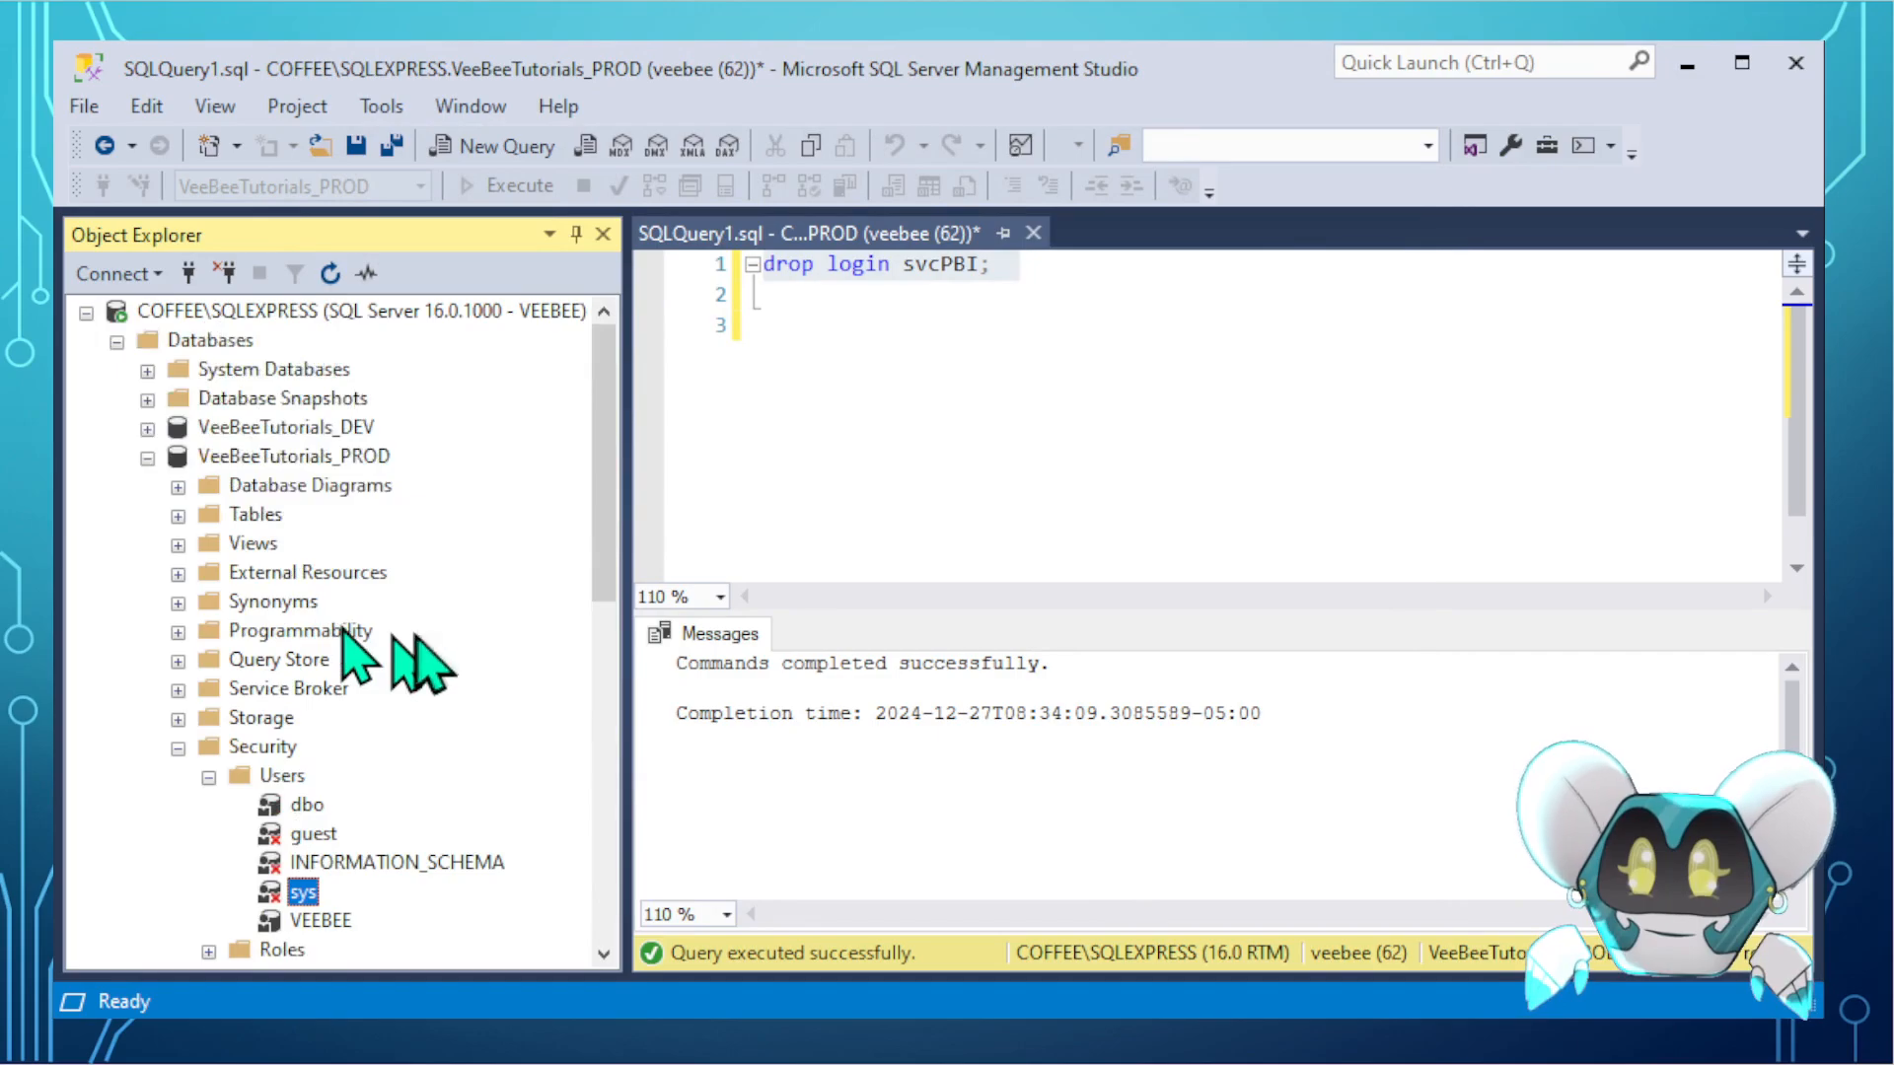
# - Check that VeeBeeTutorials_DEV has no svcPBI user, then collapse the DEV and PROD nodes
pyautogui.click(147, 428)
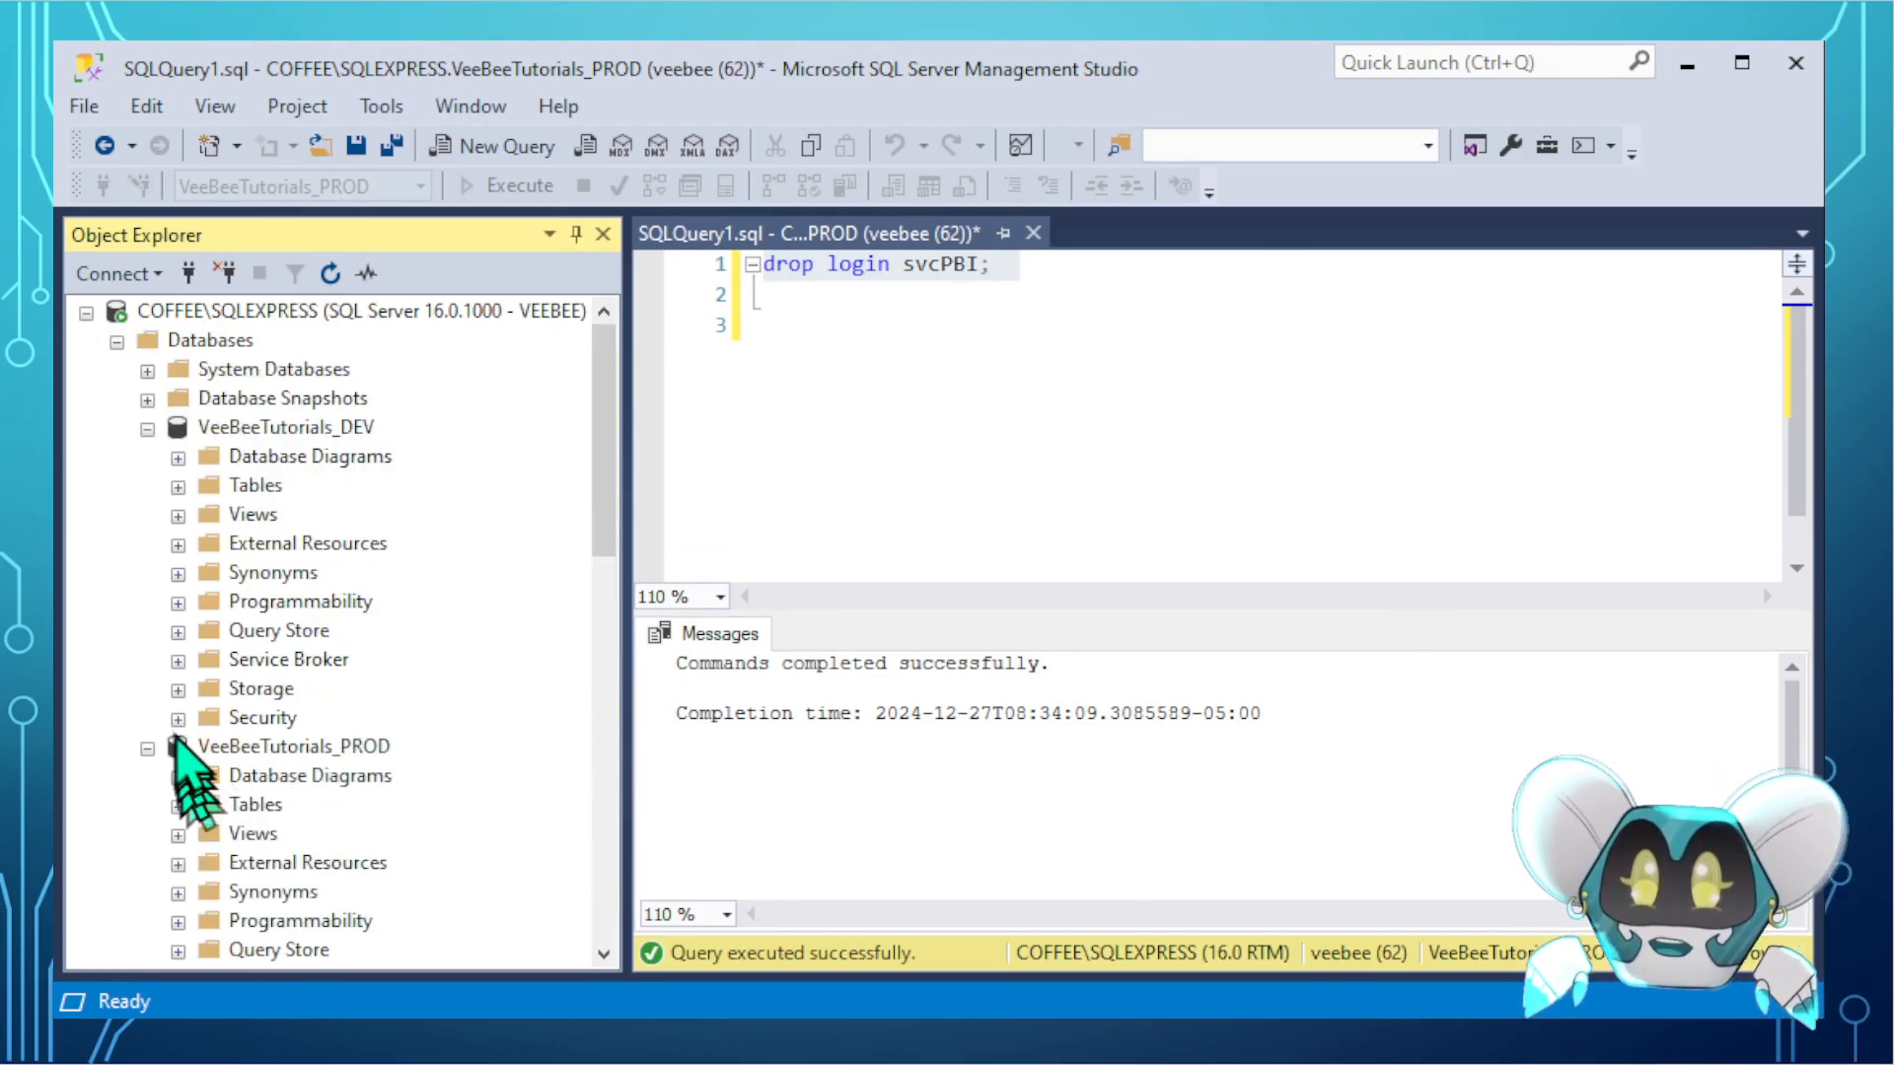
pyautogui.click(177, 719)
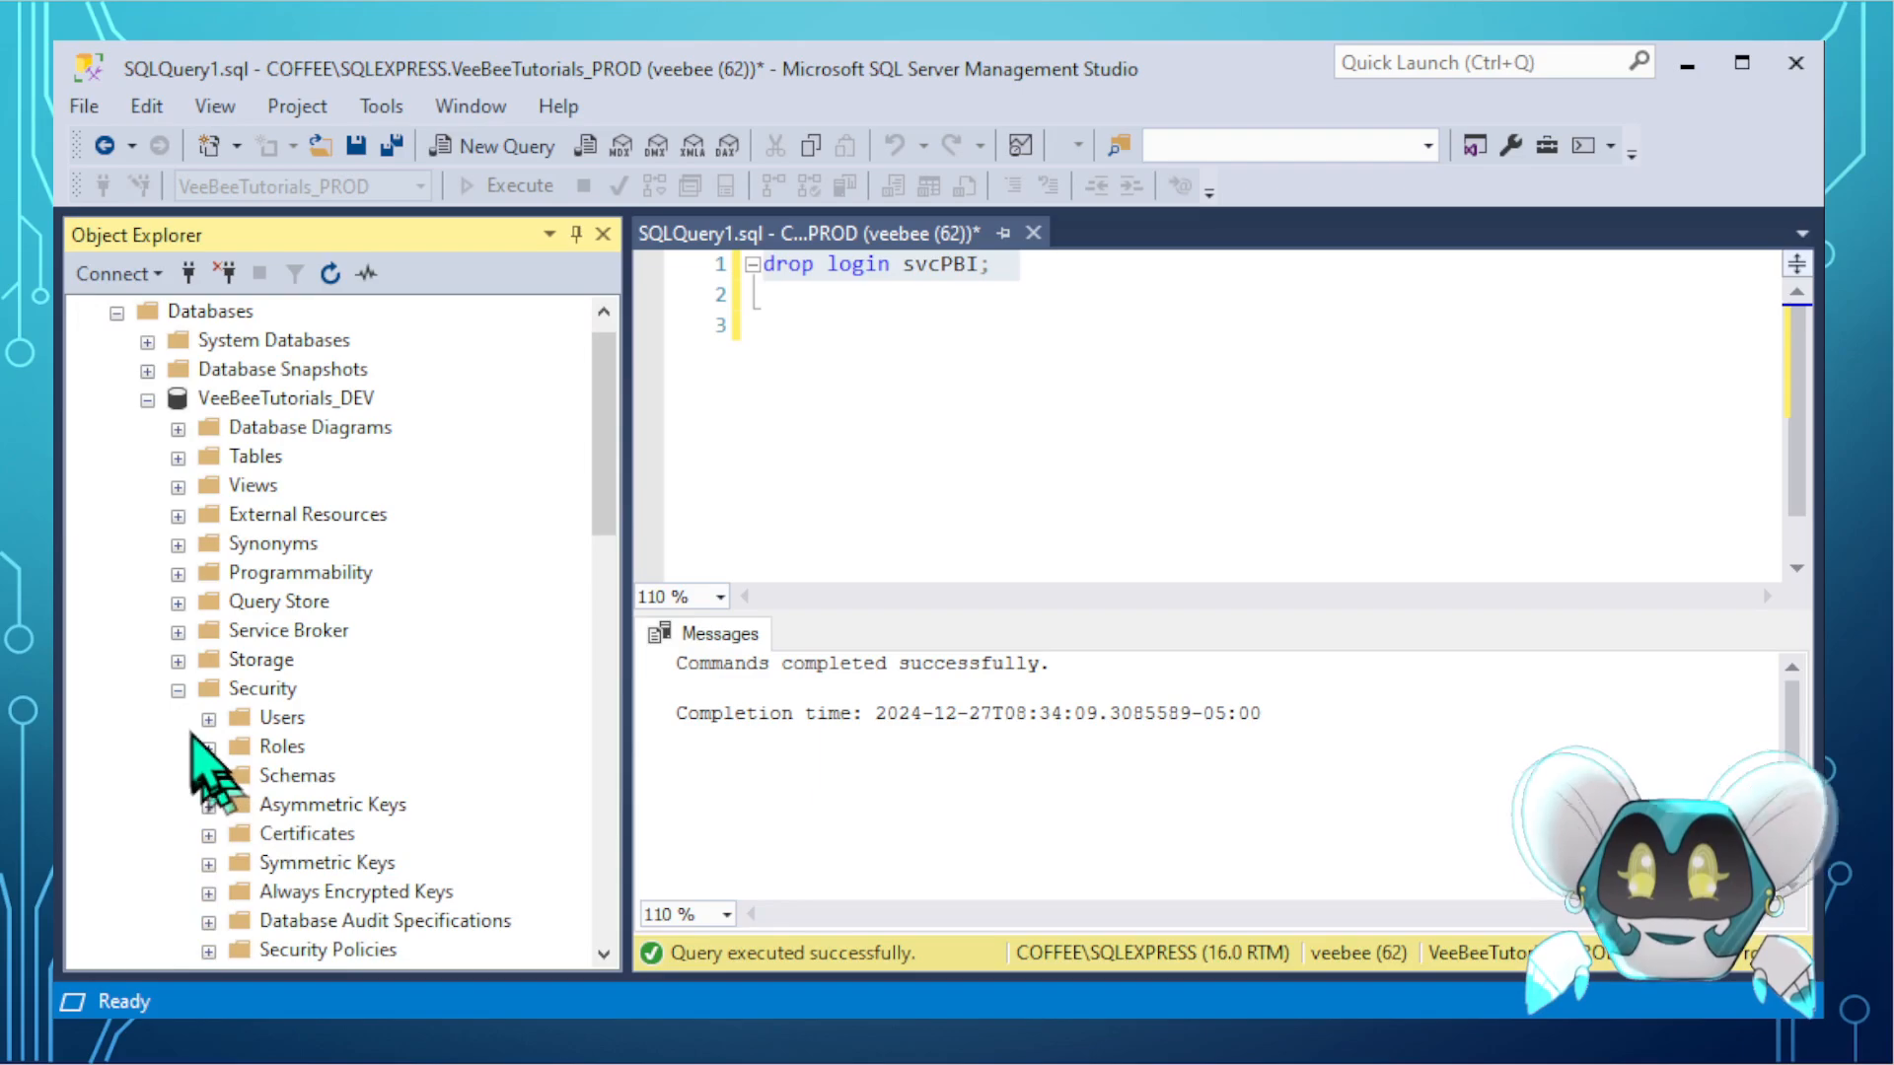
pyautogui.click(208, 719)
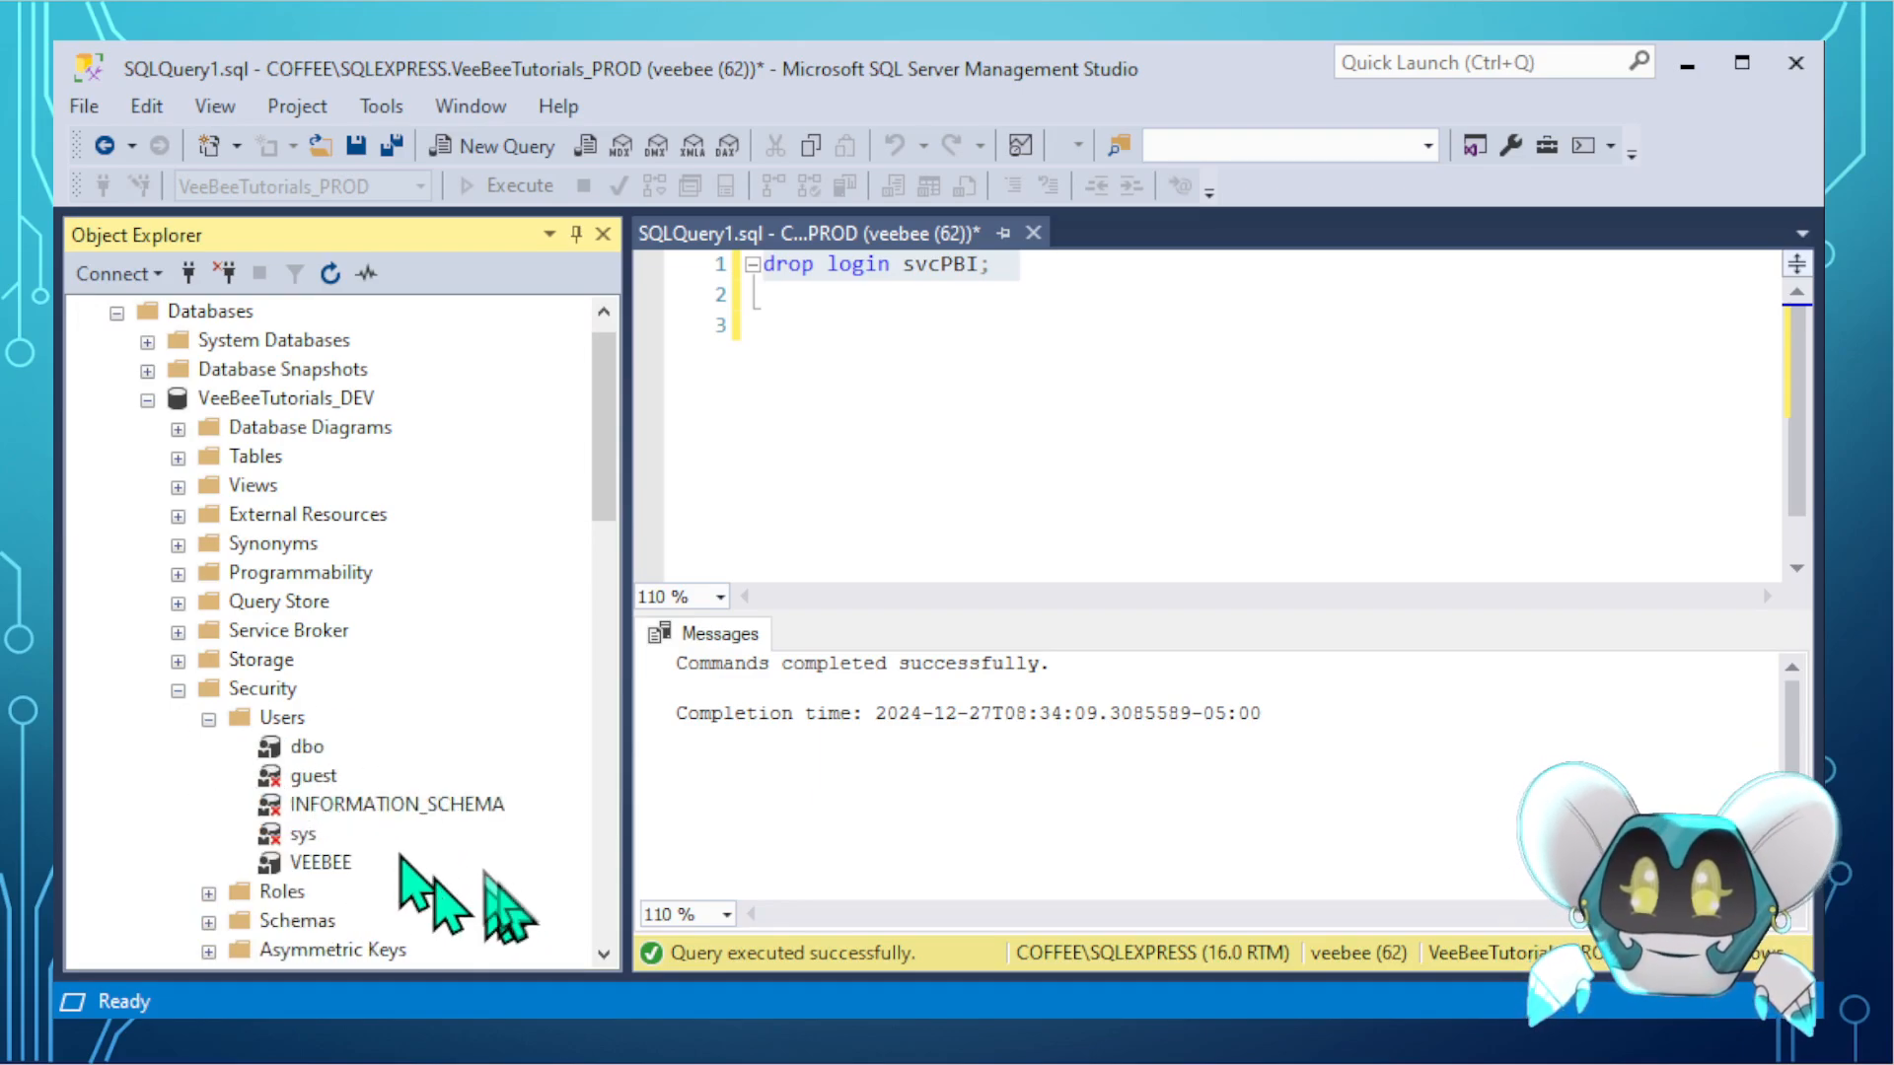
pyautogui.click(178, 689)
pyautogui.click(147, 428)
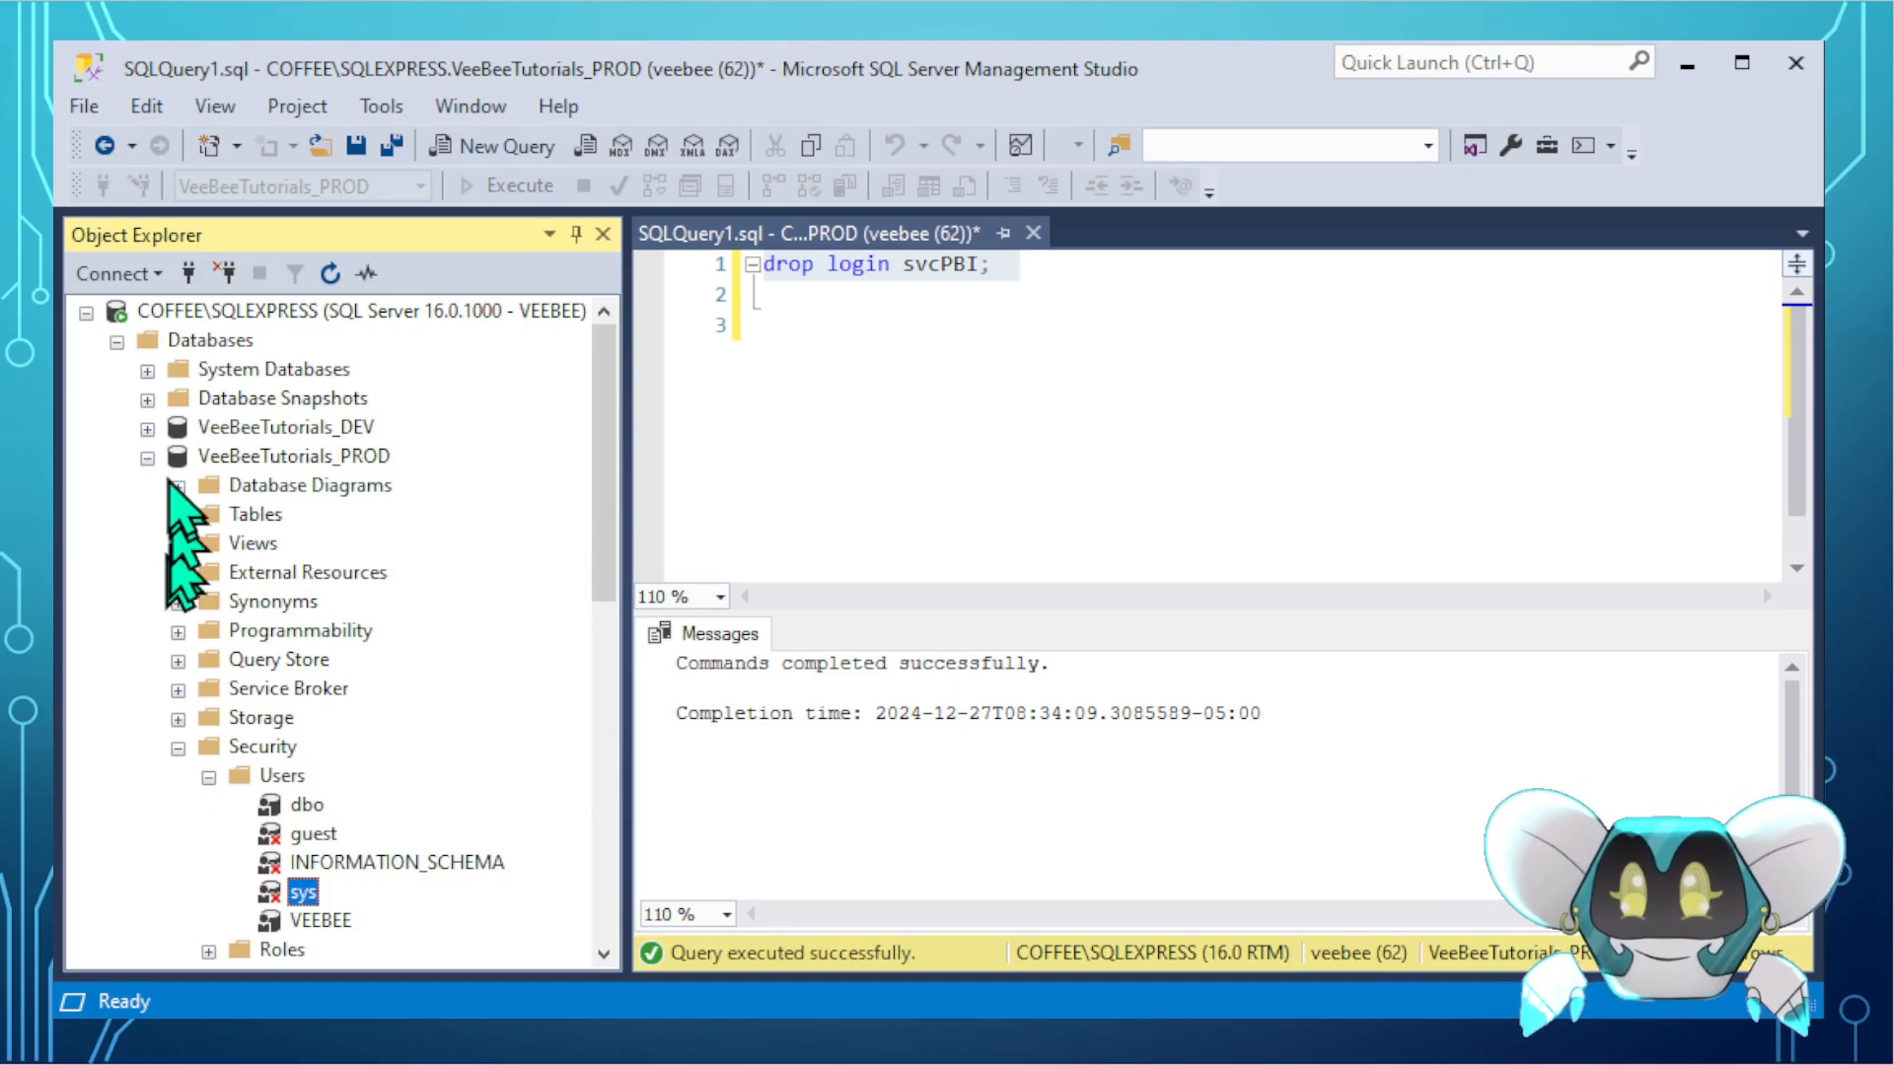
pyautogui.click(146, 458)
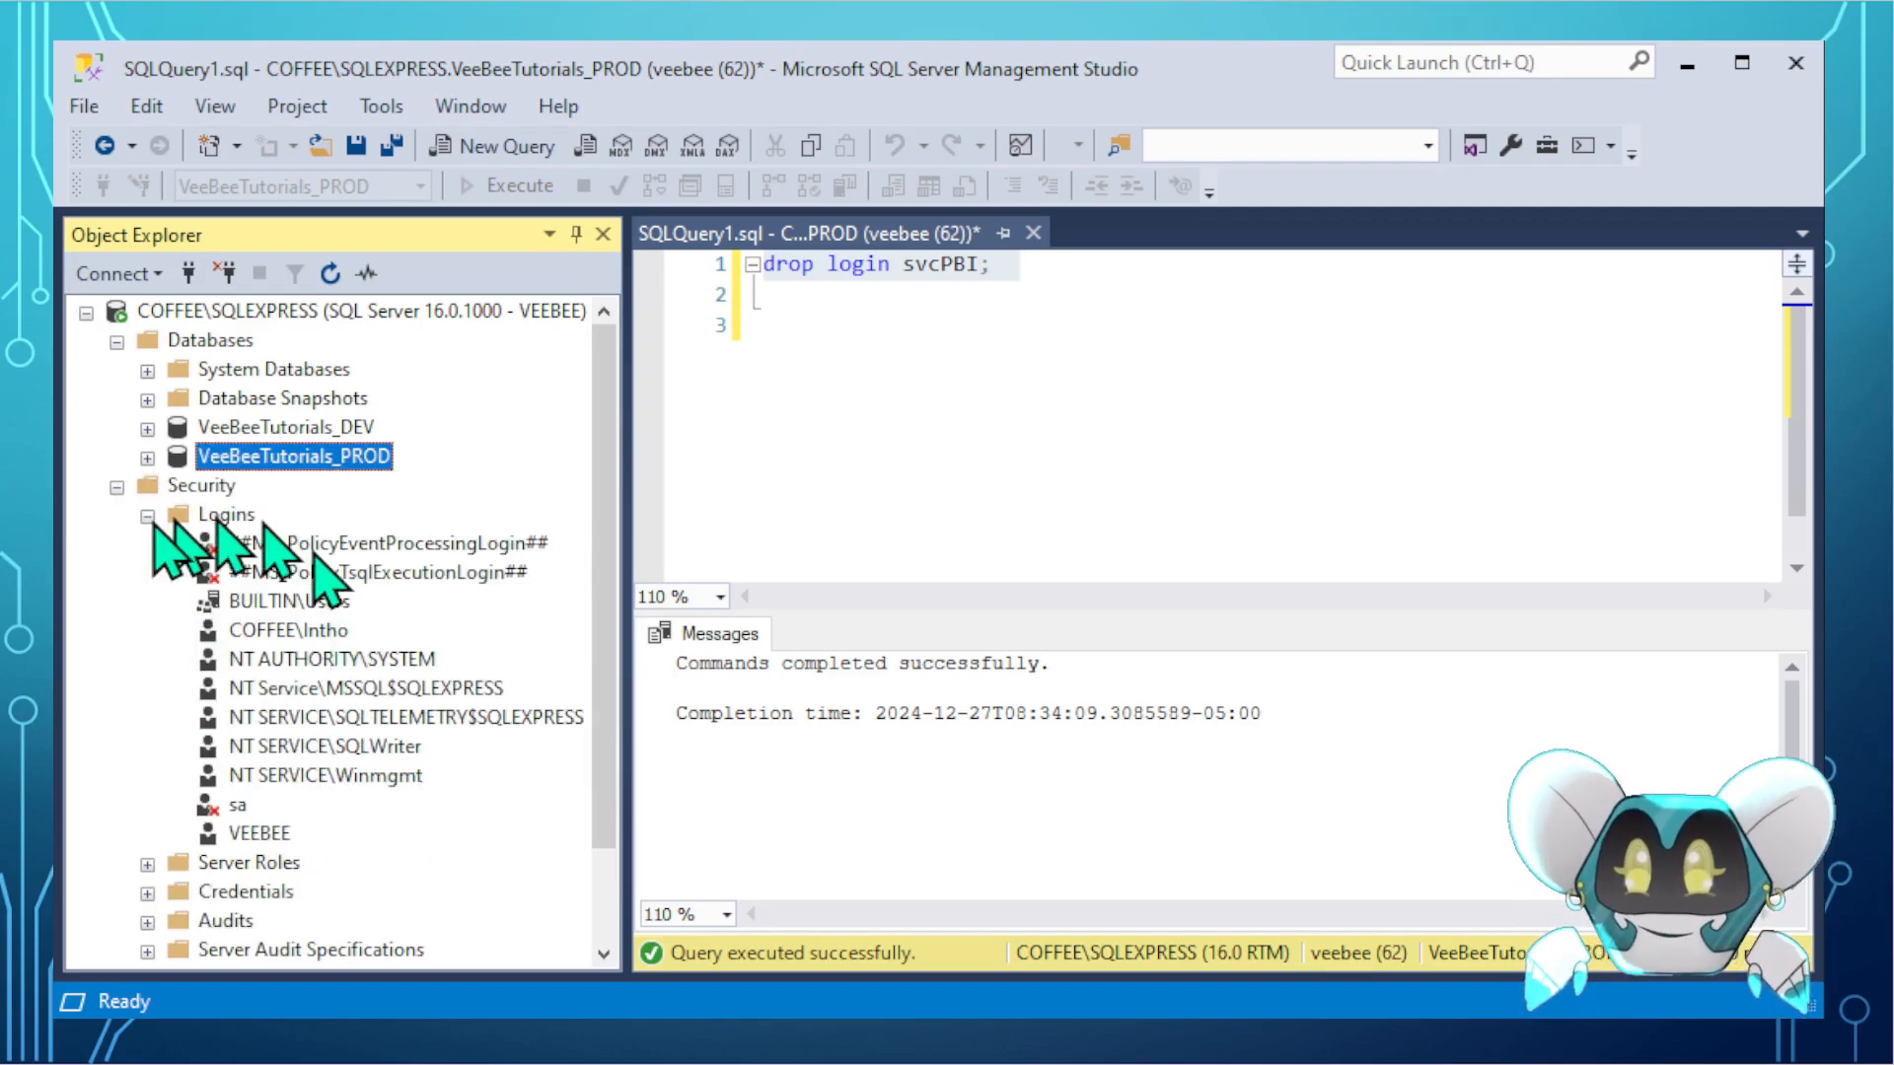
# - Collapse server Security and close the query tab without saving
pyautogui.click(117, 487)
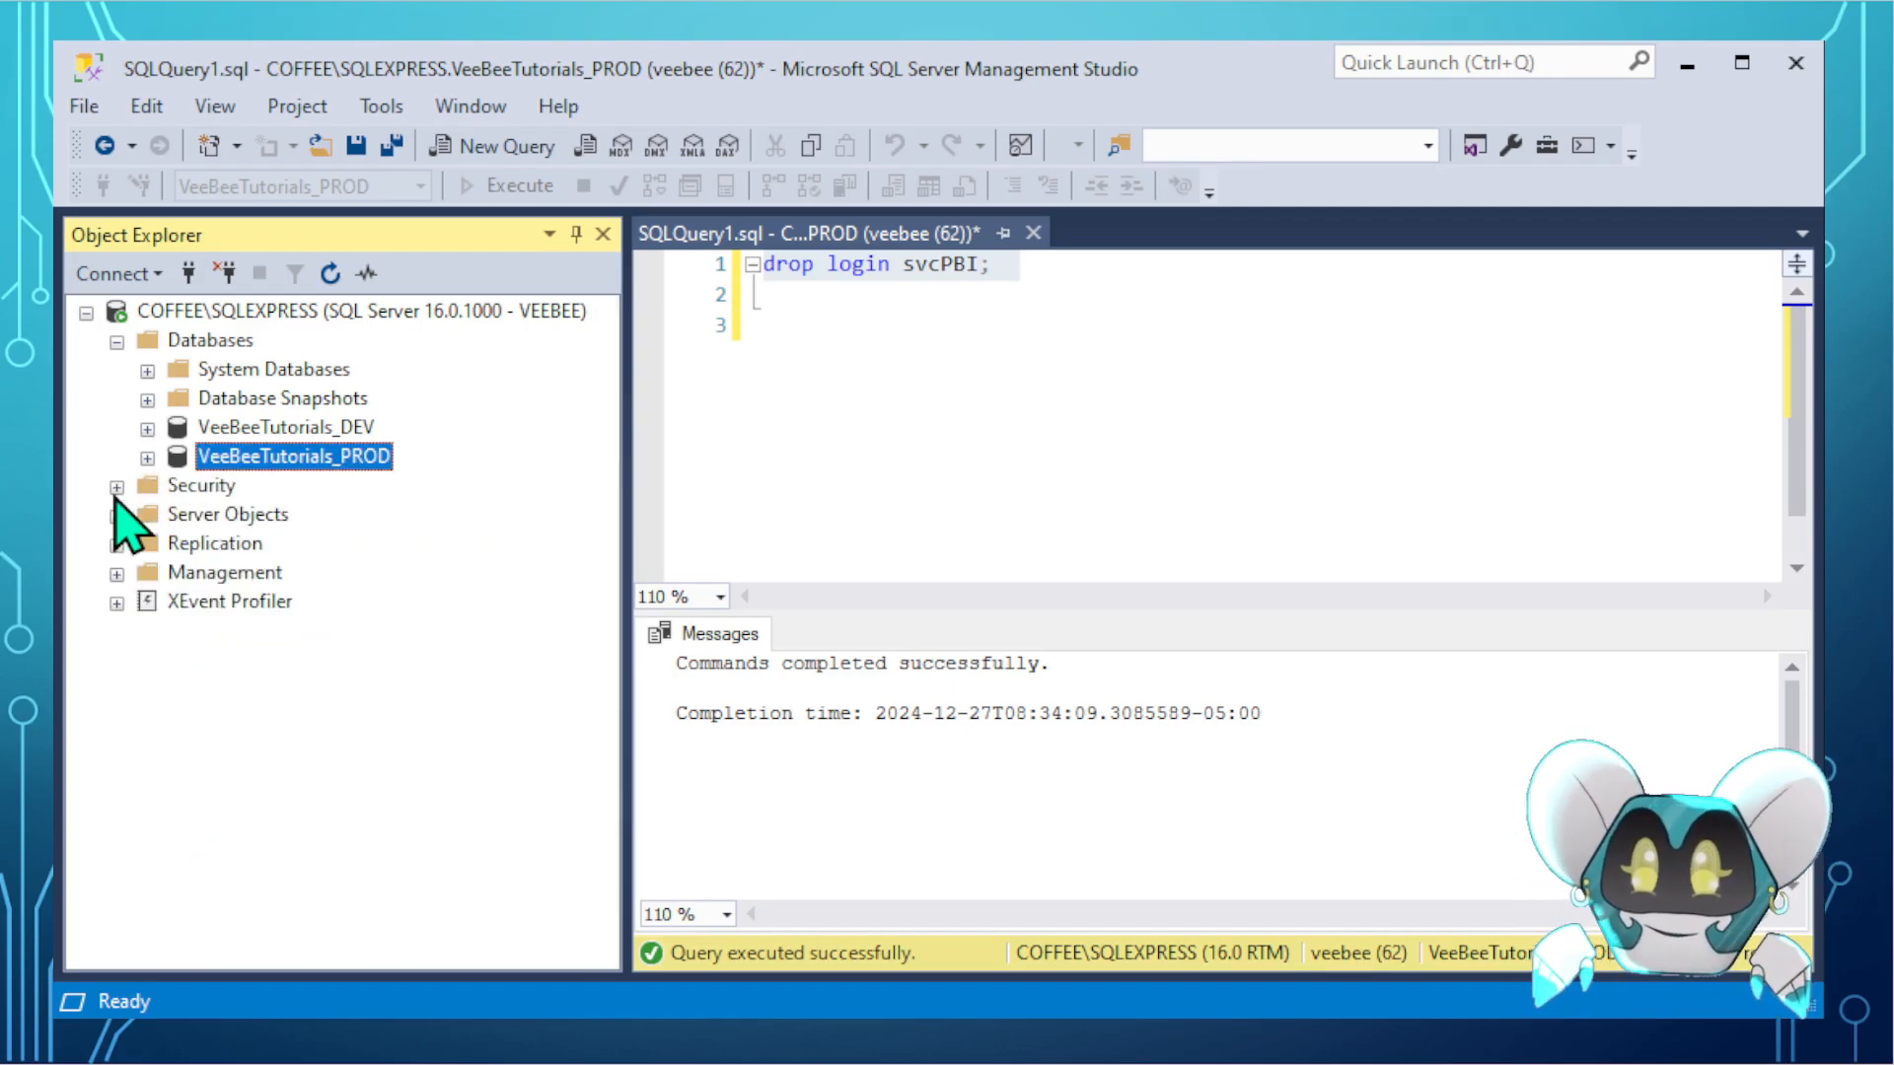
pyautogui.click(840, 328)
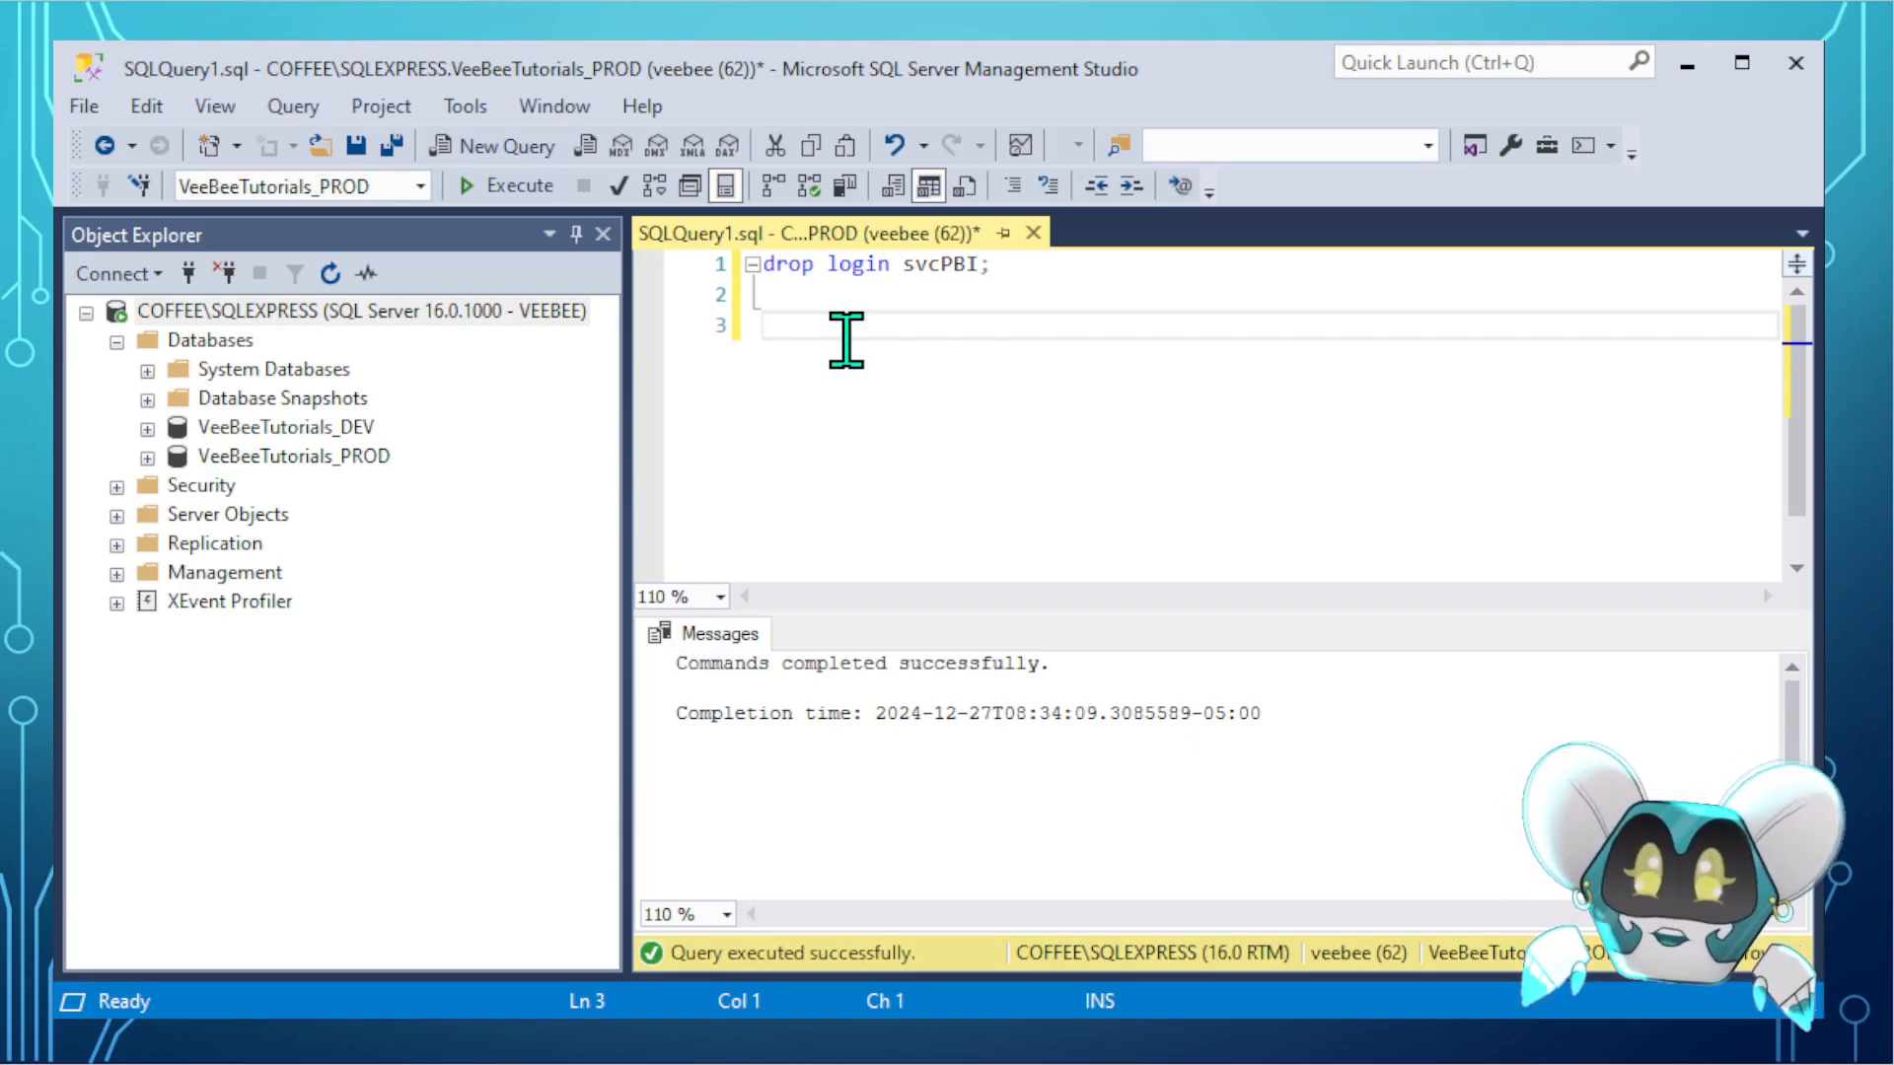
pyautogui.click(1036, 237)
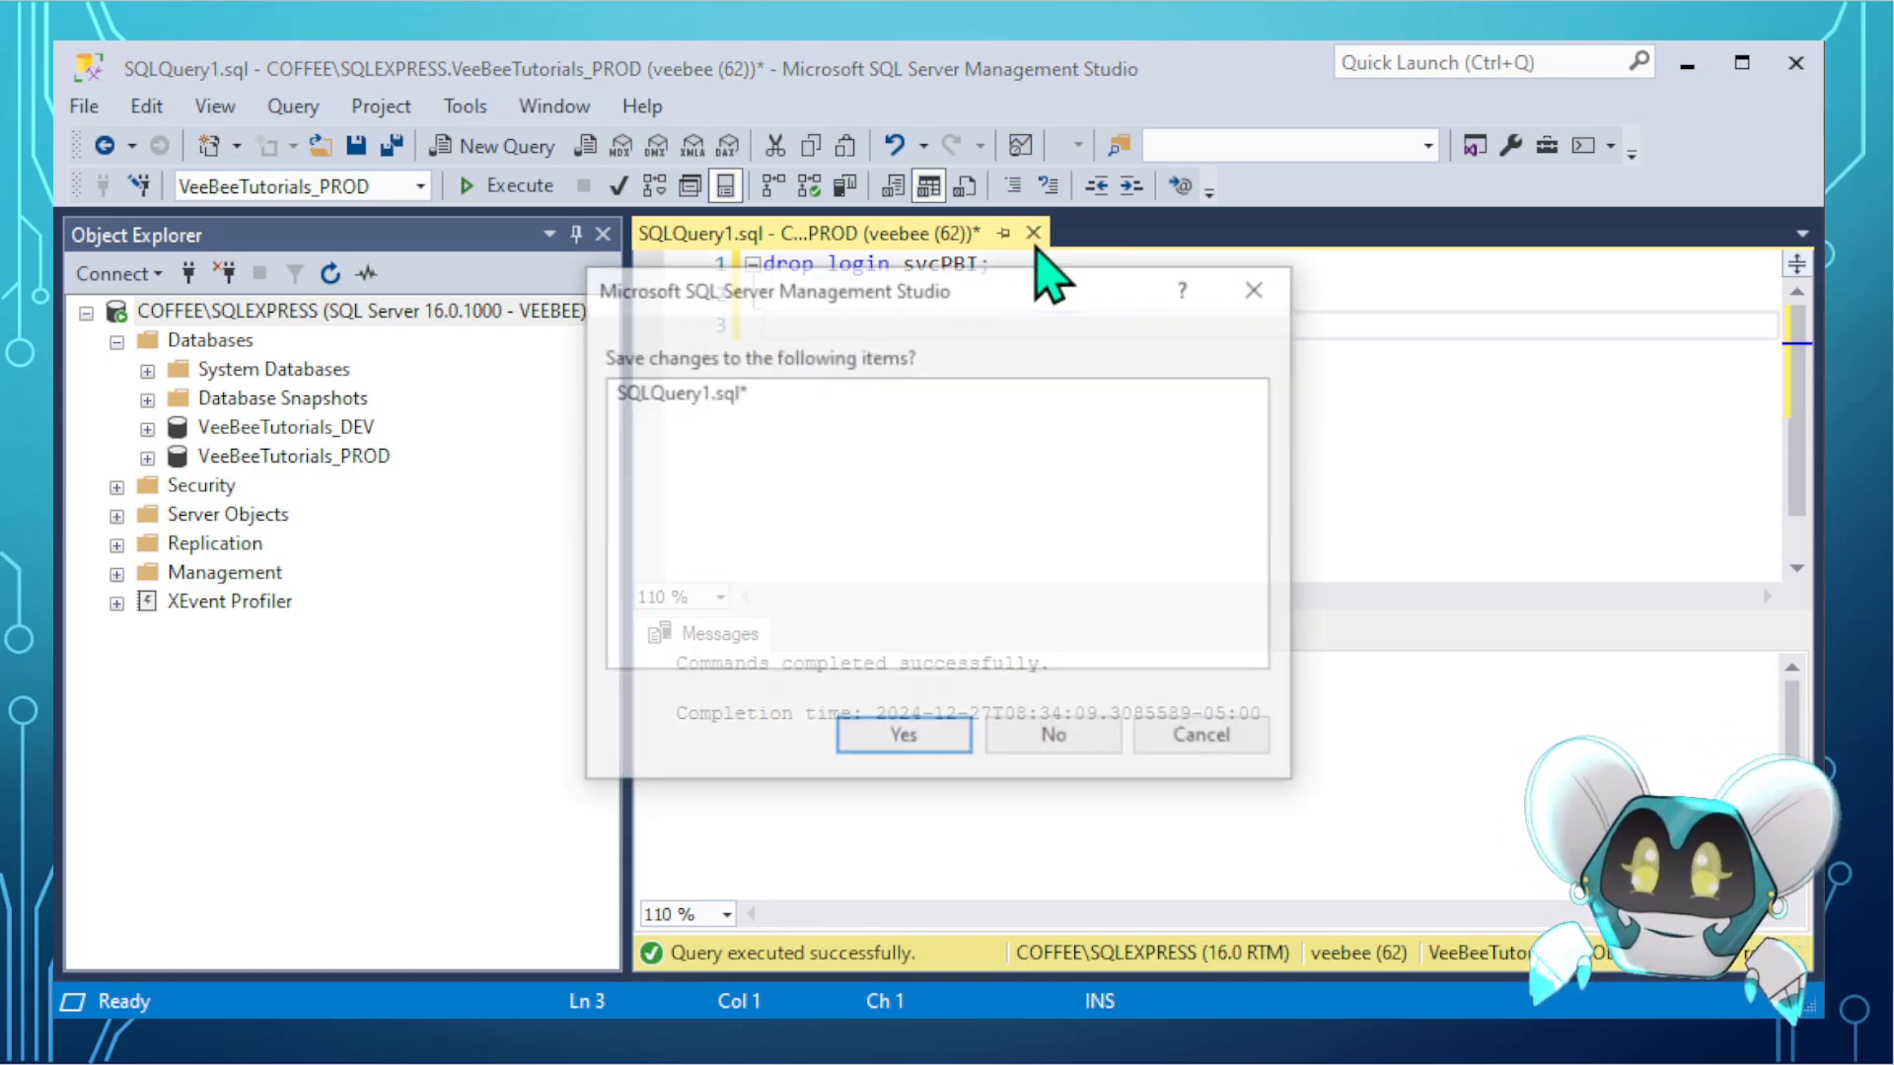
pyautogui.click(1045, 749)
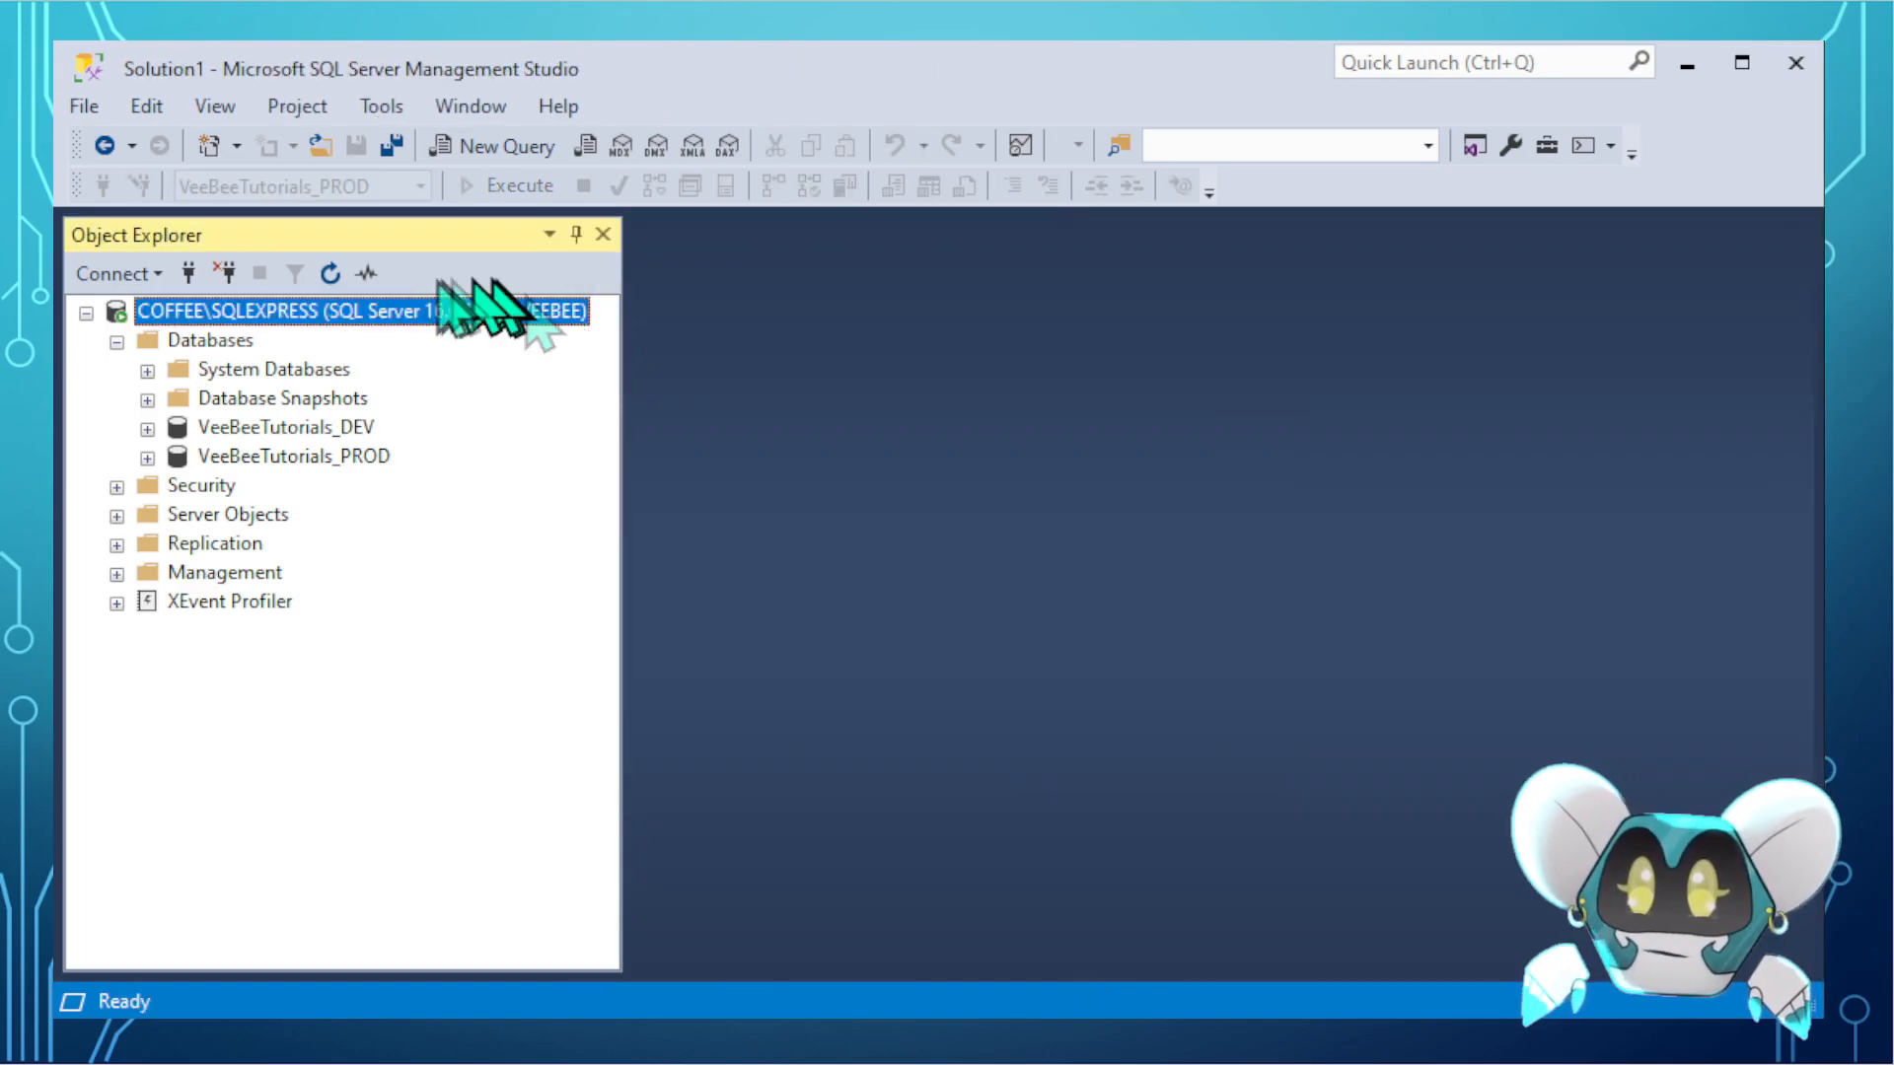
# - Disconnect, try logging in as svcPBI, dismiss the Login failed error, and cancel
pyautogui.click(224, 275)
pyautogui.click(188, 273)
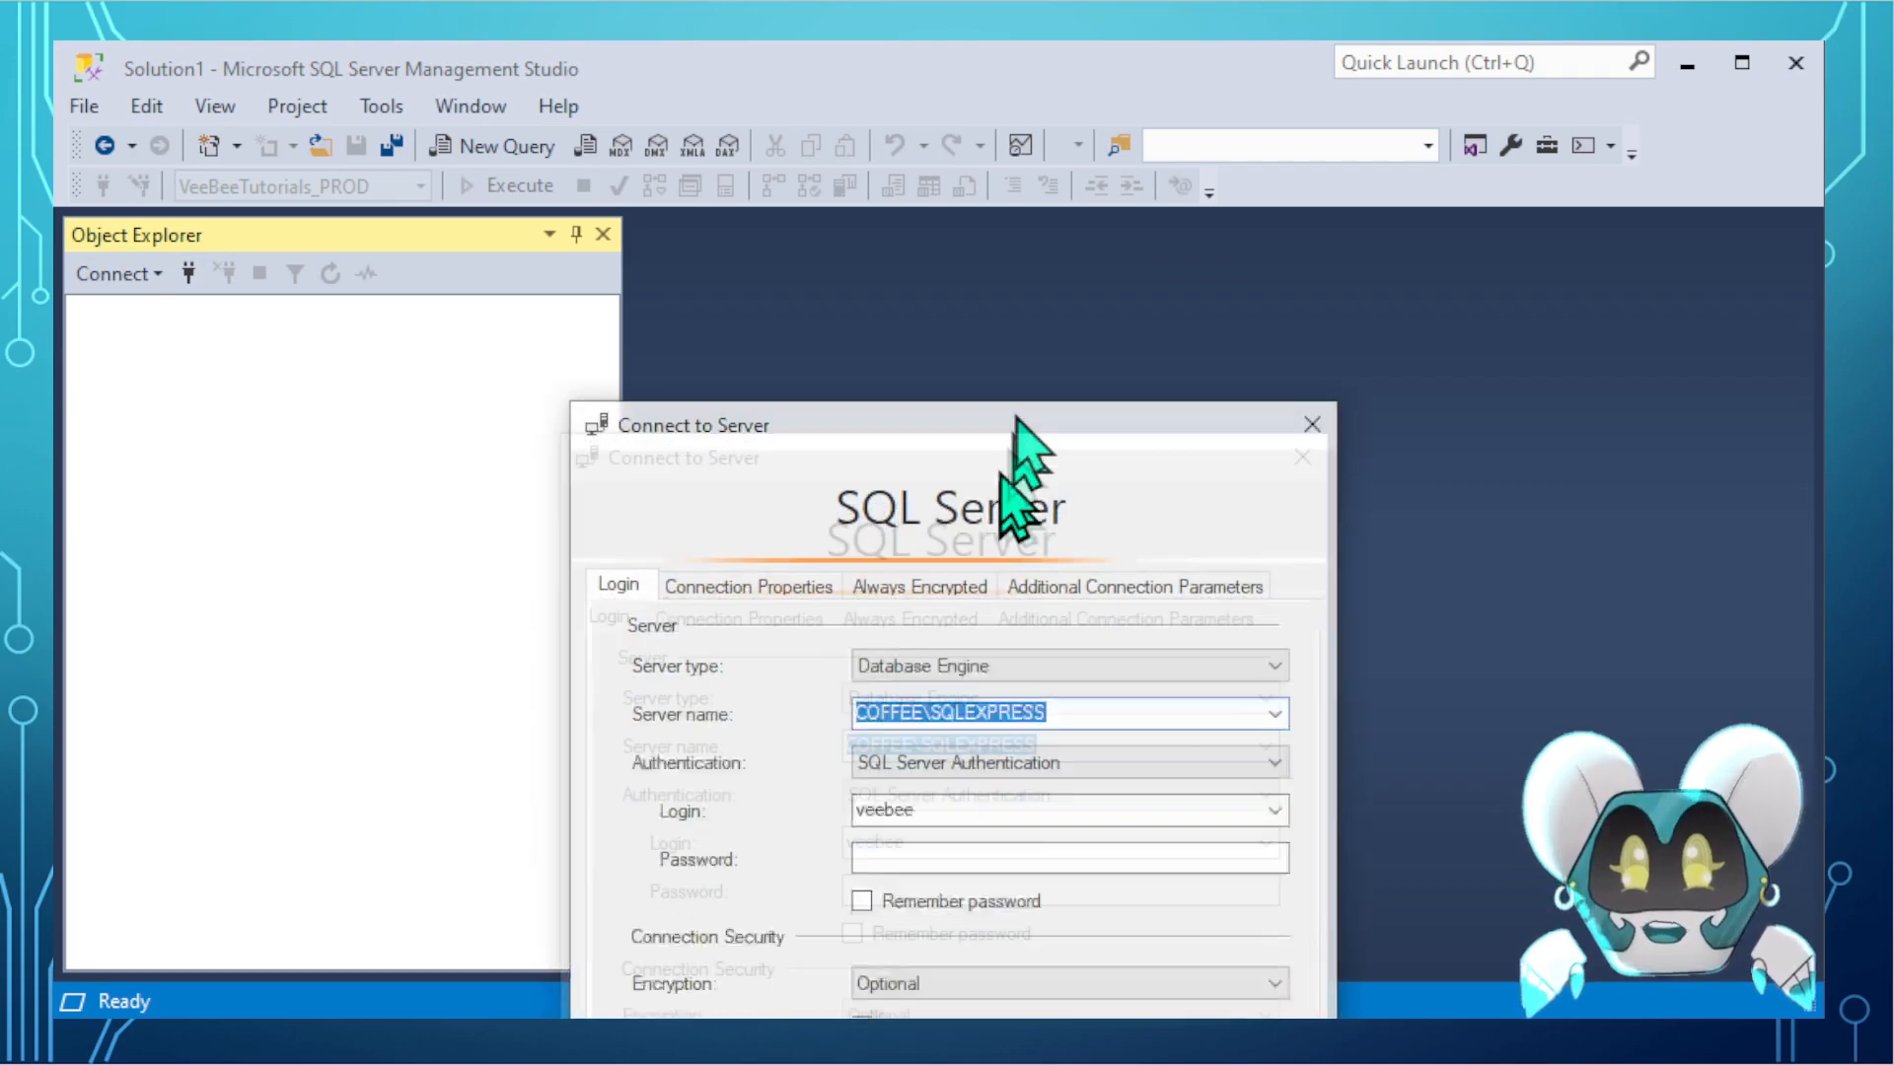
pyautogui.doubleClick(932, 511)
pyautogui.write('svcPBI')
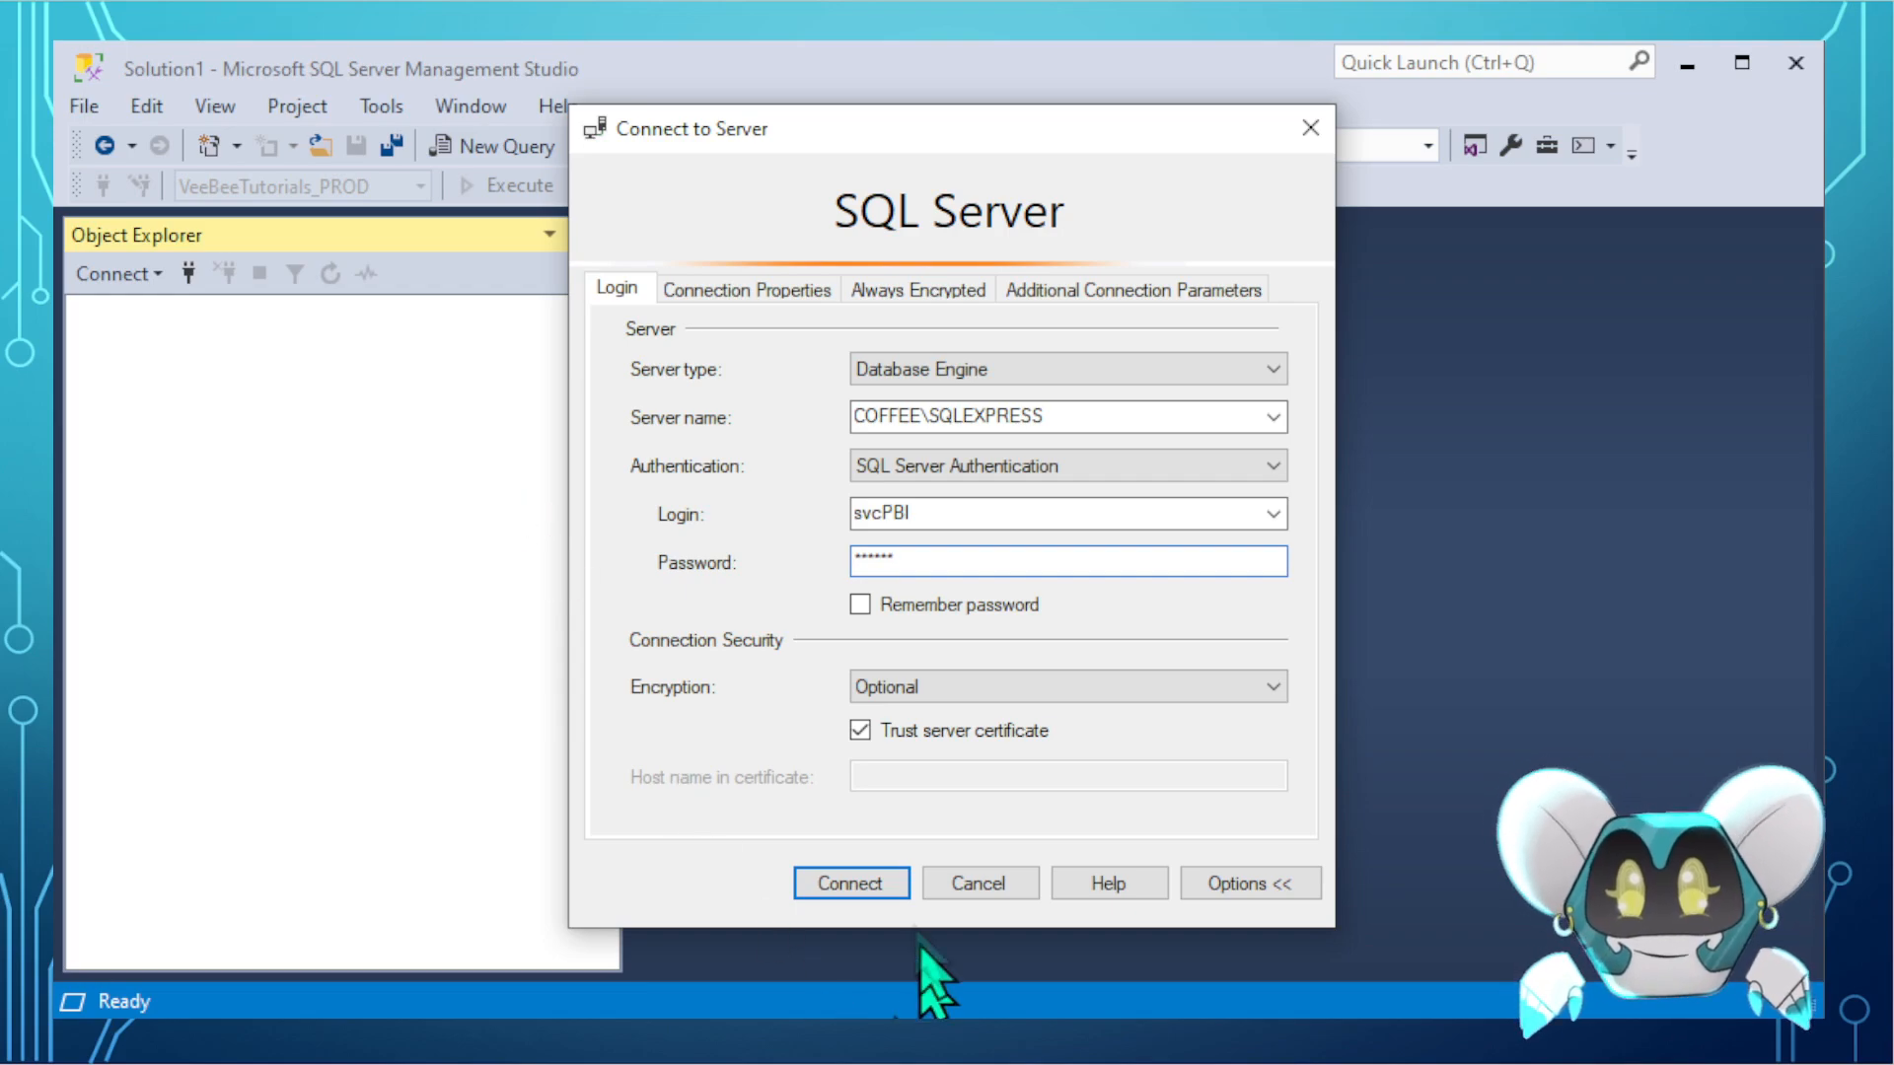
pyautogui.click(846, 883)
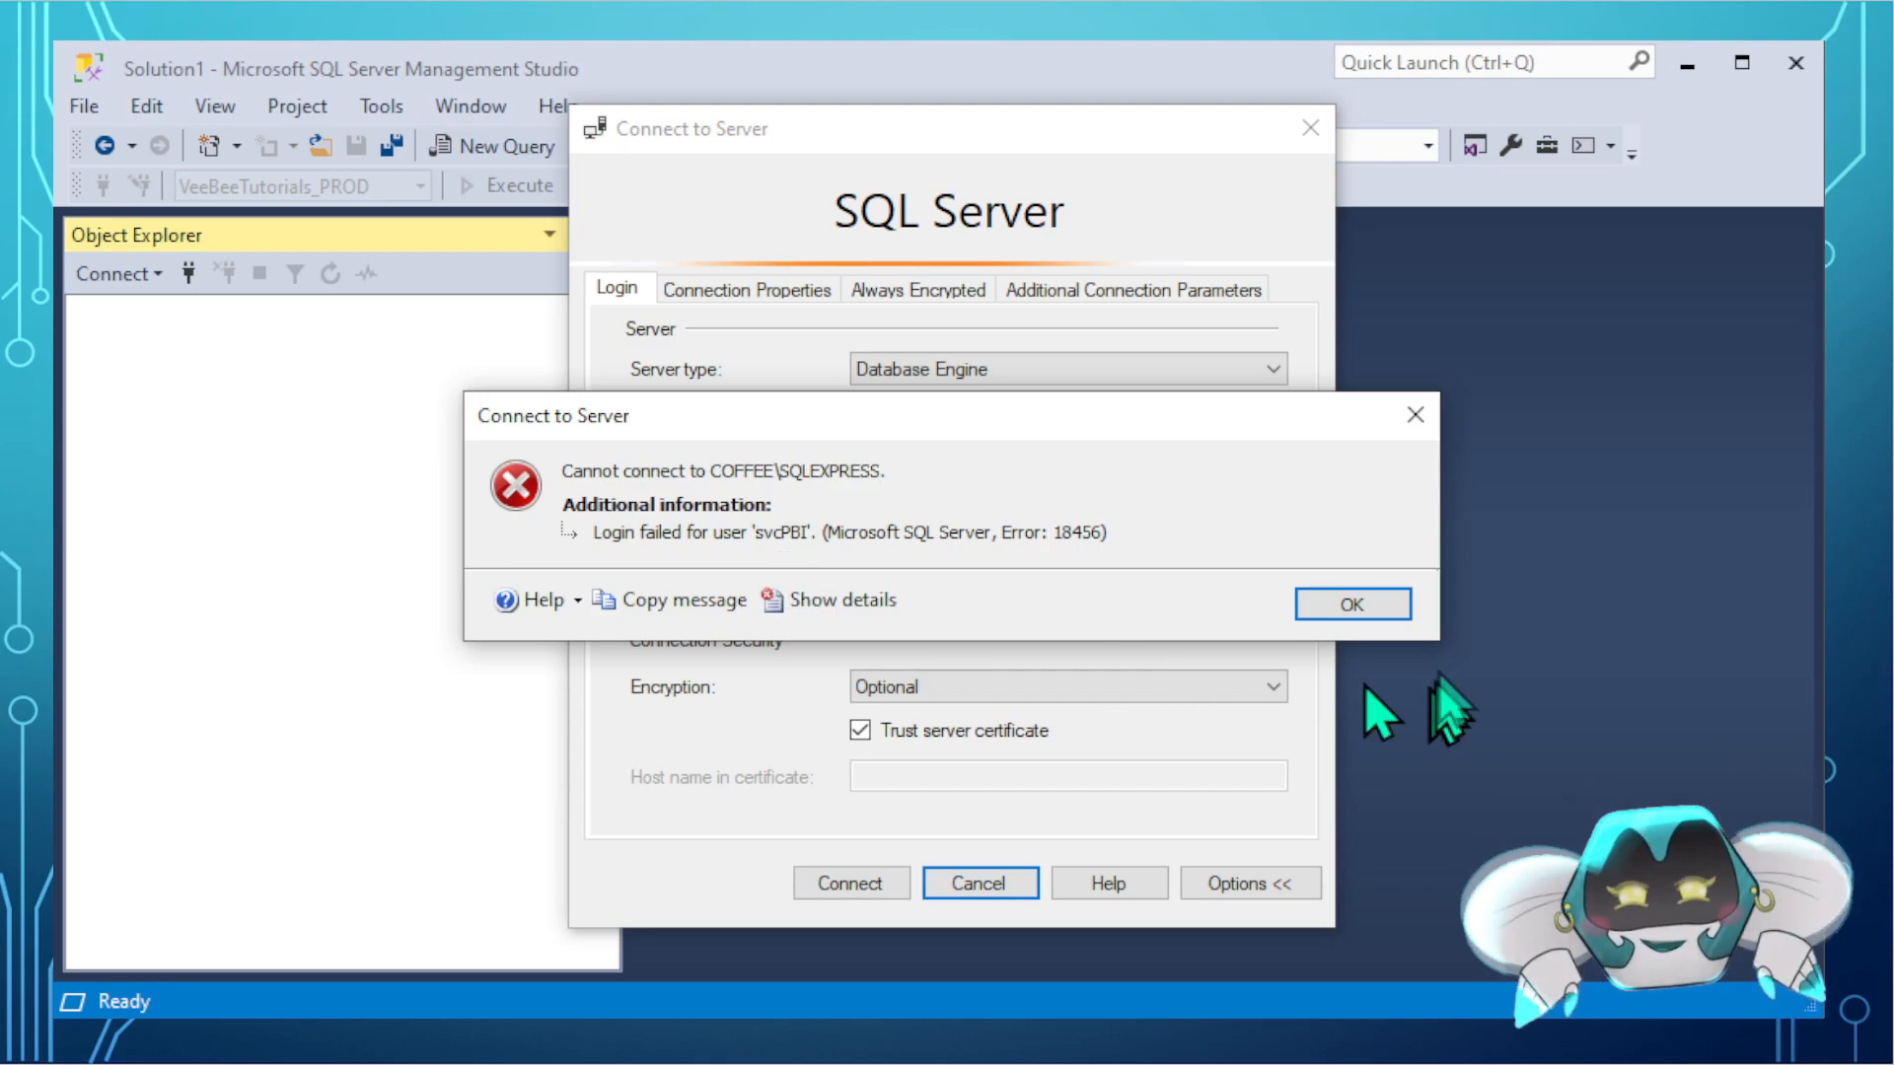
pyautogui.click(1359, 601)
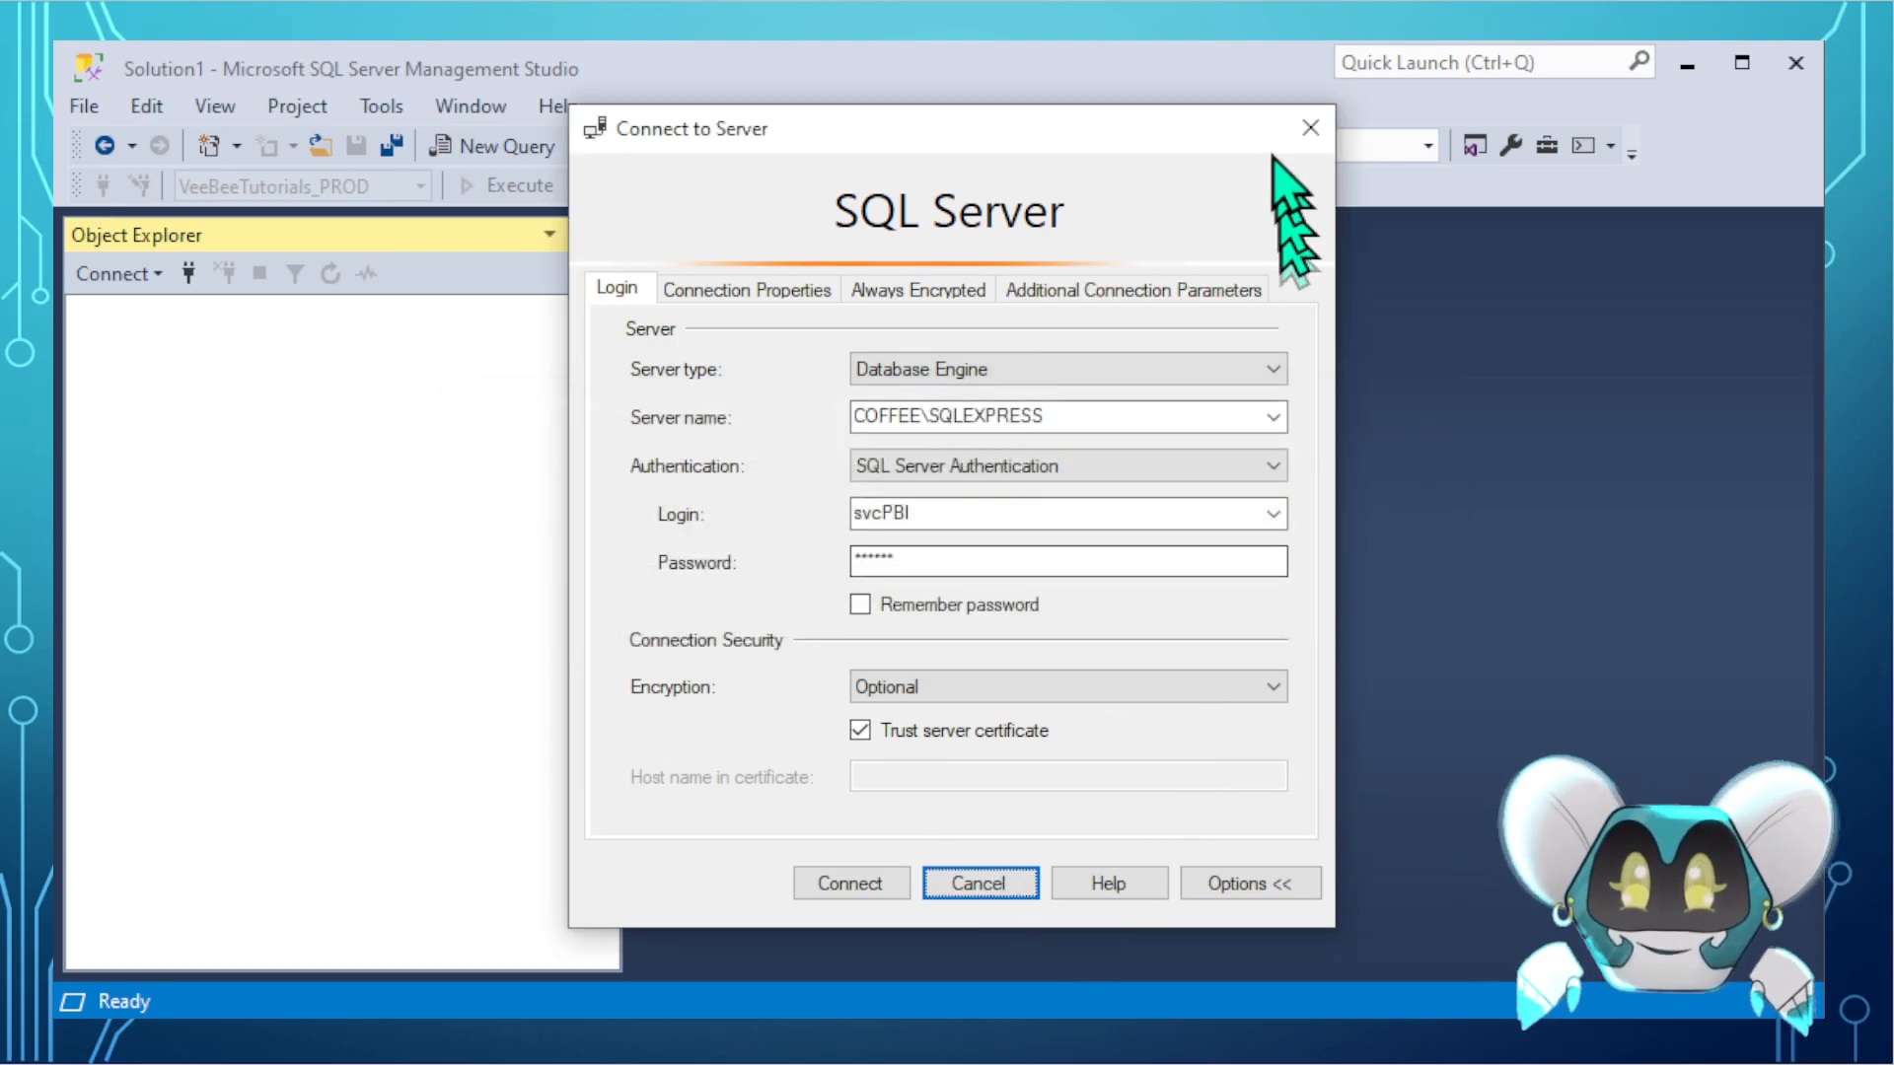
pyautogui.click(1316, 136)
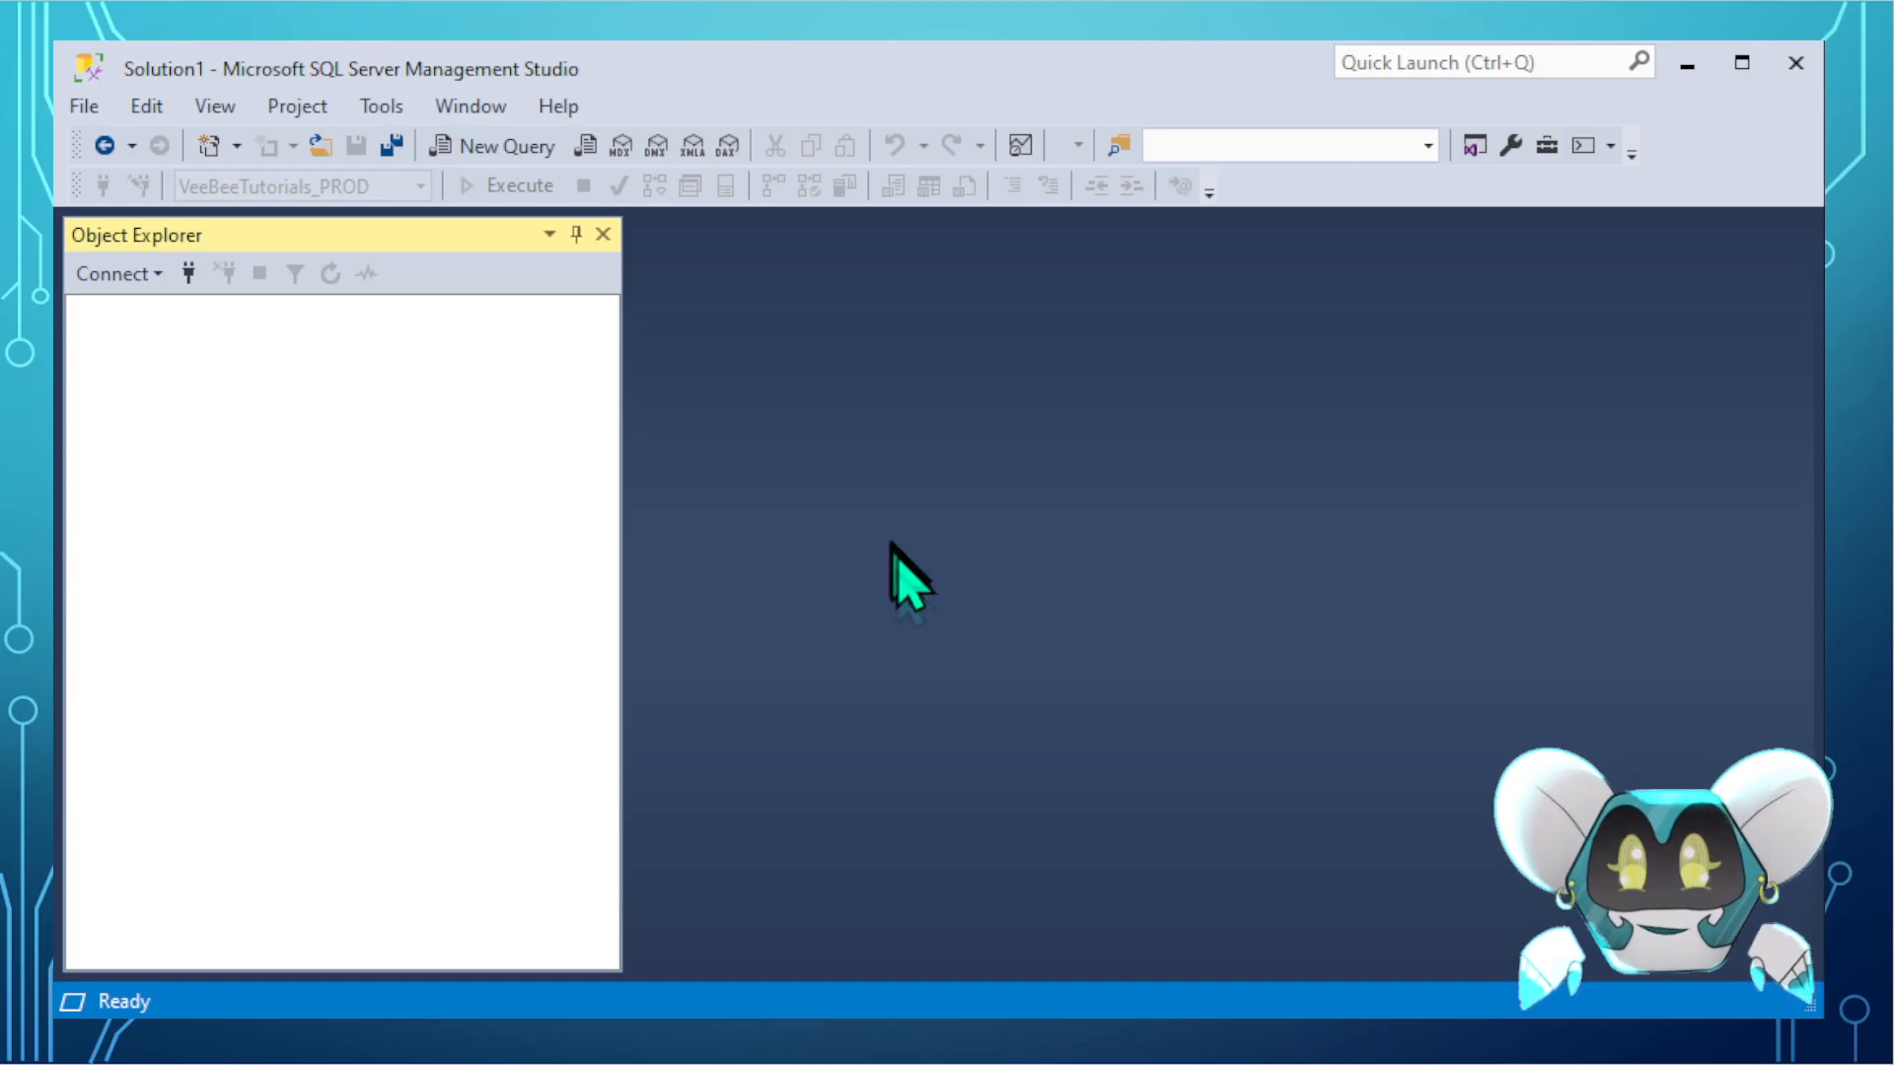
# - Reconnect to COFFEE\SQLEXPRESS with the veebee login's password and expand Databases
pyautogui.click(188, 276)
pyautogui.moveTo(952, 499); pyautogui.dragTo(917, 111)
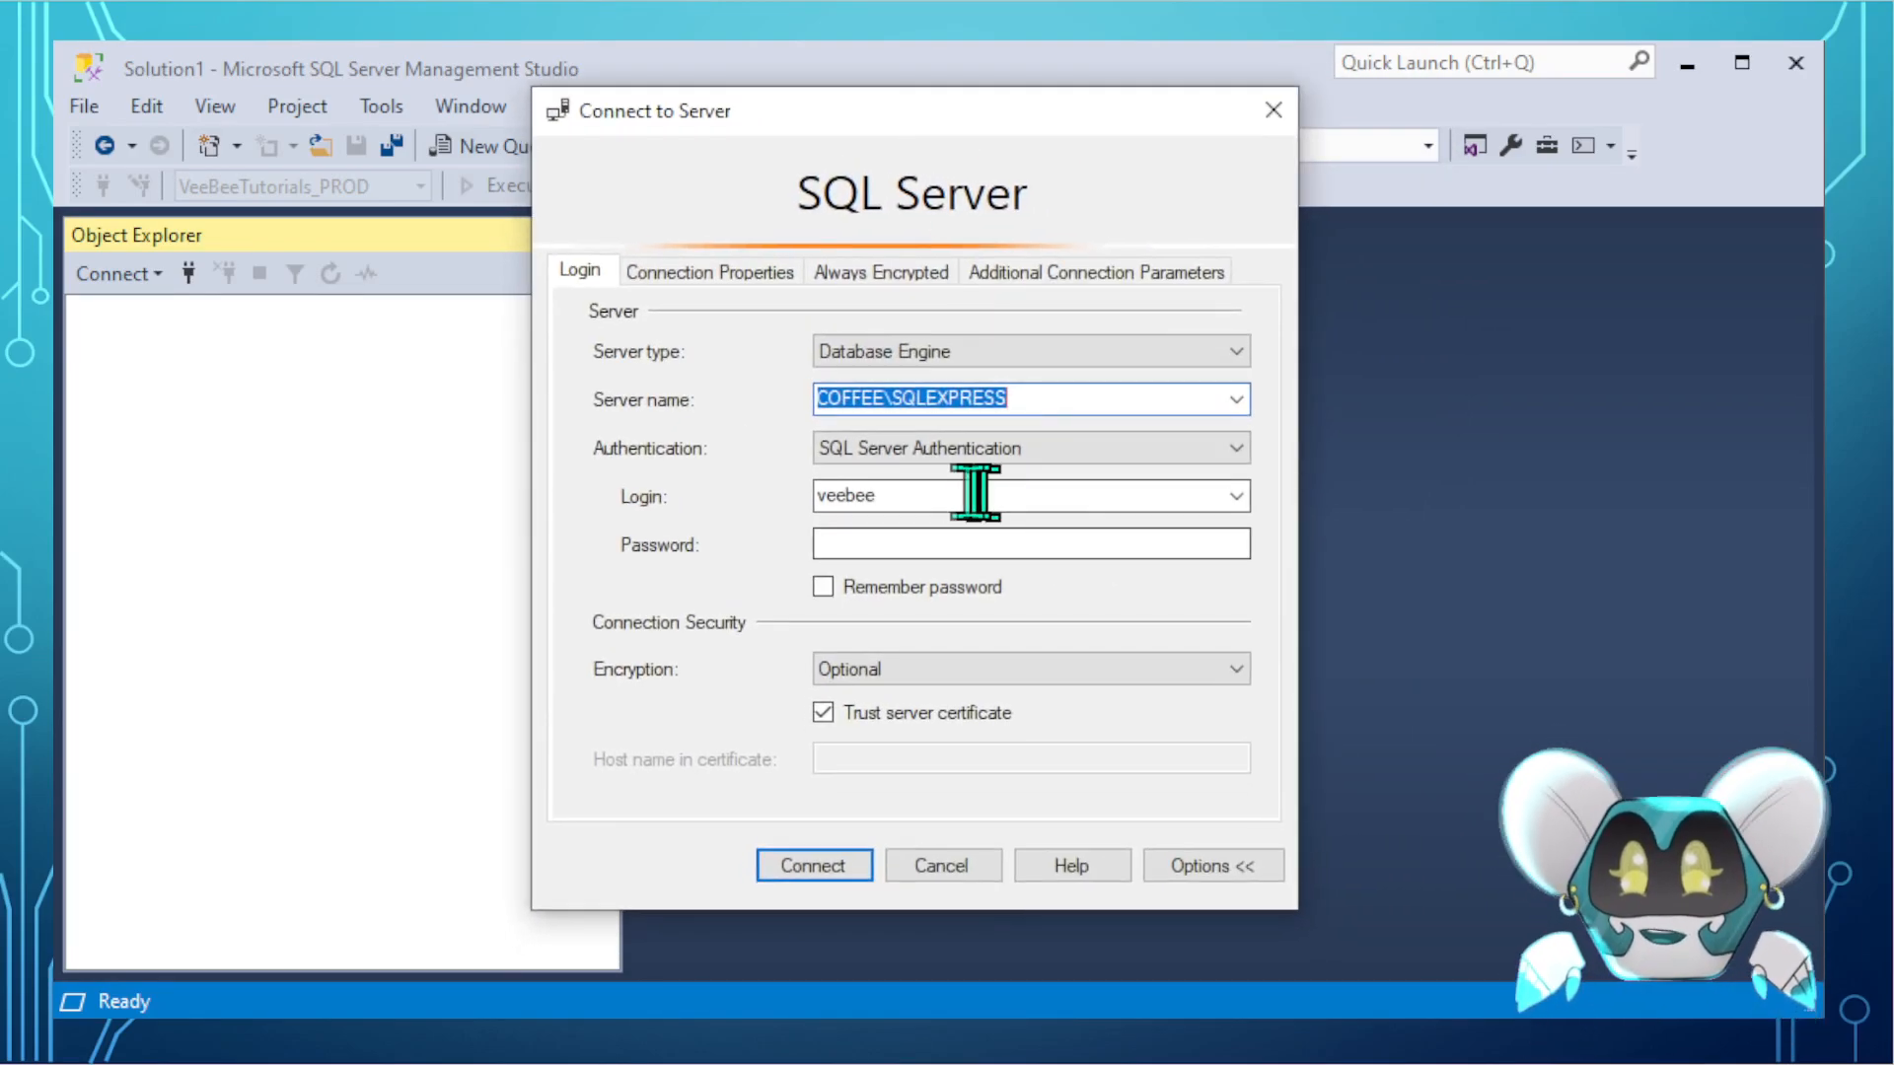
pyautogui.click(913, 544)
pyautogui.write('*')
pyautogui.click(813, 865)
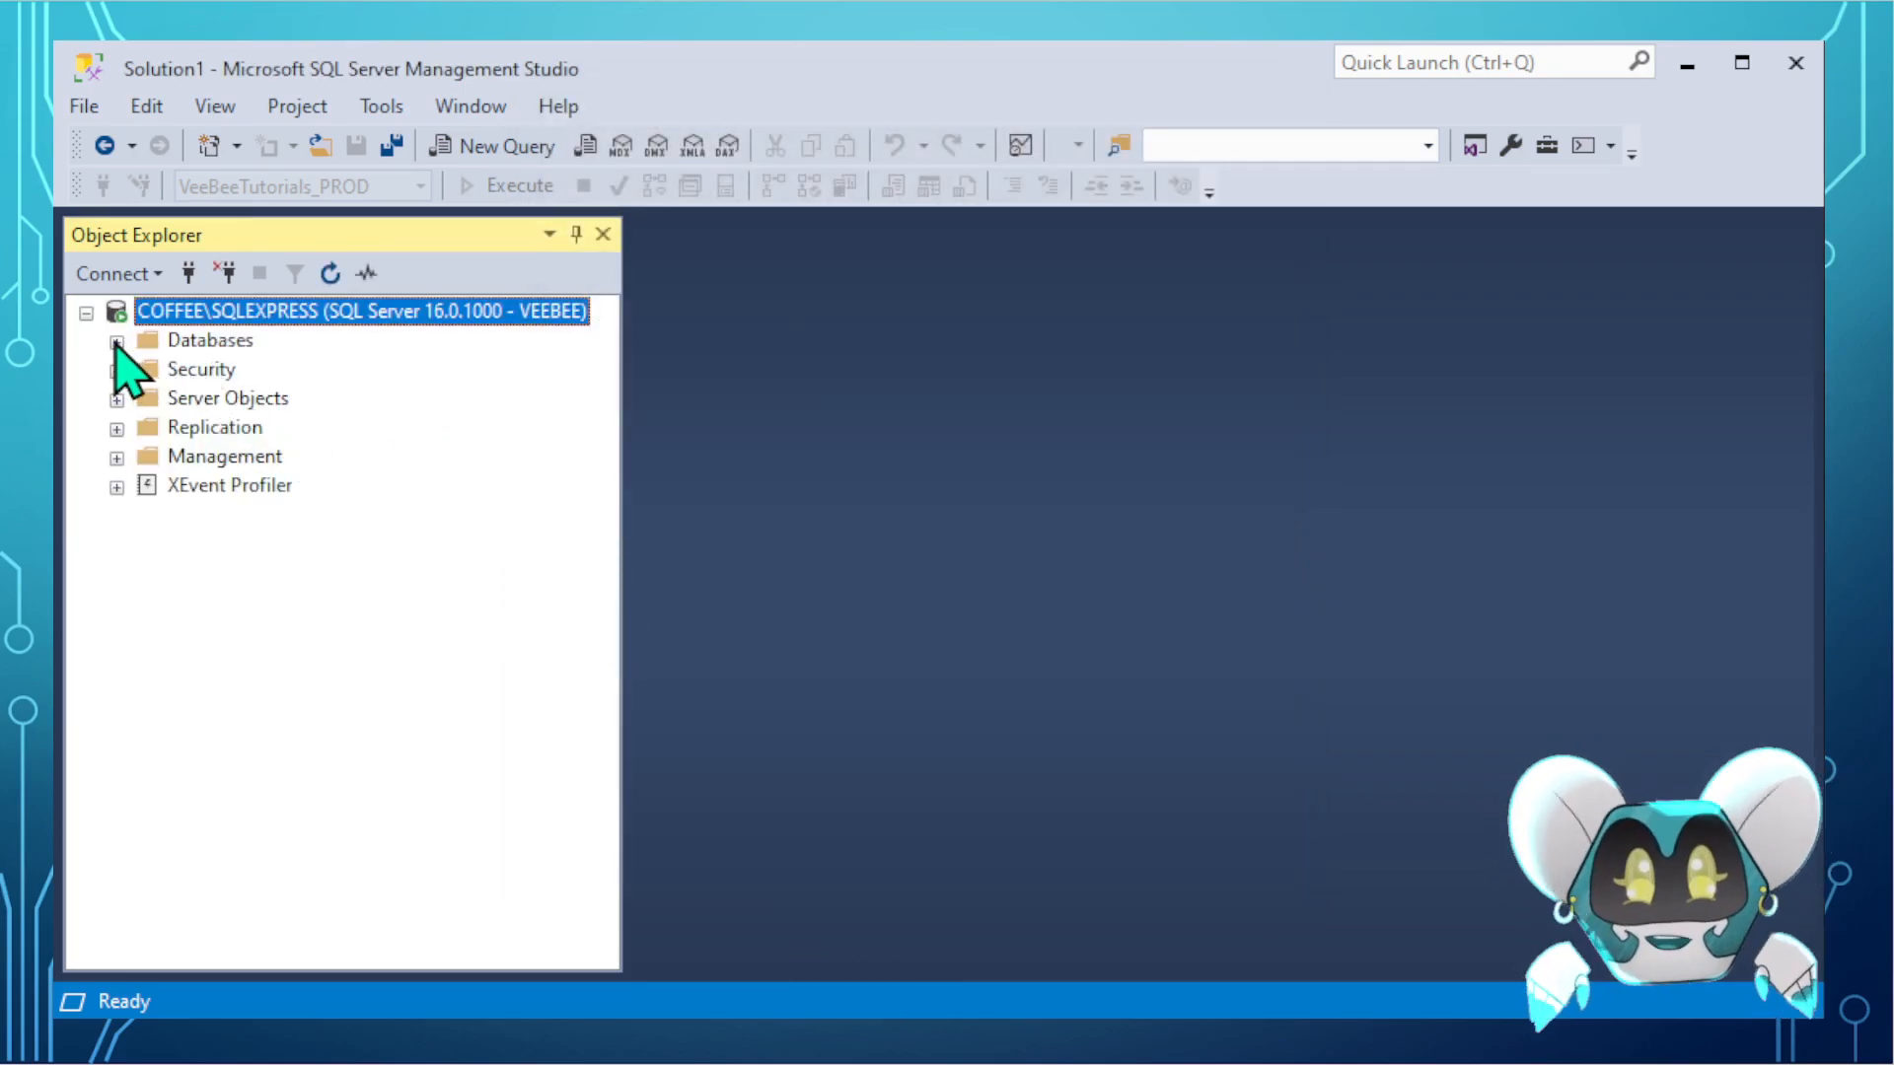
pyautogui.click(117, 343)
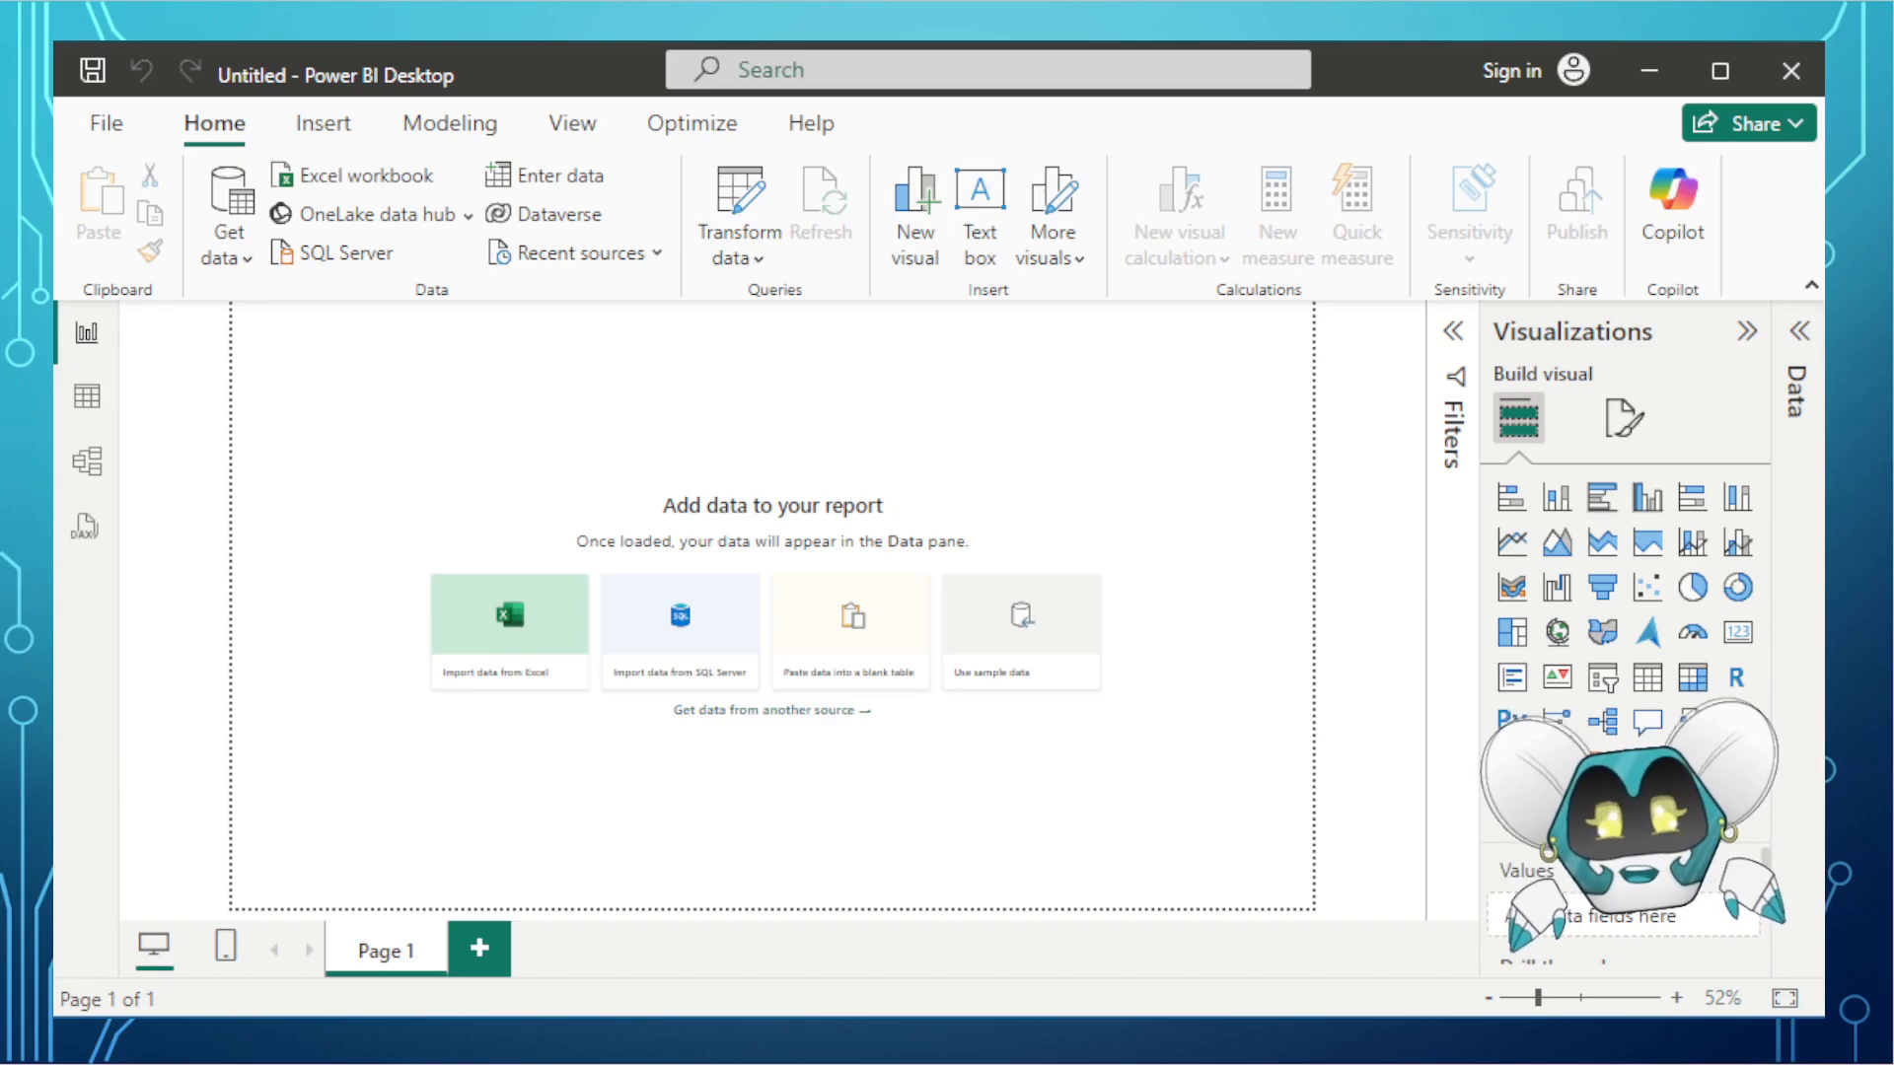
# - Drag the Chrome window with the 'powerbi desktop download' results over Power BI
pyautogui.moveTo(937, 1060); pyautogui.dragTo(1074, 95)
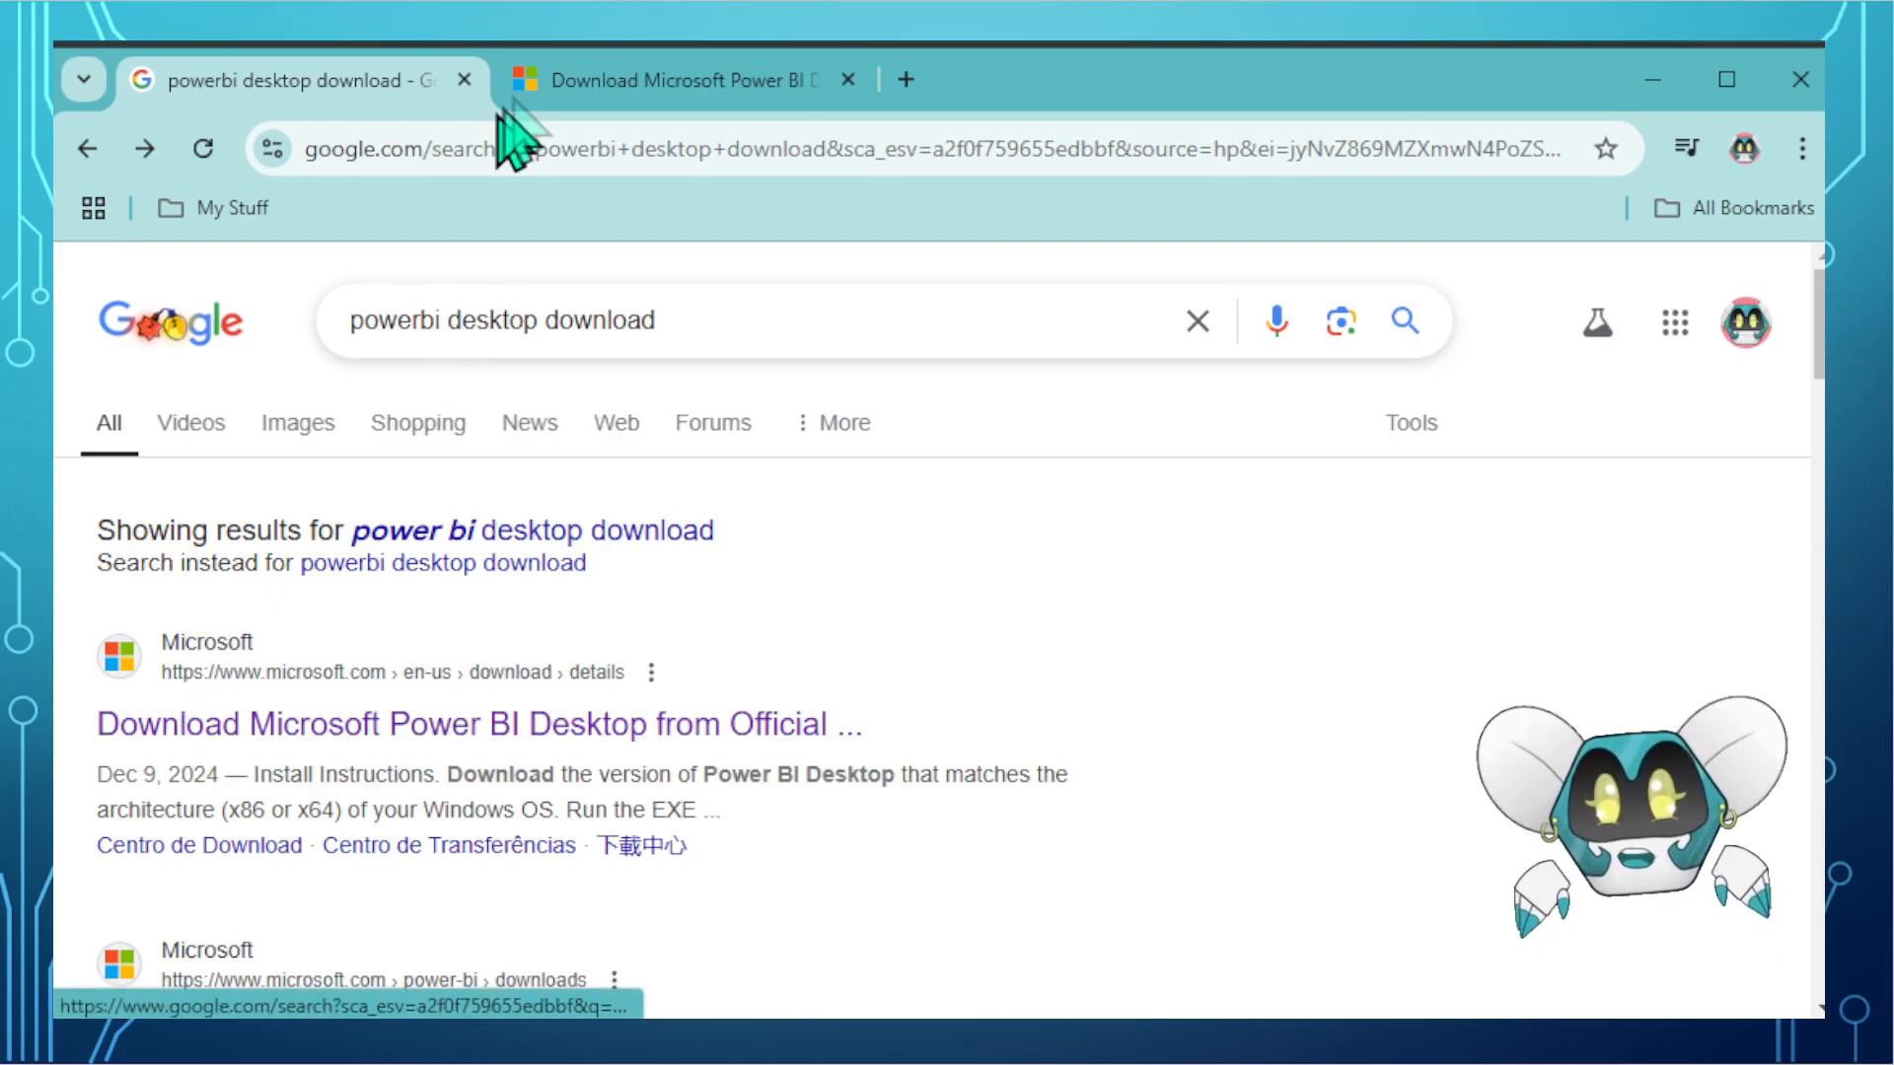
# - Switch to the 'Download Microsoft Power BI' tab and scroll to the Power BI Desktop section
pyautogui.click(579, 93)
pyautogui.scroll(5, 503, 488)
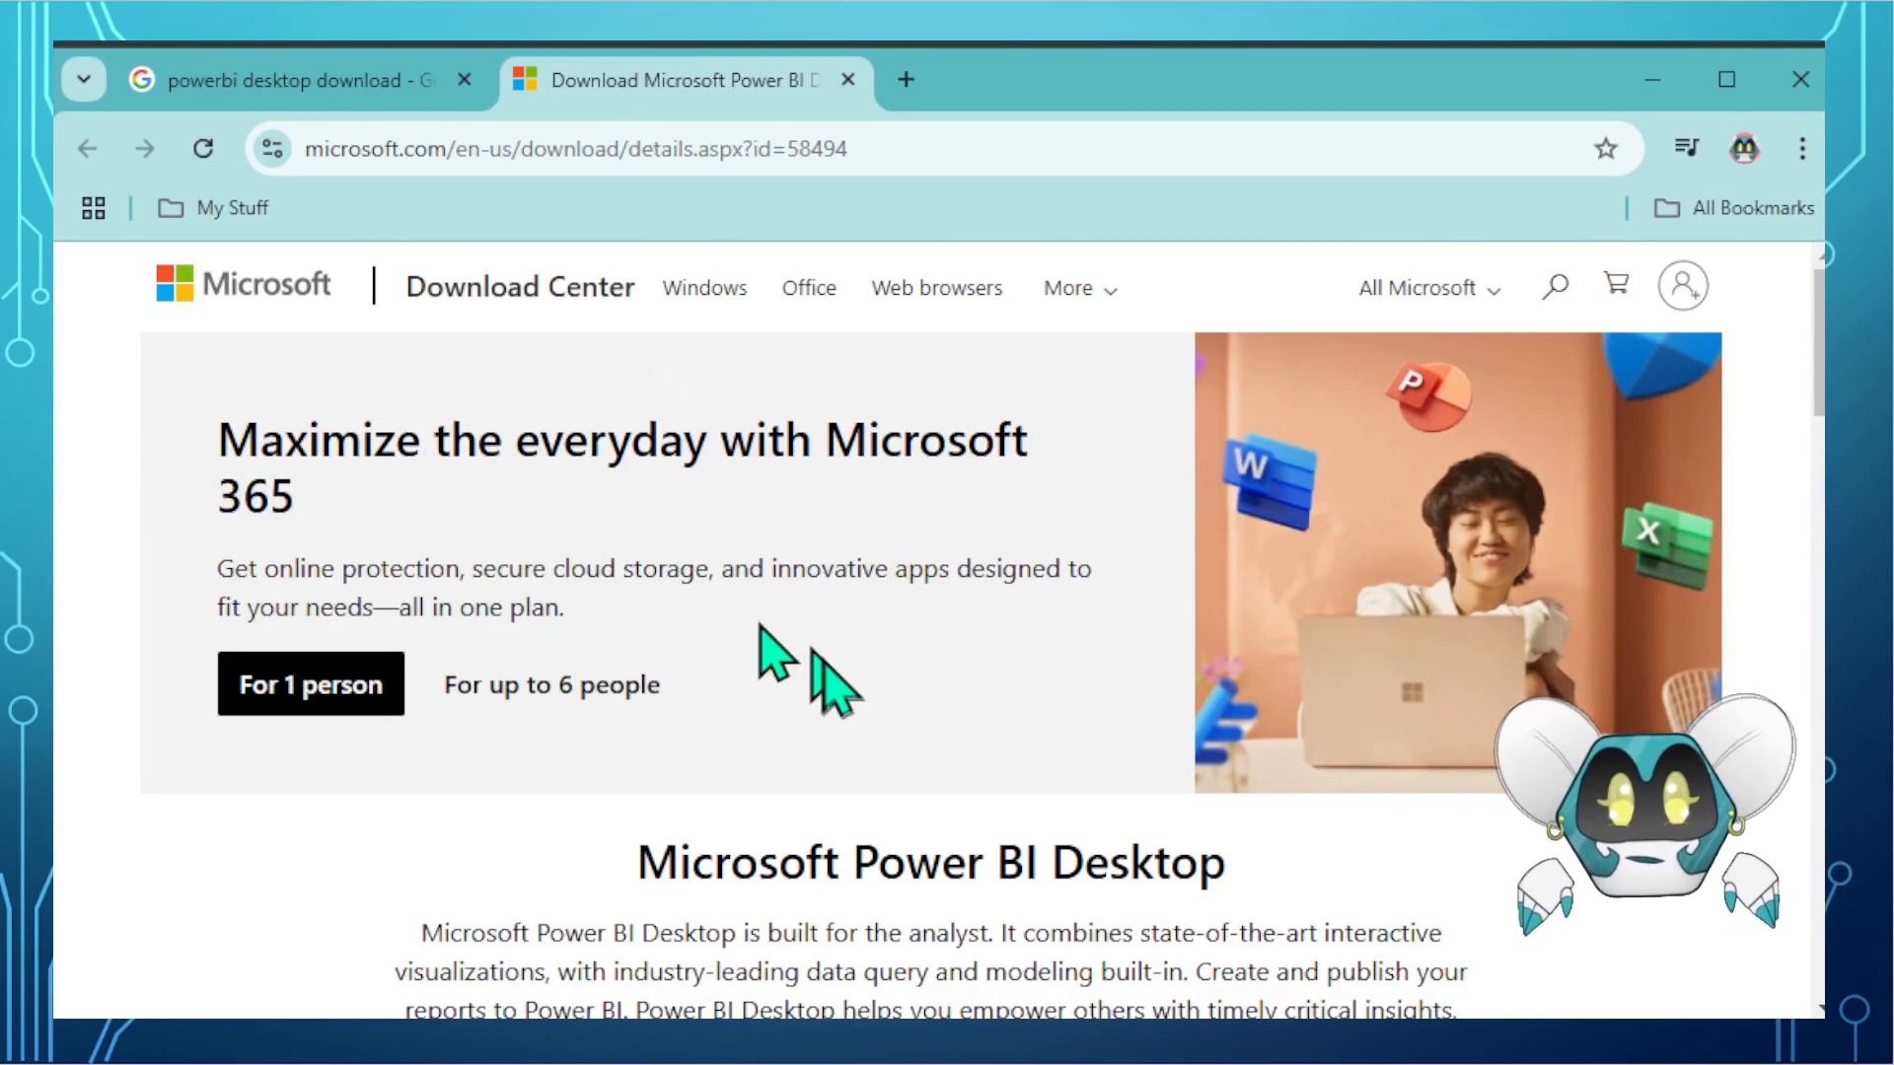
pyautogui.scroll(-5, 819, 668)
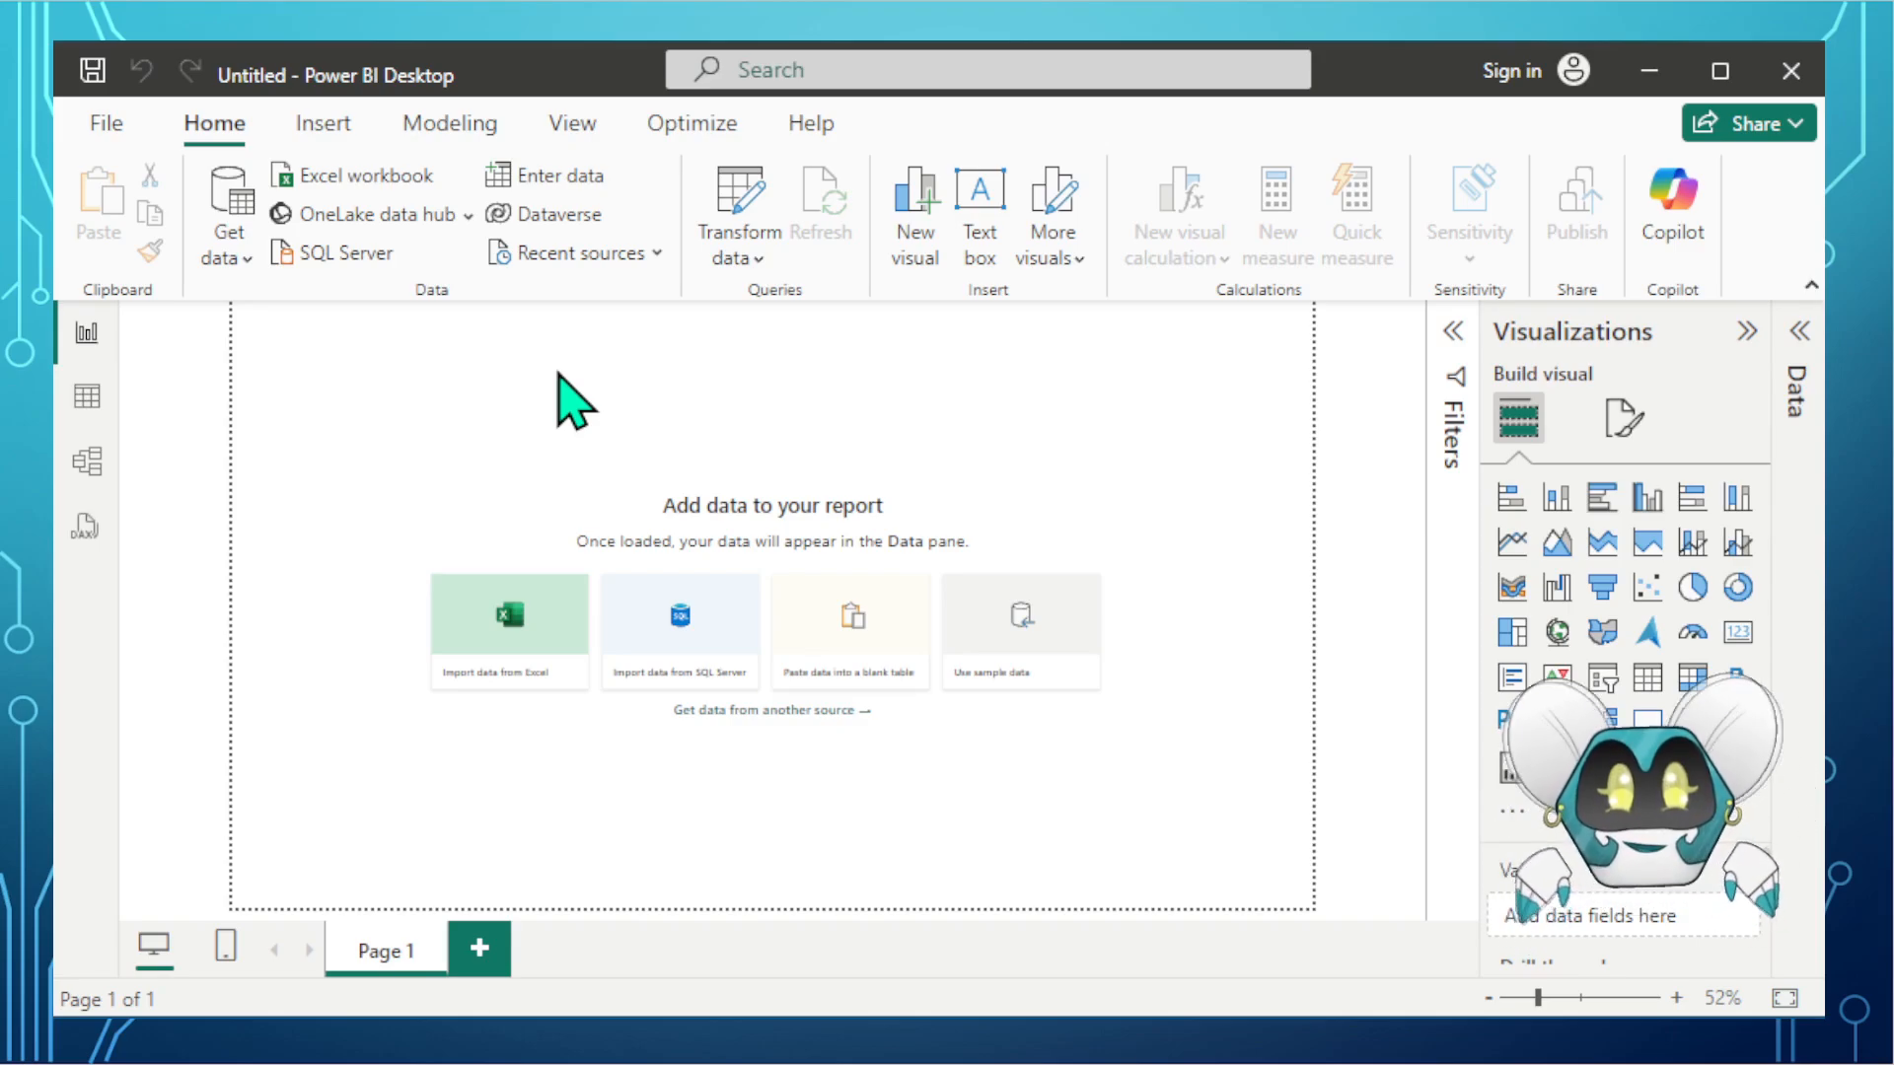
# - Choose SQL Server from the Home > Get data source list
pyautogui.click(233, 258)
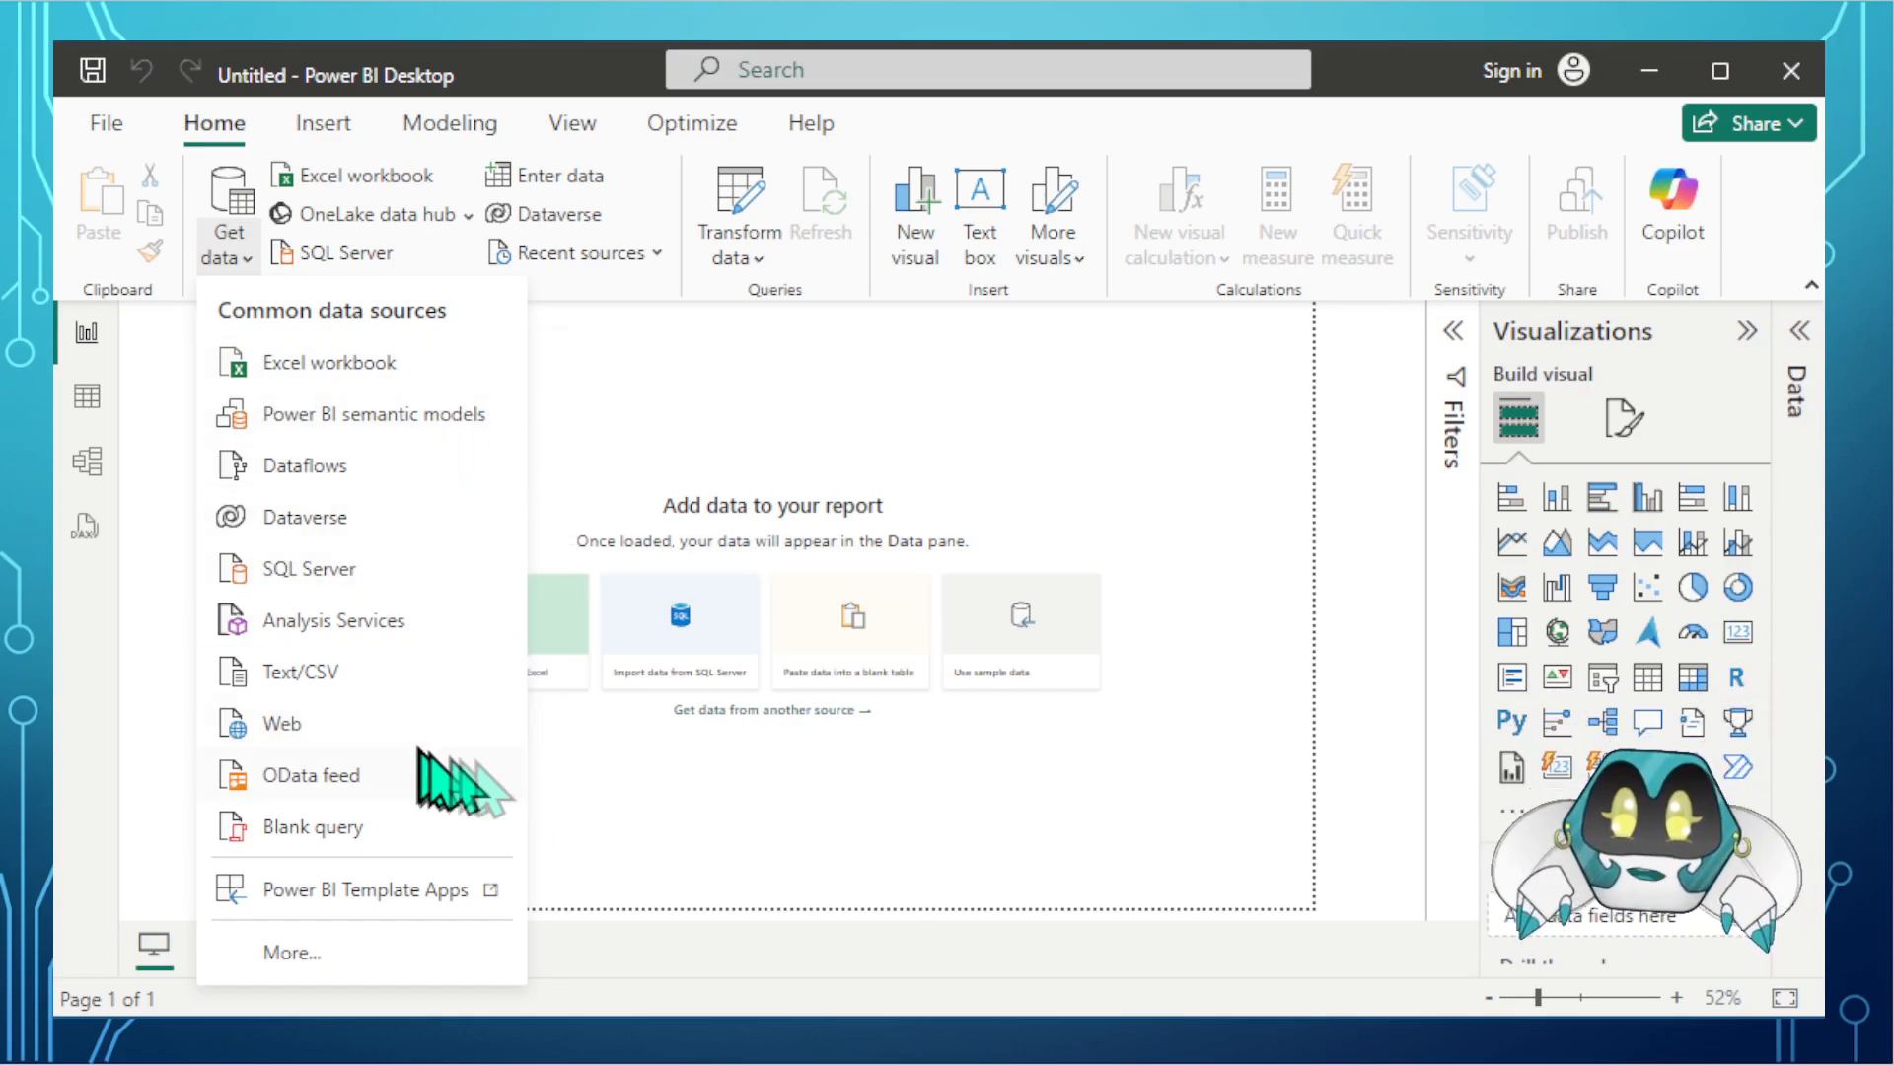
pyautogui.click(975, 416)
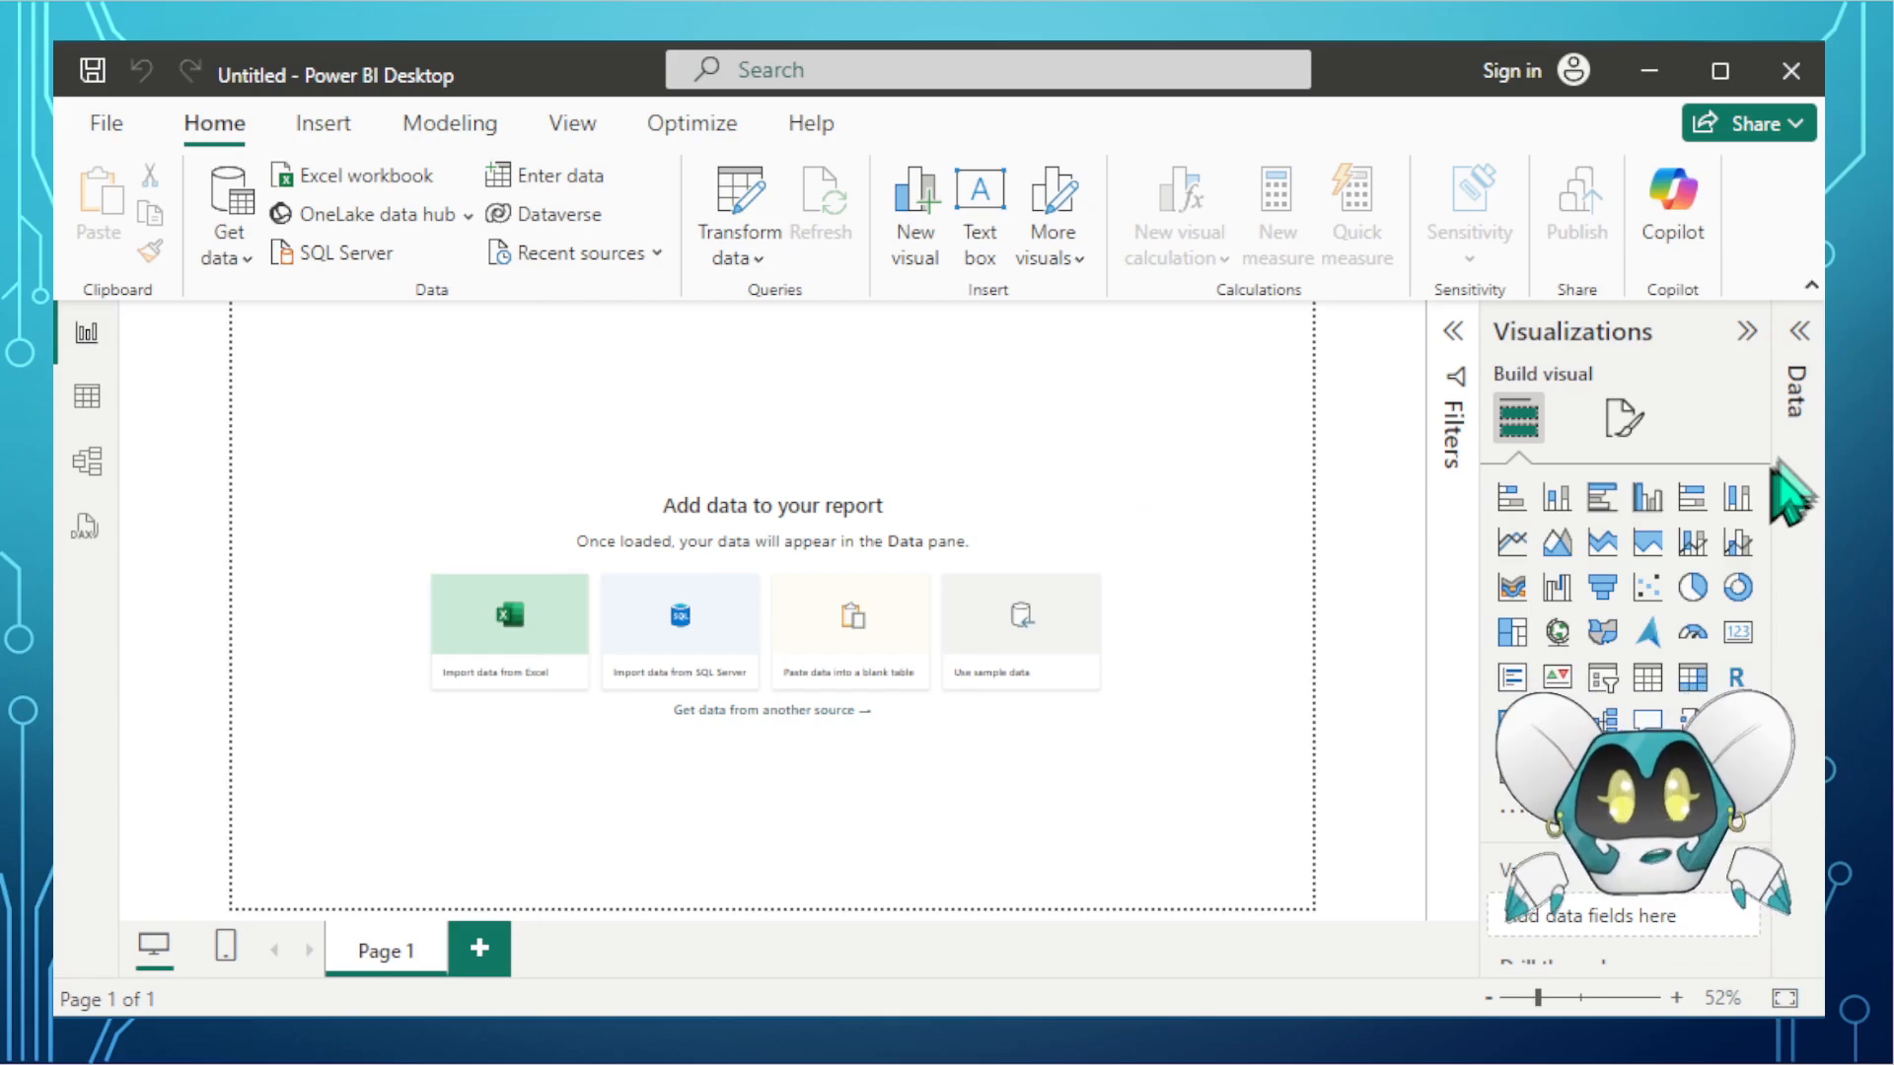
pyautogui.click(1800, 345)
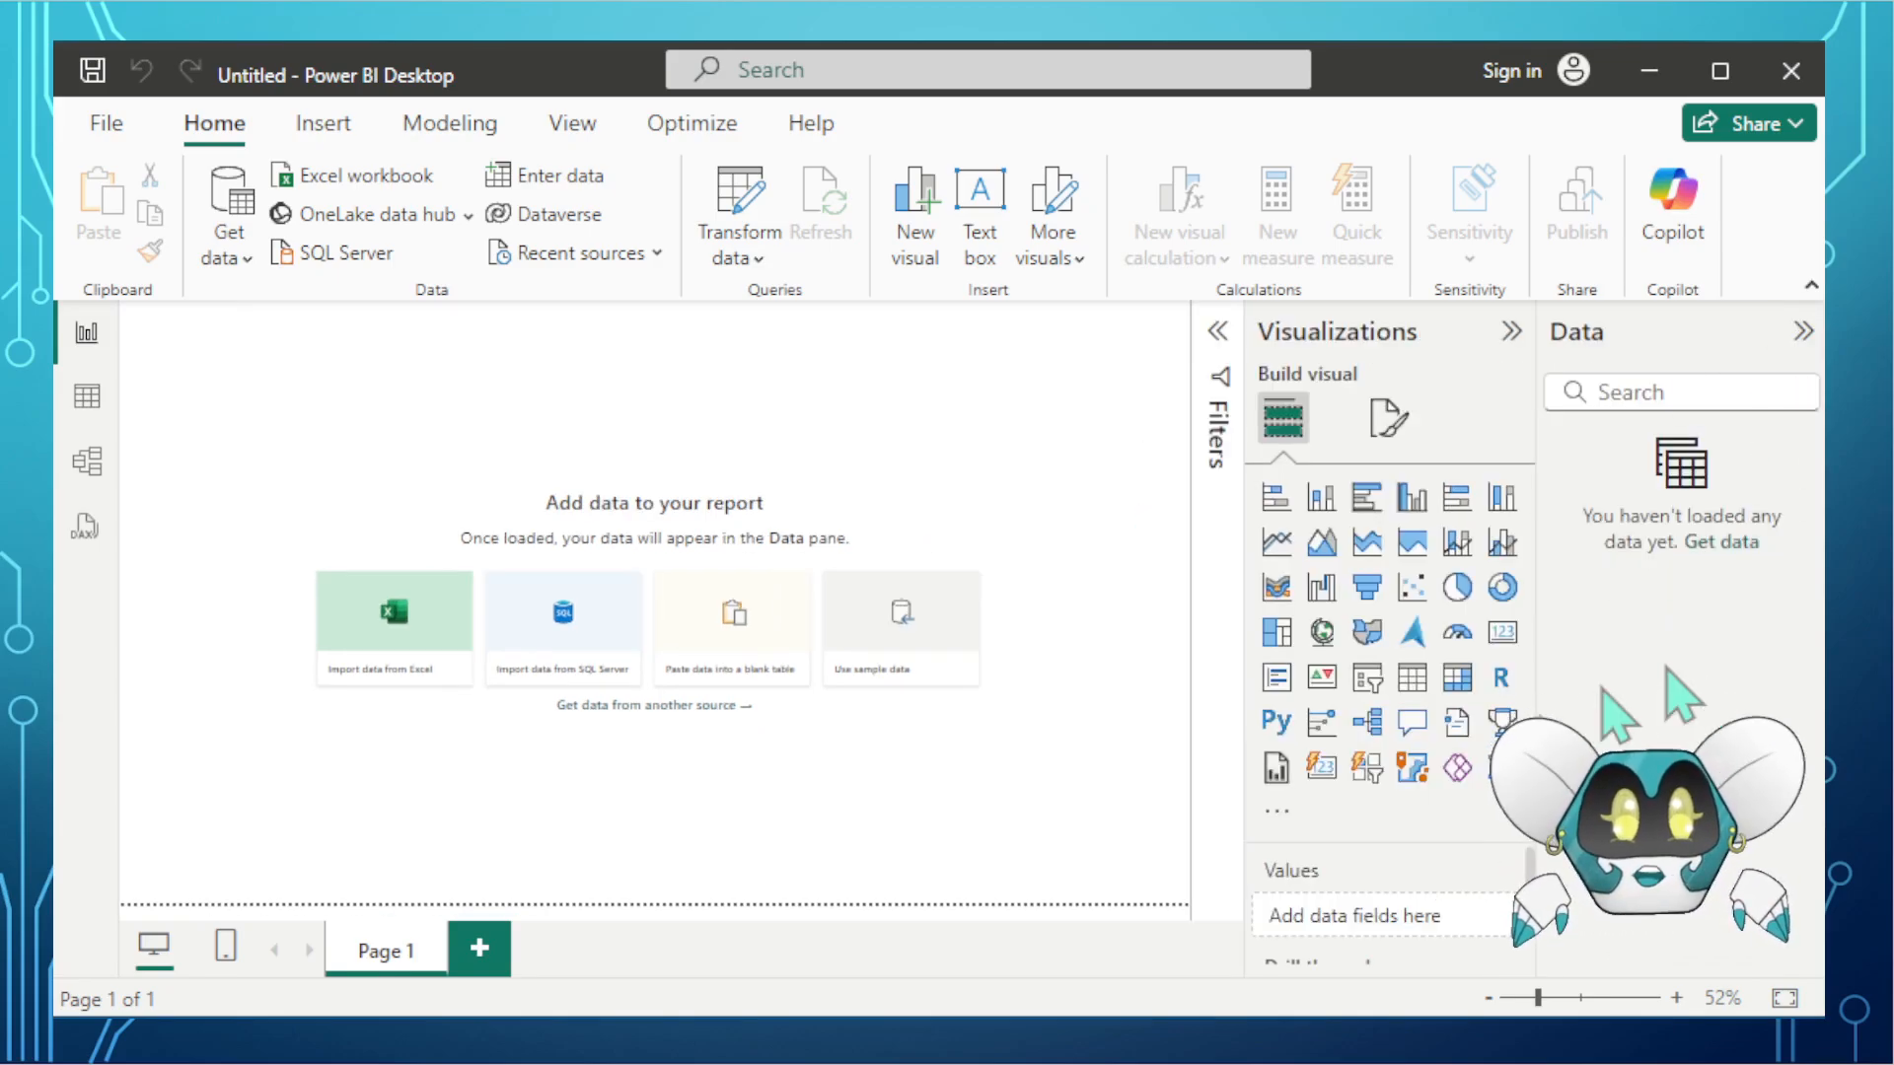
pyautogui.click(1803, 331)
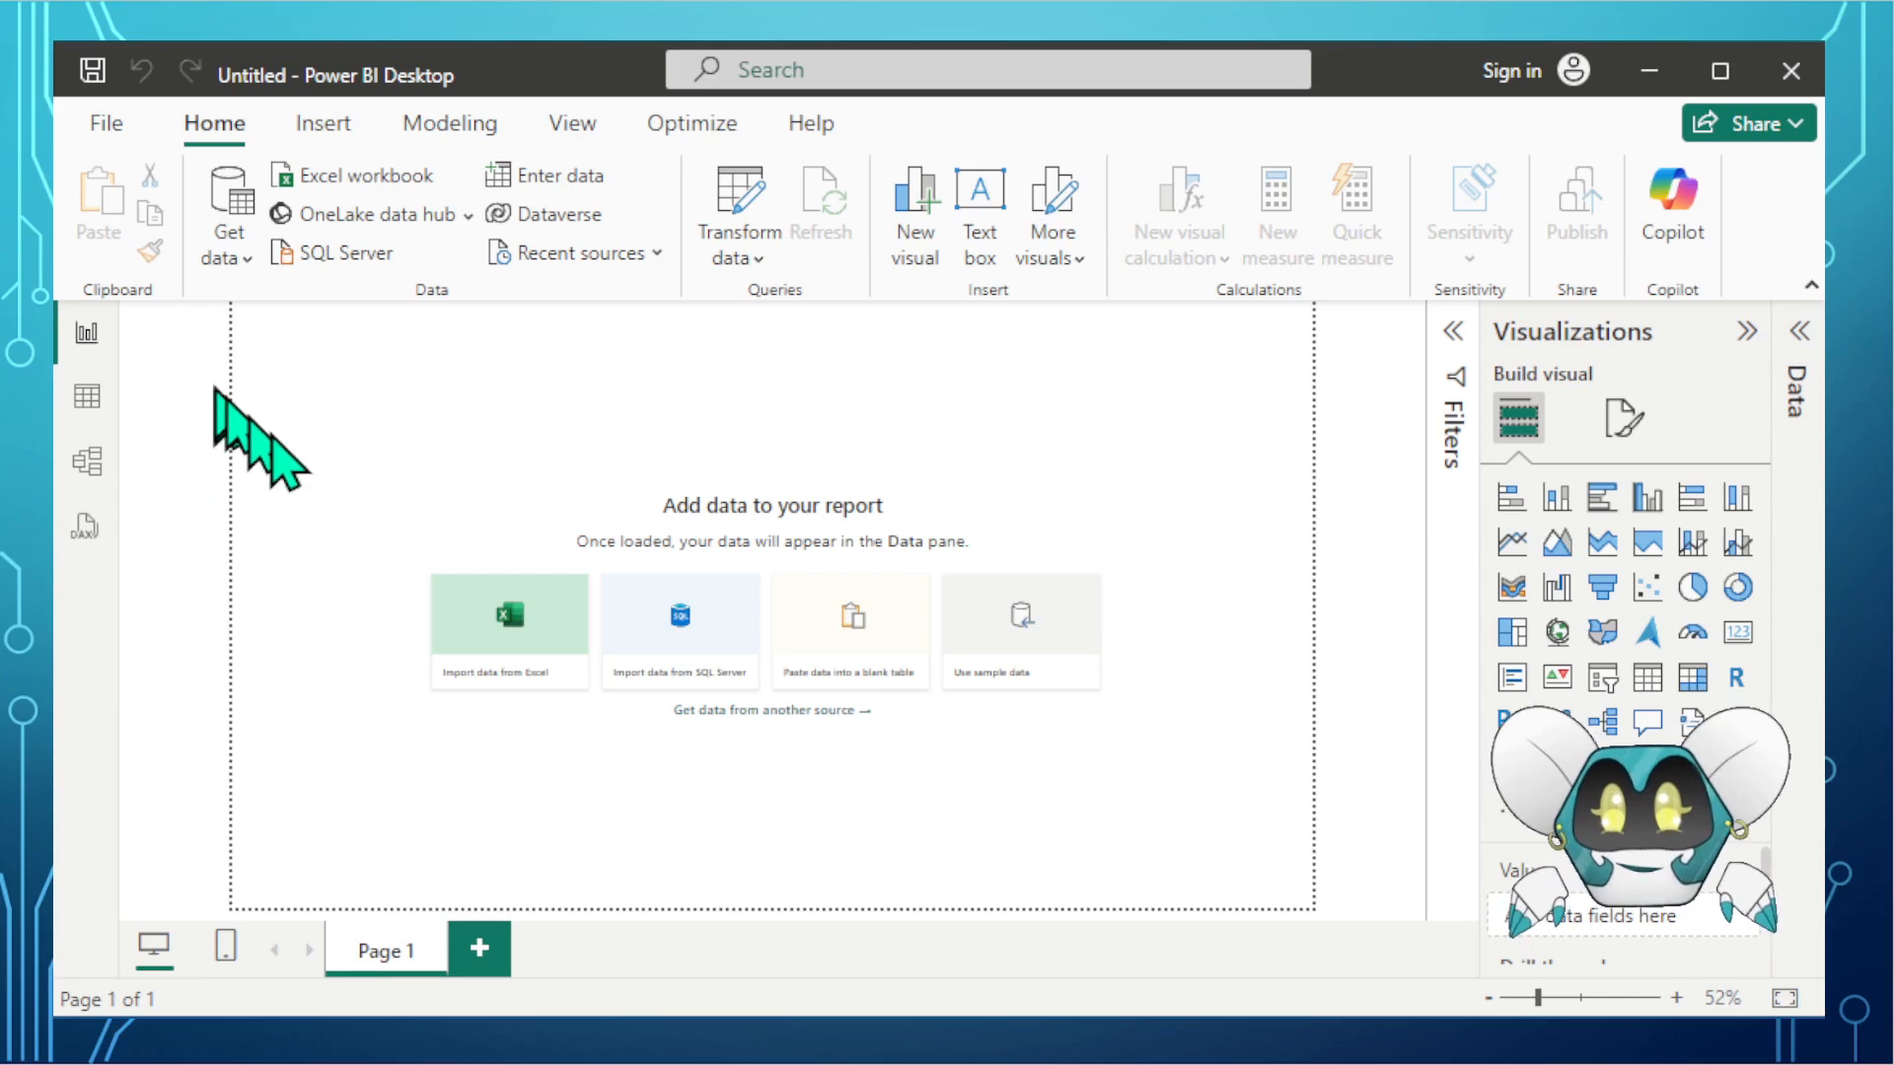
pyautogui.click(227, 254)
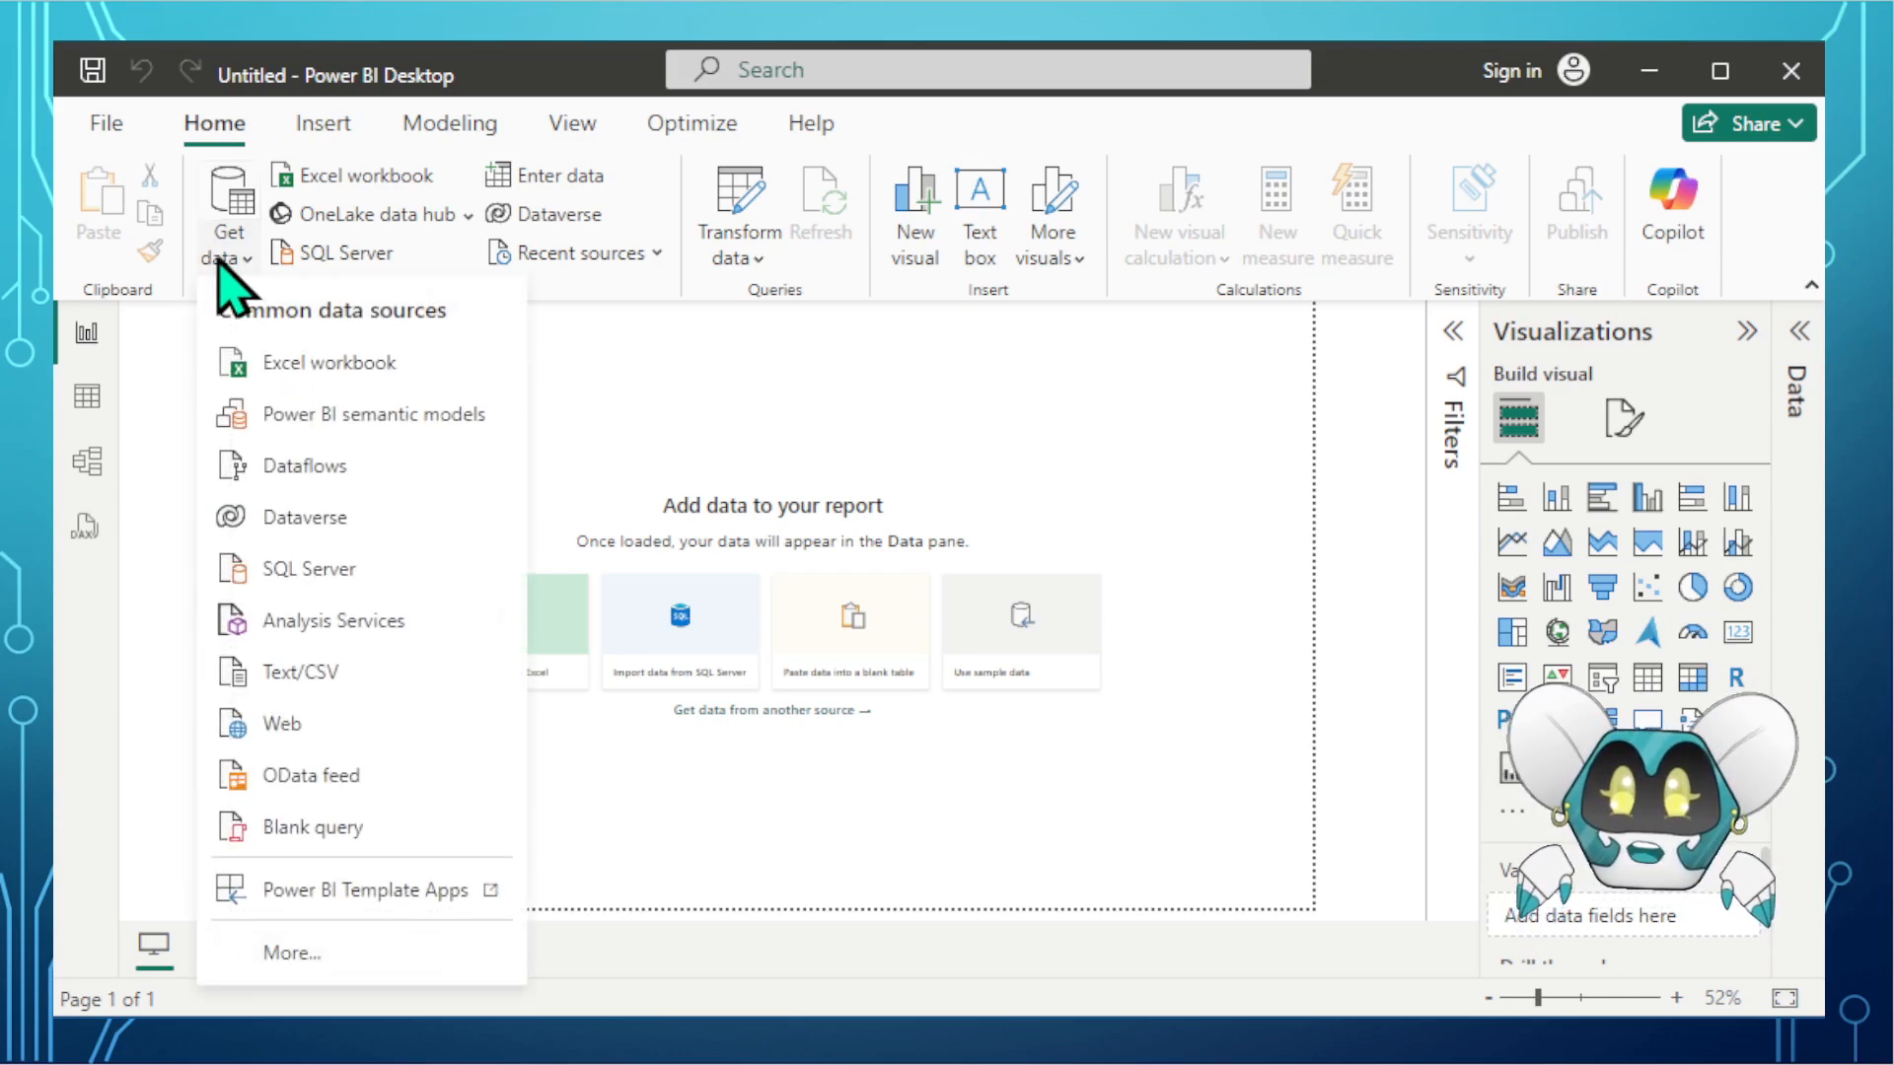
pyautogui.click(386, 582)
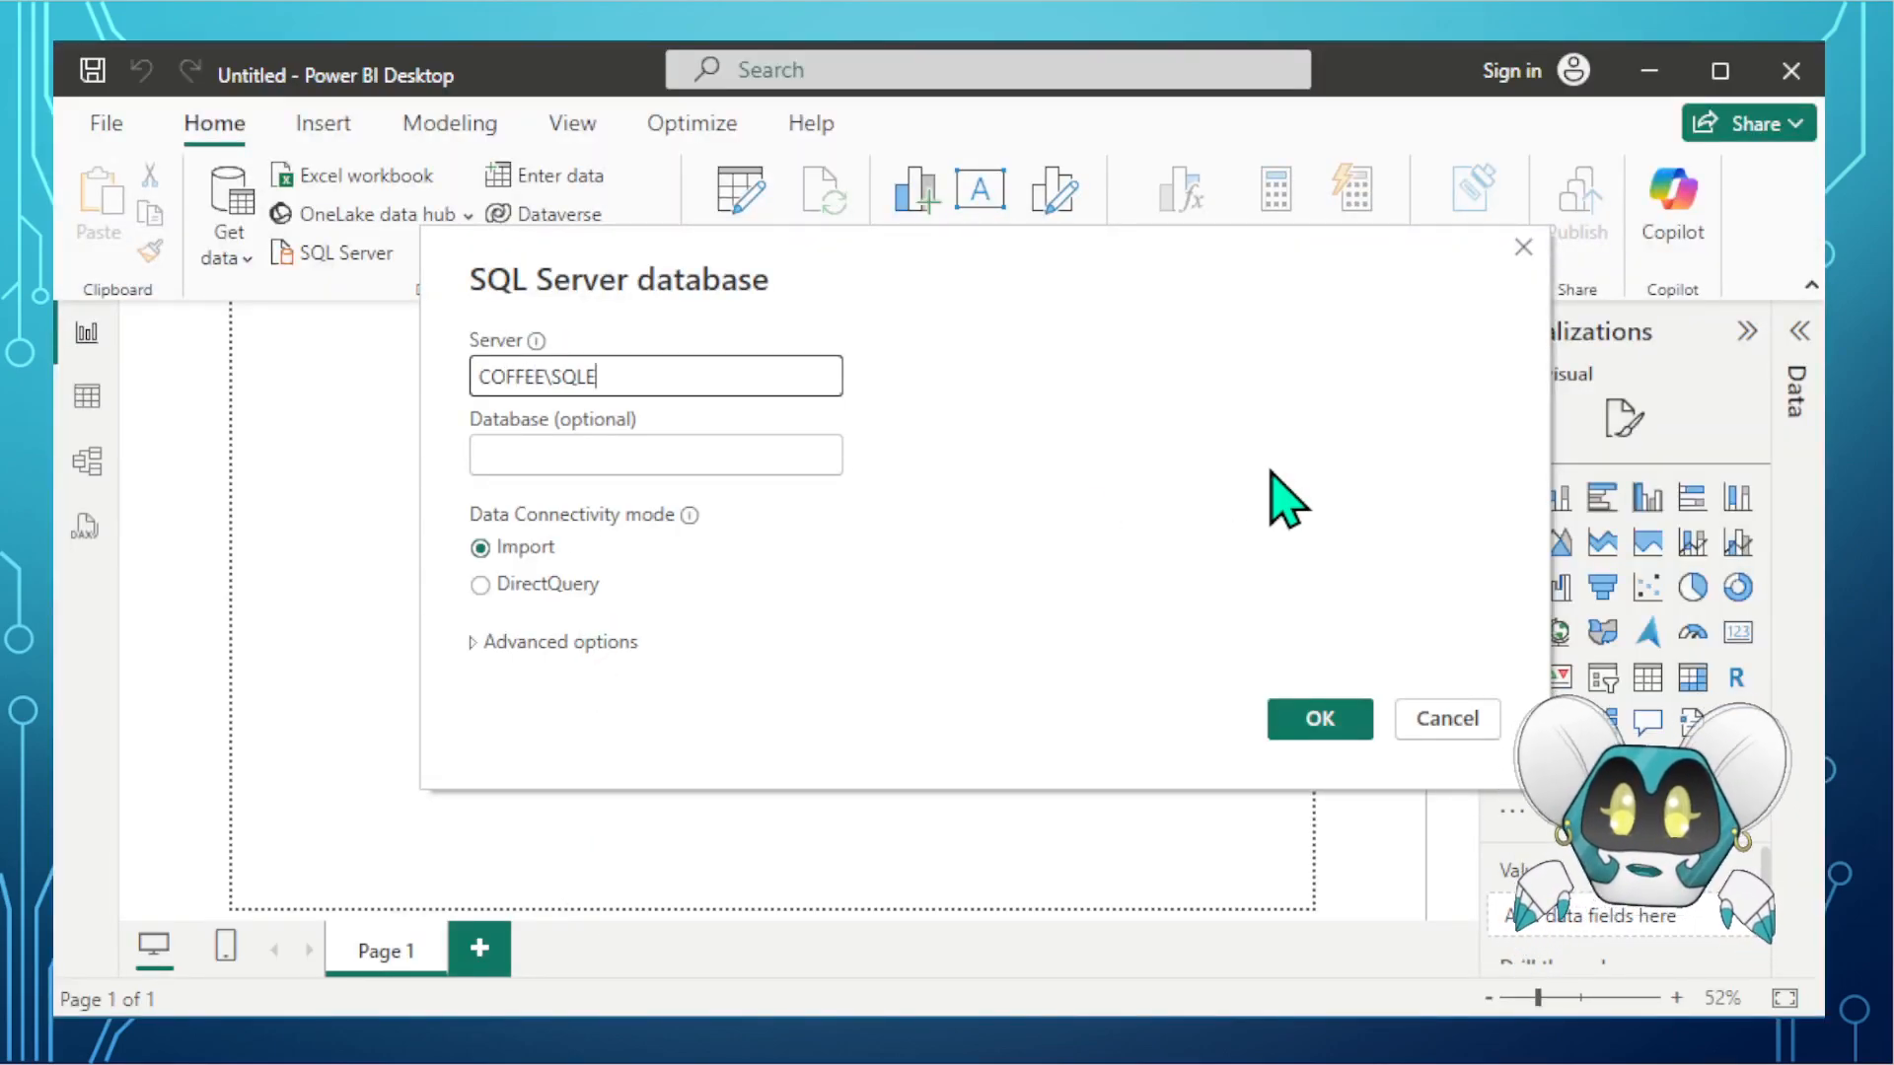
# - Enter server COFFEE\SQLEXPRESS and database VeeBeeTutorials_PROD
pyautogui.write('SS')
pyautogui.click(480, 454)
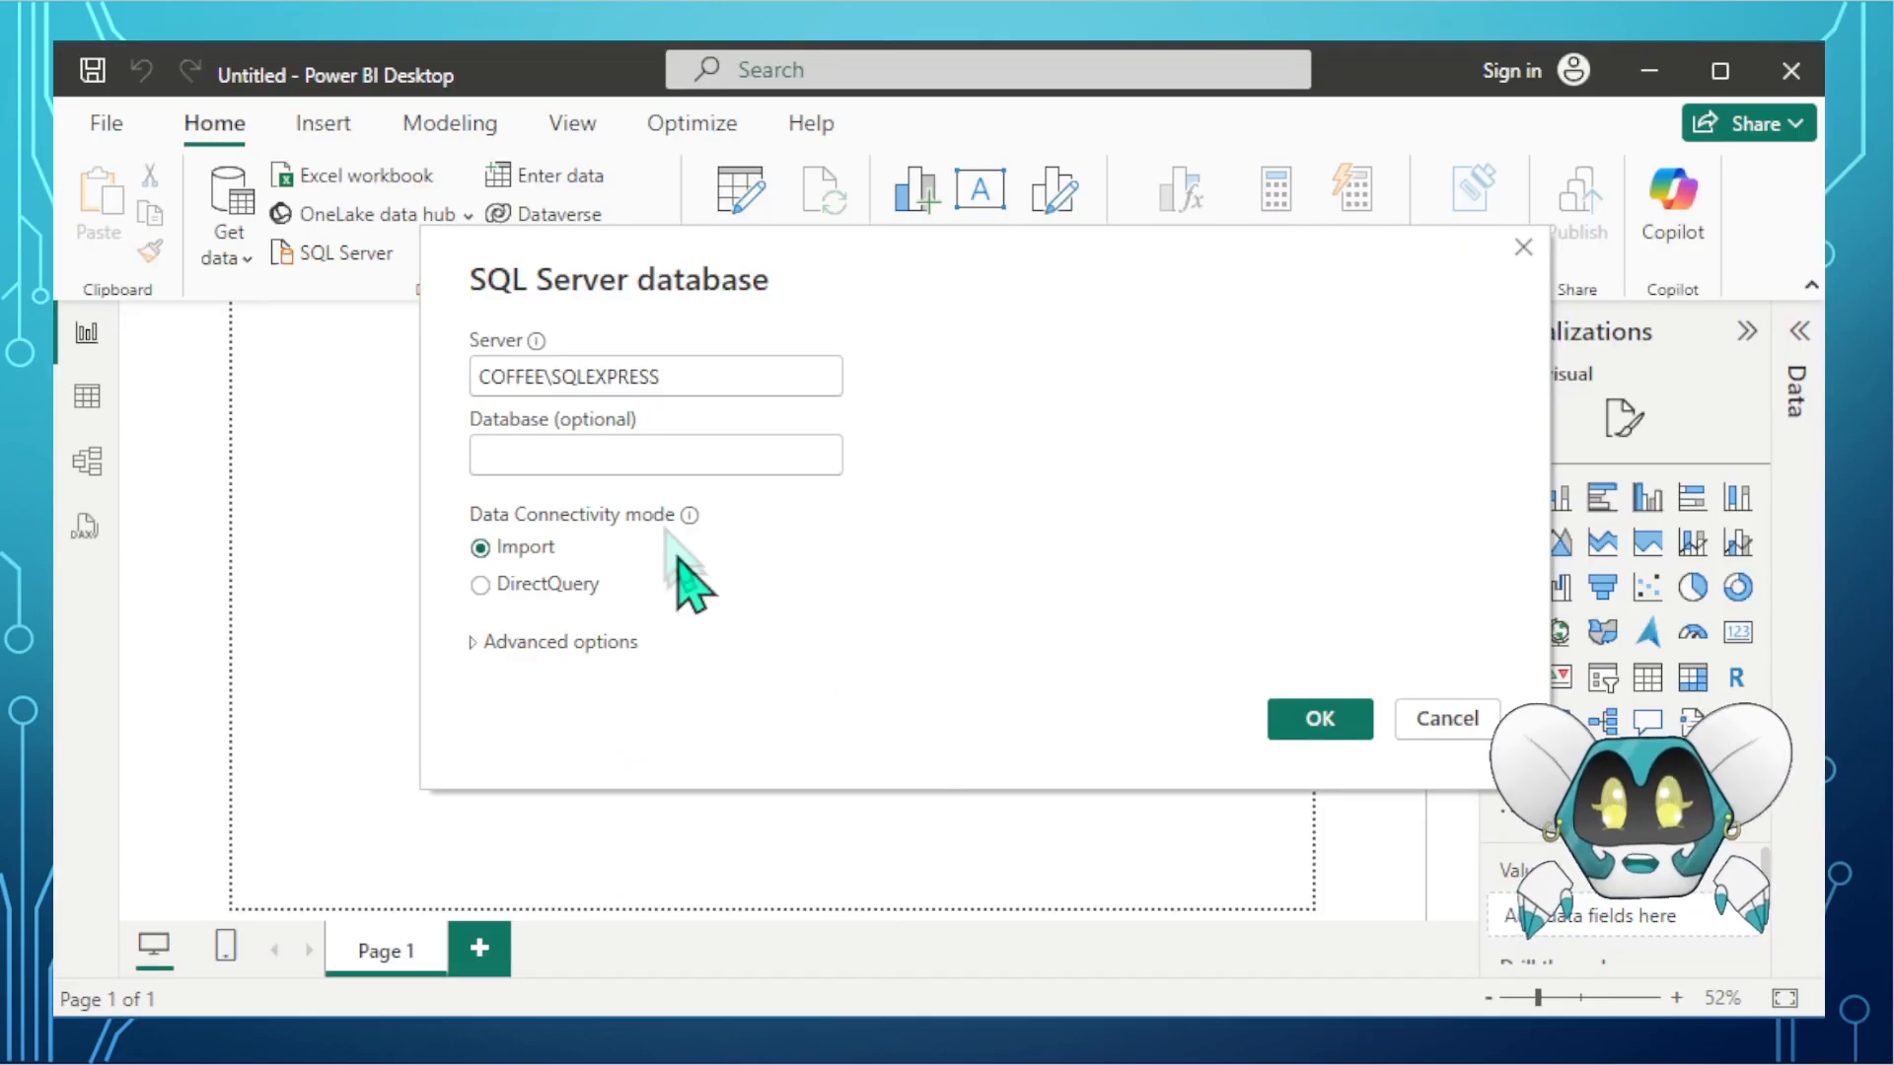
pyautogui.click(644, 456)
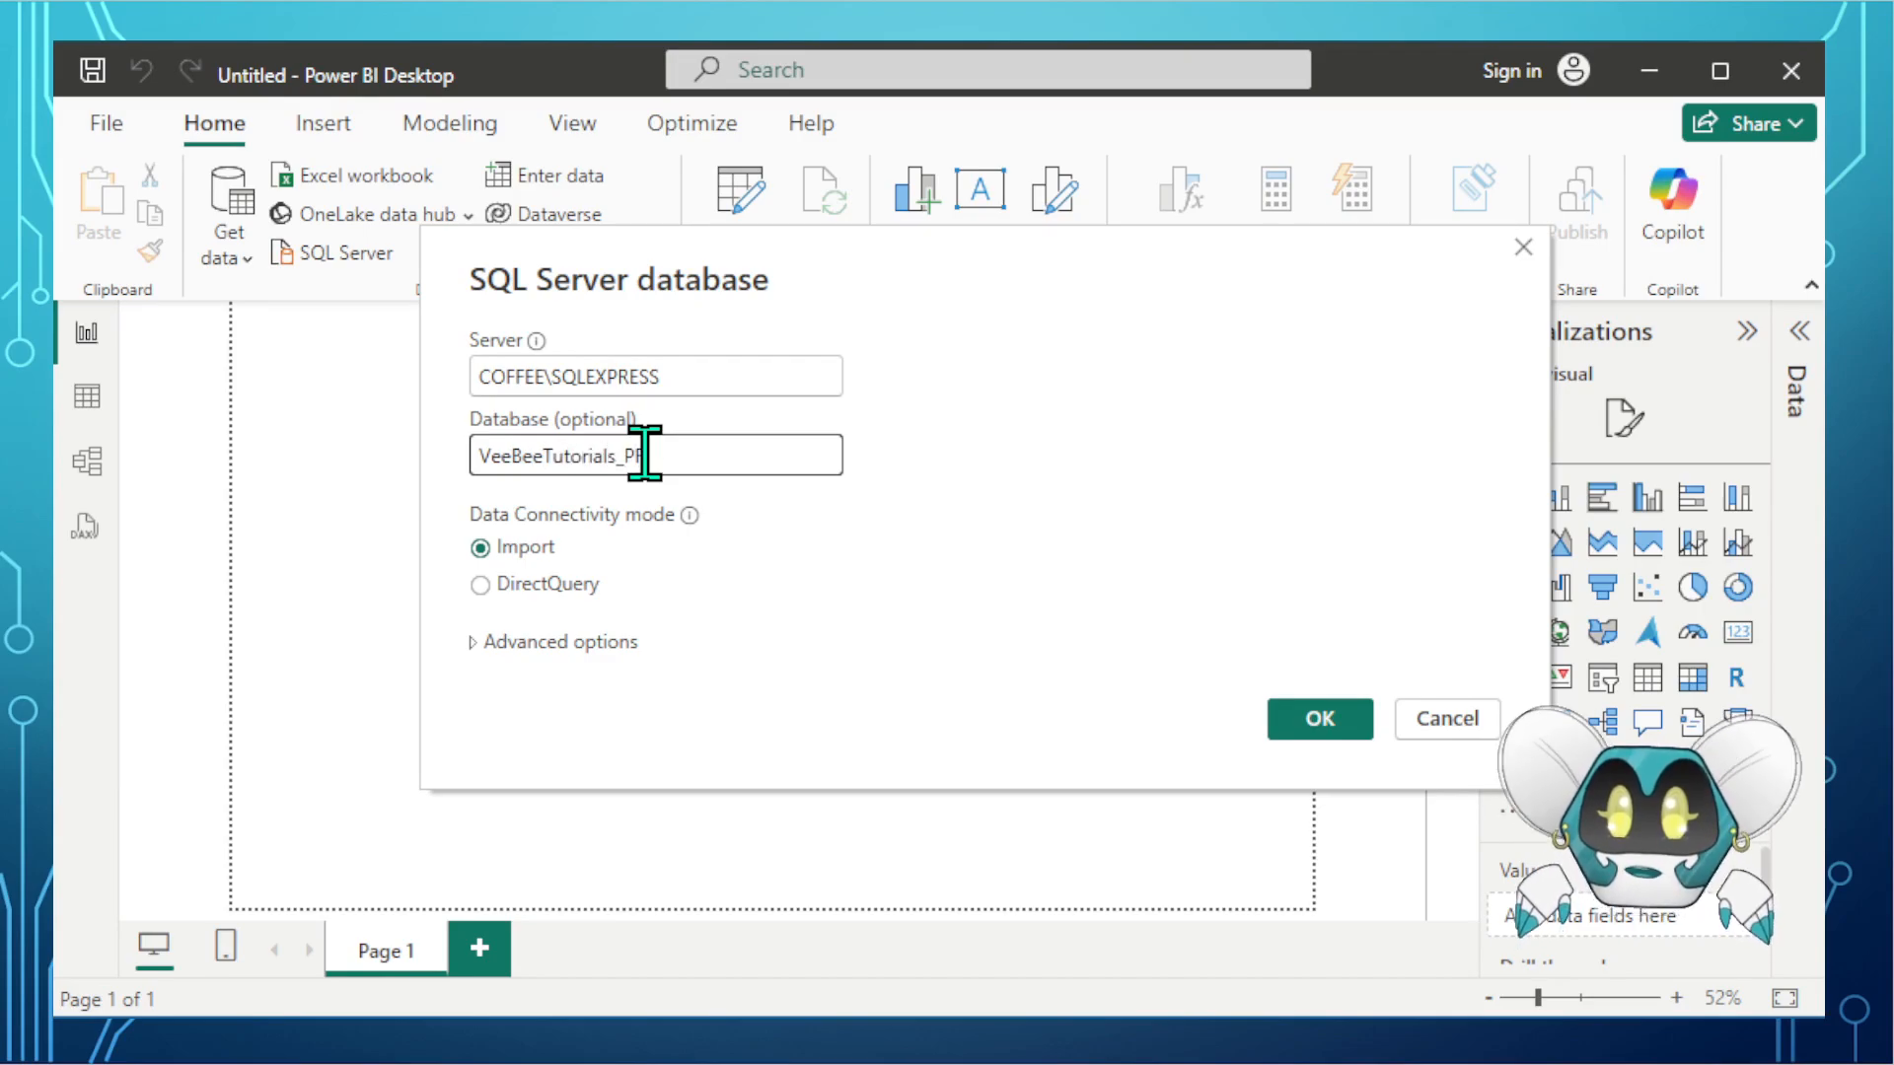
# - Leave the advanced SQL statement empty, choose Import mode, and confirm
pyautogui.click(592, 646)
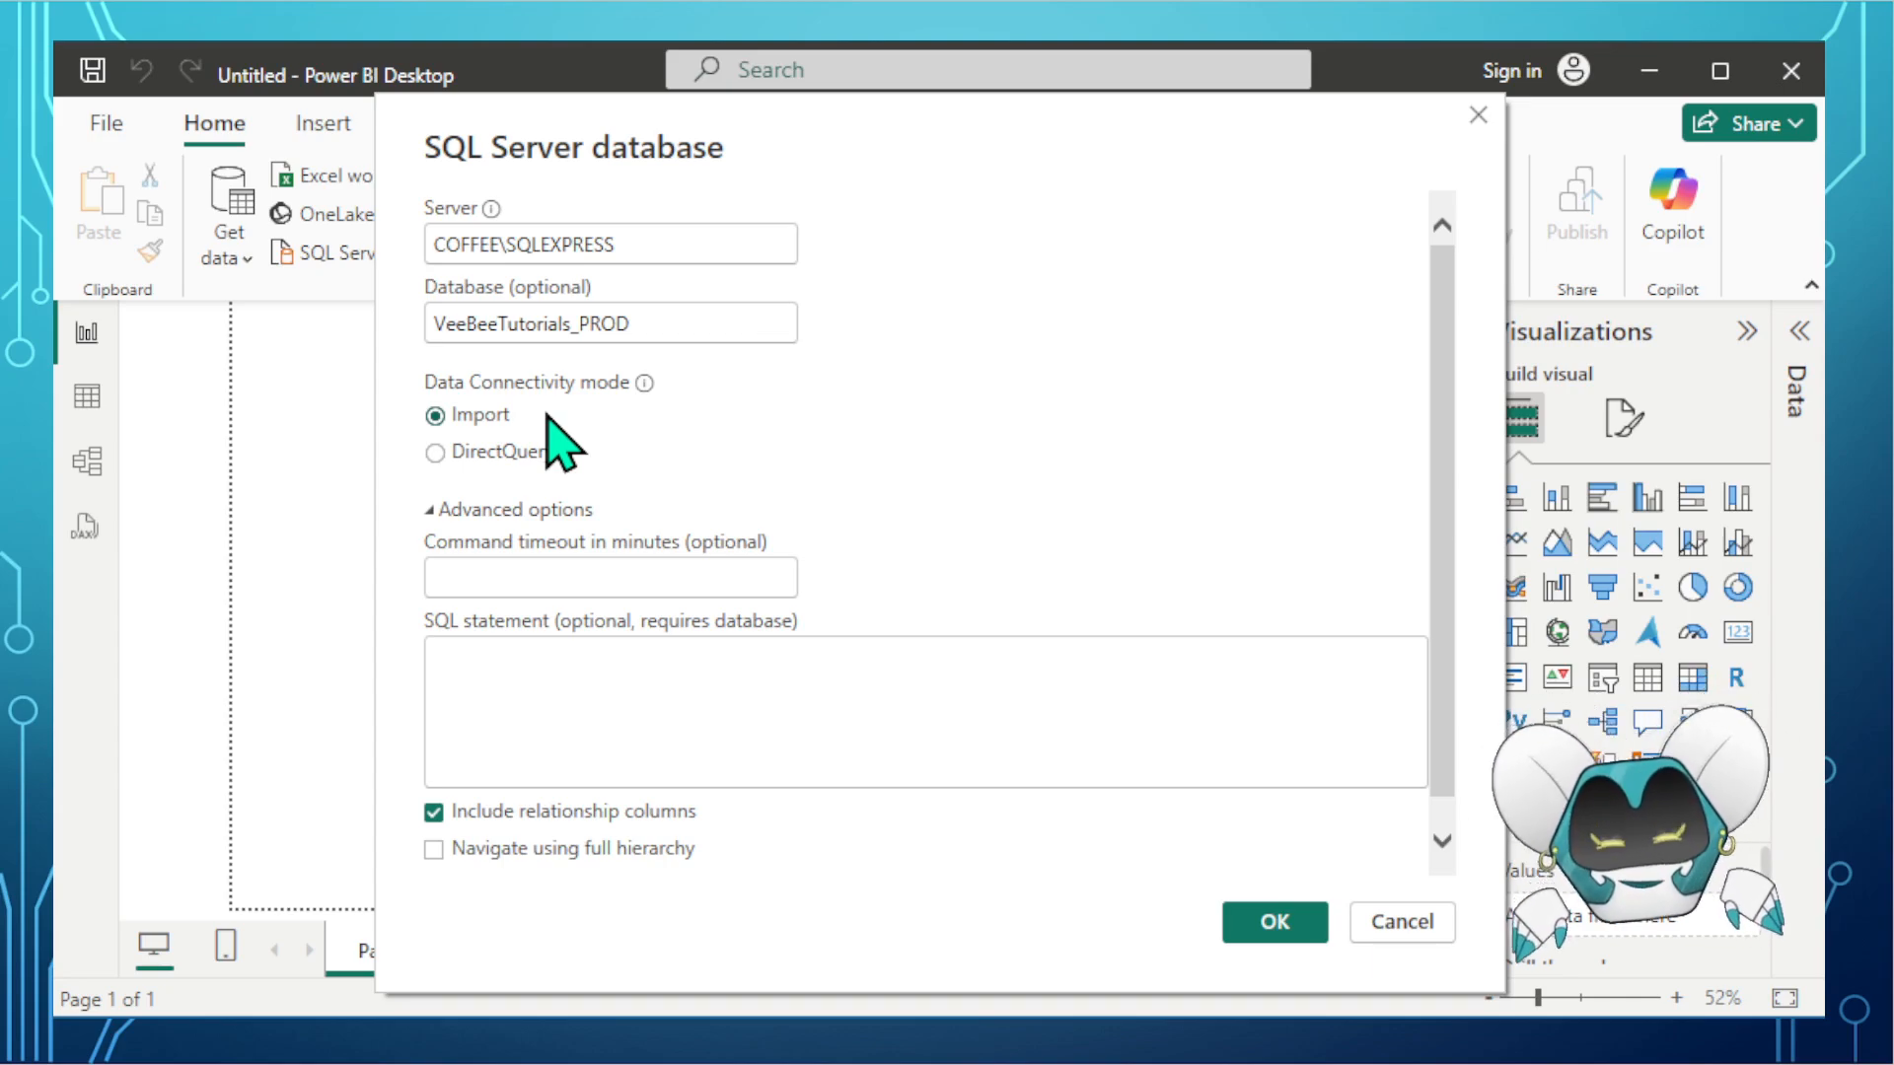
pyautogui.click(608, 740)
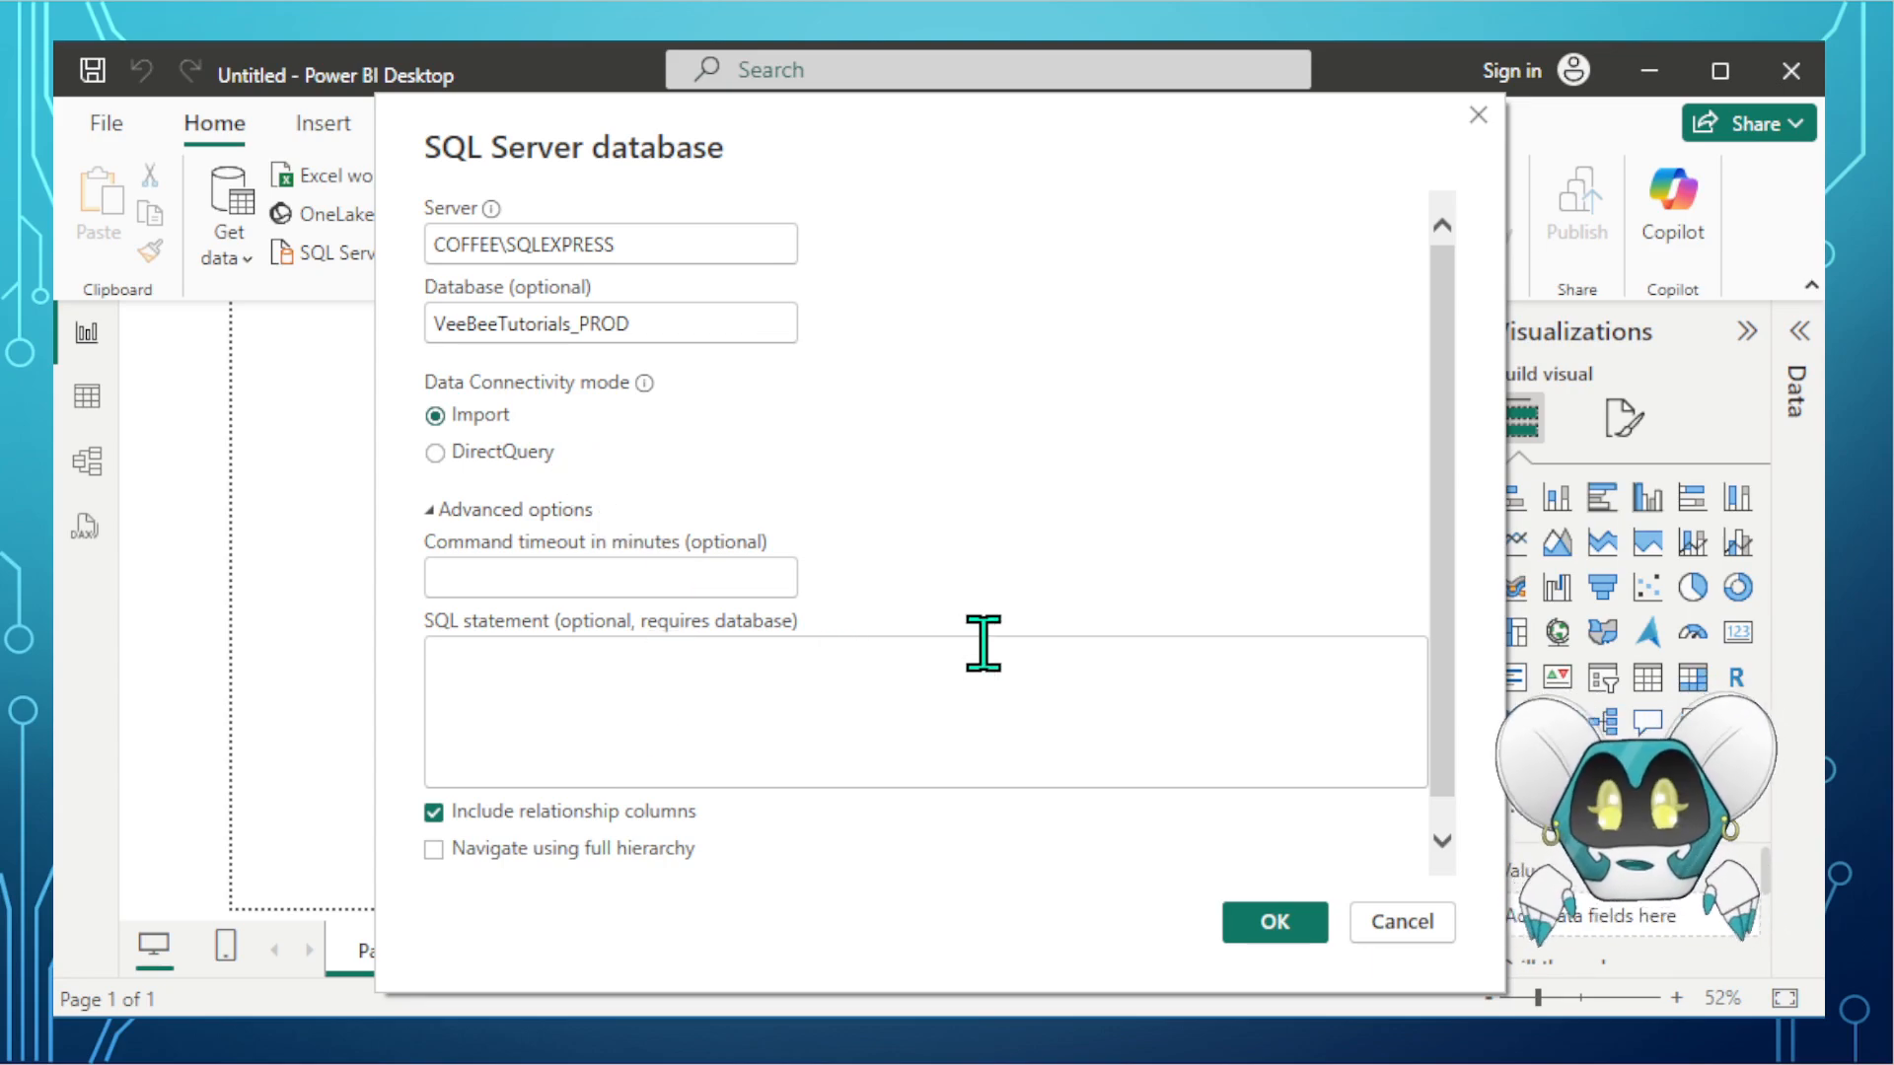
pyautogui.write('Select * from Buckets')
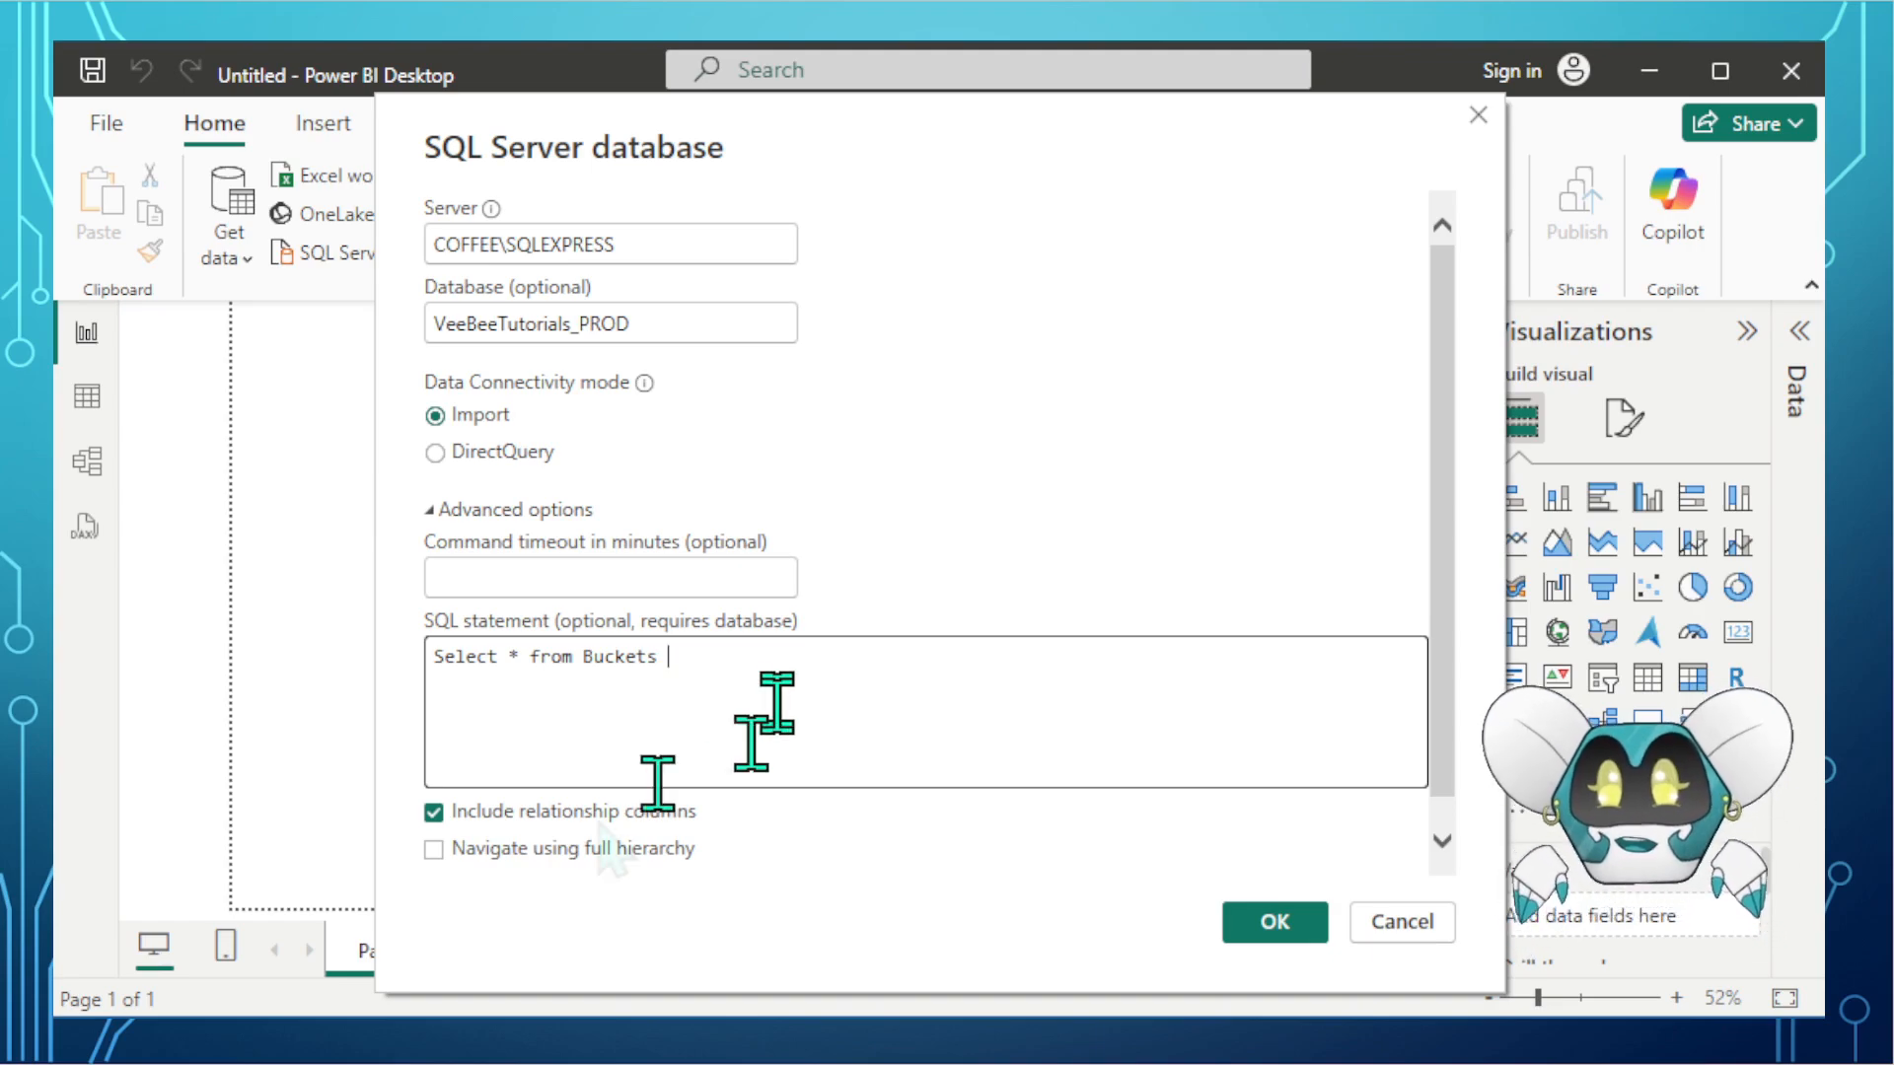
pyautogui.tripleClick(484, 659)
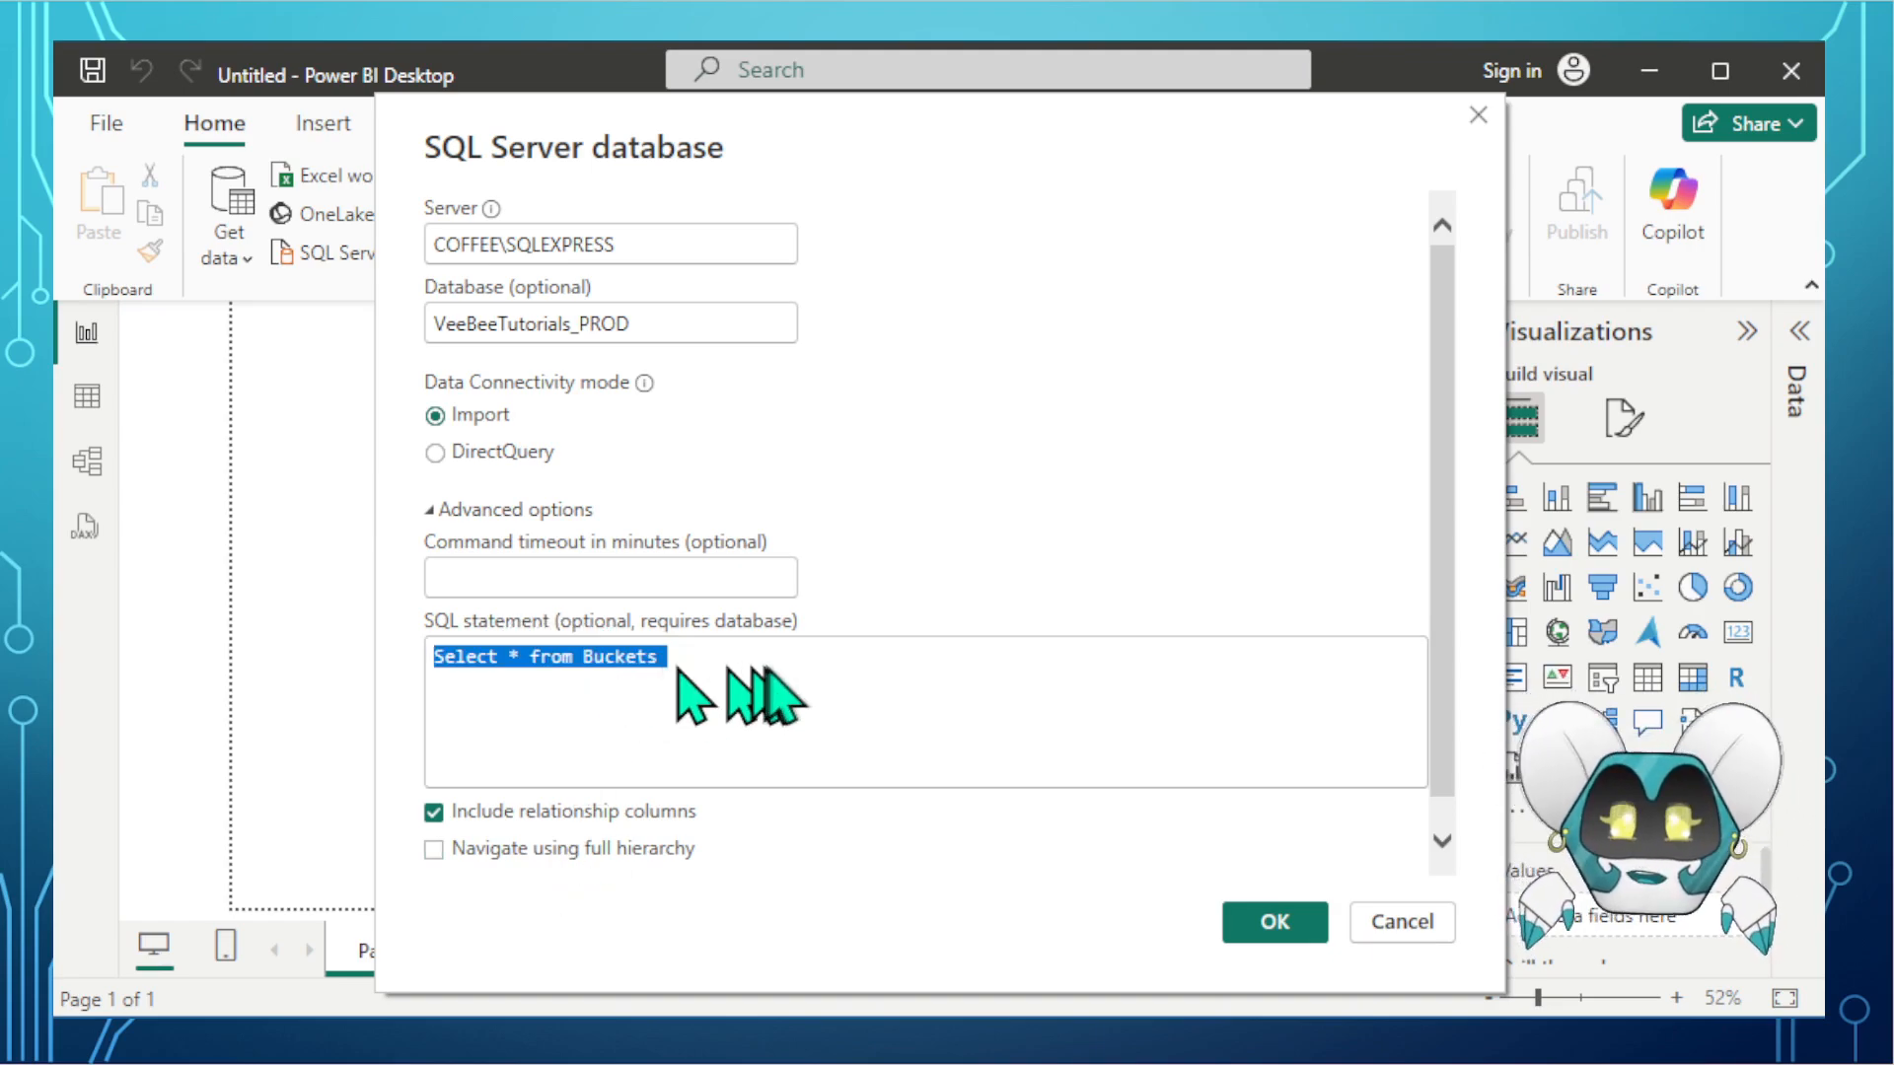
pyautogui.click(754, 723)
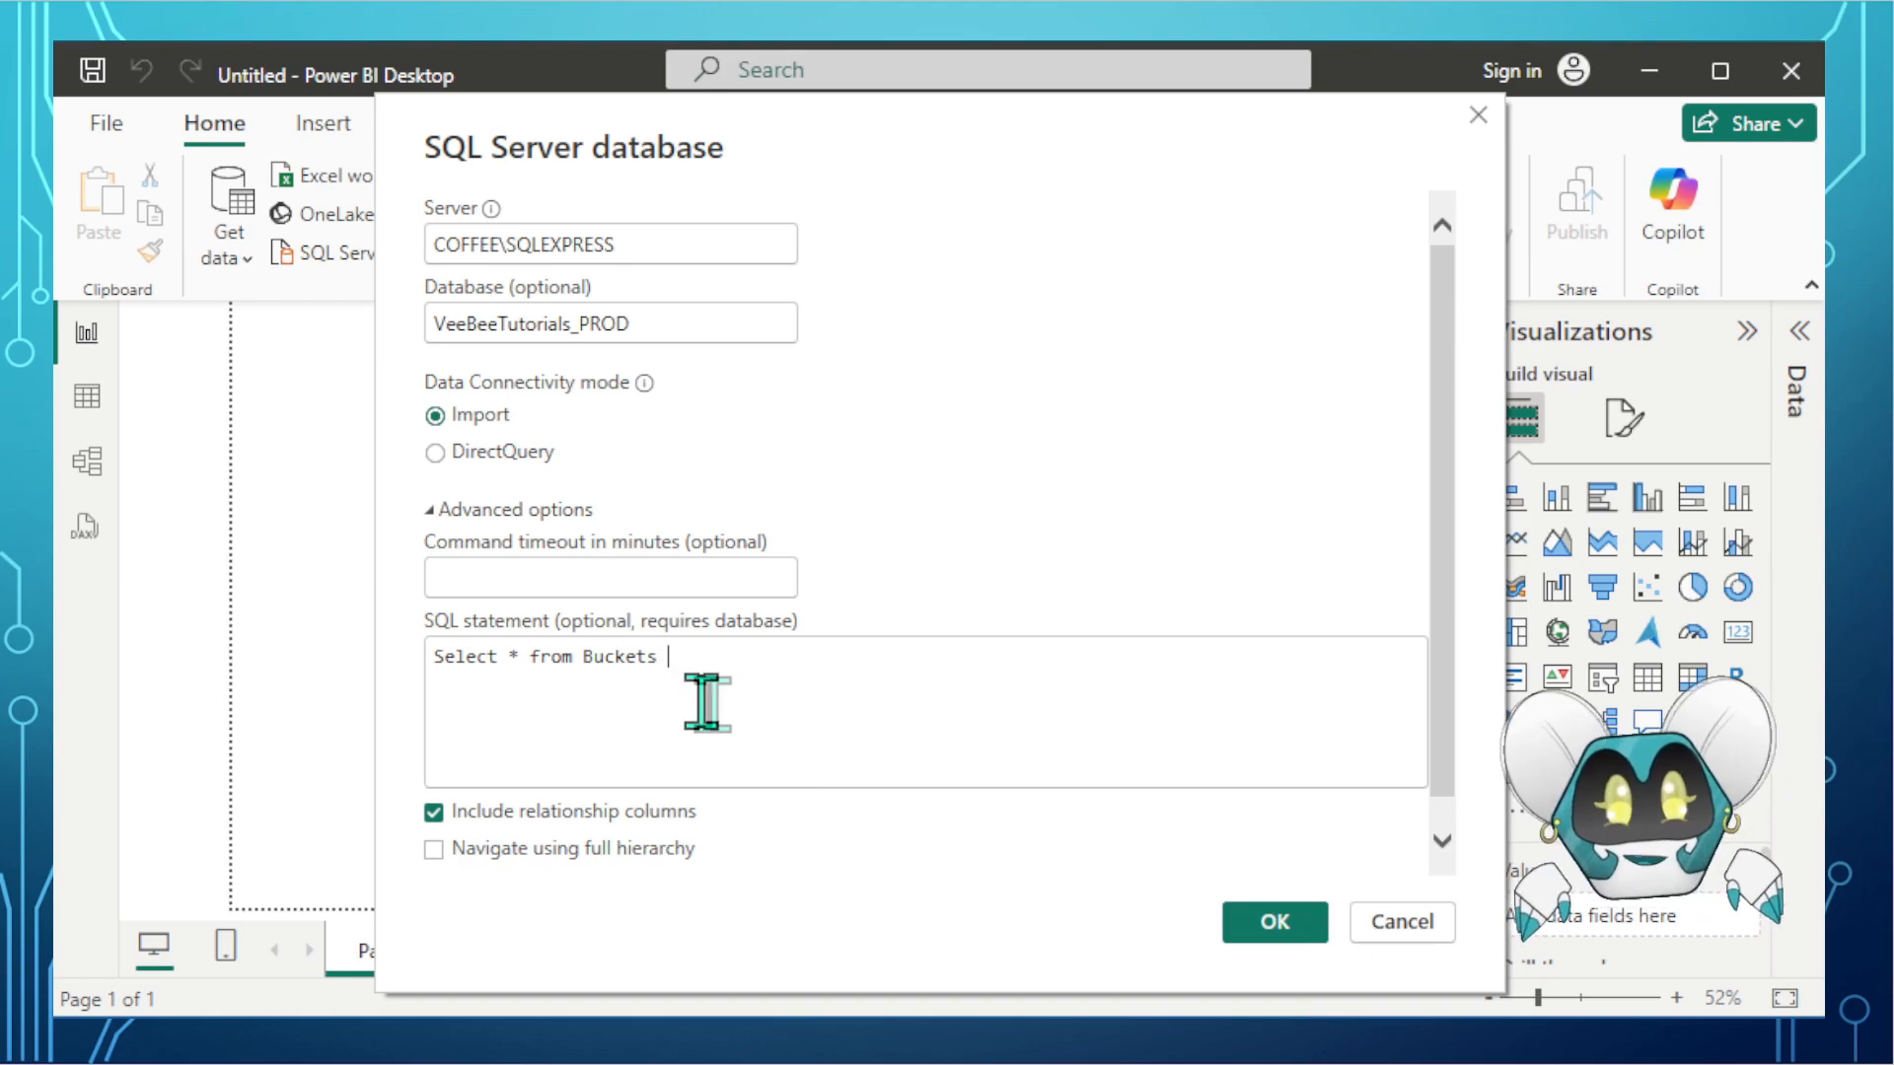
pyautogui.tripleClick(743, 663)
pyautogui.press('BackSpace')
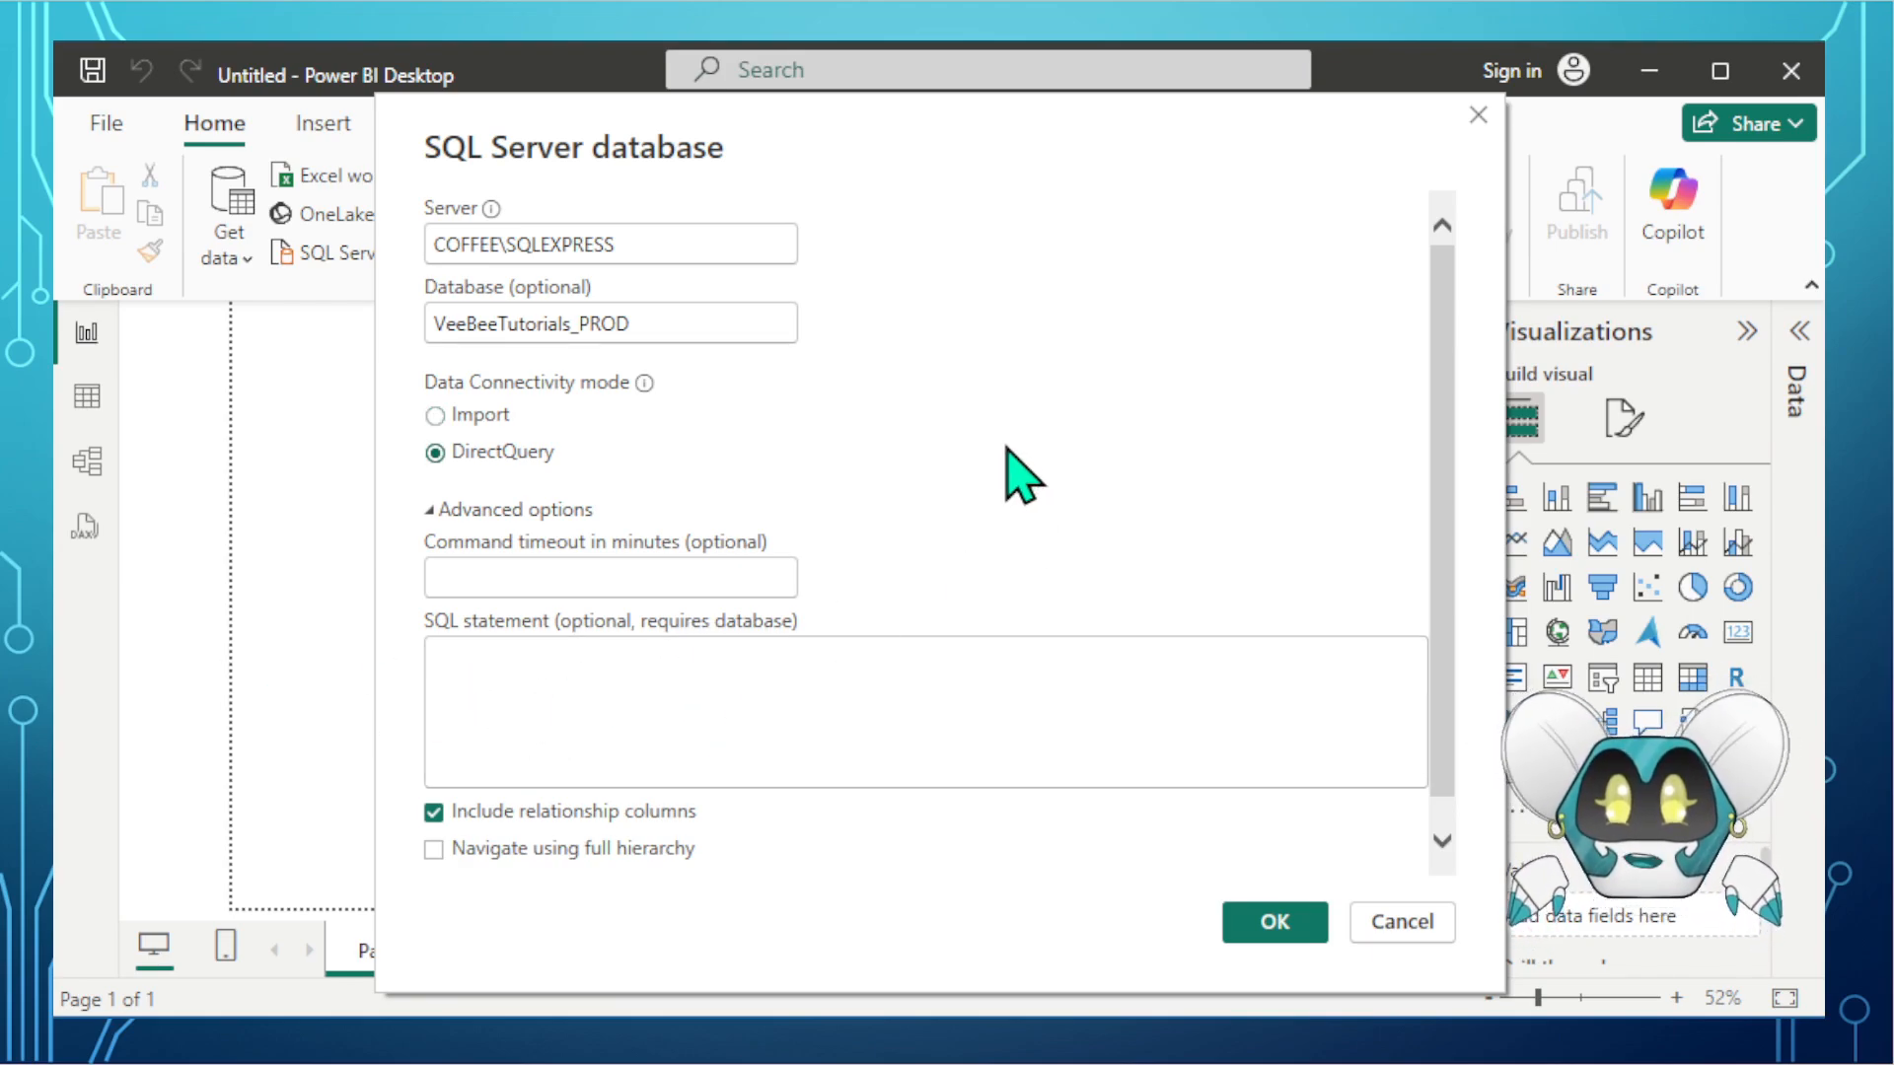
pyautogui.click(519, 414)
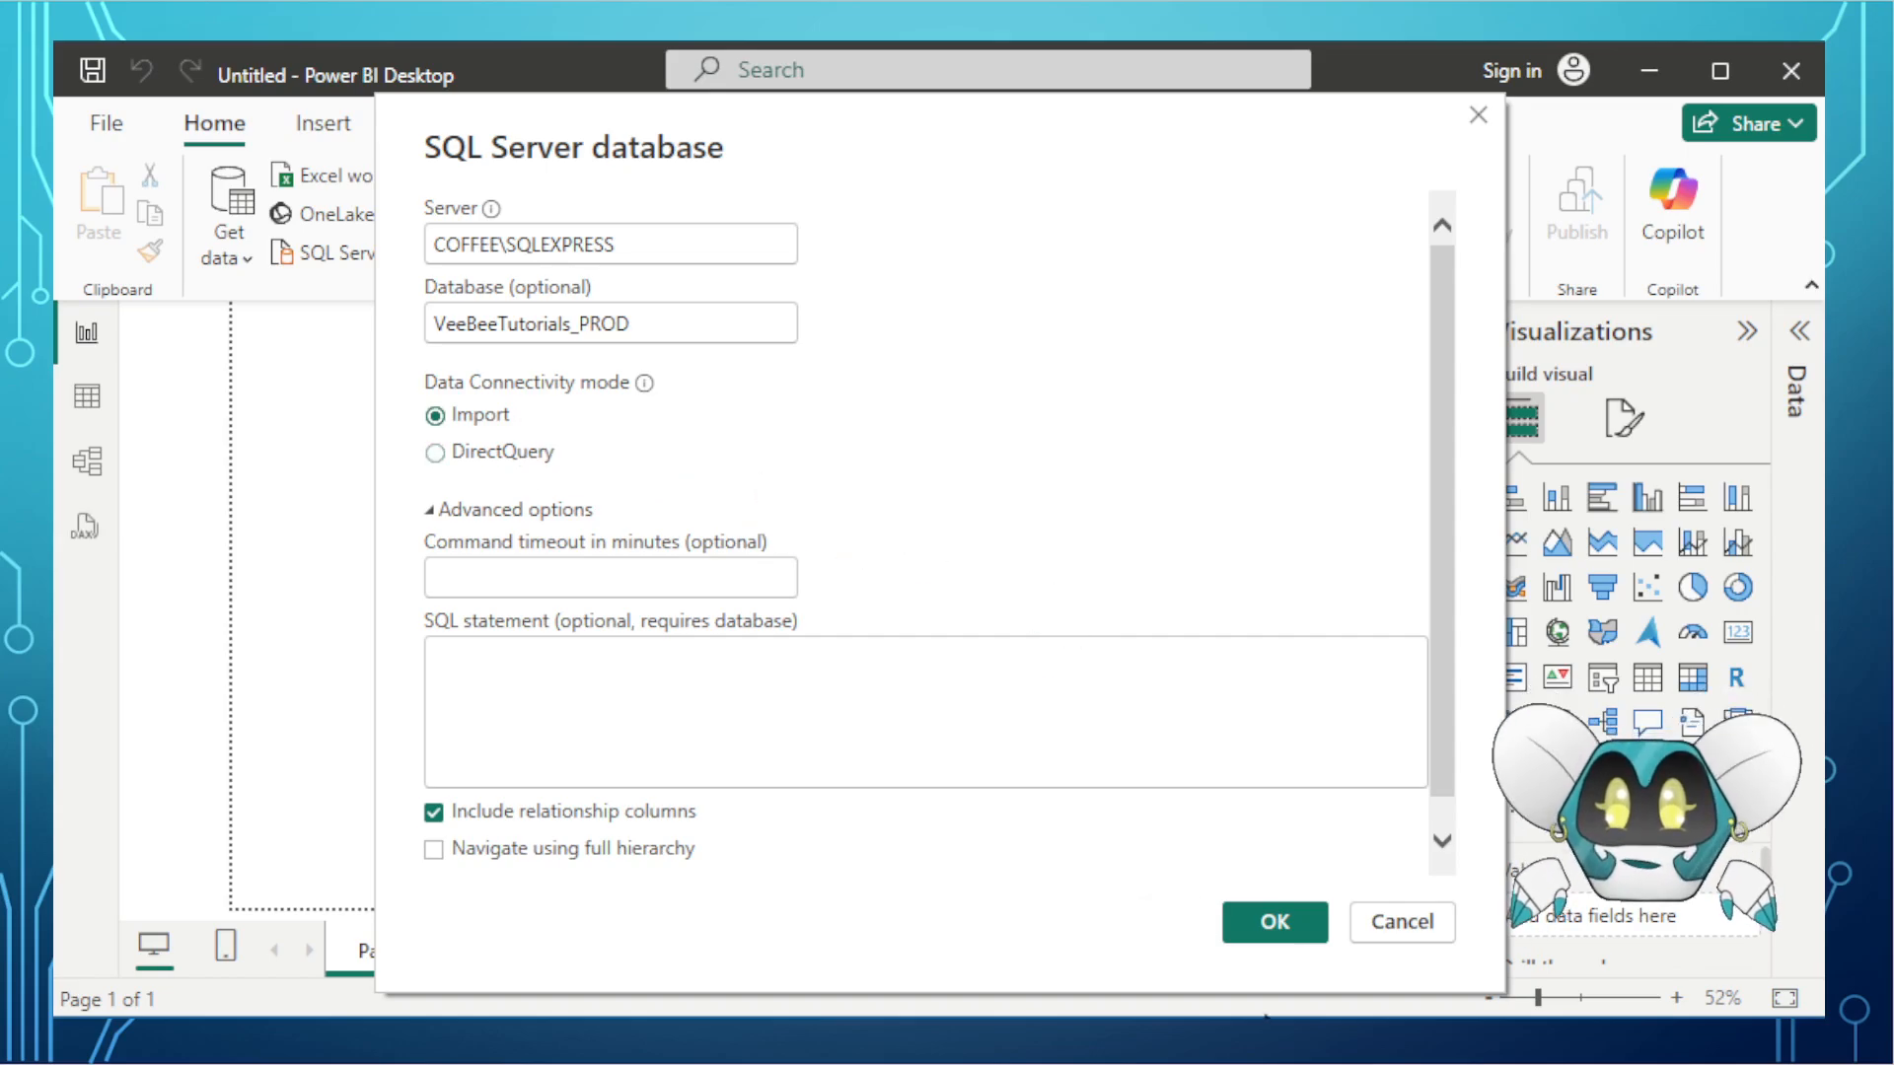
pyautogui.click(1265, 932)
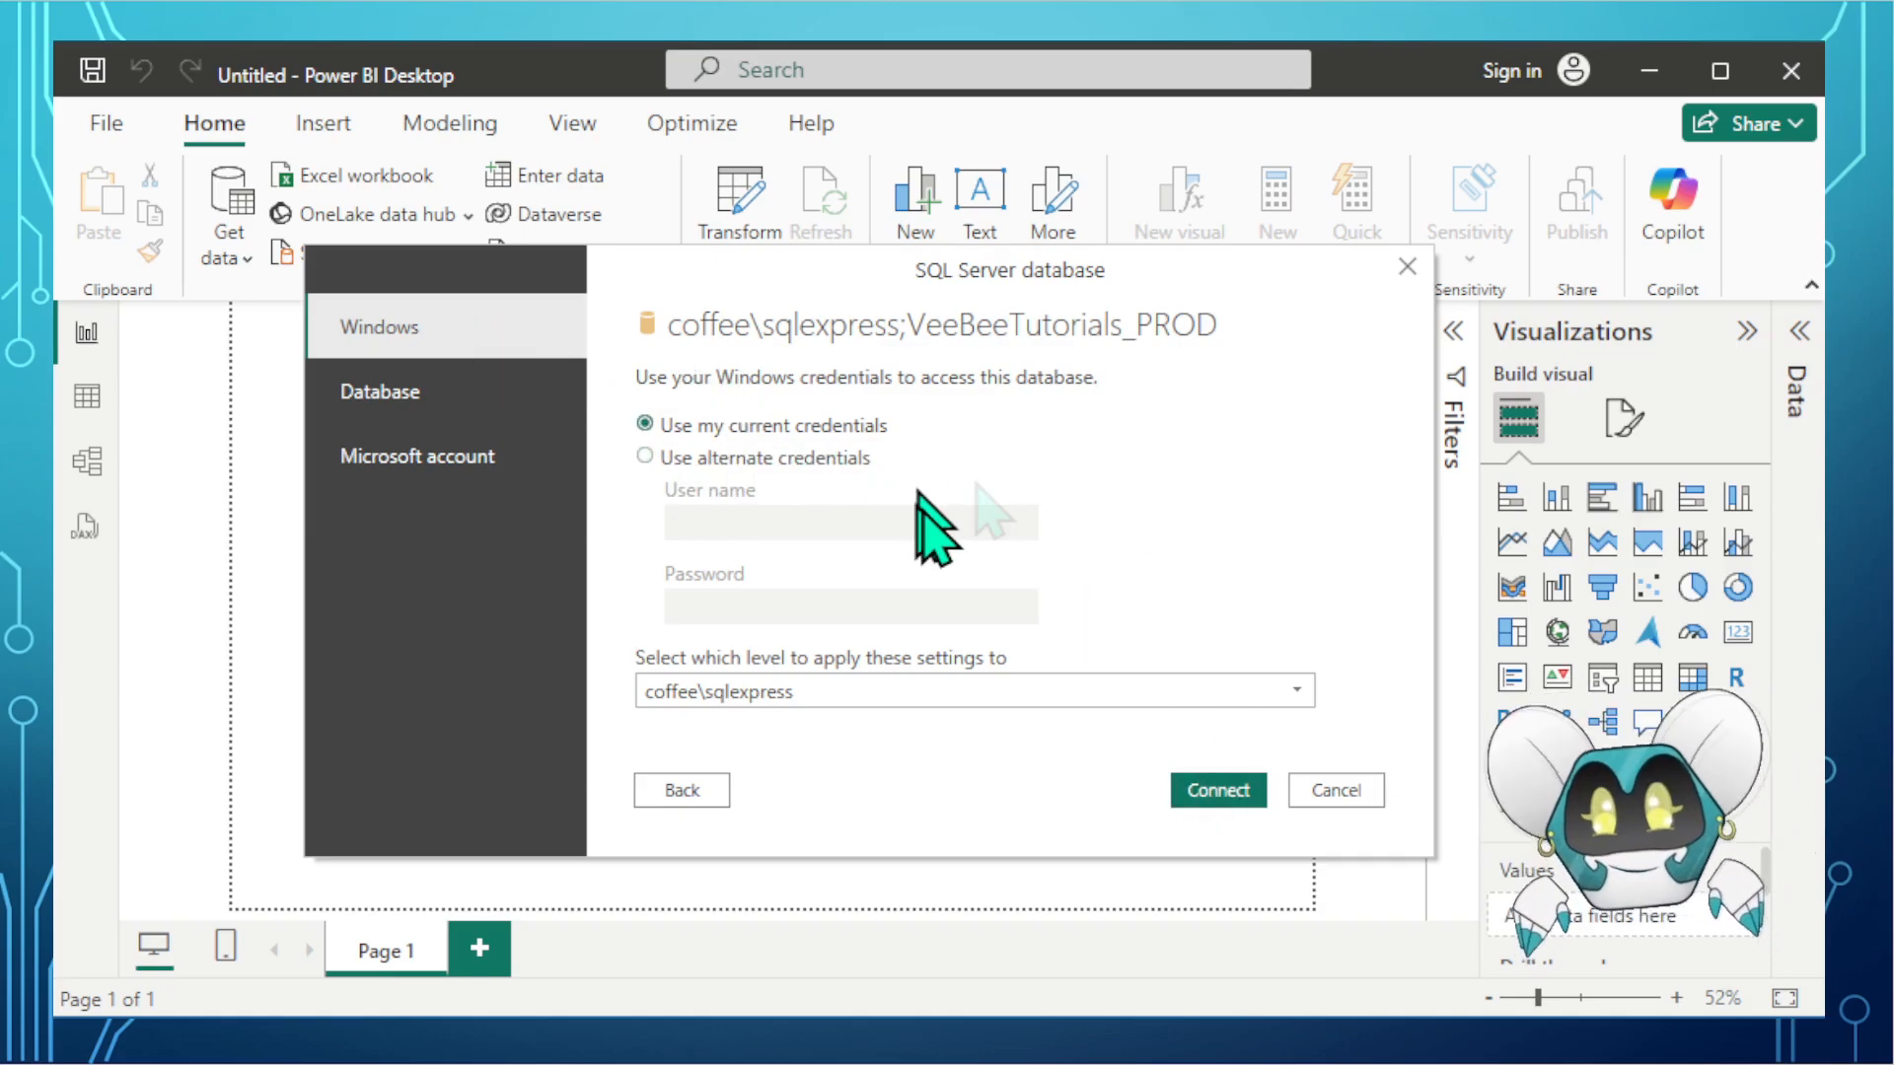
# - Sign in with Database credentials, retyping the password after the first rejection
pyautogui.click(481, 394)
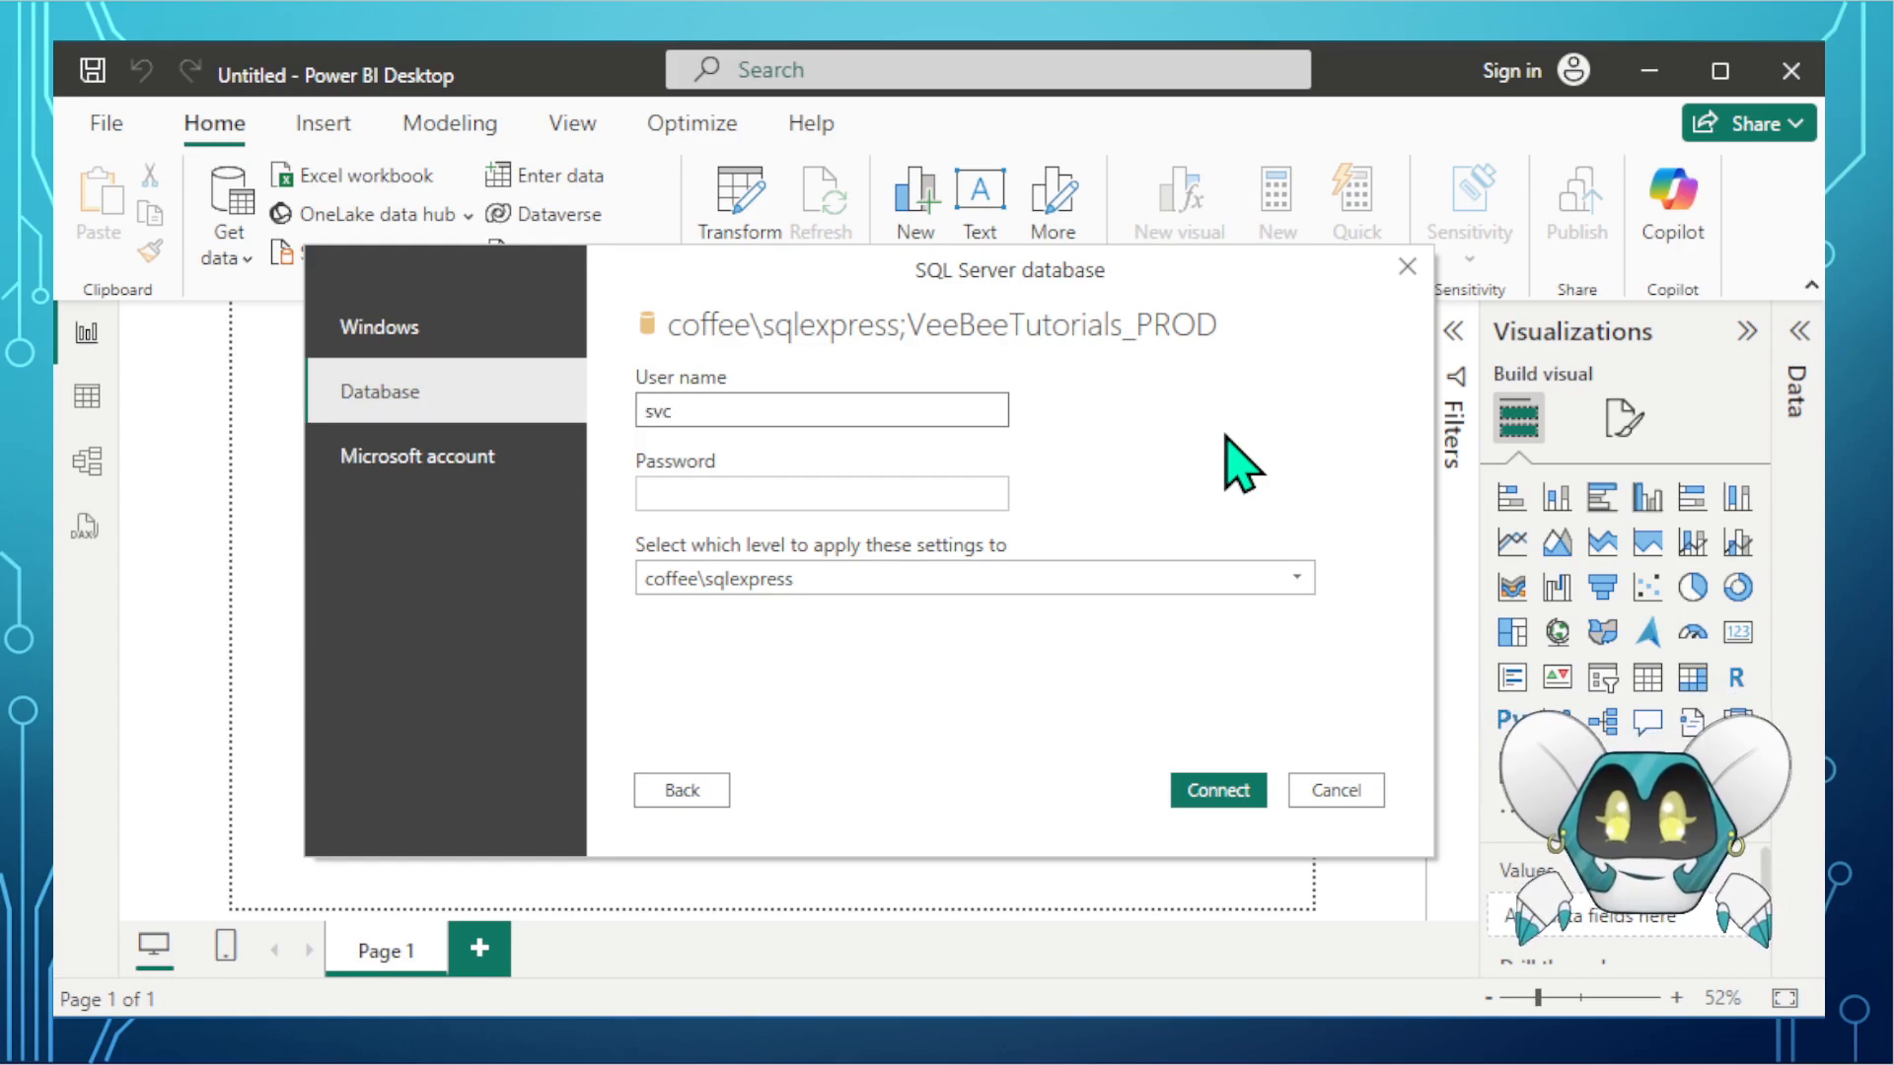
pyautogui.press('Tab')
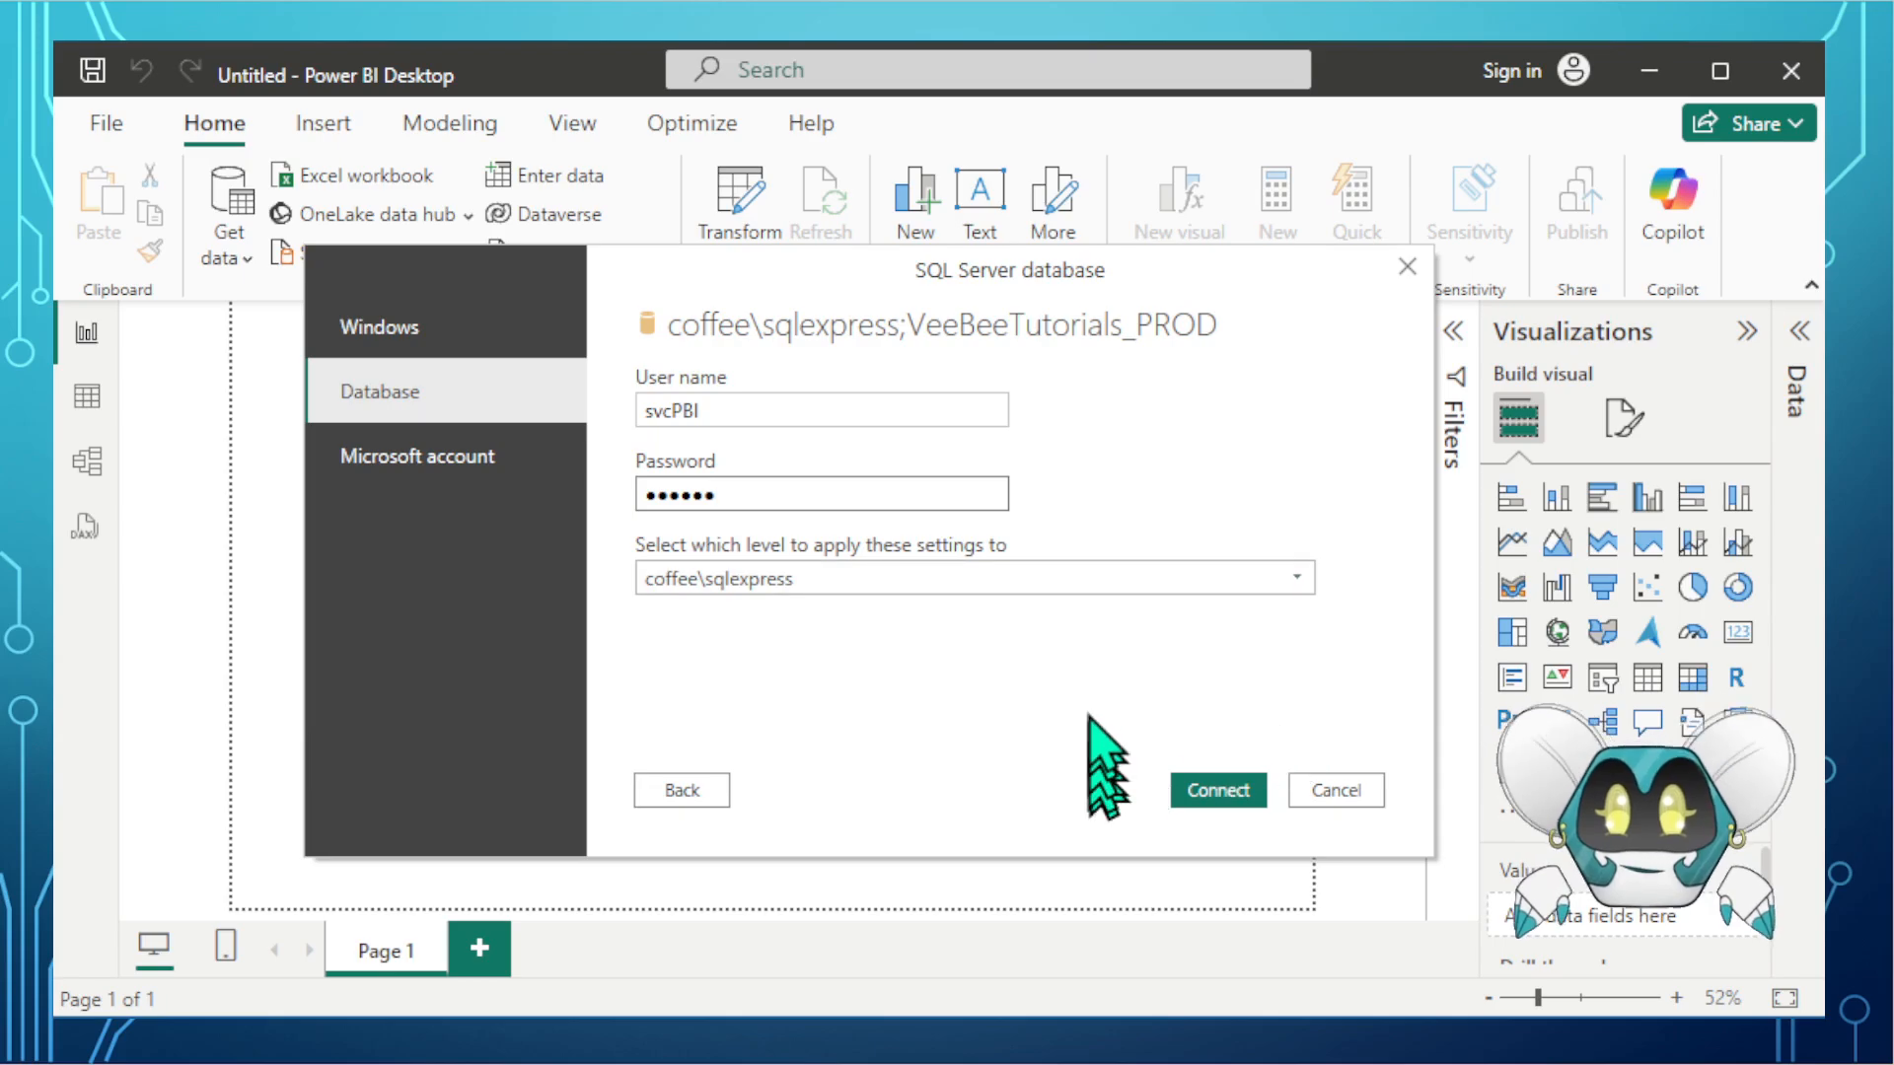
pyautogui.click(1199, 794)
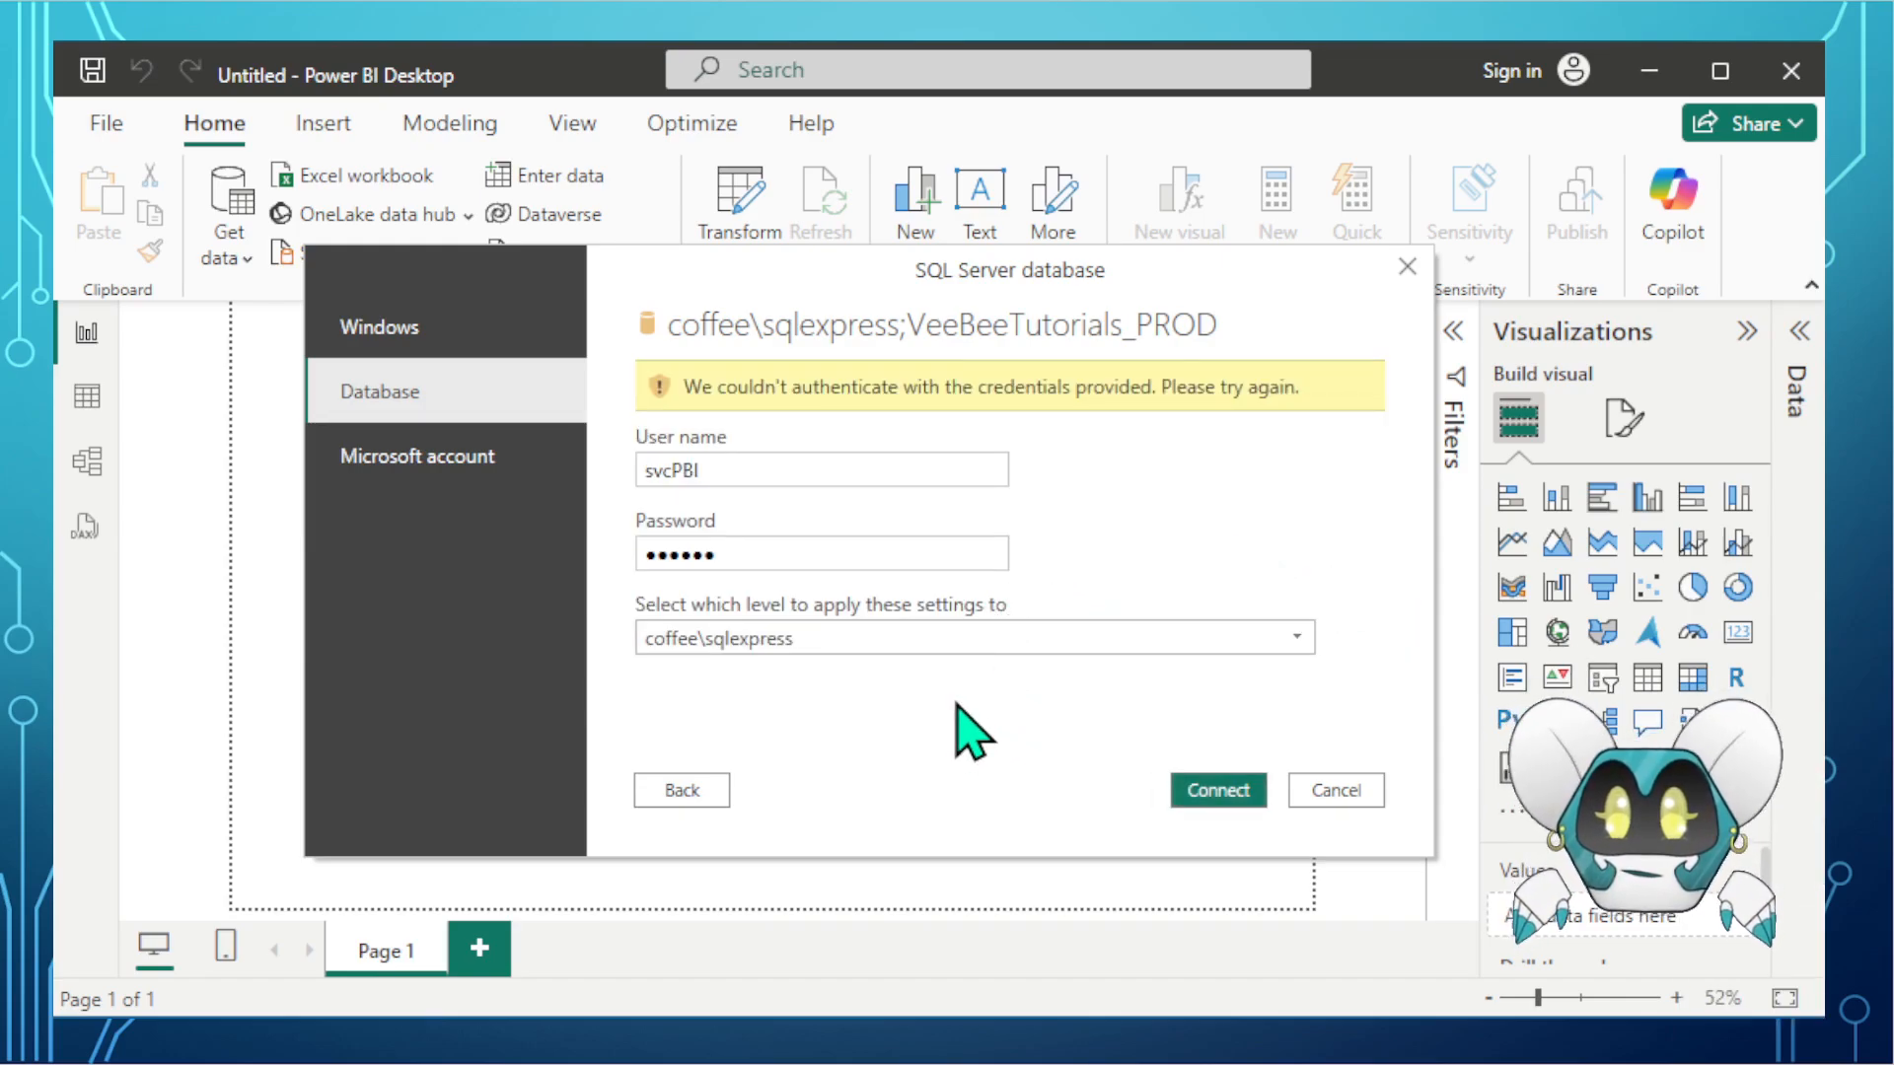
pyautogui.doubleClick(782, 549)
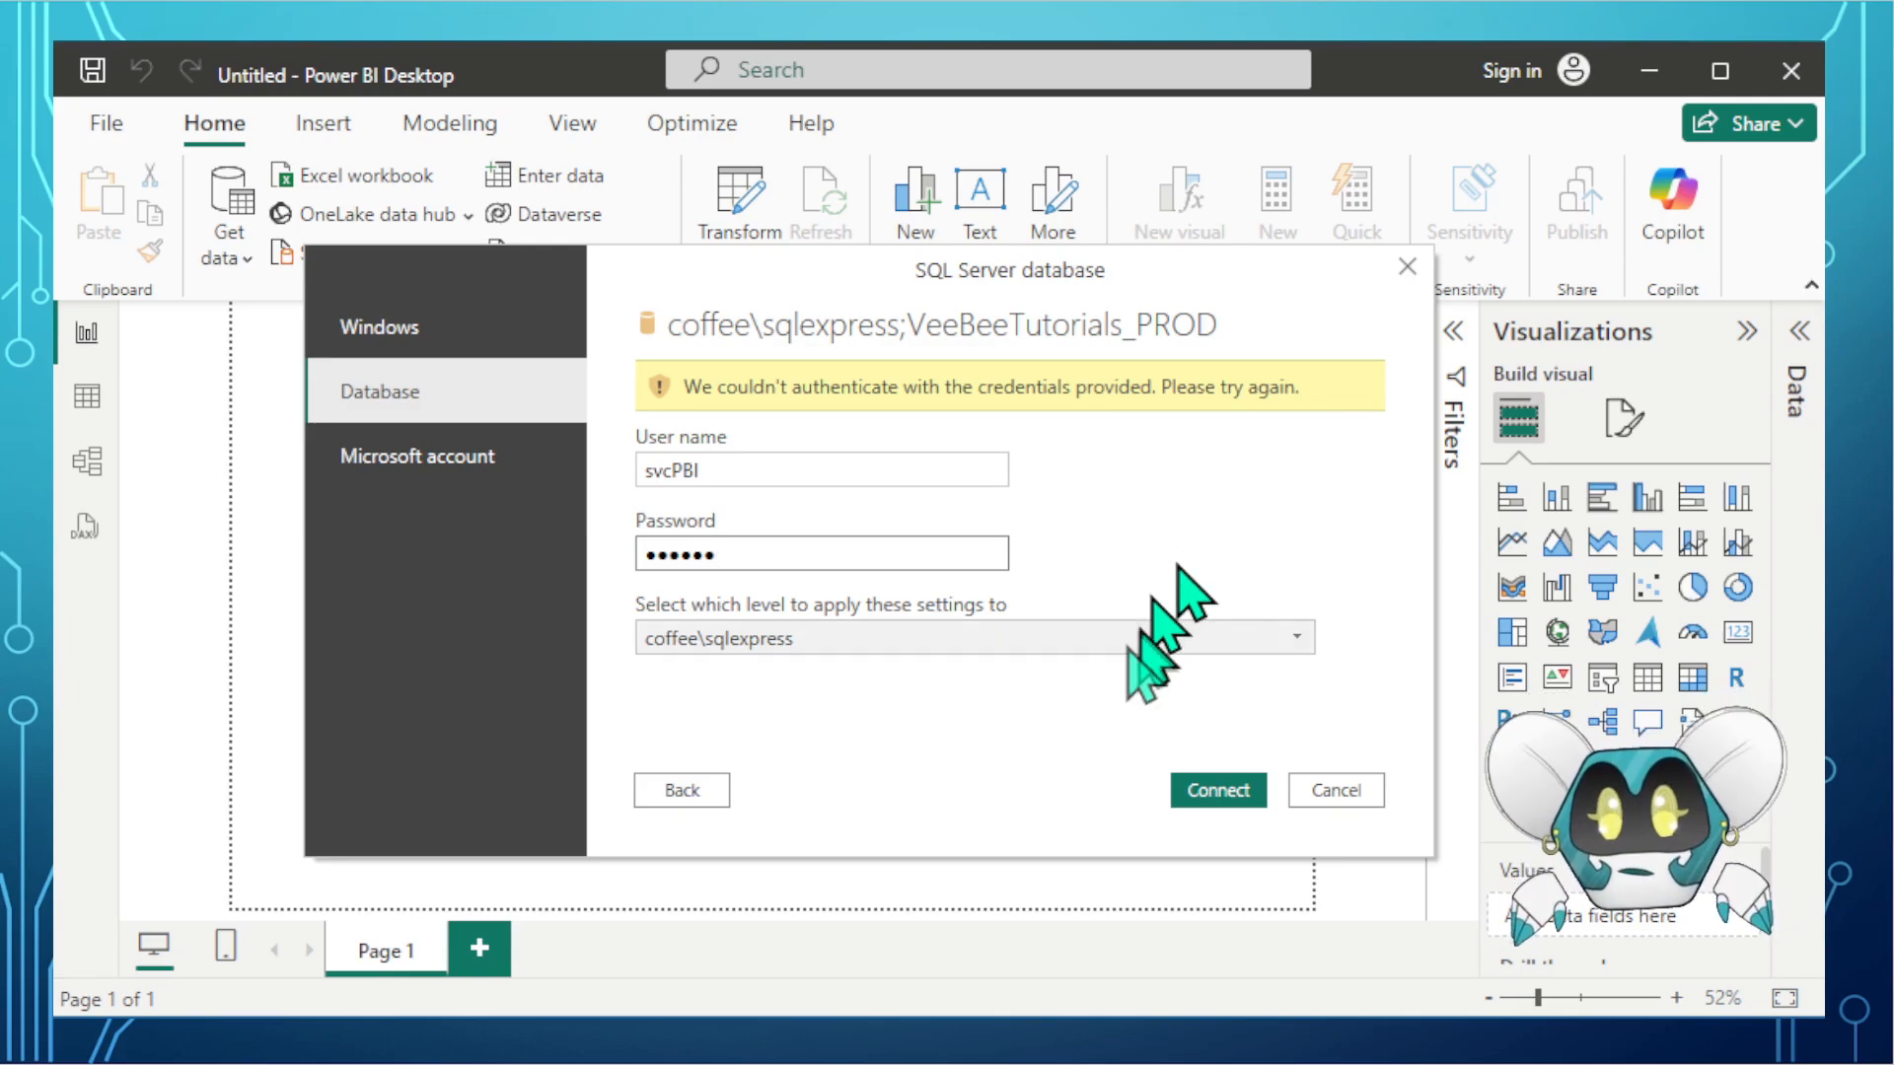
pyautogui.click(1189, 788)
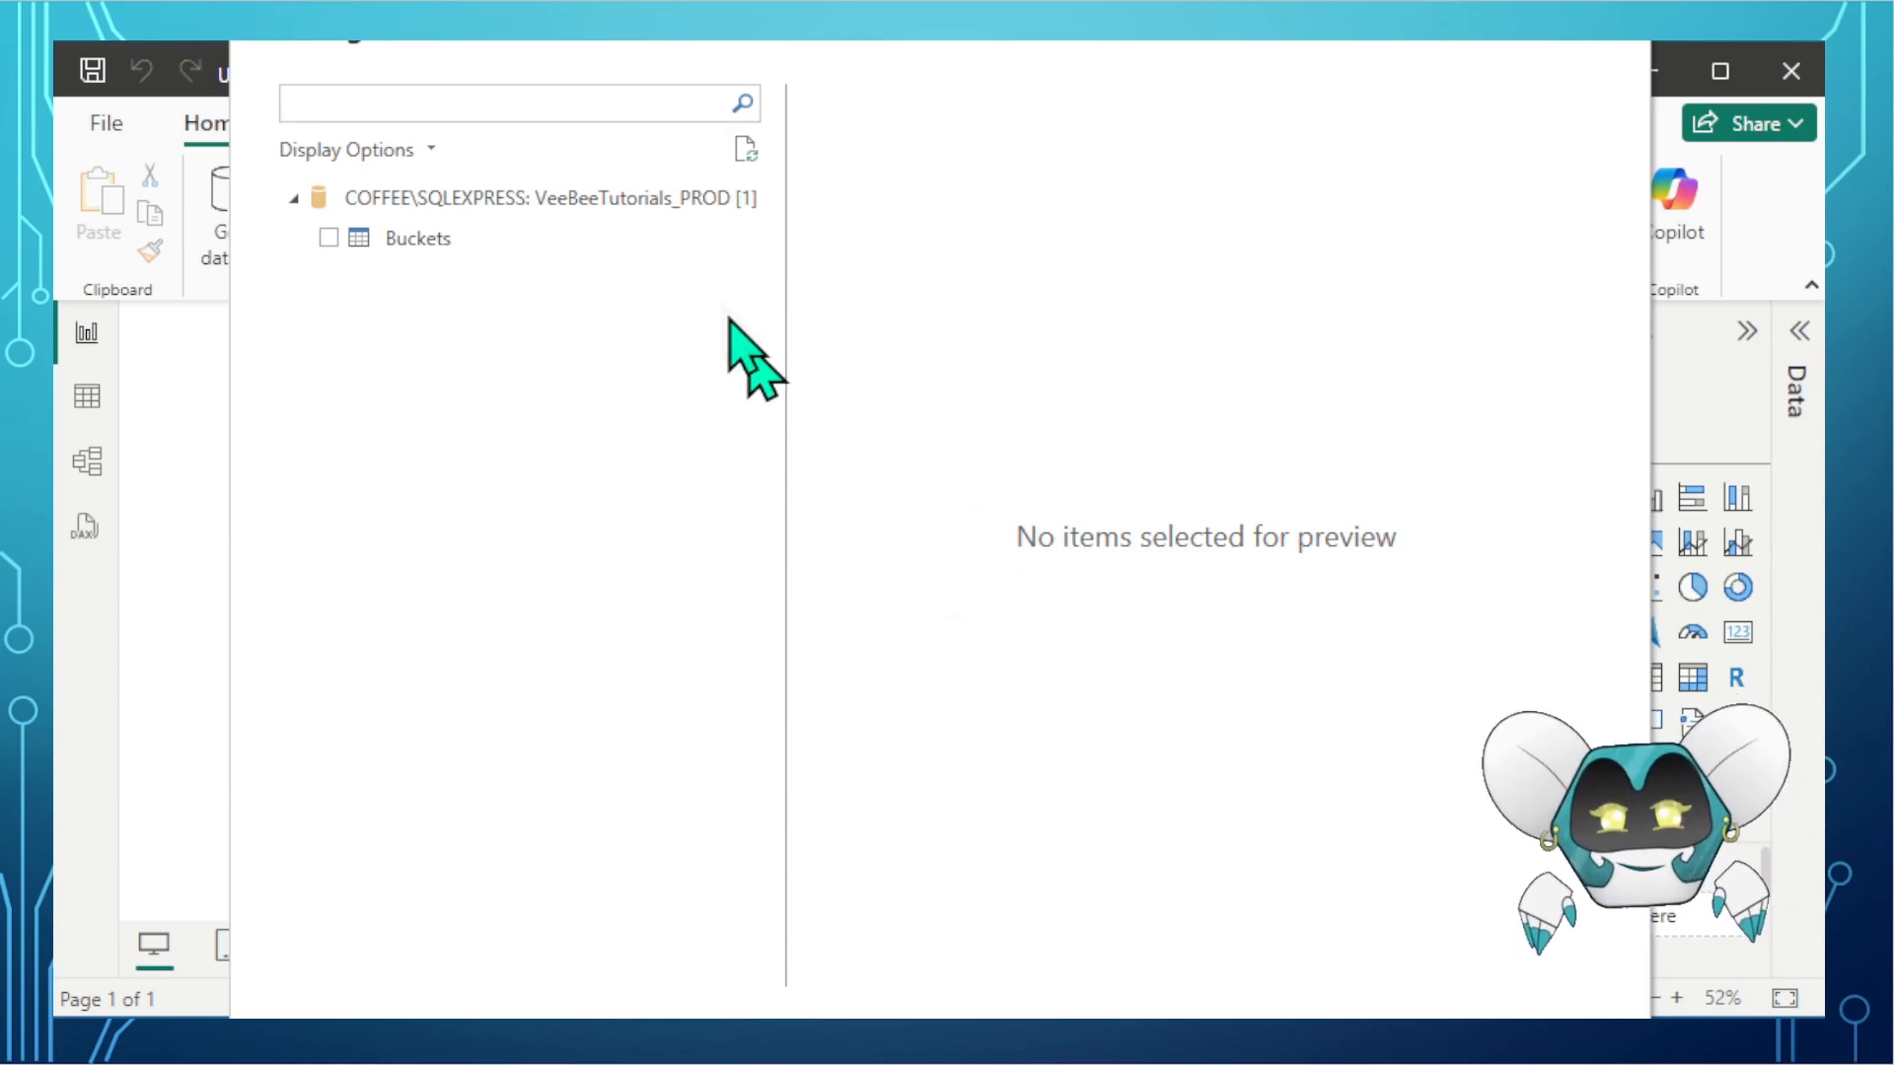
pyautogui.moveTo(518, 47); pyautogui.dragTo(516, 157)
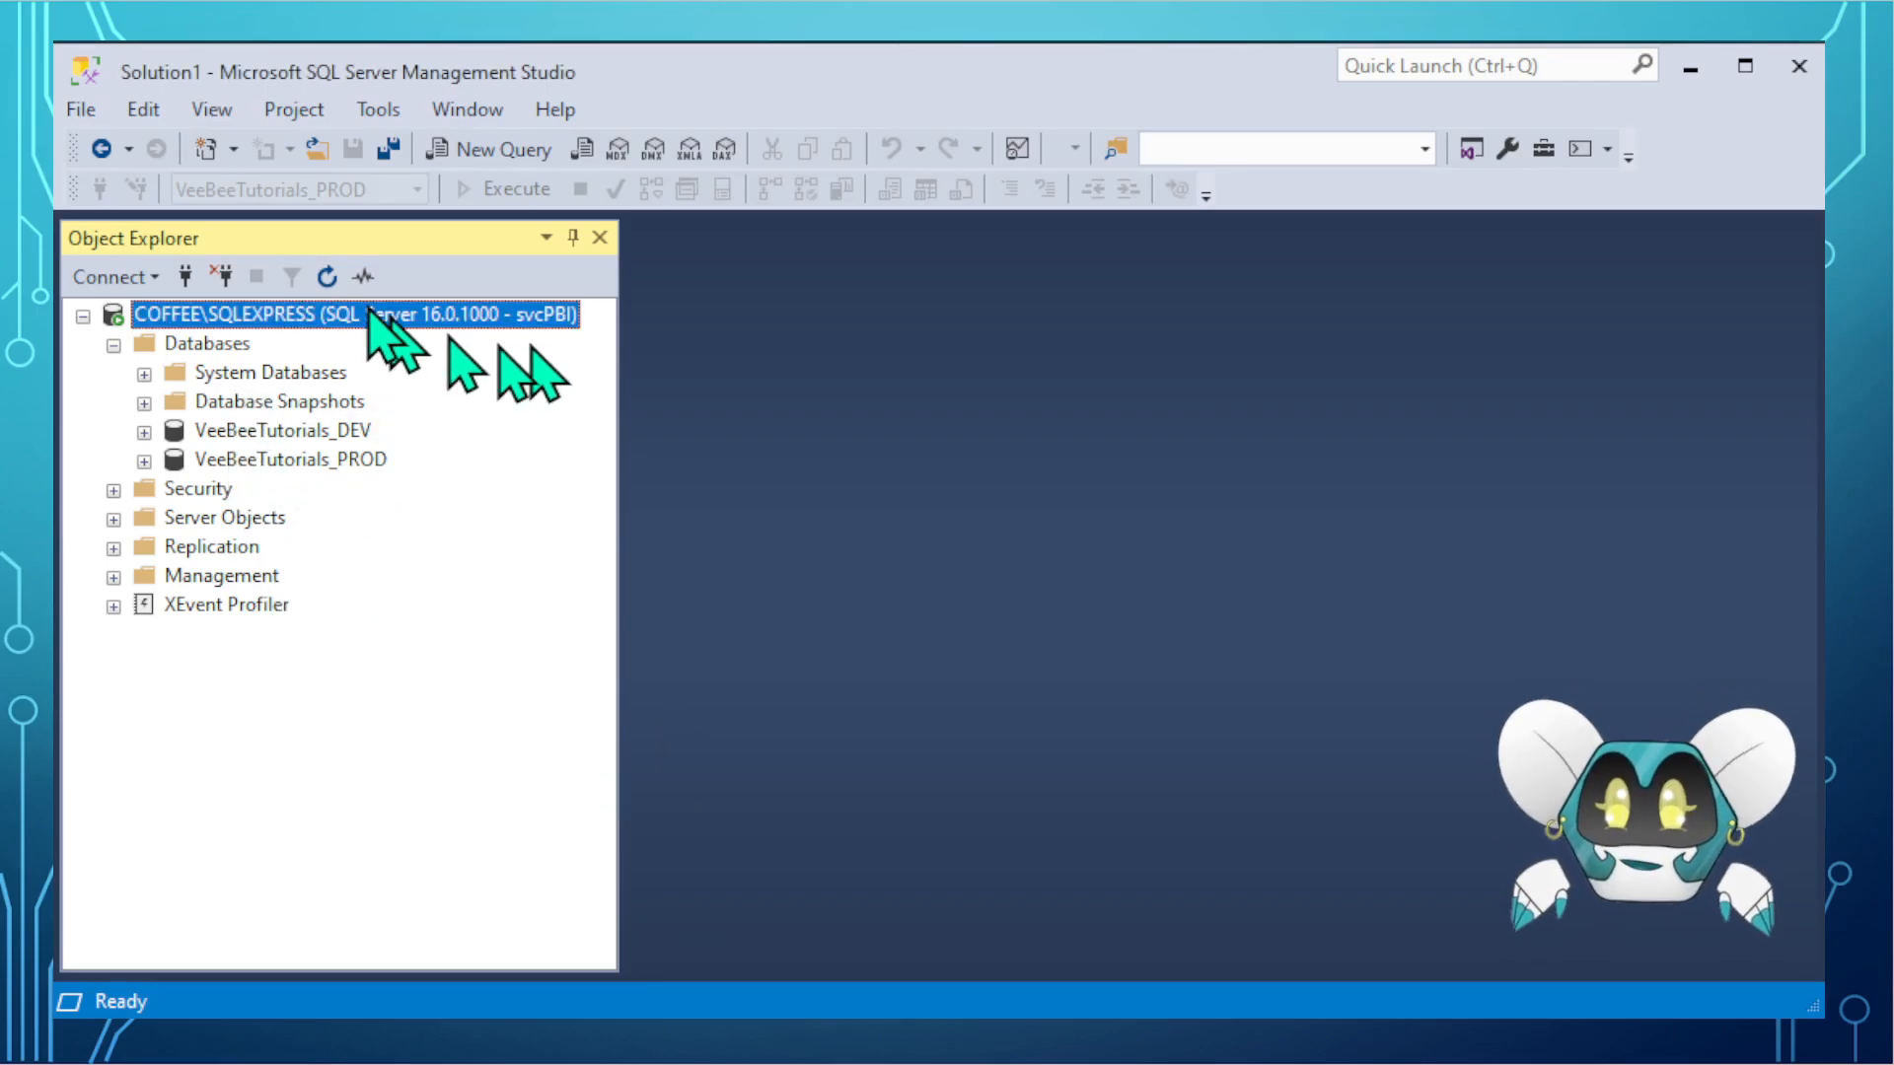
# - Disconnect and reconnect to COFFEE\SQLEXPRESS with the original login's password
pyautogui.click(220, 279)
pyautogui.click(185, 281)
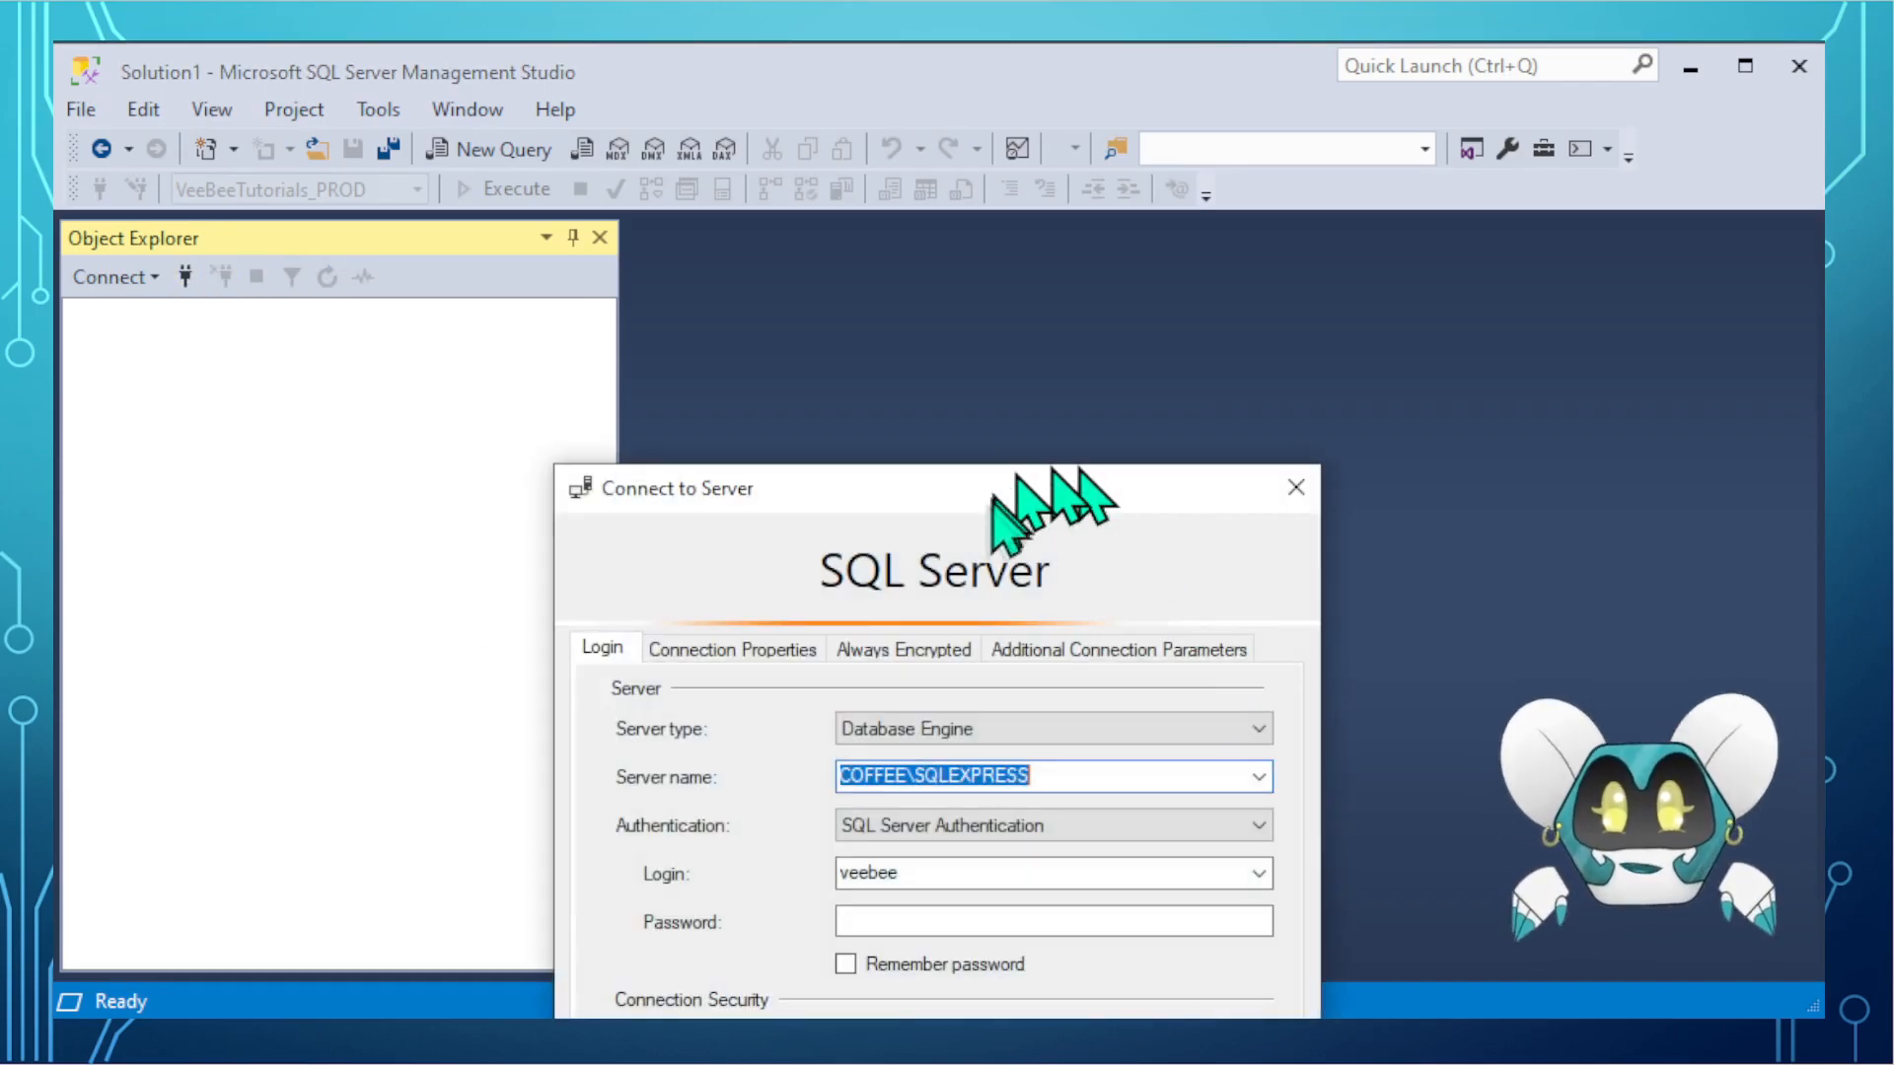
pyautogui.click(965, 613)
pyautogui.write('******')
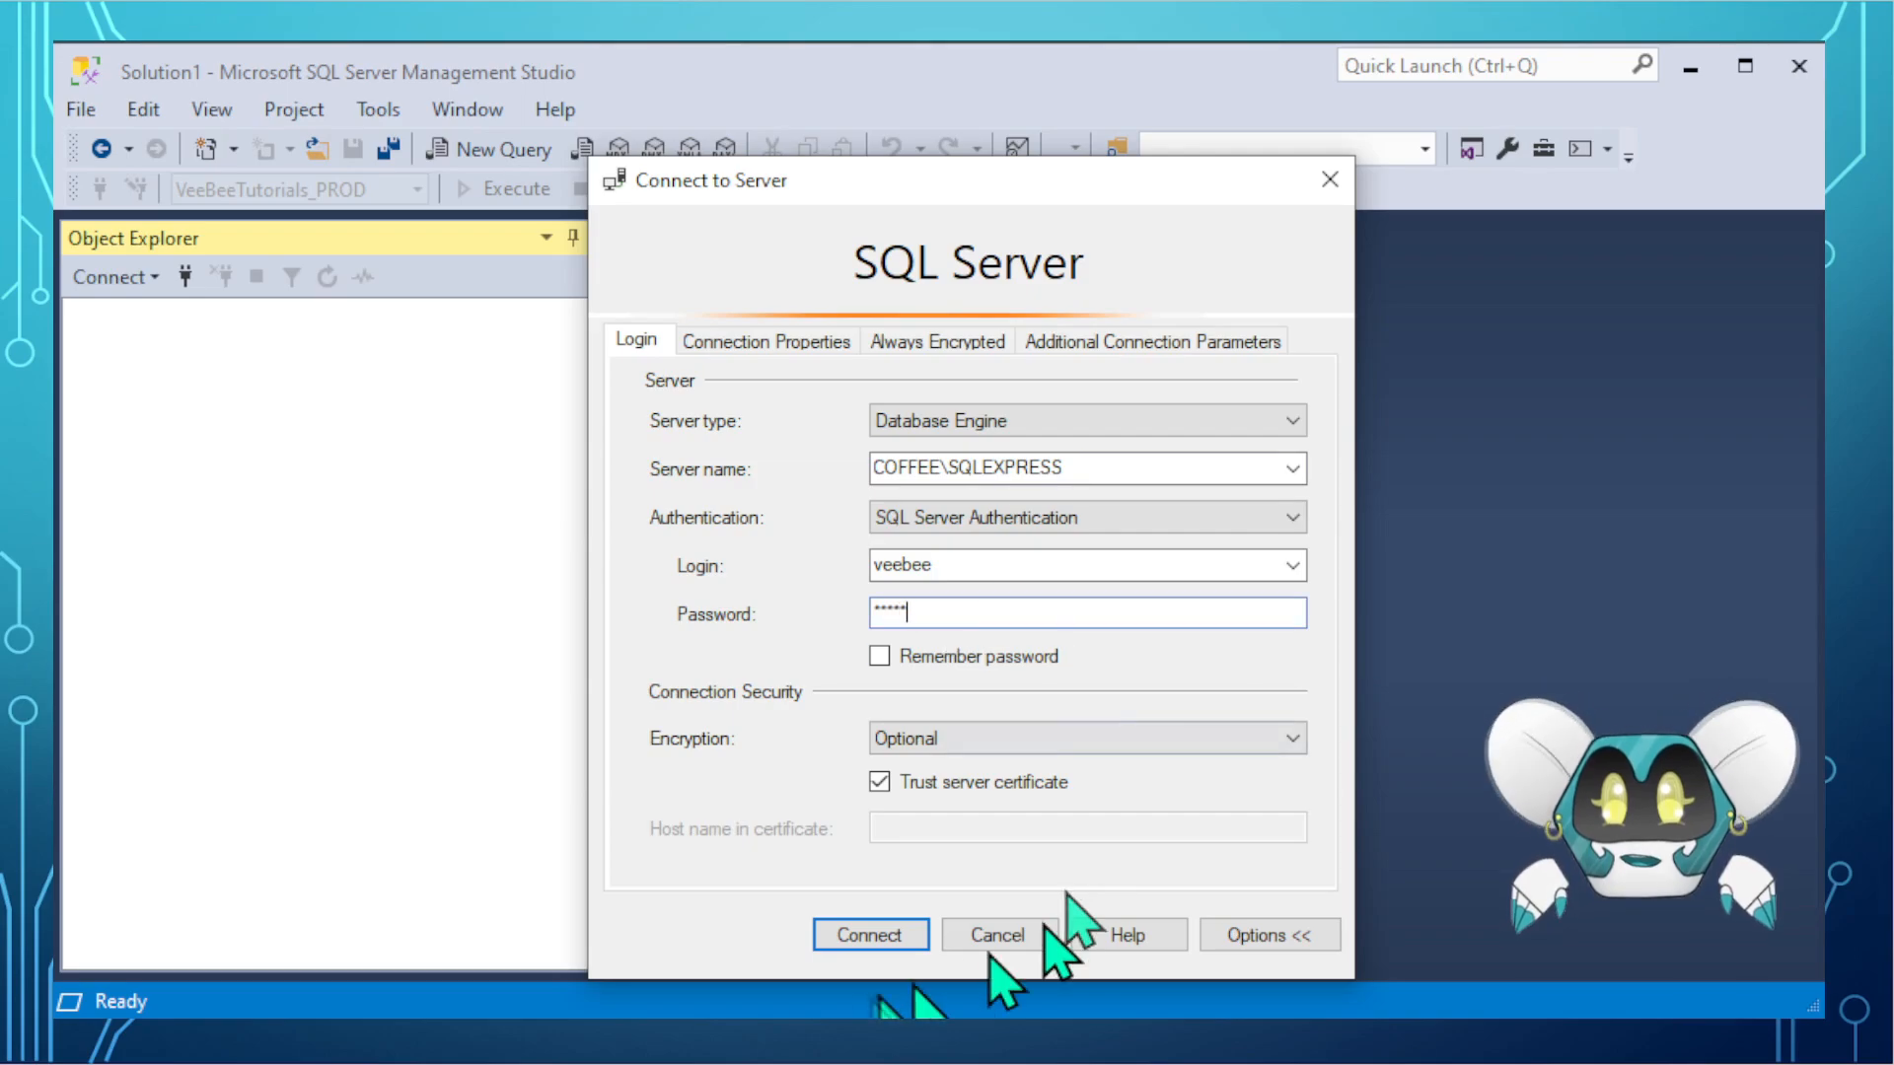
pyautogui.click(869, 935)
# - Expand VeeBeeTutorials_PROD's Tables to show dbo.Buckets, dbo.Buckets_ADT and dbo.WK_Buckets
pyautogui.click(114, 345)
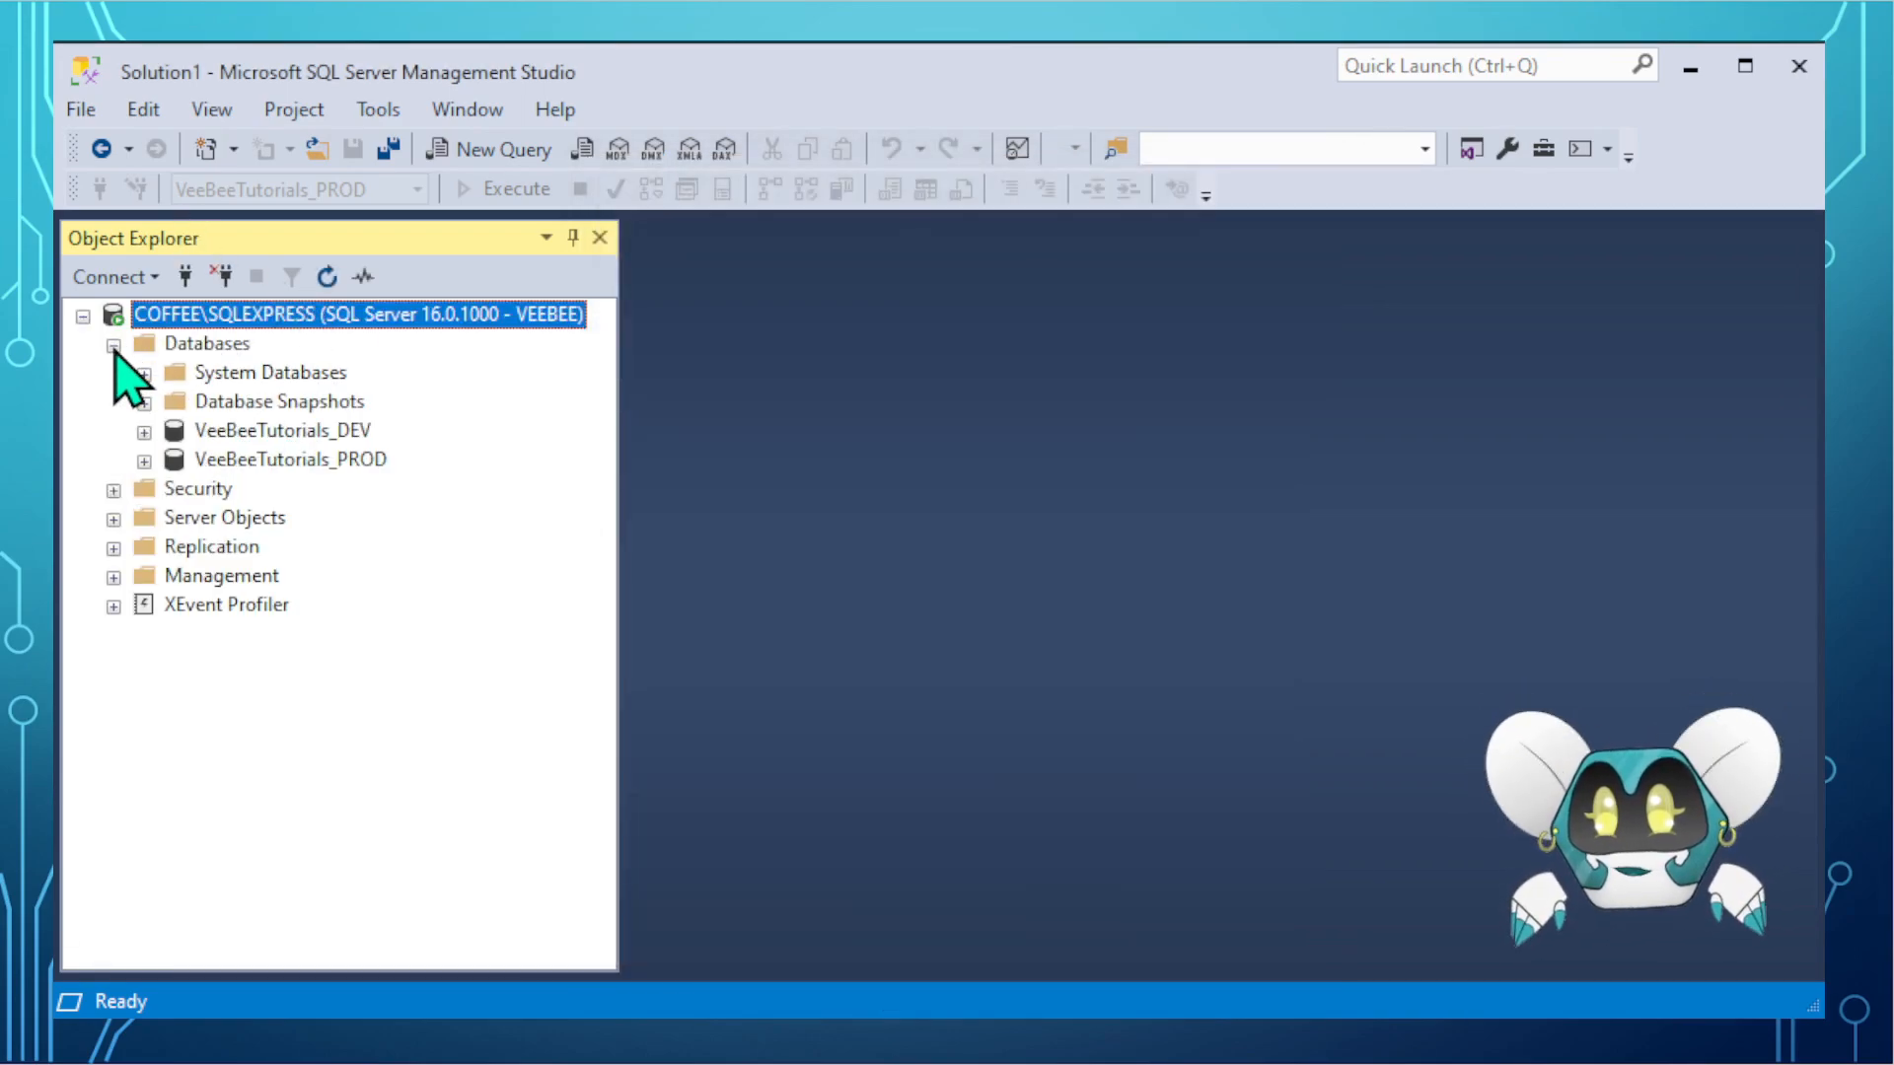
pyautogui.click(145, 461)
pyautogui.click(174, 519)
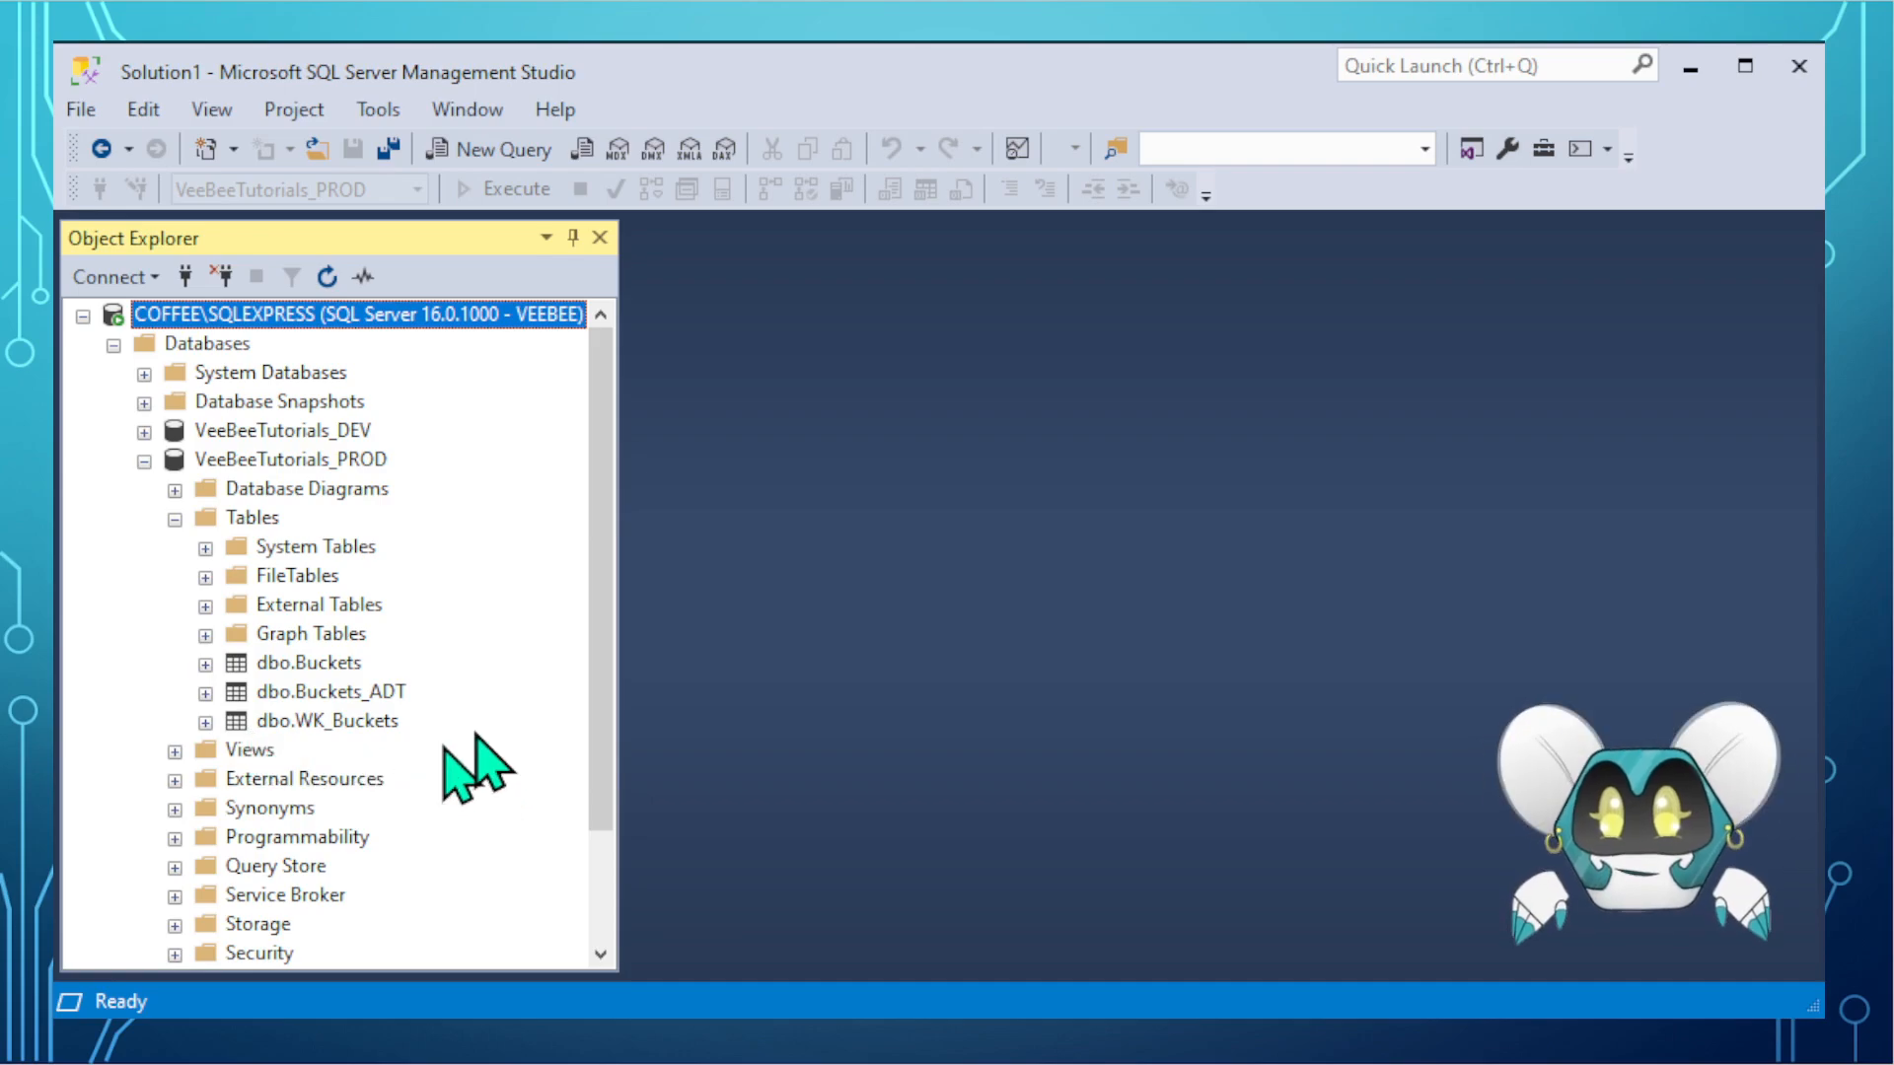
pyautogui.click(357, 662)
pyautogui.click(382, 692)
pyautogui.click(376, 722)
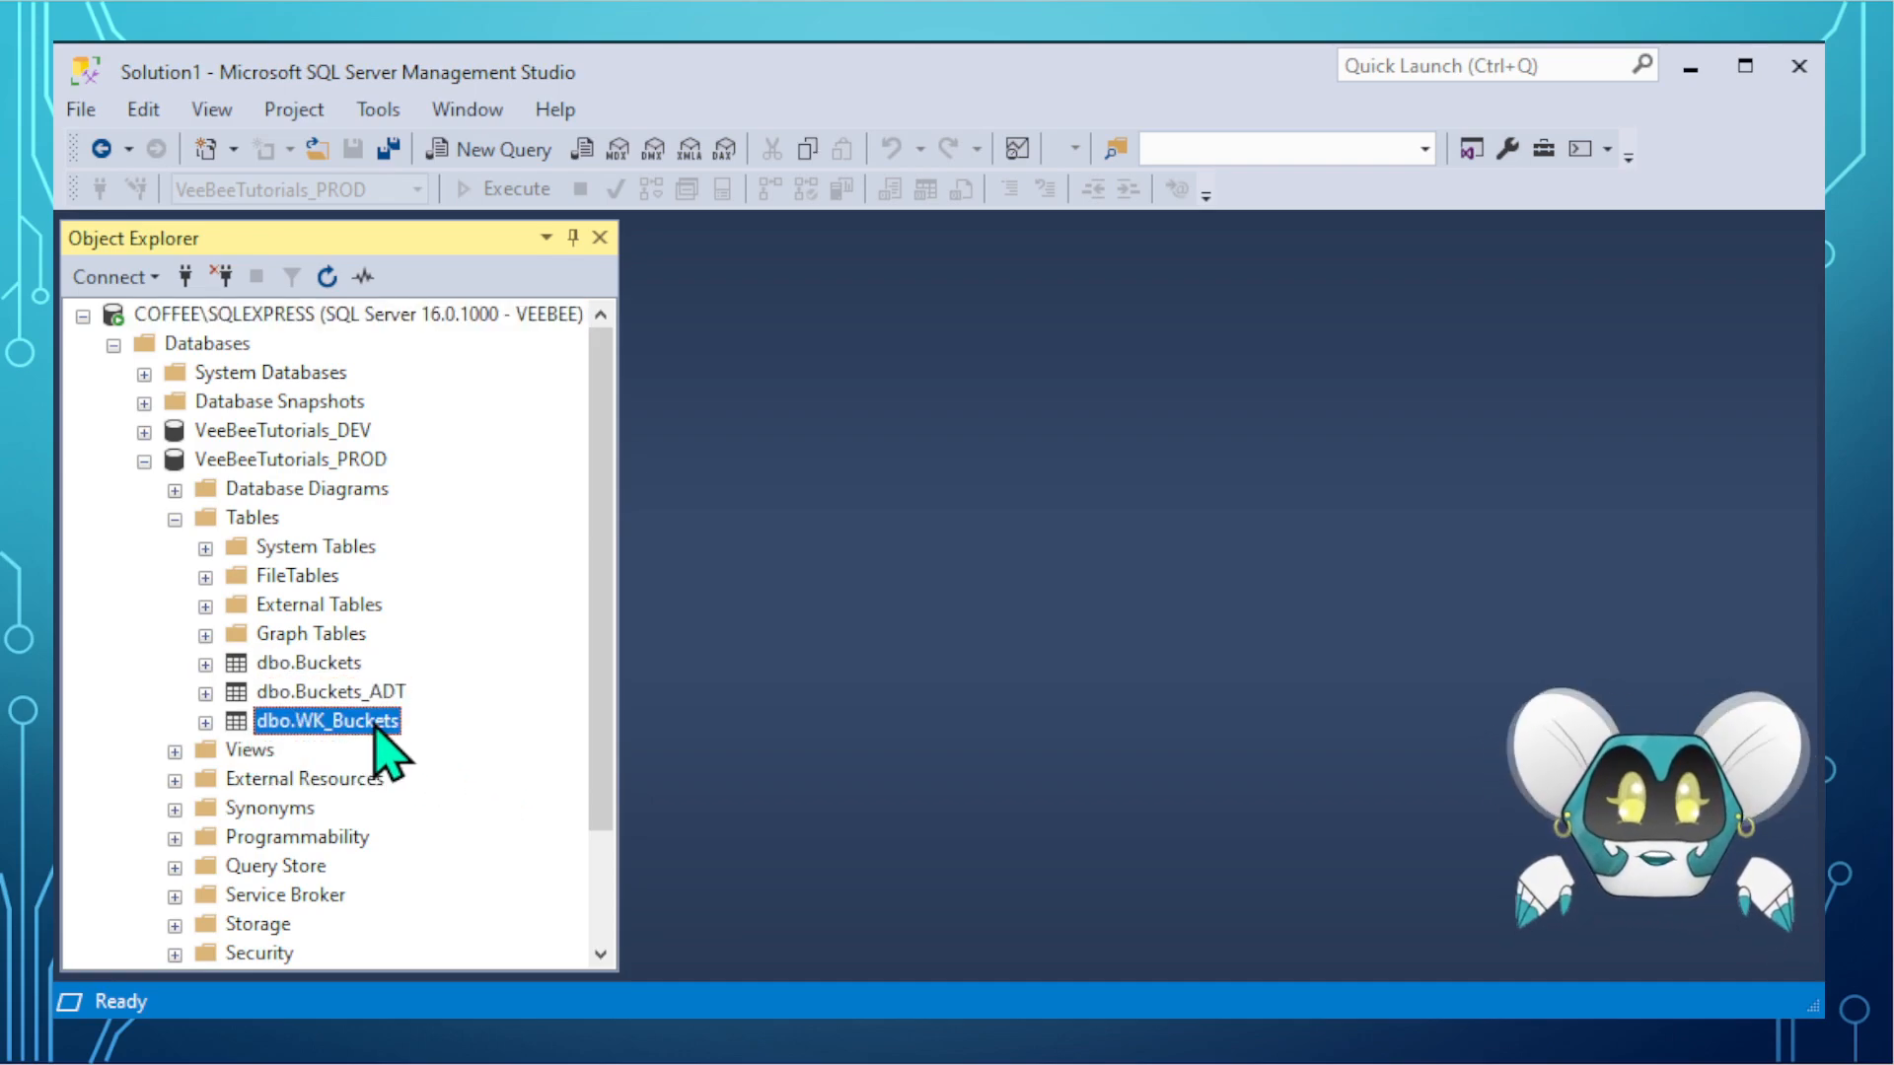
pyautogui.click(360, 462)
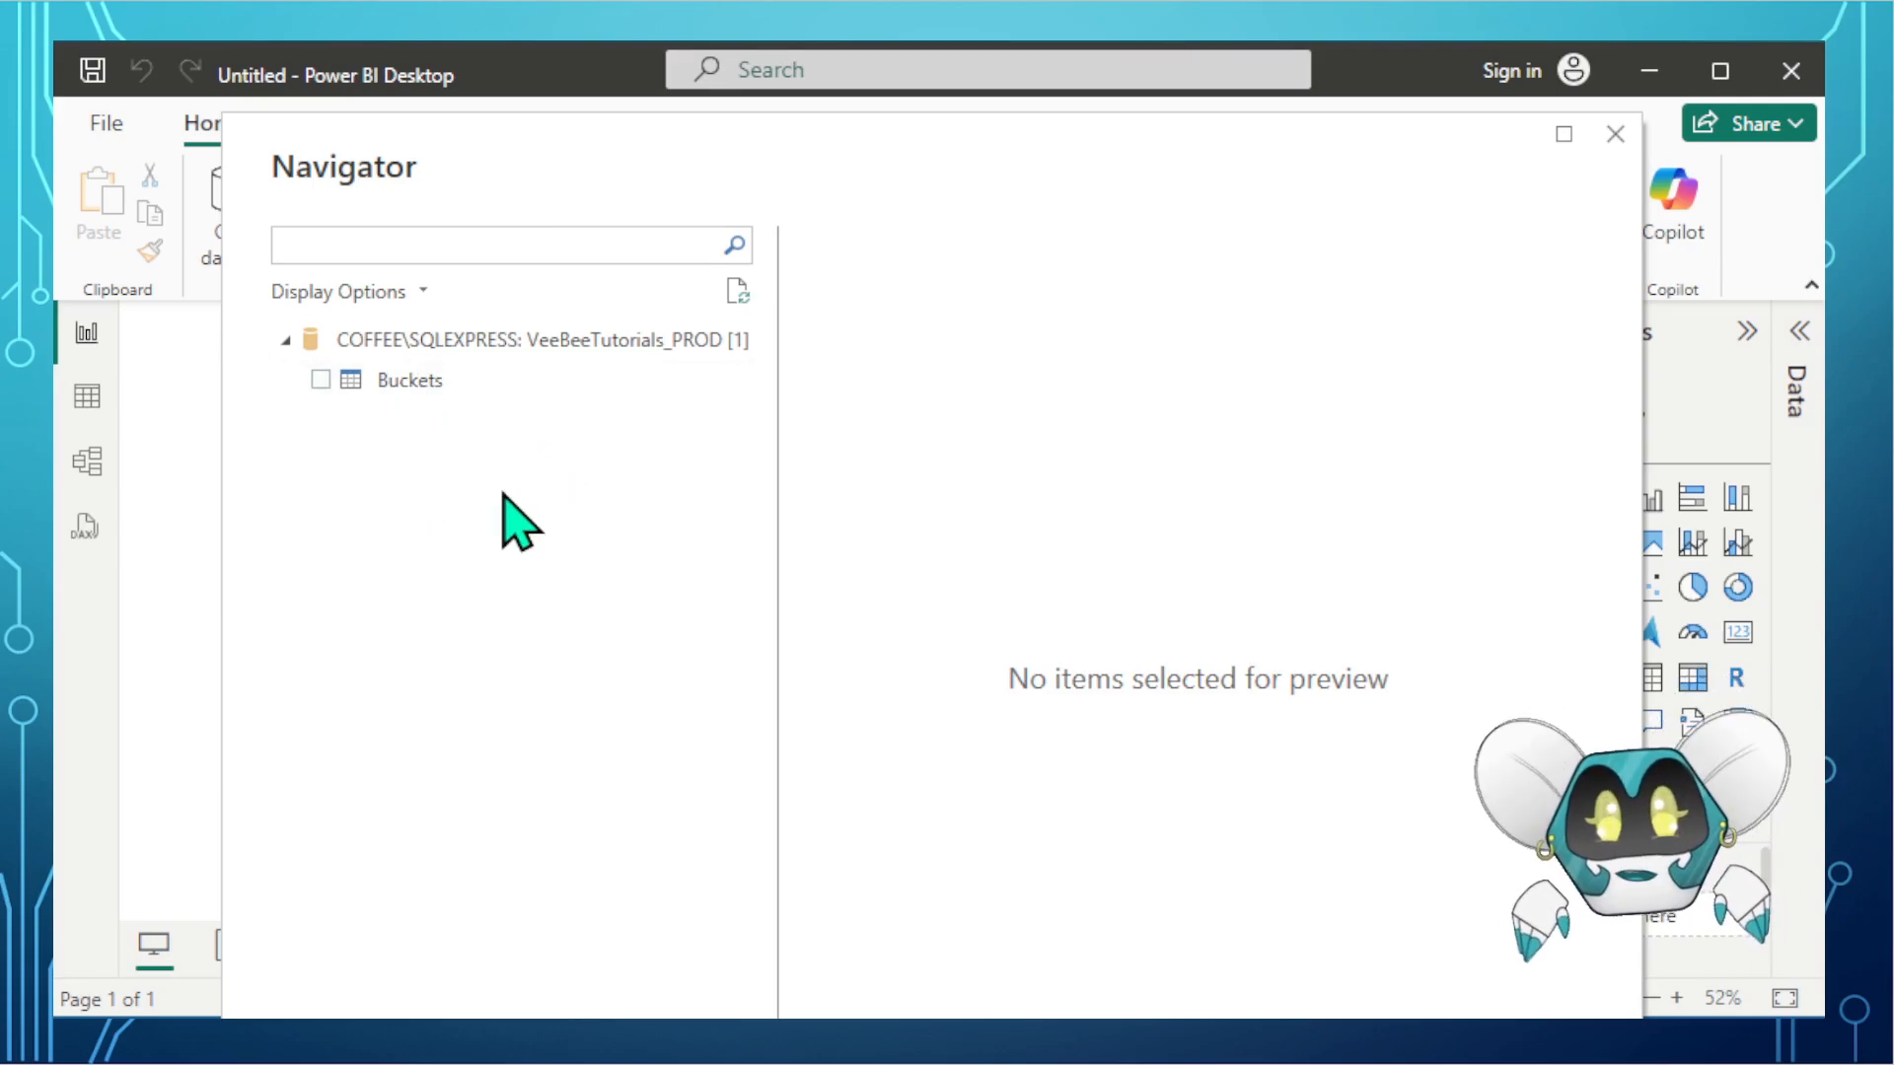
# - Select the Buckets table in the Navigator, preview its rows, and load it
pyautogui.moveTo(452, 126); pyautogui.dragTo(484, 160)
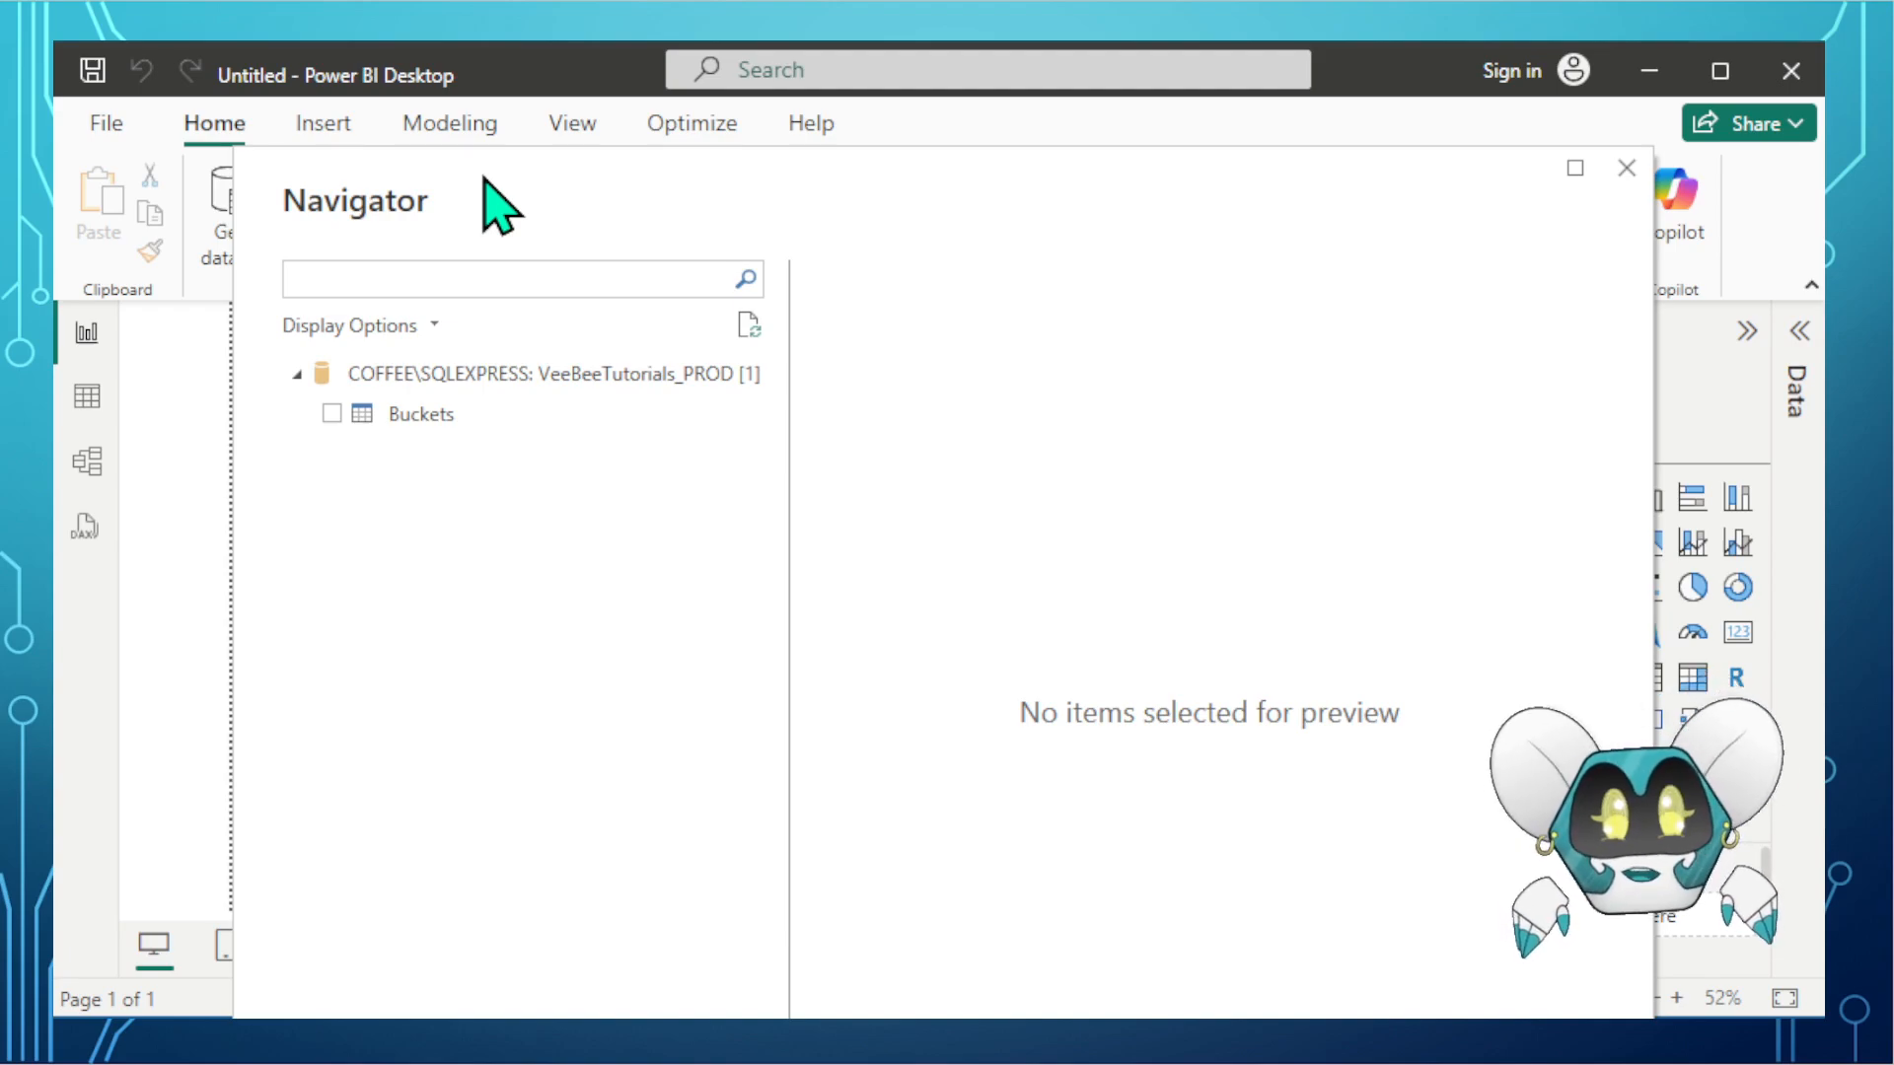
pyautogui.moveTo(414, 190); pyautogui.dragTo(448, 166)
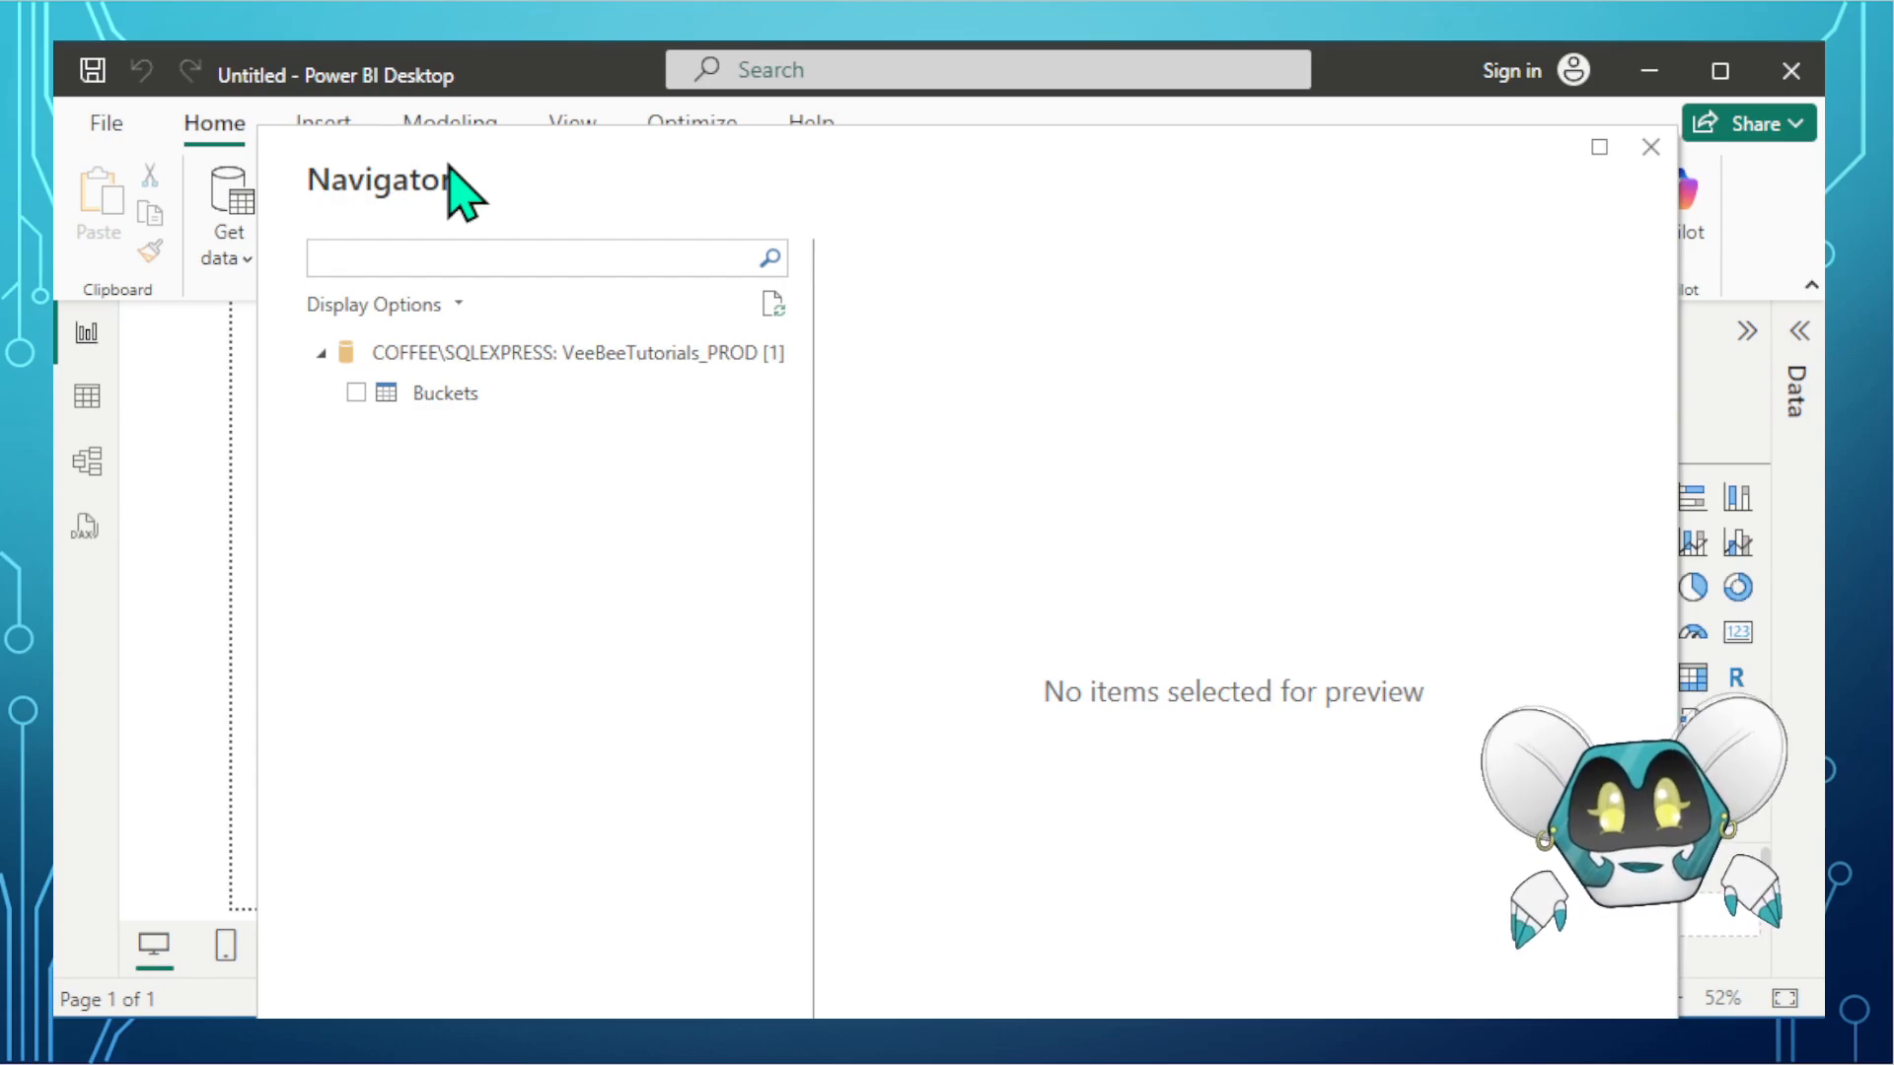
pyautogui.moveTo(415, 154); pyautogui.dragTo(406, 78)
pyautogui.click(346, 315)
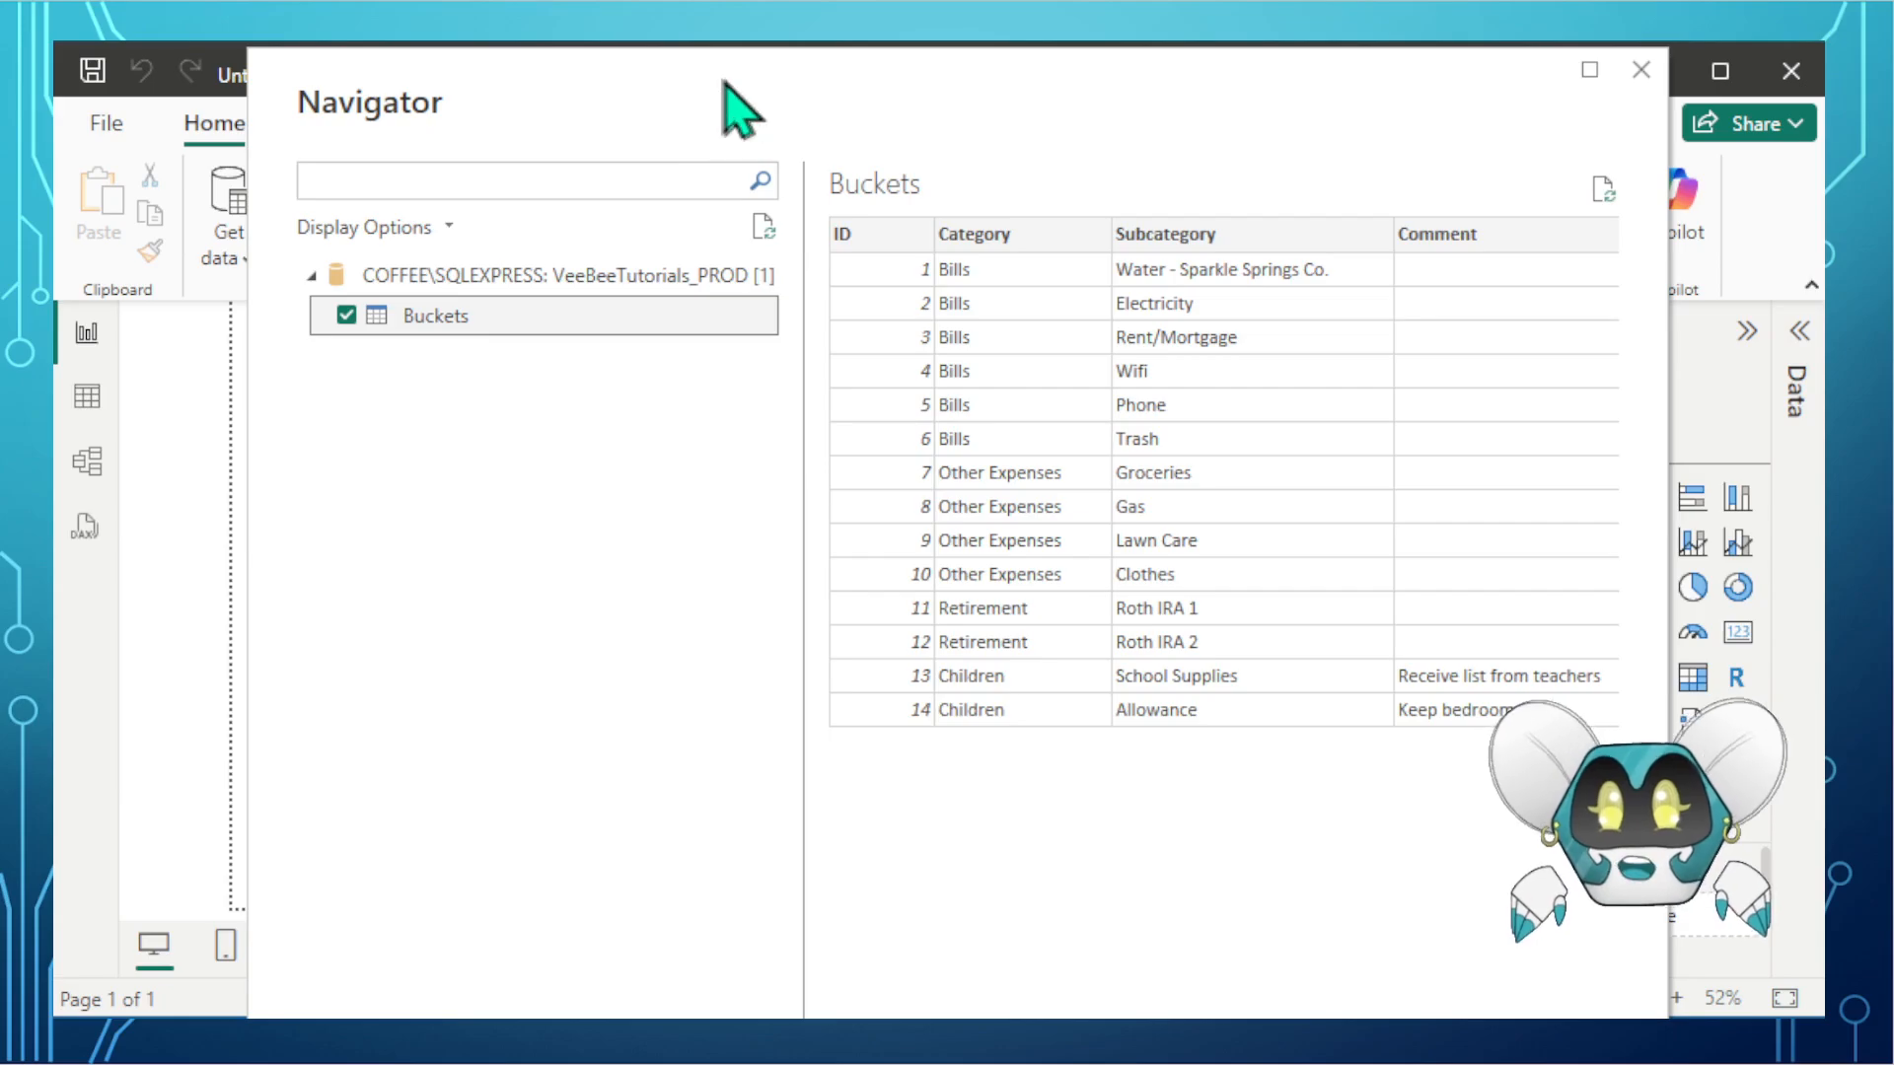
pyautogui.moveTo(593, 123); pyautogui.dragTo(617, 172)
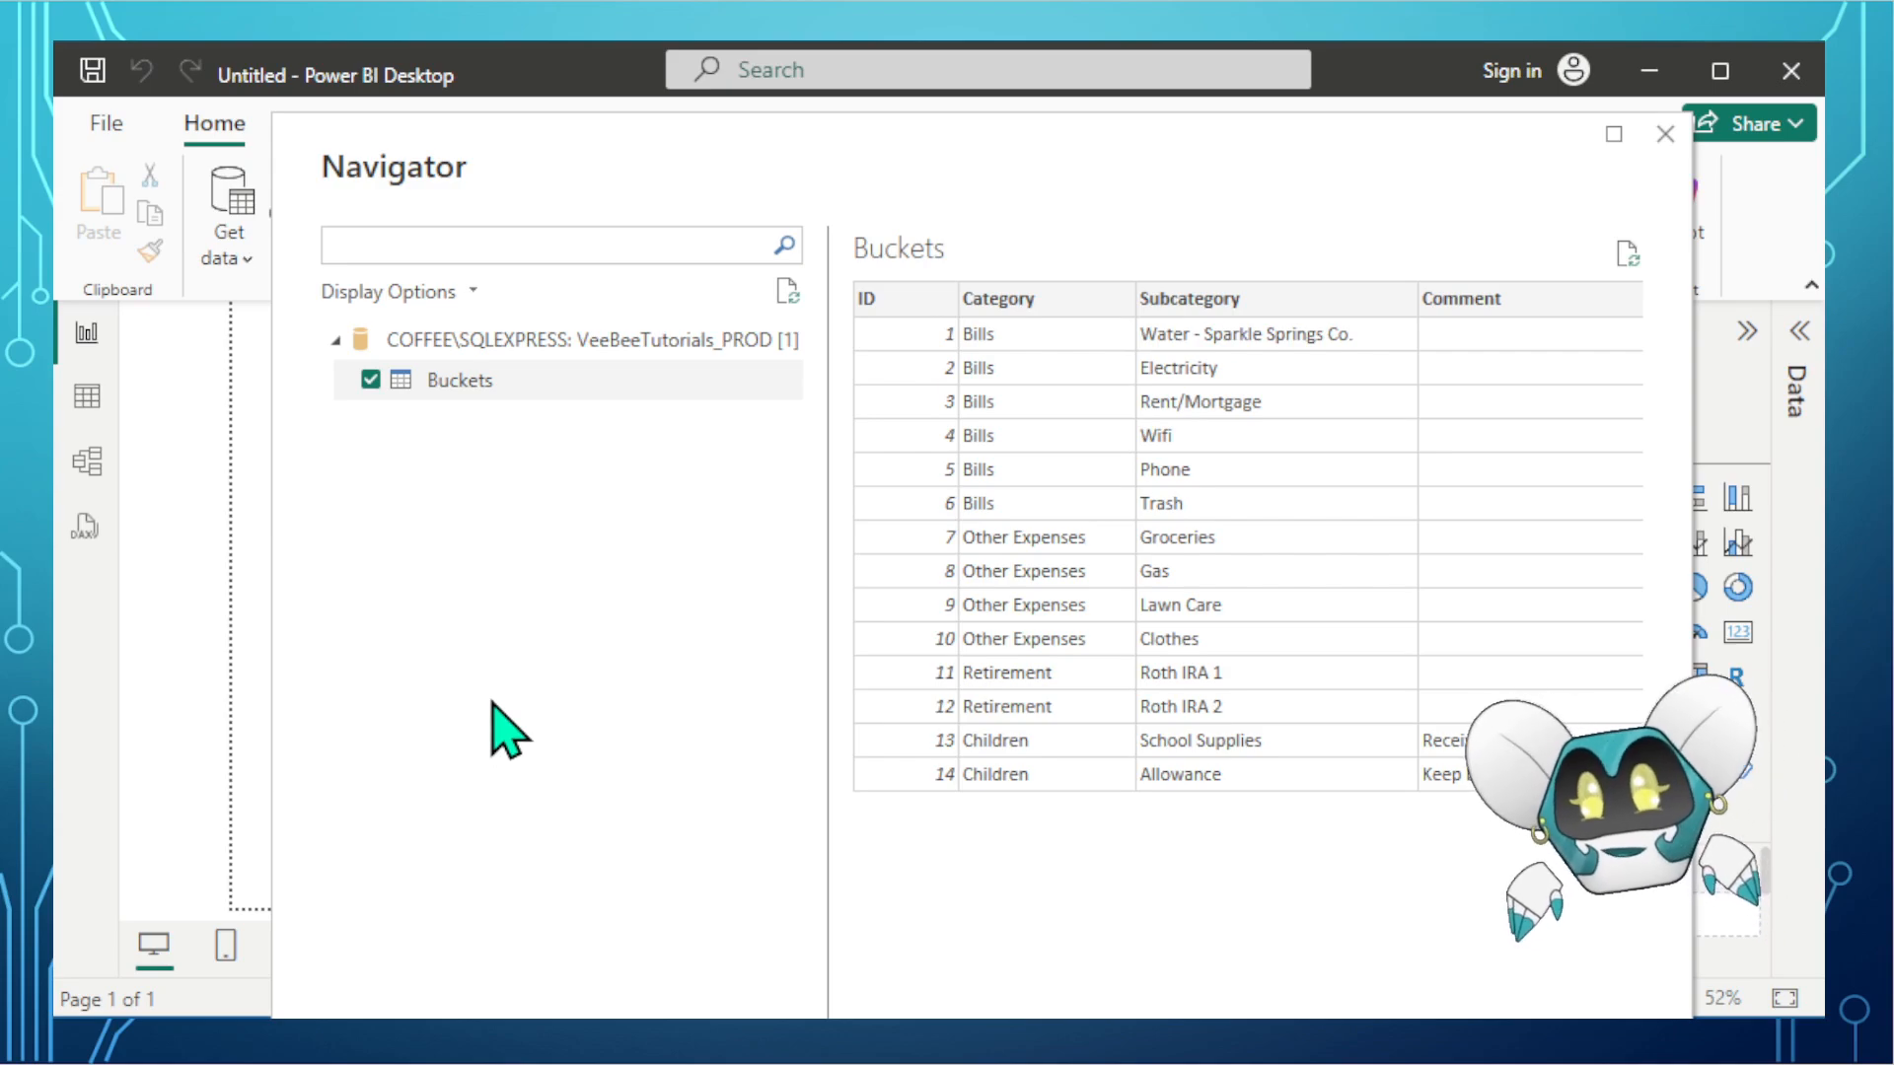
pyautogui.moveTo(359, 130); pyautogui.dragTo(372, 128)
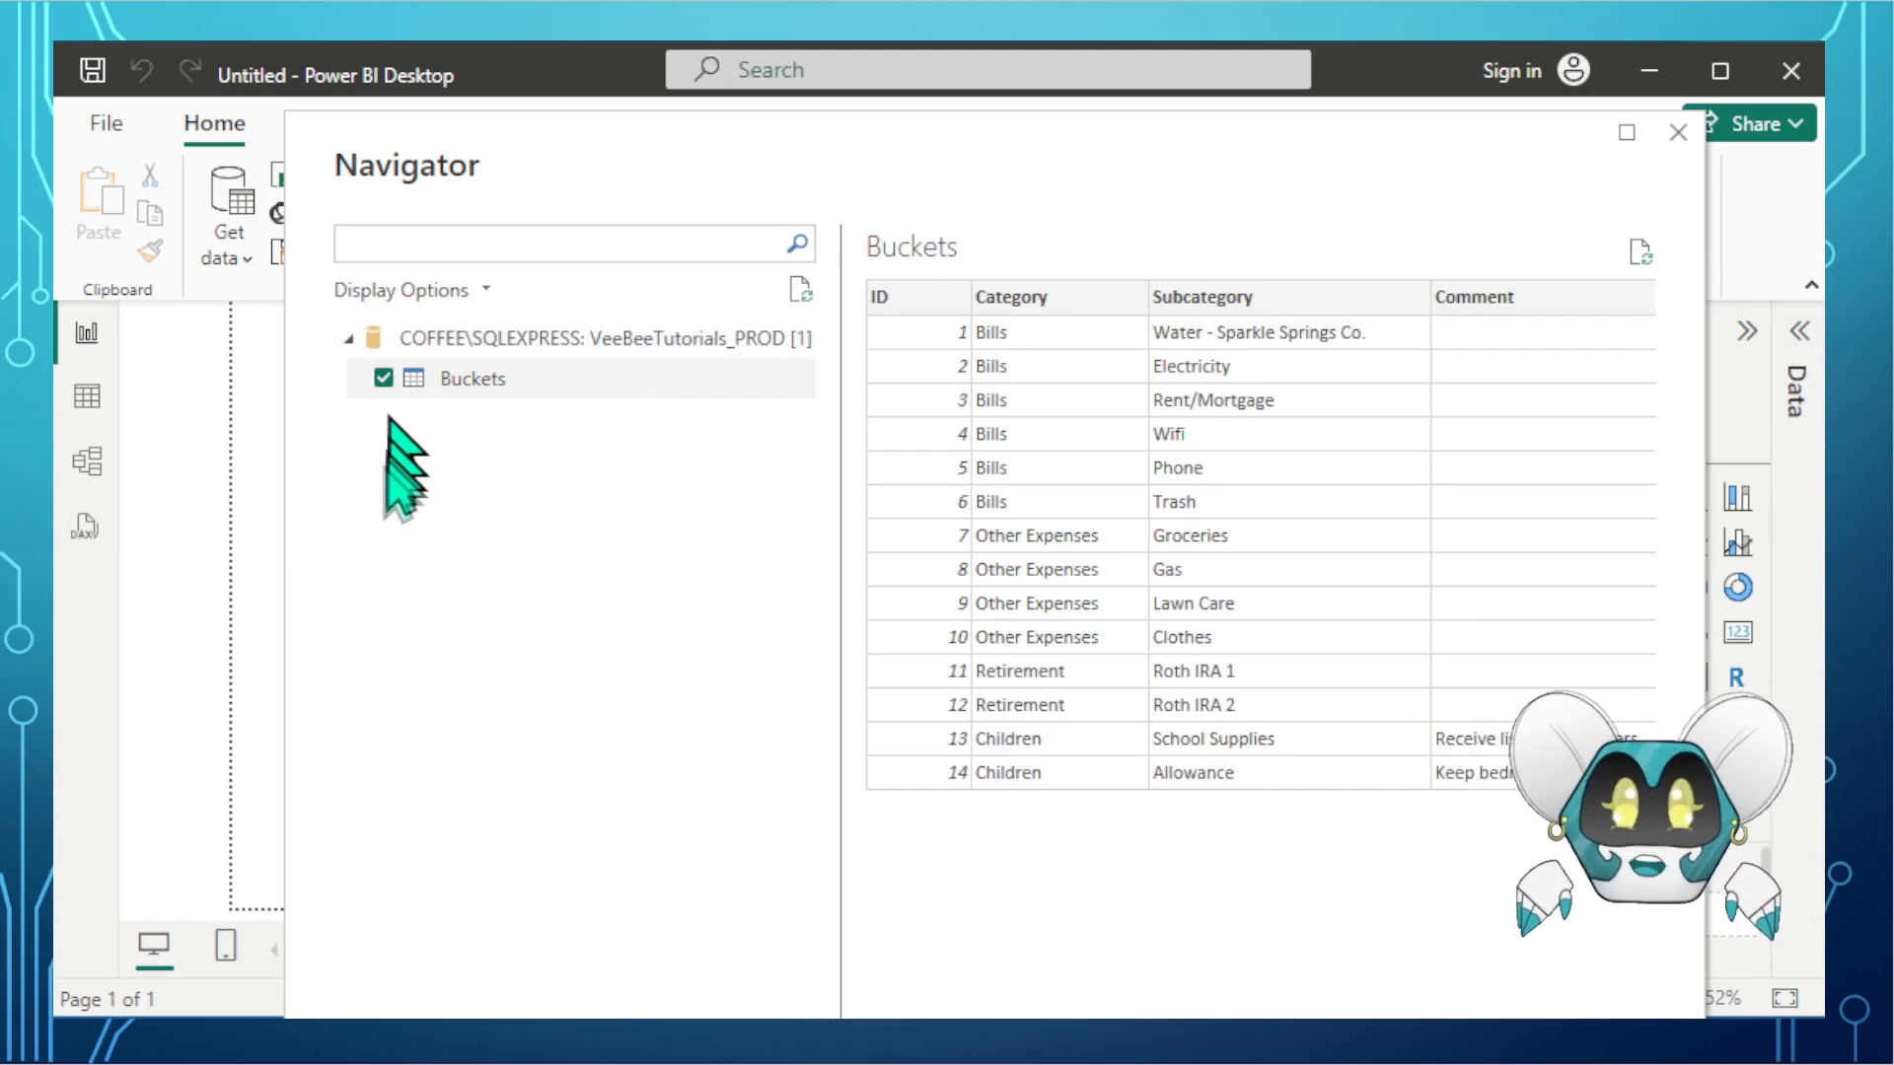
pyautogui.click(500, 389)
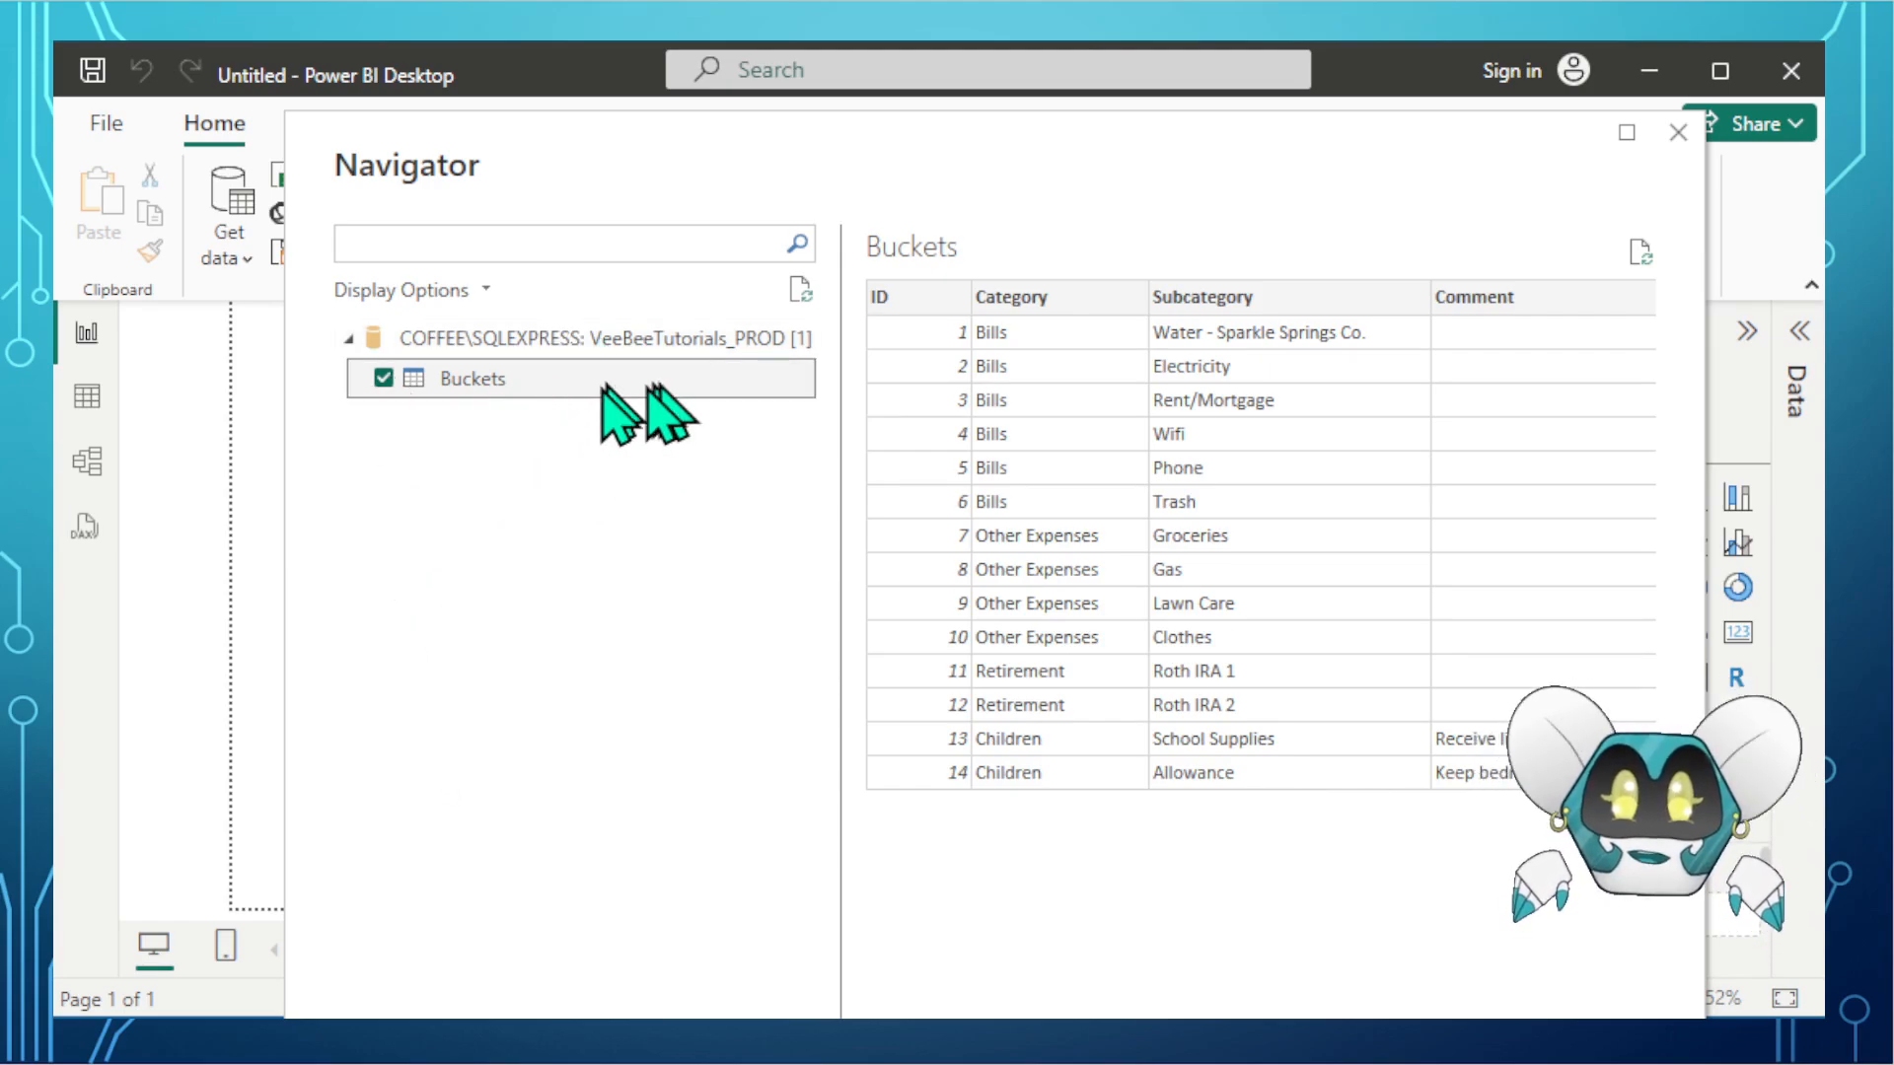
pyautogui.moveTo(626, 191); pyautogui.dragTo(402, 93)
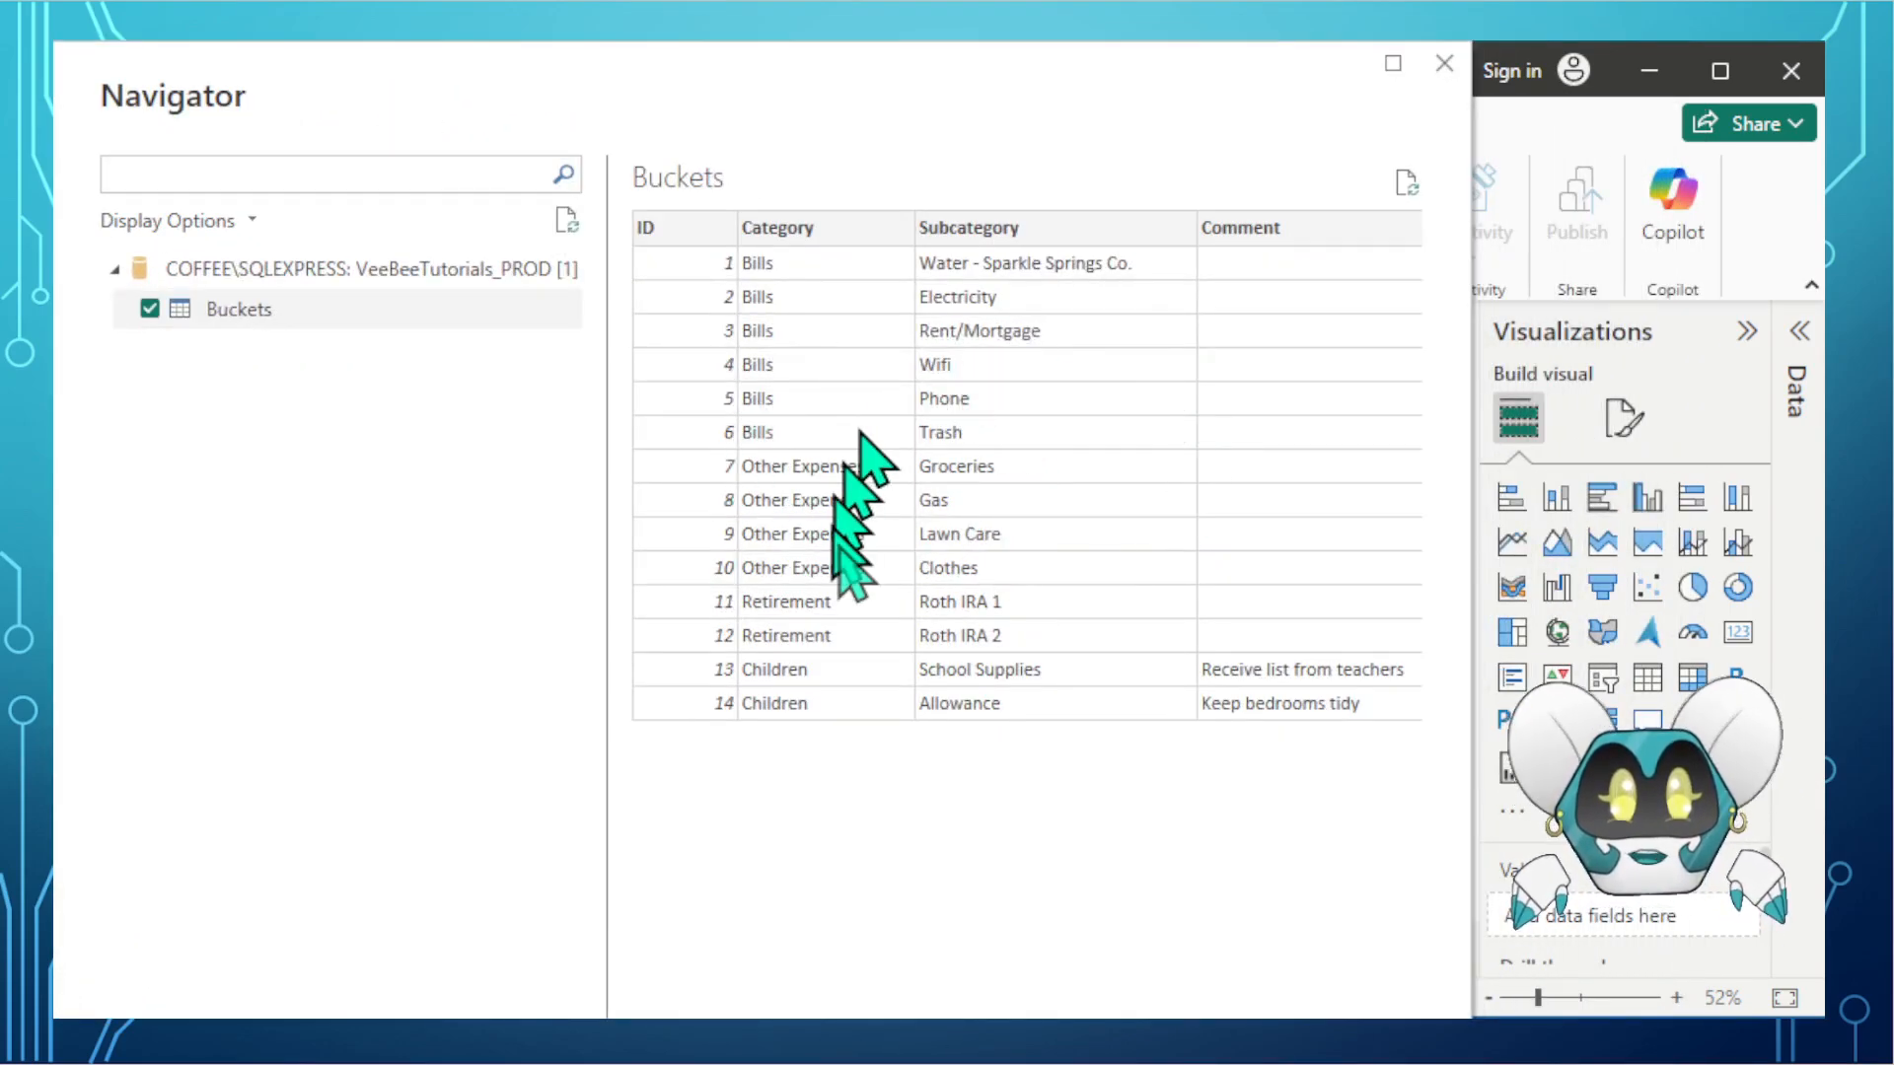
pyautogui.moveTo(509, 87); pyautogui.dragTo(655, 45)
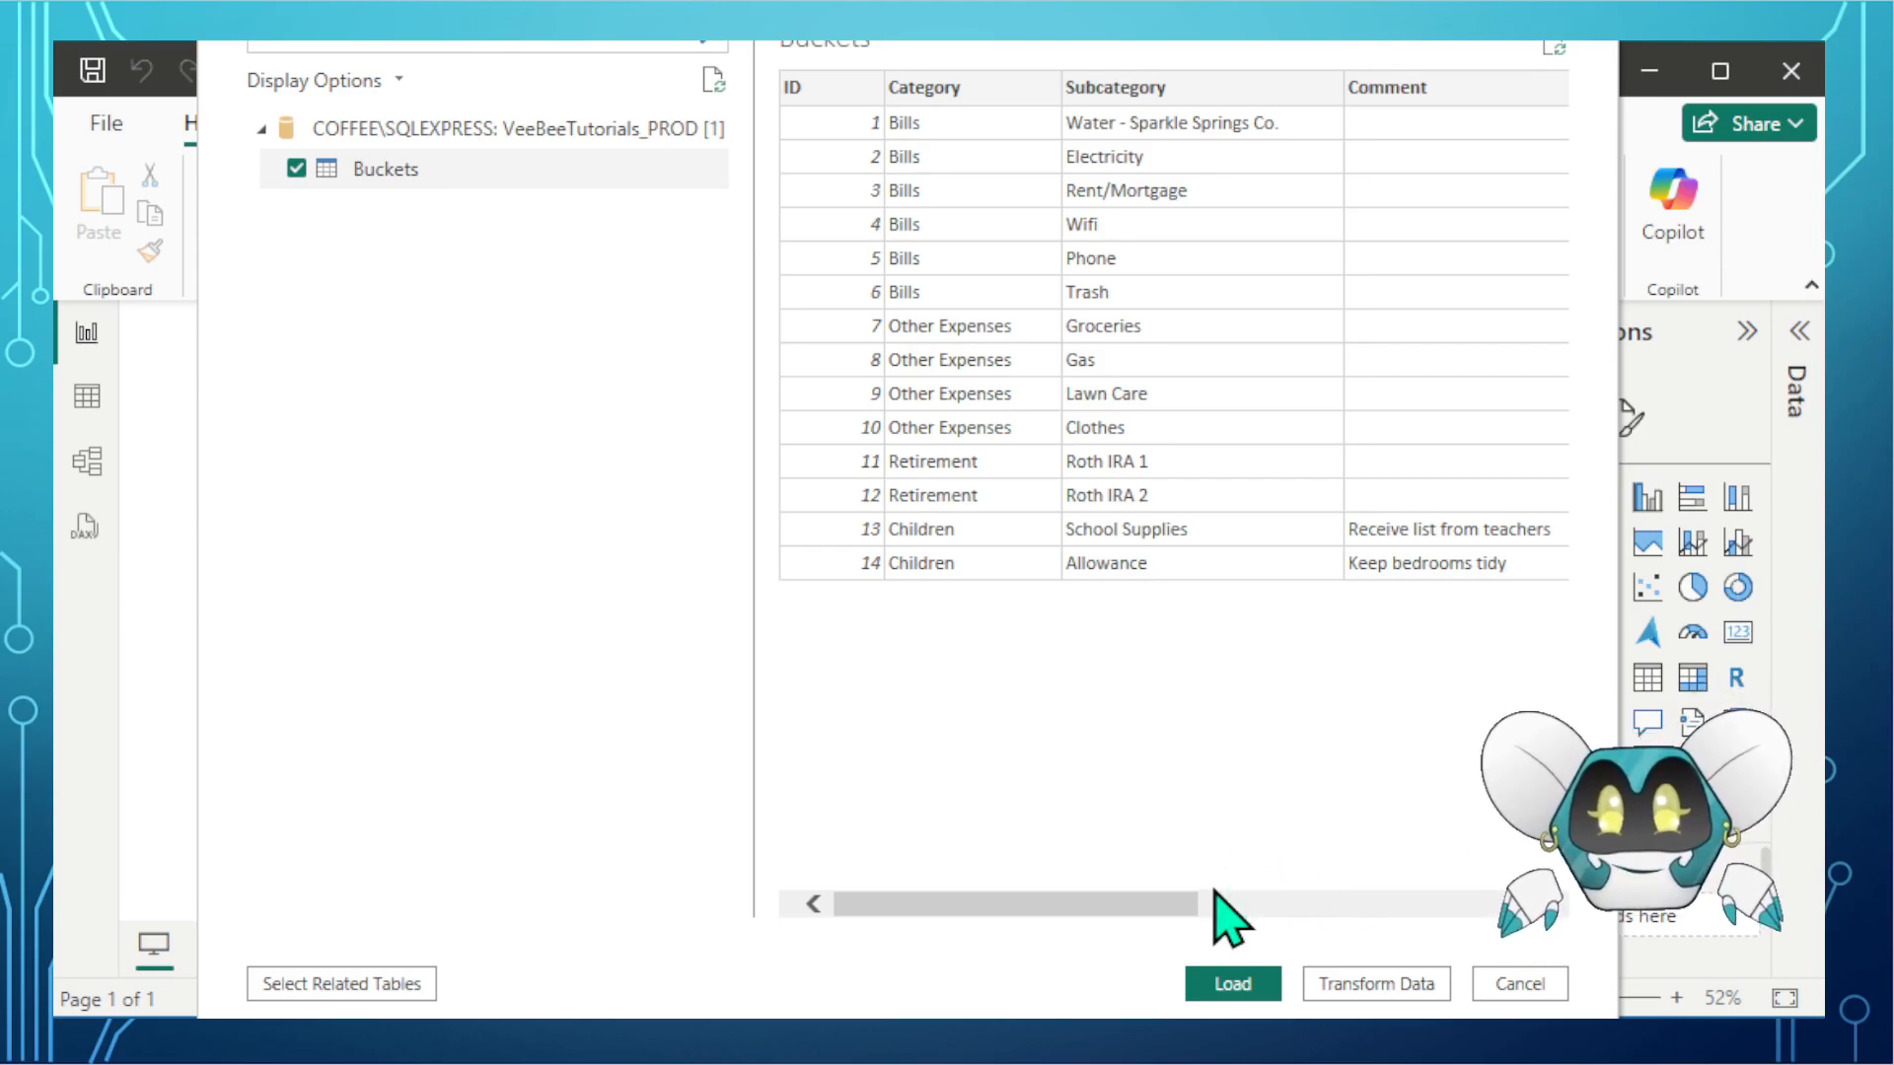
pyautogui.moveTo(1015, 905); pyautogui.dragTo(848, 902)
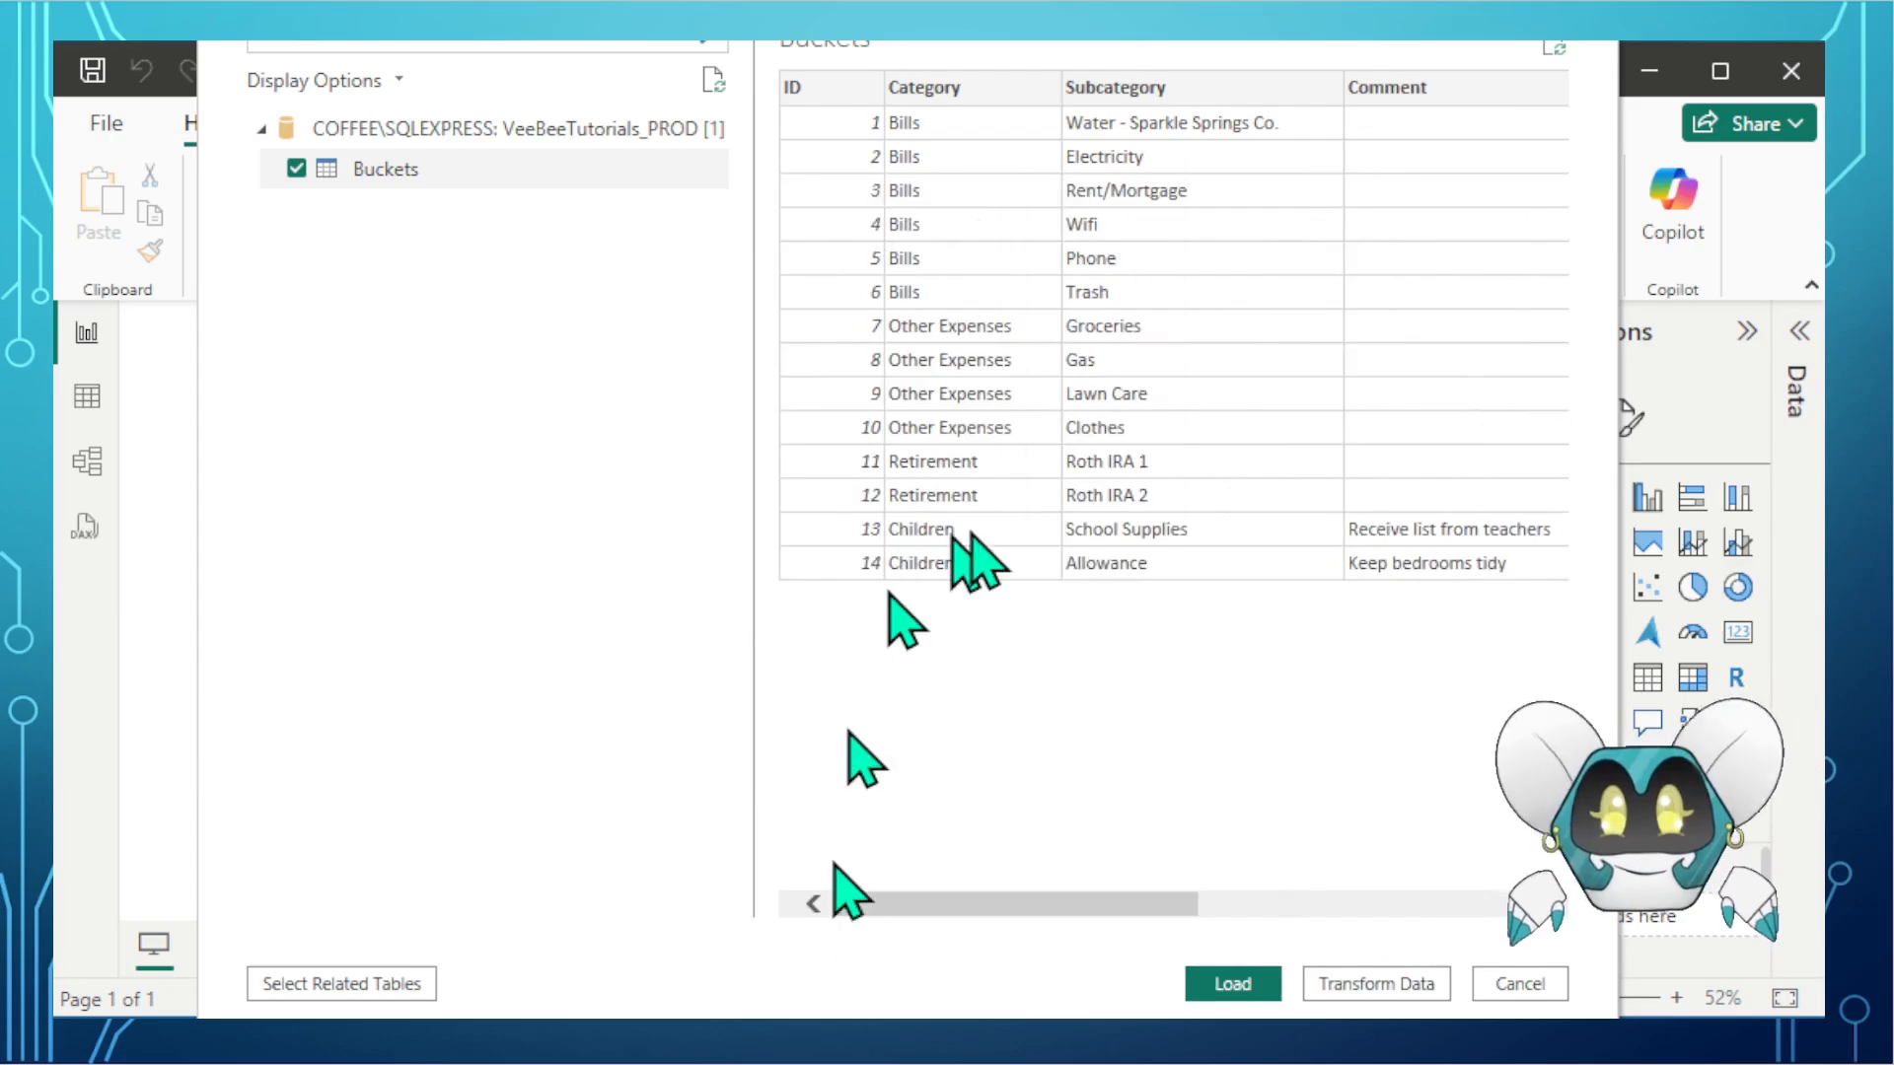
pyautogui.click(1201, 985)
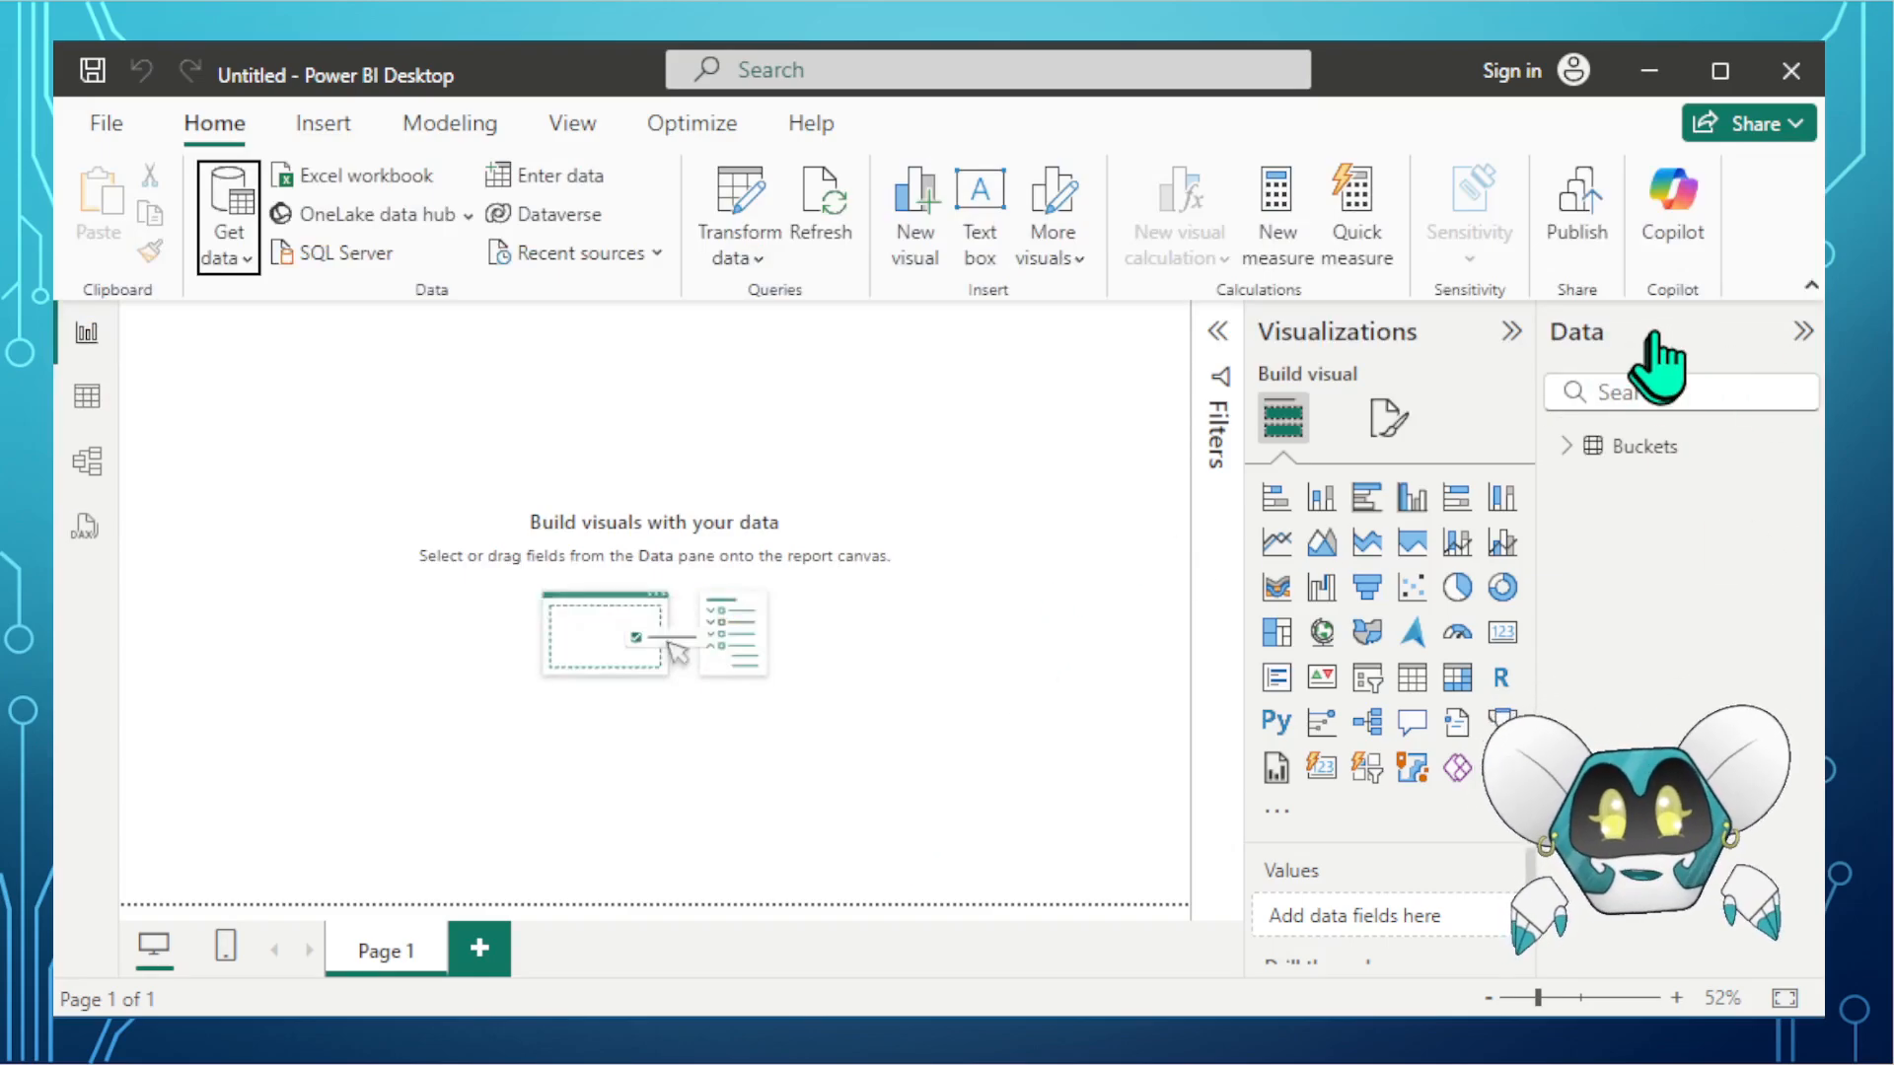
# - Expand the Buckets table in the Data pane to list its fields, Amount through Timestamp
pyautogui.click(1804, 334)
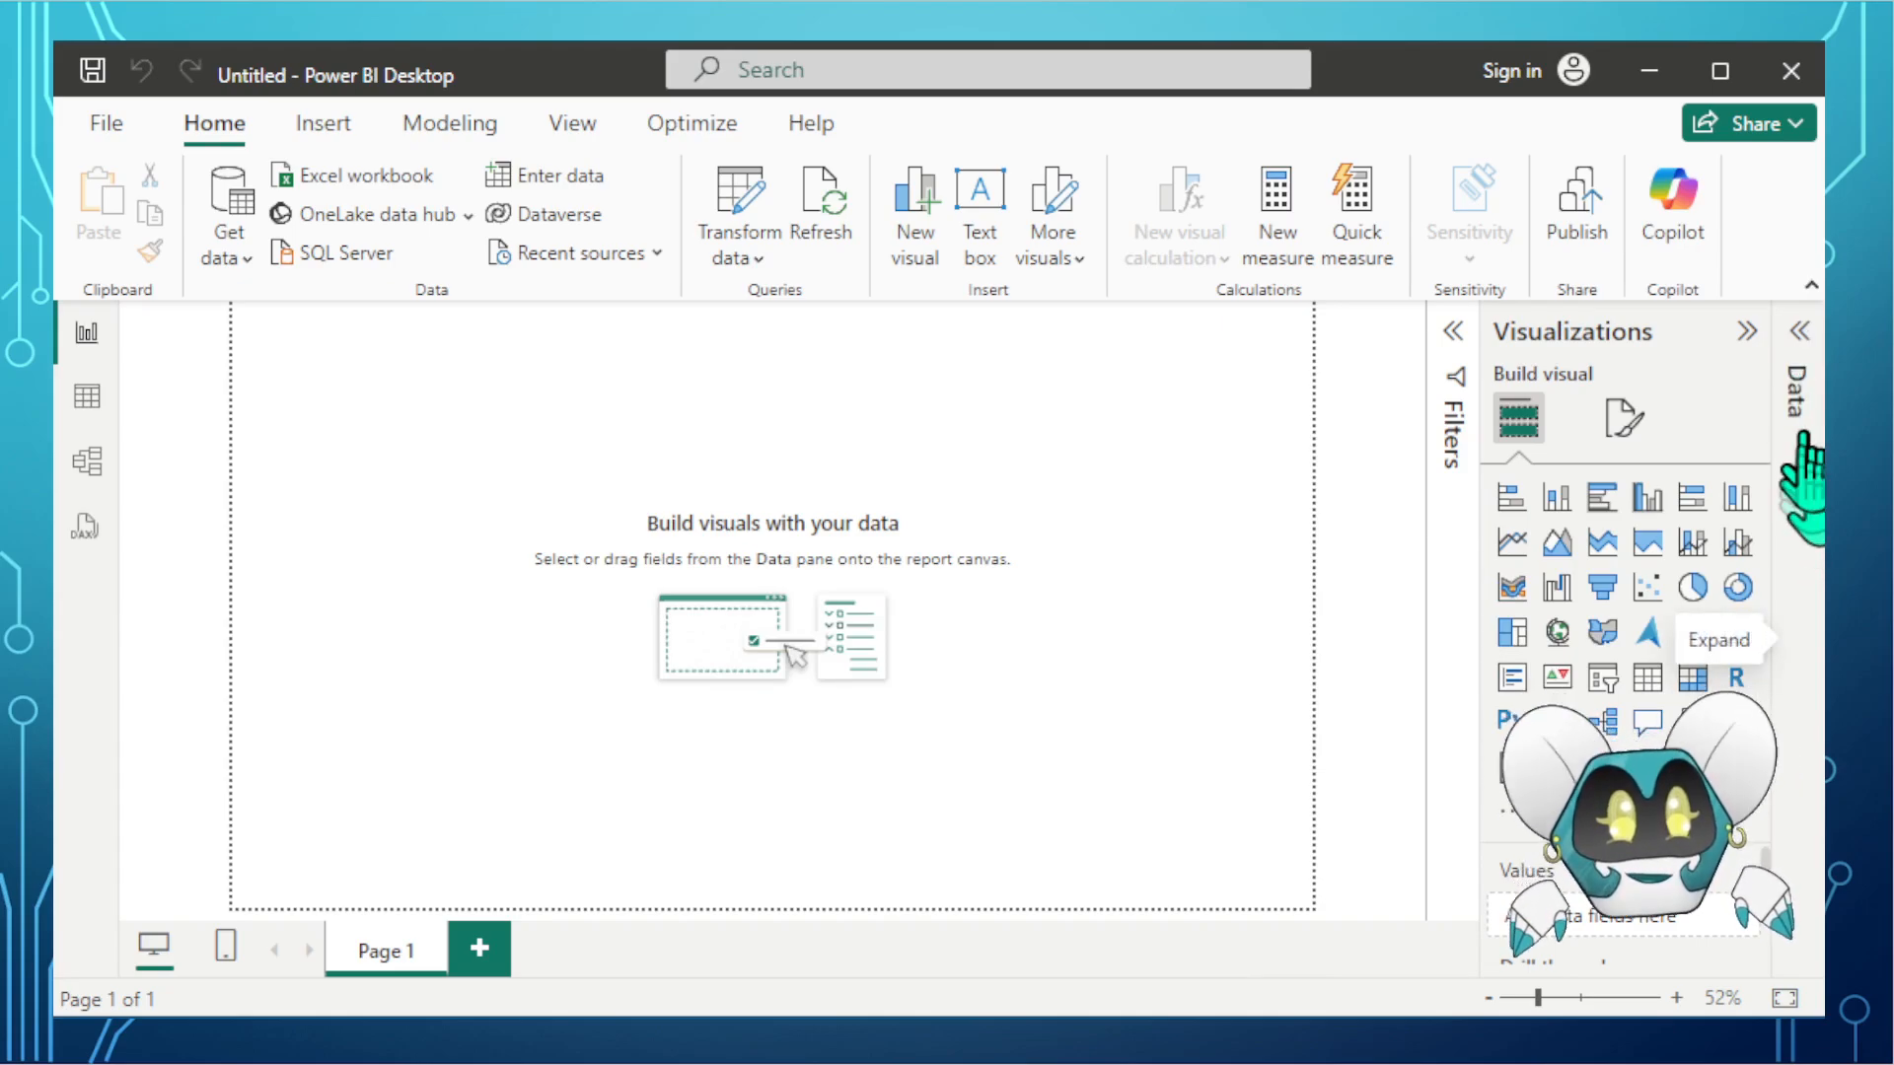
pyautogui.click(1798, 340)
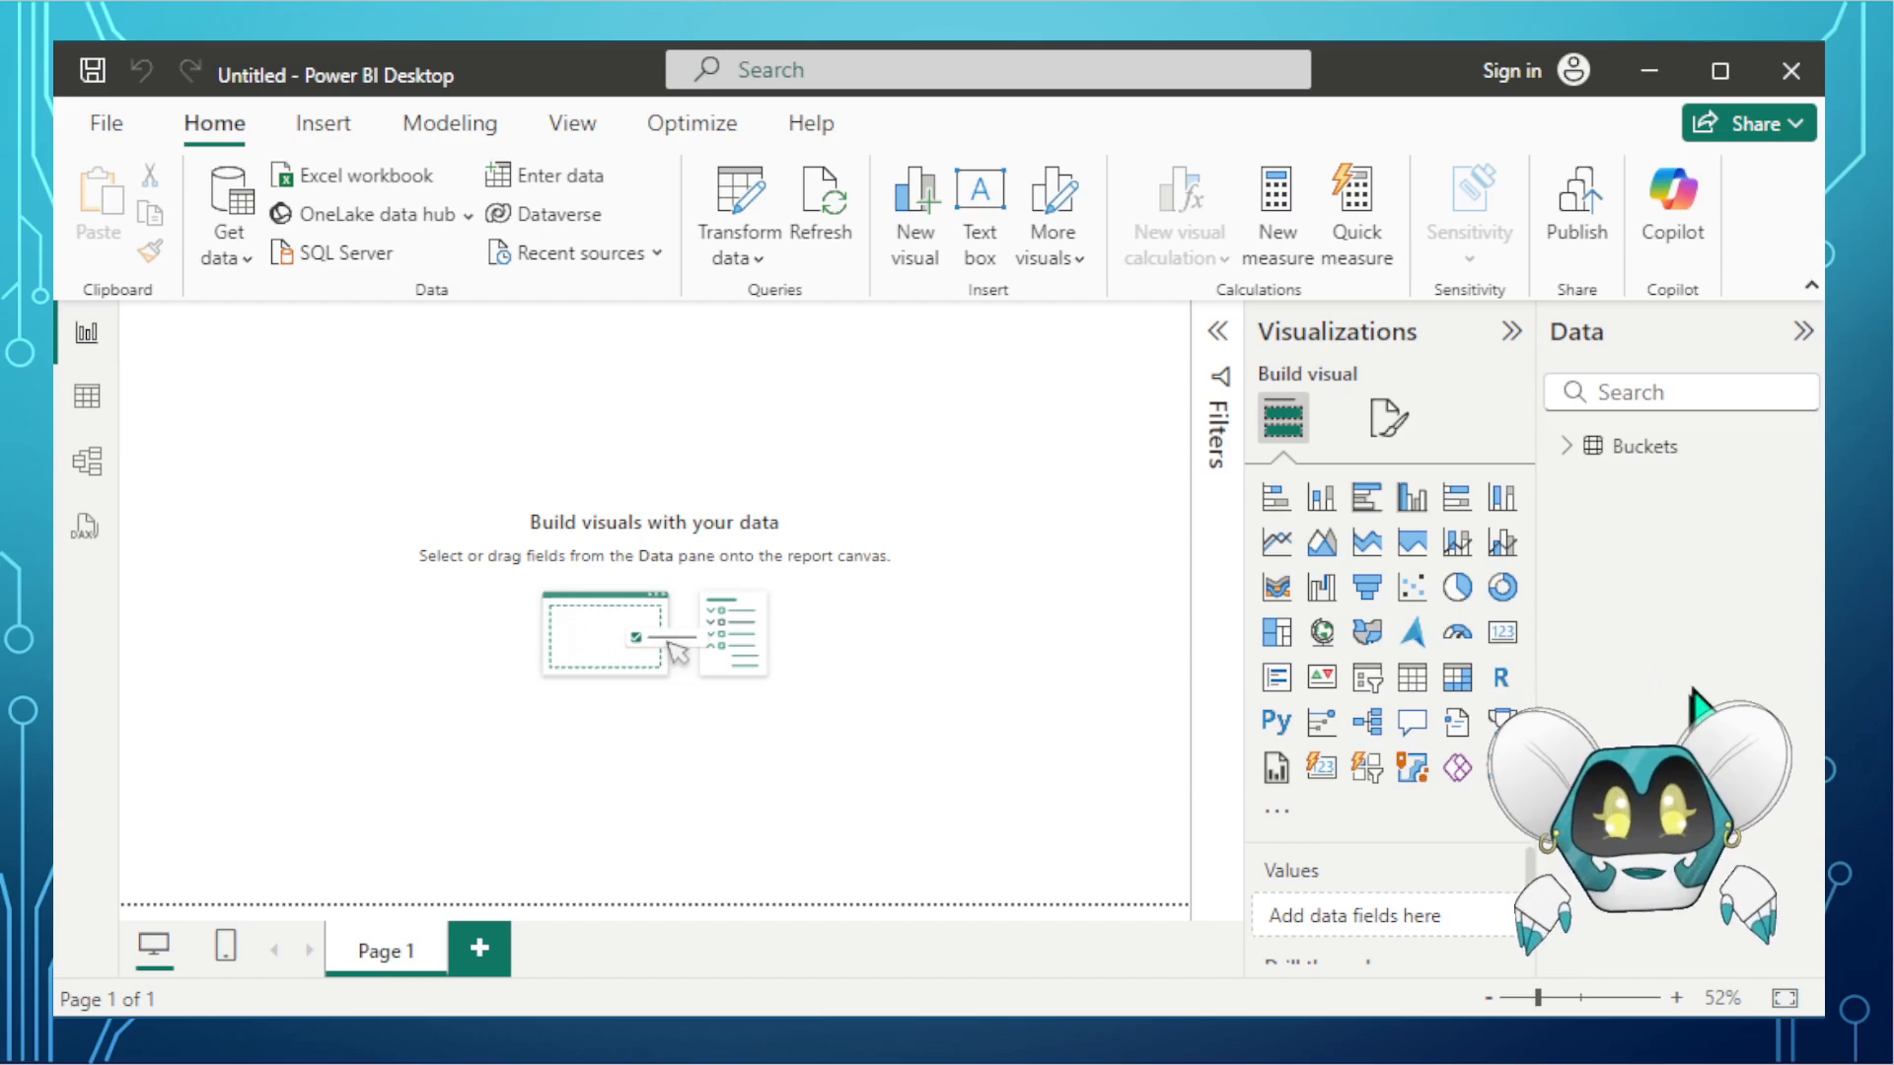
pyautogui.click(1566, 446)
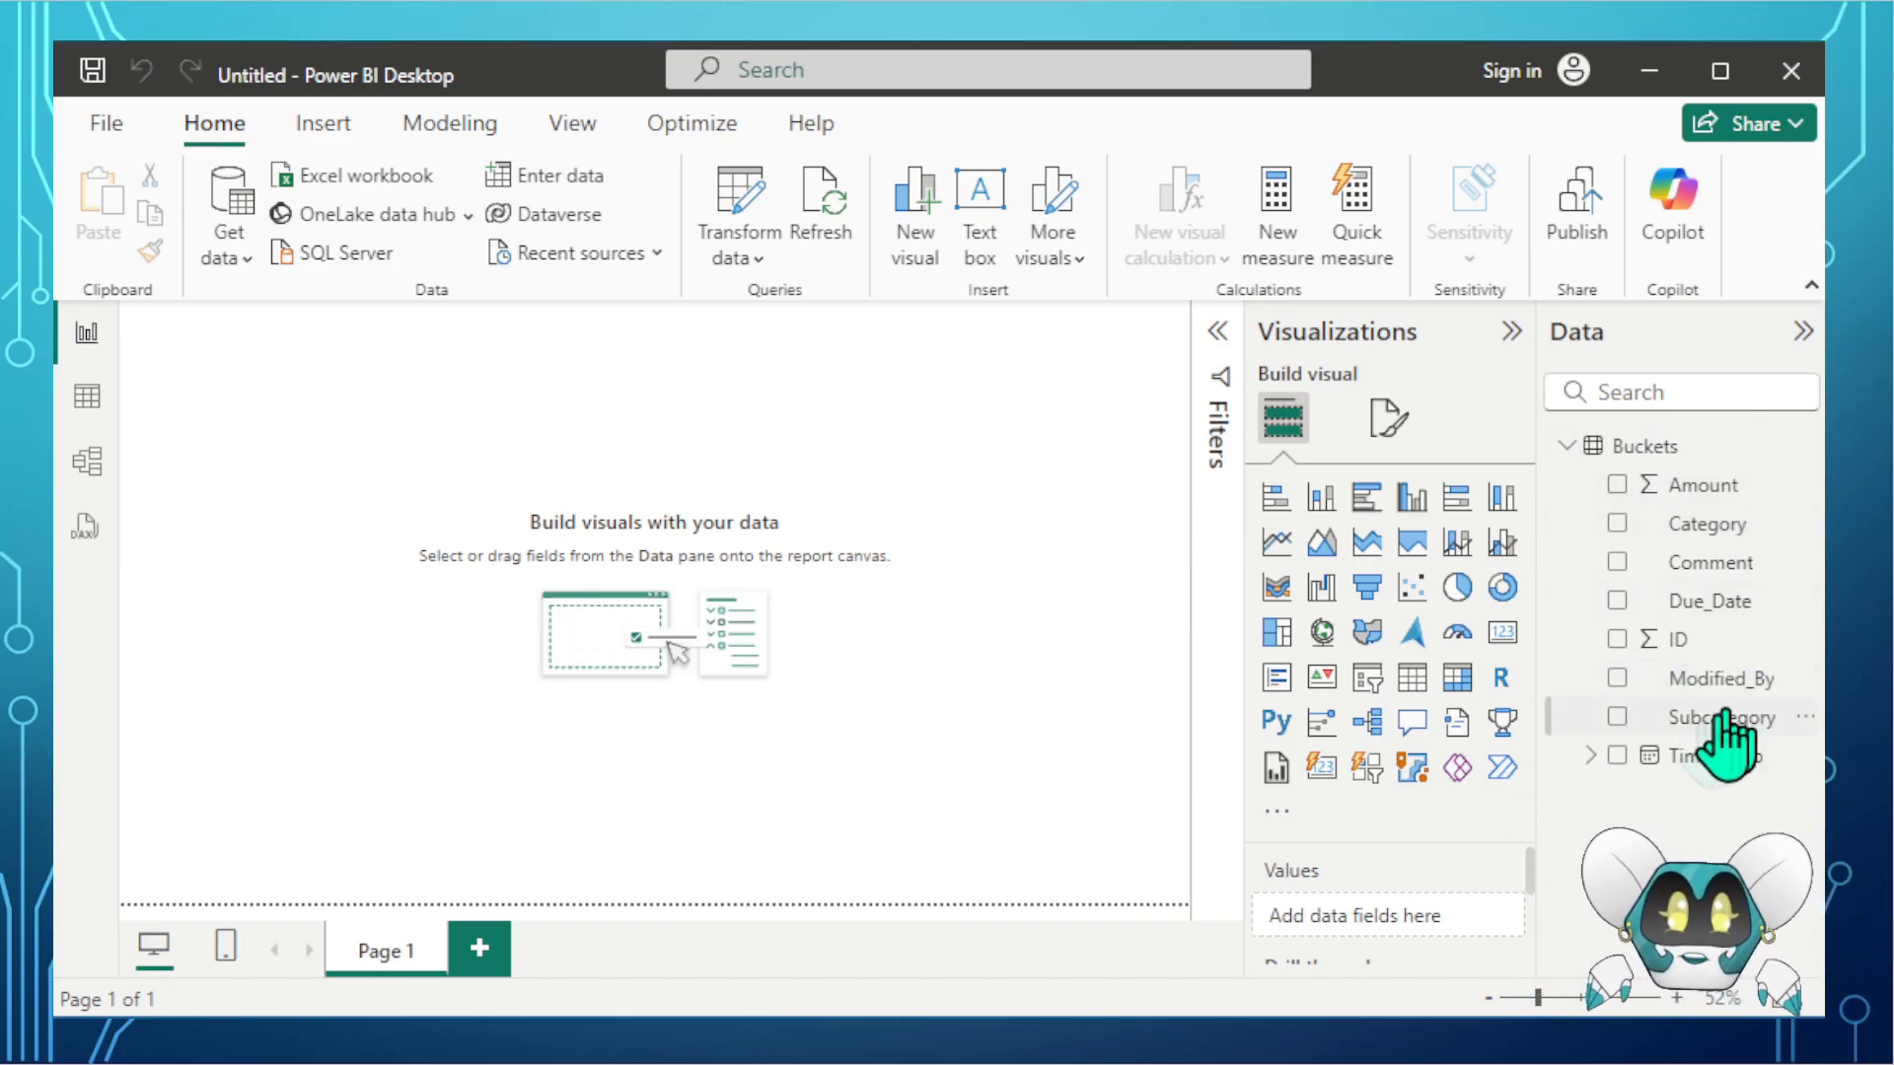
# - Add a large table visual showing the ID field with Don't summarize
pyautogui.click(1411, 678)
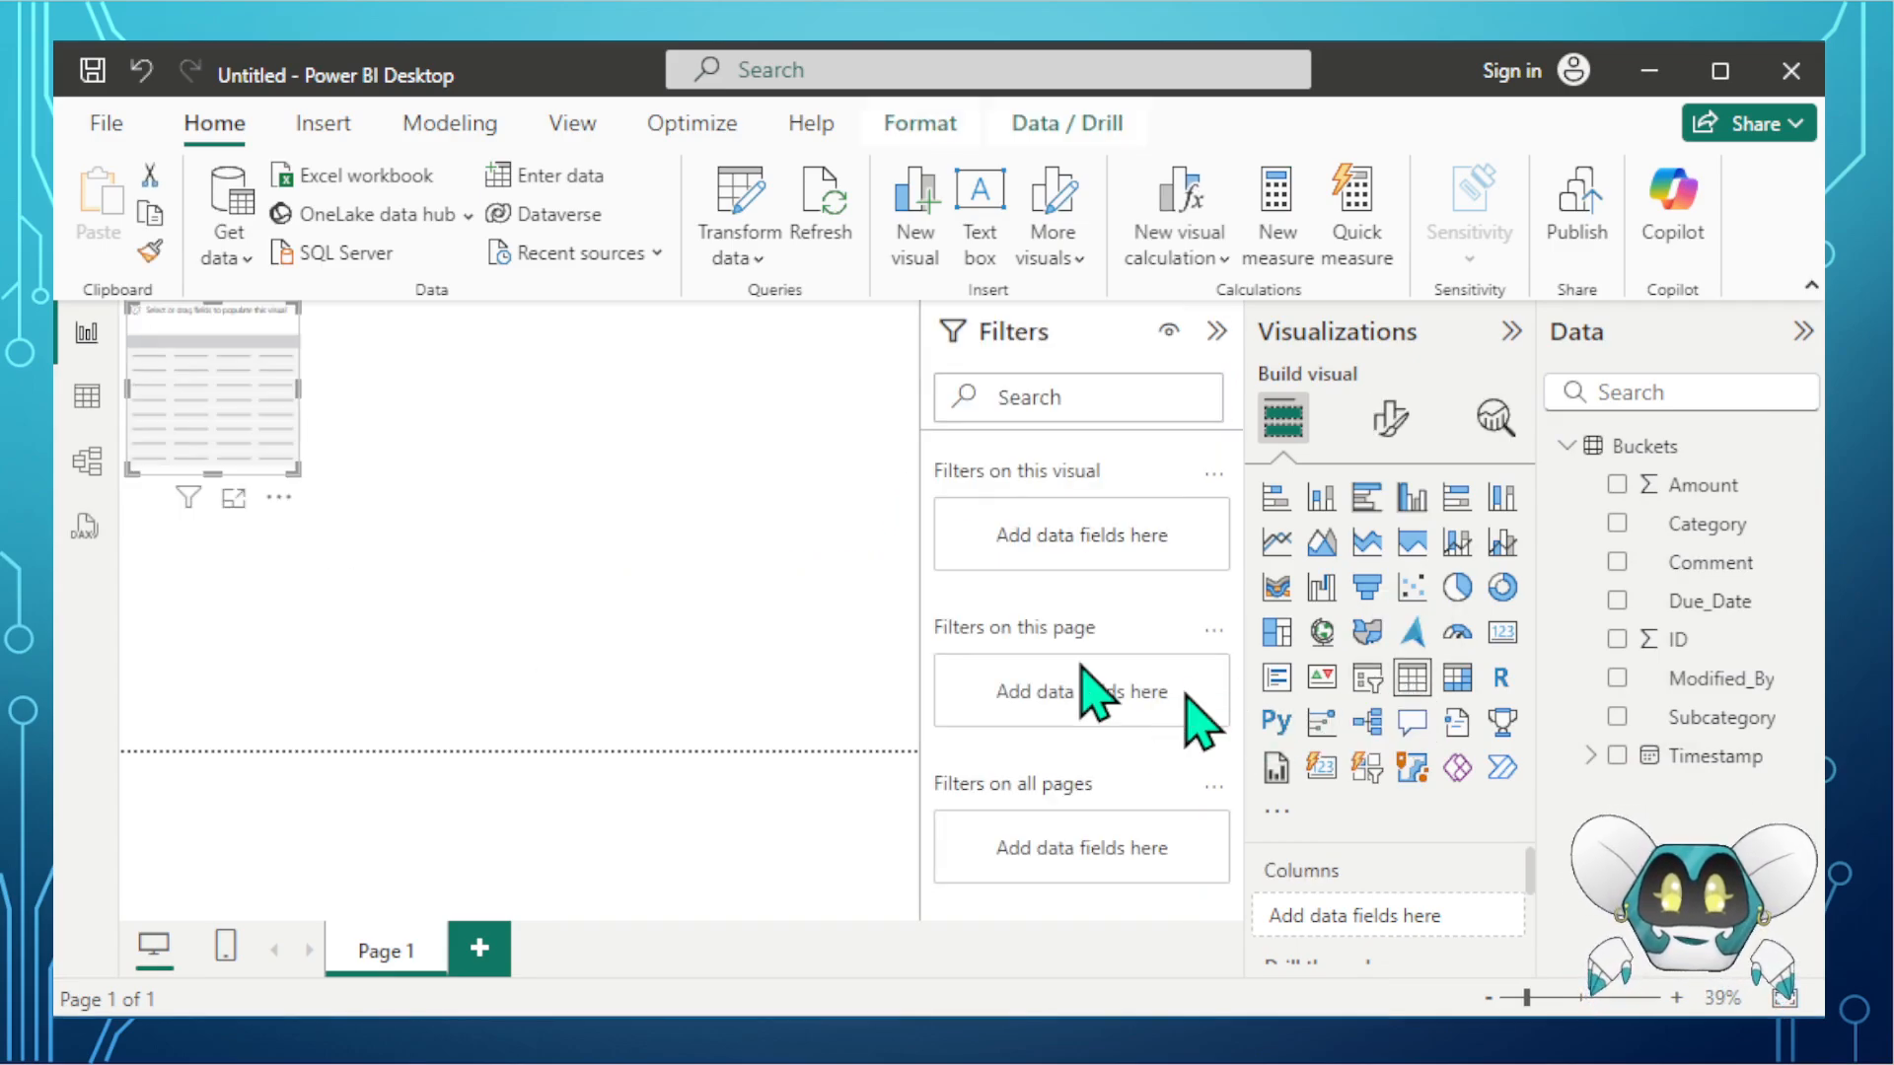
pyautogui.moveTo(214, 336); pyautogui.dragTo(267, 355)
pyautogui.moveTo(353, 503)
pyautogui.mouseDown()
pyautogui.moveTo(367, 515)
pyautogui.moveTo(301, 498)
pyautogui.moveTo(318, 505)
pyautogui.mouseUp()
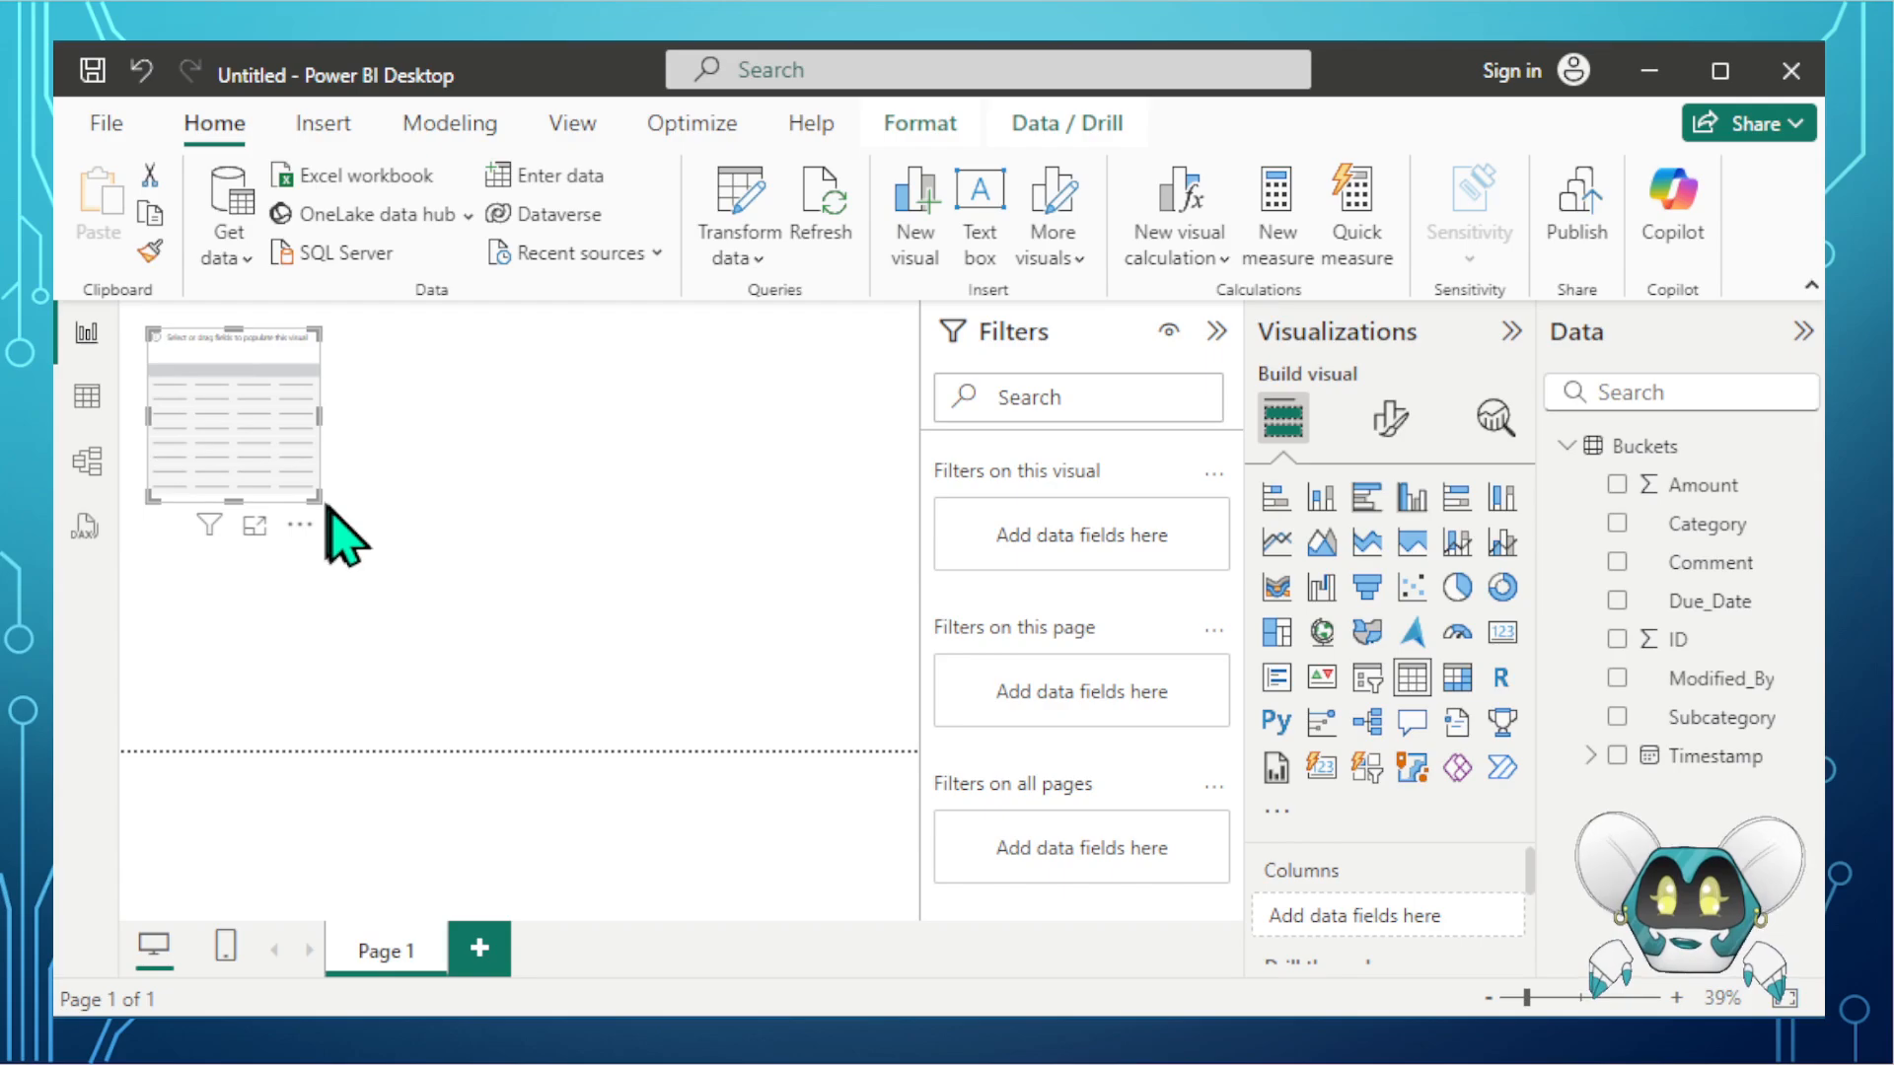
pyautogui.moveTo(316, 499); pyautogui.dragTo(891, 708)
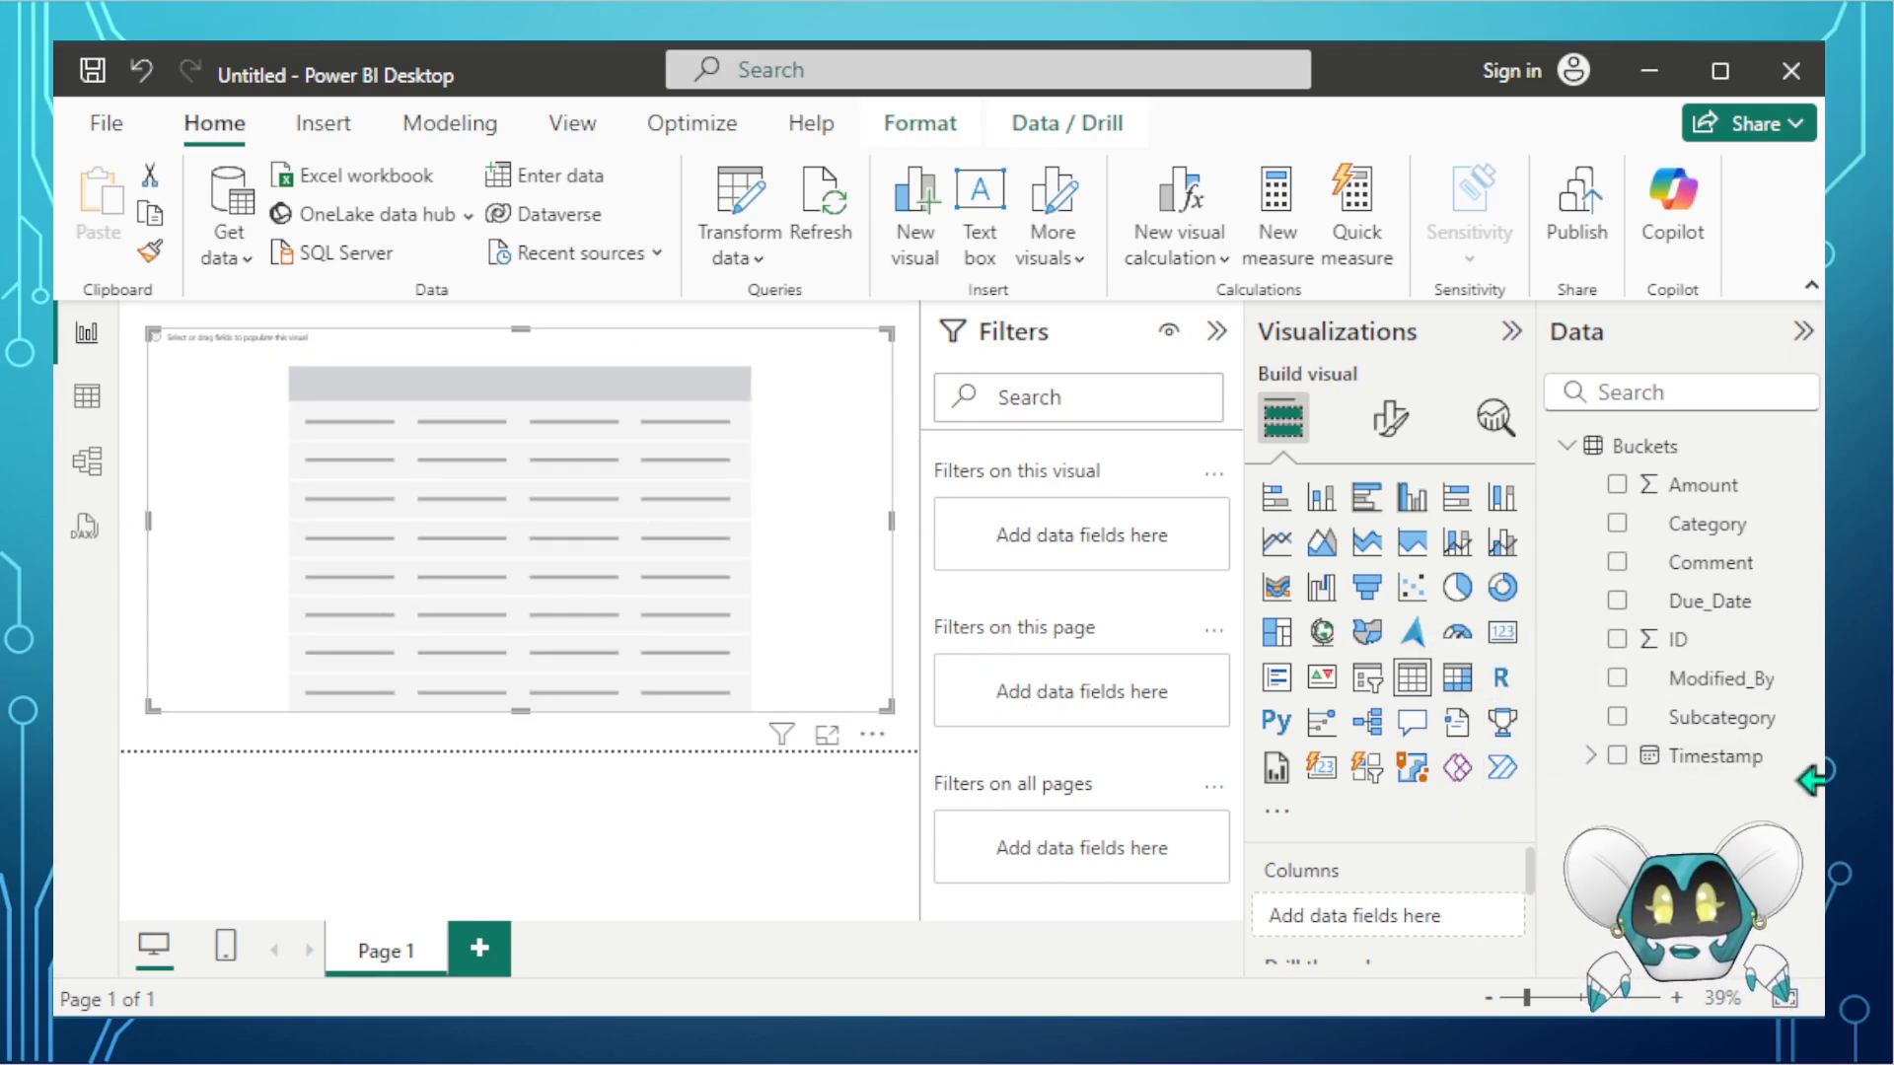
pyautogui.click(1617, 639)
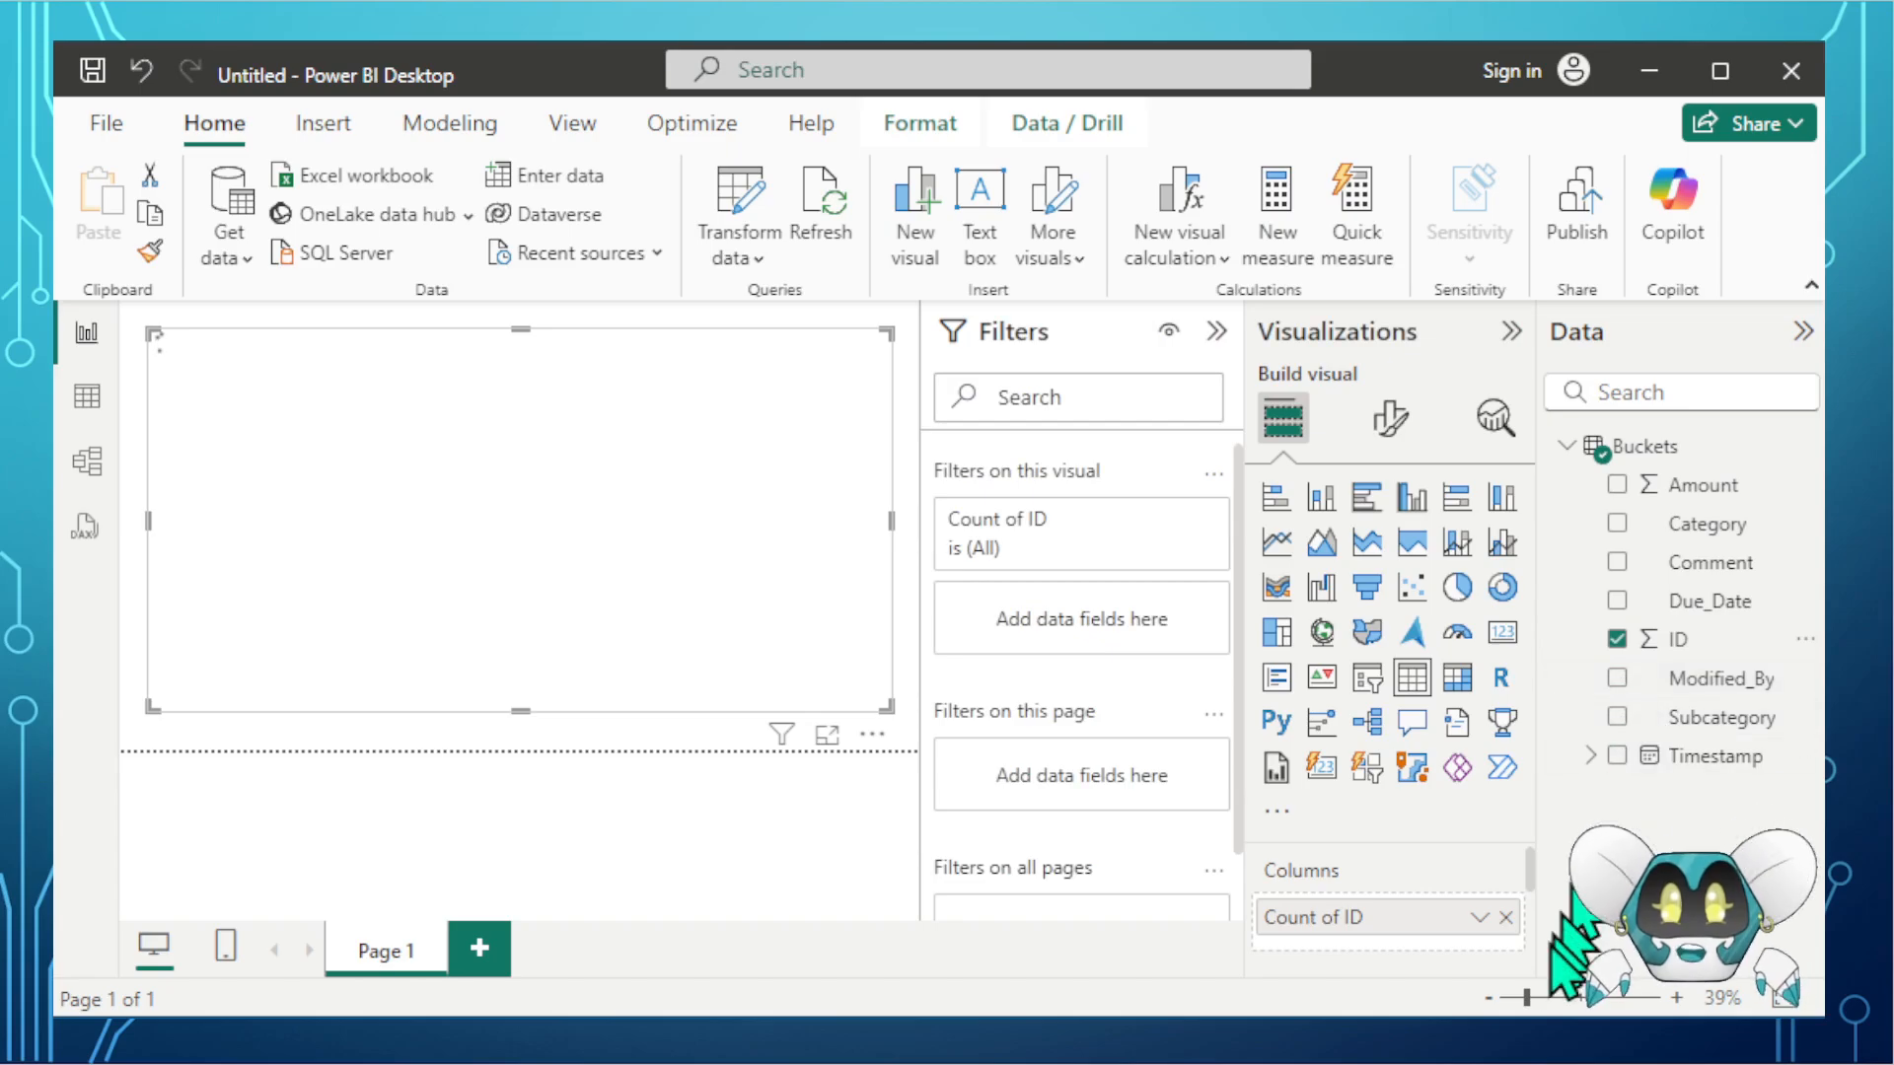
pyautogui.click(1480, 918)
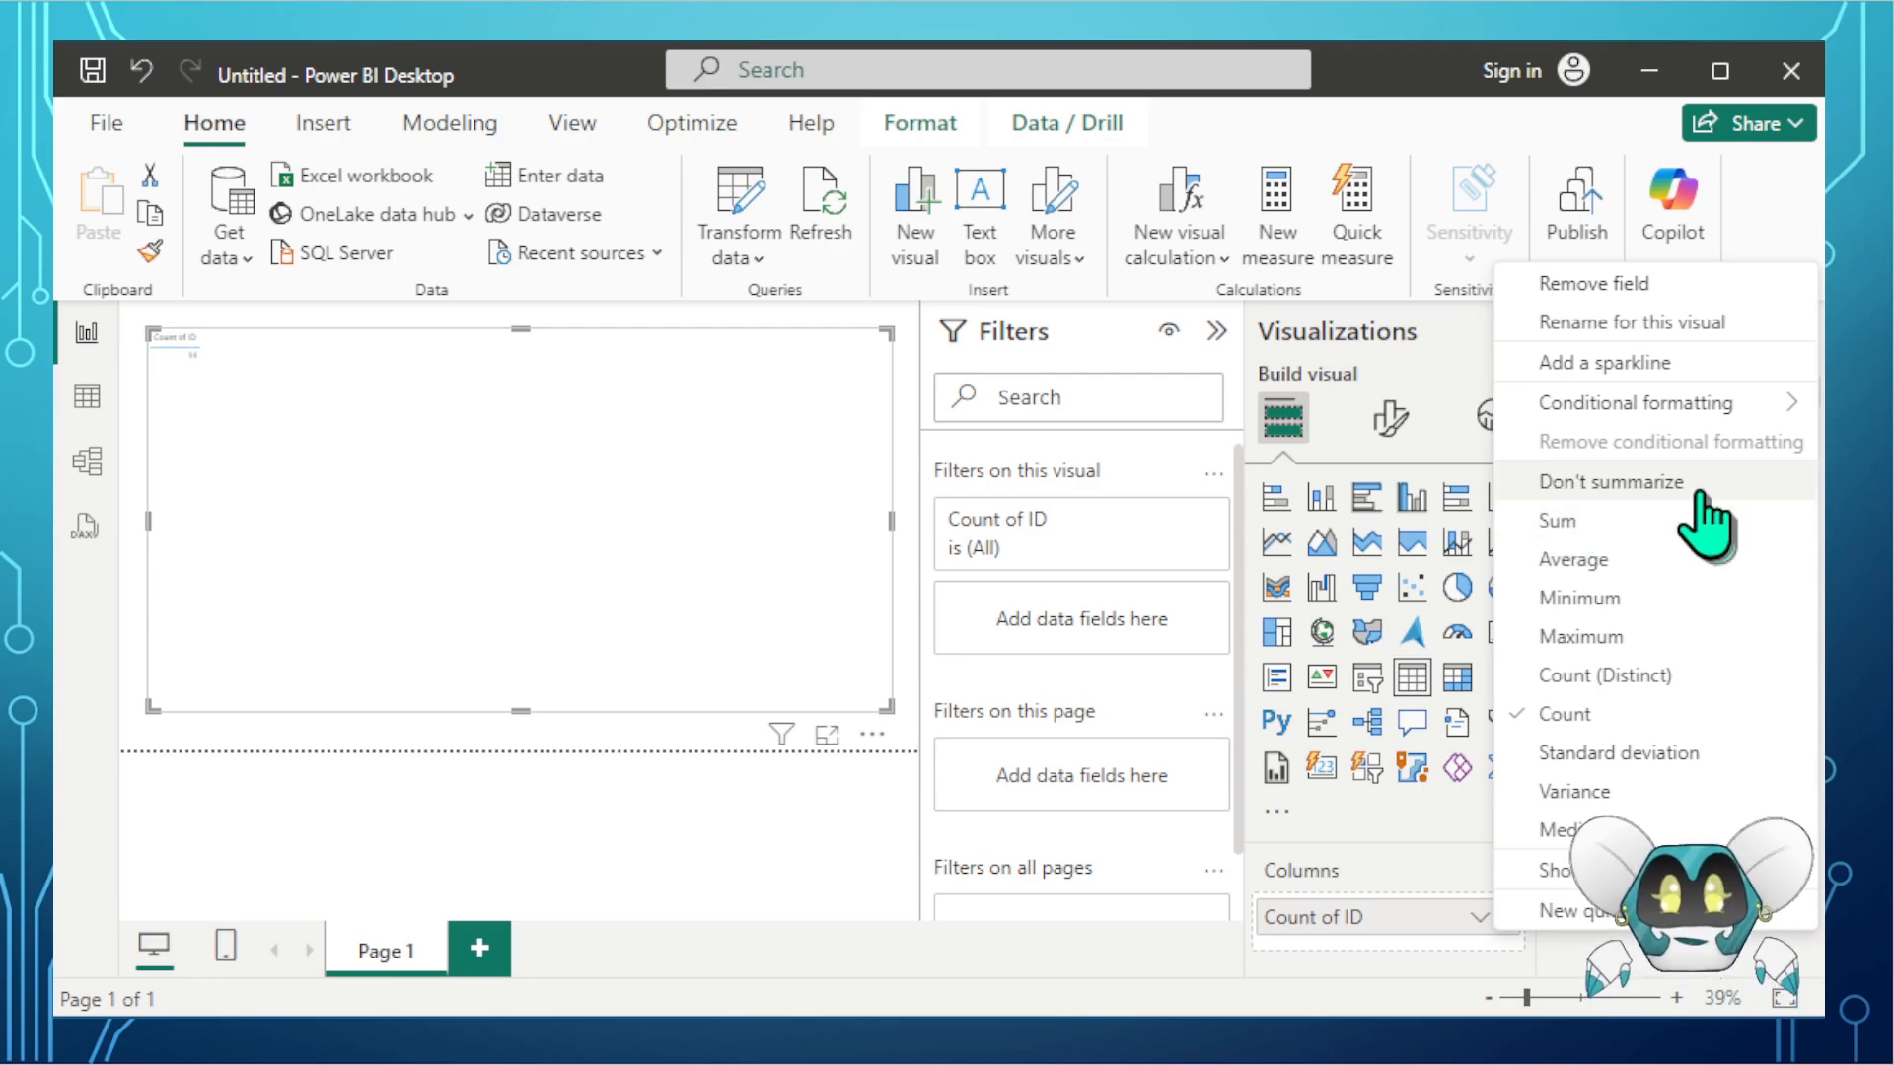
pyautogui.click(1718, 514)
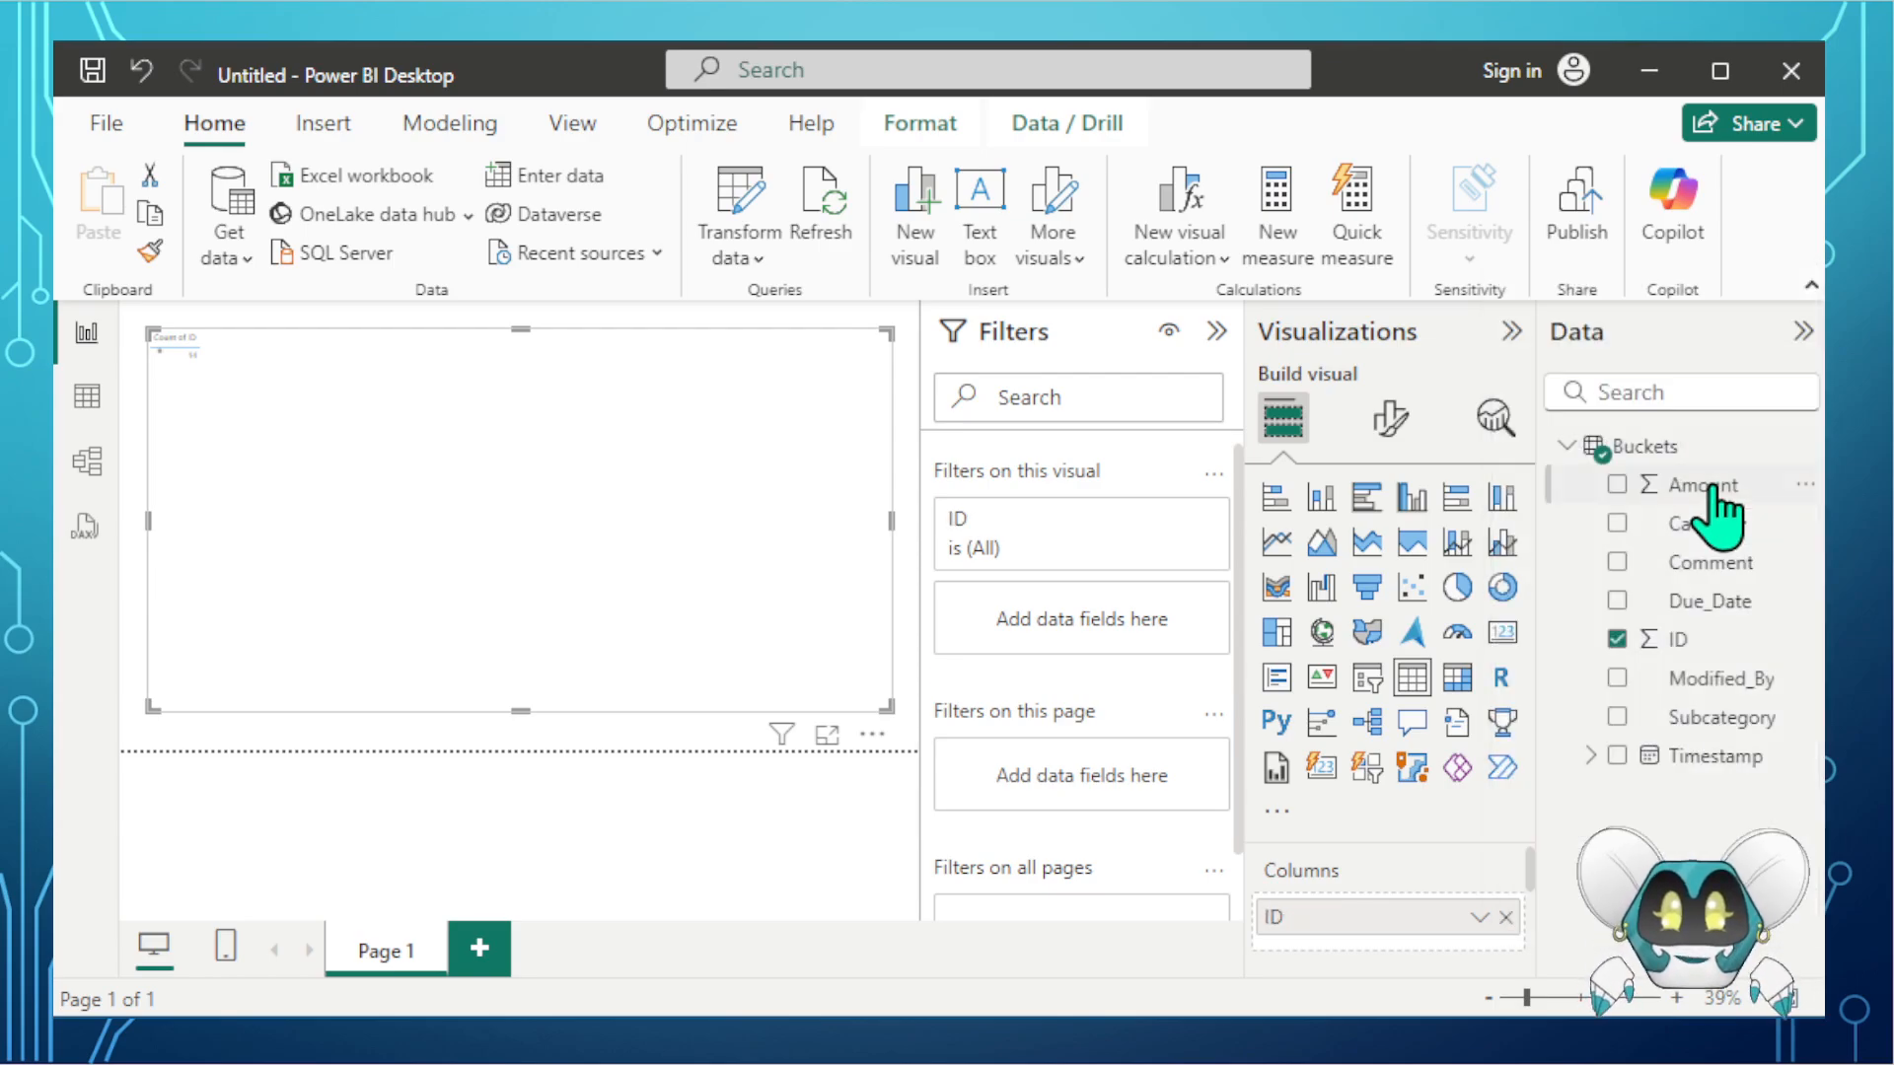
# - Set the table's value text font size to 25
pyautogui.click(1389, 419)
pyautogui.click(1440, 775)
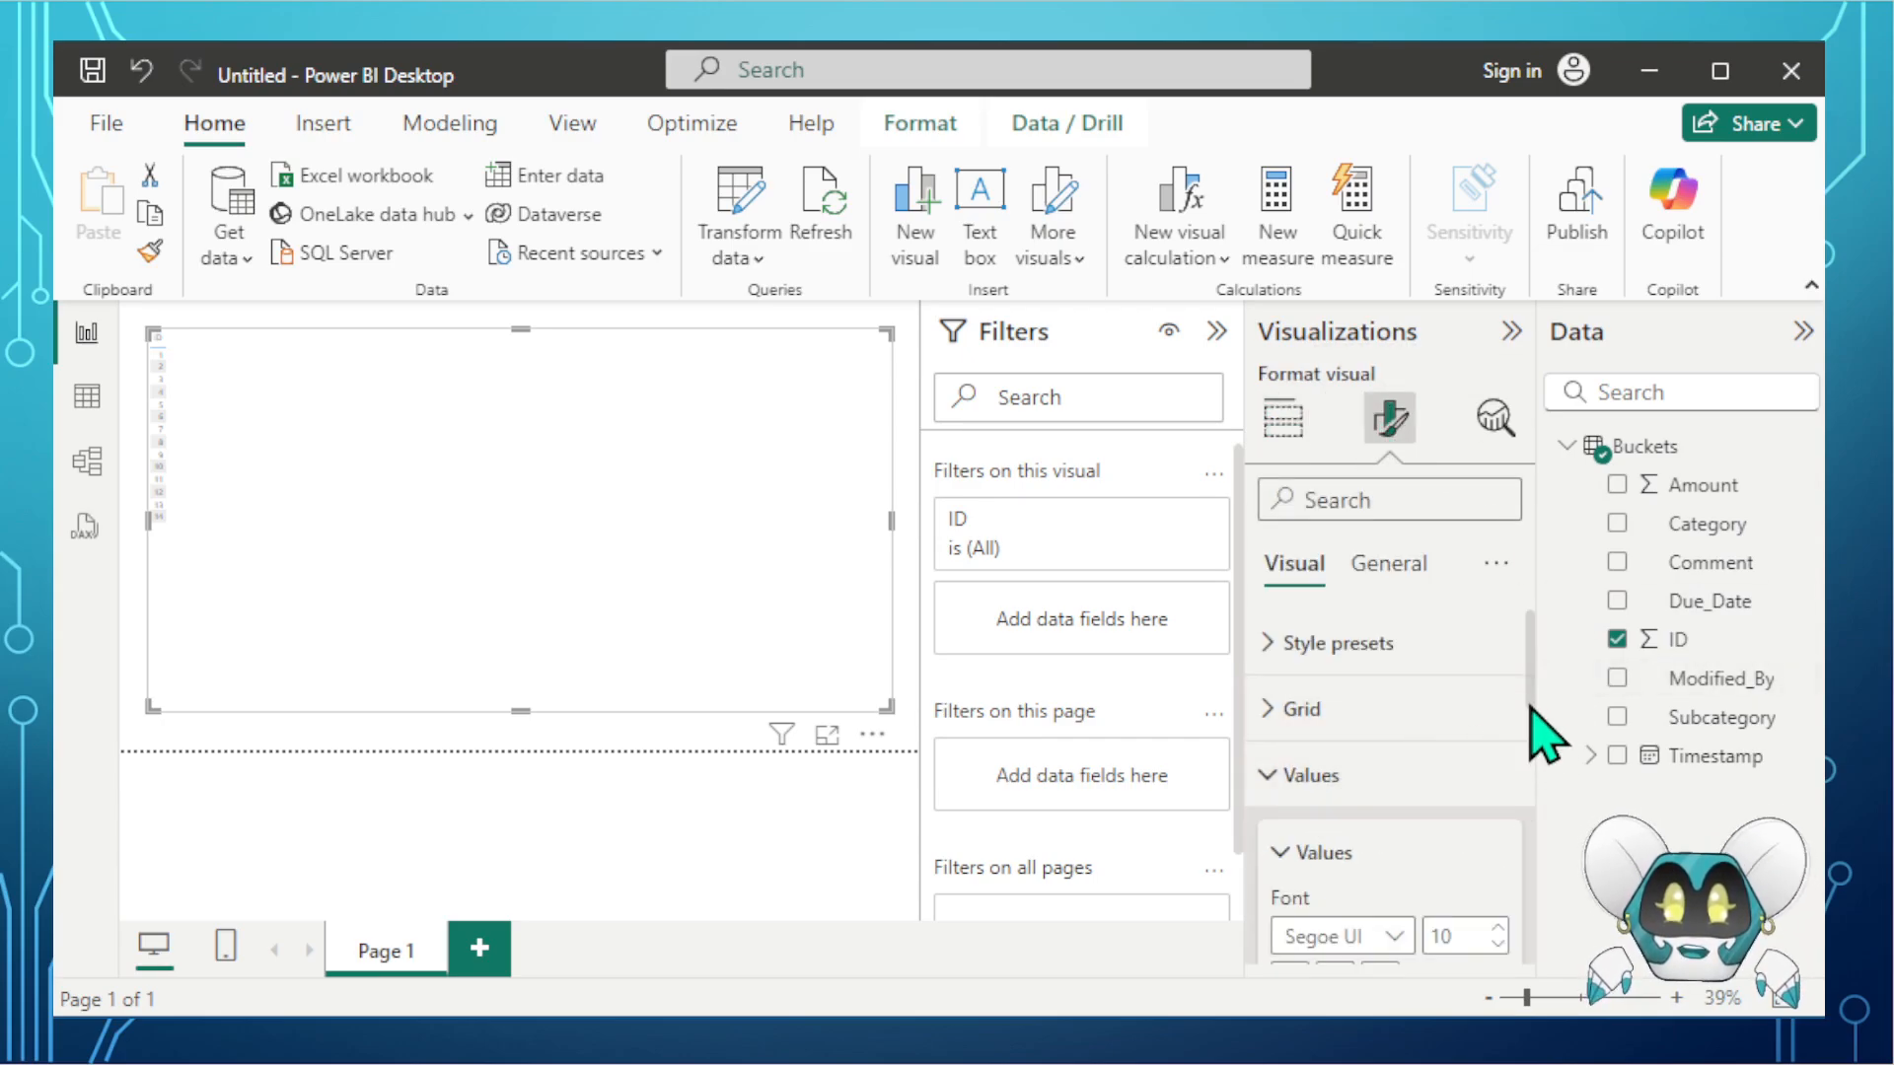
pyautogui.moveTo(1528, 690); pyautogui.dragTo(1531, 730)
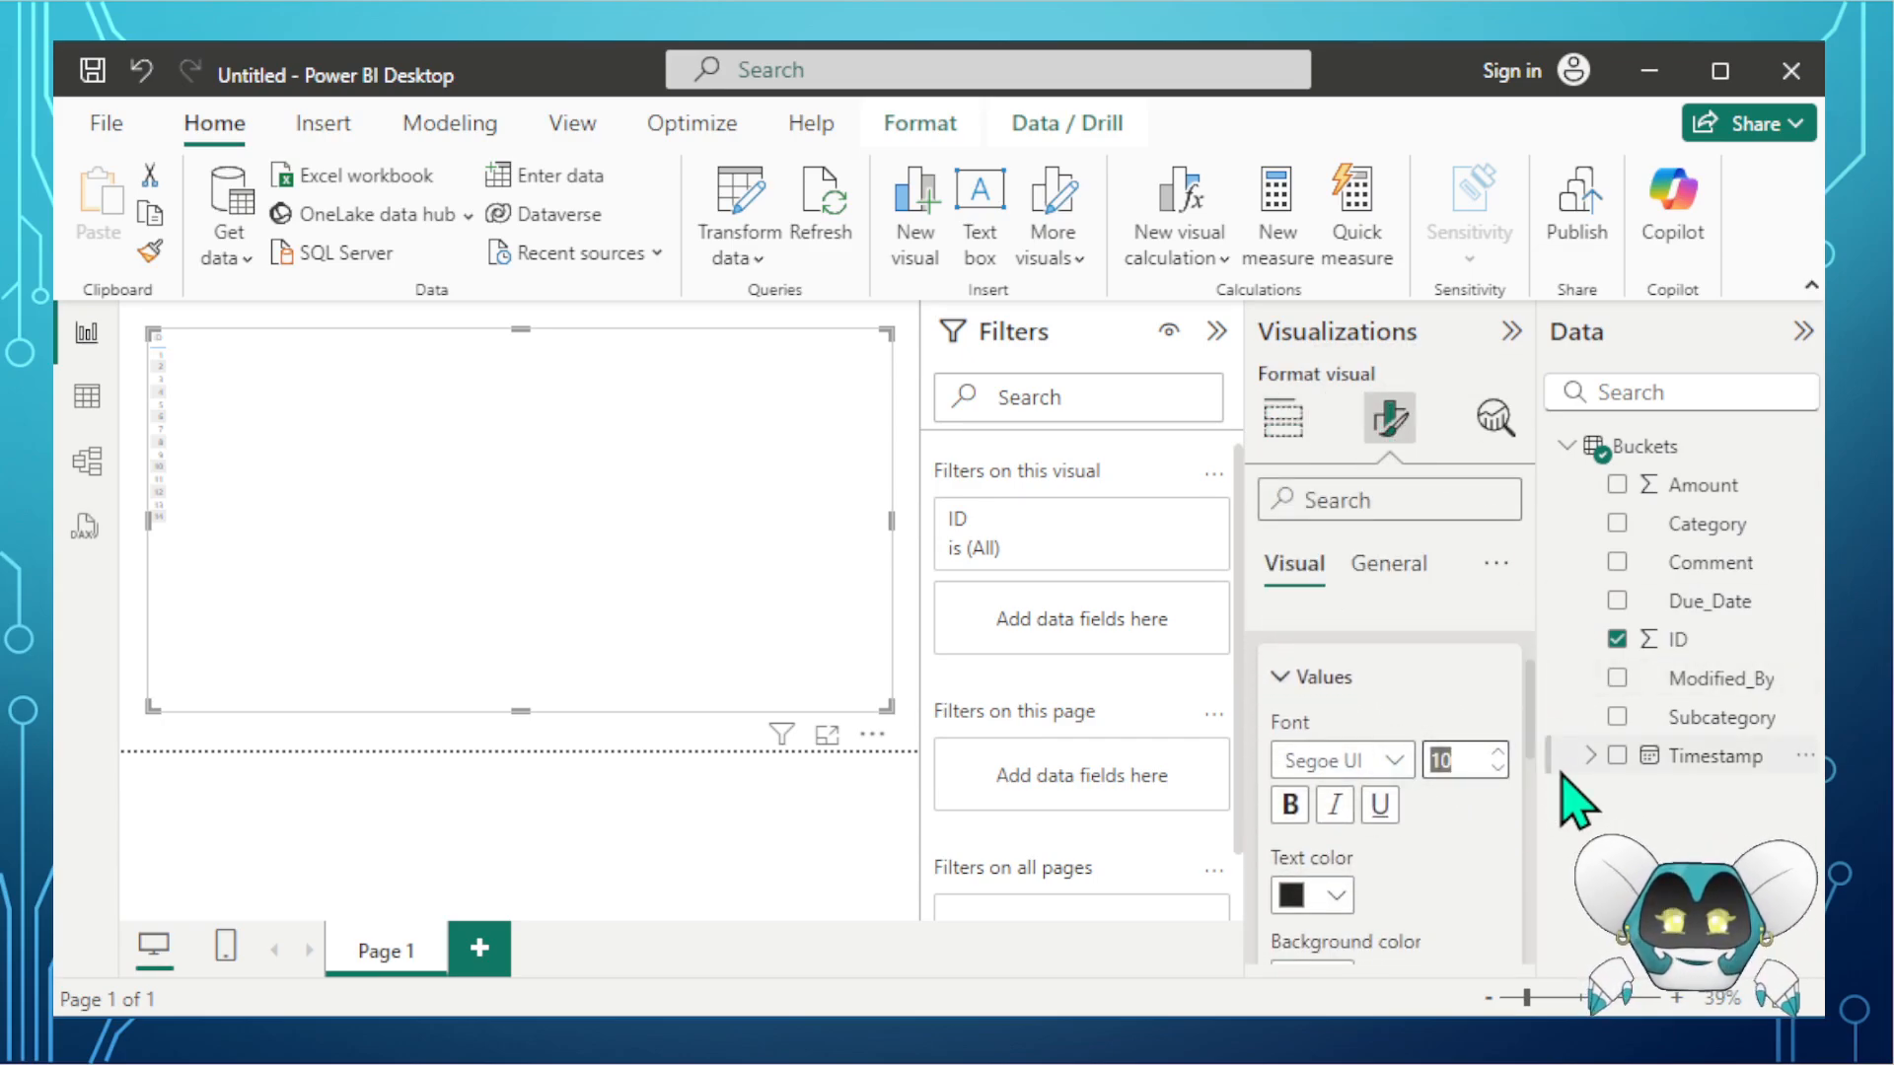
pyautogui.press('Return')
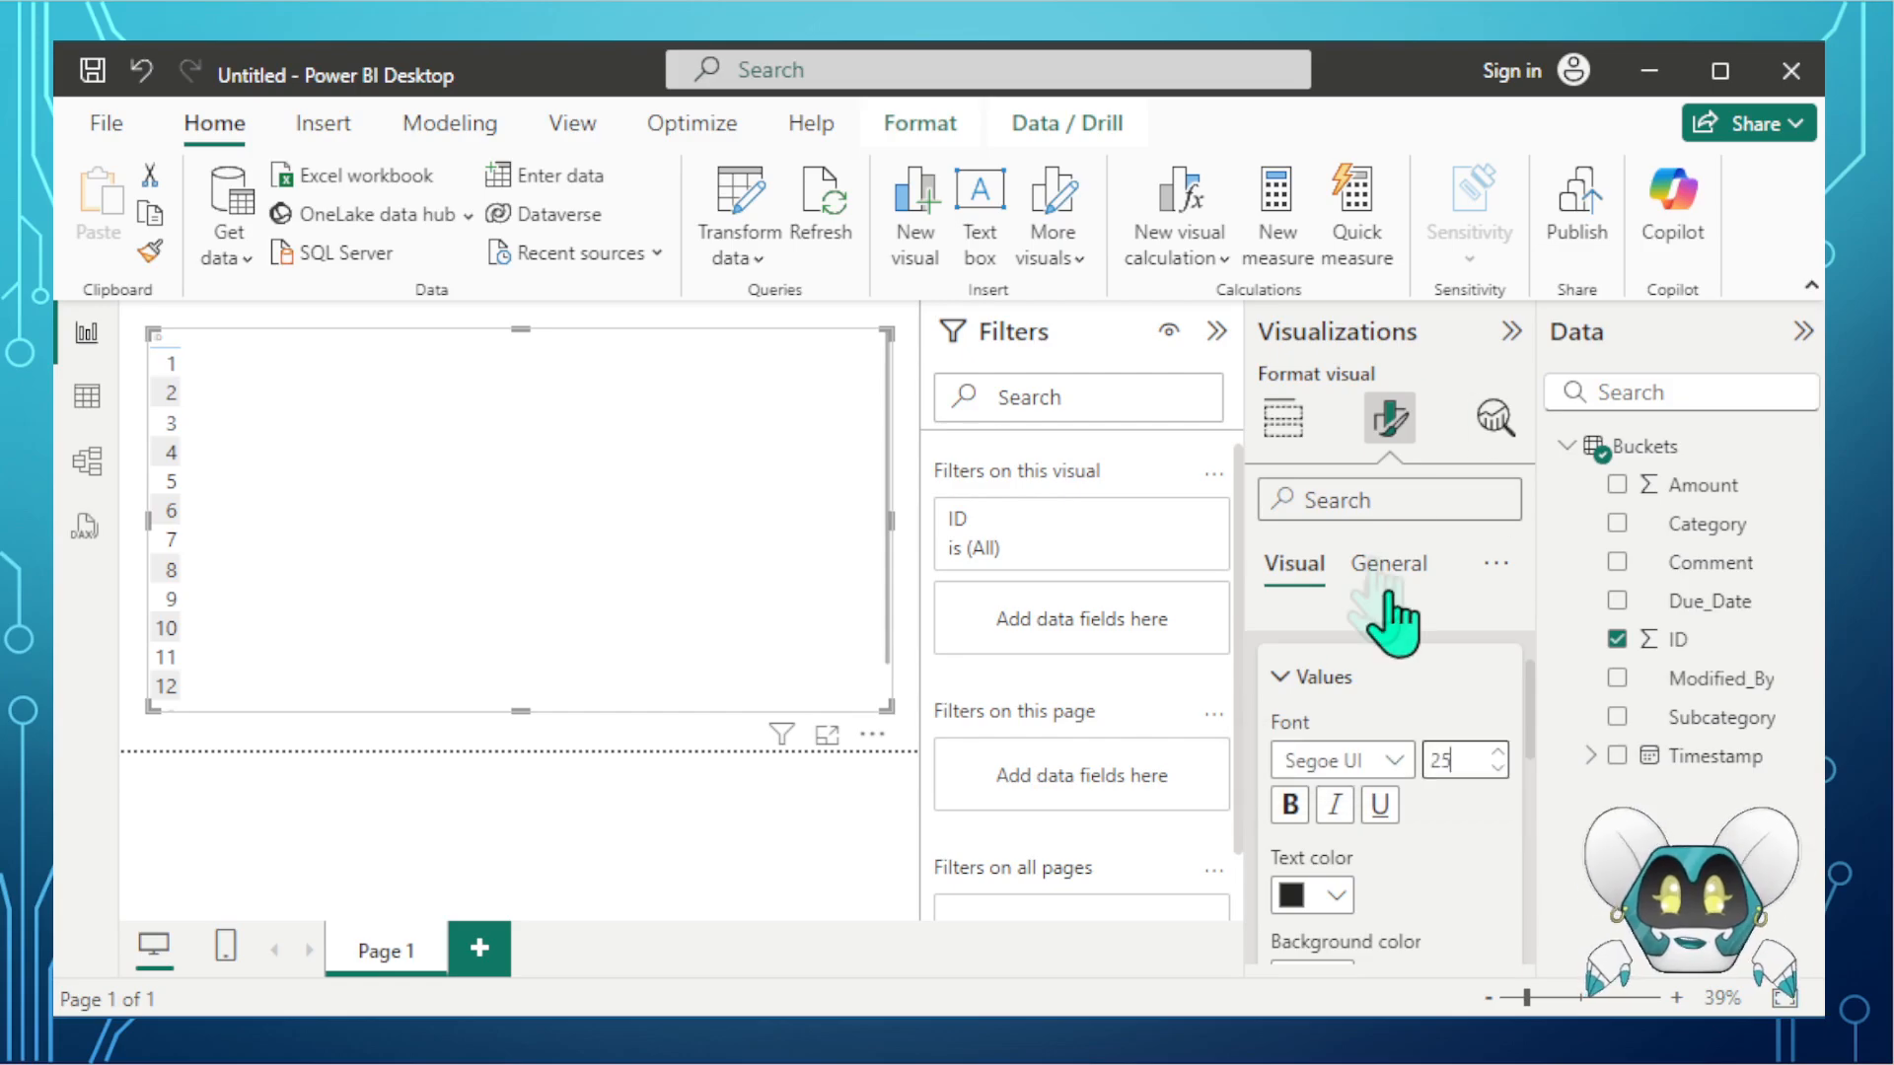
pyautogui.click(1282, 414)
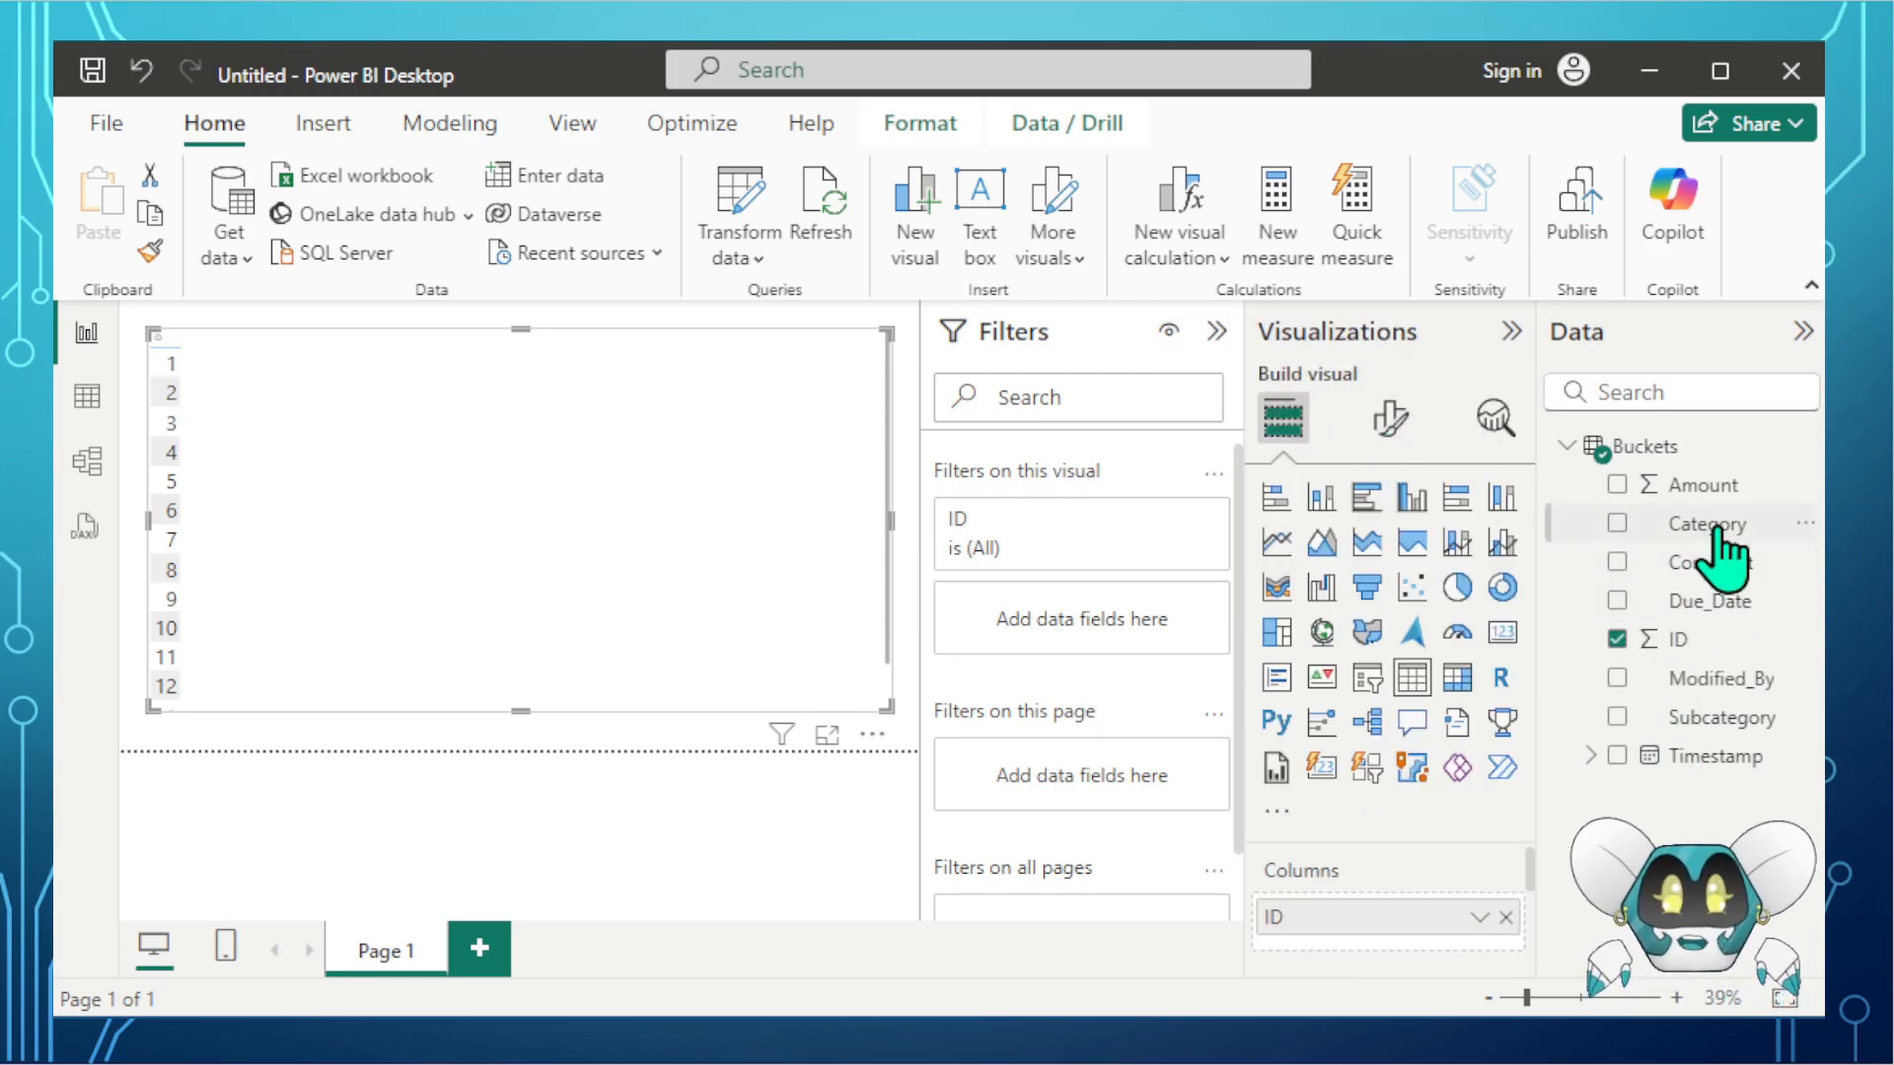
# - Add Category, Subcategory, Amount and Comment columns to the Buckets table visual
pyautogui.moveTo(1717, 532); pyautogui.dragTo(1435, 935)
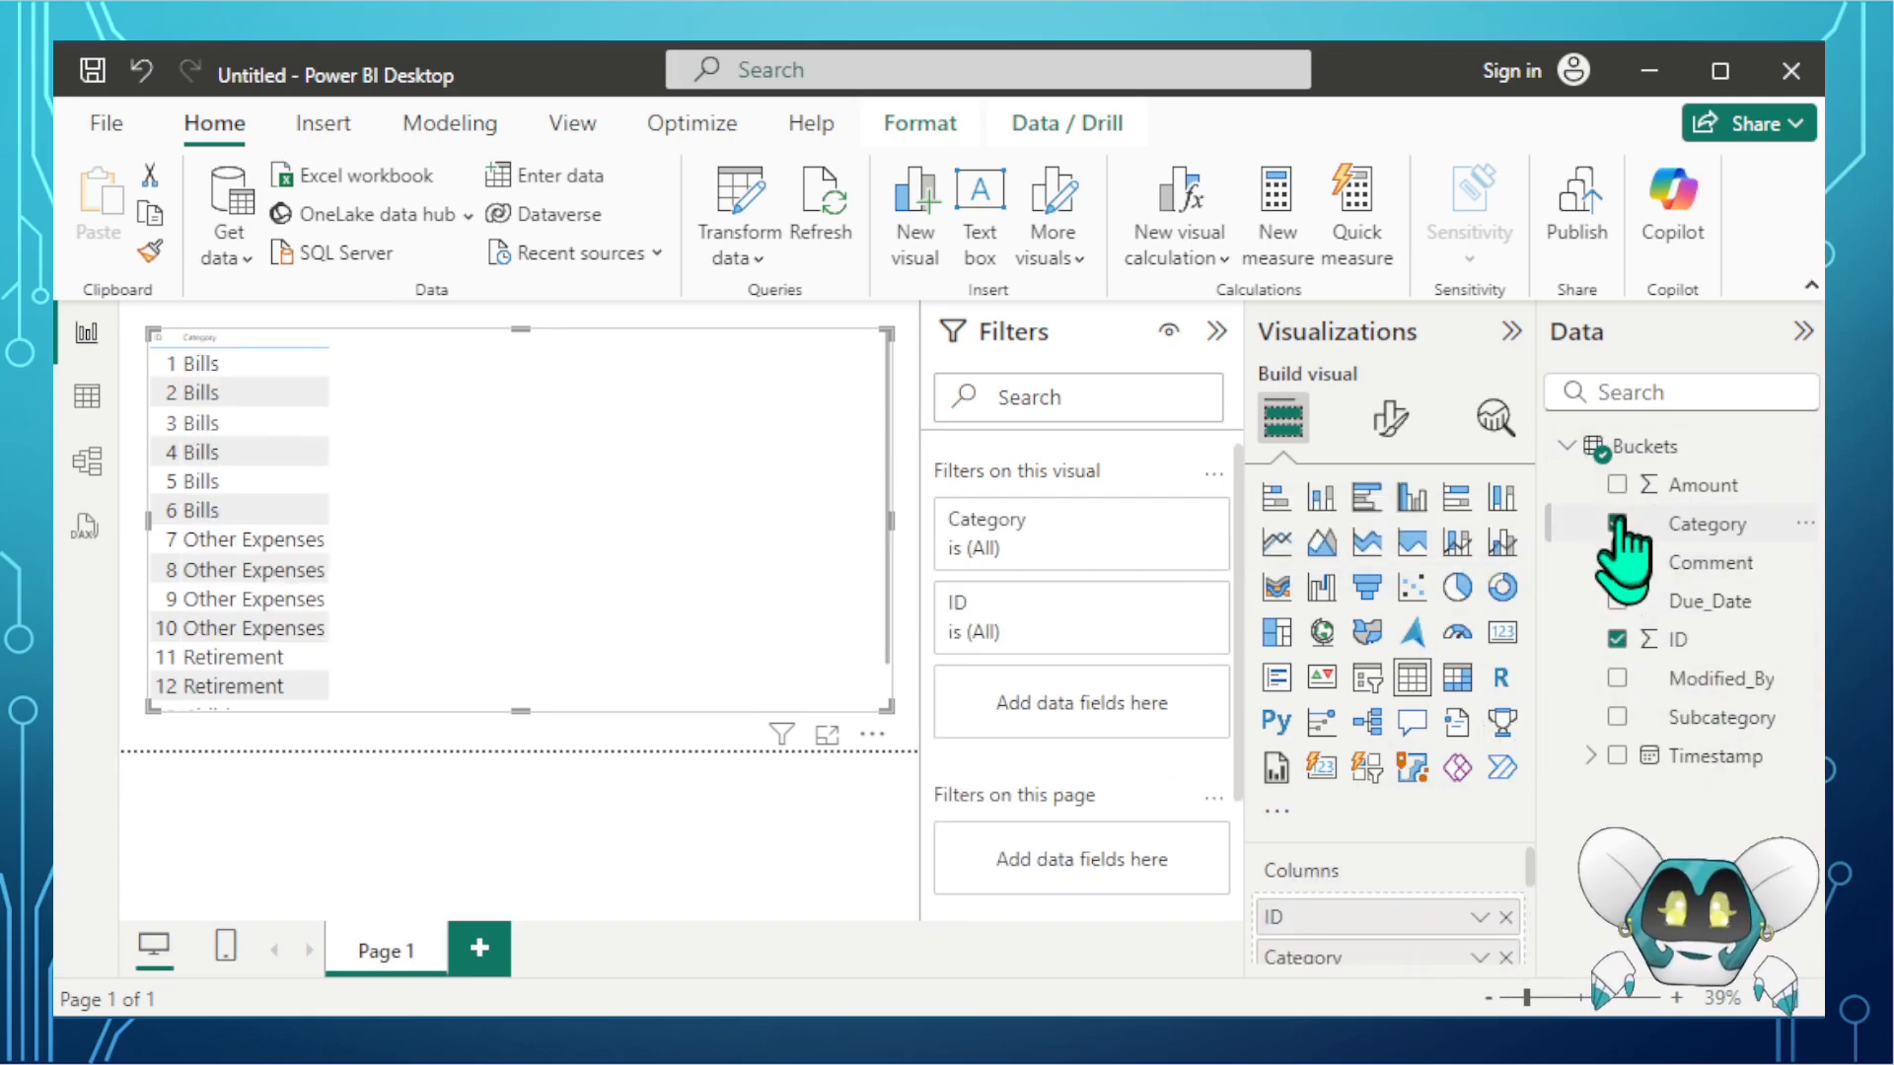
pyautogui.click(1617, 717)
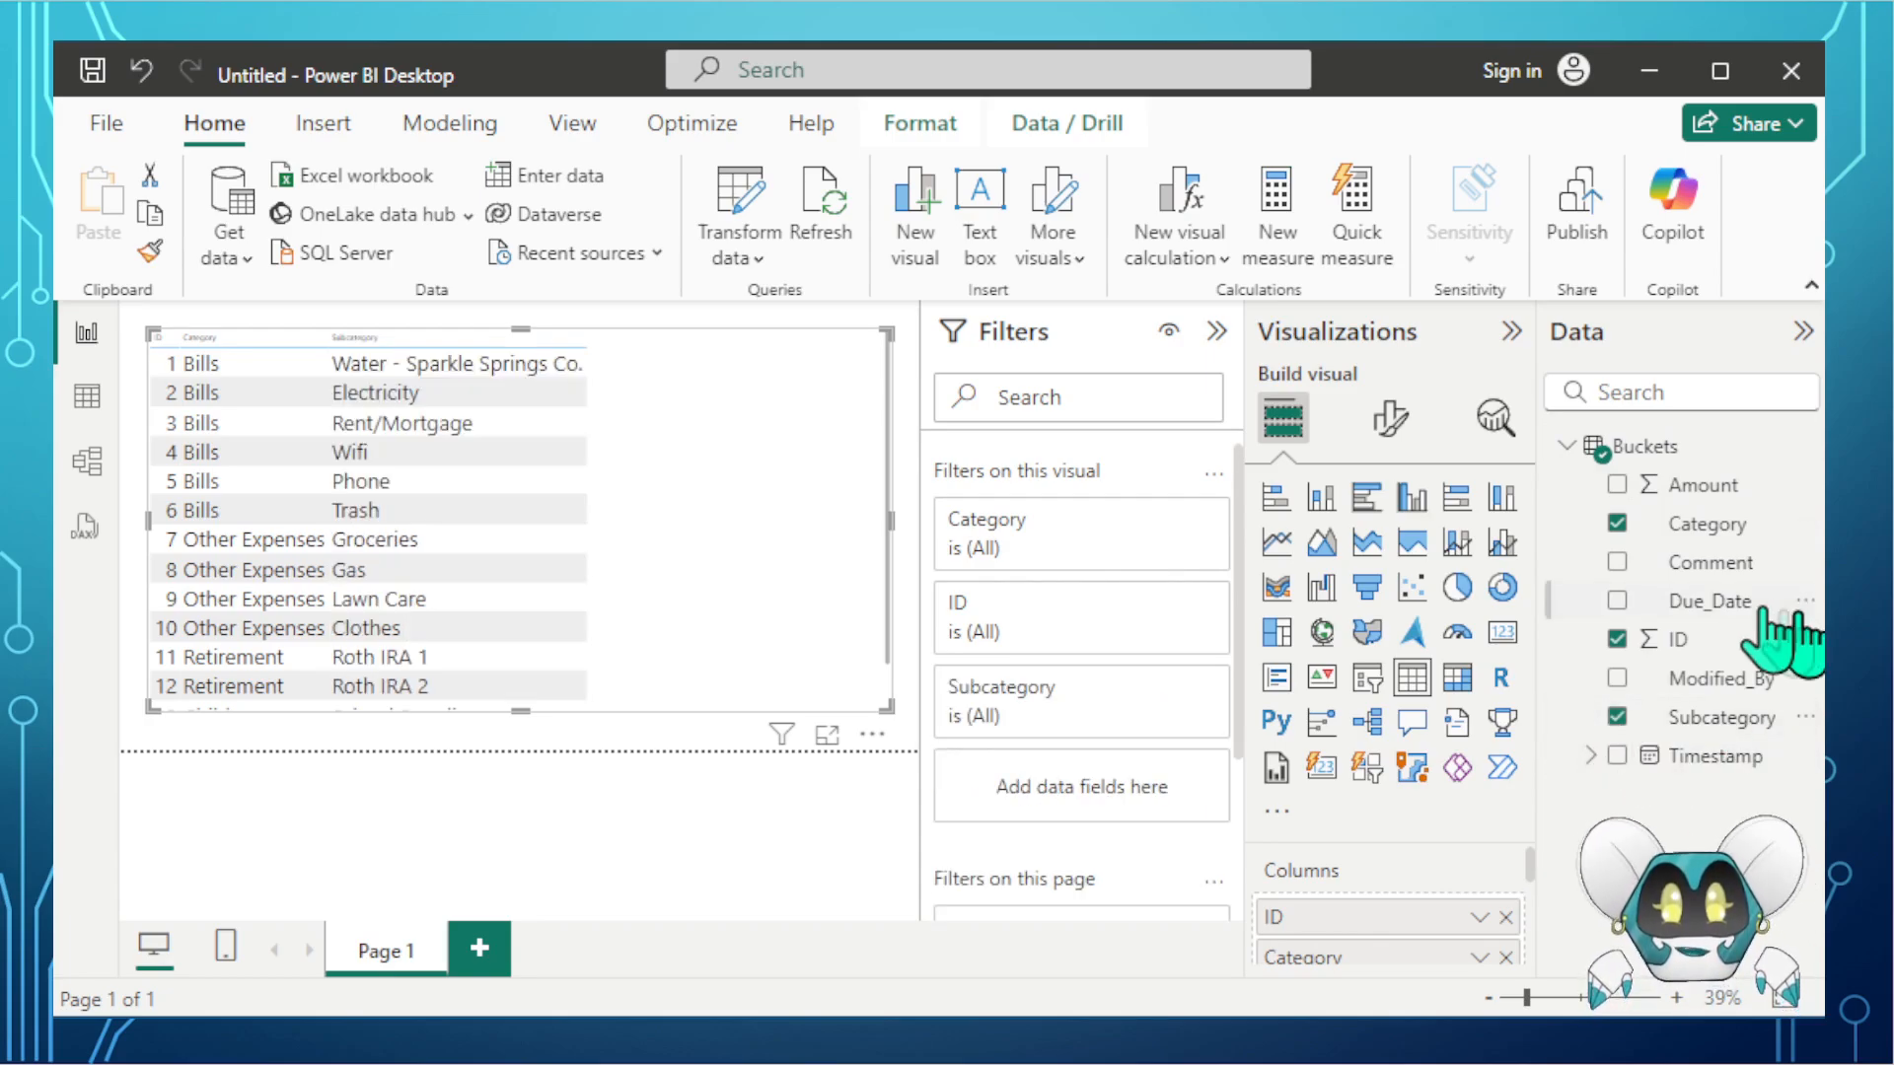
pyautogui.click(1617, 485)
pyautogui.scroll(-5, 1460, 878)
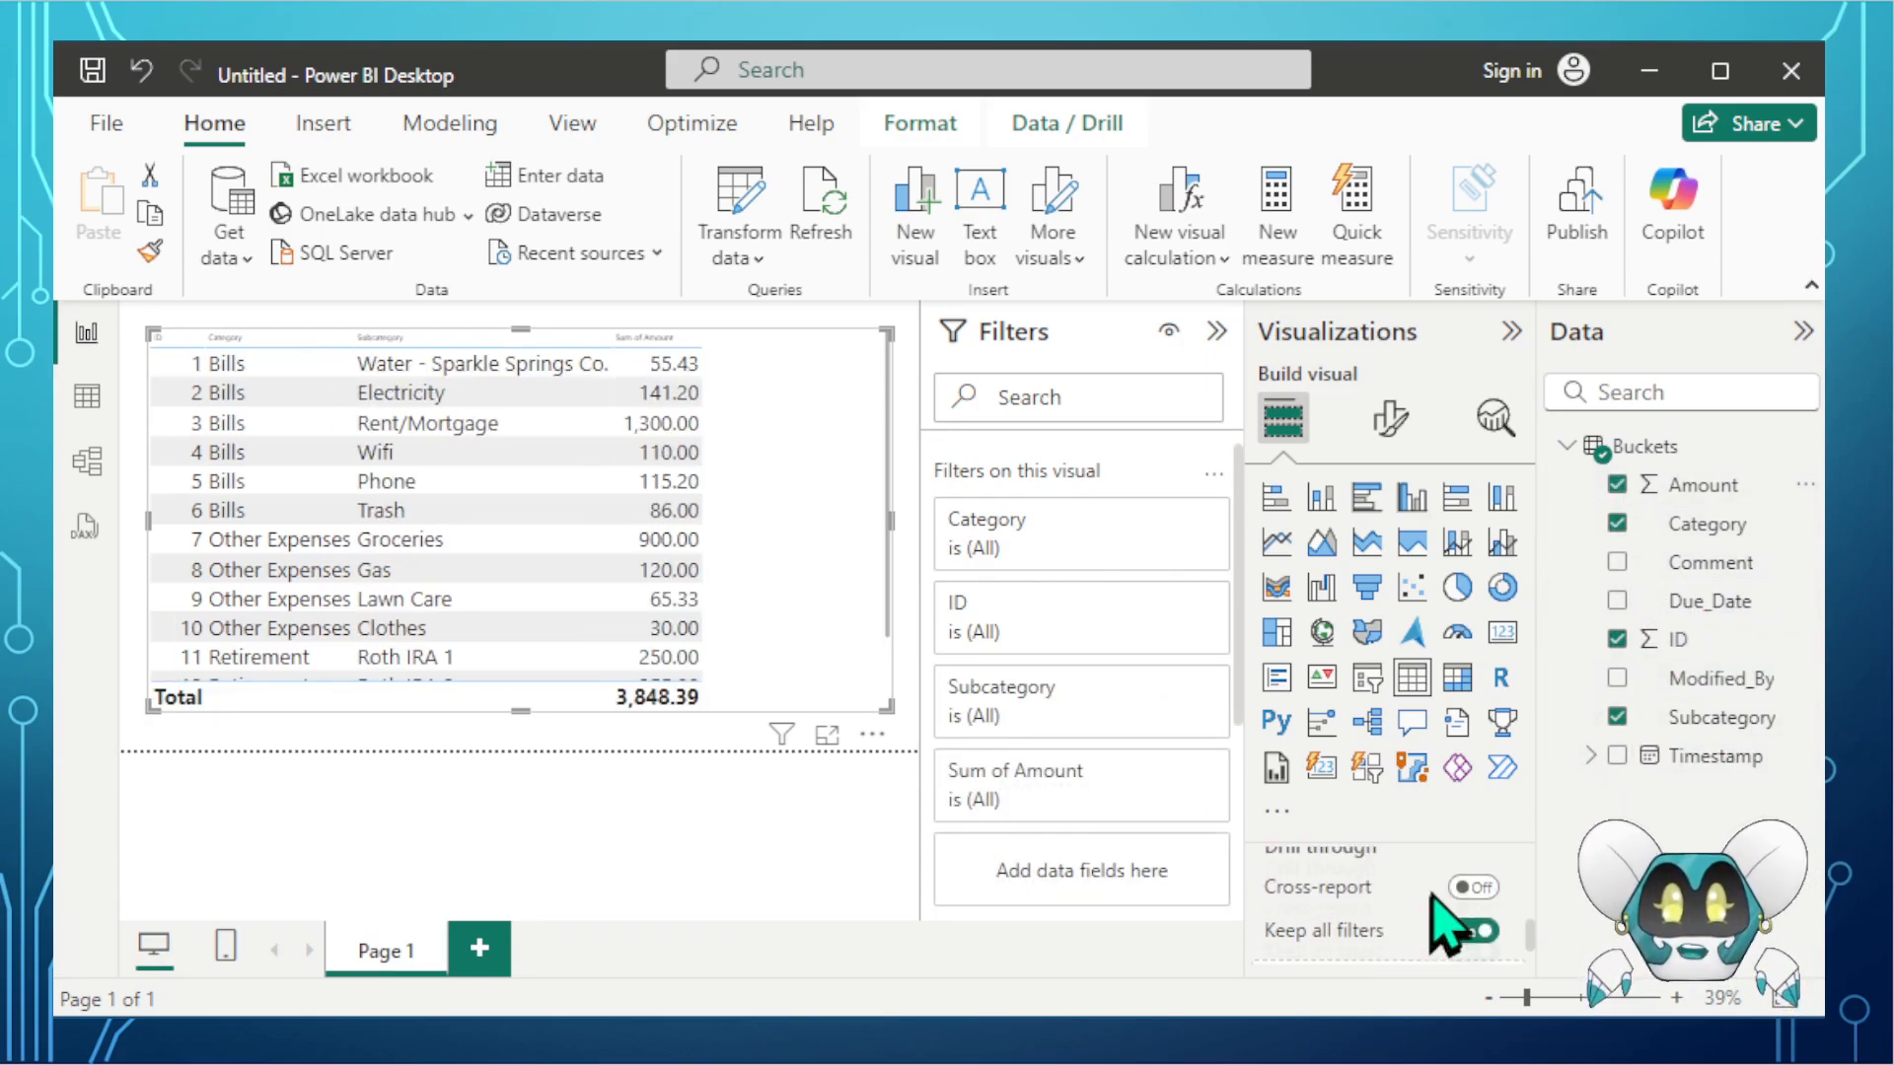
pyautogui.scroll(4, 1487, 909)
pyautogui.click(1618, 561)
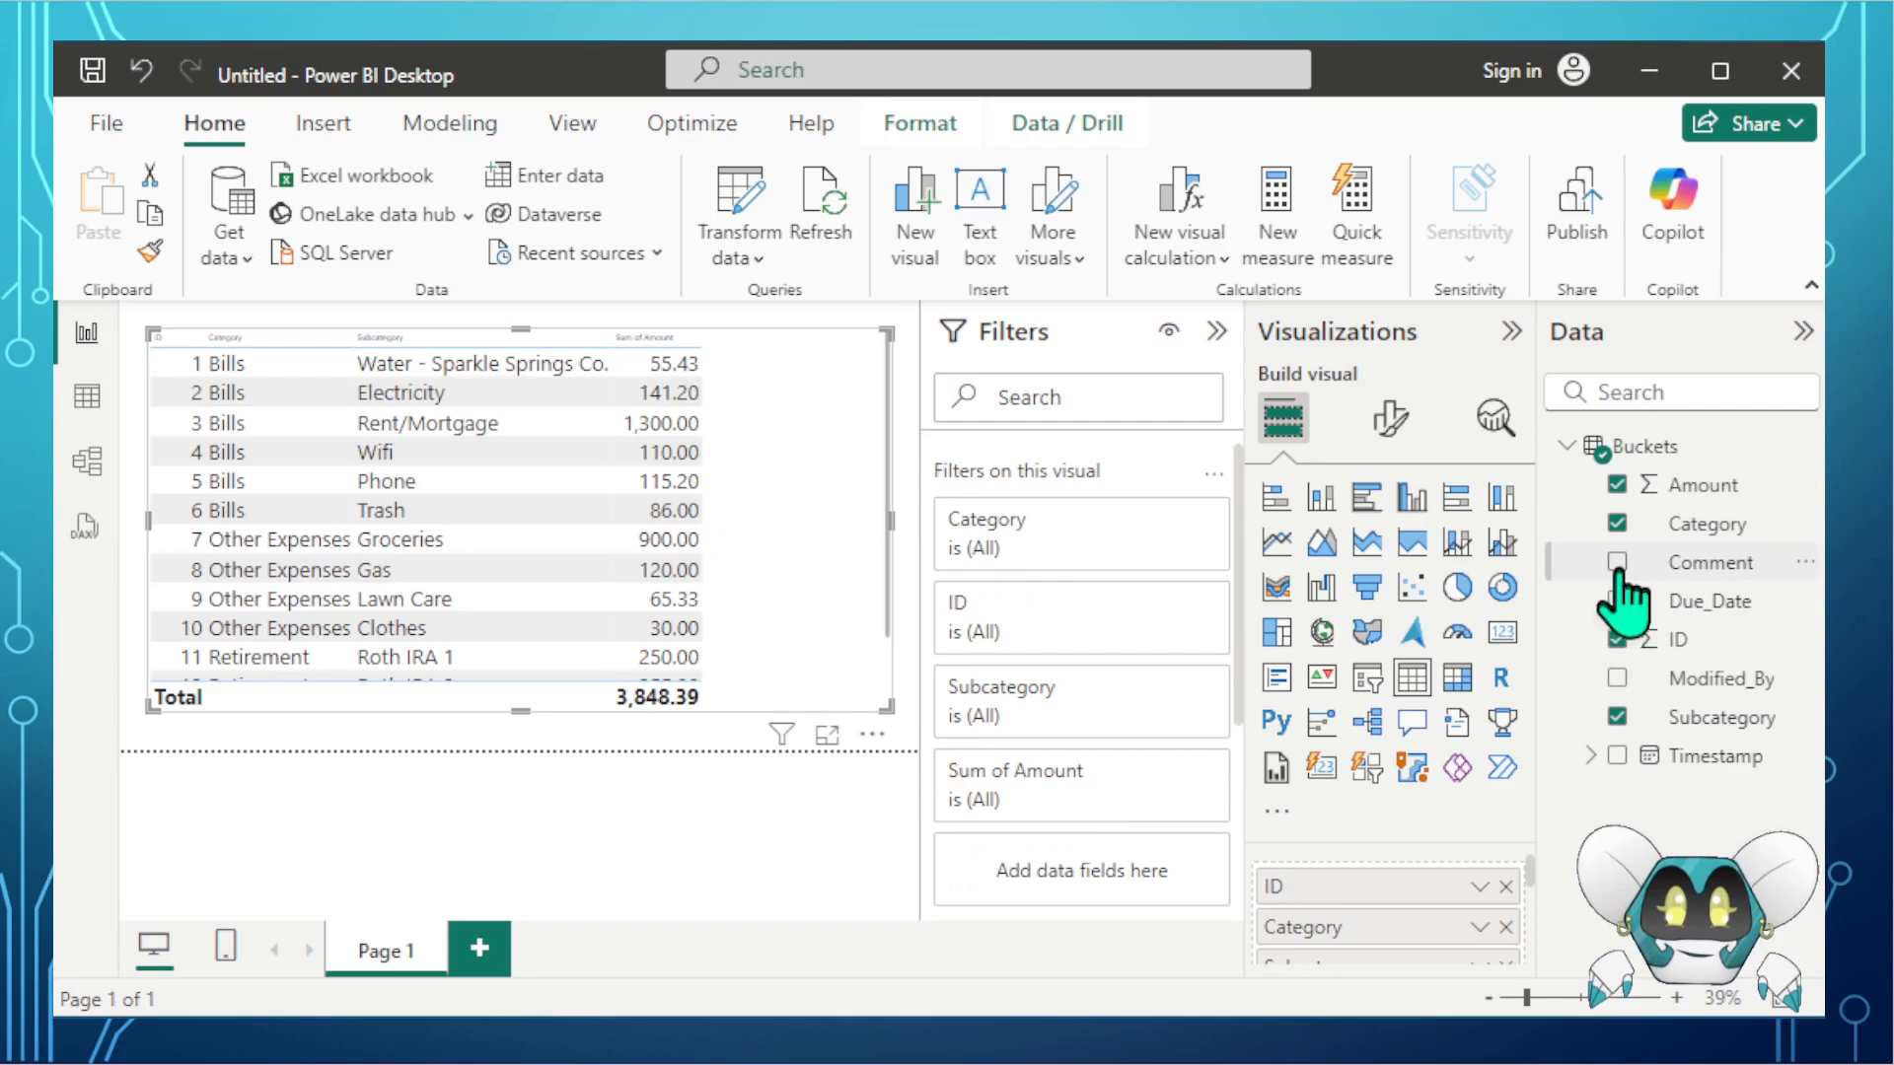
pyautogui.click(1617, 639)
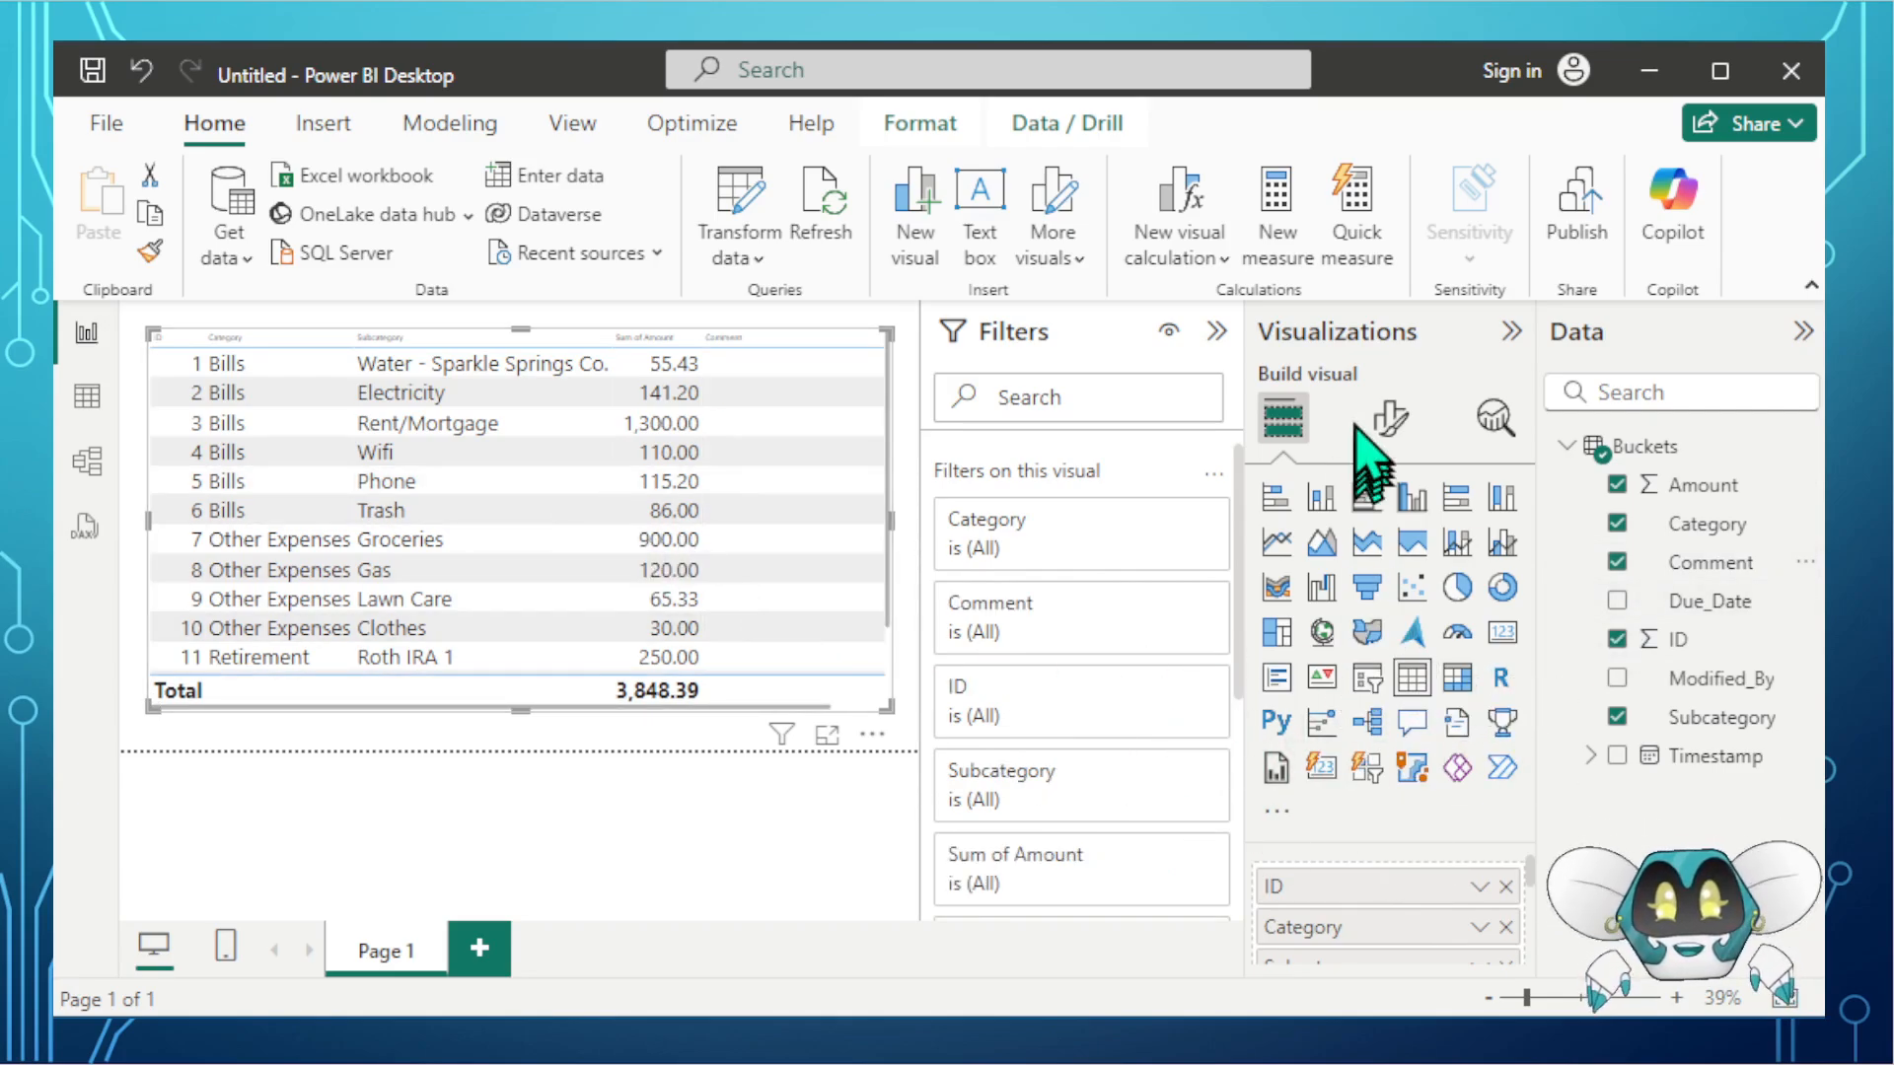
pyautogui.click(1390, 418)
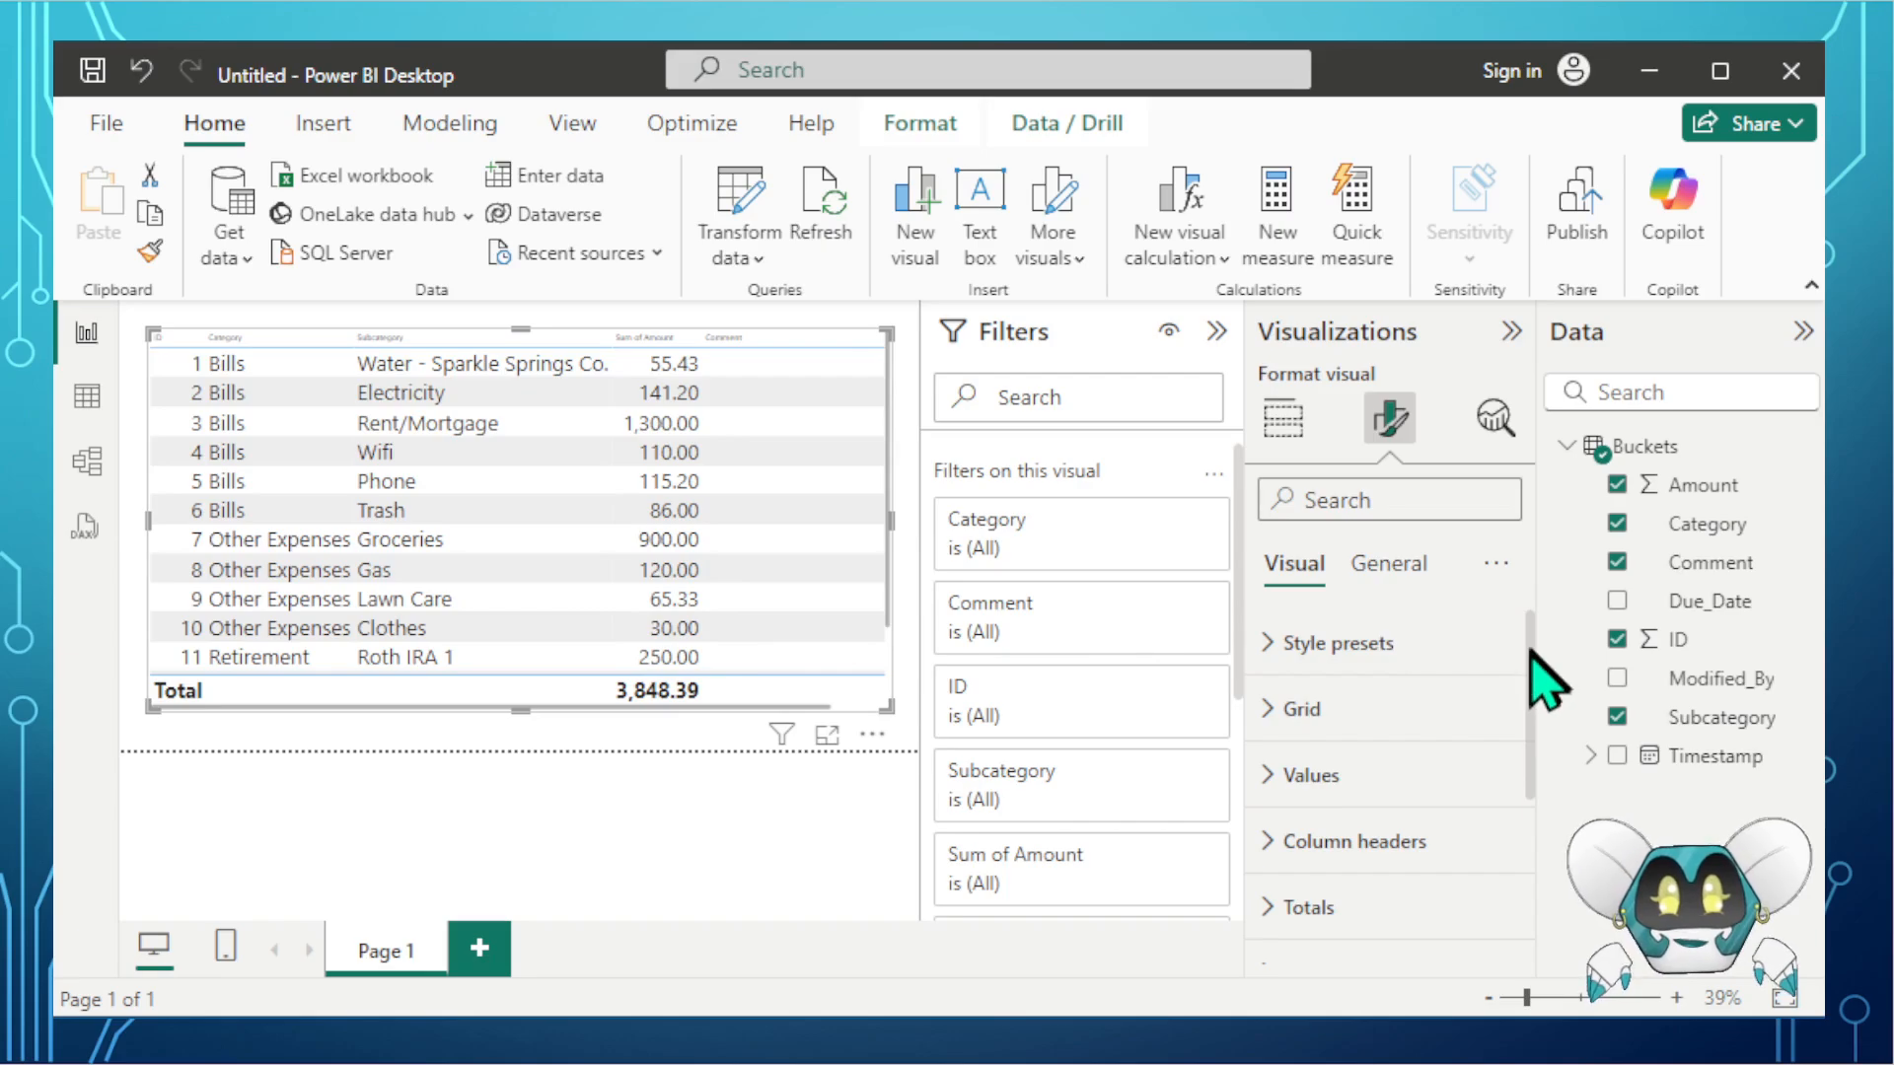
# - Change the table's column header font size from 10 to 20, then deselect the visual
pyautogui.moveTo(1531, 649); pyautogui.dragTo(1529, 704)
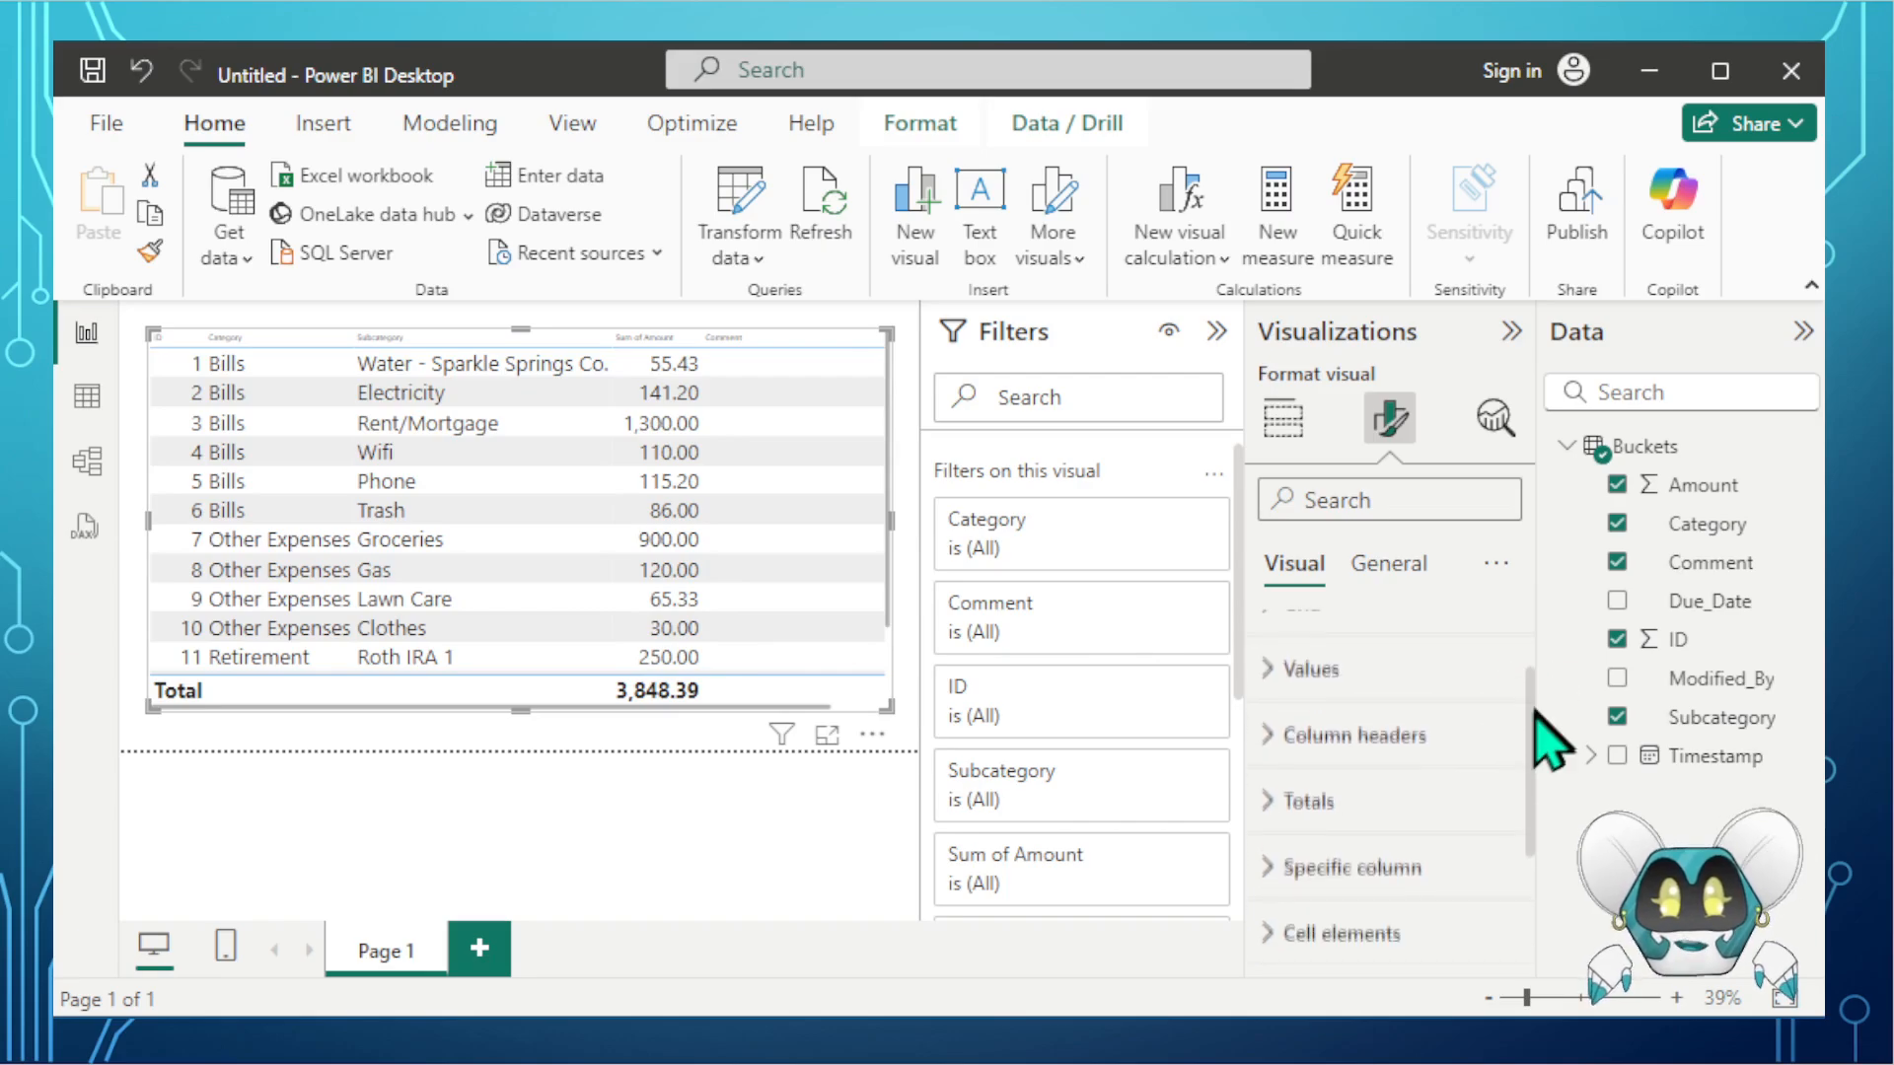
pyautogui.click(1346, 725)
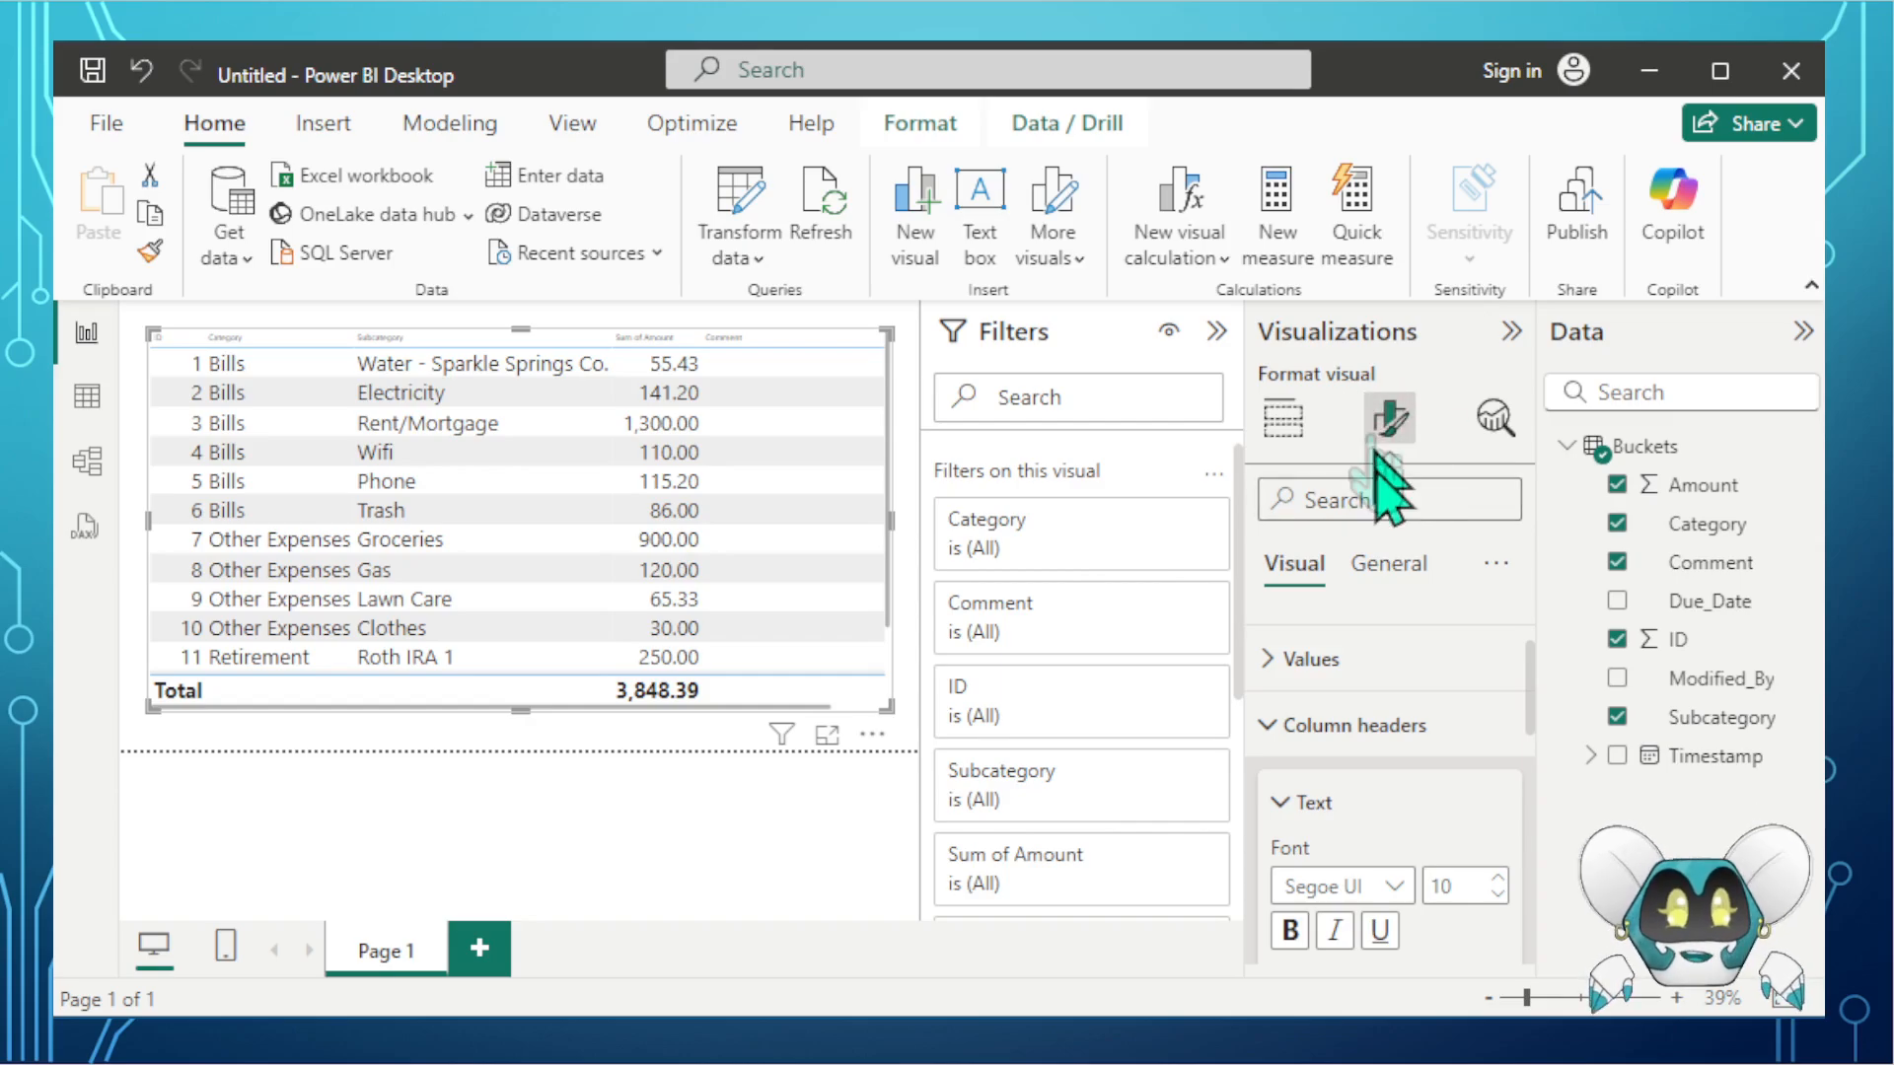
pyautogui.scroll(-1, 1537, 691)
pyautogui.click(1452, 779)
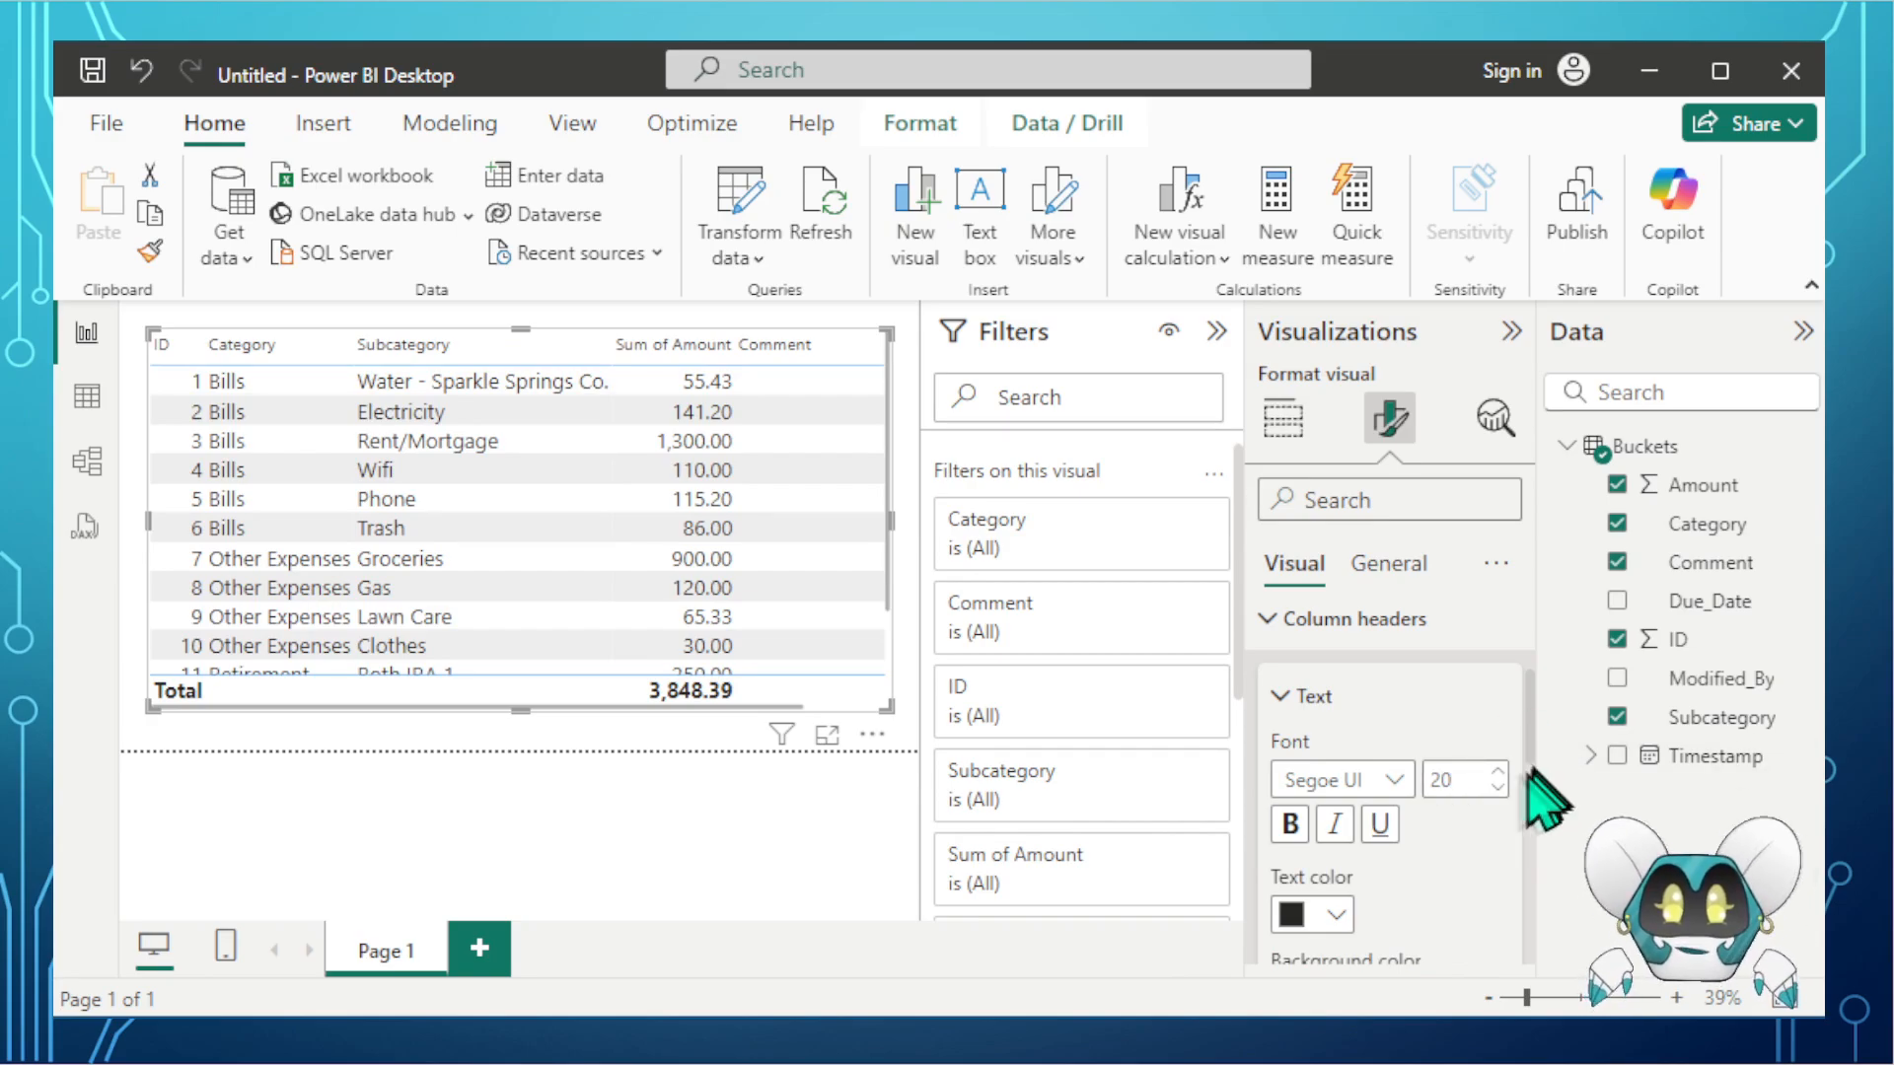
pyautogui.scroll(-3, 1534, 731)
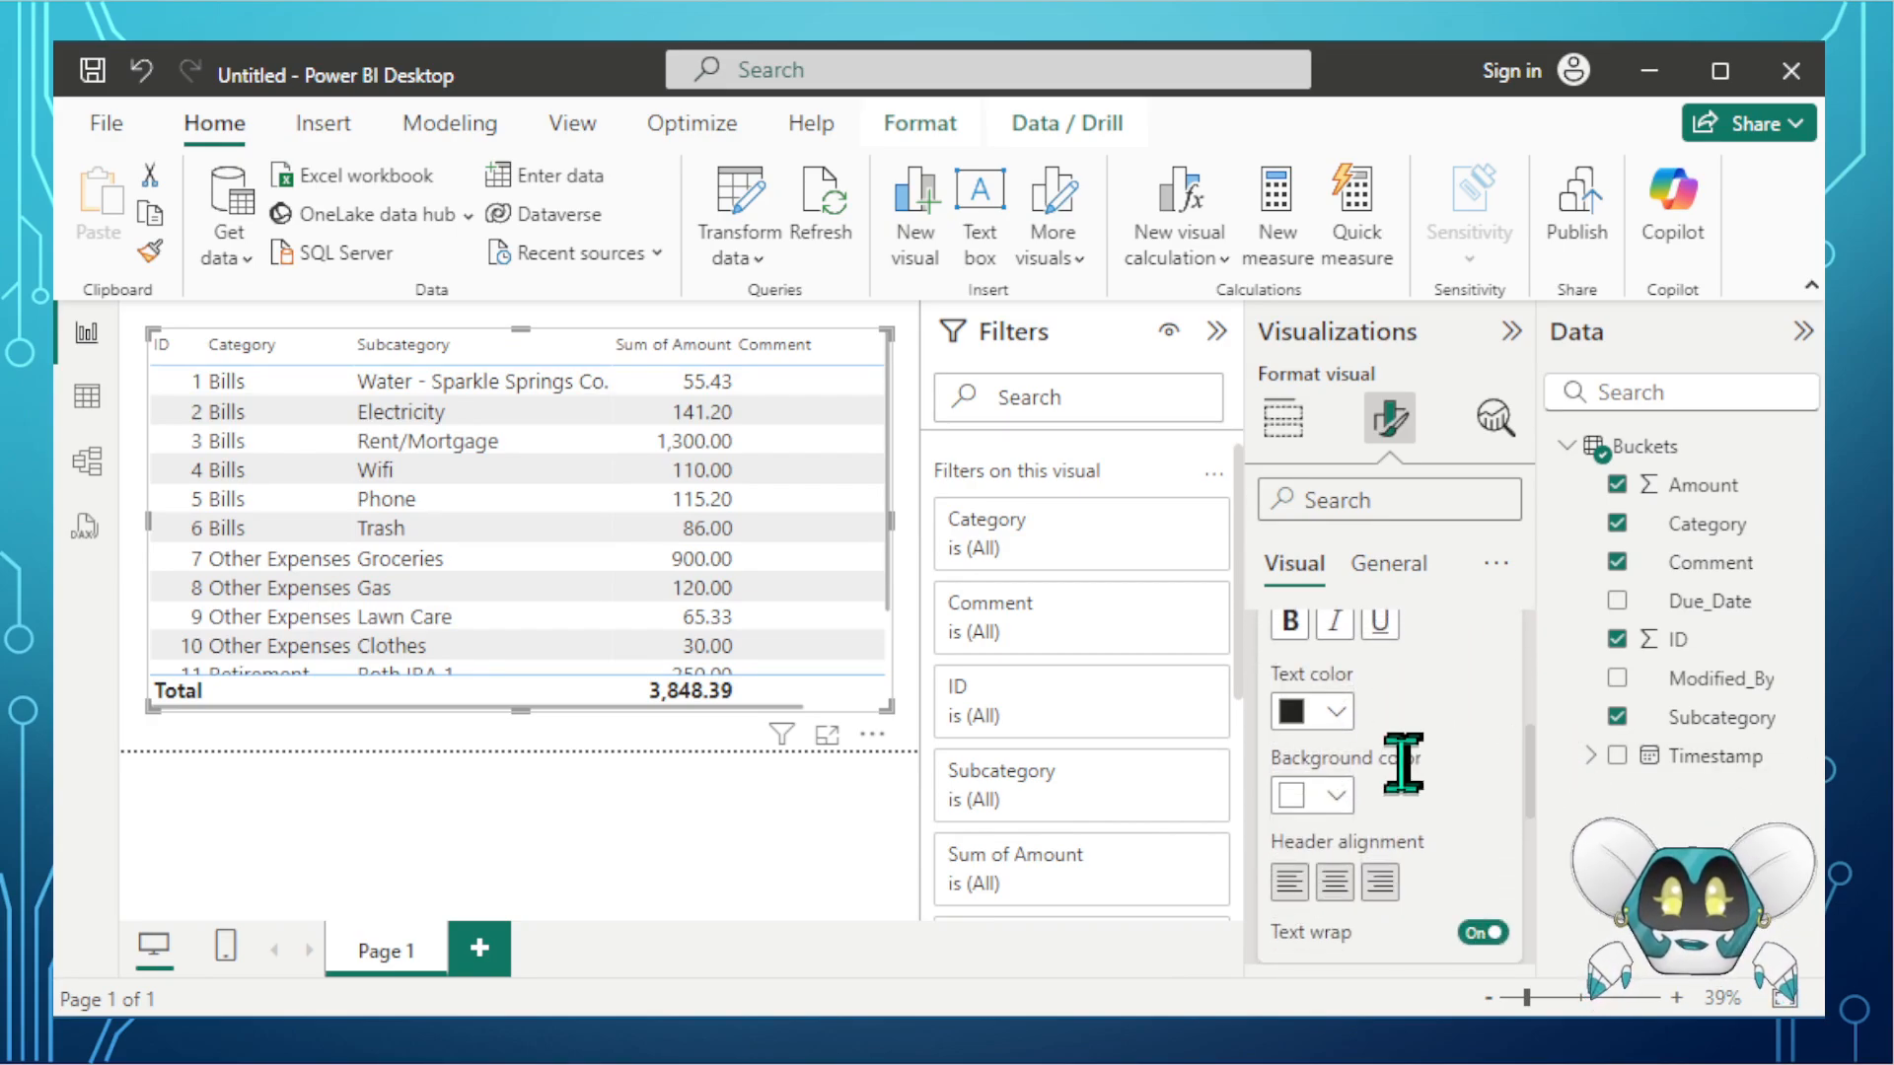
pyautogui.click(690, 854)
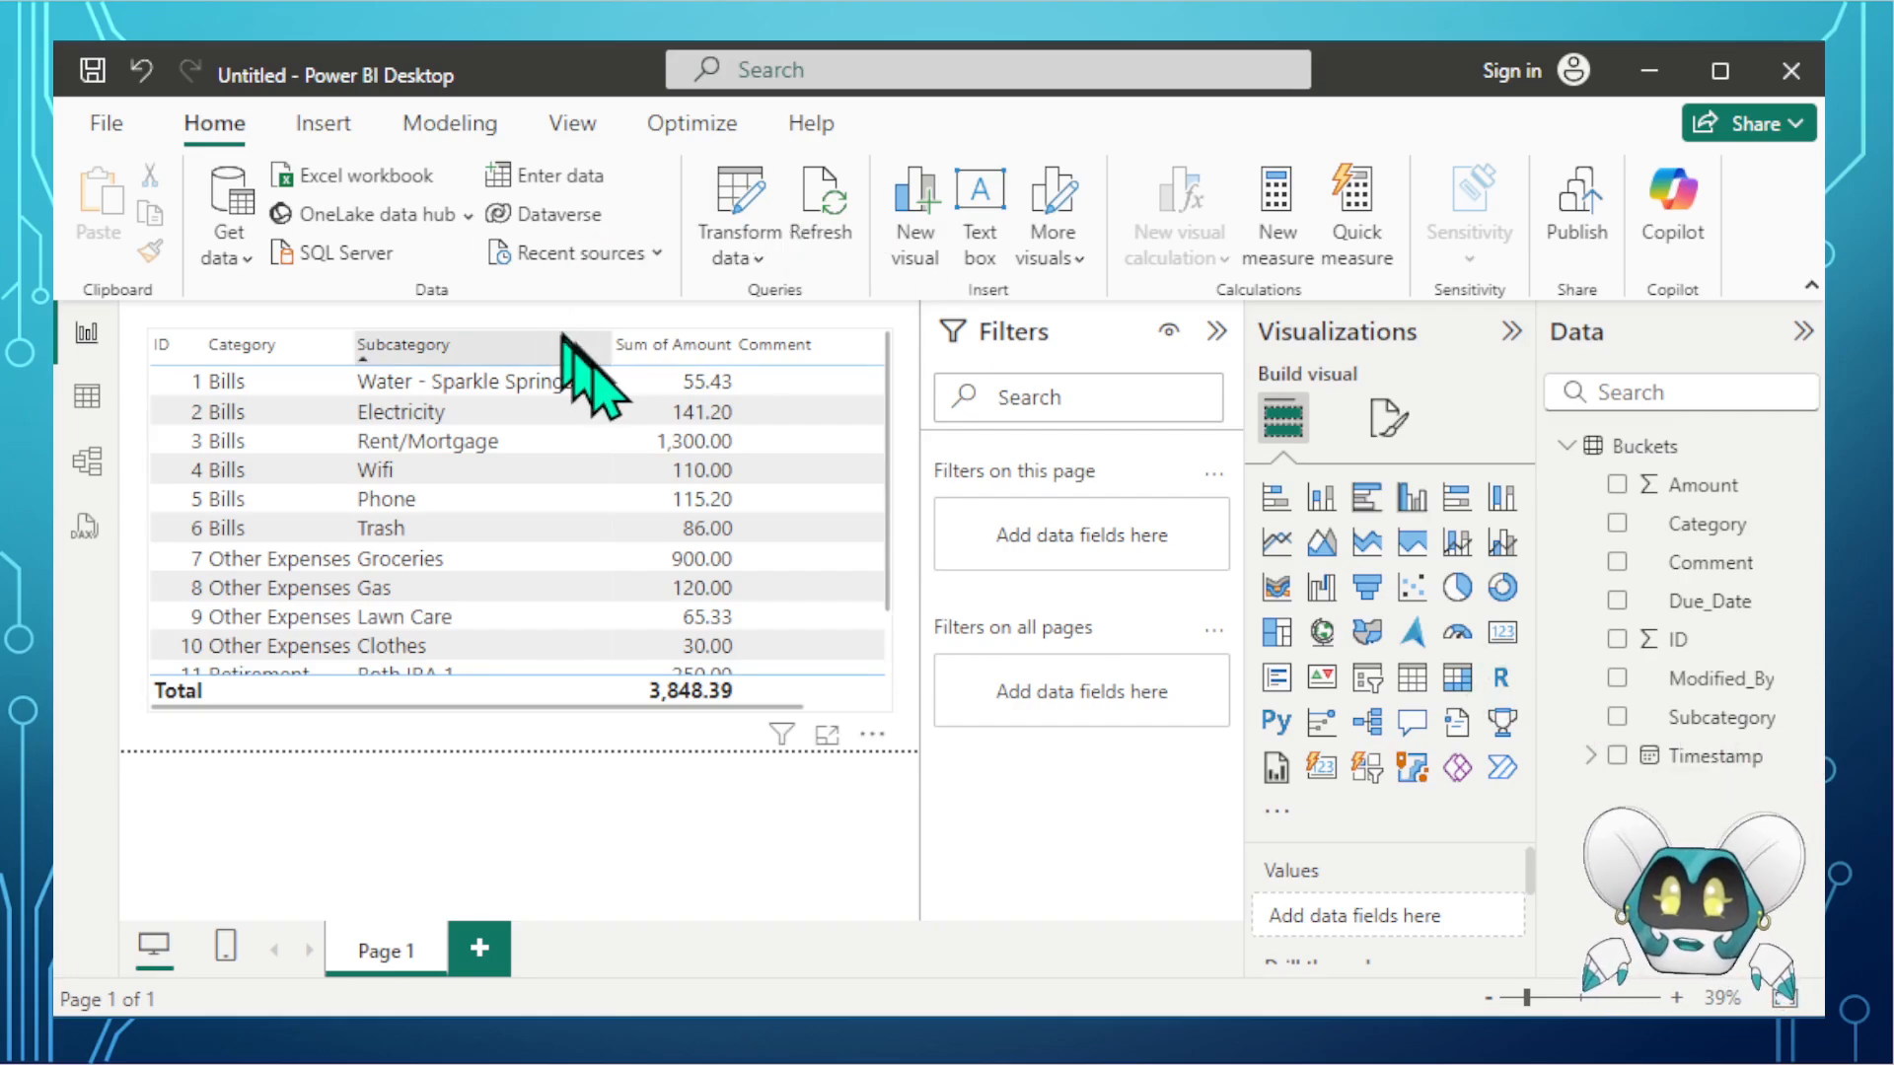
# - Clear the saved permissions for the VeeBeeTutorials_PROD data source in Data source settings
pyautogui.click(756, 255)
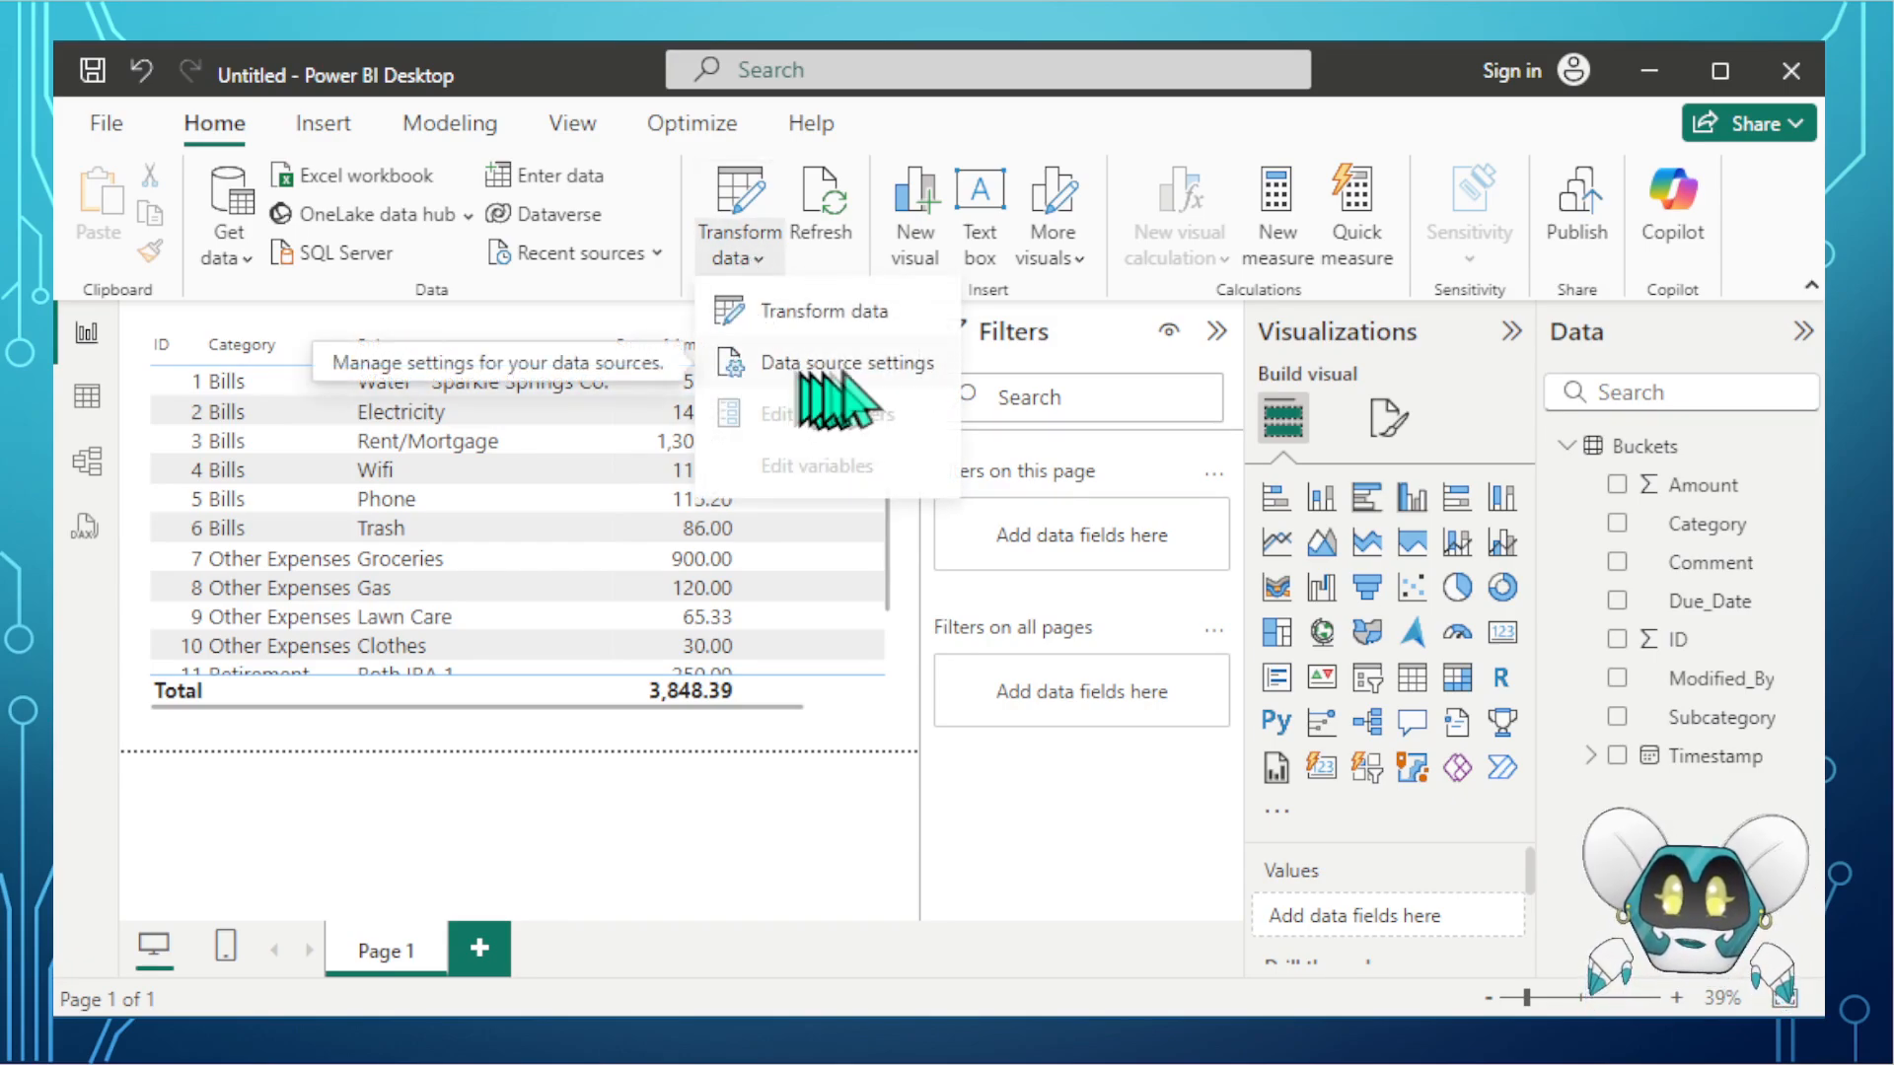
pyautogui.click(898, 367)
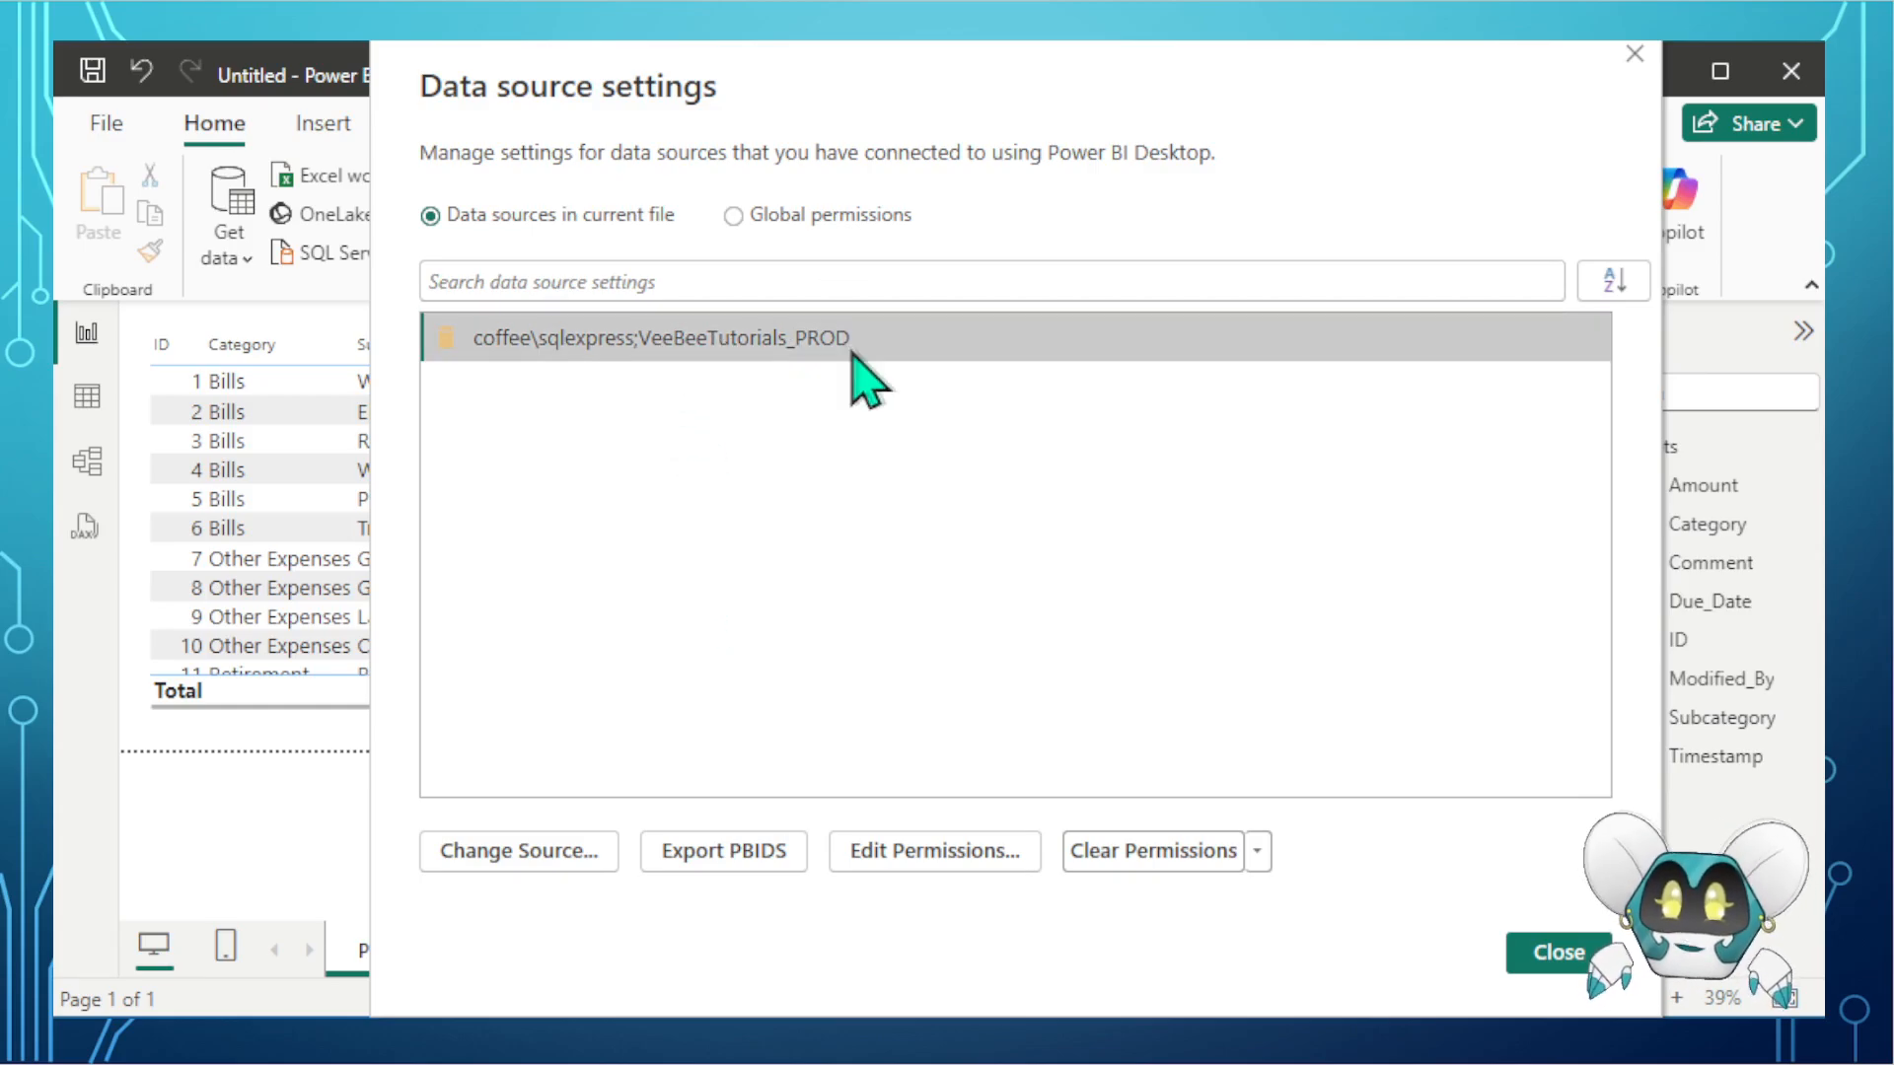
pyautogui.moveTo(845, 93); pyautogui.dragTo(802, 106)
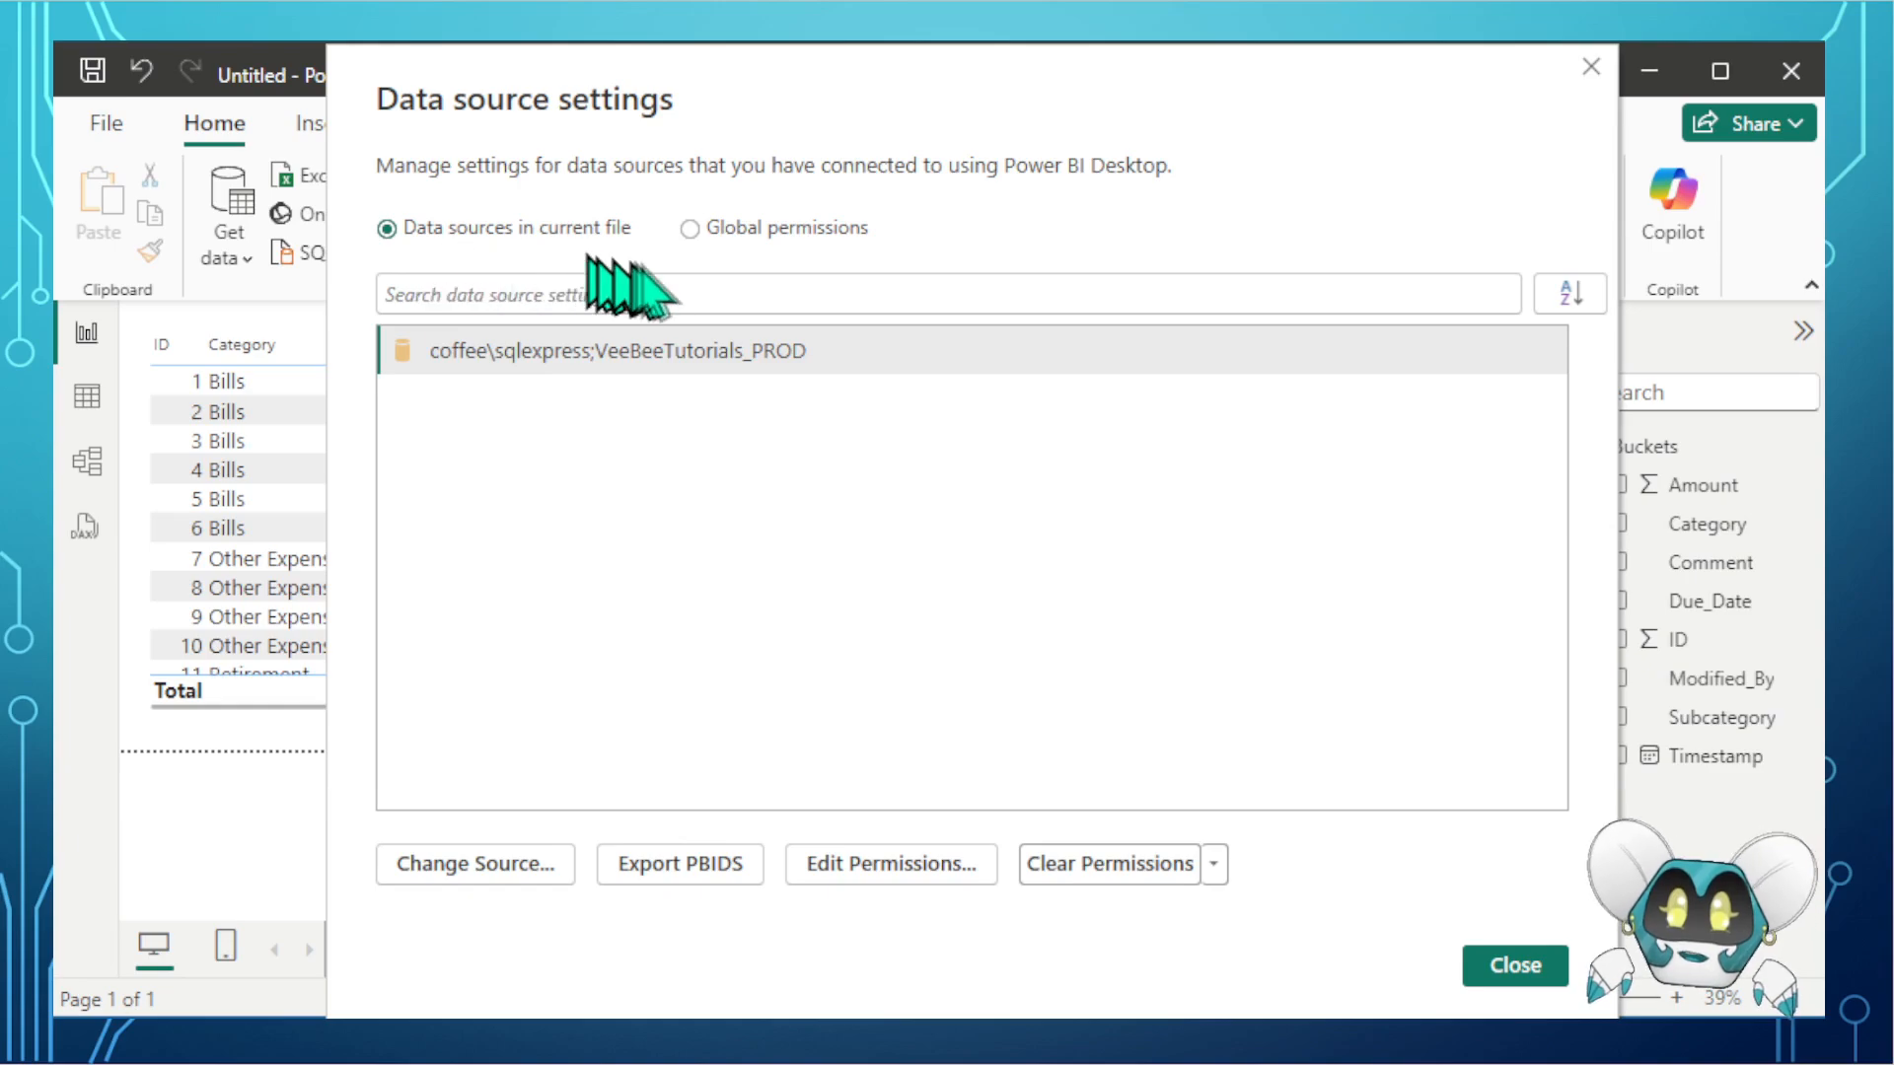
pyautogui.click(690, 353)
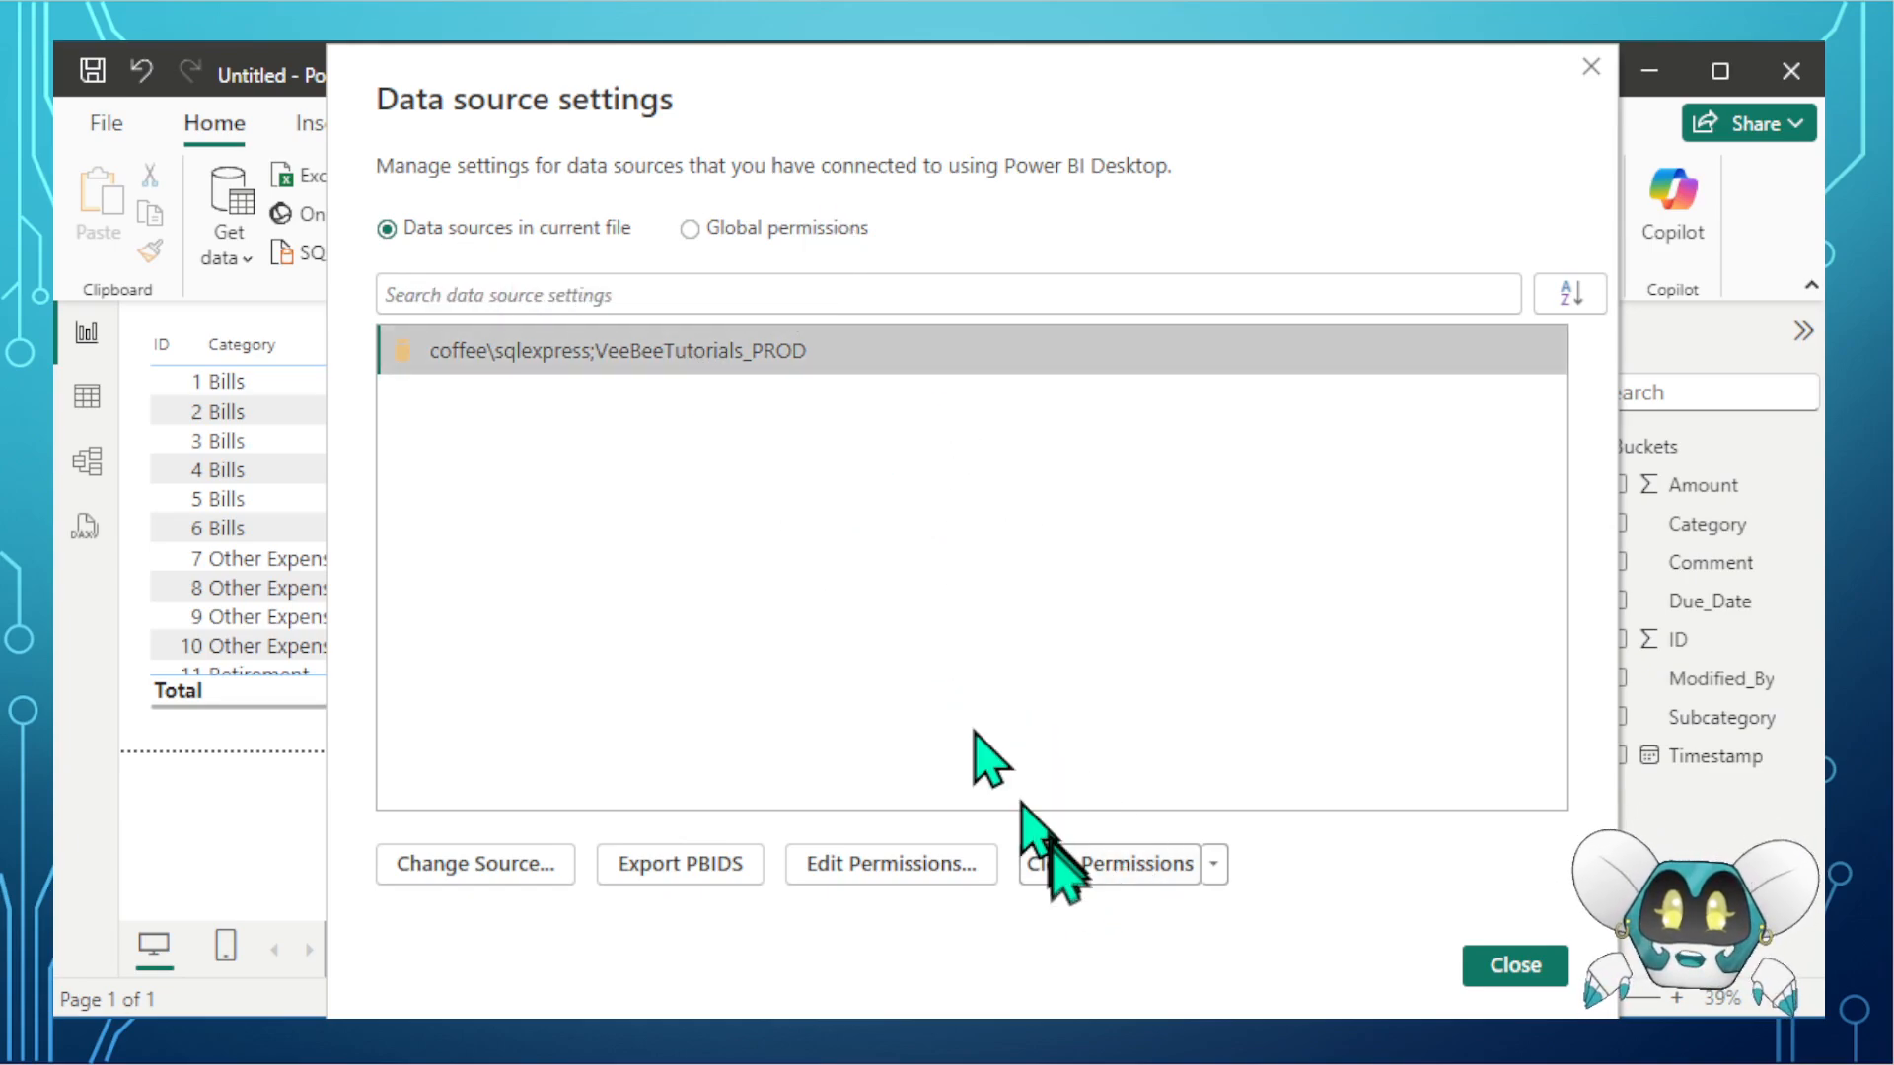
pyautogui.click(1060, 872)
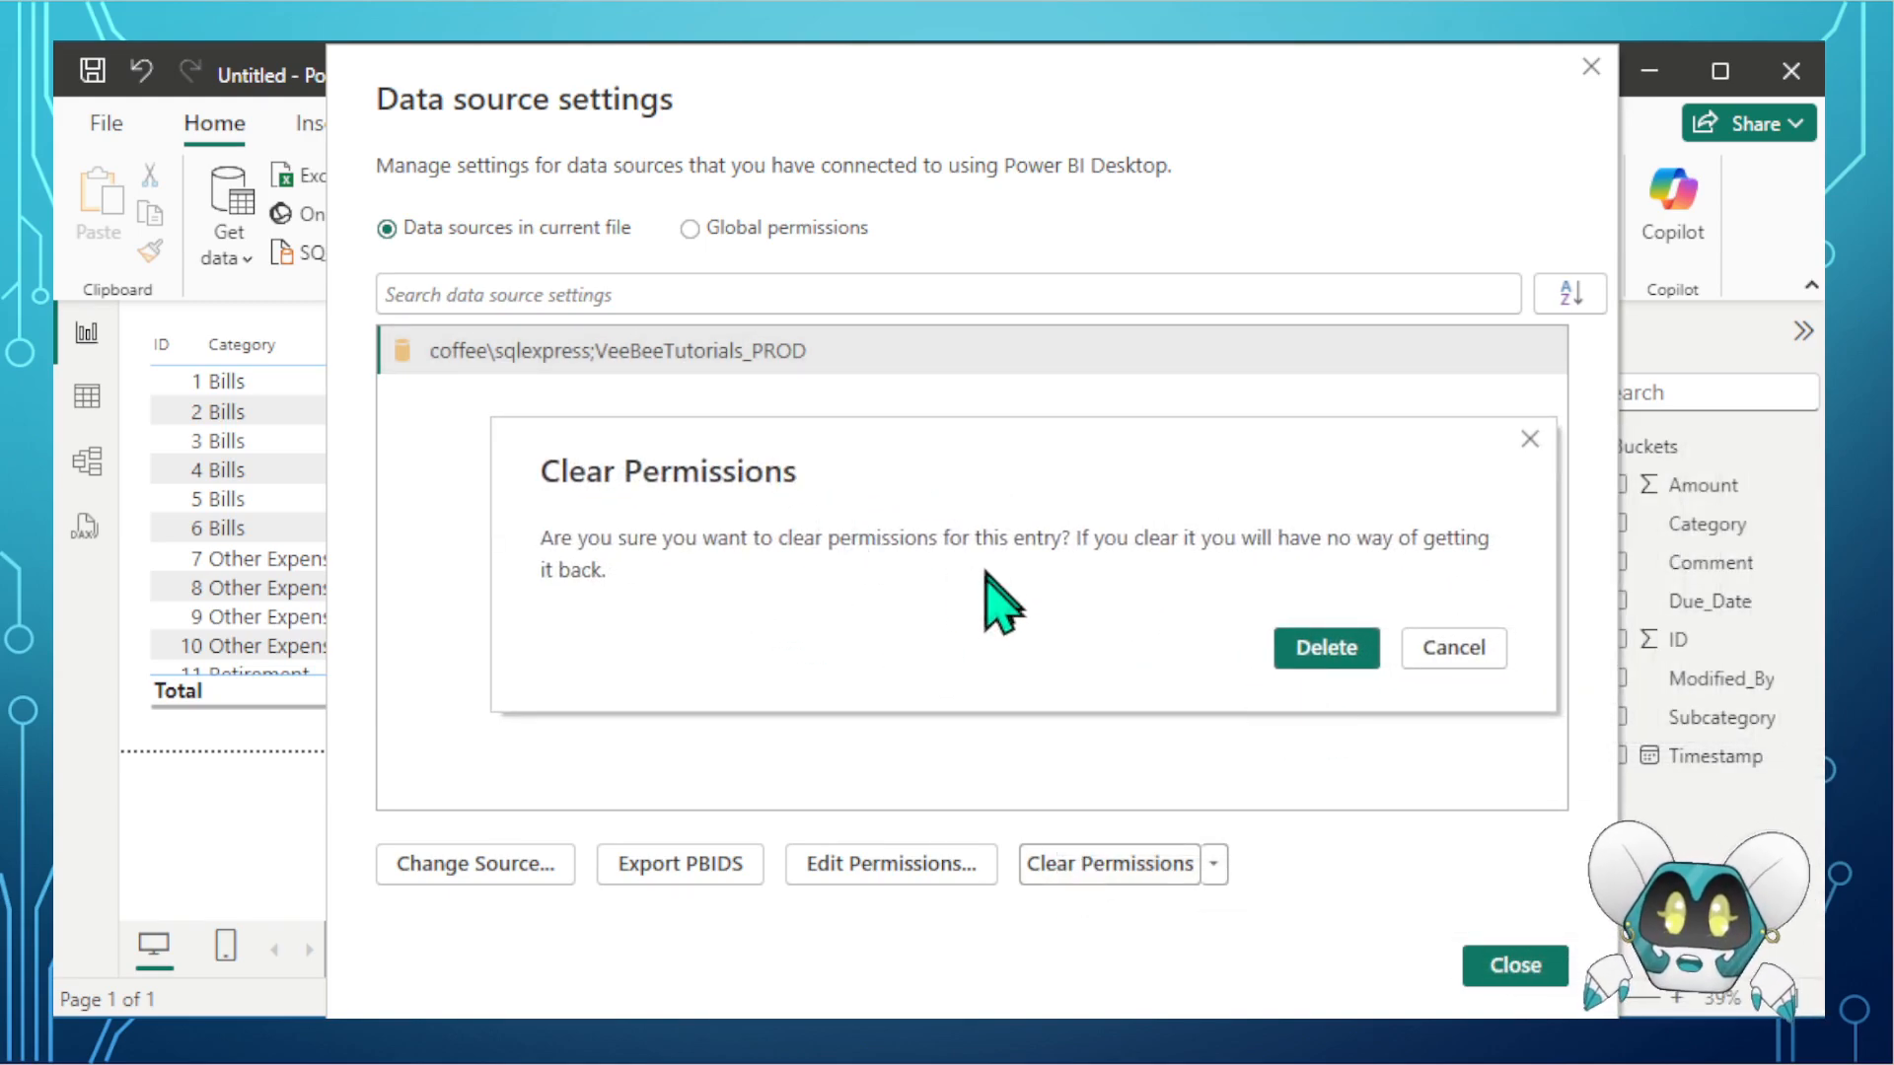
pyautogui.click(1329, 651)
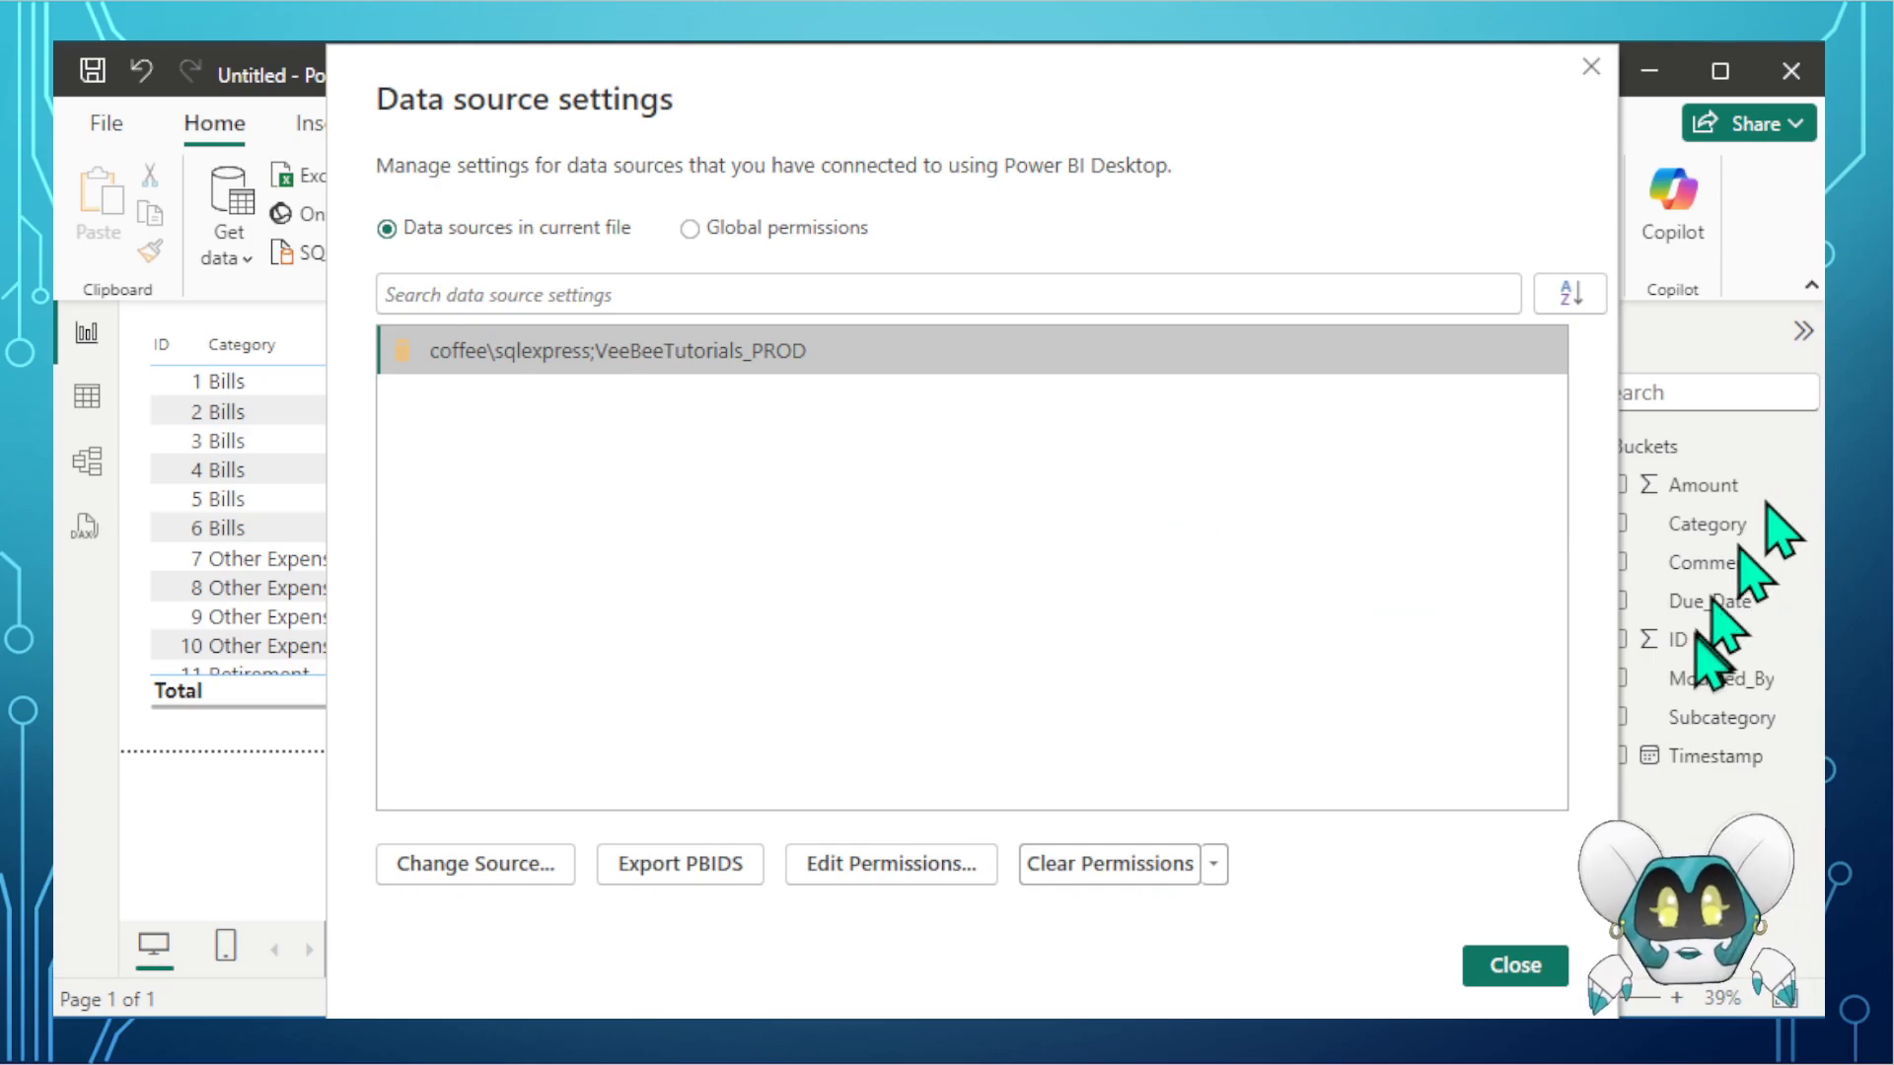
pyautogui.click(1514, 968)
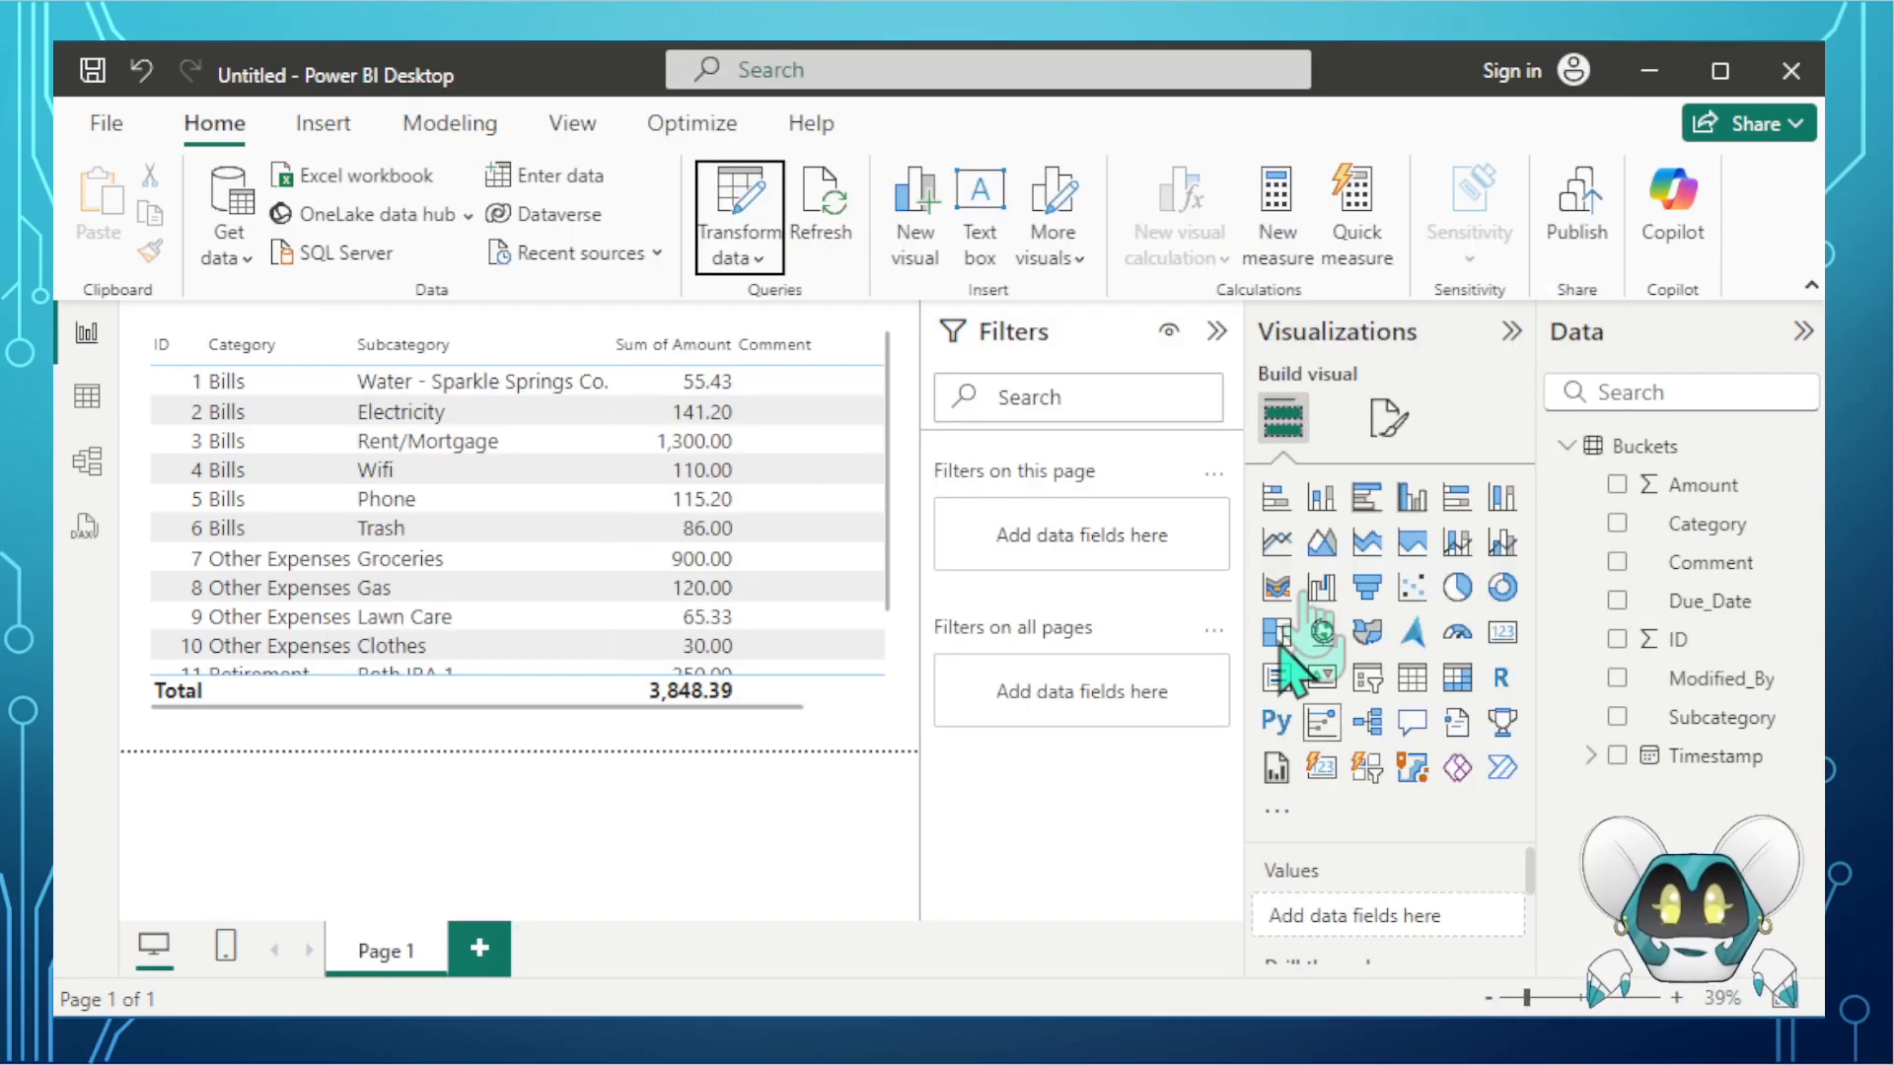
# - Delete the Buckets table from the model
pyautogui.click(1799, 449)
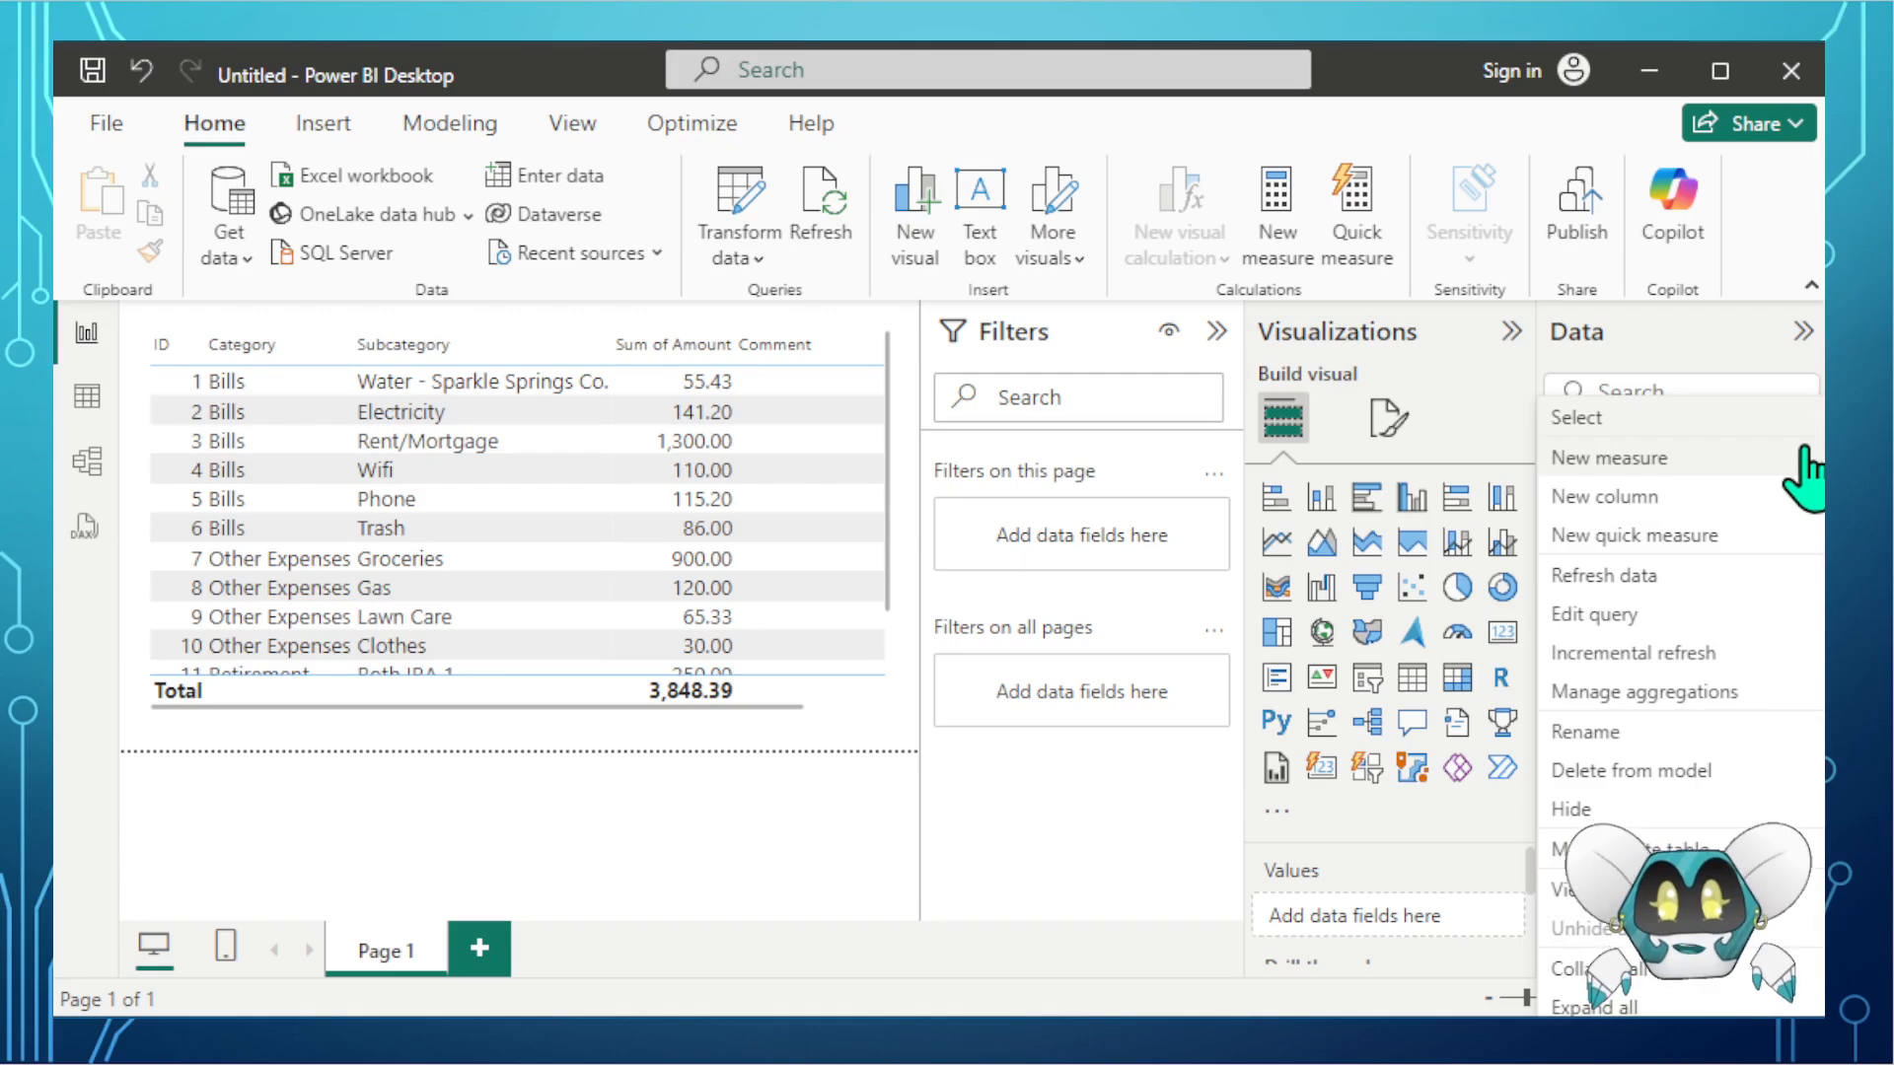
pyautogui.click(1667, 778)
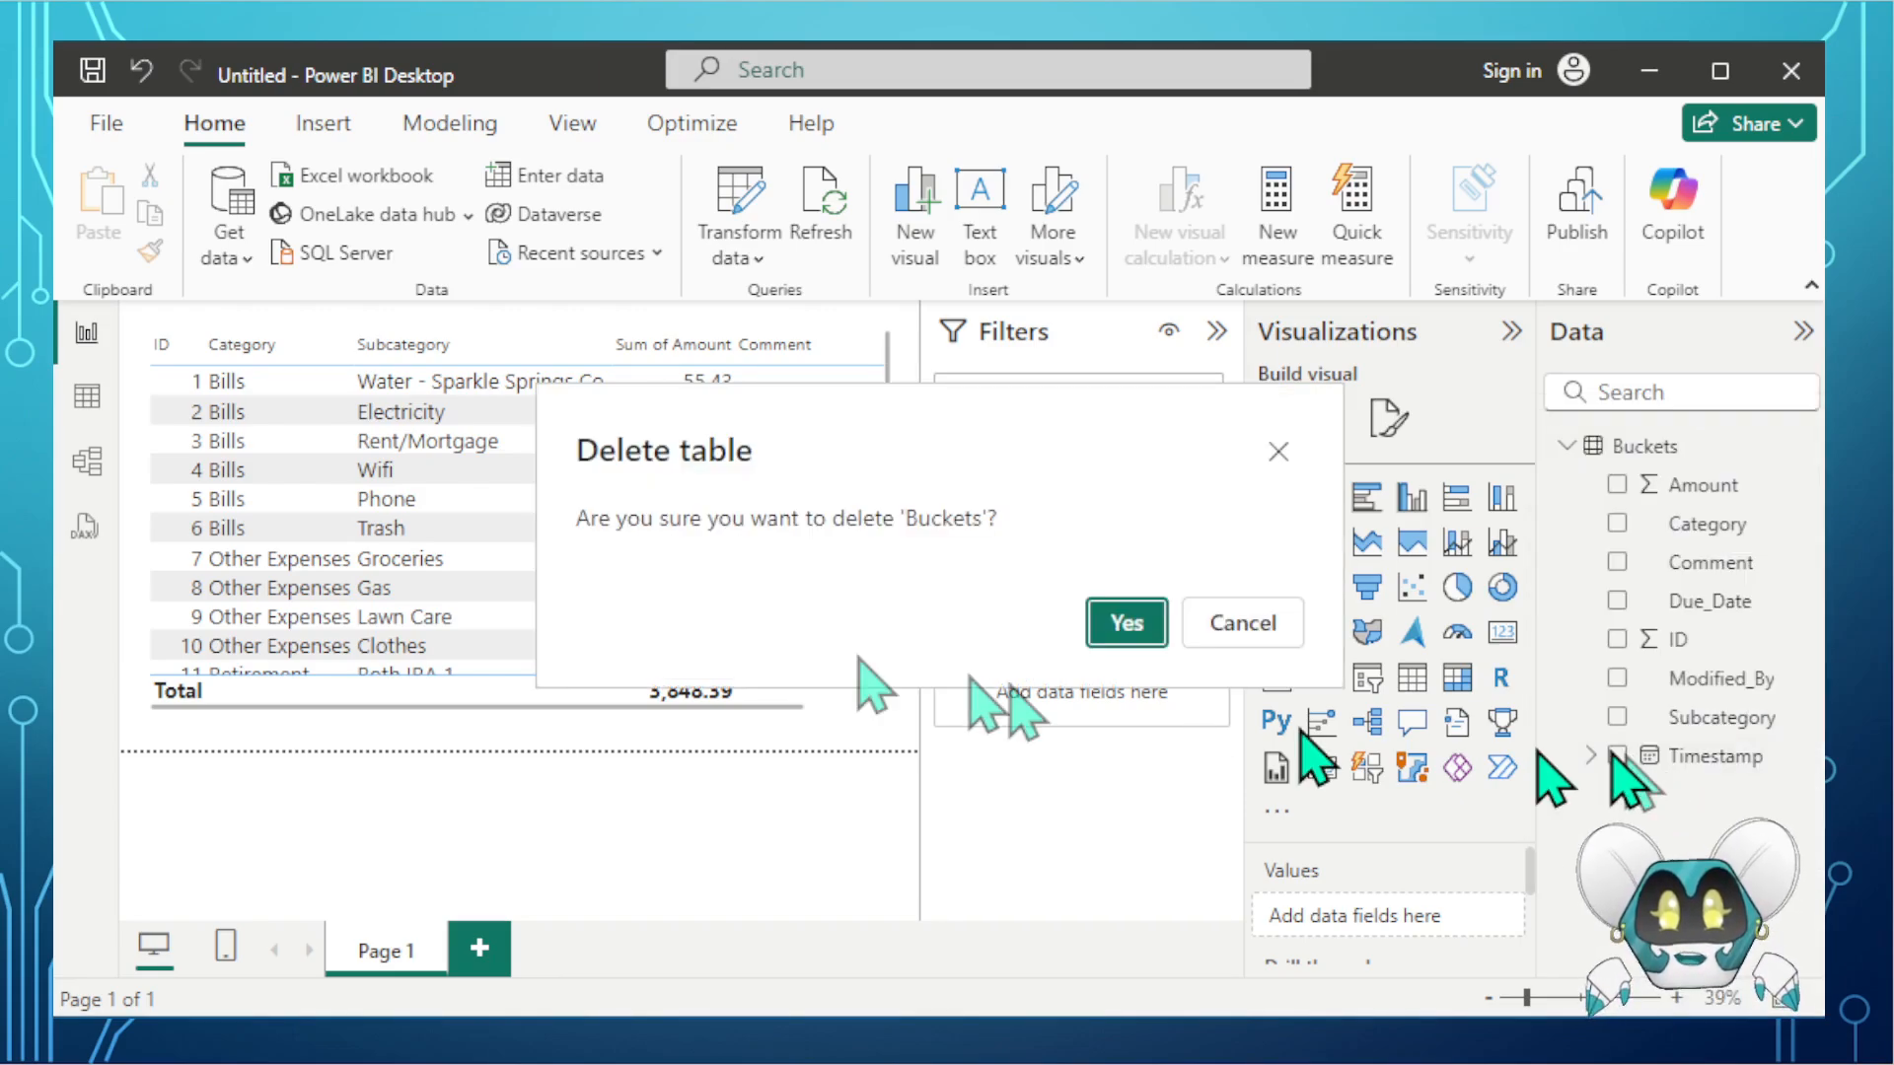
pyautogui.click(1122, 624)
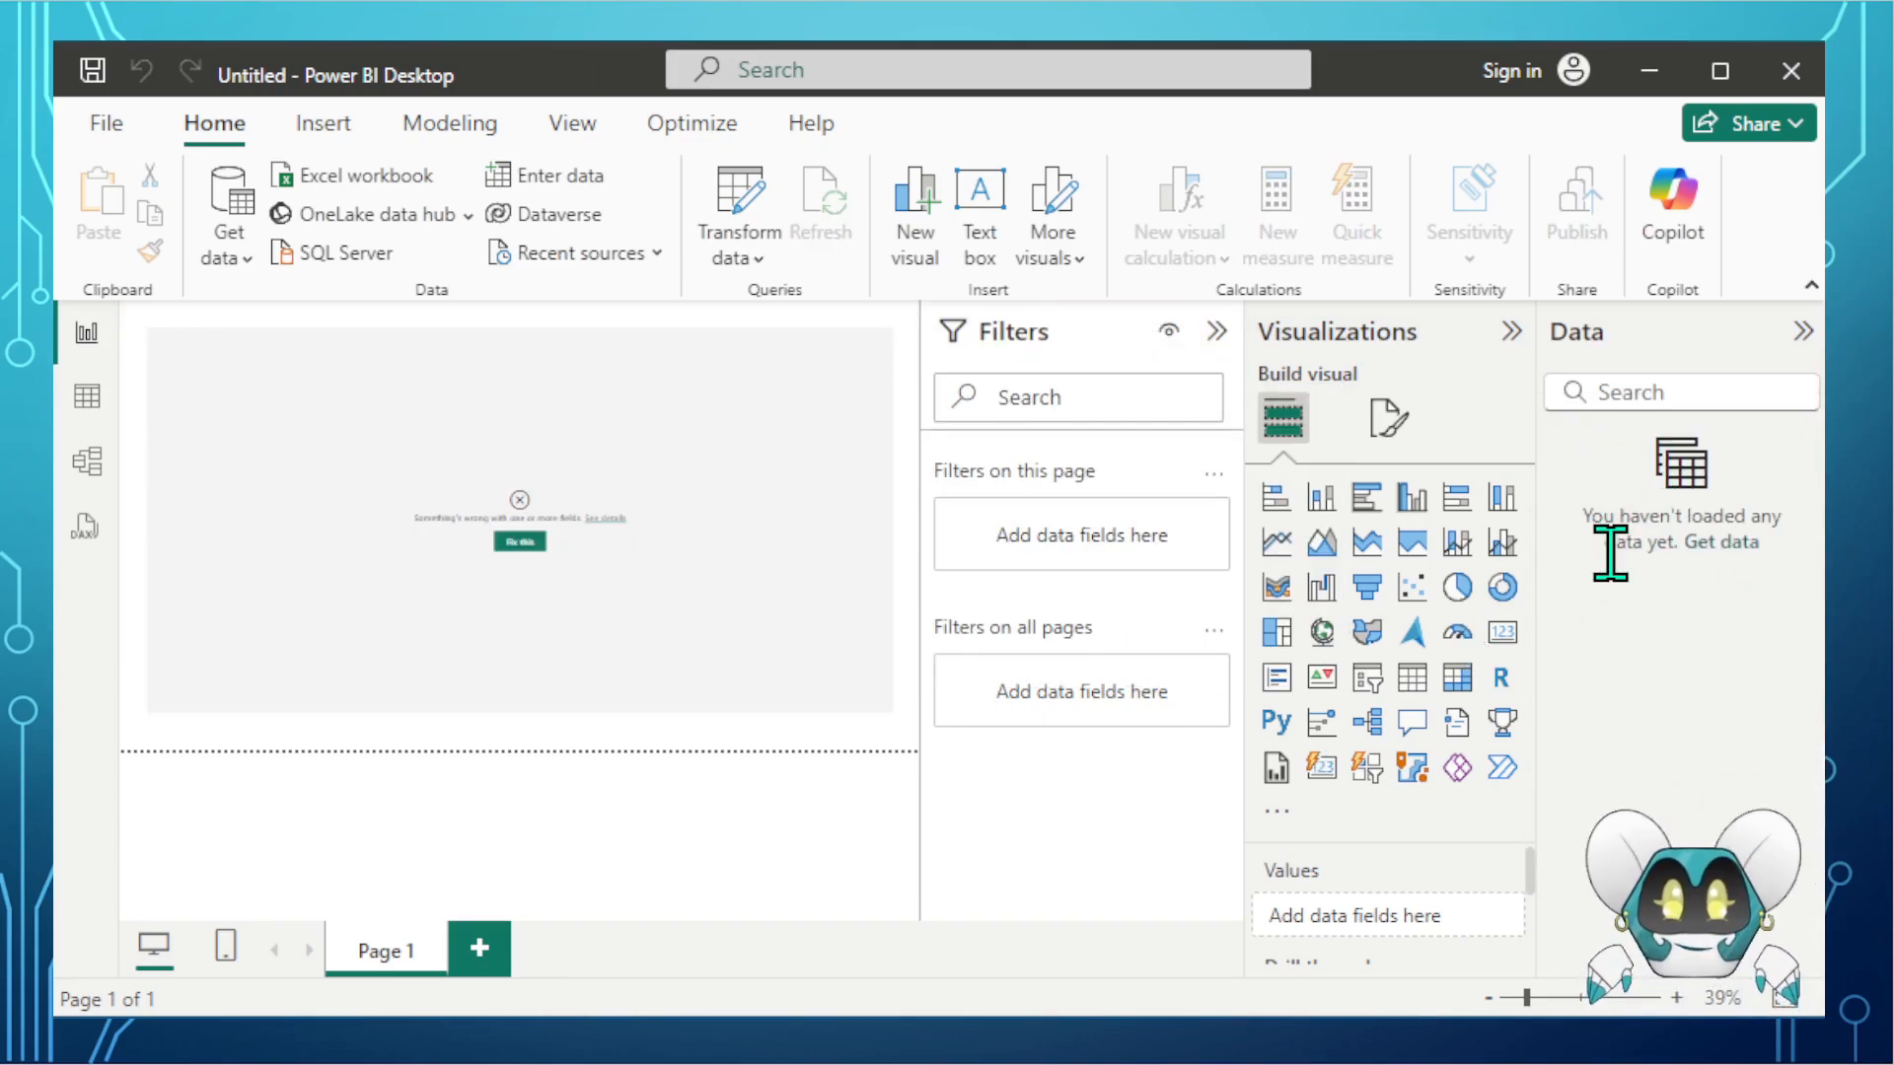
pyautogui.click(734, 259)
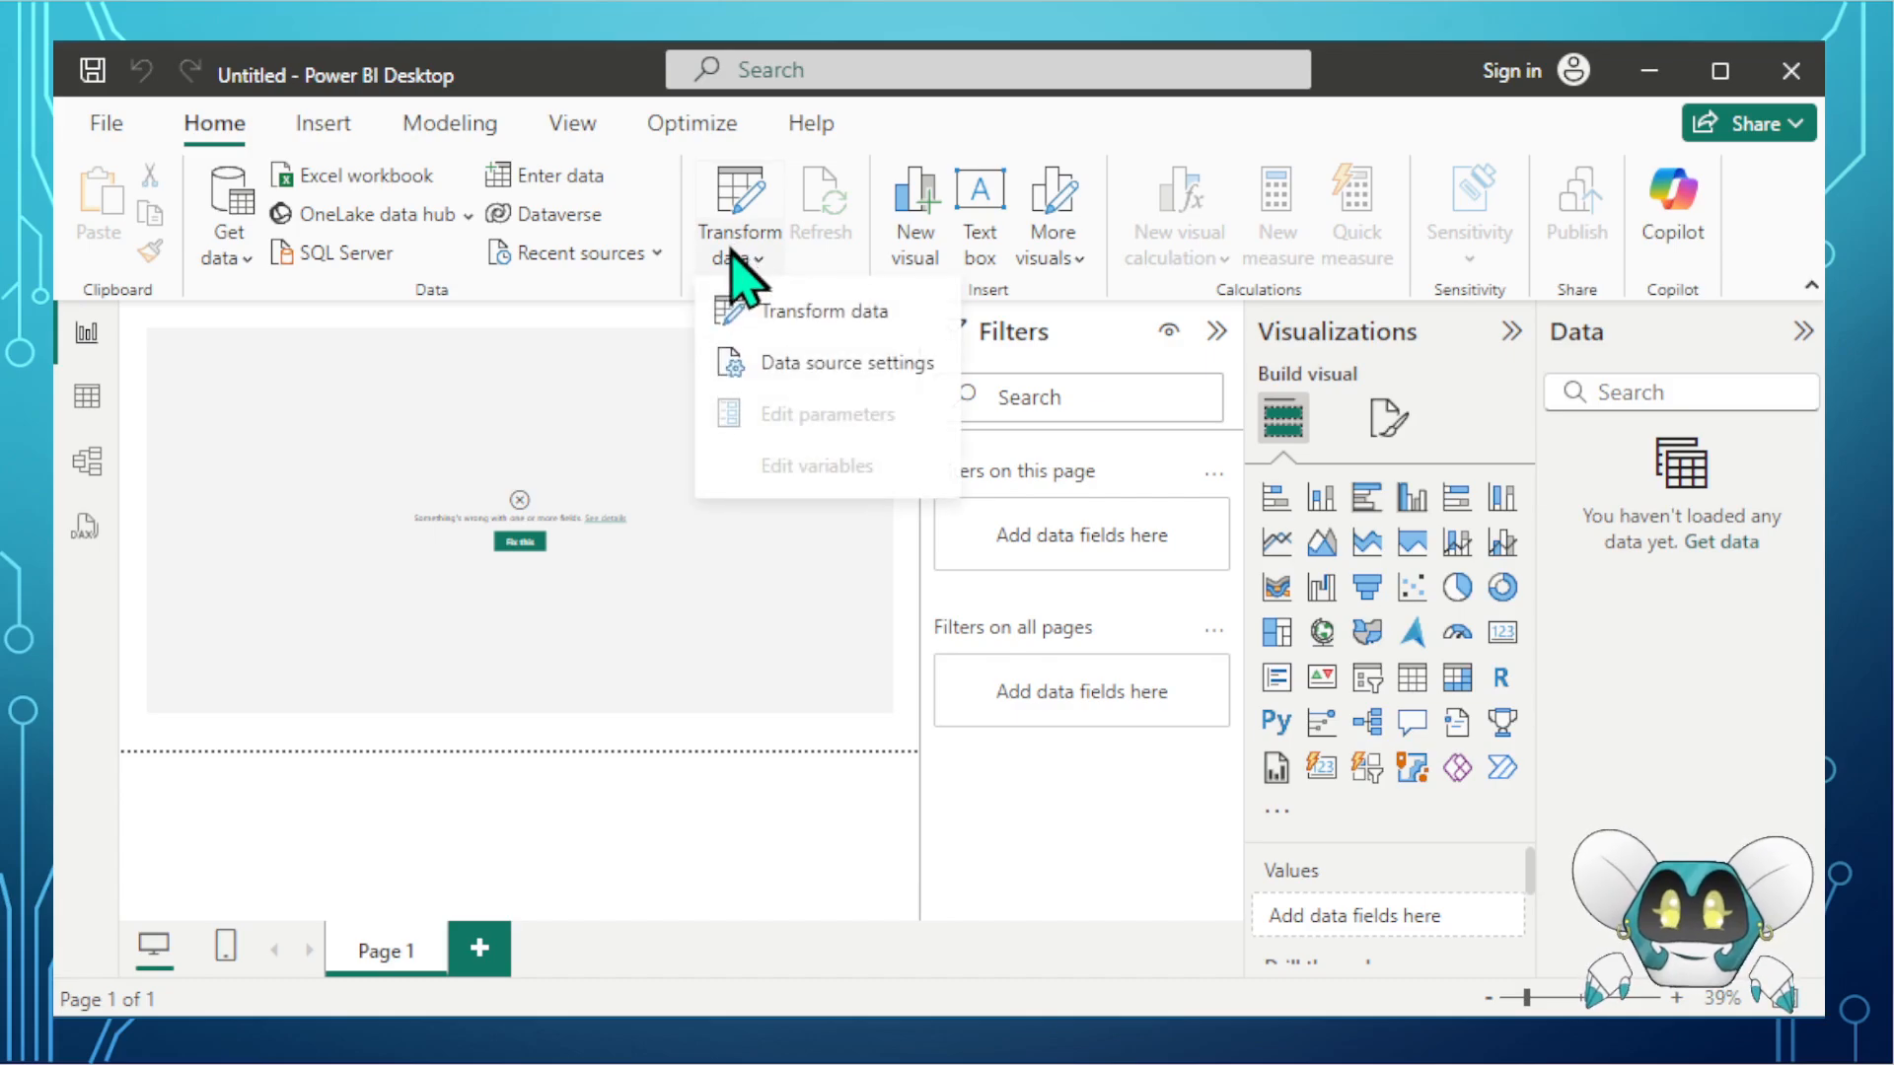
pyautogui.click(818, 367)
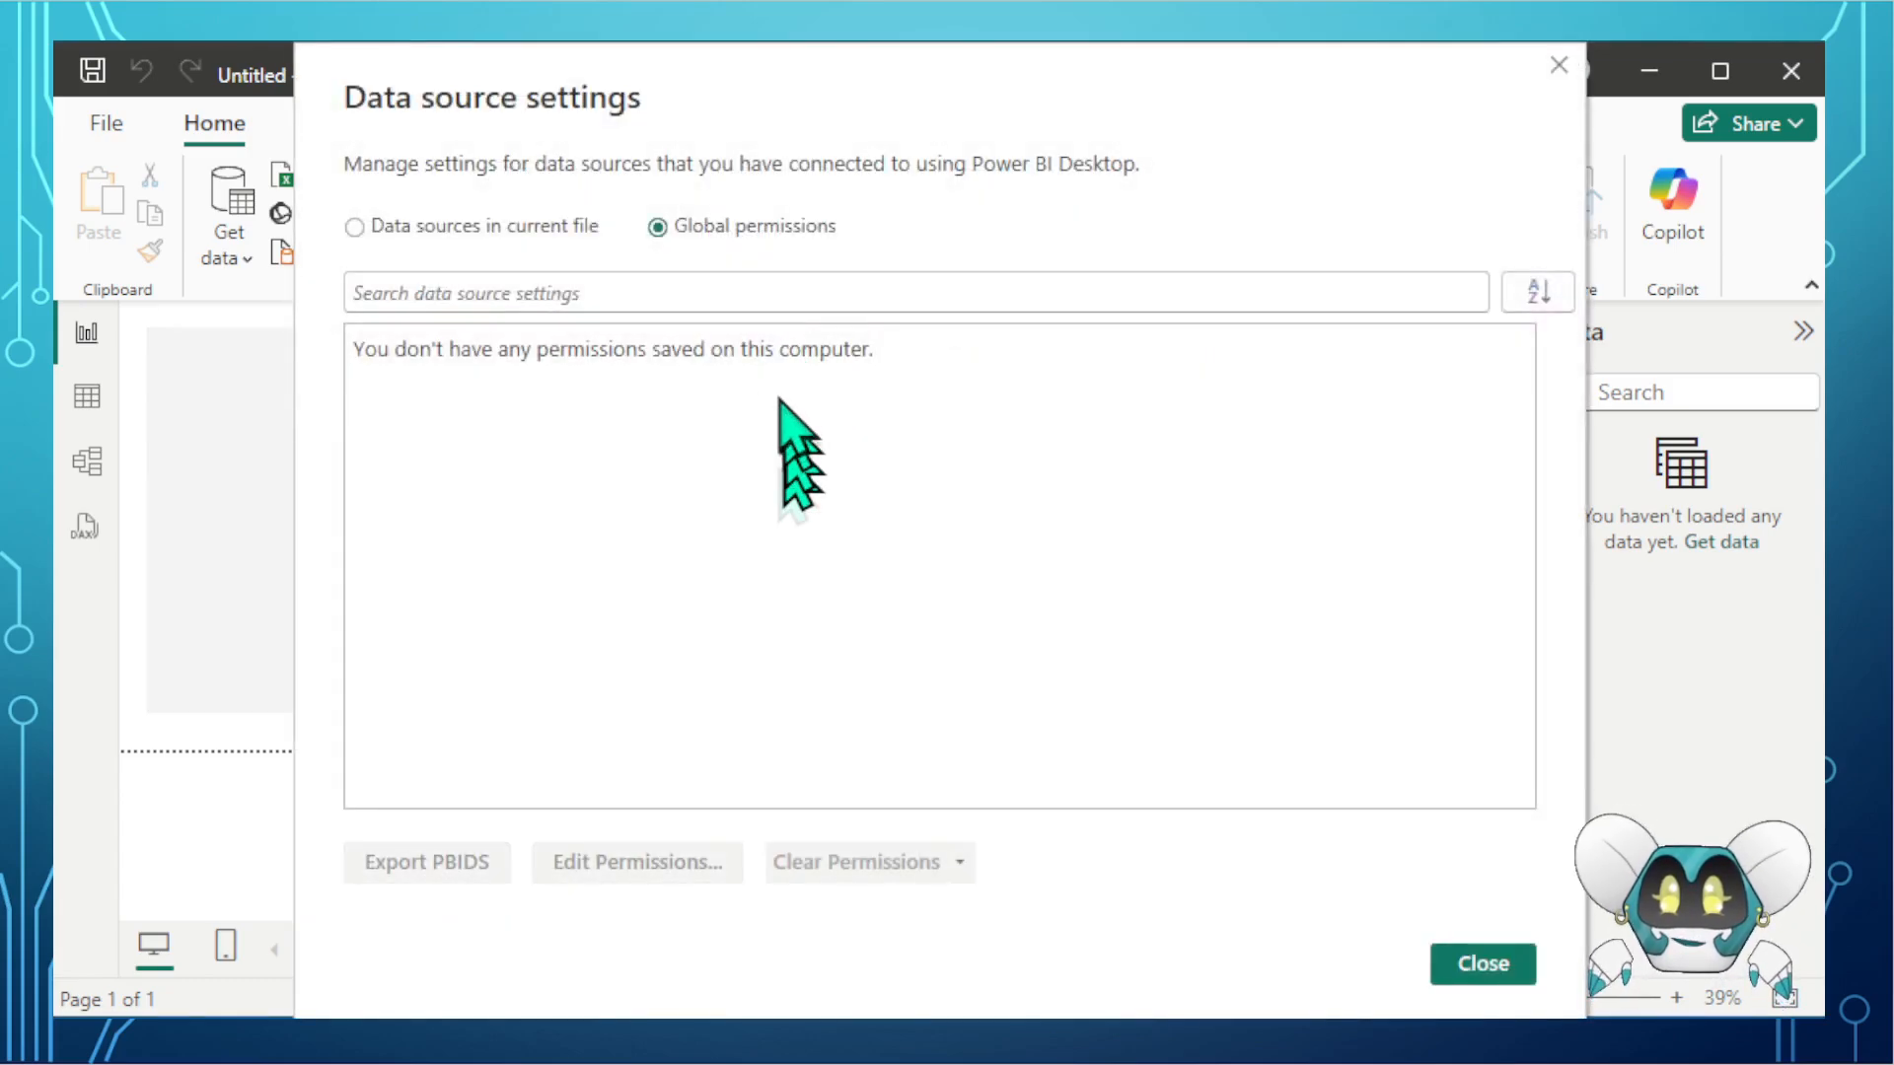
pyautogui.click(481, 229)
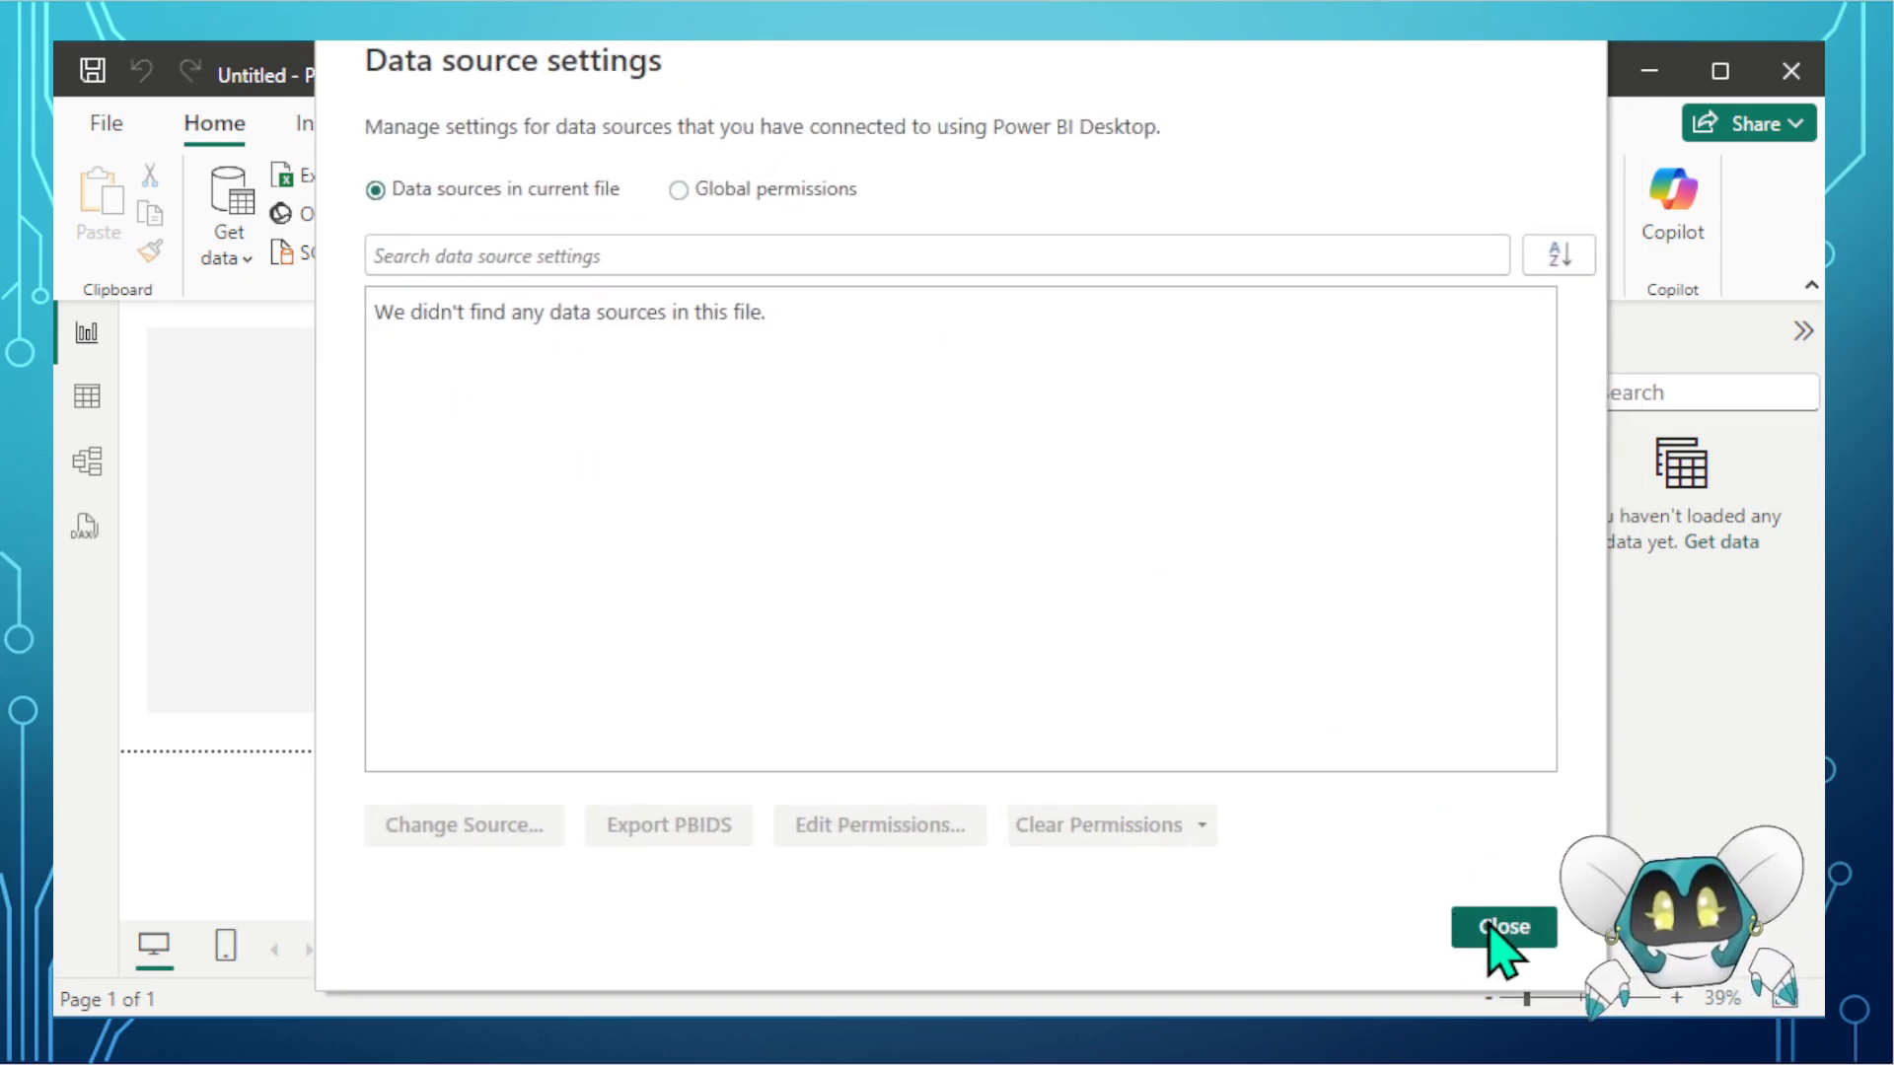
pyautogui.click(1503, 929)
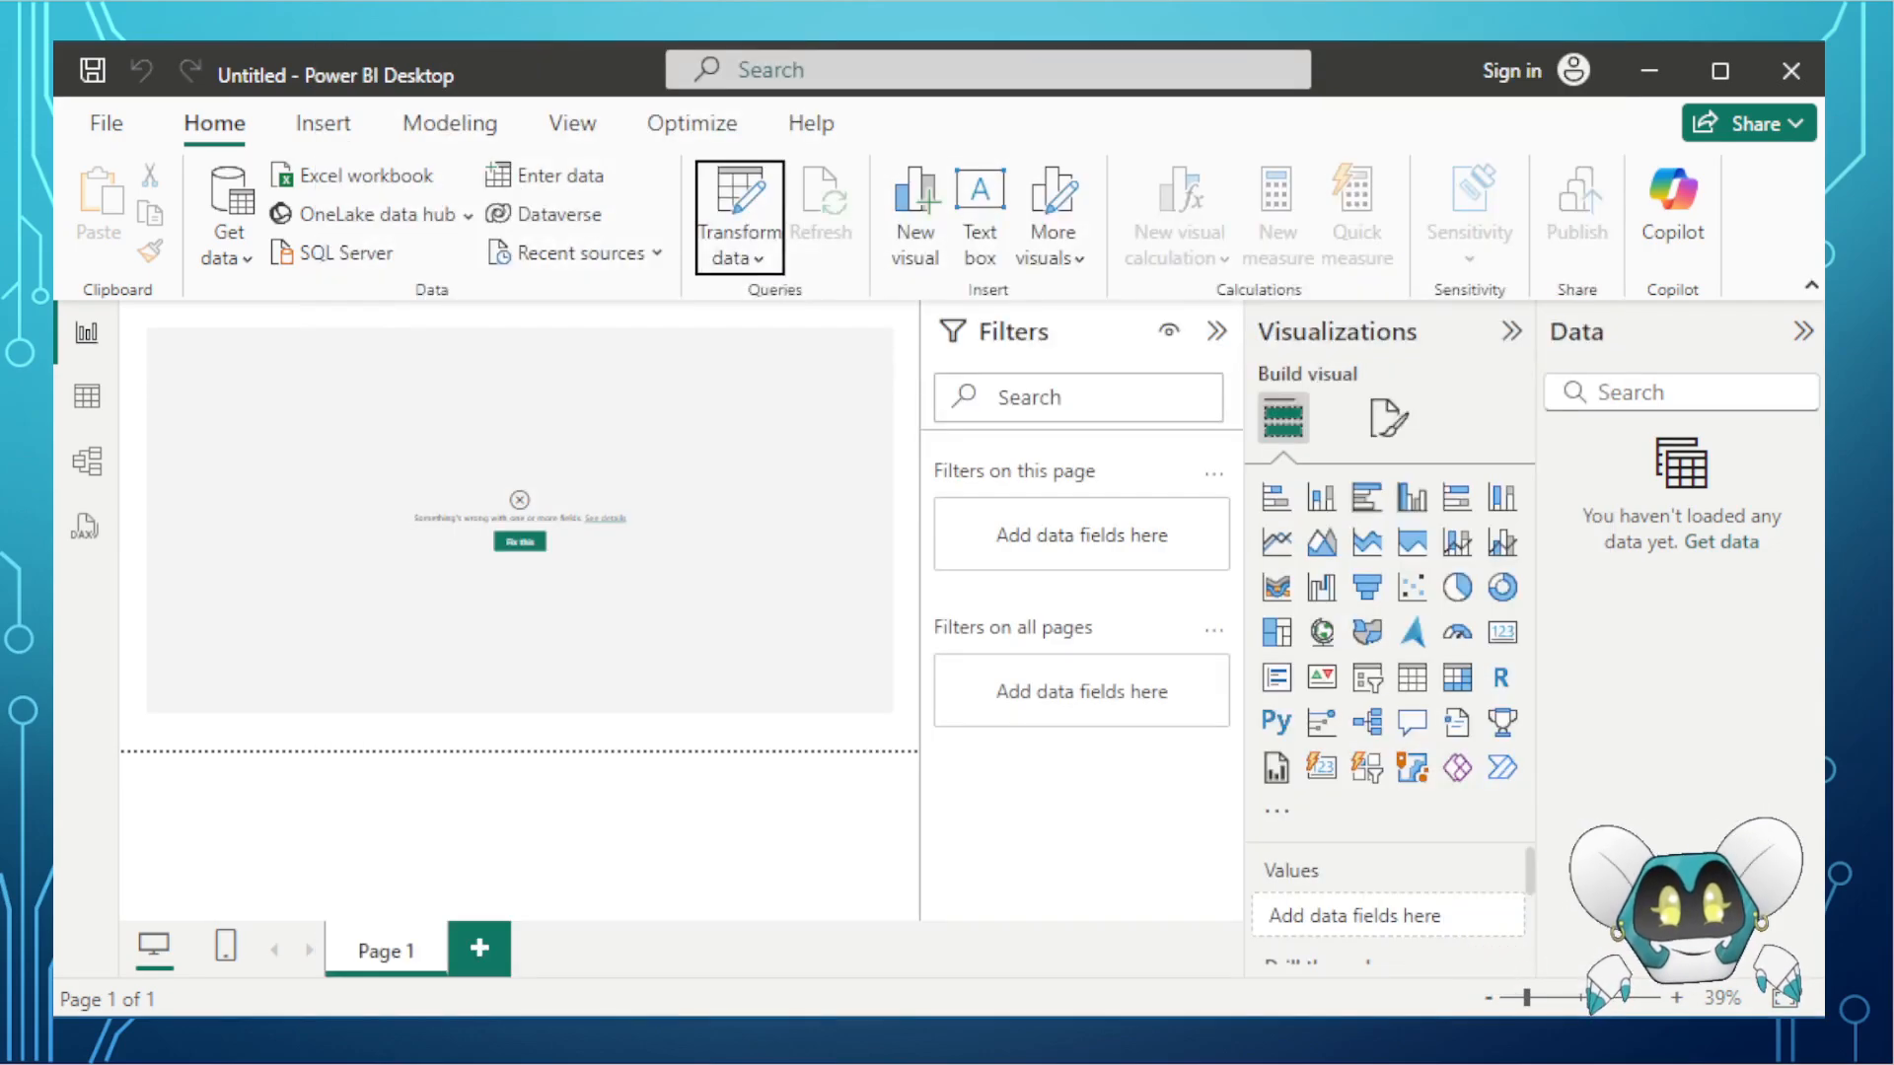